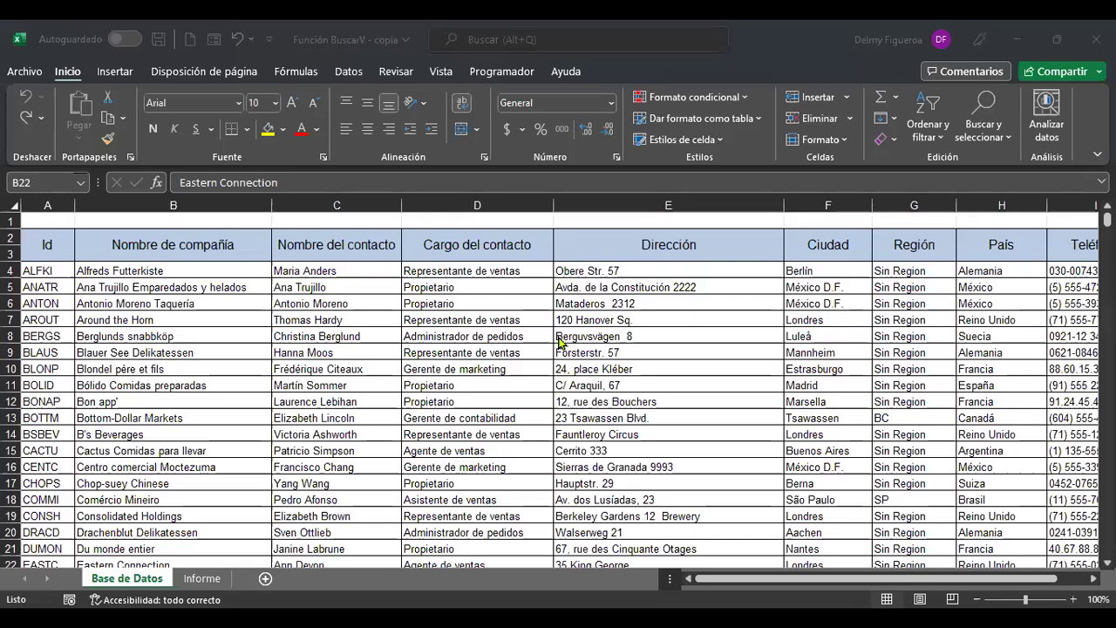
Review the first customer row (Alfreds Futterkiste, Maria Anders, Sin Region) in Base de Datos.
left_click(369, 450)
key("ctrl+Home")
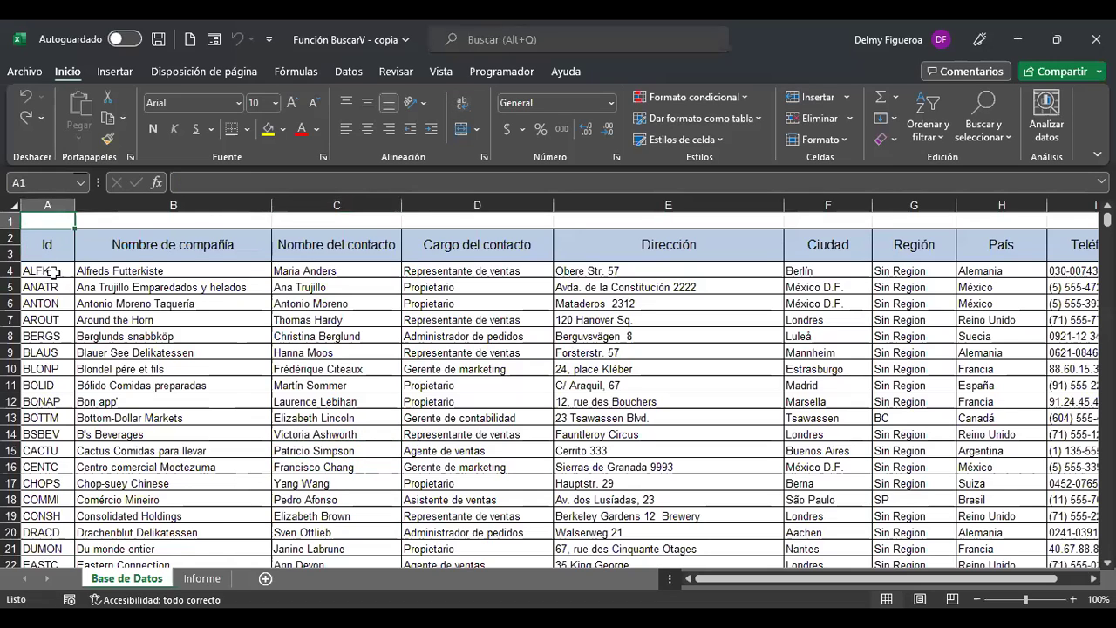
left_click(210, 269)
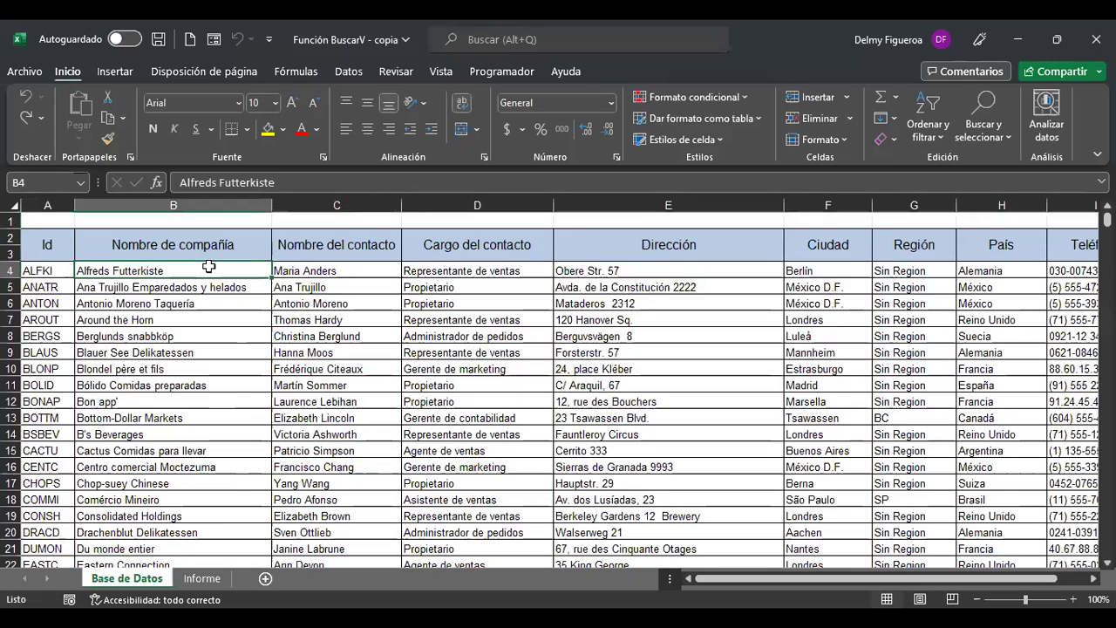
left_click(350, 265)
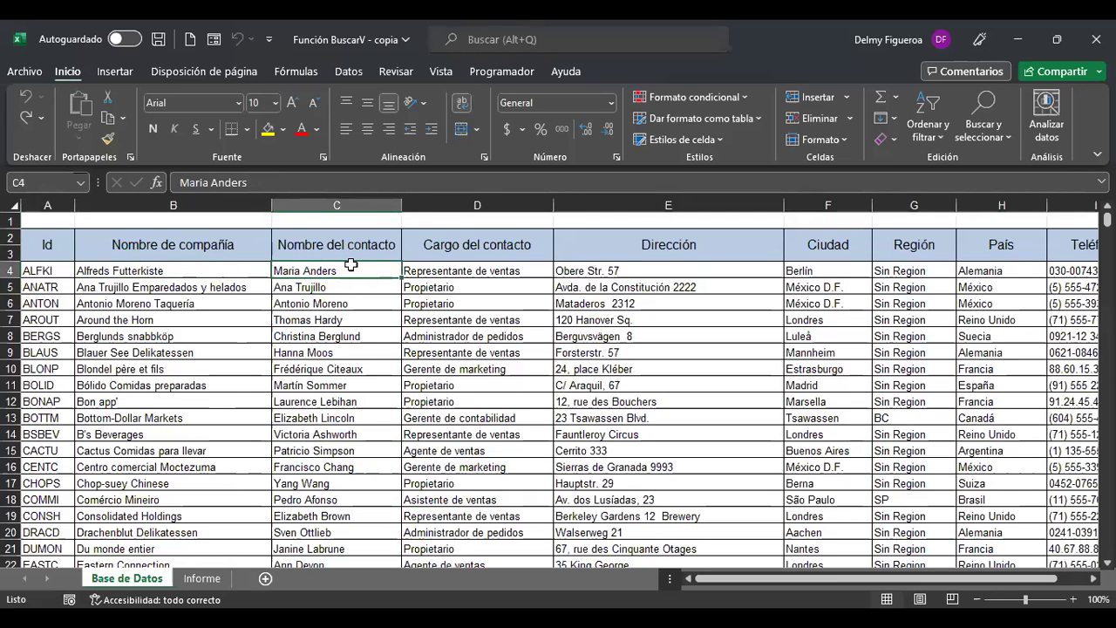
left_click(899, 276)
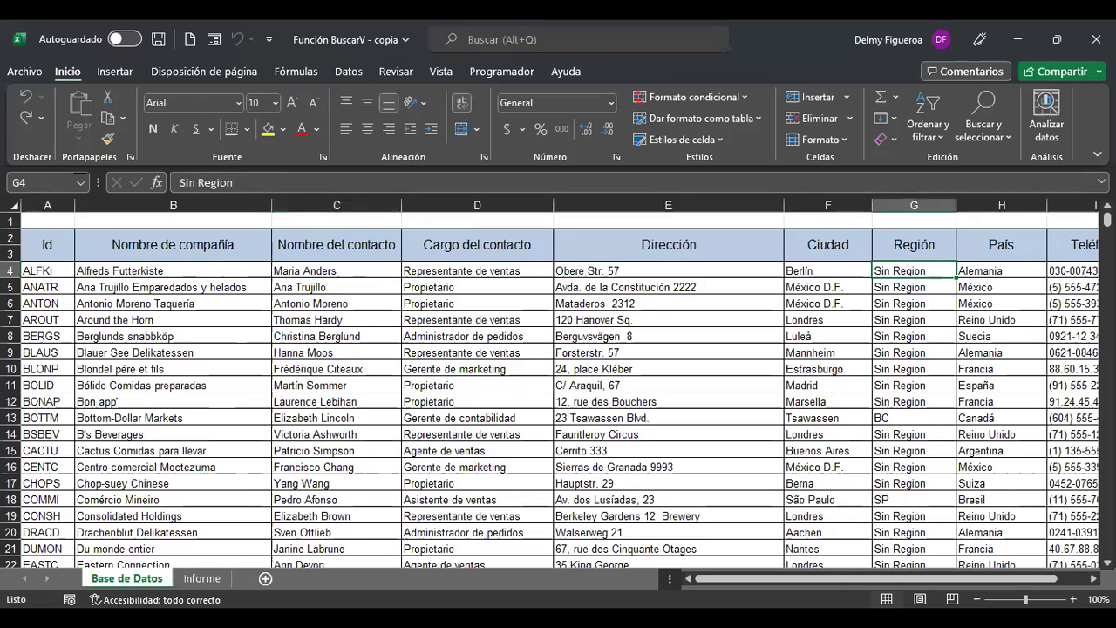
key("Right")
key("Right")
key("Right")
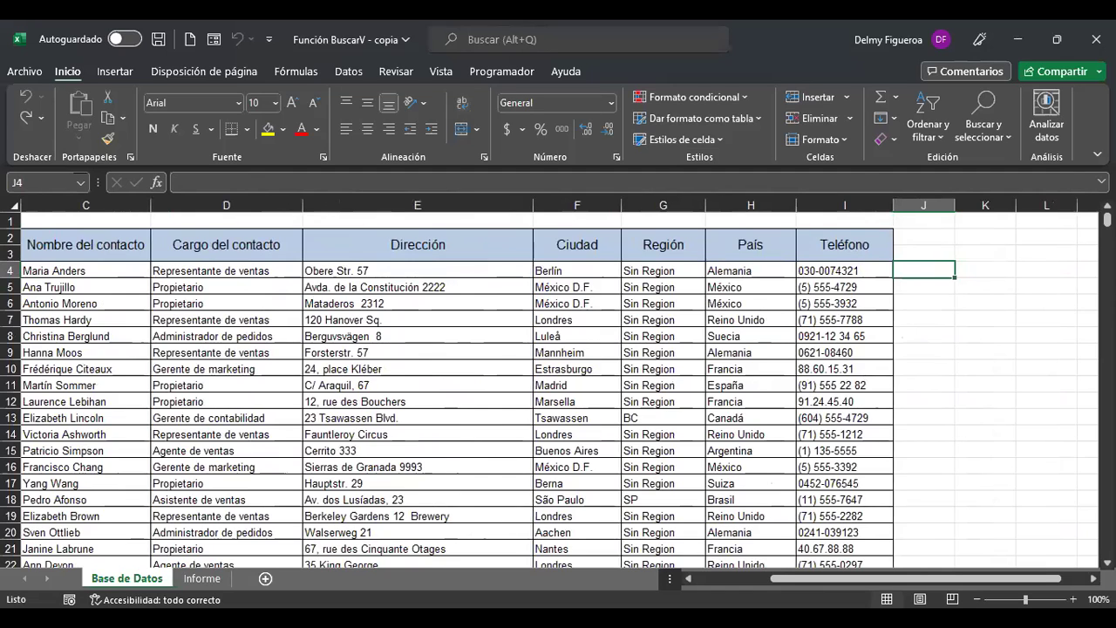
key("ctrl+Home")
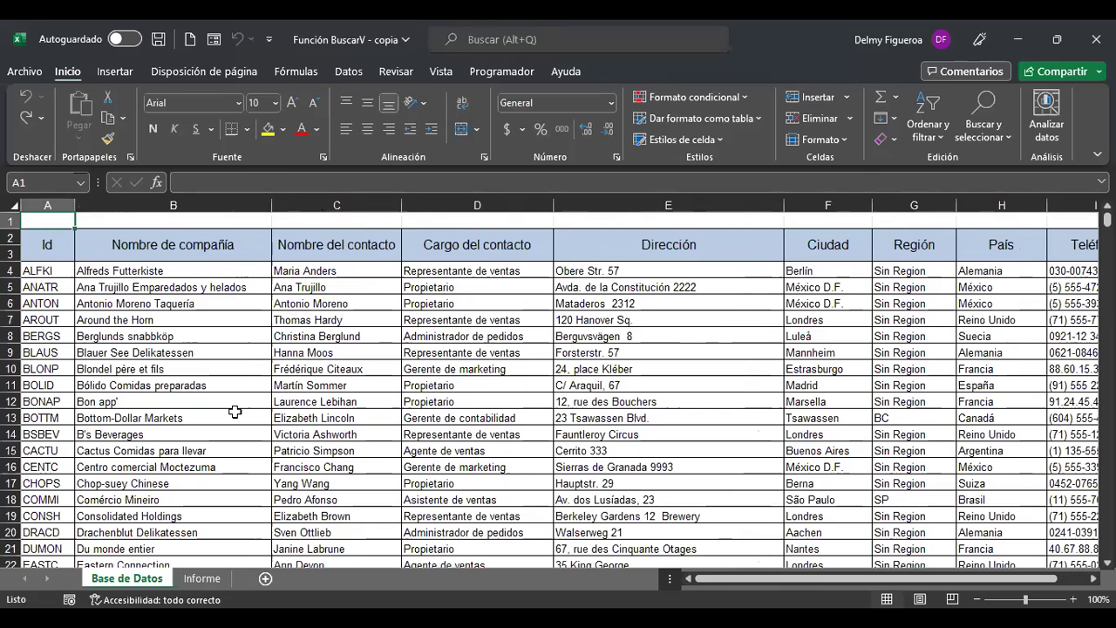
Inspect the Informe header's Fecha date and time formulas and its numbered rows 1–12.
left_click(204, 579)
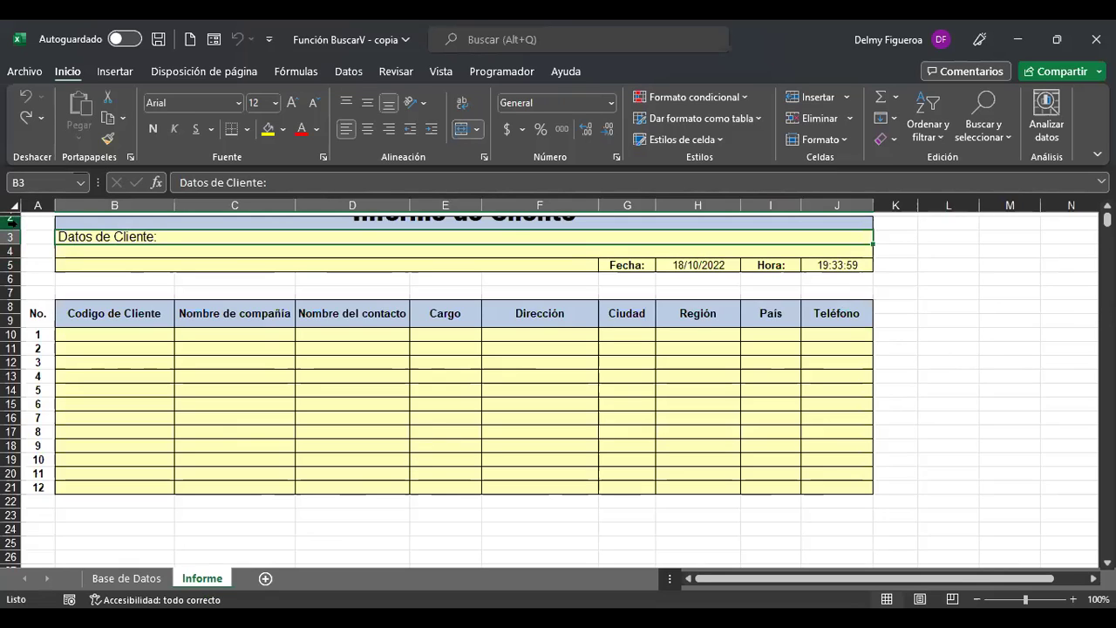
left_click_drag(18, 226, 18, 247)
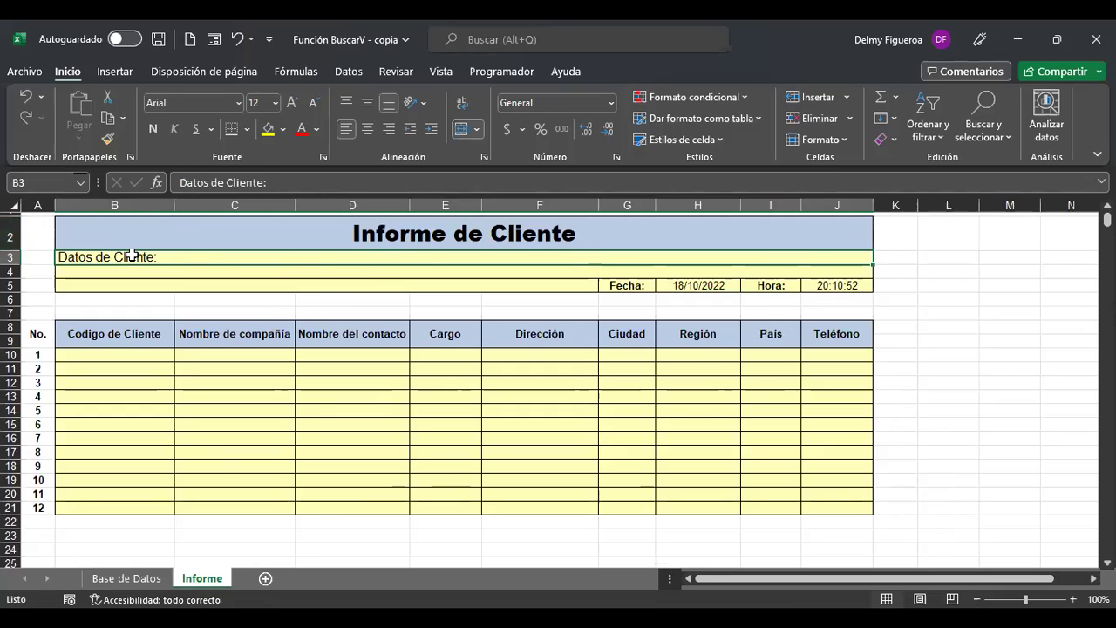
left_click(643, 284)
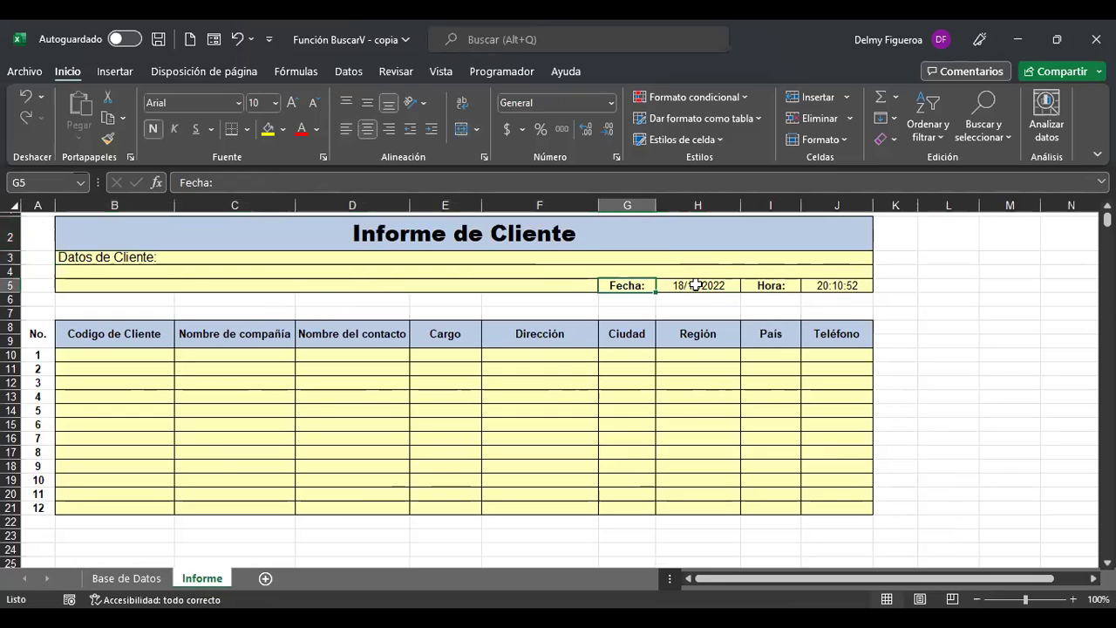
left_click(700, 285)
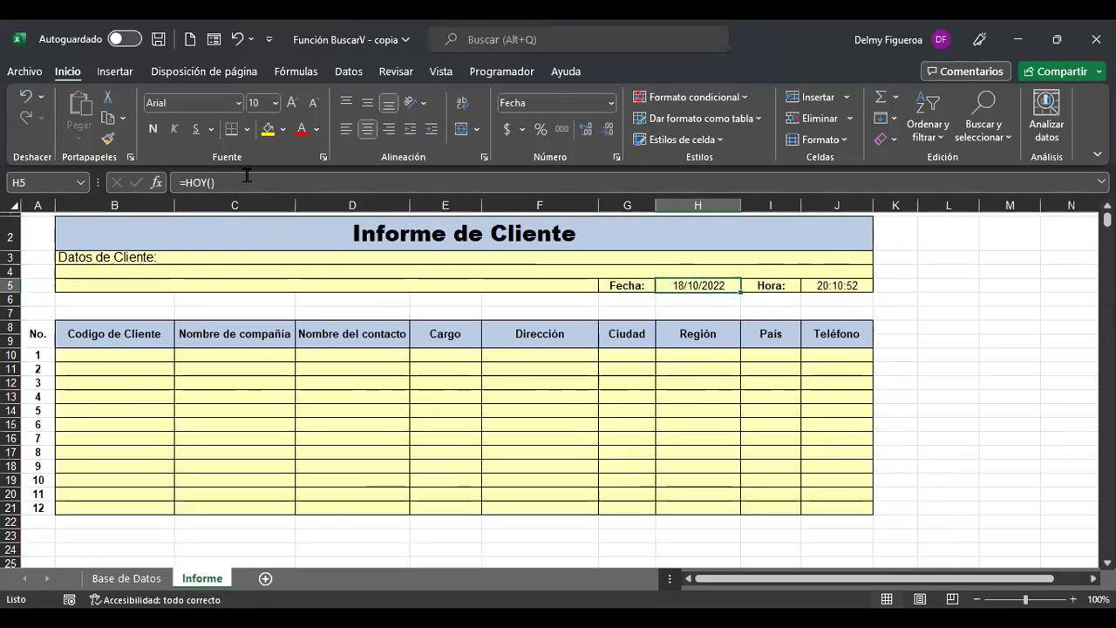
left_click(835, 283)
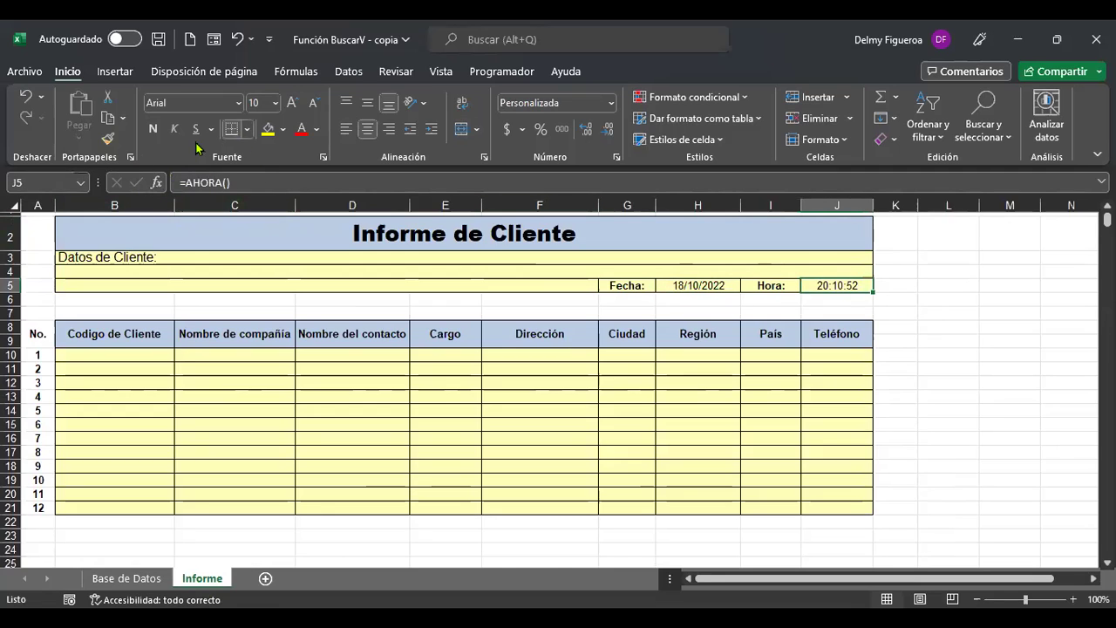
left_click_drag(35, 355, 43, 447)
left_click_drag(43, 507, 43, 508)
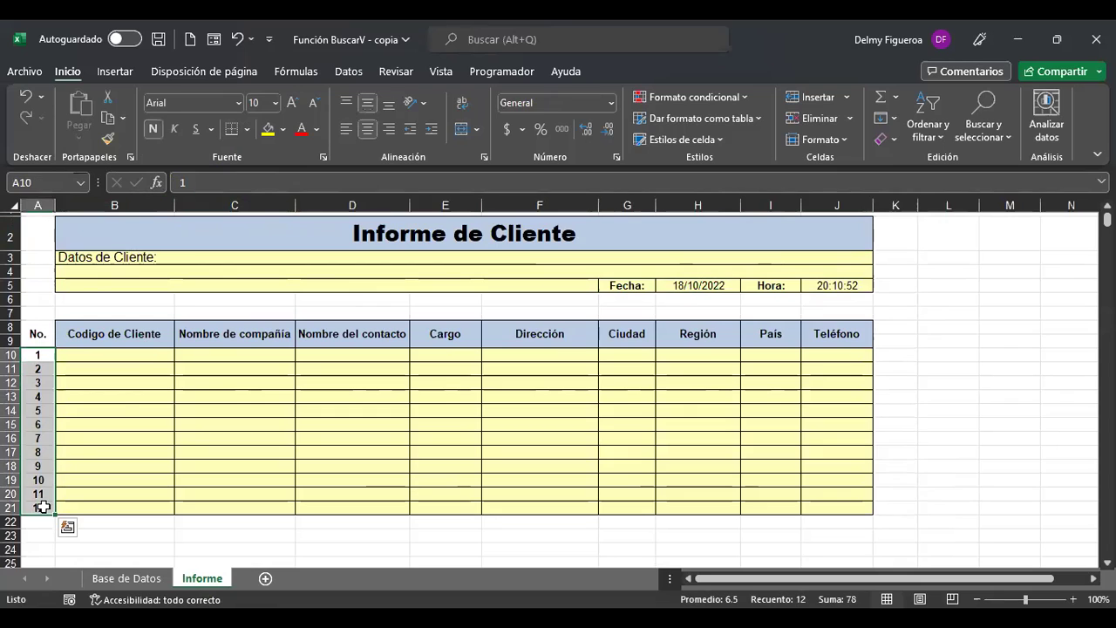
left_click(150, 356)
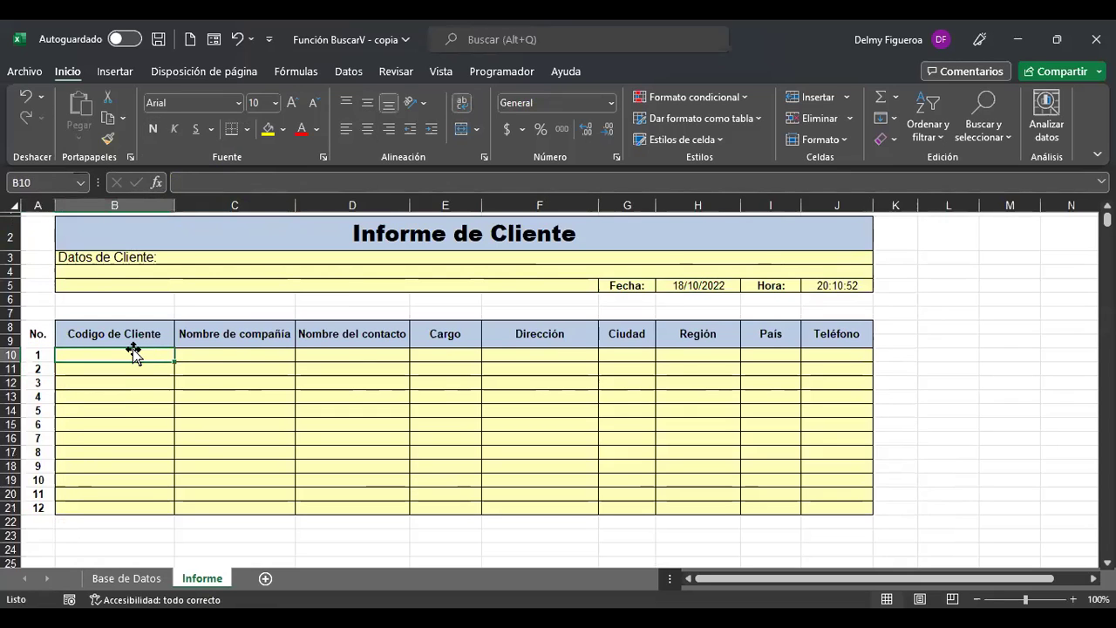
left_click(232, 351)
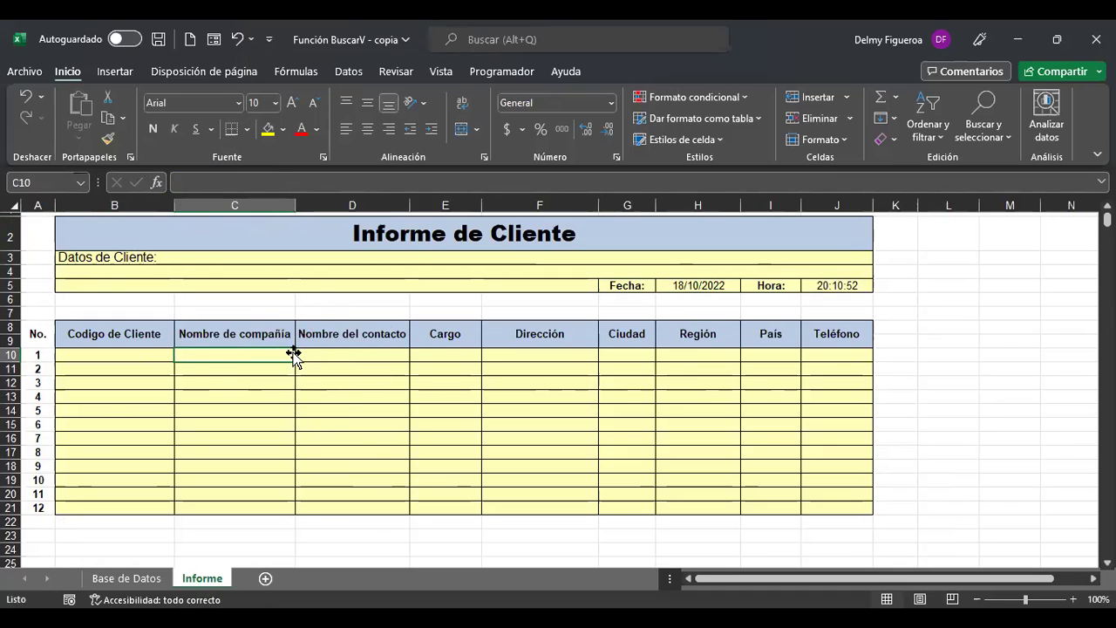
Locate the first Codigo de Cliente cell B10 and compare it with the database's company name.
left_click(148, 583)
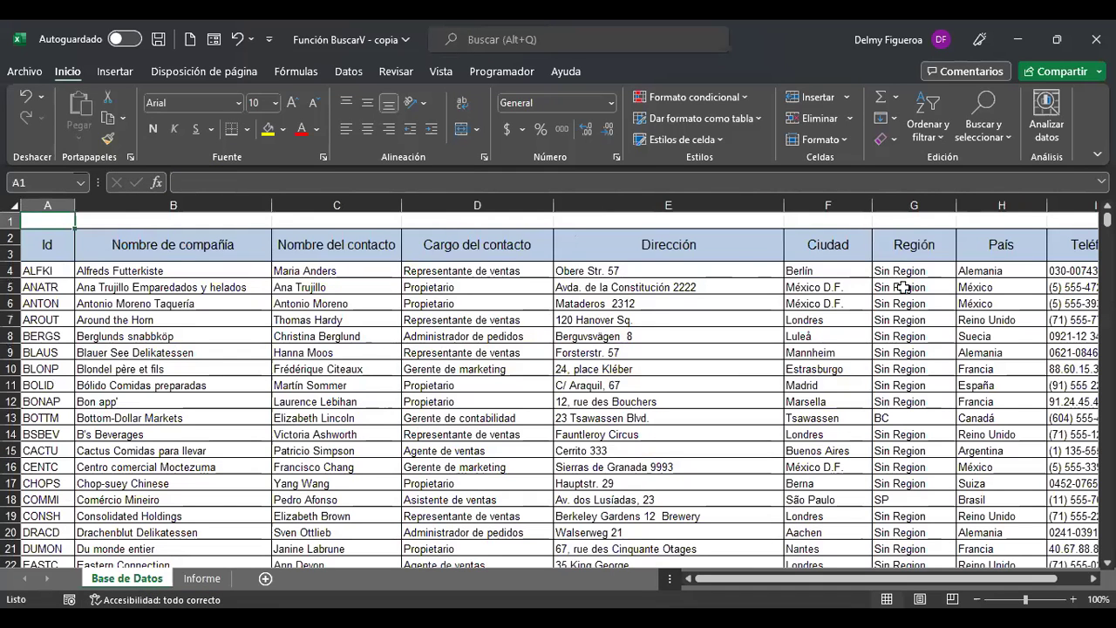
left_click(202, 579)
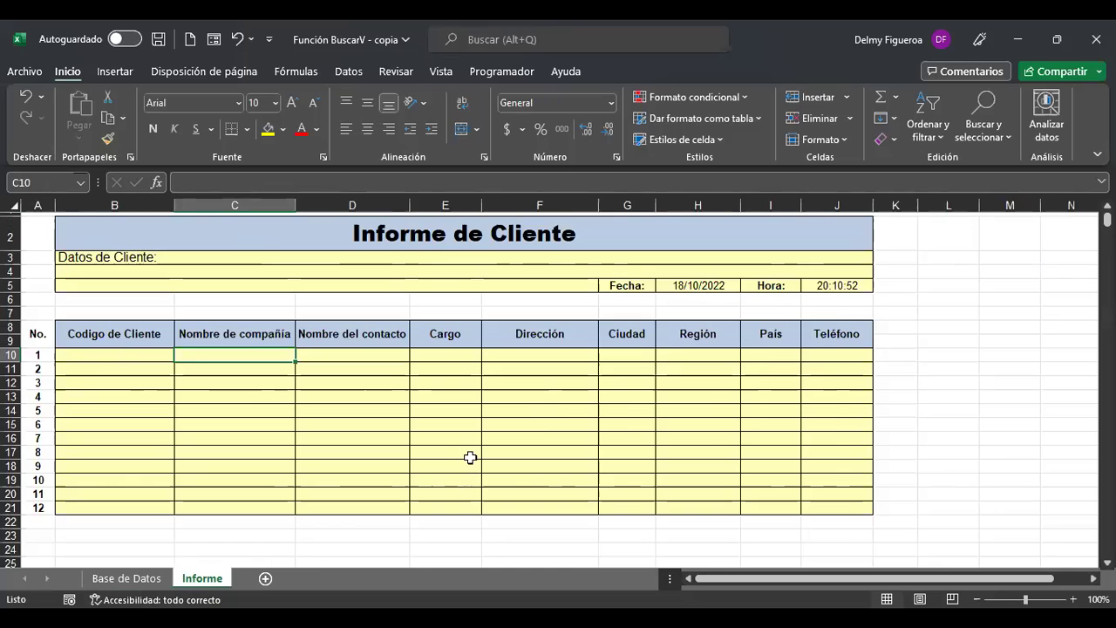
scroll(470, 458, "up", 1)
key("ctrl+Home")
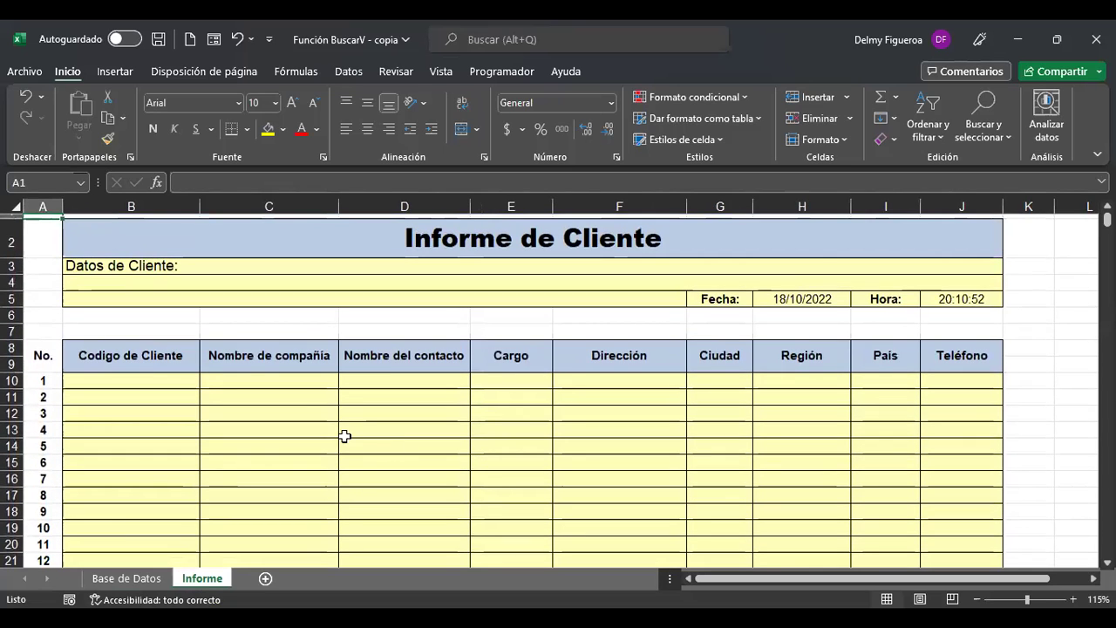
left_click(154, 381)
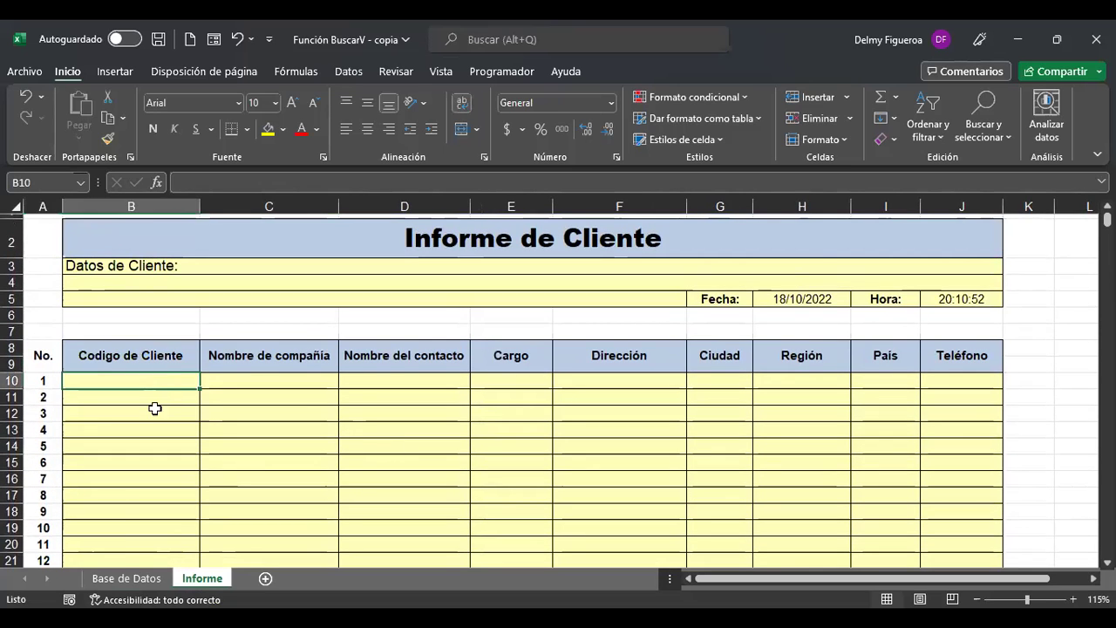
left_click(129, 578)
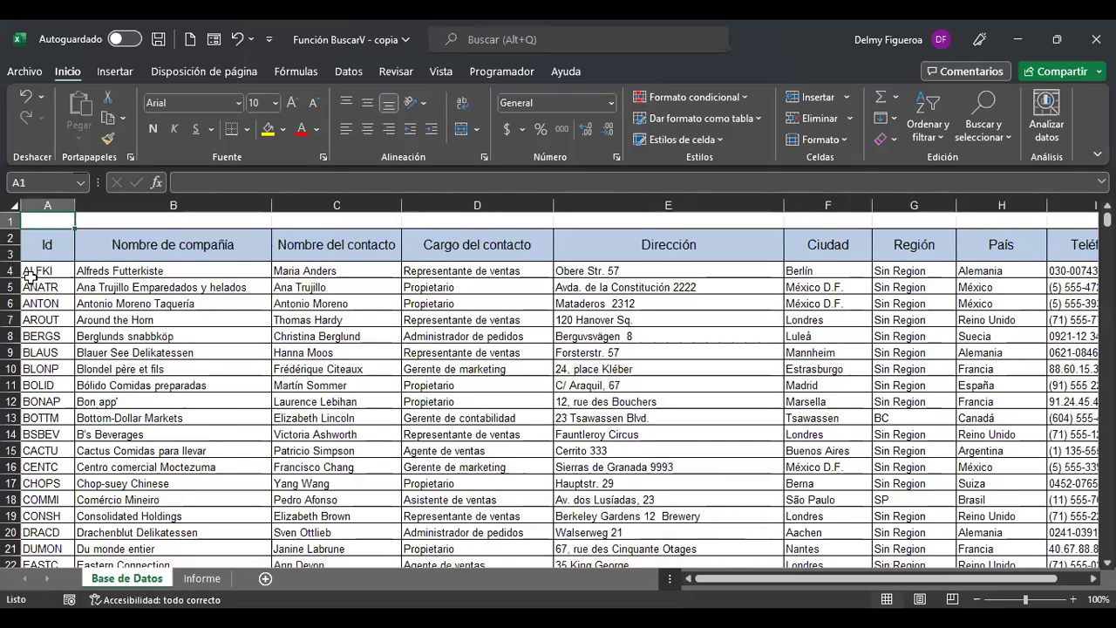
left_click(183, 272)
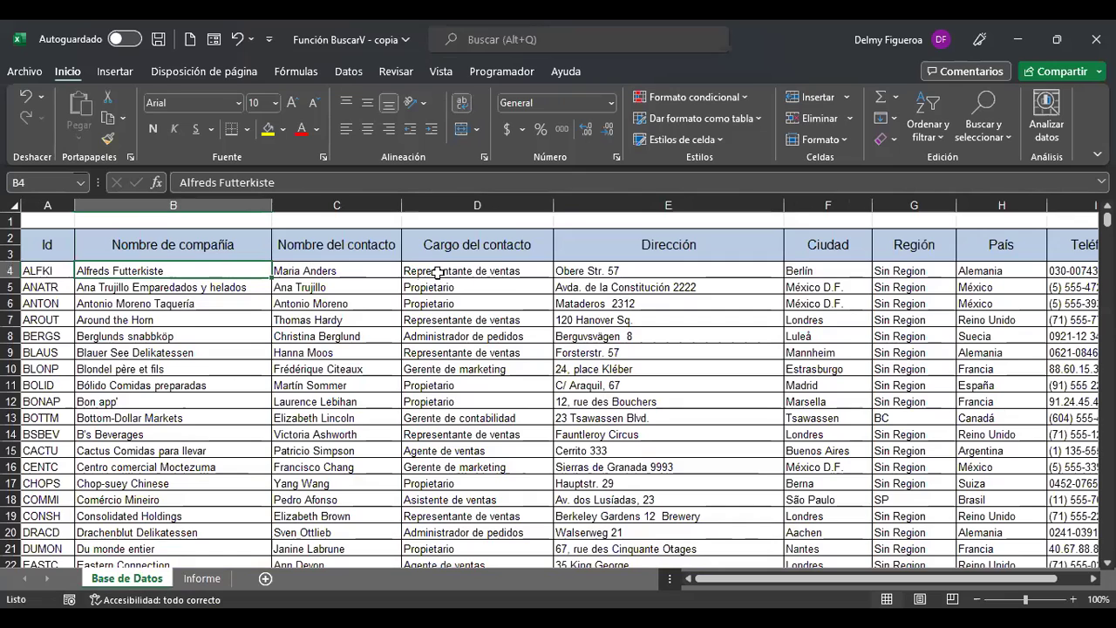
left_click(208, 584)
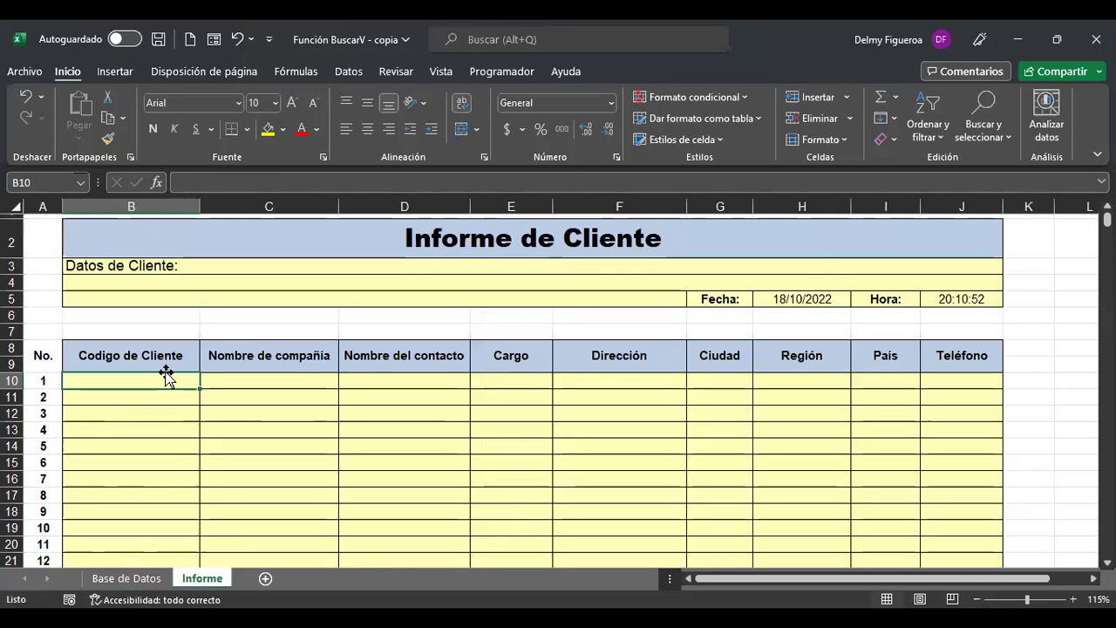
Copy the customer codes A4:A17 from Base de Datos and return to the Informe sheet.
left_click(133, 582)
left_click_drag(44, 270, 48, 485)
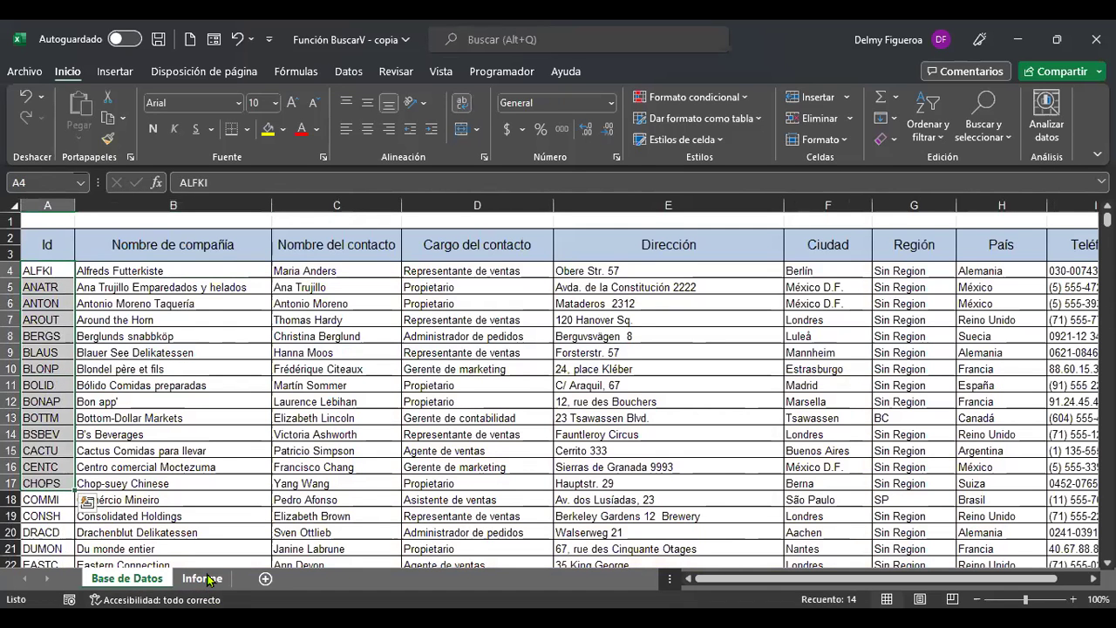
left_click(209, 580)
left_click(309, 378)
left_click(129, 380)
left_click(130, 579)
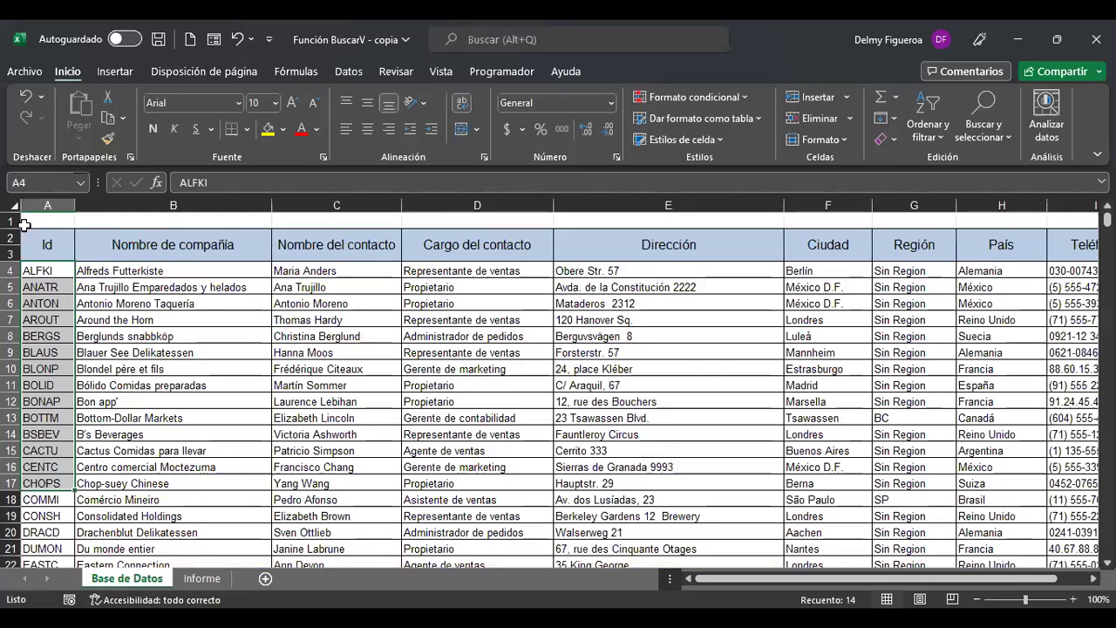
key("ctrl+c")
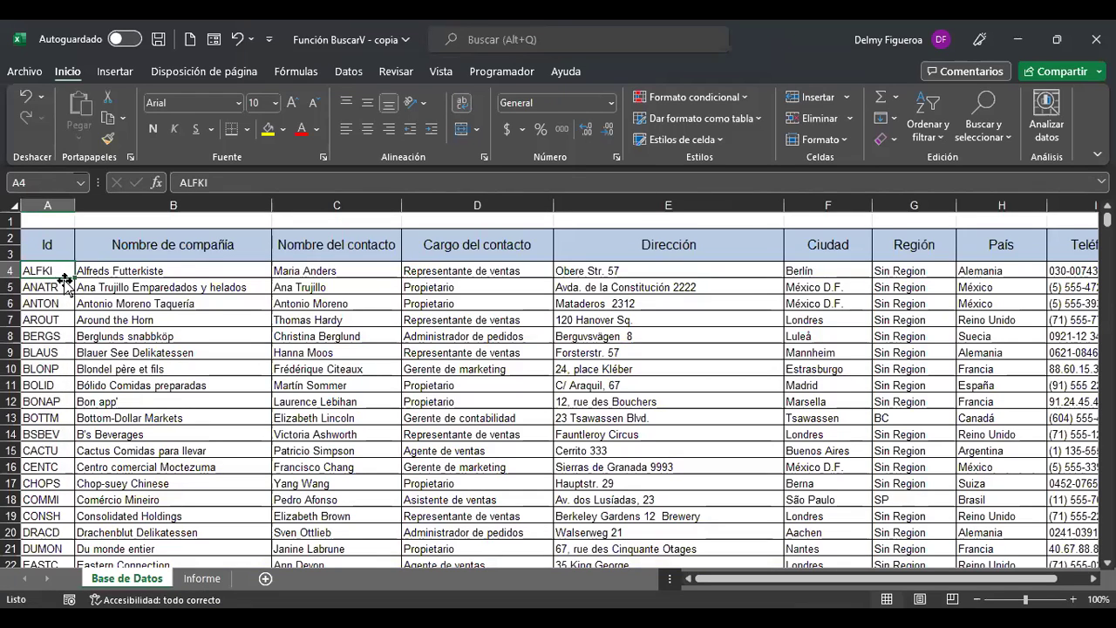
left_click(201, 579)
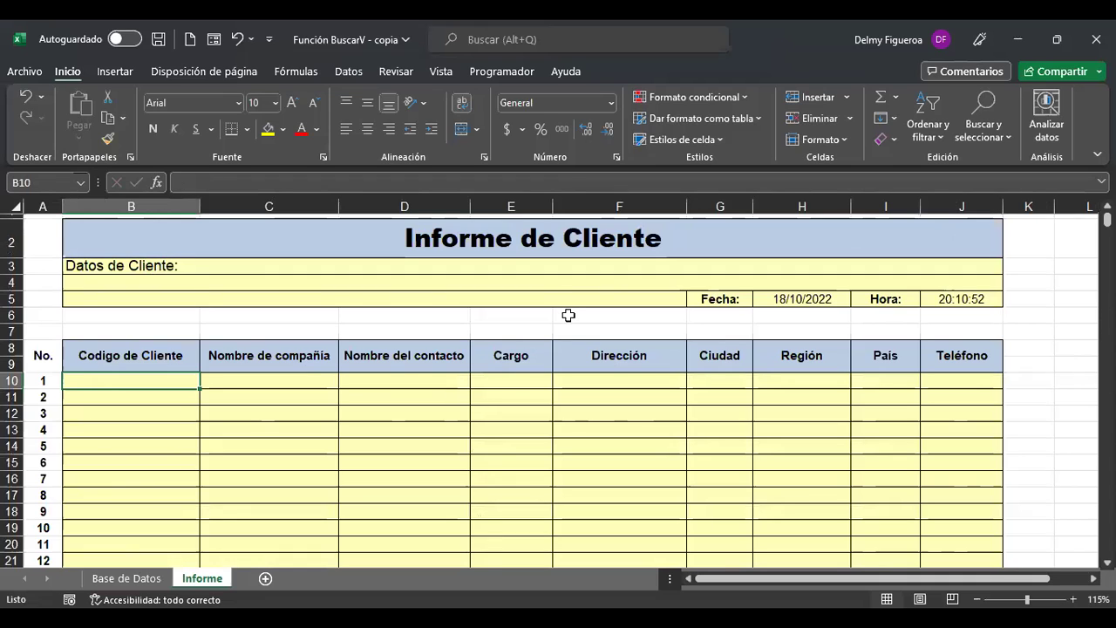
Enter customer code ALFKI in B10 of the report.
type("ALFKI")
key("Return")
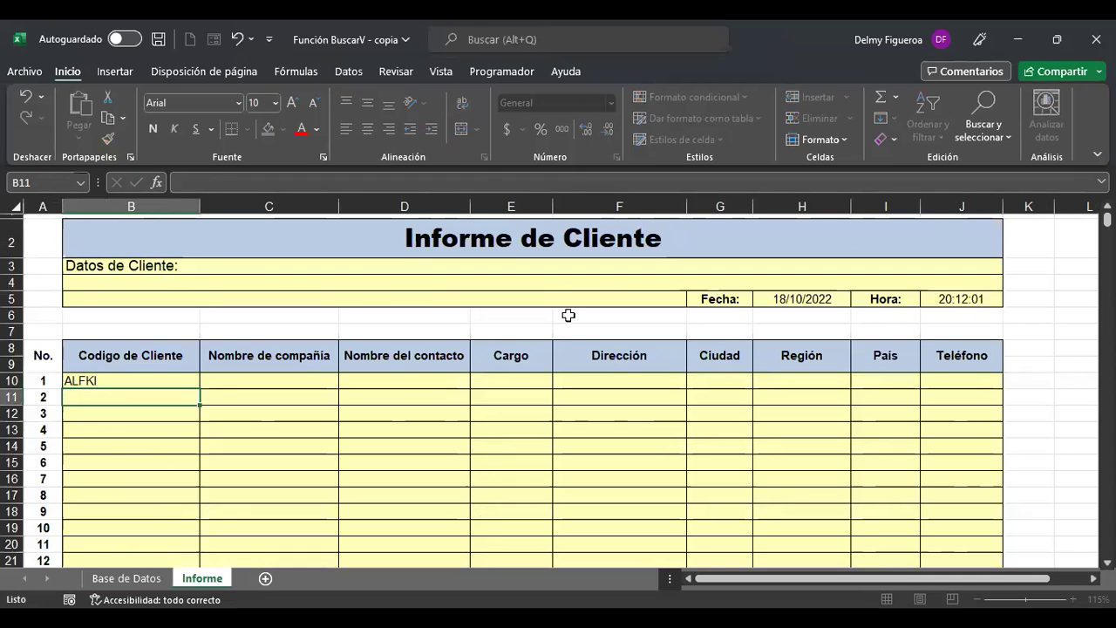
key("Up")
key("Right")
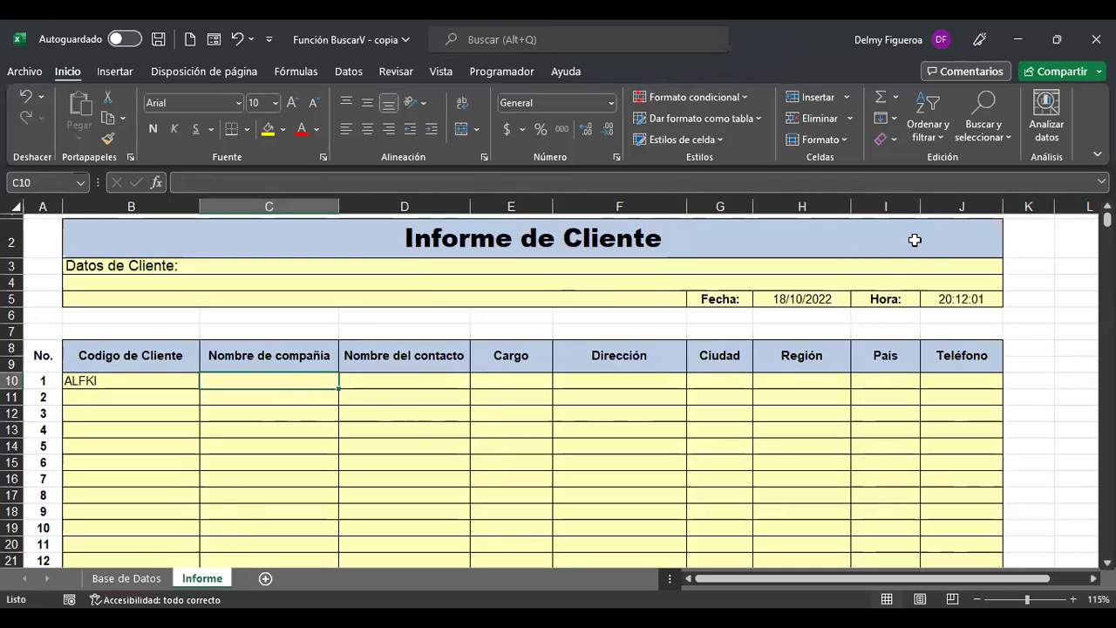
Start a +BUSCARV formula in C10 using the autocomplete list.
type("+")
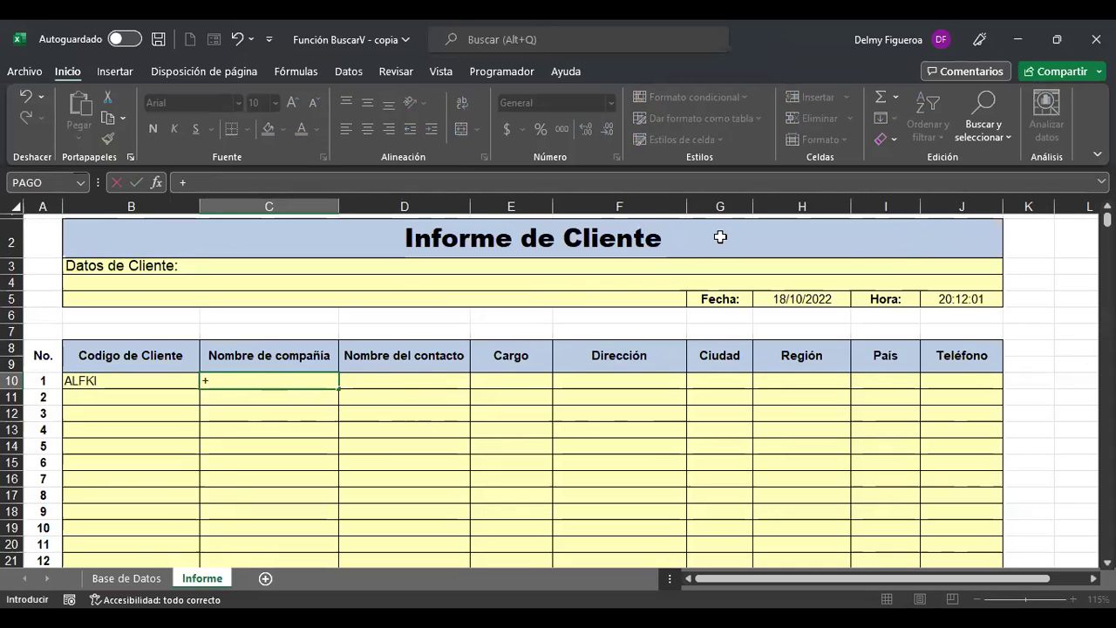
type("BUSCR")
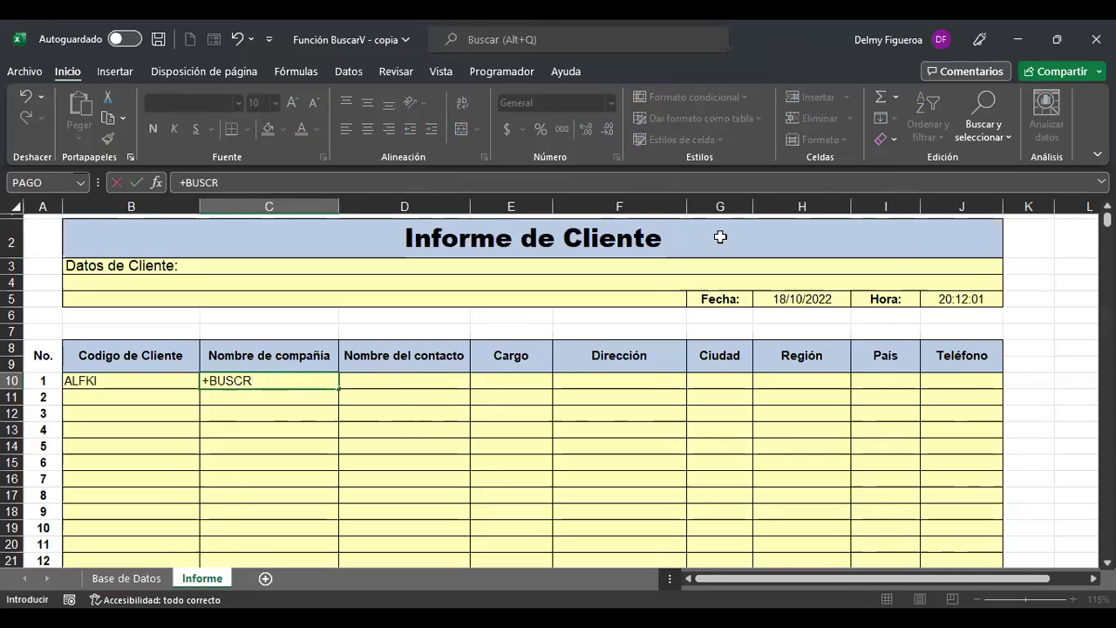
key("BackSpace")
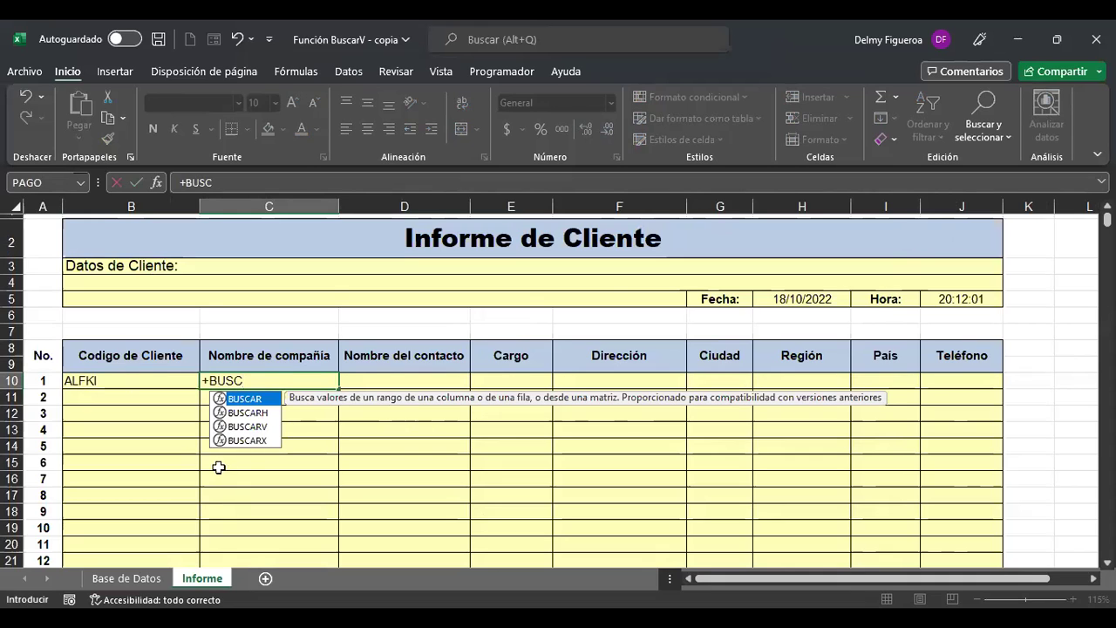
left_click(261, 427)
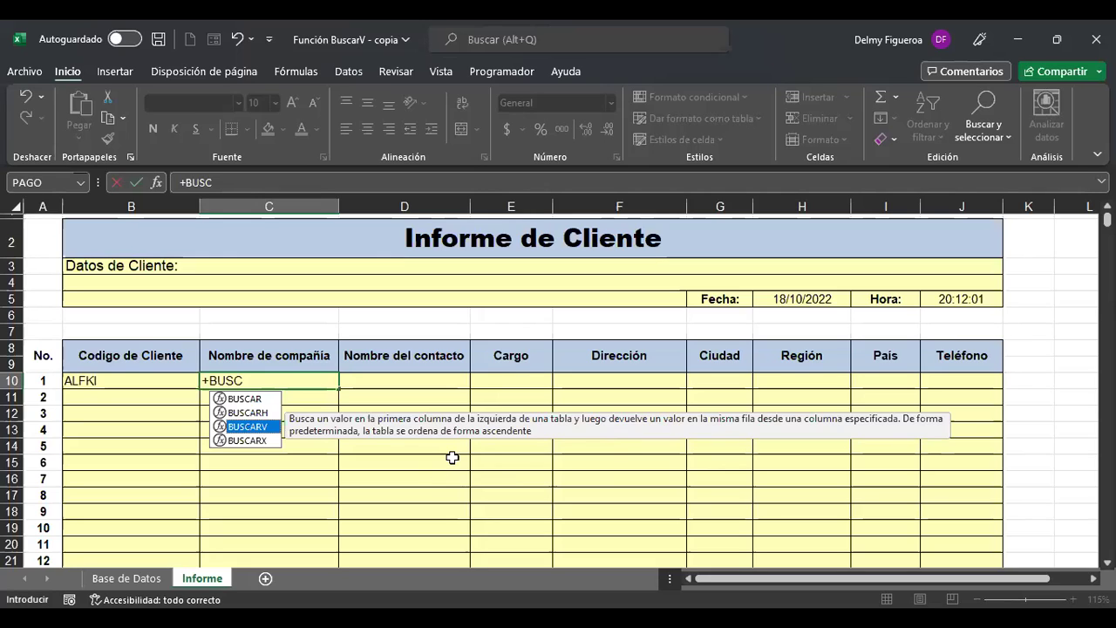
double_click(259, 428)
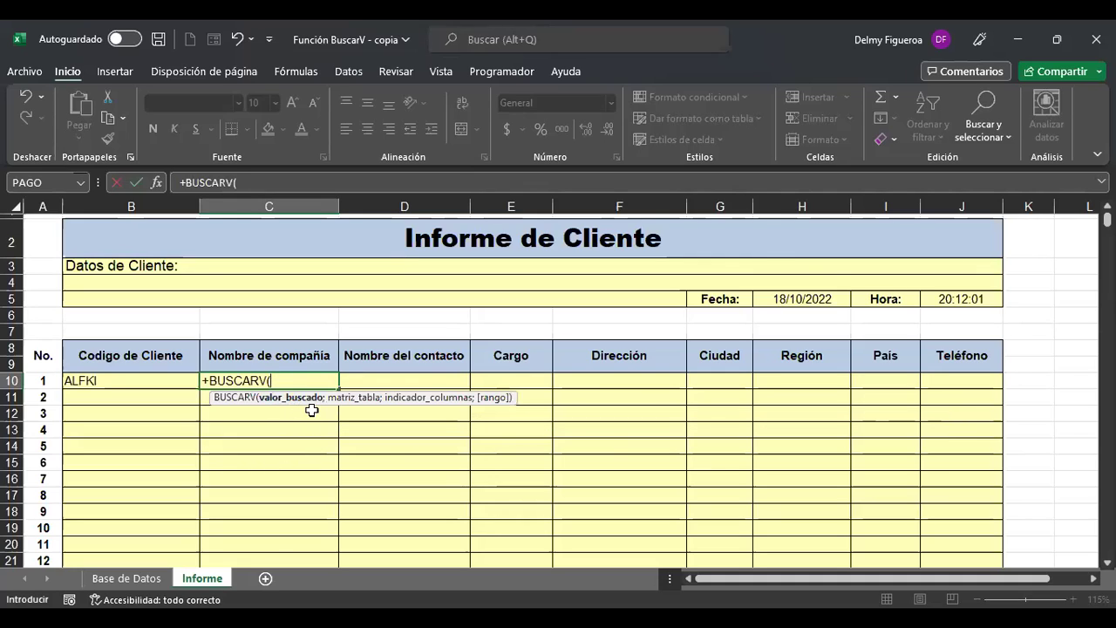
Complete C10 as =BUSCARV(B10;'Base de Datos'!A4:I94;2), returning Alfreds Futterkiste.
left_click(128, 381)
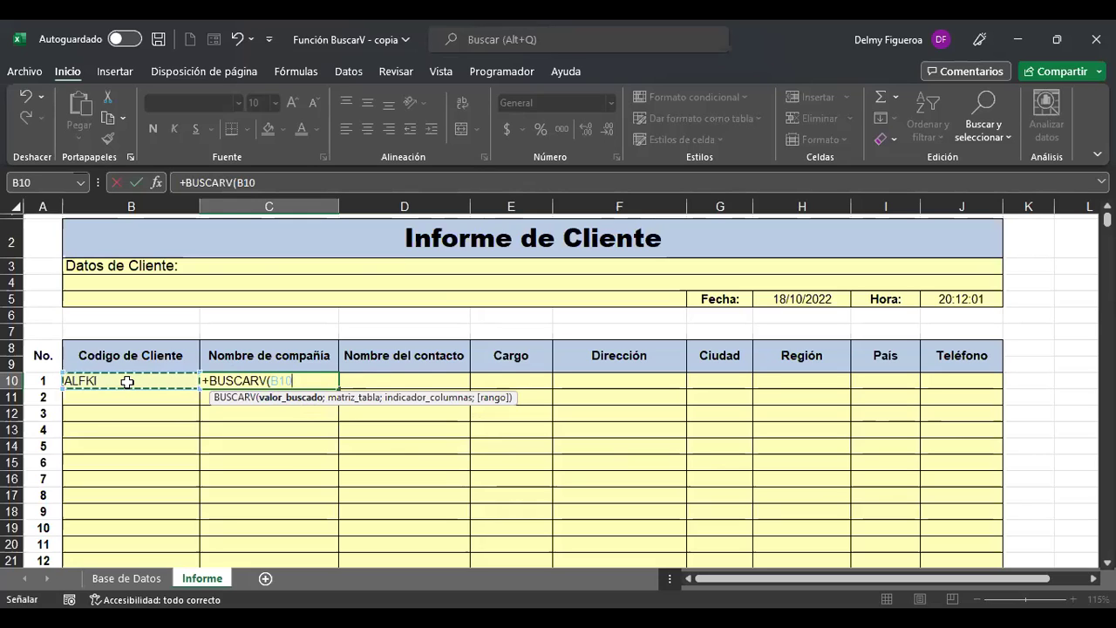
type(";")
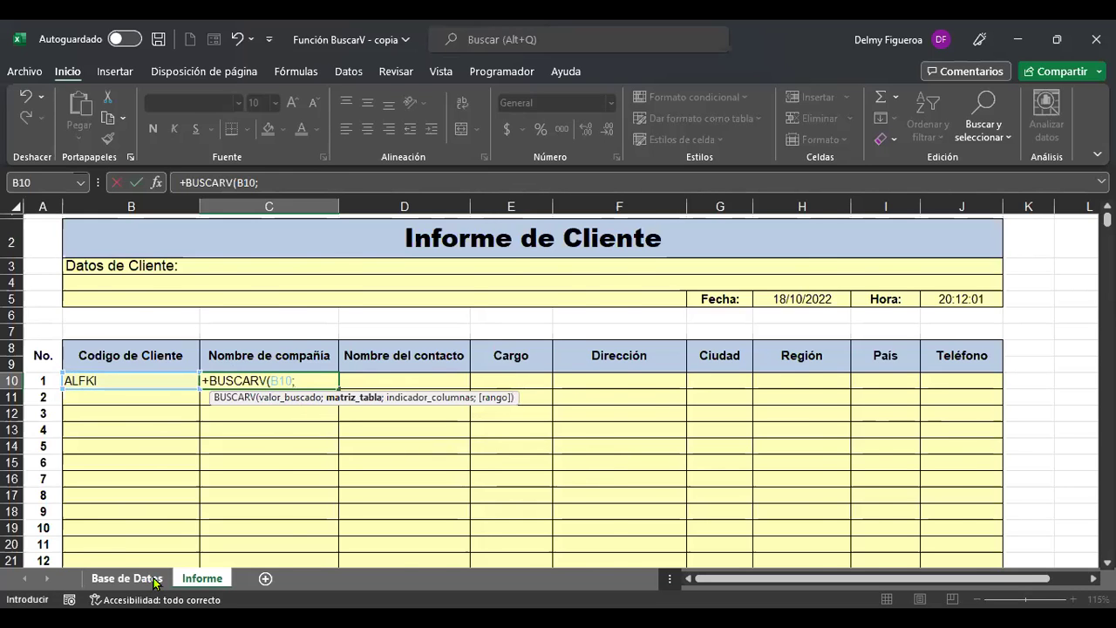
left_click(154, 579)
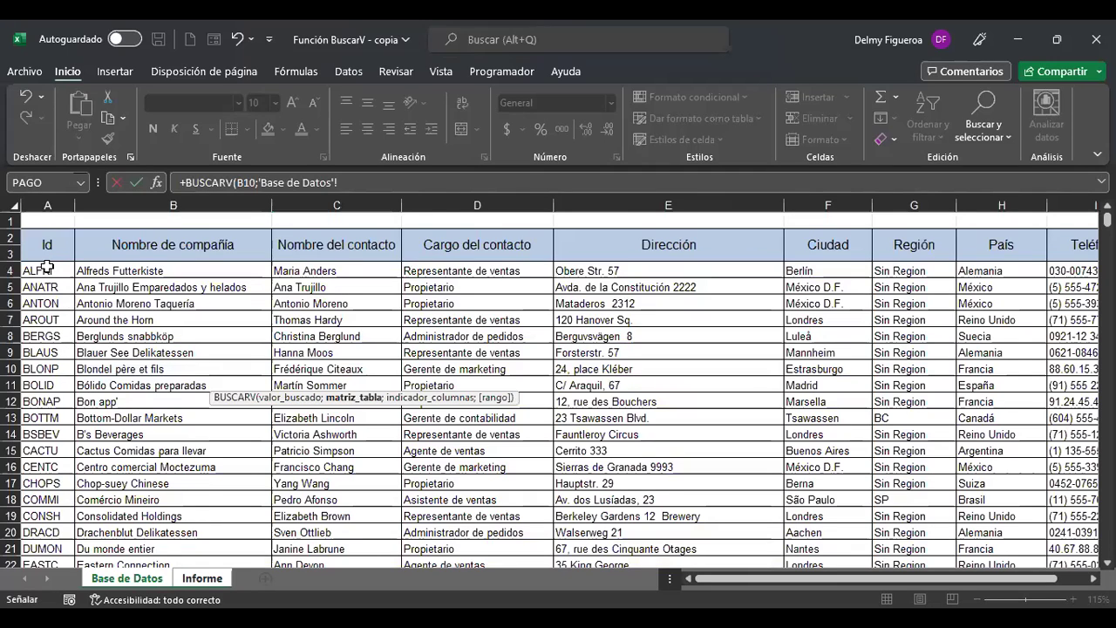
left_click(47, 268)
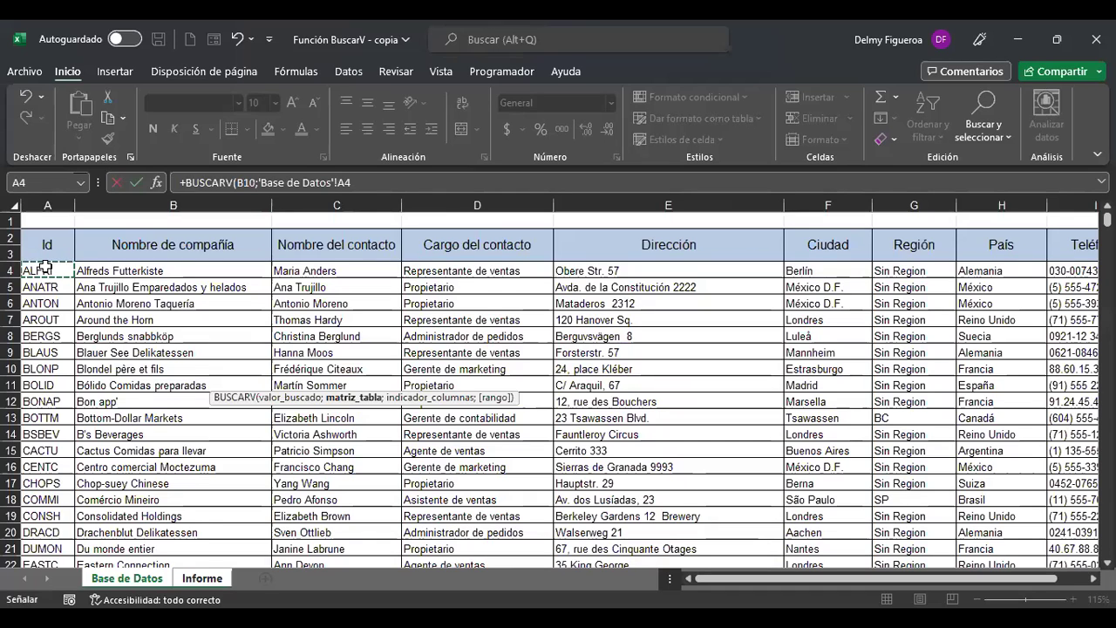
key("ctrl+shift+Down")
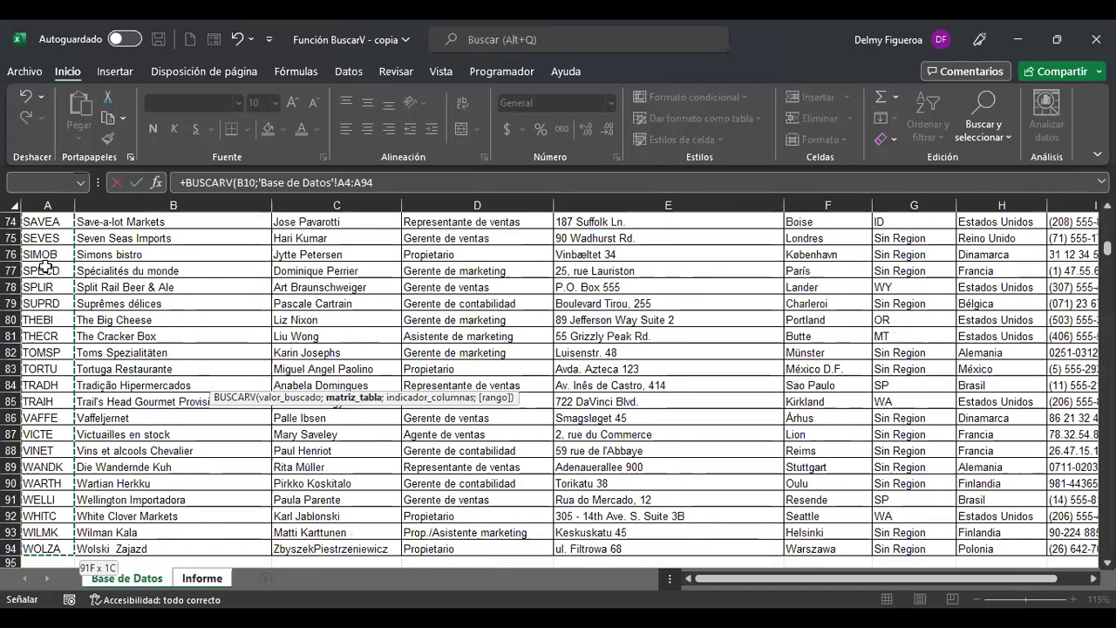
key("ctrl+shift+Right")
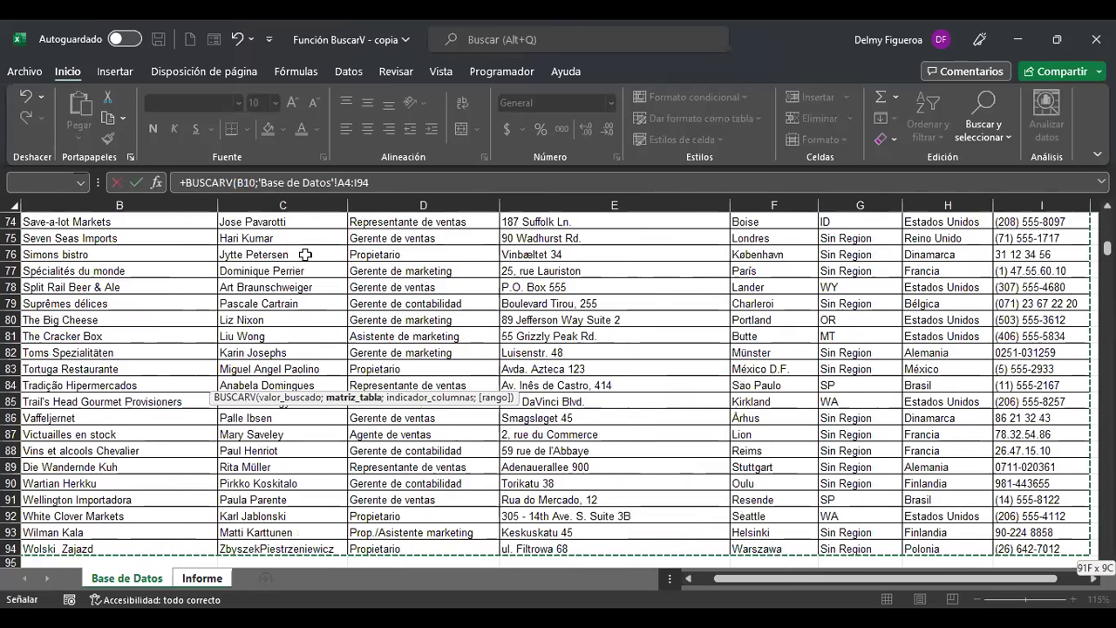
left_click(345, 183)
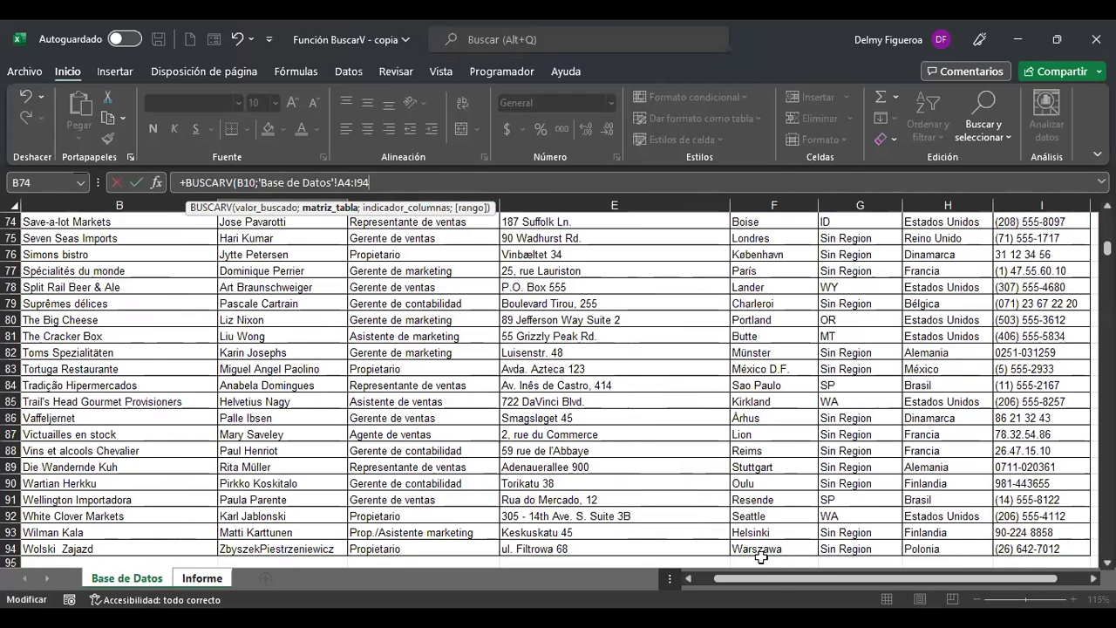
scroll(733, 577, "left", 1)
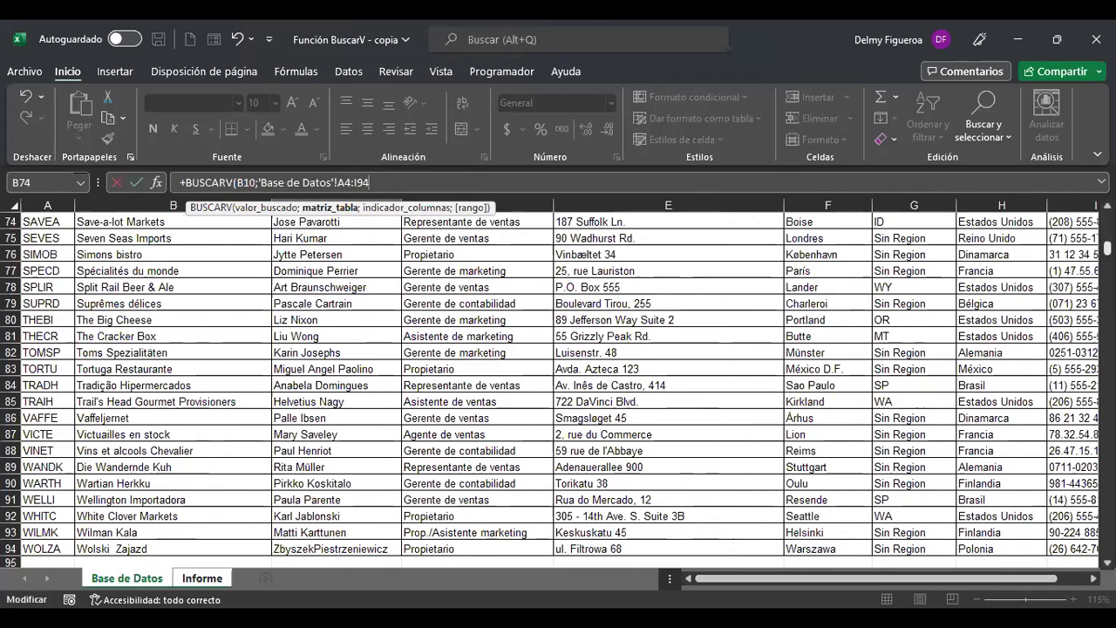
left_click_drag(1107, 248, 1108, 236)
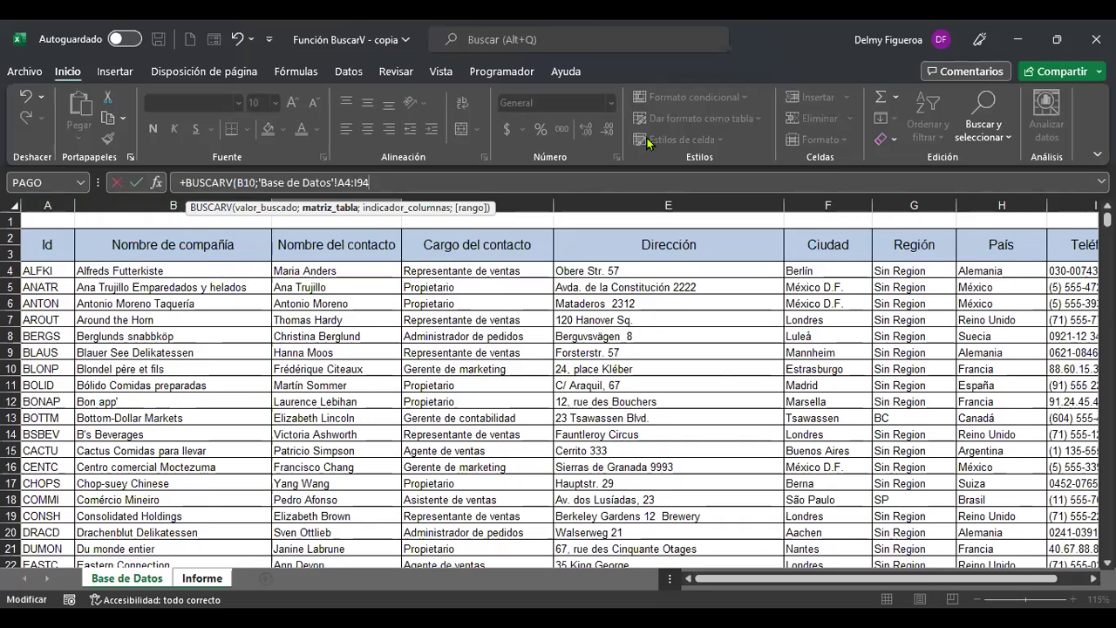
type(";")
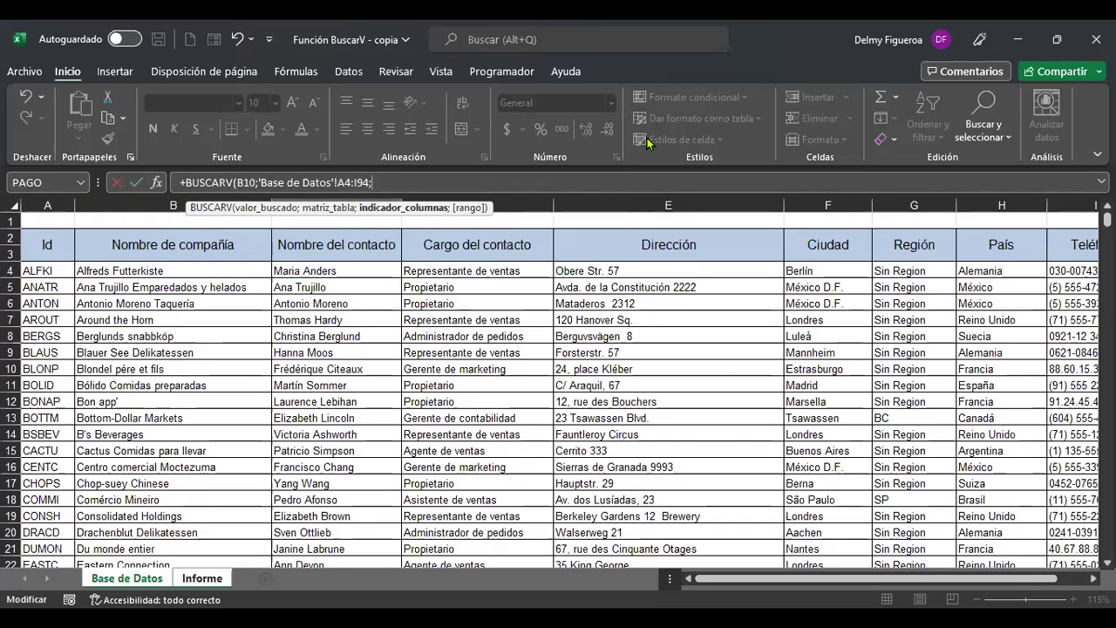
type("2;")
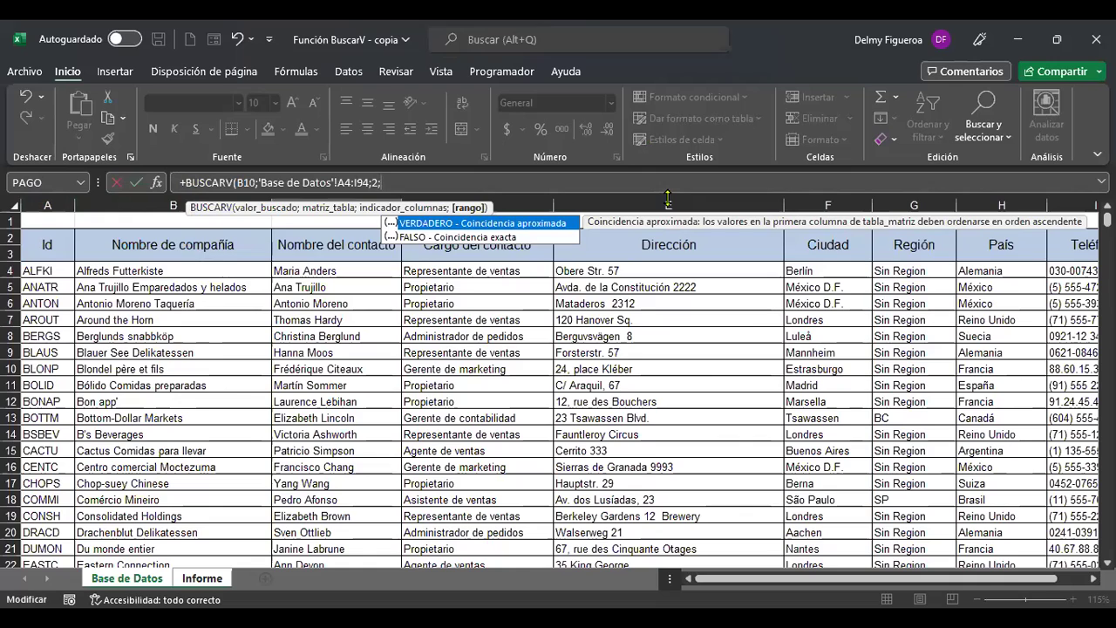
key("BackSpace")
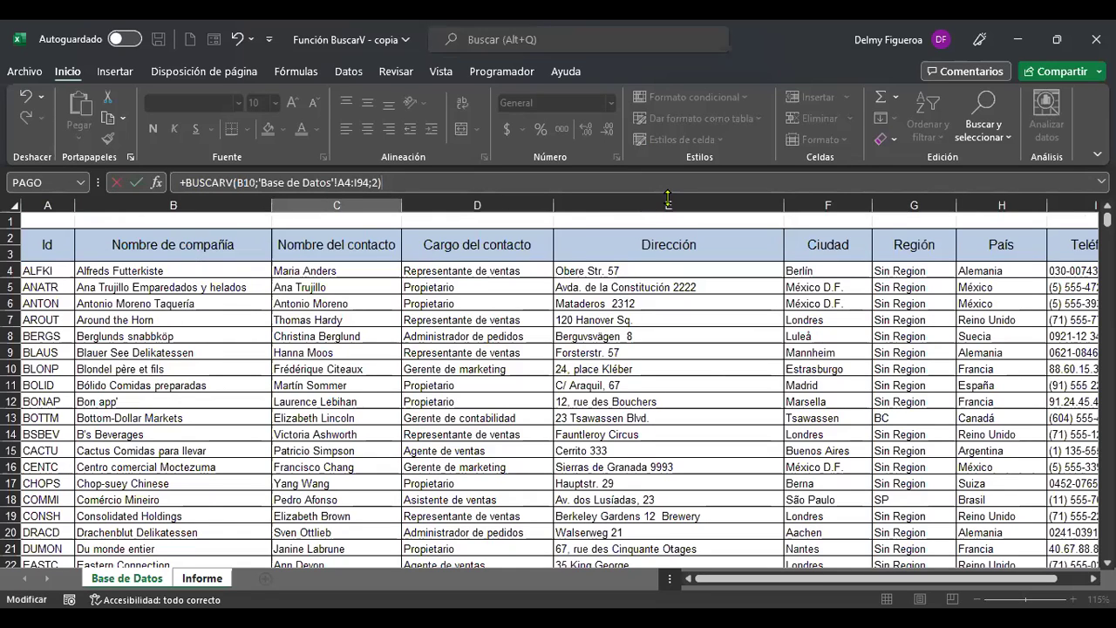
key("Return")
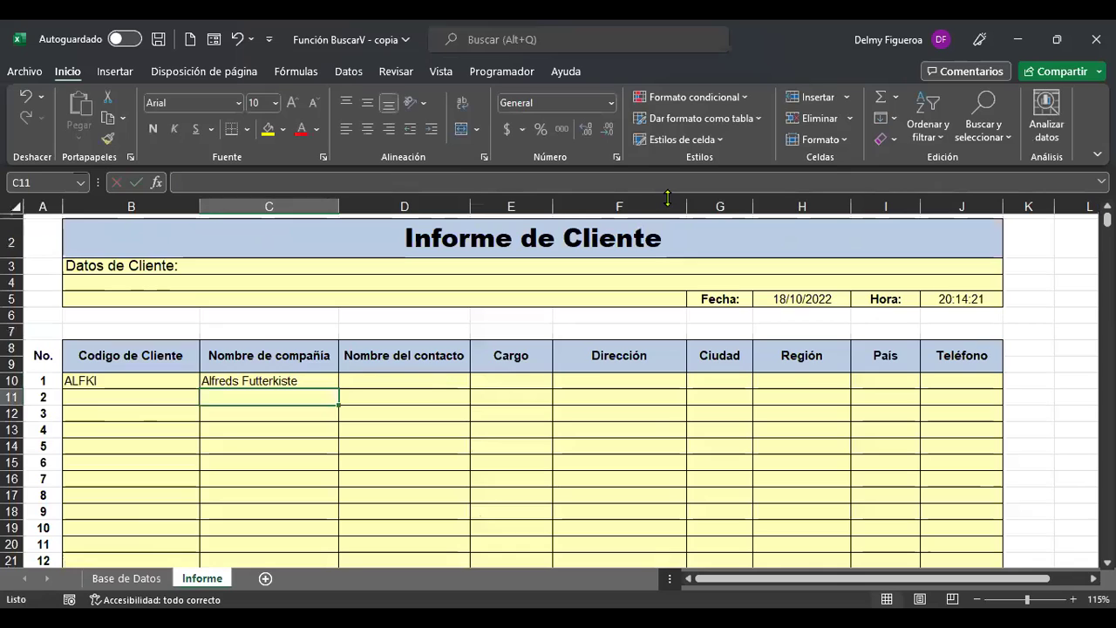
Check C10's lookup, then try customer code ANATR in B10.
key("Up")
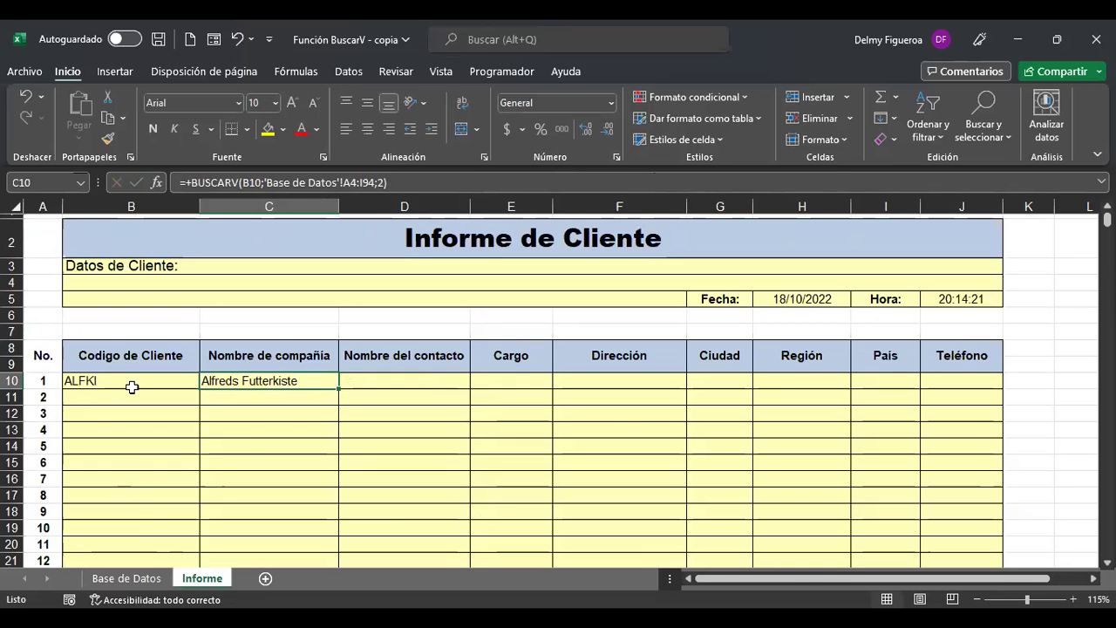
left_click(127, 580)
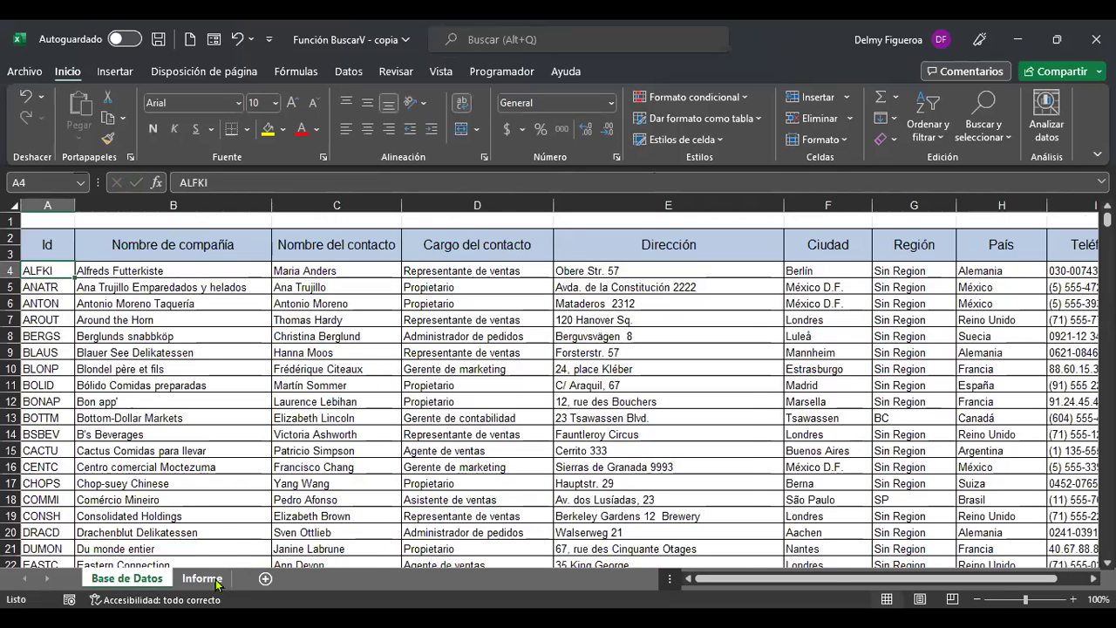
left_click(202, 578)
left_click(156, 381)
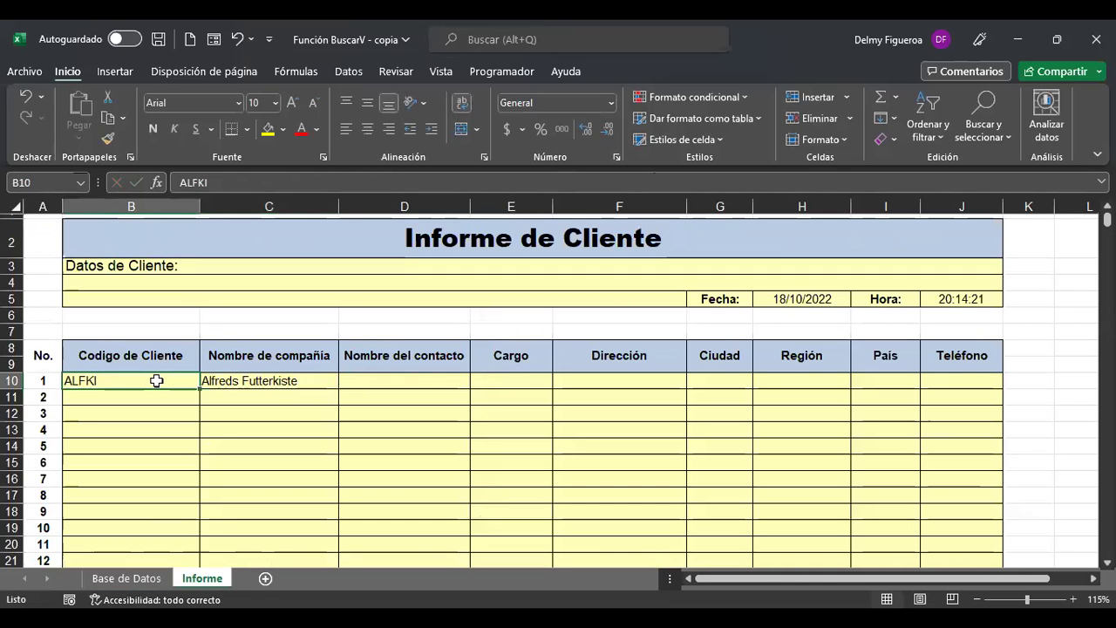
type("ANA")
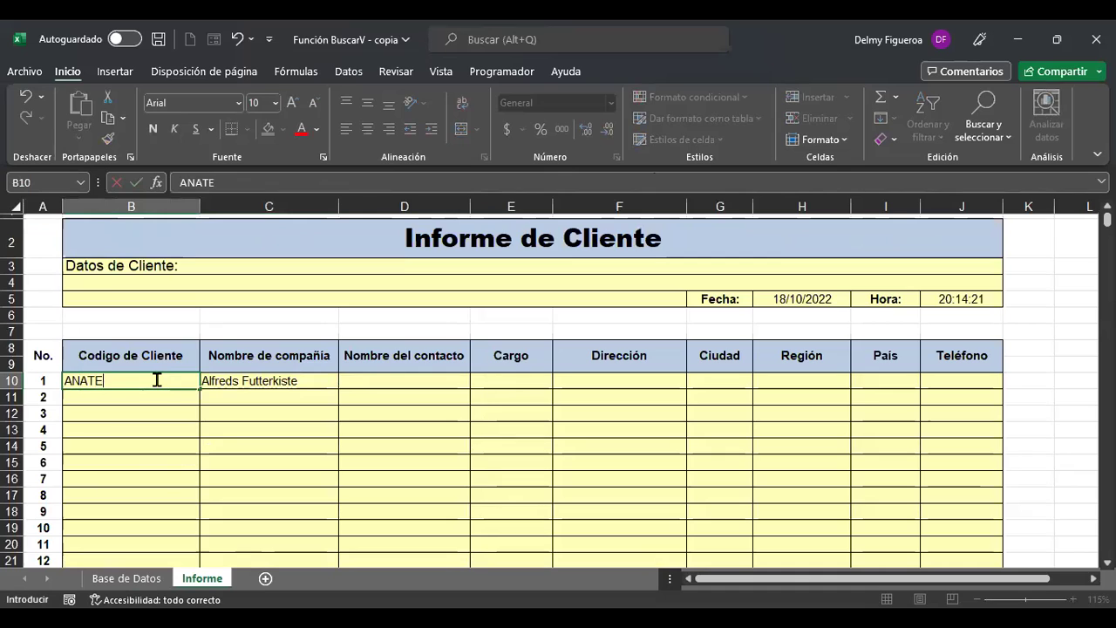
type("TR")
key("Return")
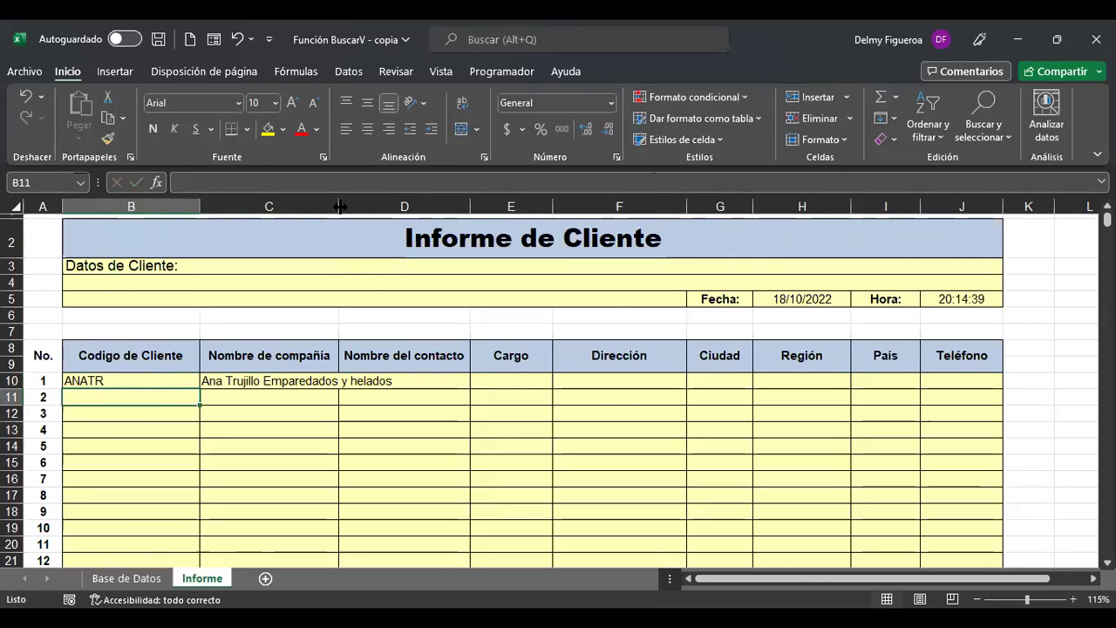
Compare ANATR in the database, then change B10 to customer code ANTON.
left_click(139, 578)
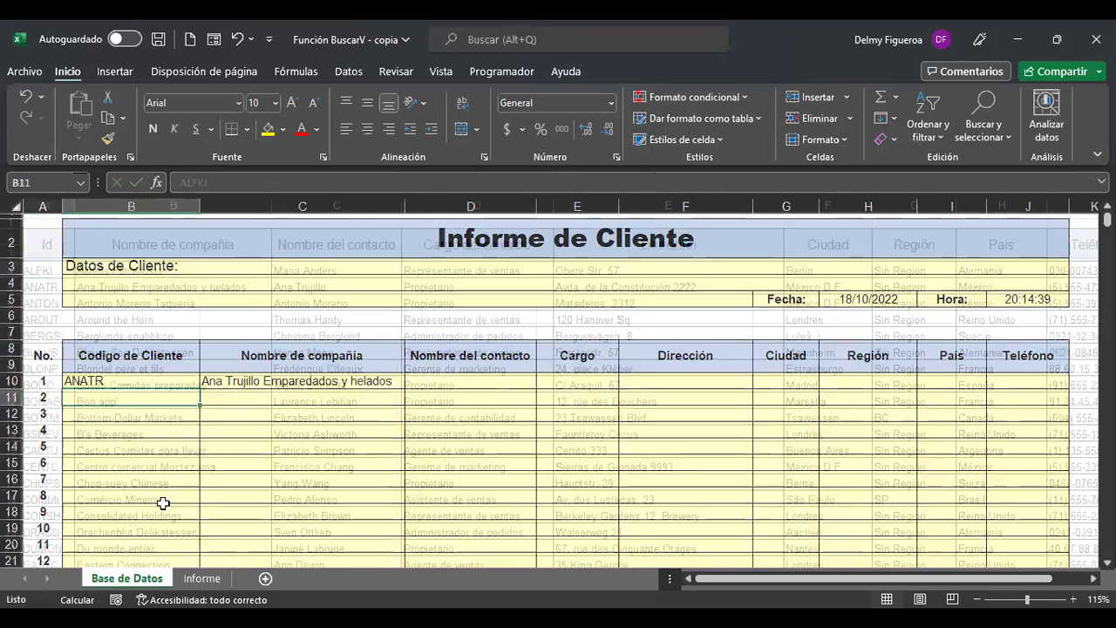
left_click(240, 288)
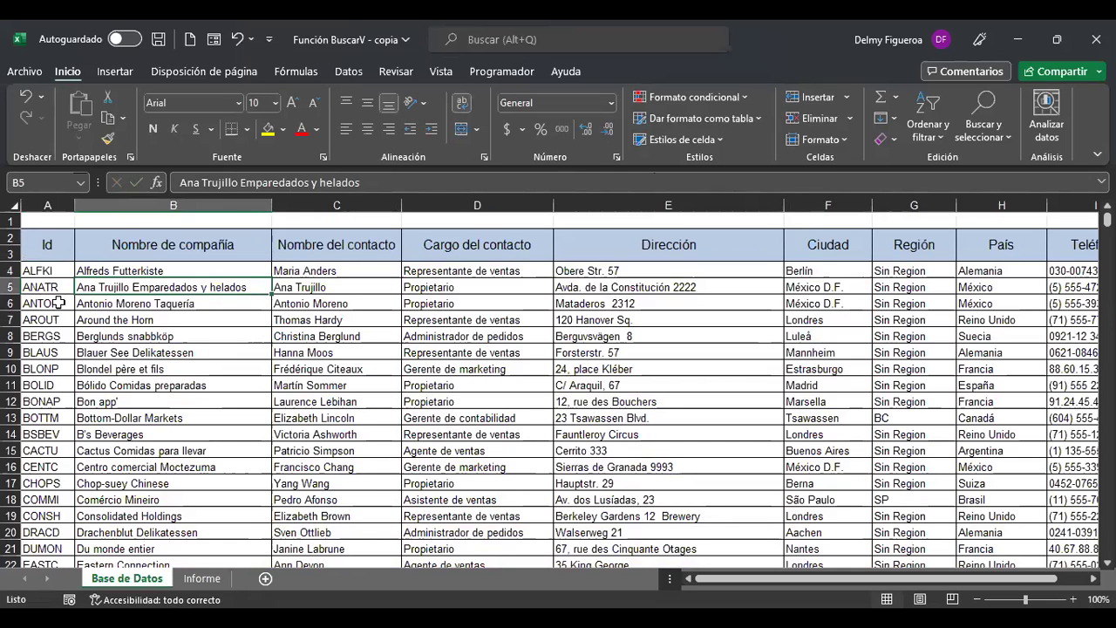
left_click(202, 578)
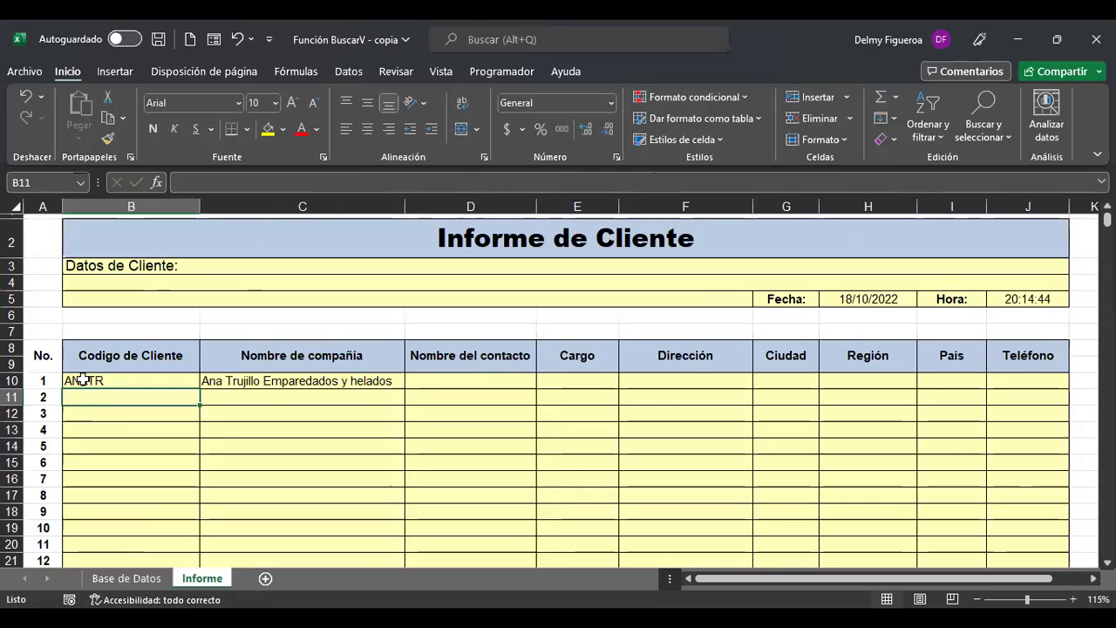
left_click(103, 380)
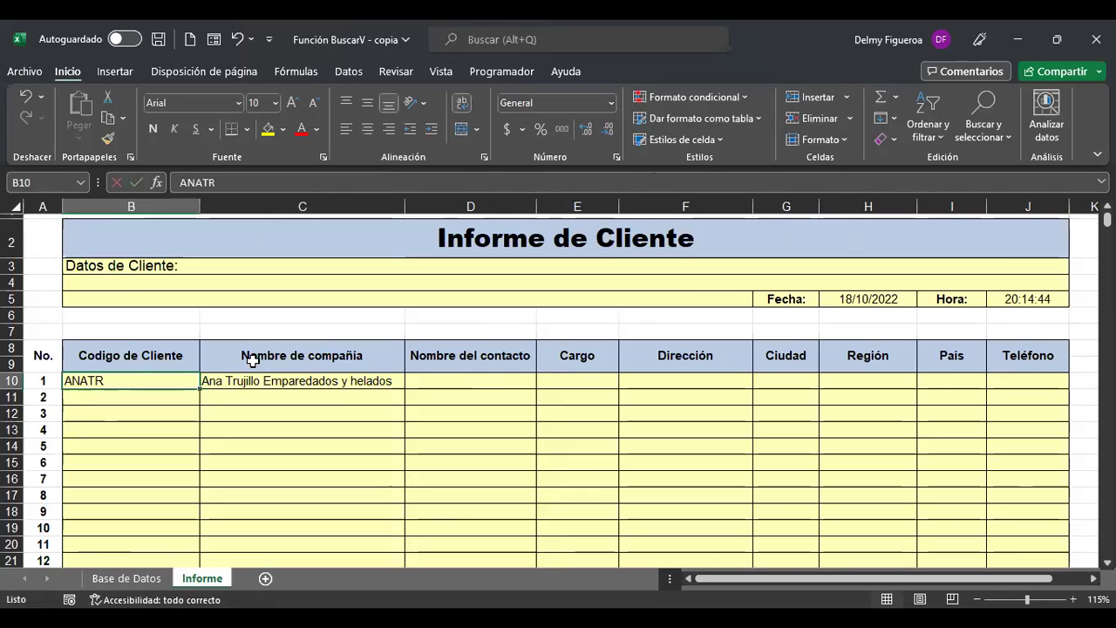
type("ANTON")
key("Return")
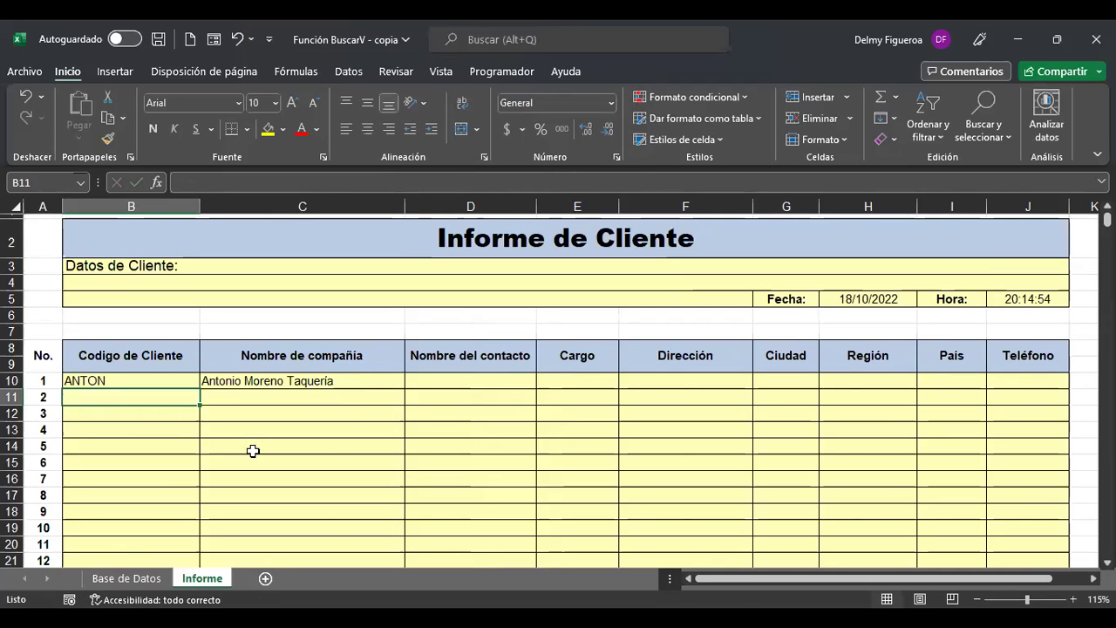
Re-pick B10 as C10's lookup value so it returns Antonio Moreno Taquería.
left_click(163, 582)
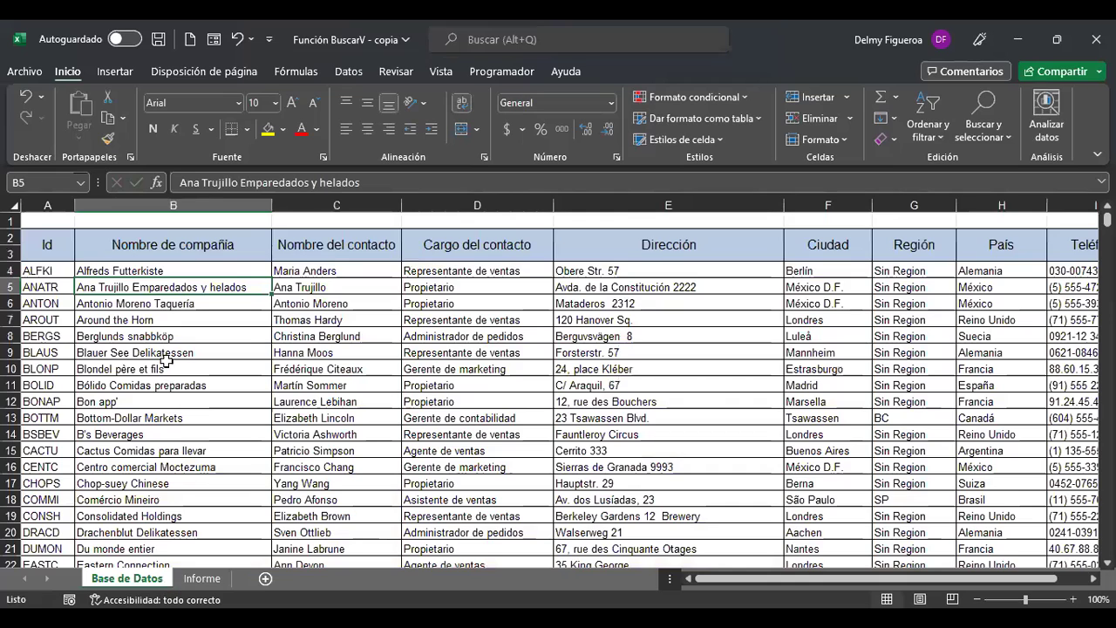
left_click(206, 583)
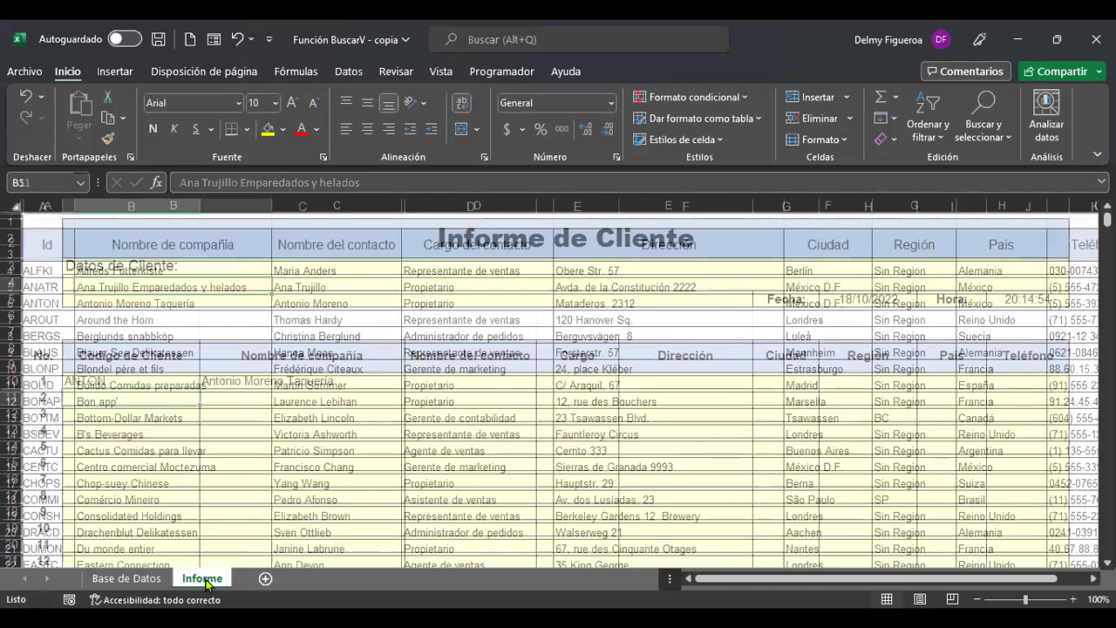
left_click(311, 381)
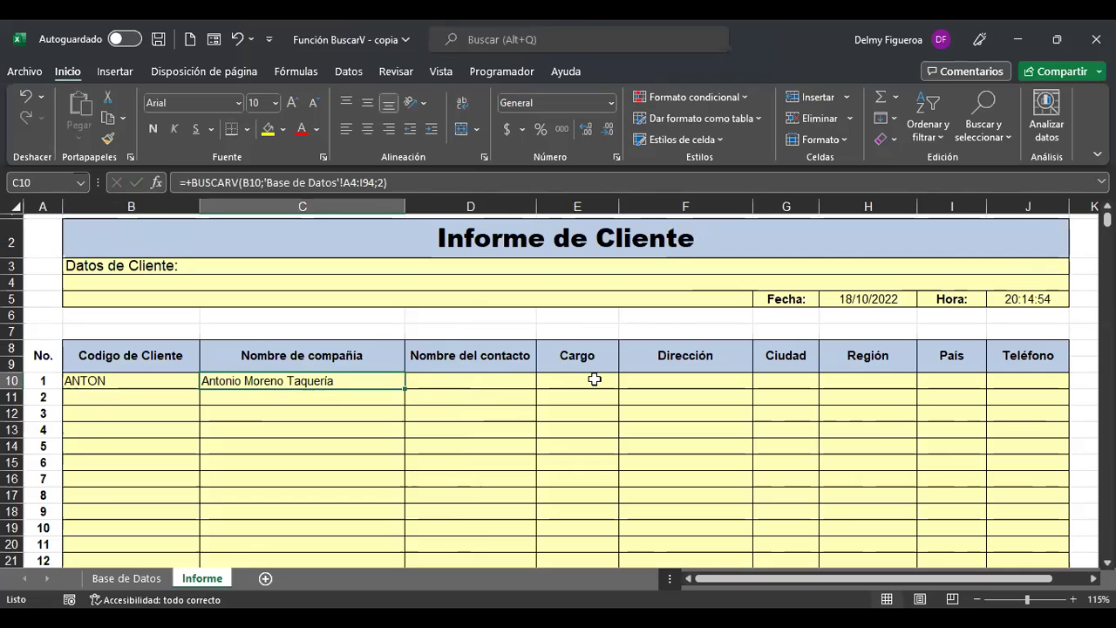
key("F2")
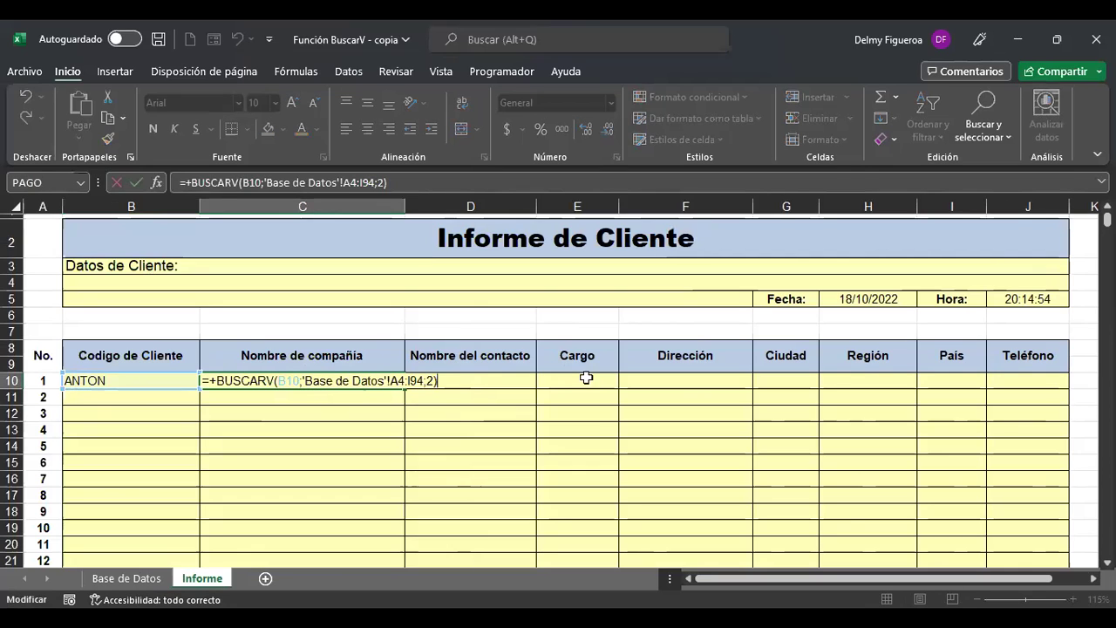
left_click(283, 380)
left_click(92, 381)
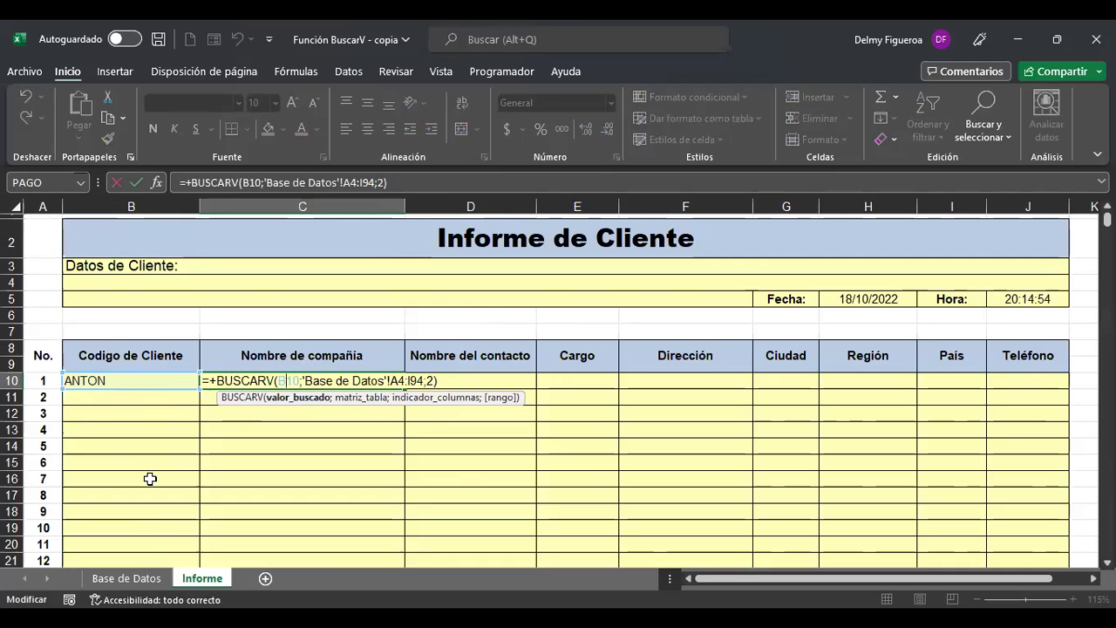
key("Return")
Check the report down to row 21, then reopen C10's formula for editing.
scroll(131, 475, "down", 2)
left_click(107, 447)
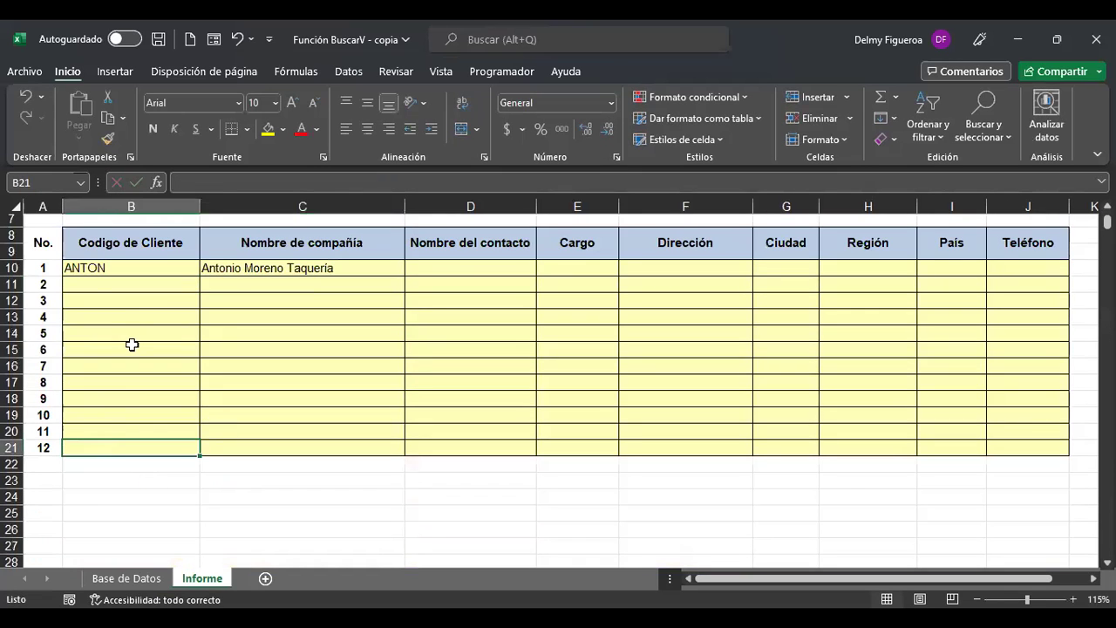
left_click(241, 267)
scroll(431, 357, "up", 2)
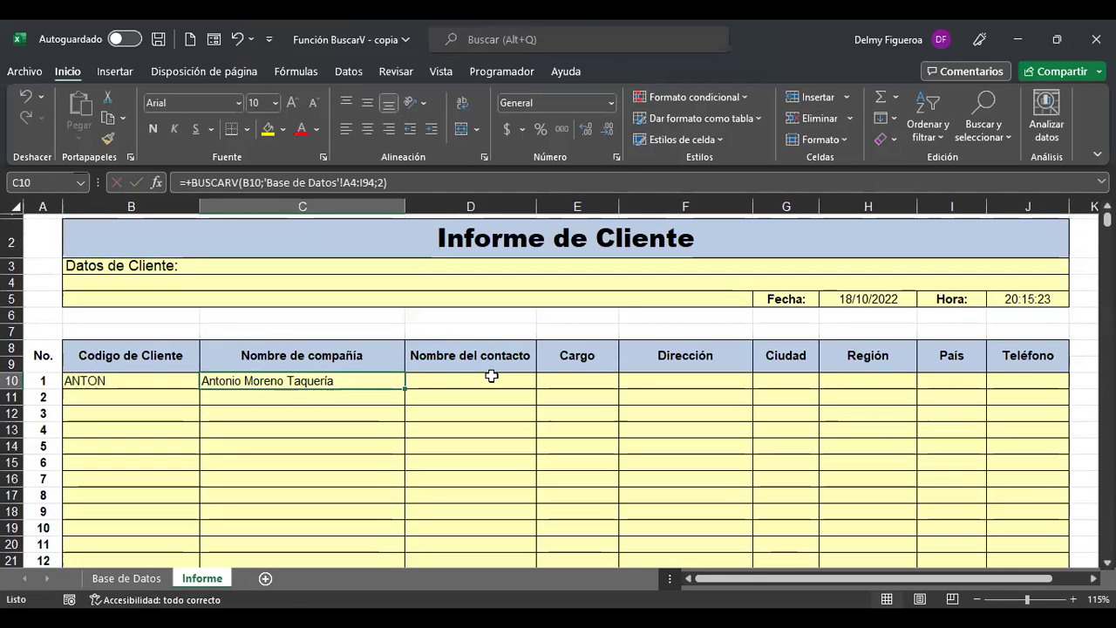
key("F2")
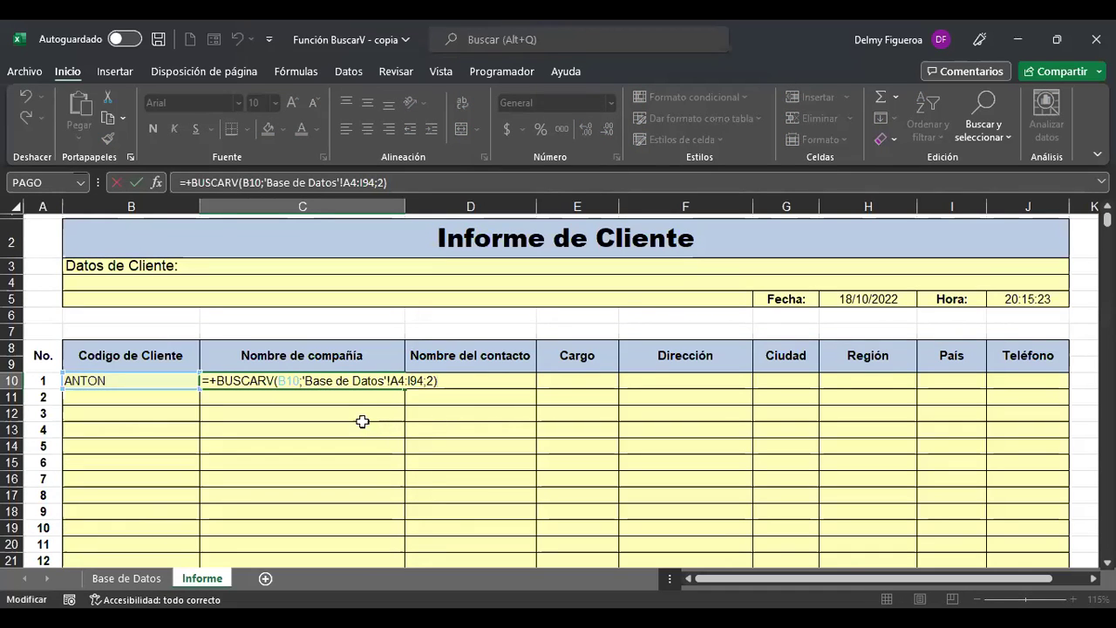
left_click(414, 381)
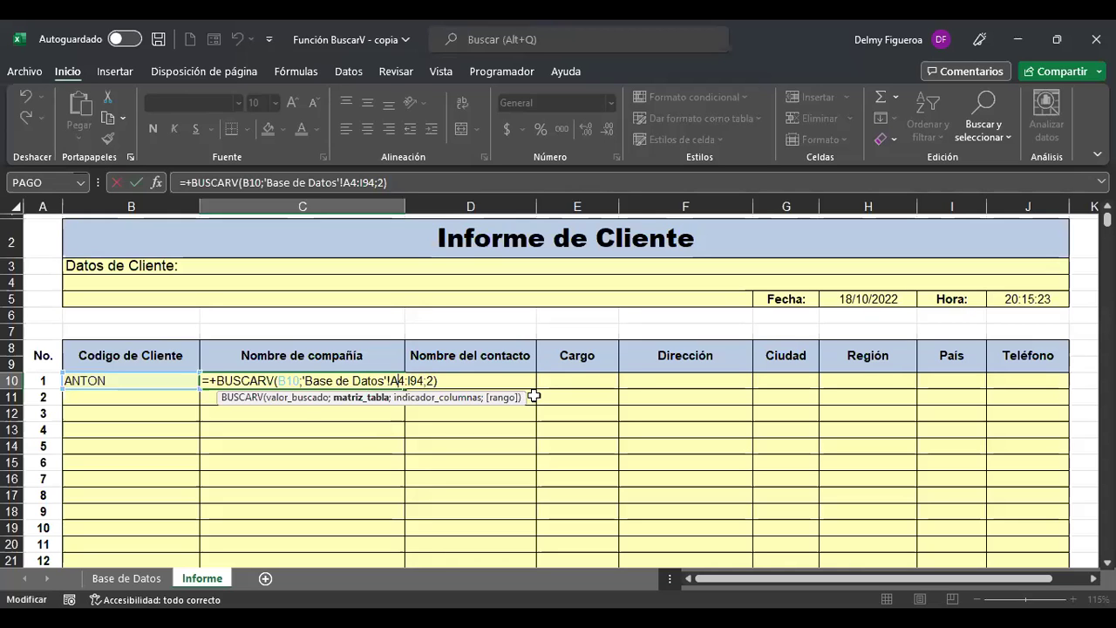
key("Return")
key("ctrl+Page_Up")
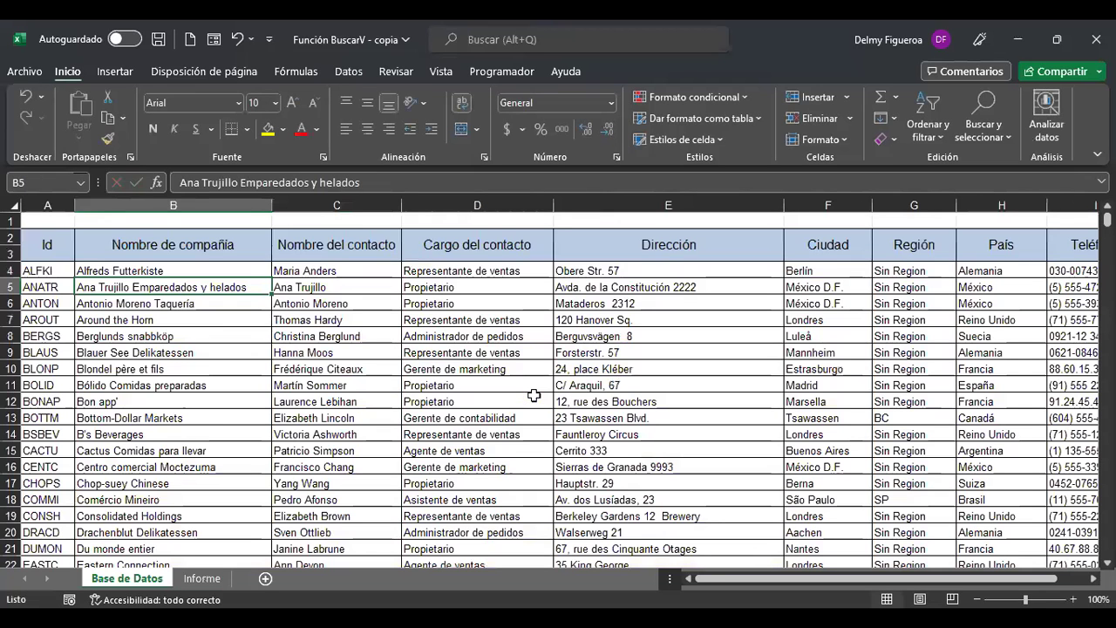
key("ctrl+Home")
left_click(52, 272)
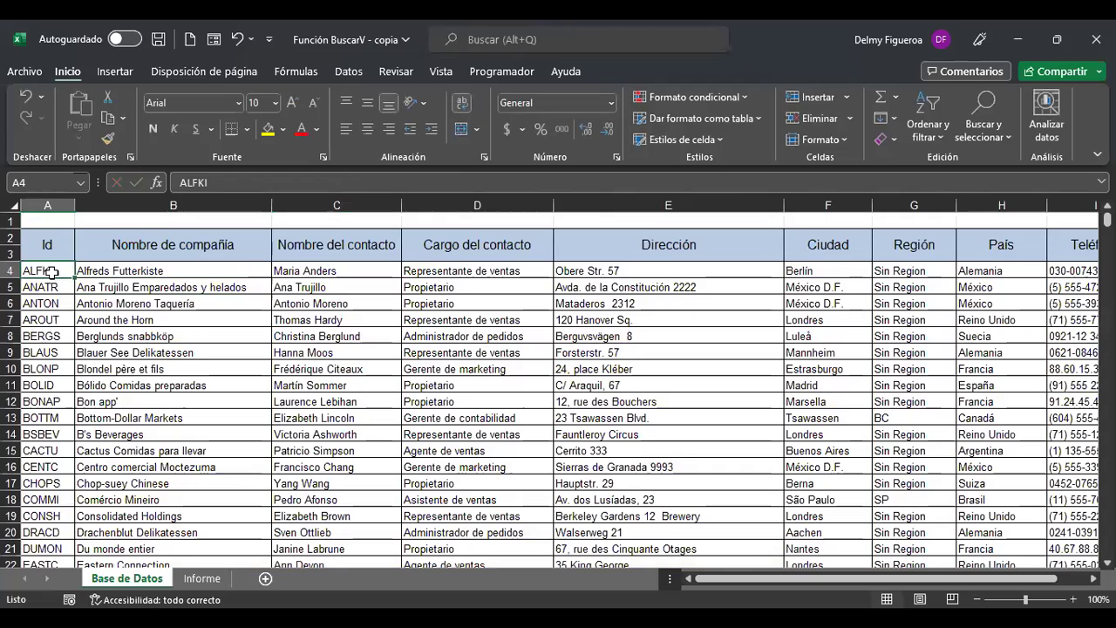
key("Right")
key("Right")
key("Right")
key("Right")
key("Right")
key("Right")
key("Right")
key("Right")
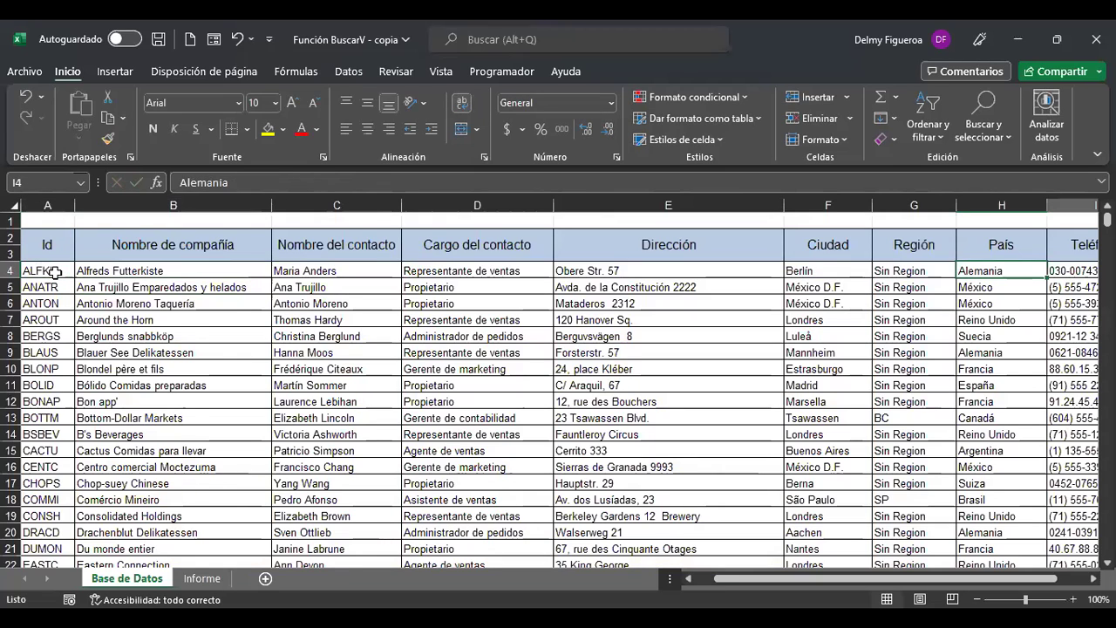
key("Right")
key("Right")
key("Right")
key("Right")
key("Right")
key("Right")
key("Right")
key("Left")
key("Left")
key("Left")
key("Left")
key("Left")
key("Left")
key("Left")
key("Left")
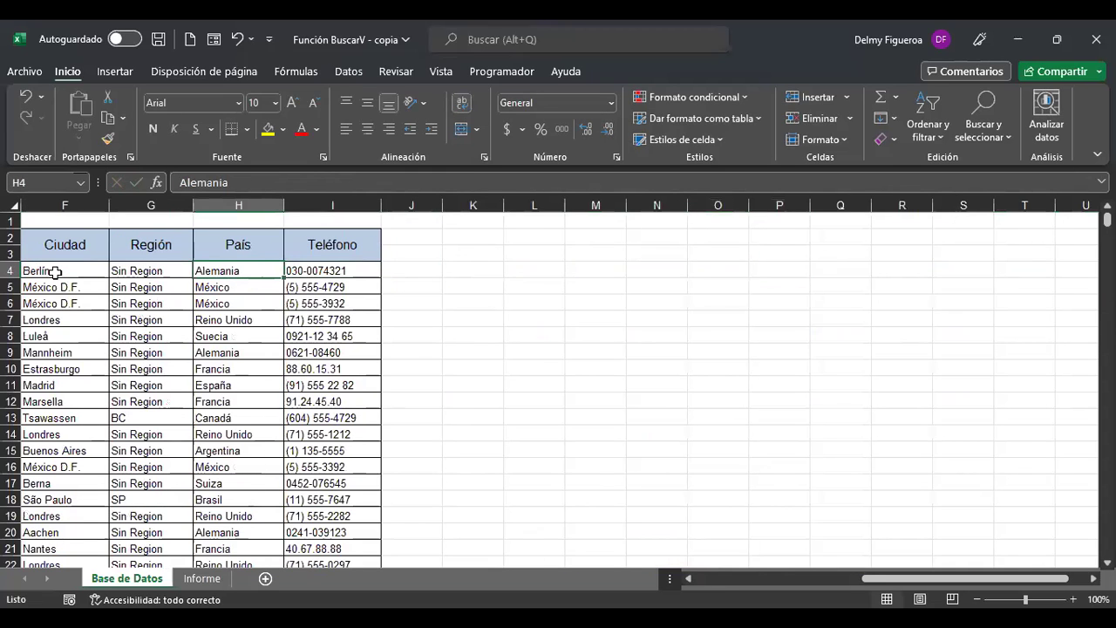
key("ctrl+Down")
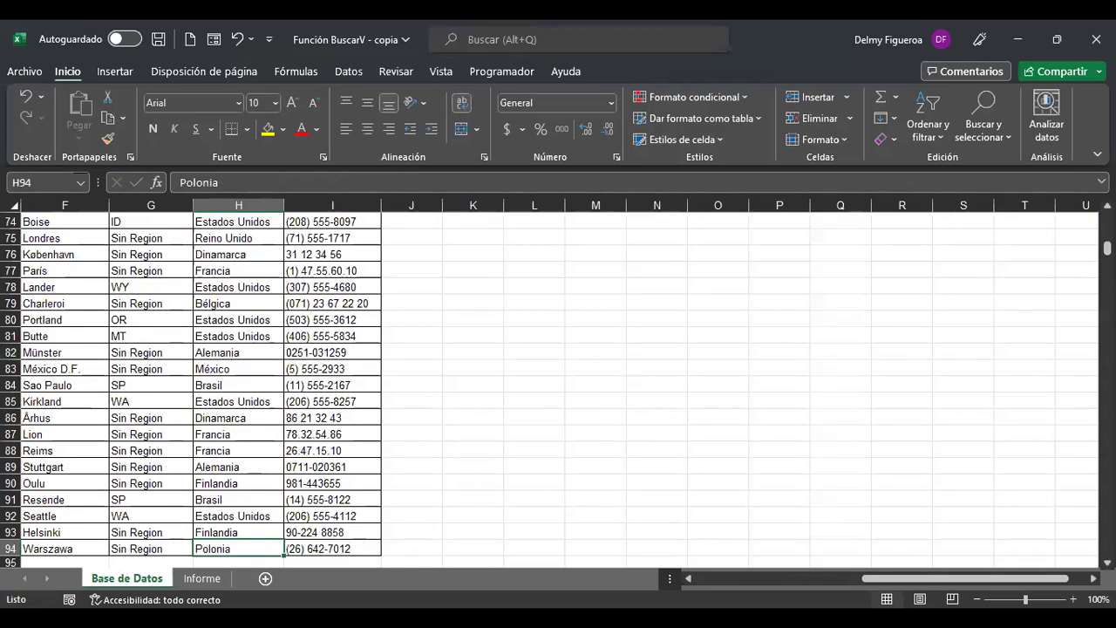
left_click(337, 548)
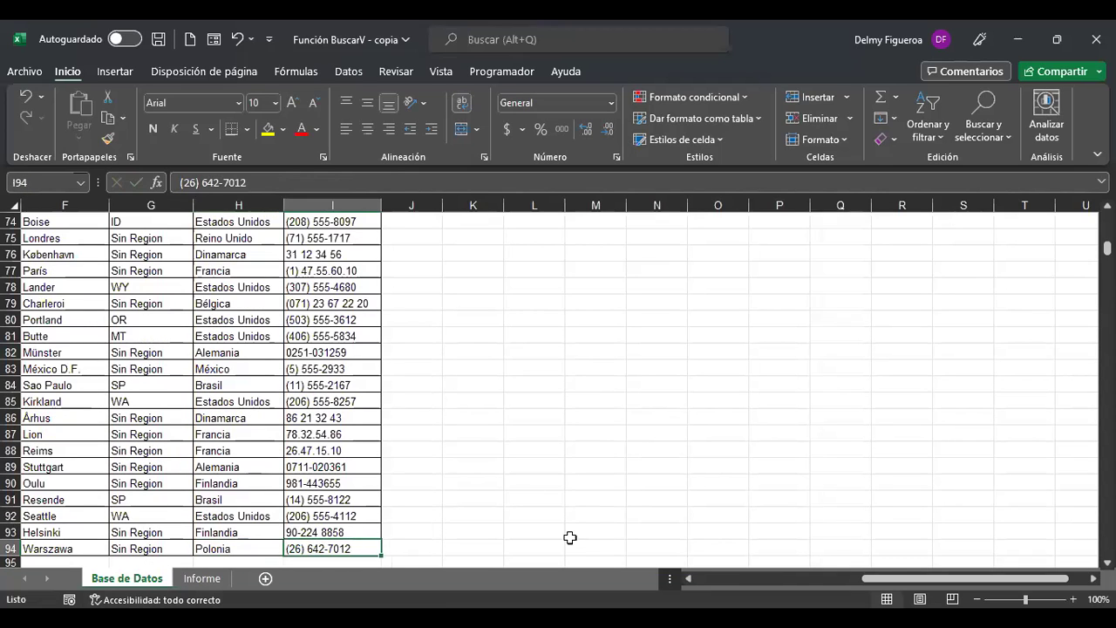
key("ctrl+Home")
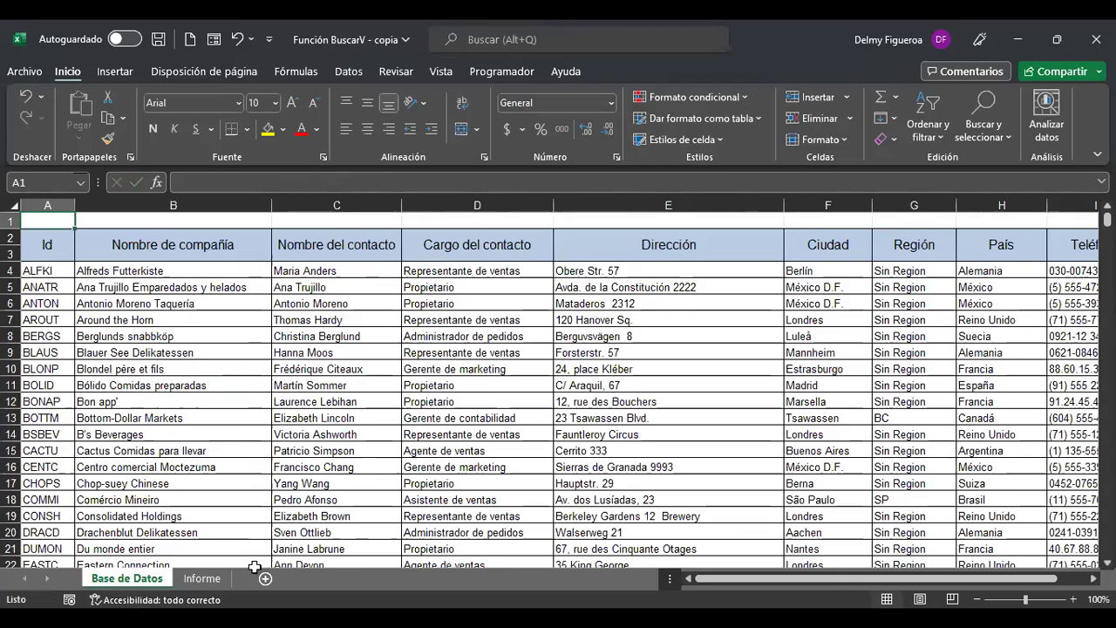
left_click(209, 579)
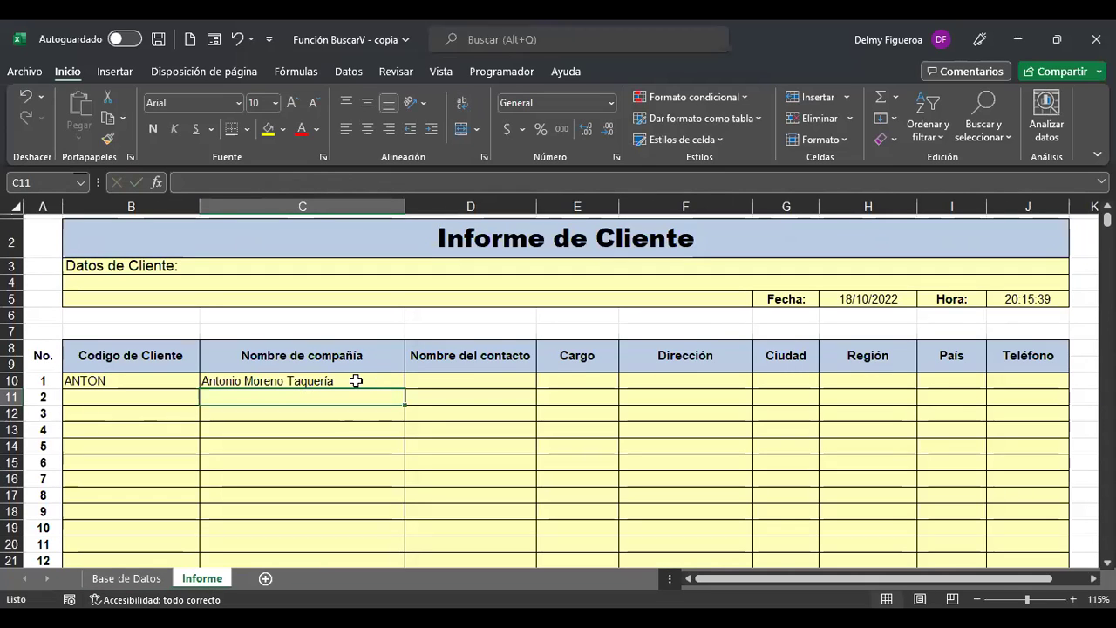
Make C10's lookup range absolute as 'Base de Datos'!$A$4:$I$94.
left_click(357, 381)
double_click(399, 381)
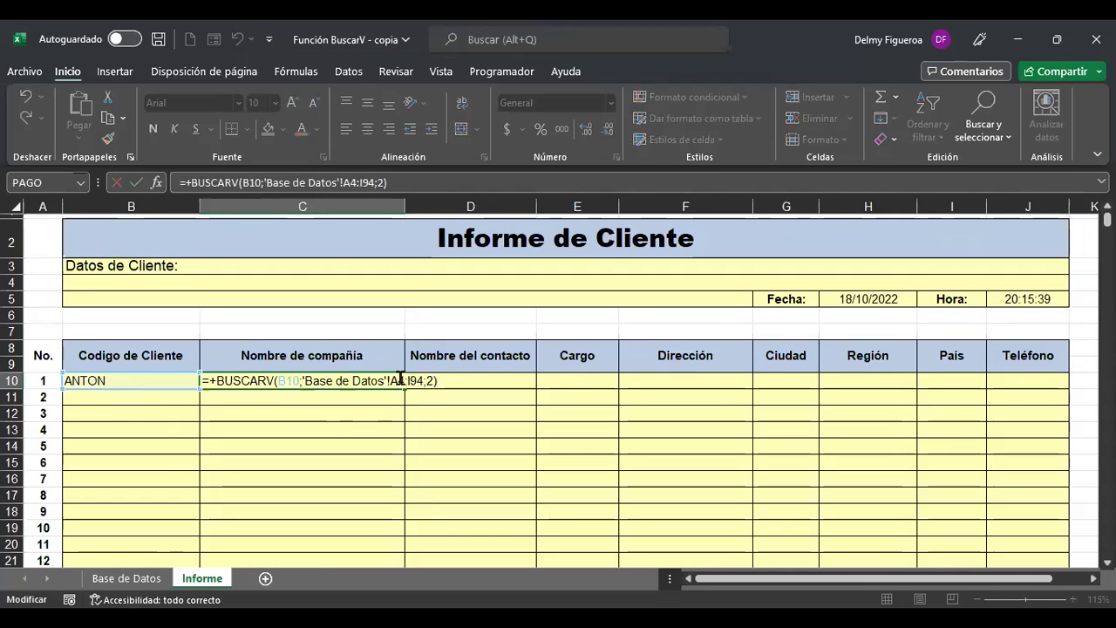
left_click(400, 380)
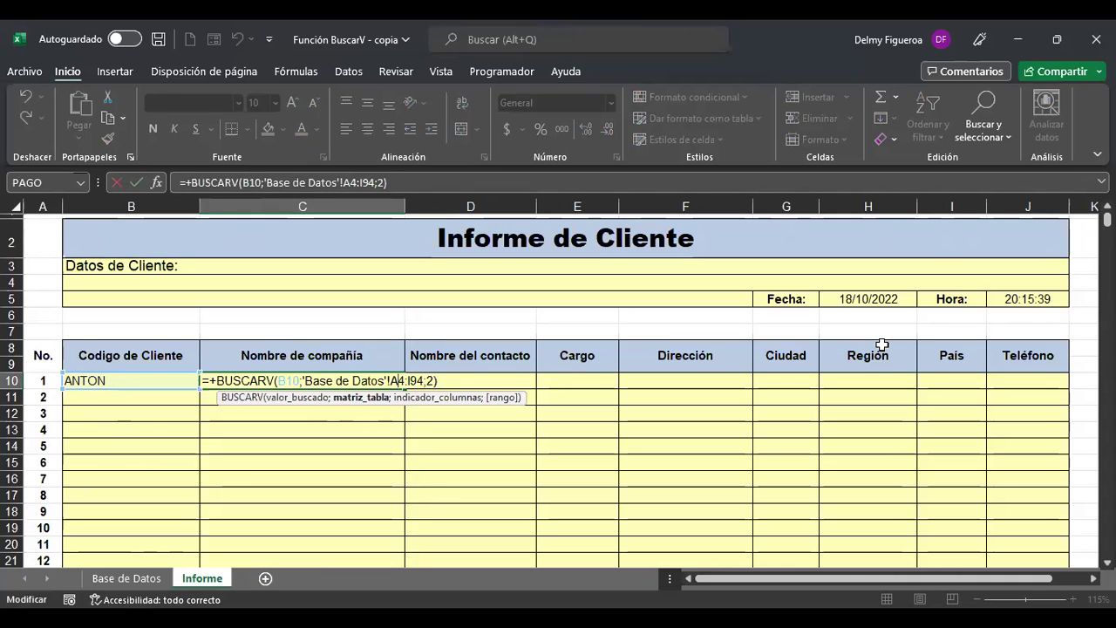
key("F4")
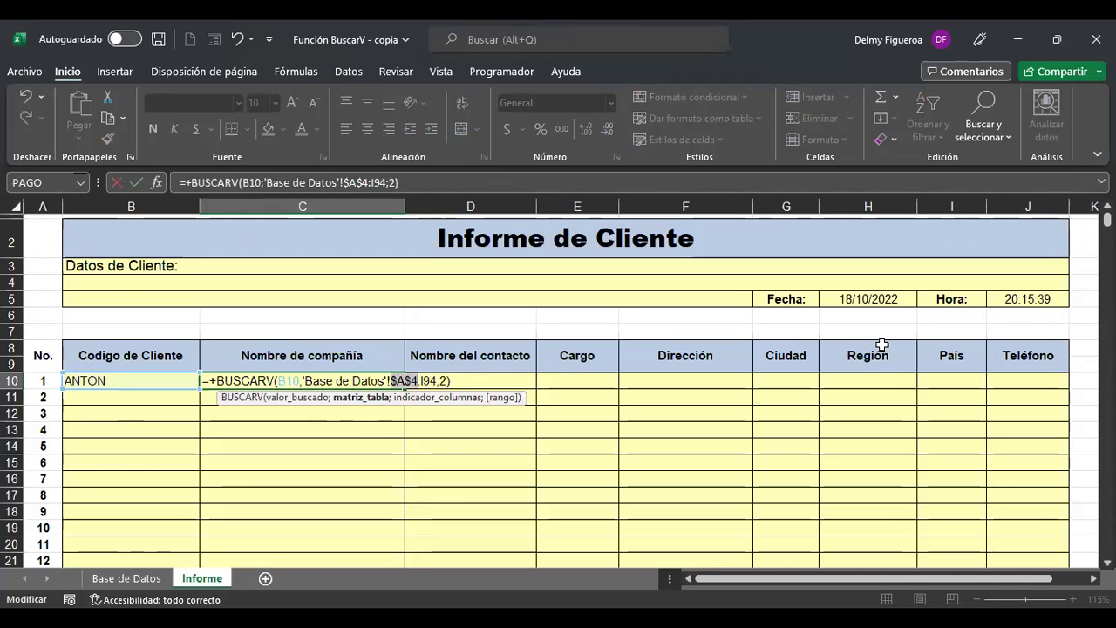
key("F4")
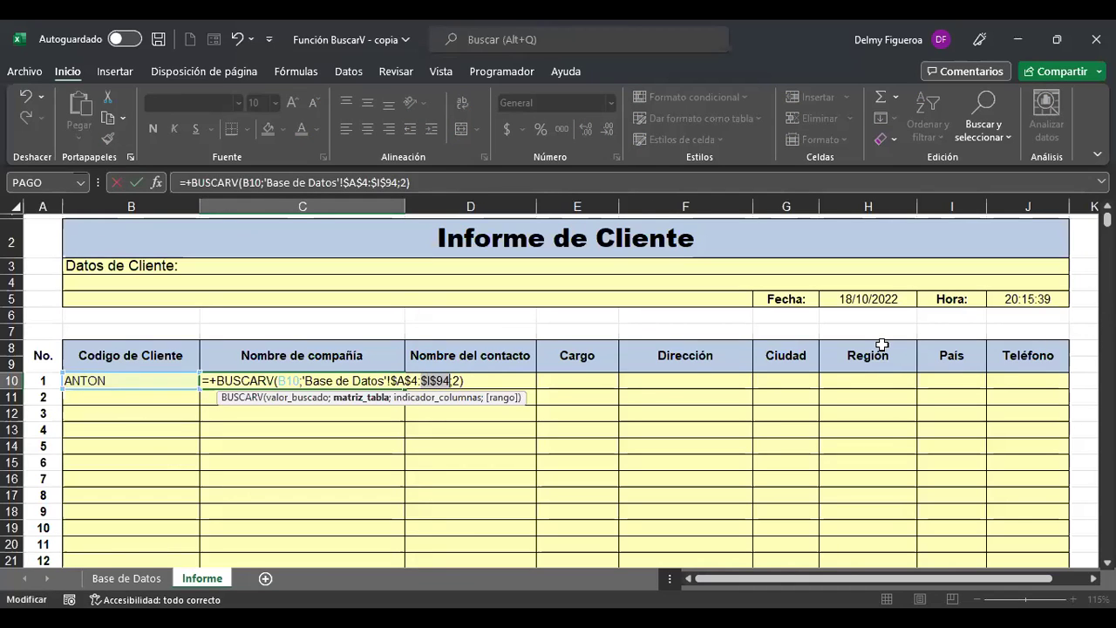
Lock only the column of the client-code reference as $B10 and confirm C10.
key("Right")
key("Left")
key("Left")
key("Left")
key("Left")
key("Left")
key("Left")
key("Left")
key("Left")
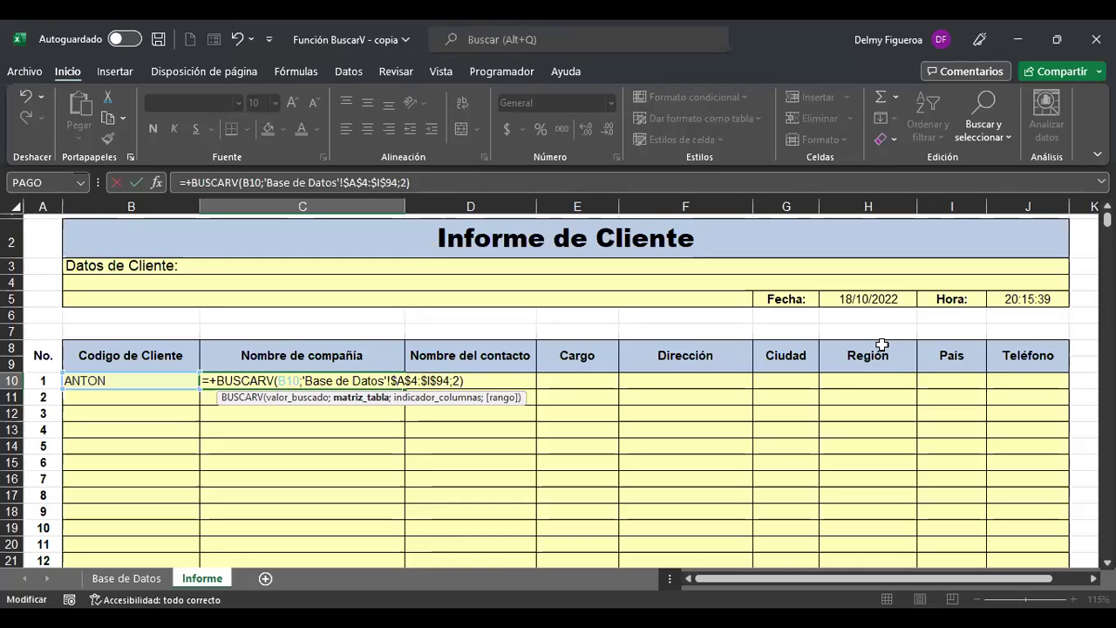
key("Left")
key("Left")
key("Left")
key("Left")
key("Left")
key("Left")
key("Left")
key("Left")
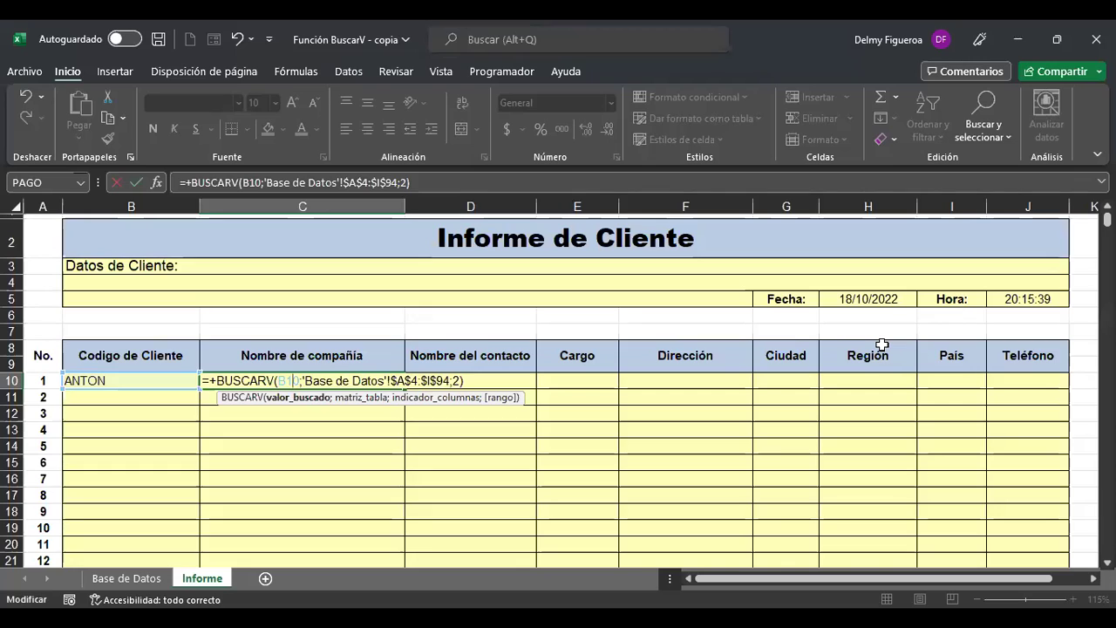
key("Left")
key("Left")
key("F4")
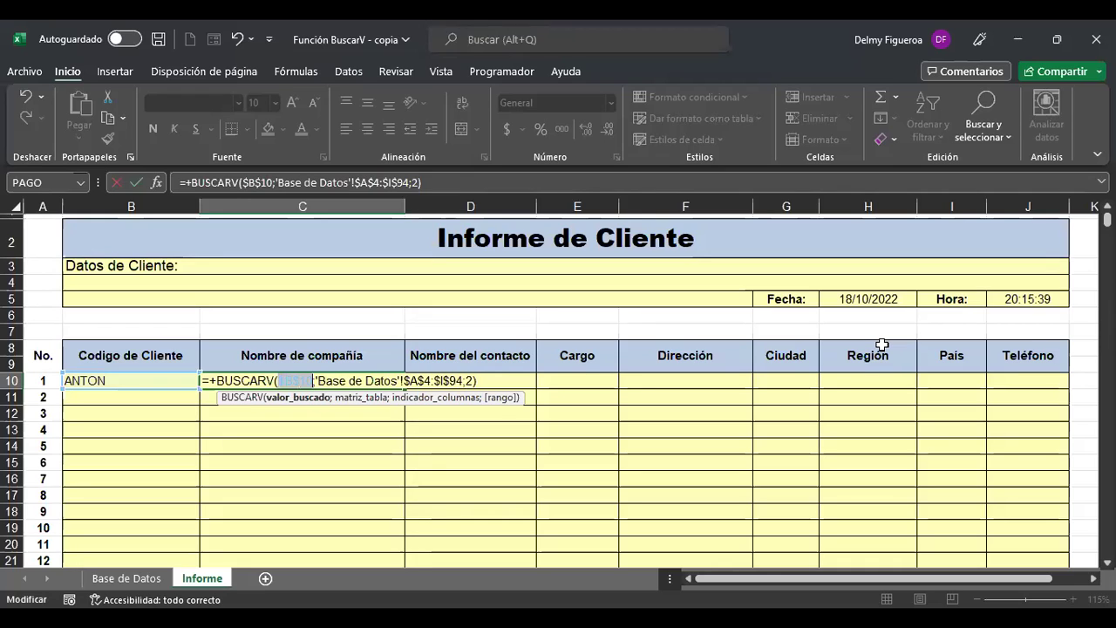
key("F4")
key("Left")
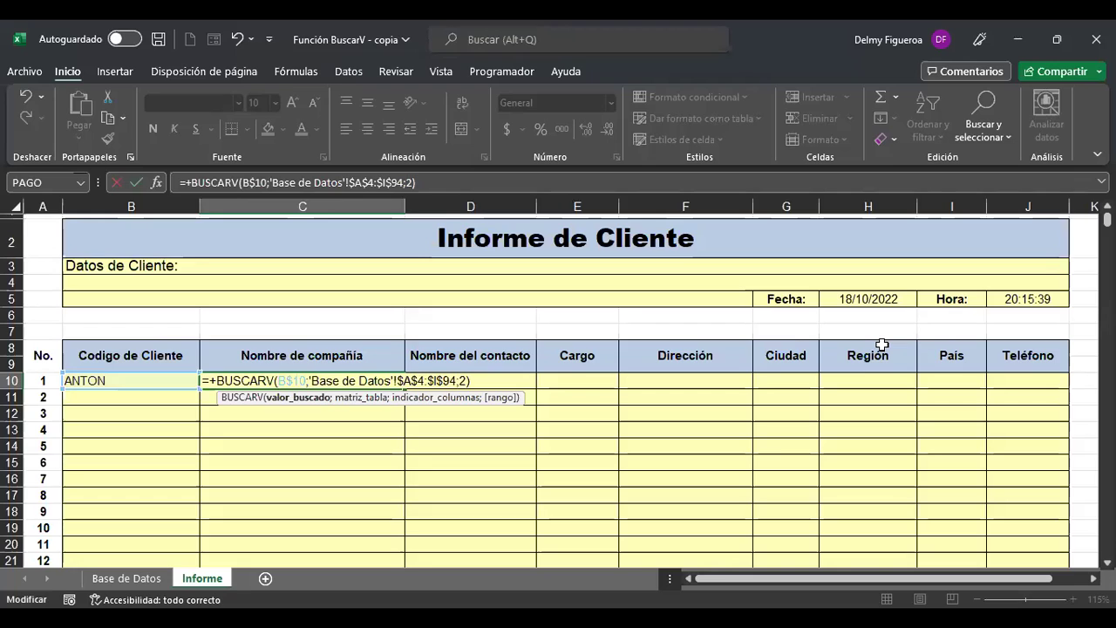
key("F4")
key("Left")
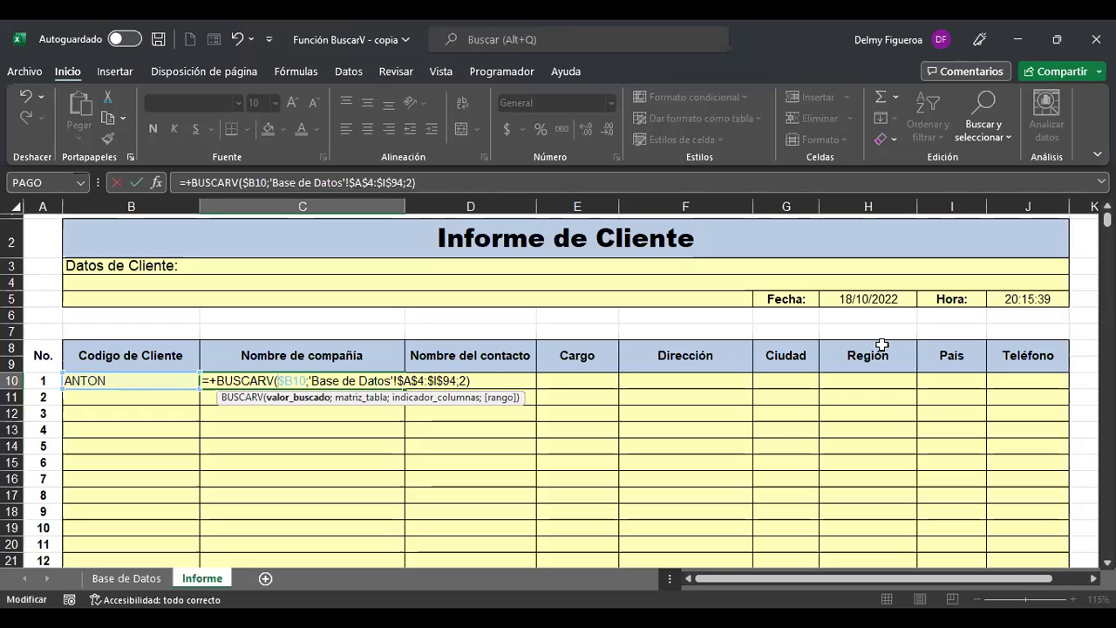
left_click(464, 381)
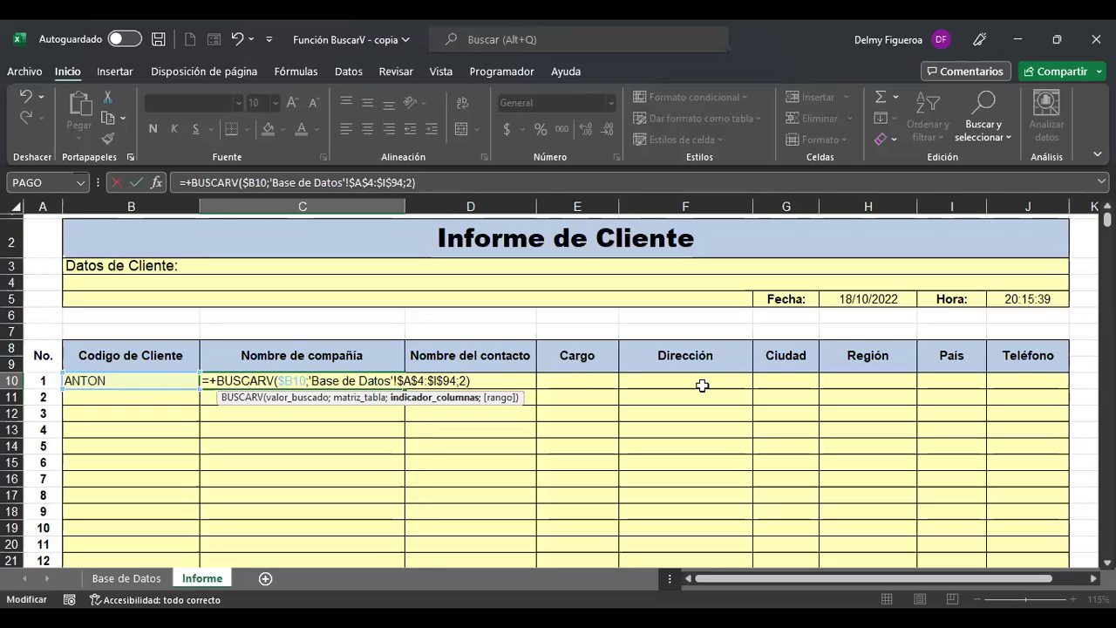
key("ctrl+Return")
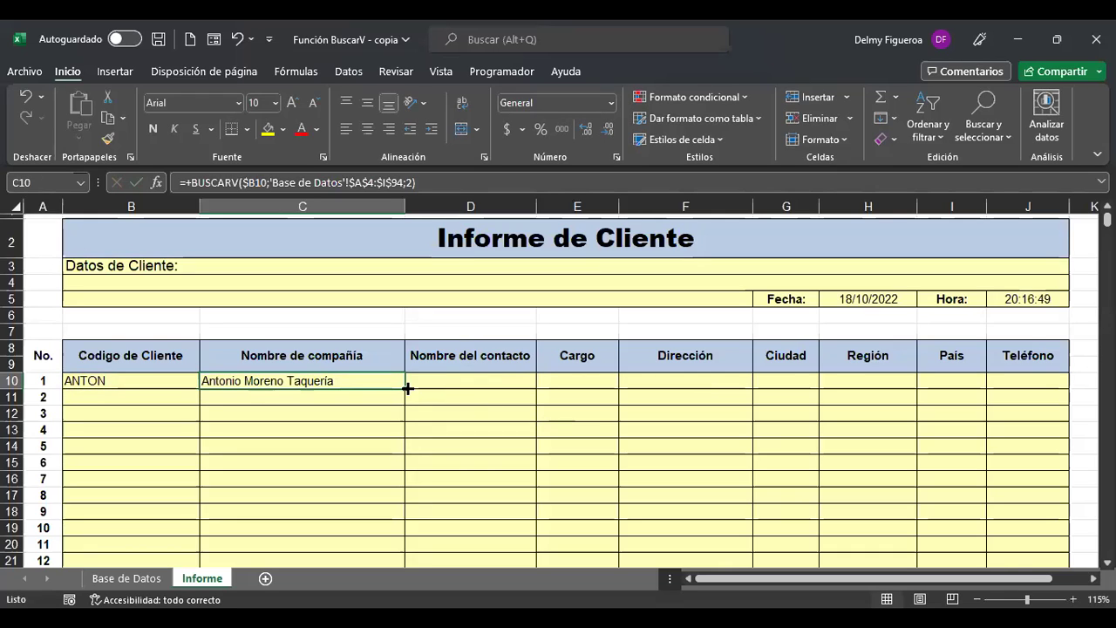
Copy C10's lookup into D10 and widen column D to fit.
left_click_drag(405, 389, 513, 390)
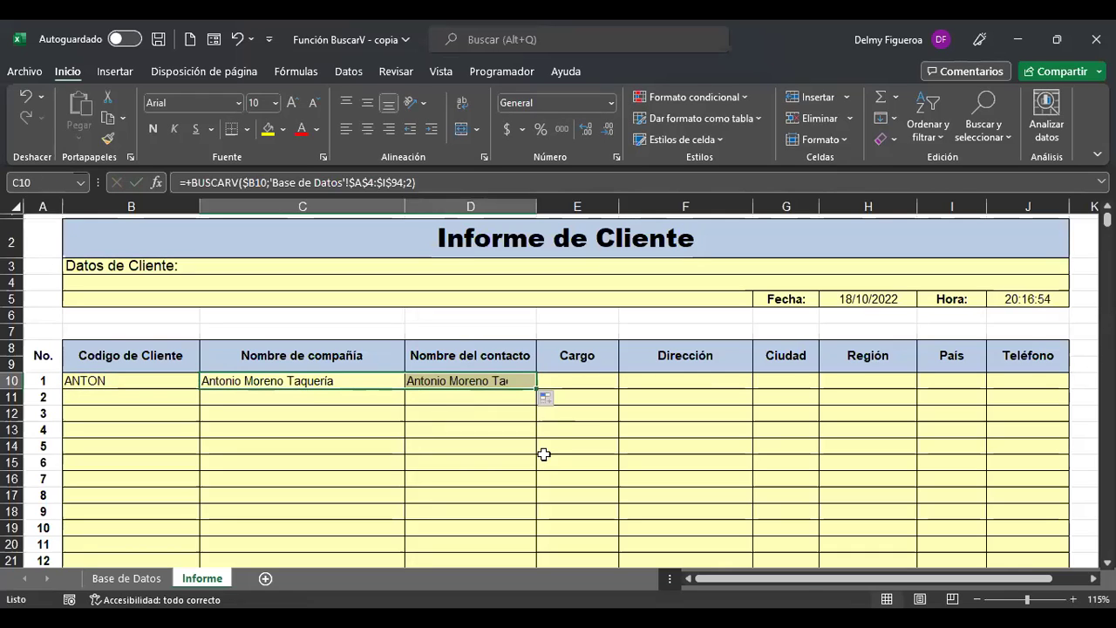
left_click(498, 379)
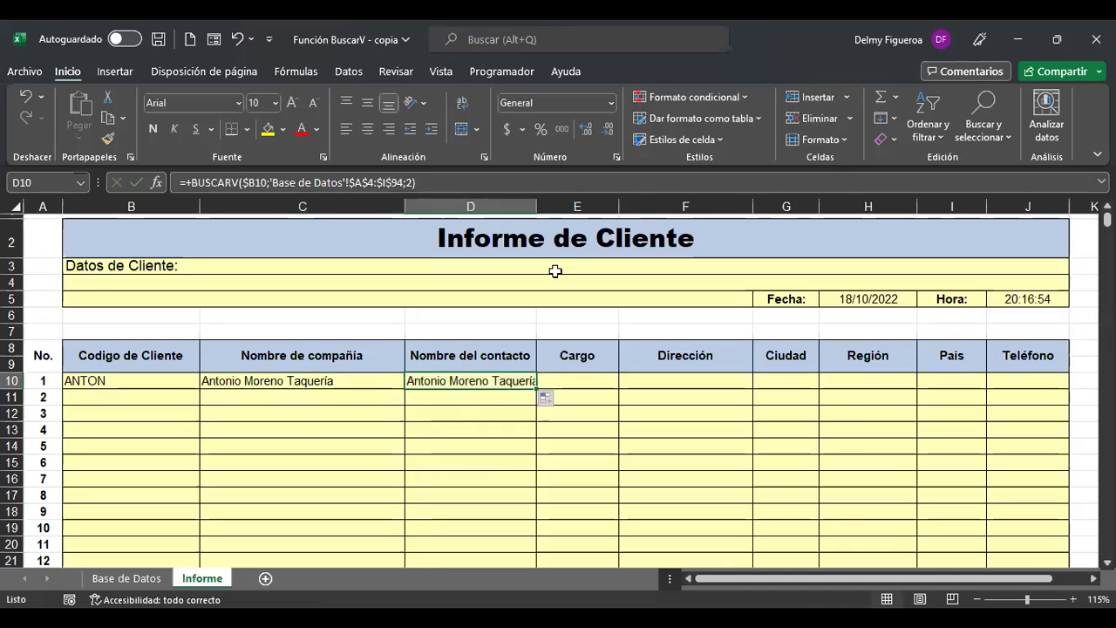
double_click(537, 209)
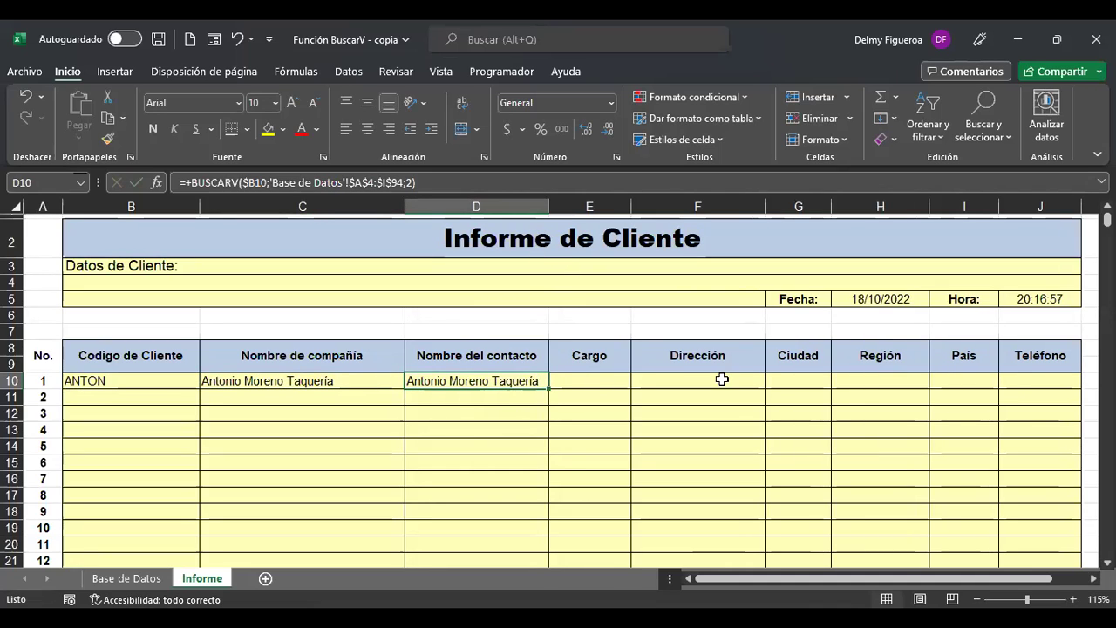
key("F2")
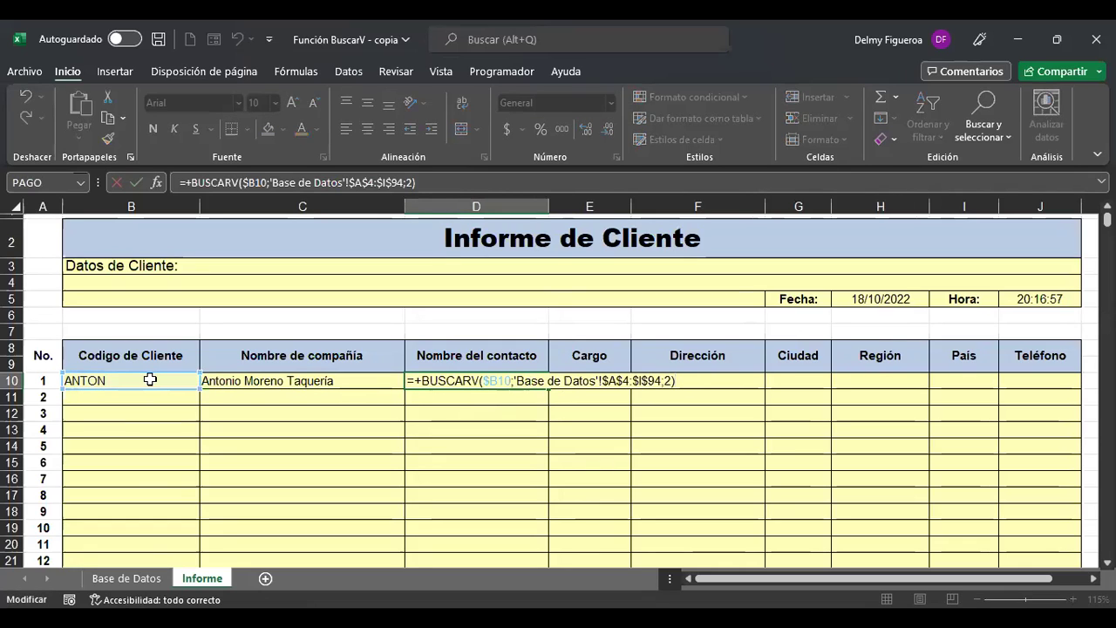
left_click(607, 383)
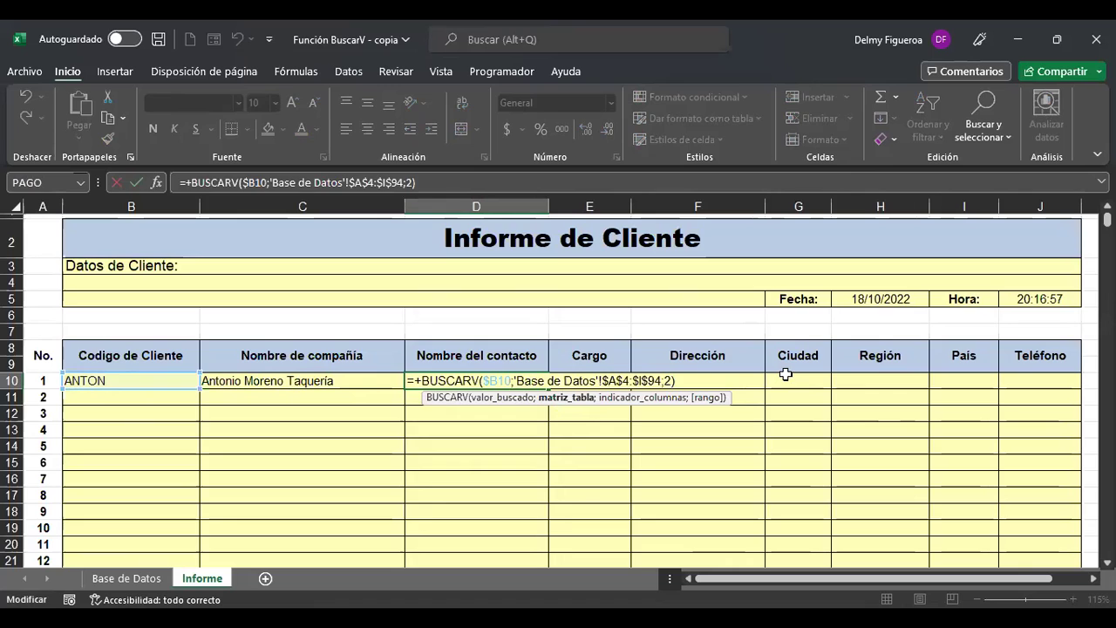
key("Return")
Set D10's lookup to column 3 so it shows contact Antonio Moreno.
left_click(123, 578)
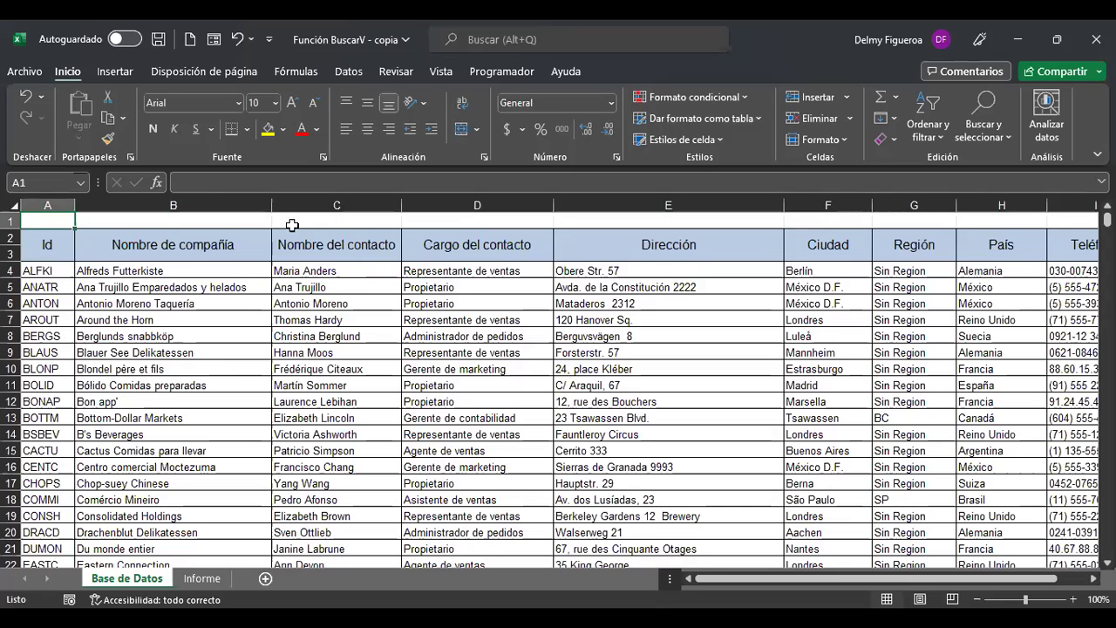
left_click(202, 579)
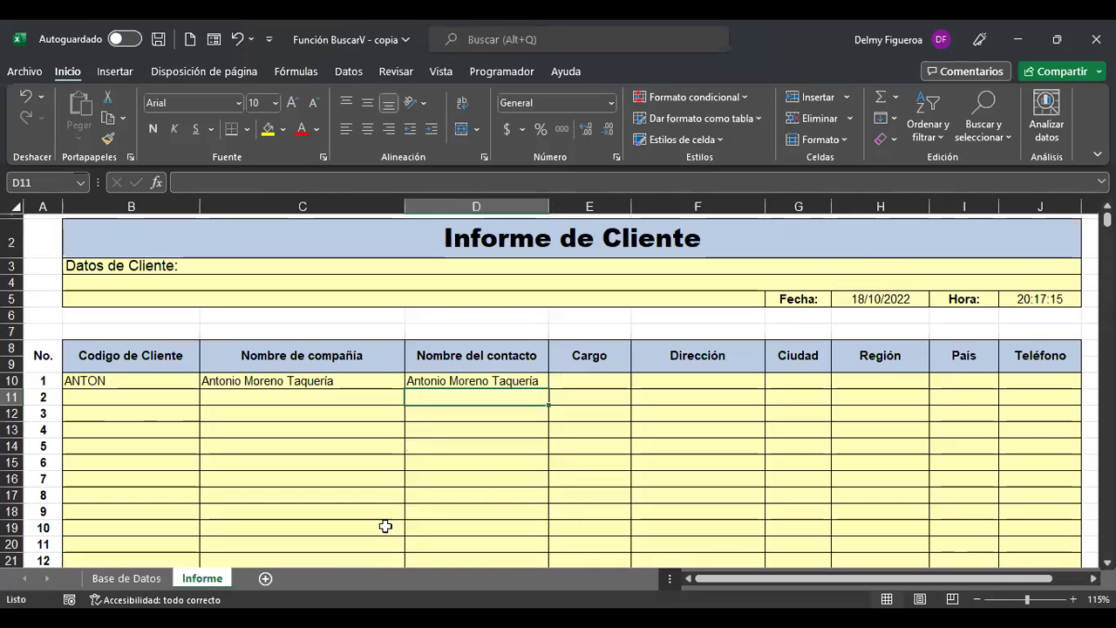
left_click(523, 382)
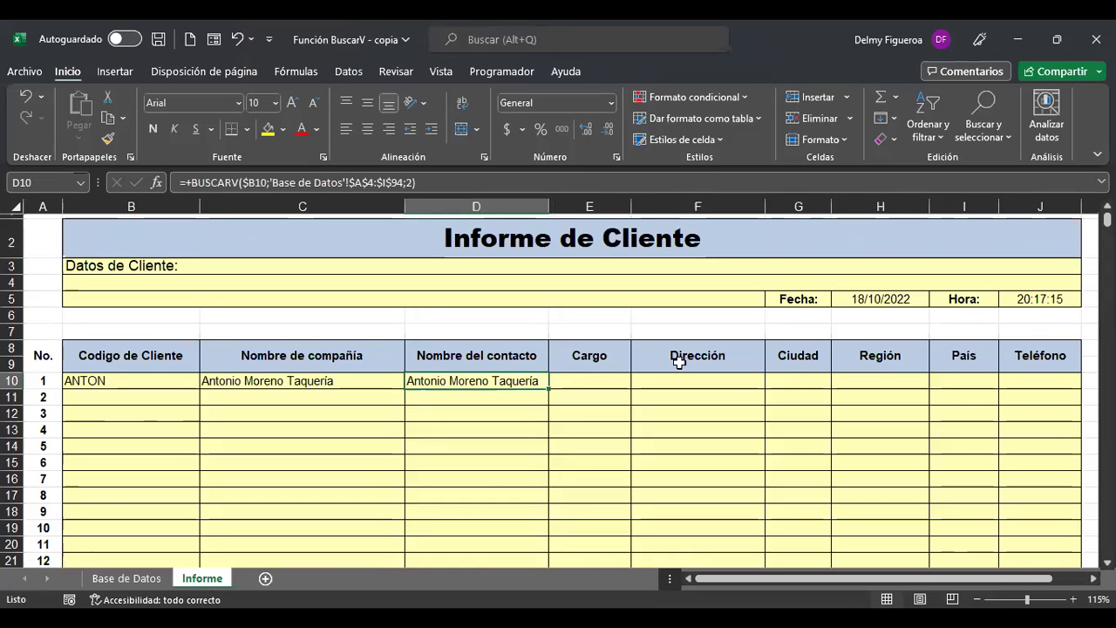
left_click(552, 180)
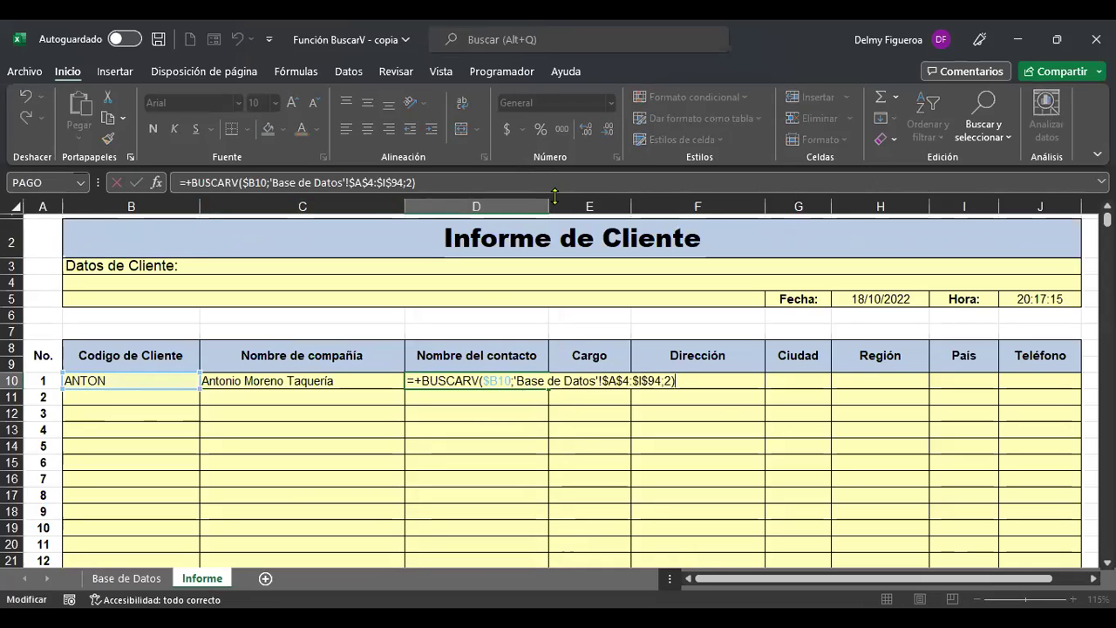
key("Left")
key("BackSpace")
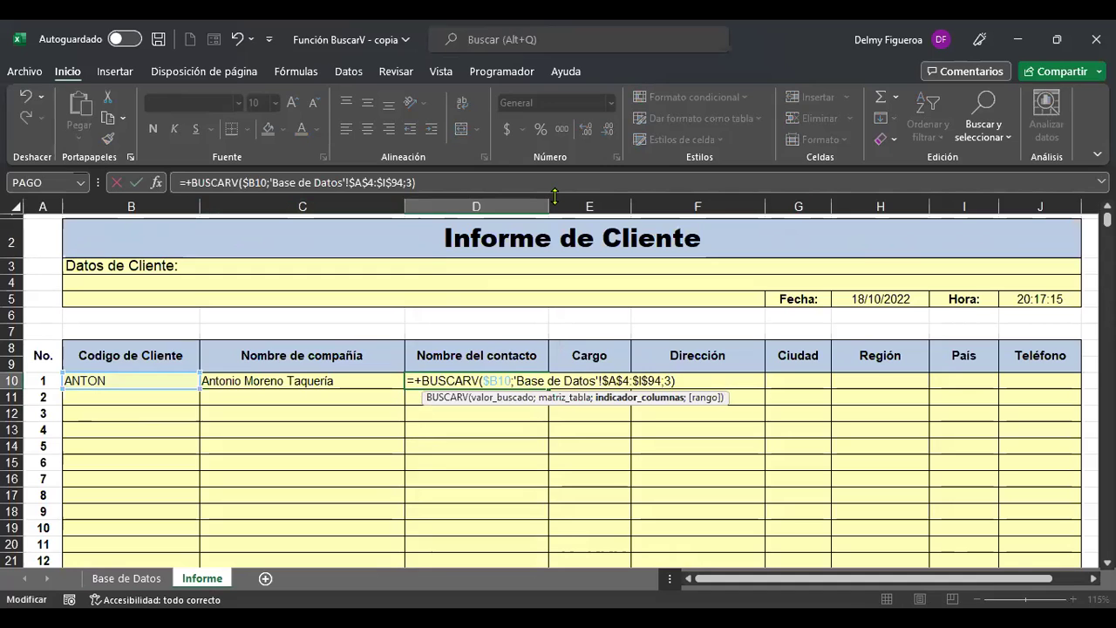
key("Return")
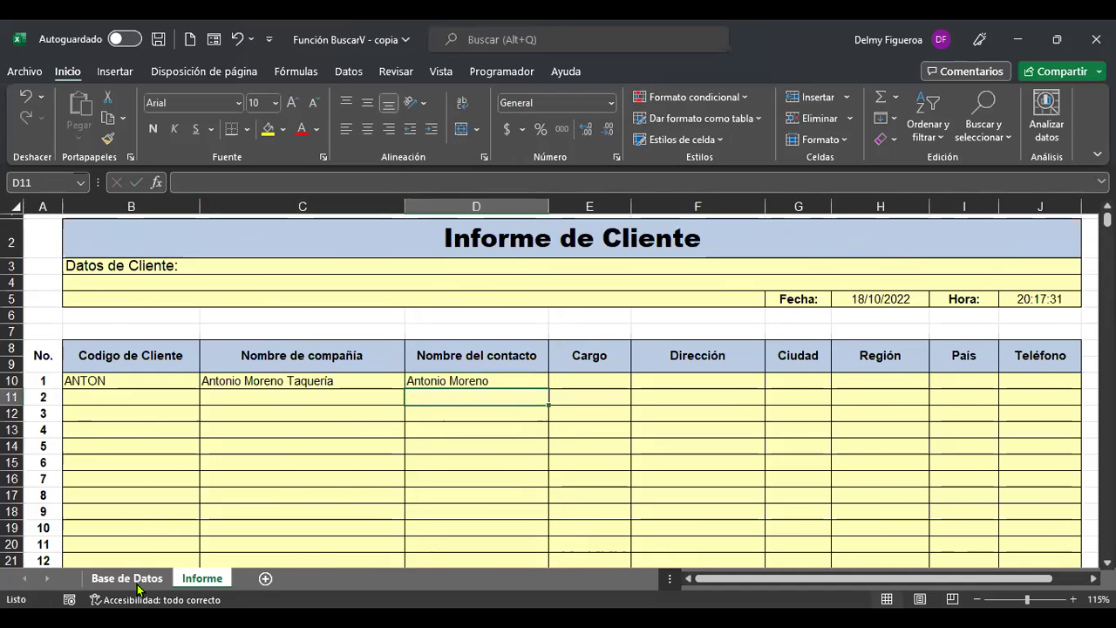
left_click(127, 578)
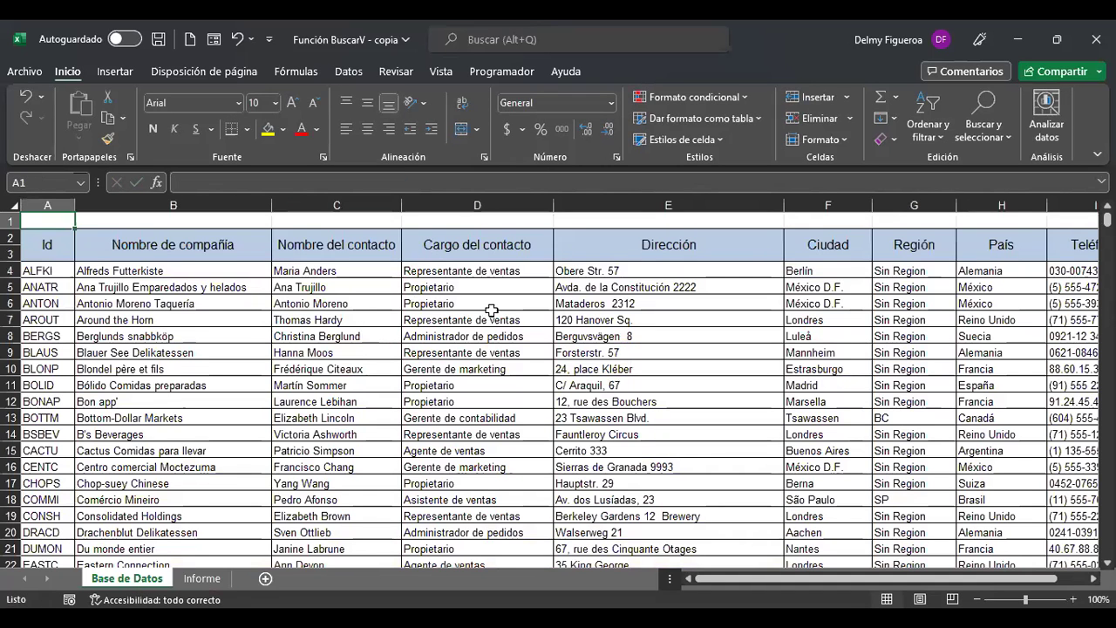
left_click(203, 578)
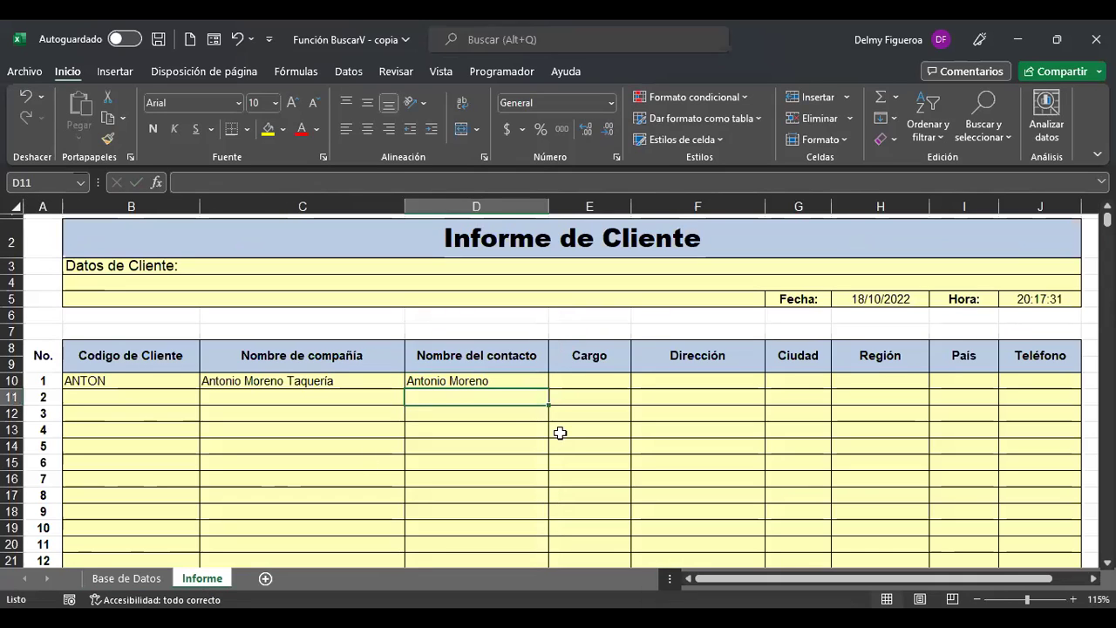
left_click(536, 381)
Copy D10's lookup into E10 and change its column index to 4, showing Propietario.
left_click_drag(547, 390, 610, 391)
left_click(598, 381)
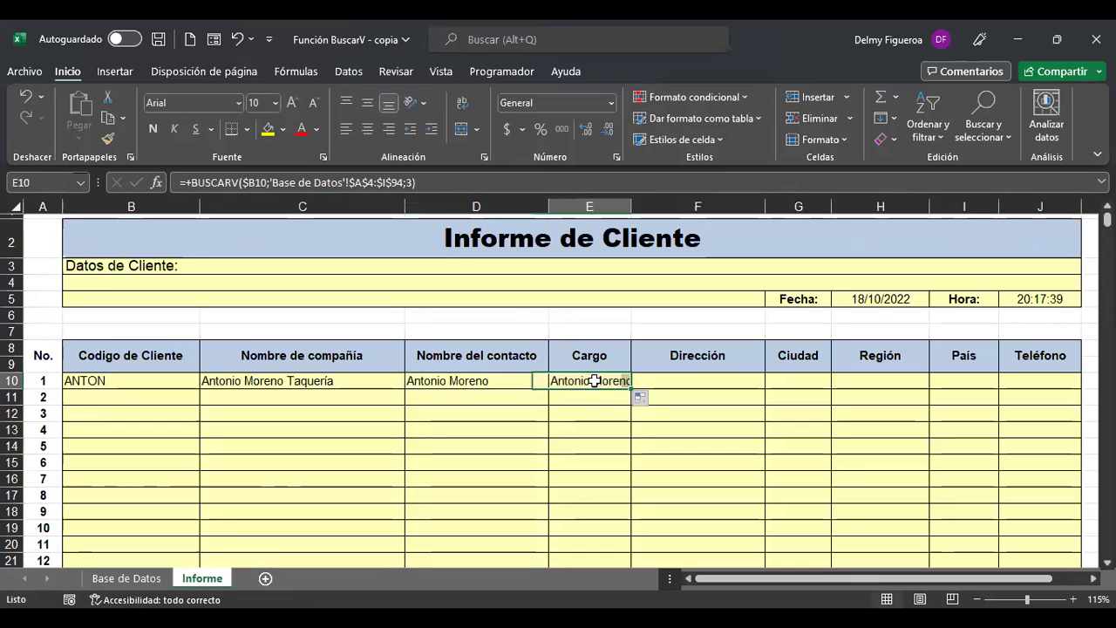
left_click(411, 182)
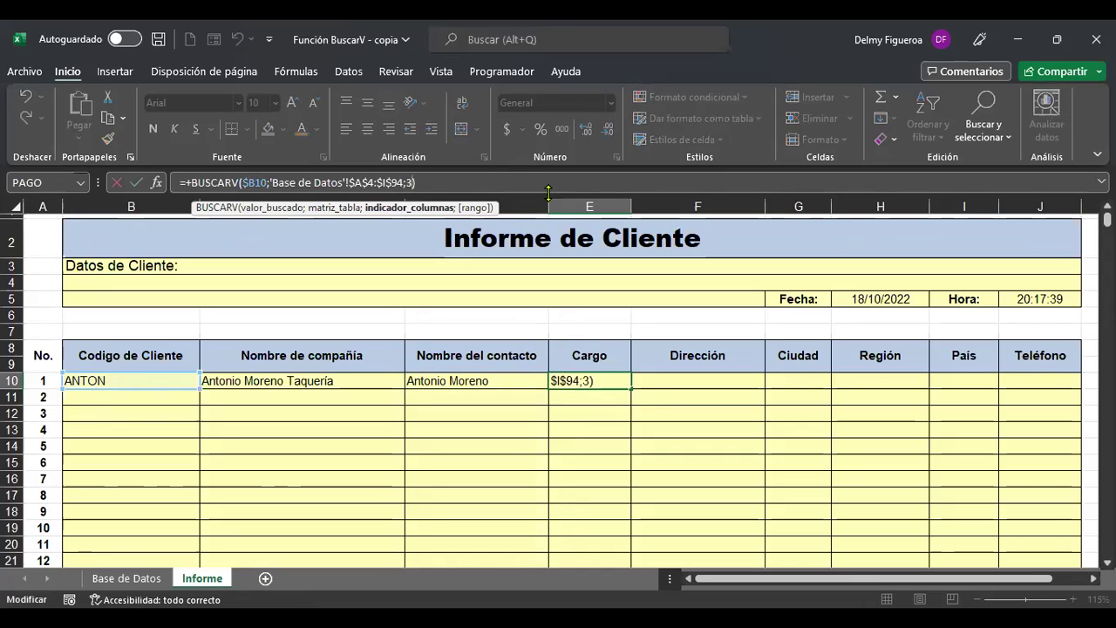
key("BackSpace")
type("4")
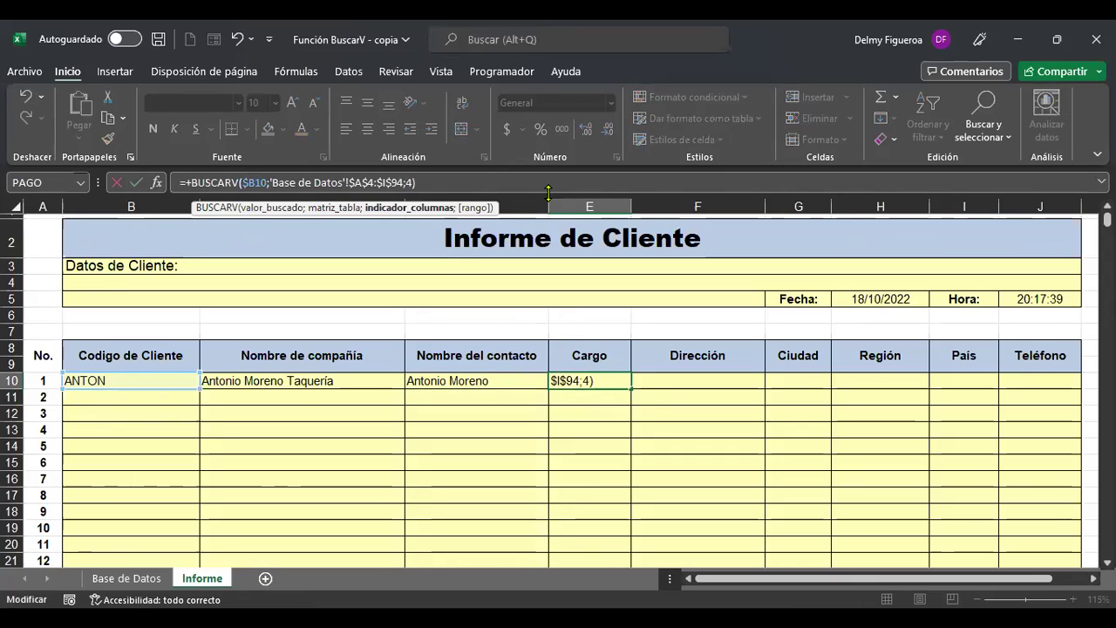
key("ctrl+Return")
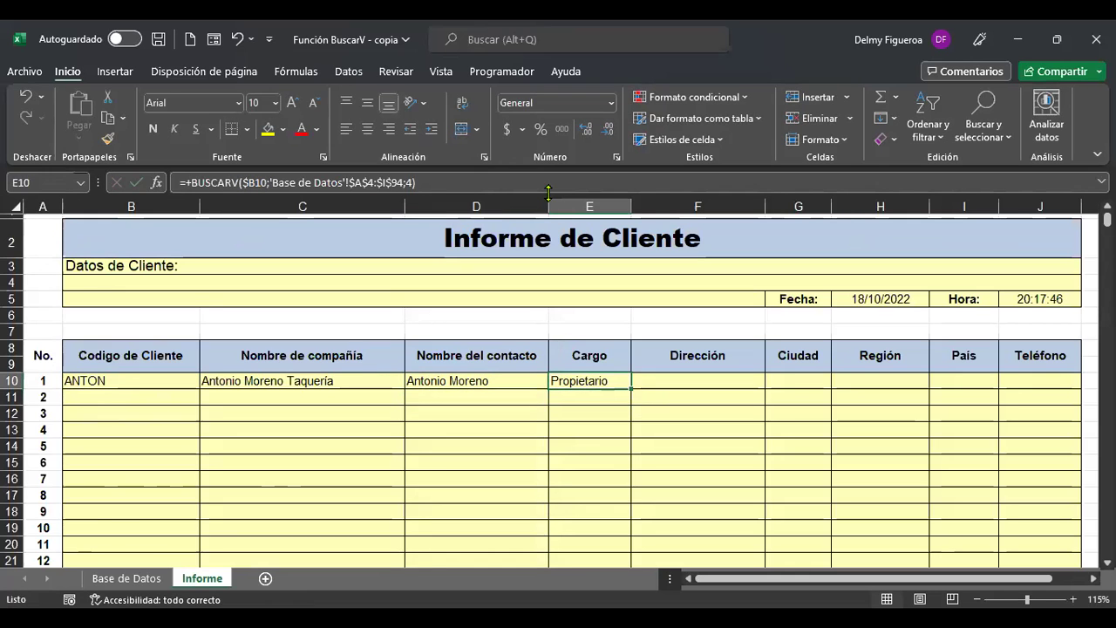
left_click(145, 580)
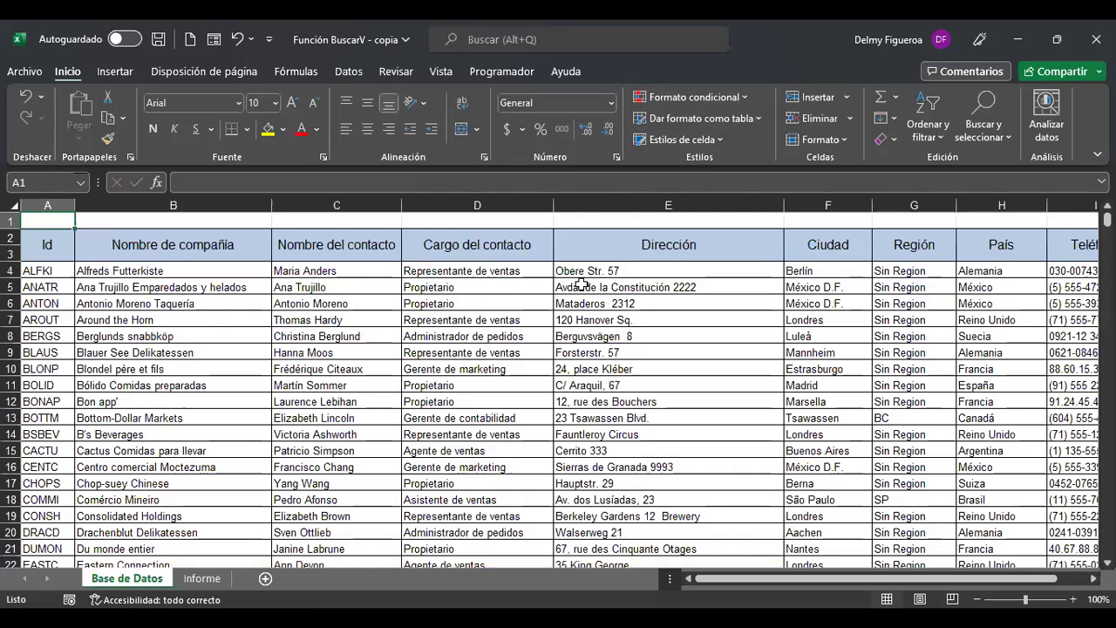
left_click(201, 579)
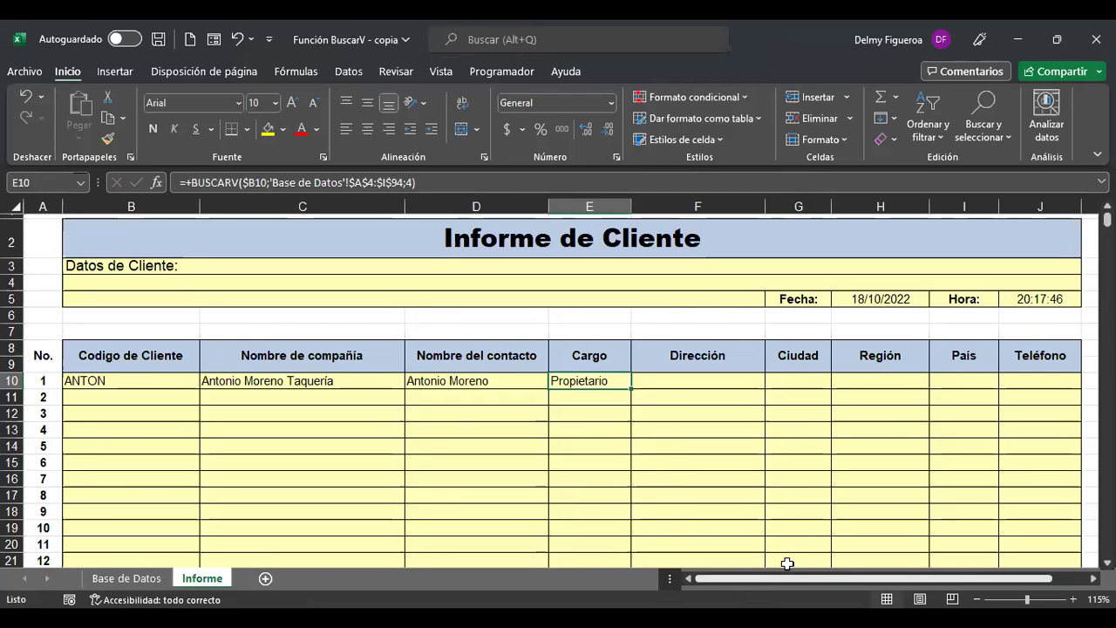
scroll(538, 394, "right", 2)
Copy E10's lookup across to J10 and set F10's Dirección column index to 5.
left_click_drag(536, 392, 952, 396)
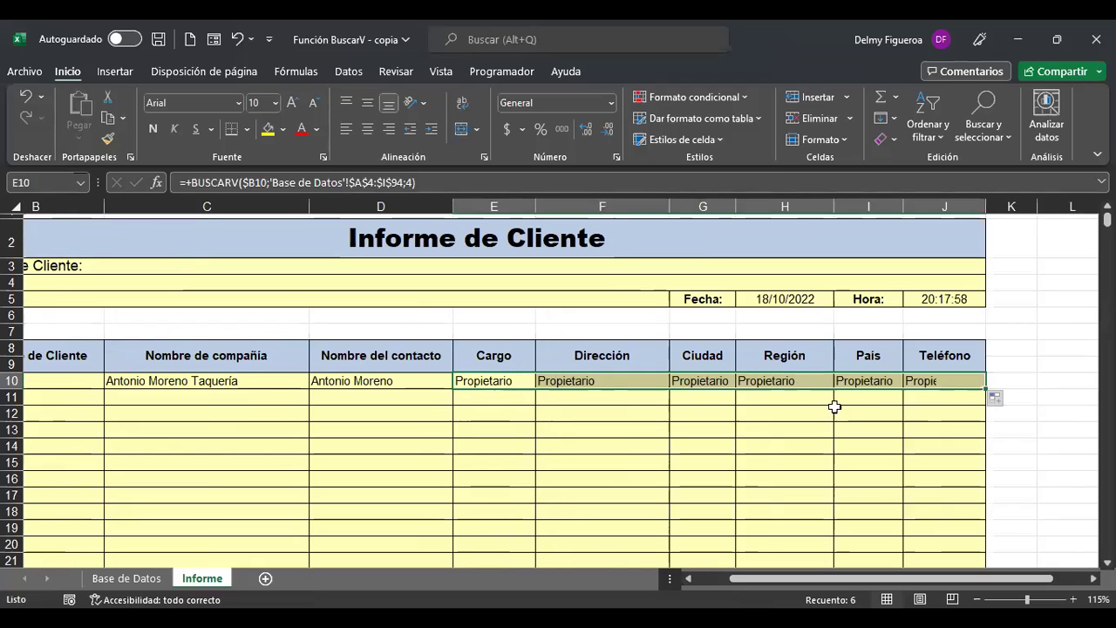
left_click(586, 381)
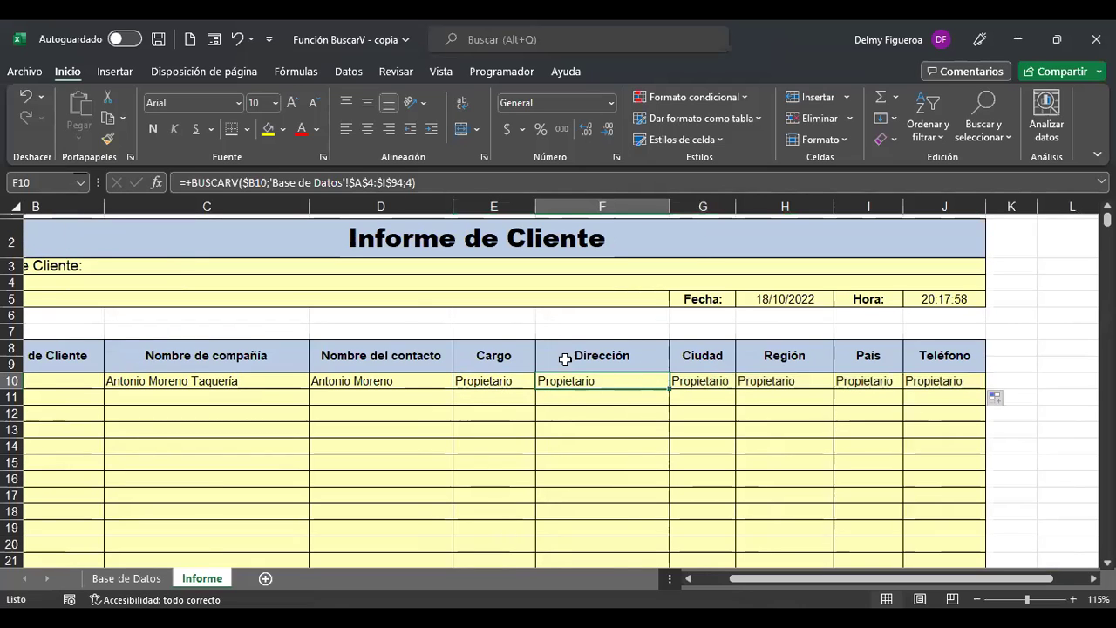
left_click(409, 190)
key("BackSpace")
type("5")
key("ctrl+Return")
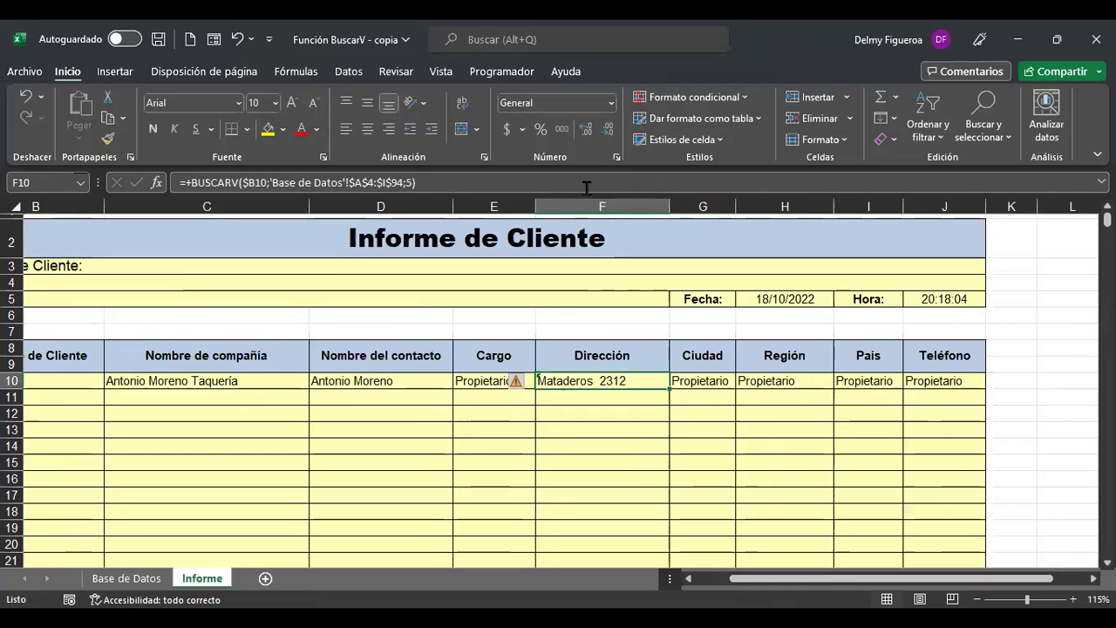
left_click(136, 579)
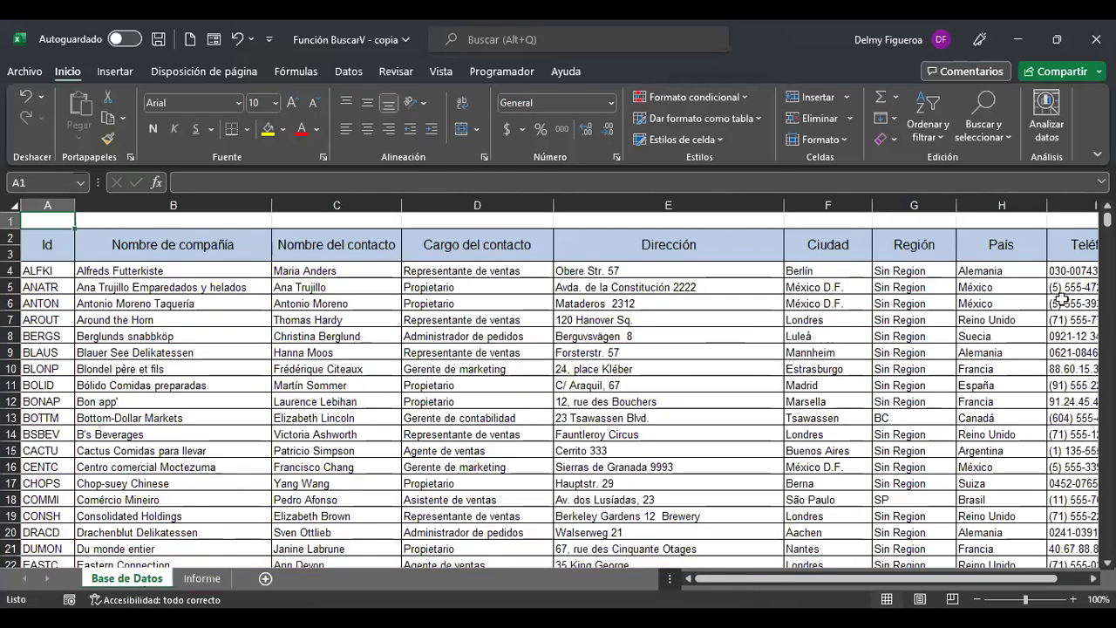
left_click(204, 578)
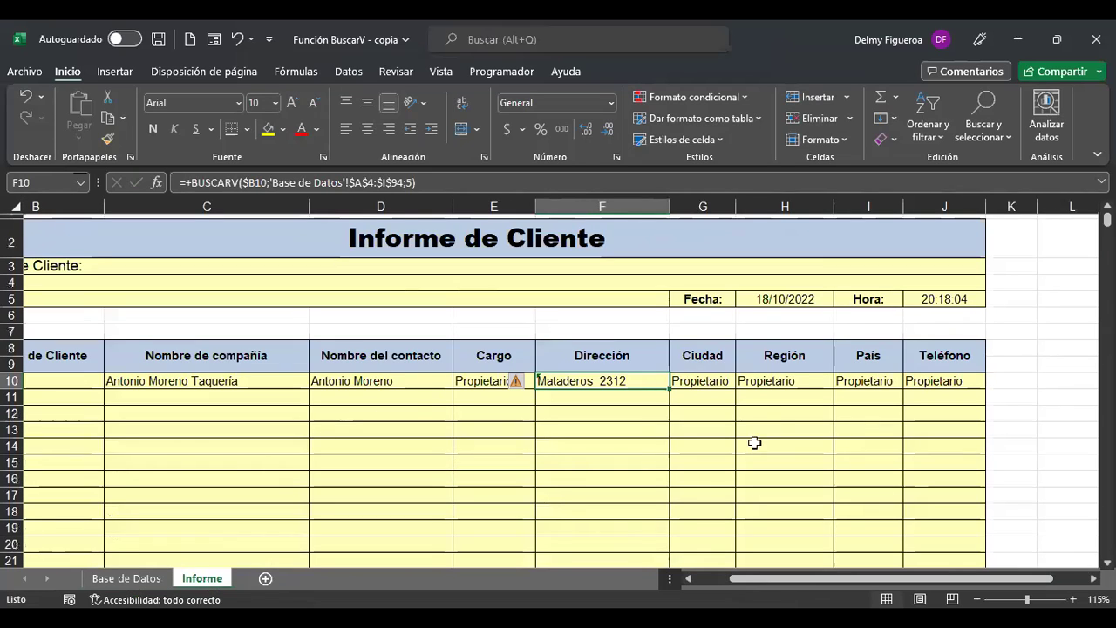
Set the Ciudad and Región lookups in G10 and H10 to column indexes 6 and 7.
left_click(715, 381)
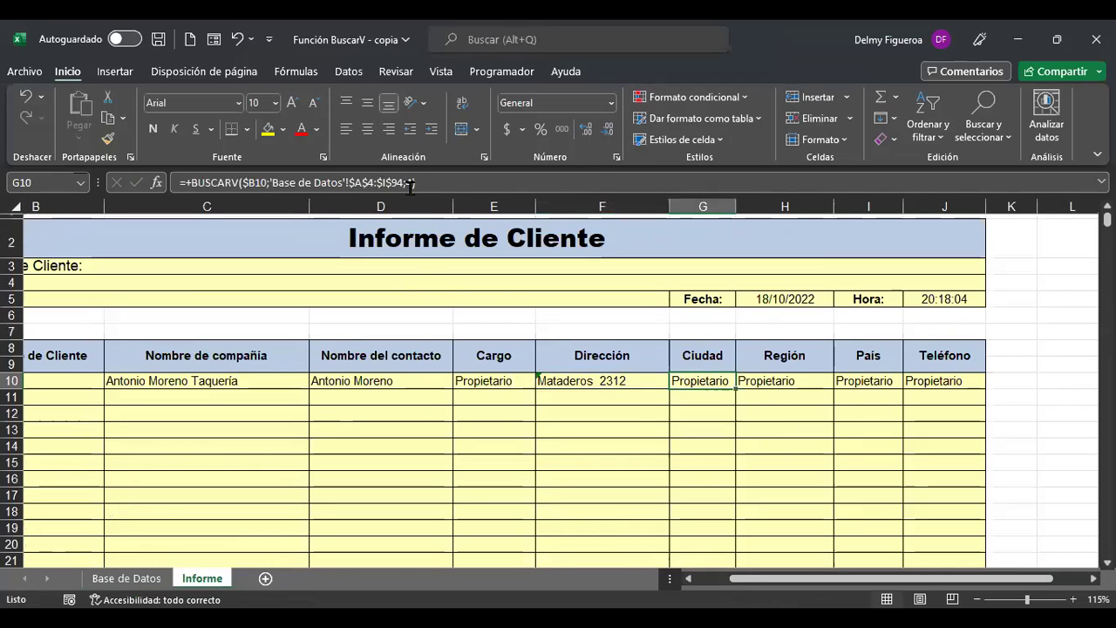
left_click(593, 178)
key("BackSpace")
key("BackSpace")
type("6)")
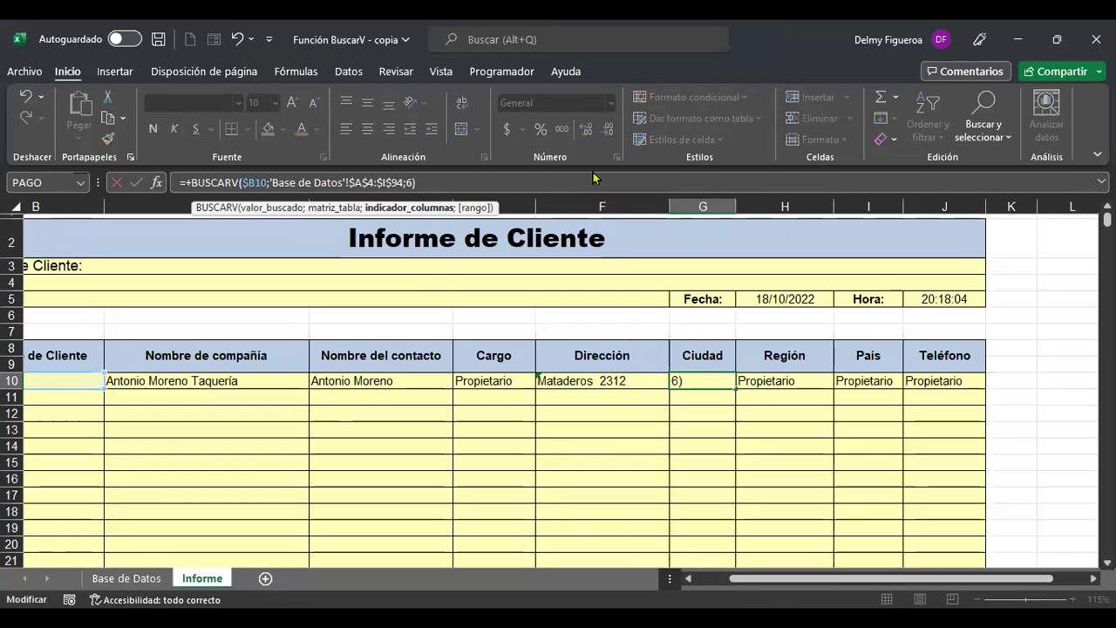
key("Return")
left_click(804, 382)
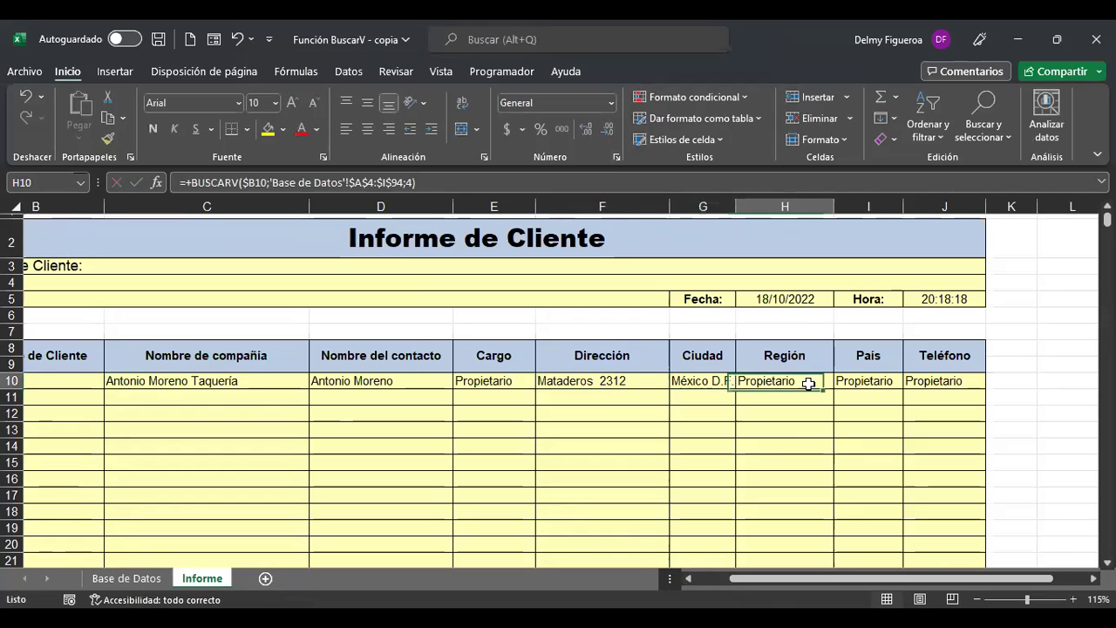
left_click(408, 182)
key("BackSpace")
type("7")
key("Return")
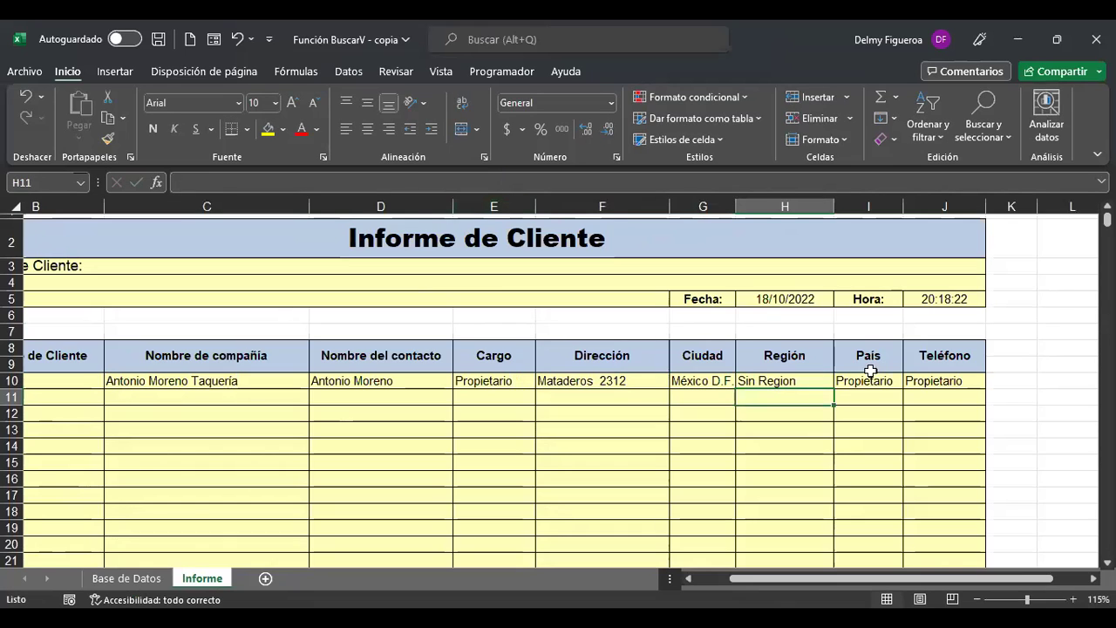
Update the País and Teléfono lookups in I10 and J10, typing column index 9.
left_click(871, 378)
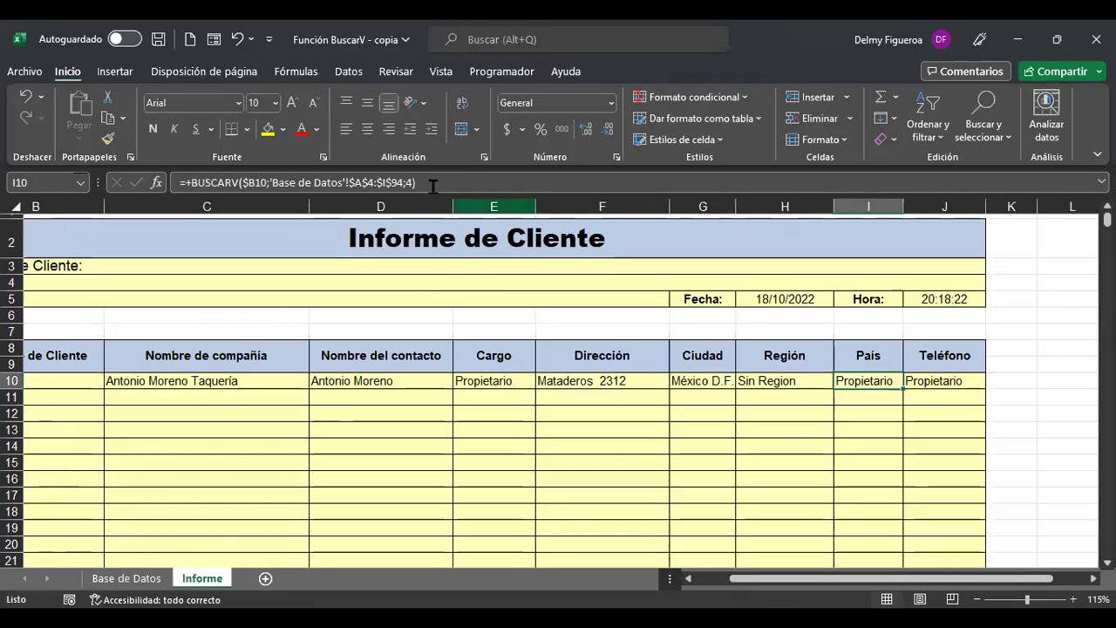
left_click(642, 183)
key("BackSpace")
type("9")
key("Return")
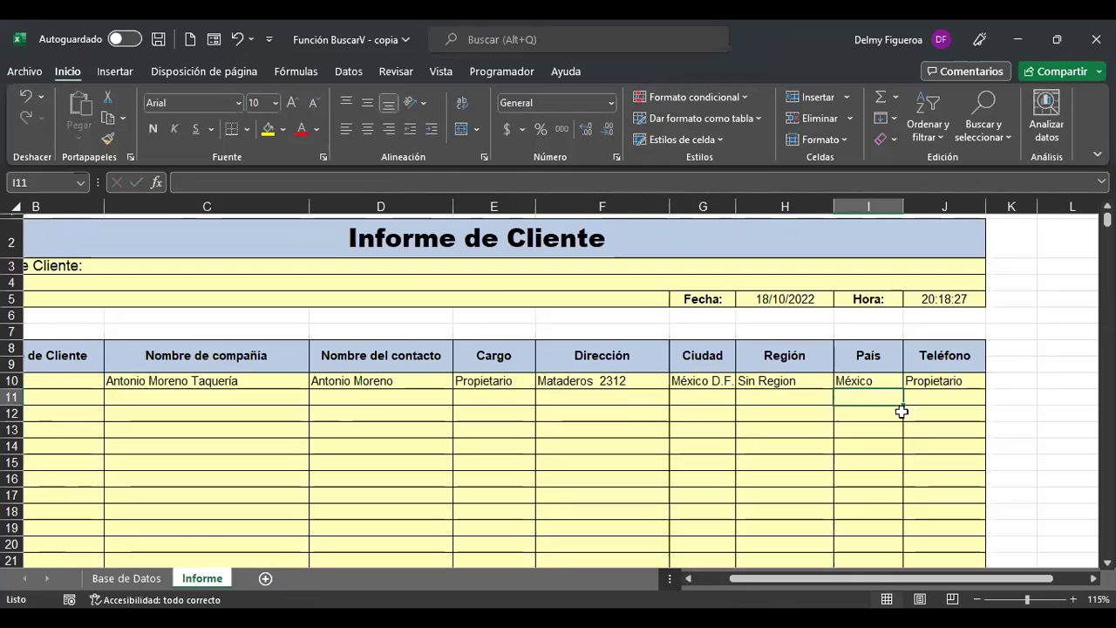
left_click(942, 381)
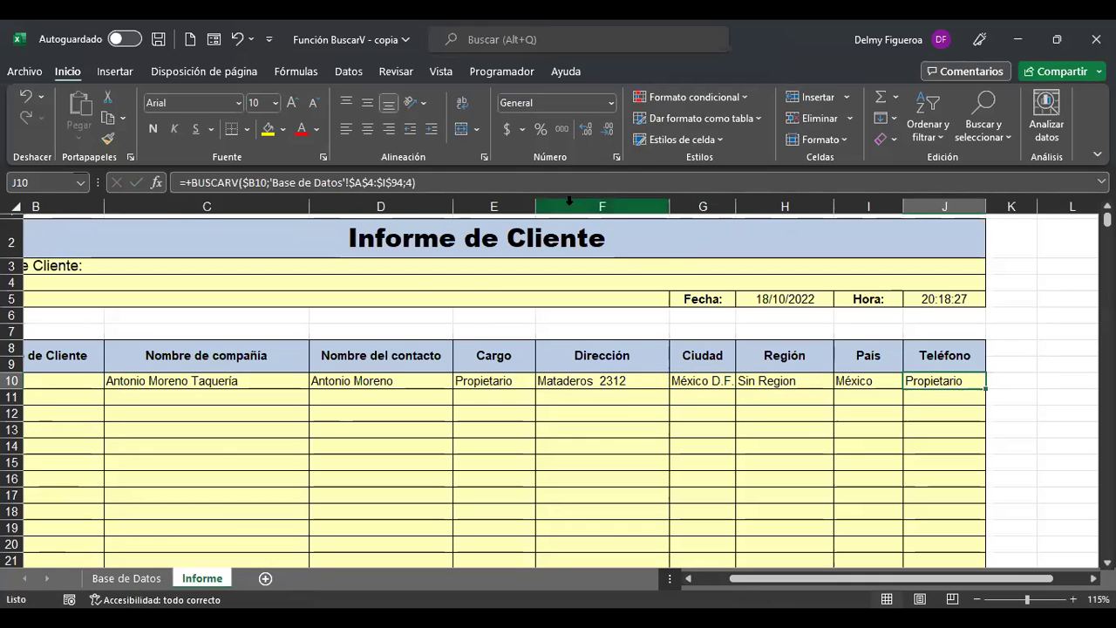
left_click(409, 182)
key("BackSpace")
type("9")
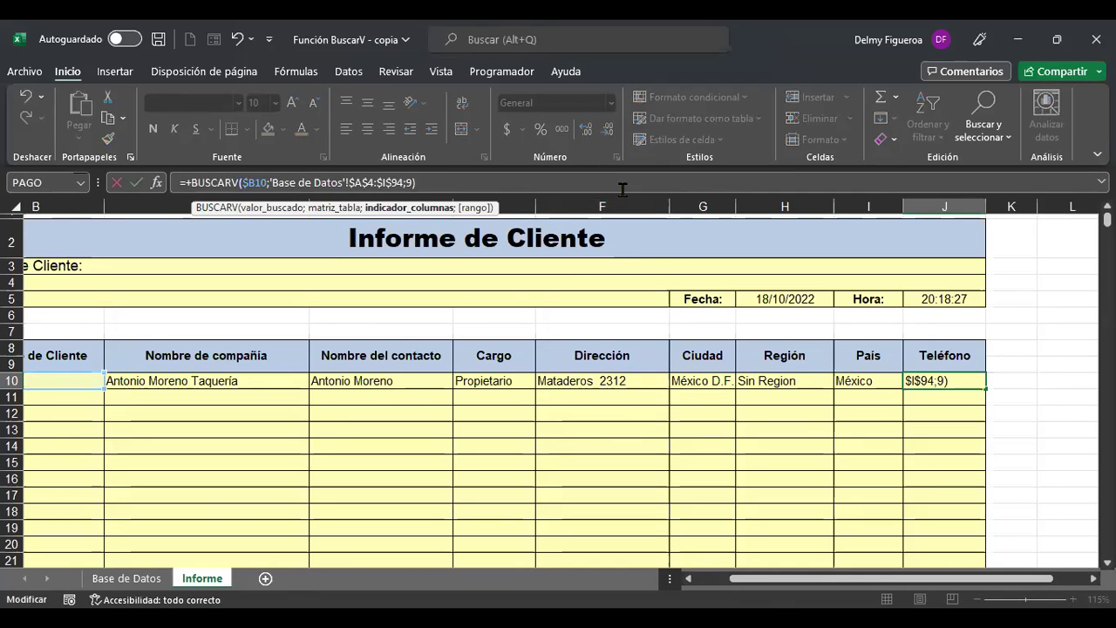
key("Return")
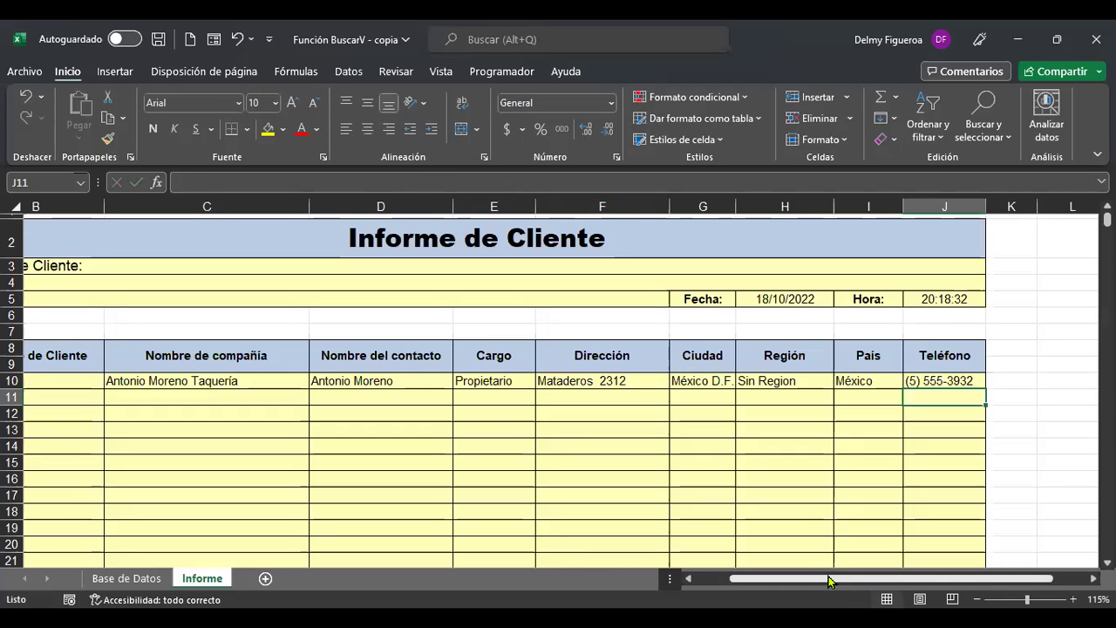
left_click_drag(729, 578, 696, 578)
left_click(166, 378)
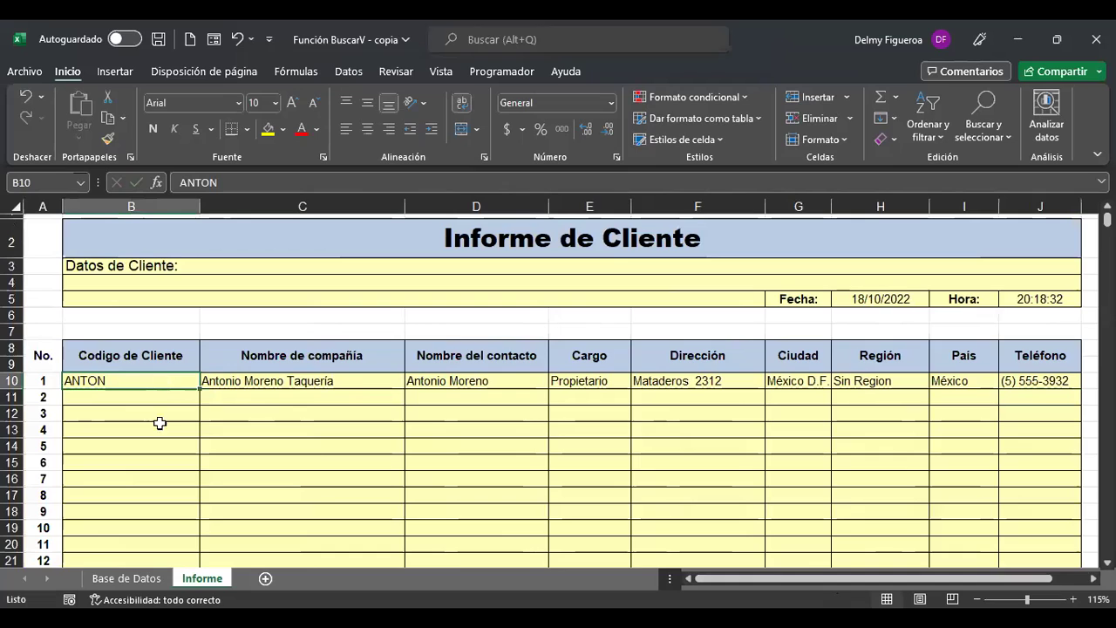
left_click(362, 381)
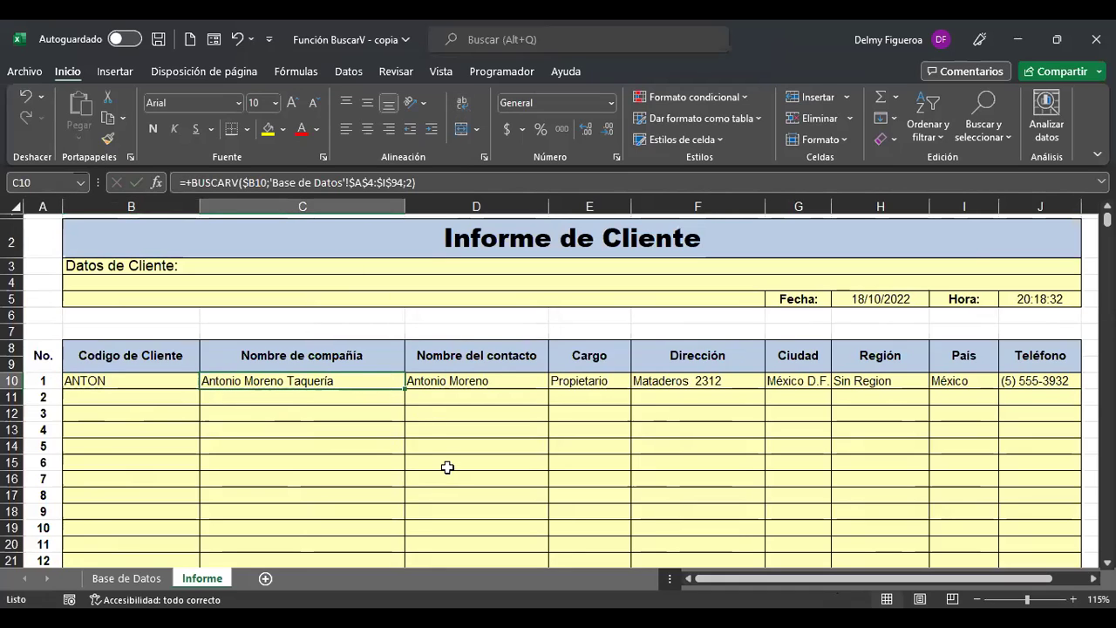
key("F2")
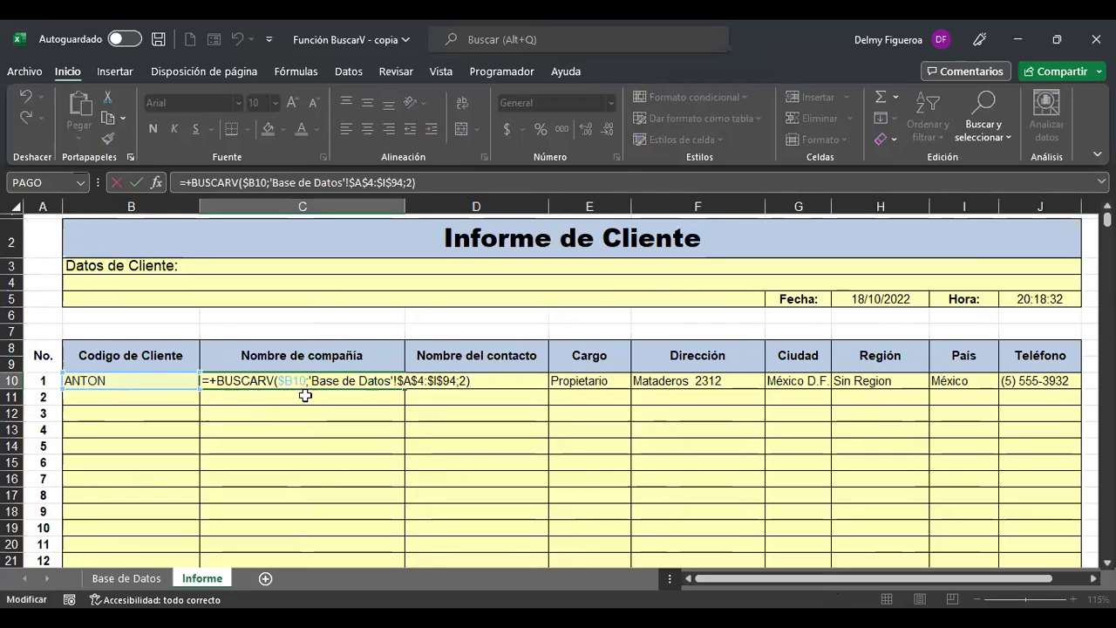
left_click(417, 380)
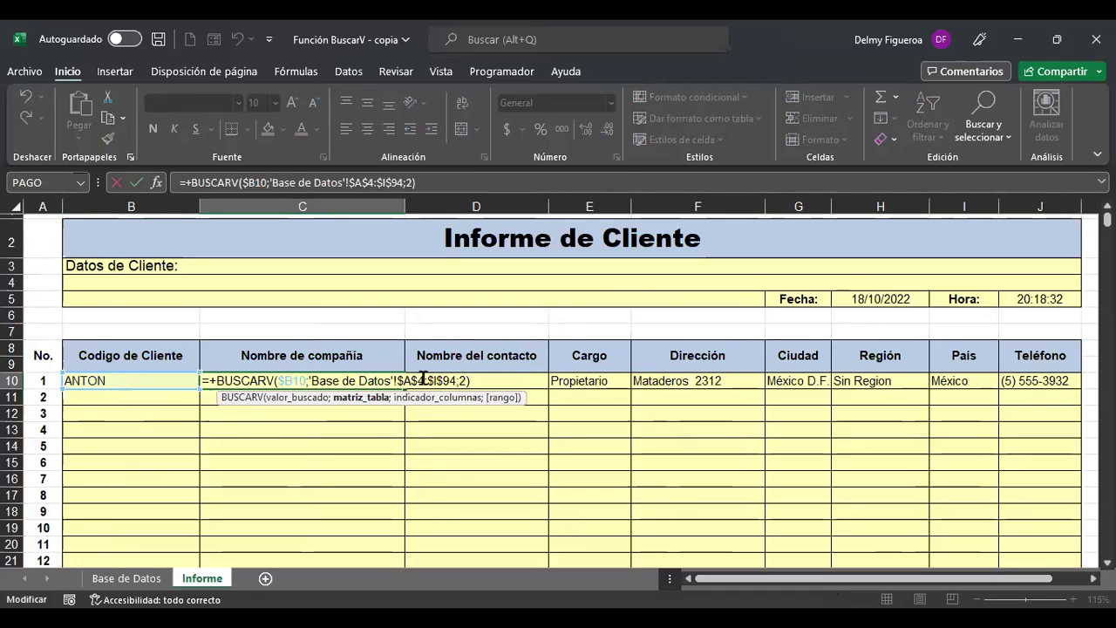
left_click(459, 381)
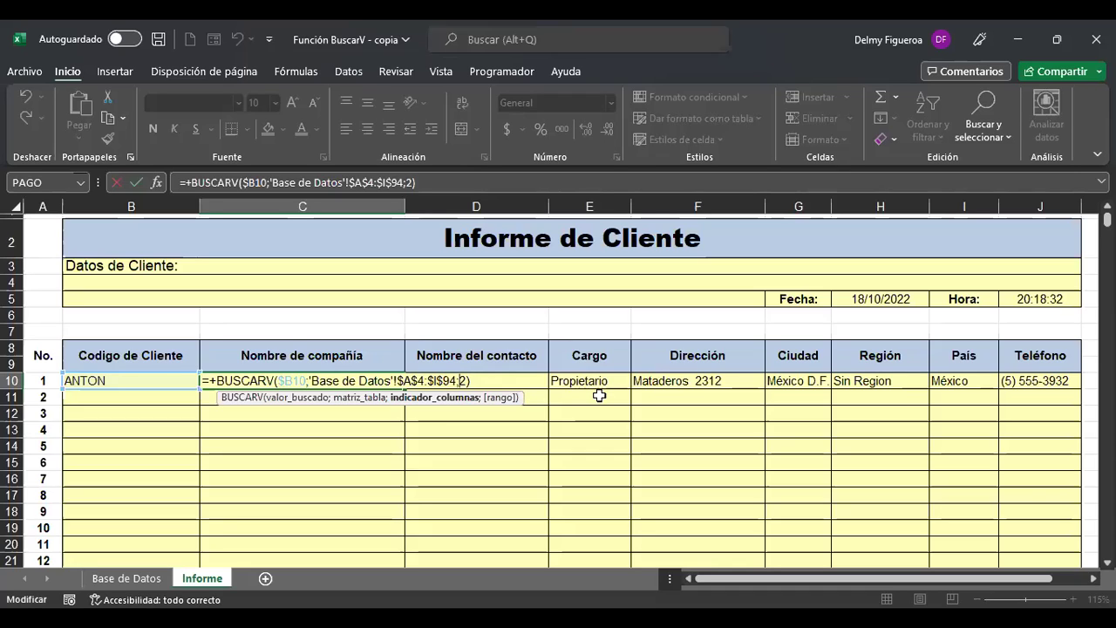
key("Return")
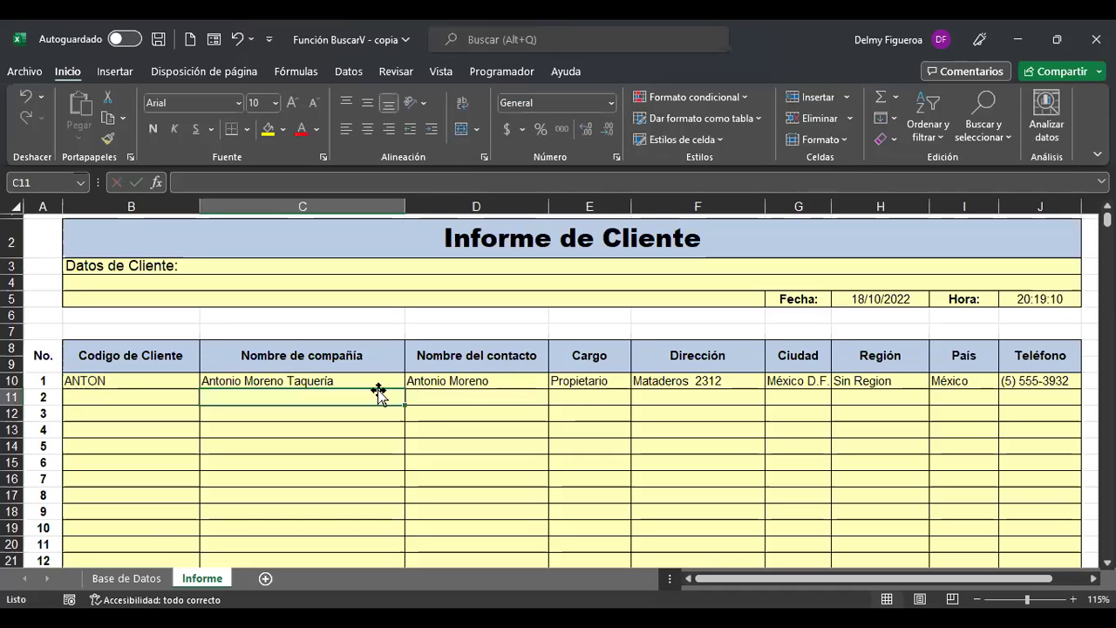
left_click(154, 398)
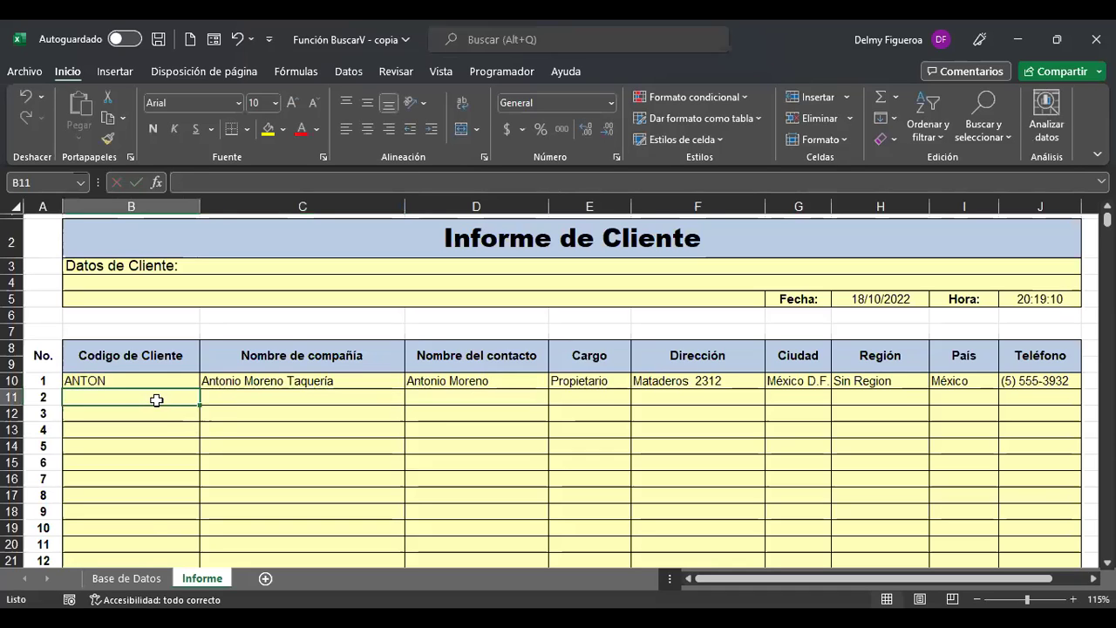
Find the EASTC code in Base de Datos and enter EASTC in B11 of the report.
left_click(128, 579)
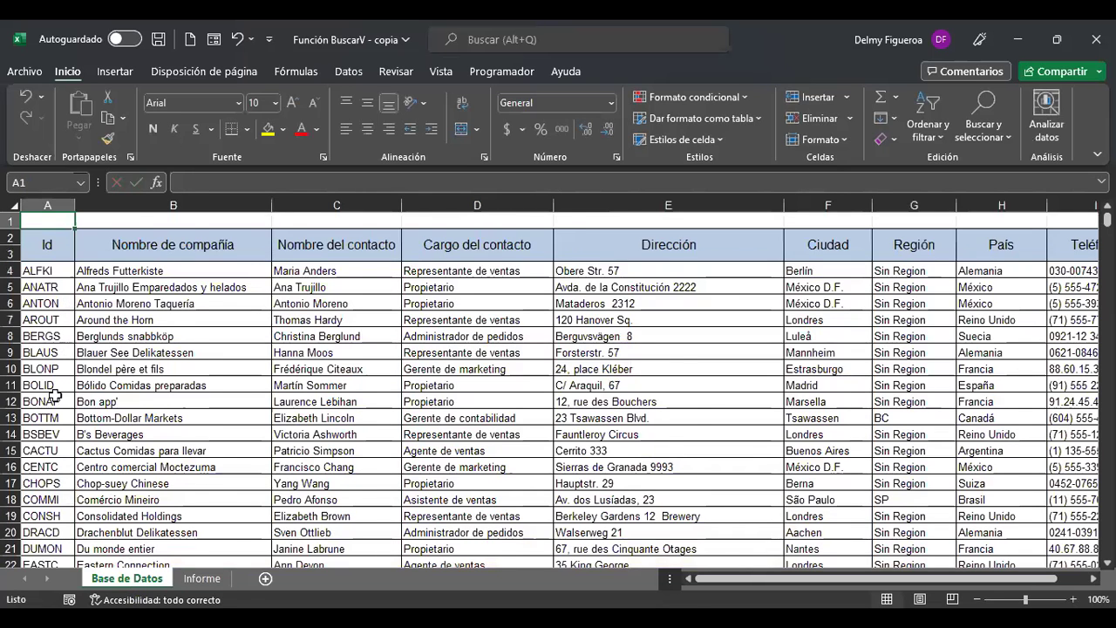
scroll(54, 395, "down", 3)
left_click(44, 417)
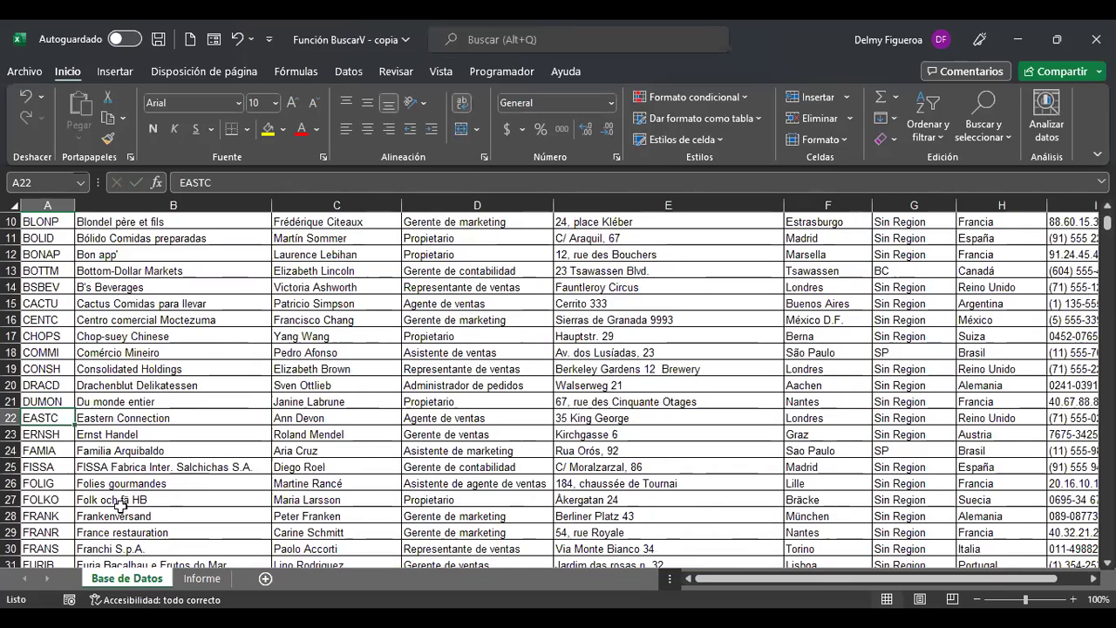
left_click(201, 579)
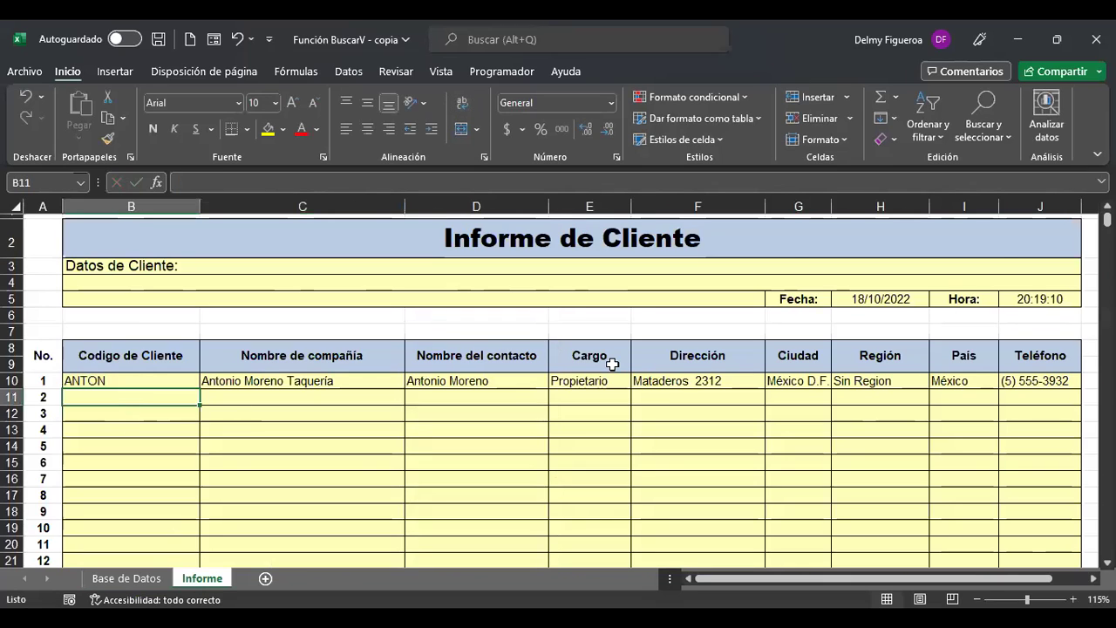
type("EASTC")
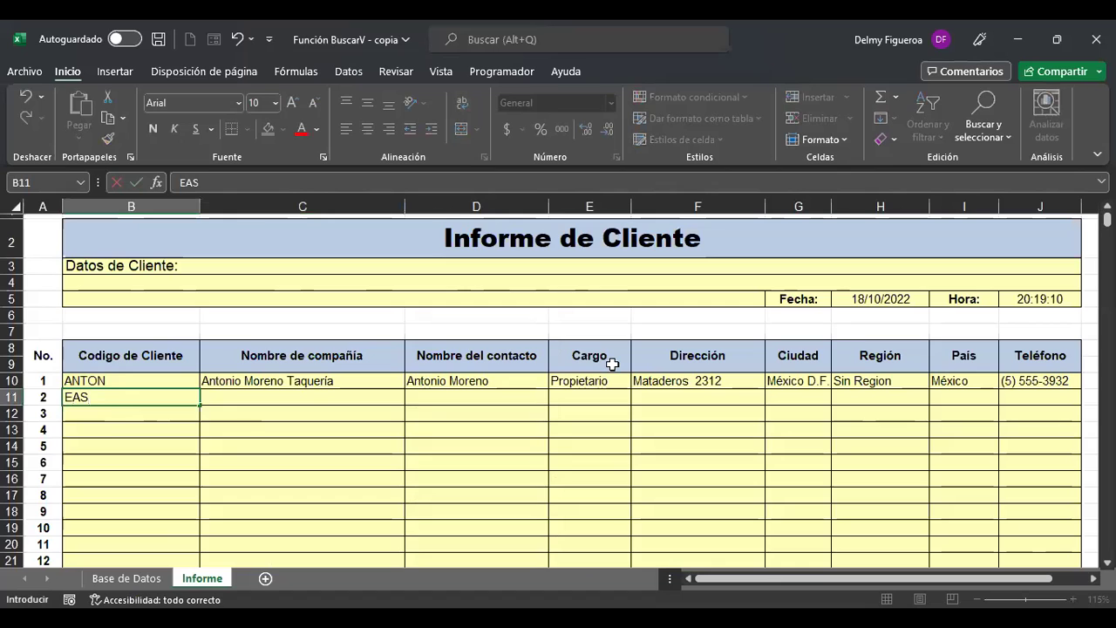
key("Return")
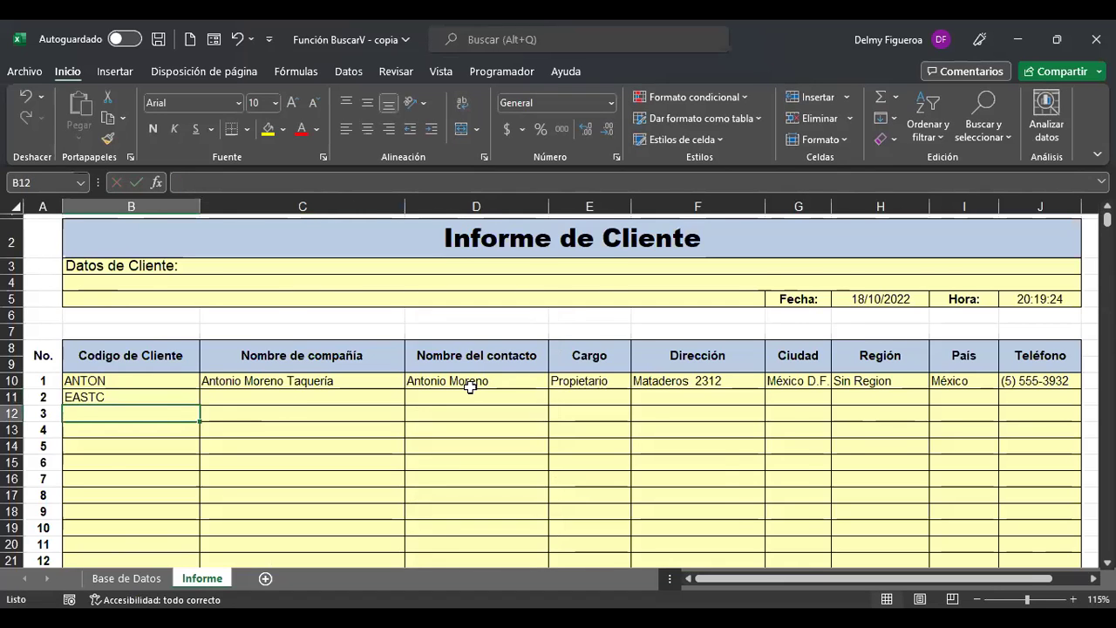
Copy the C10:J10 lookup formulas down into row 11, then view Base de Datos.
scroll(471, 388, "down", 1, "ctrl")
left_click_drag(316, 354, 912, 356)
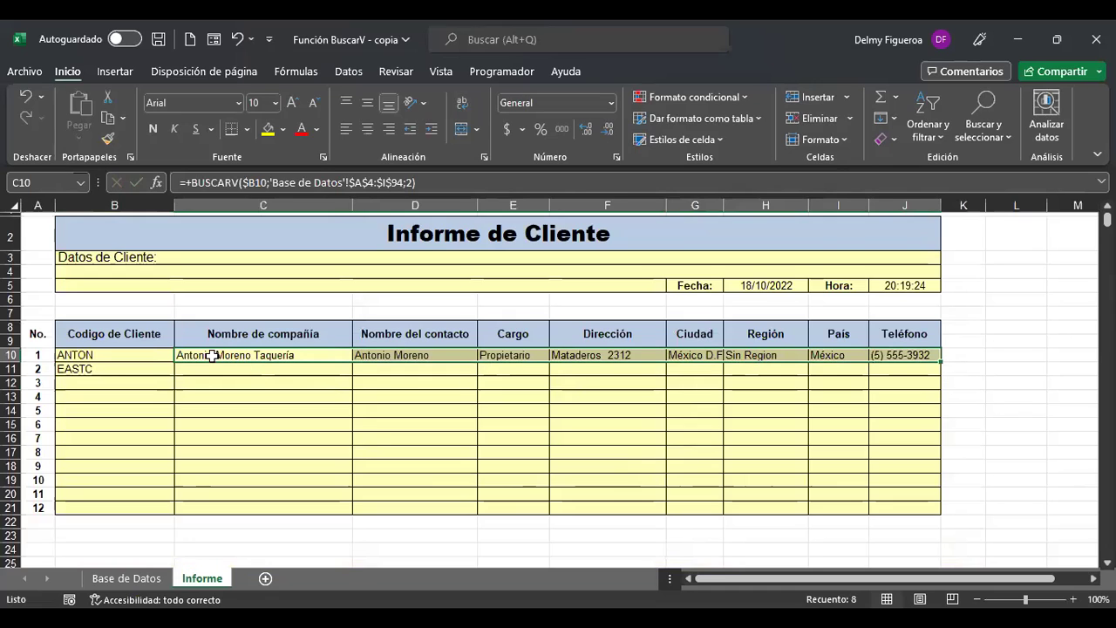
left_click_drag(941, 361, 940, 375)
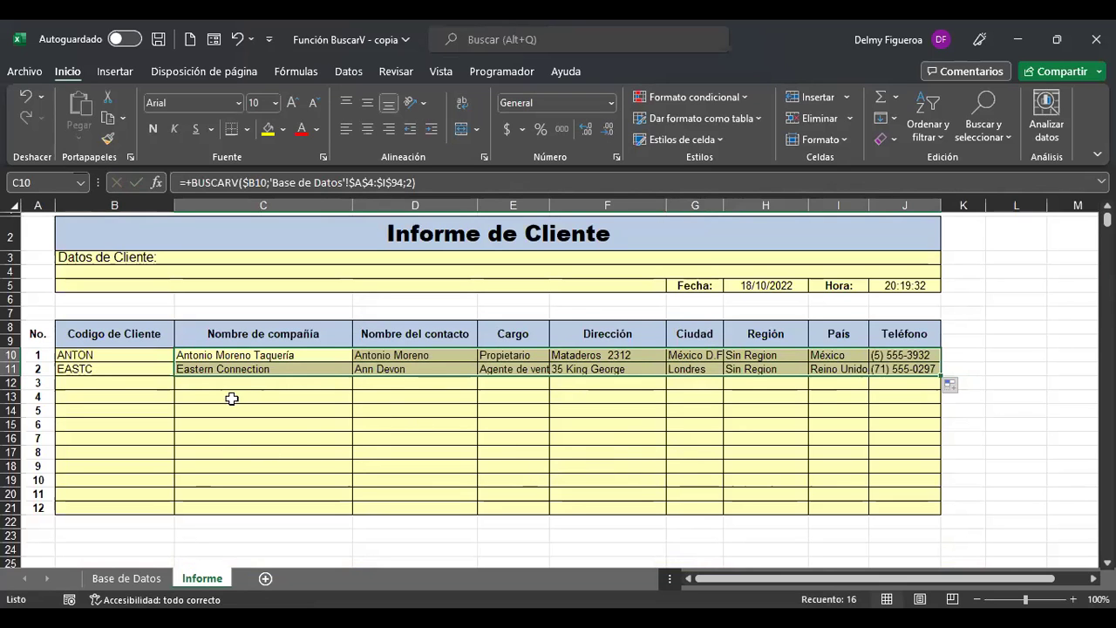
left_click(126, 579)
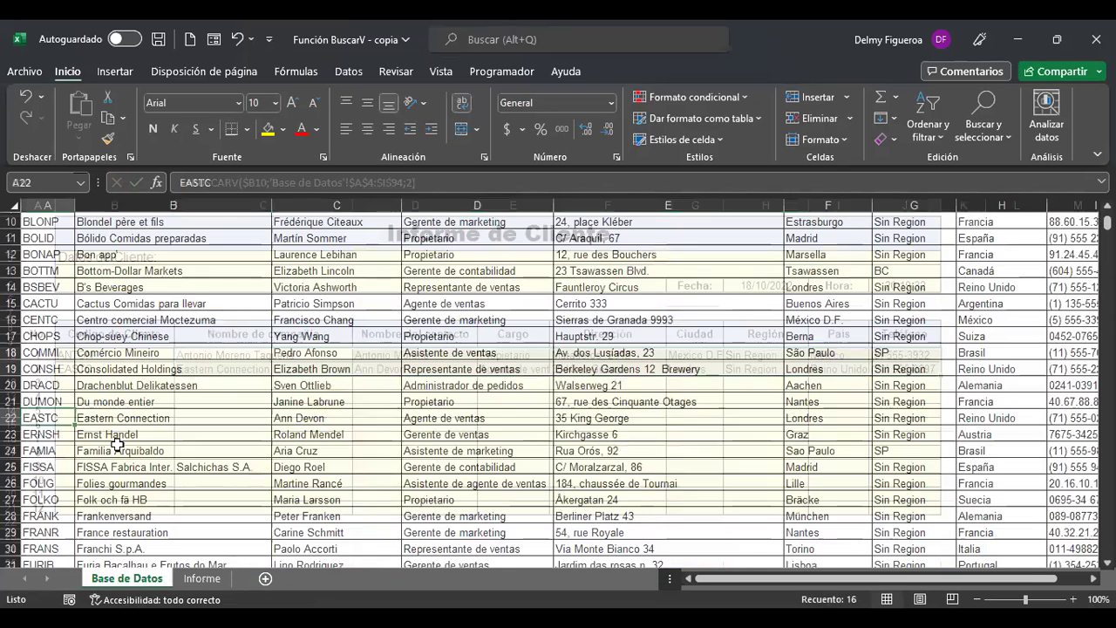
Compare row 11's results with EASTC's contact, title, address, Londres and Reino Unido entries.
left_click(362, 418)
left_click(475, 416)
left_click(214, 578)
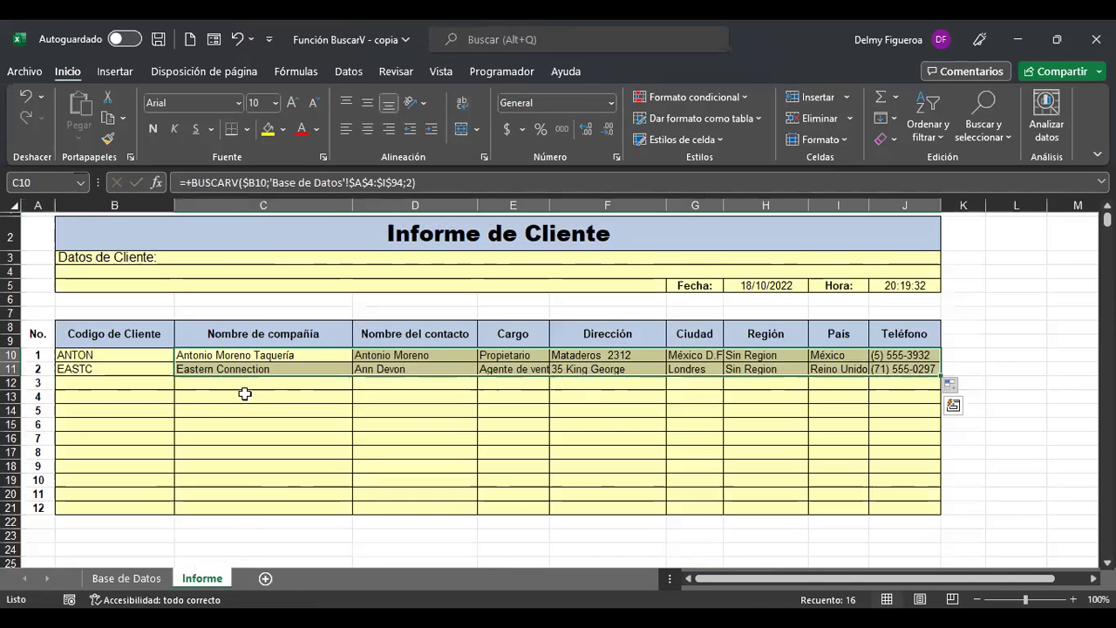
left_click(600, 369)
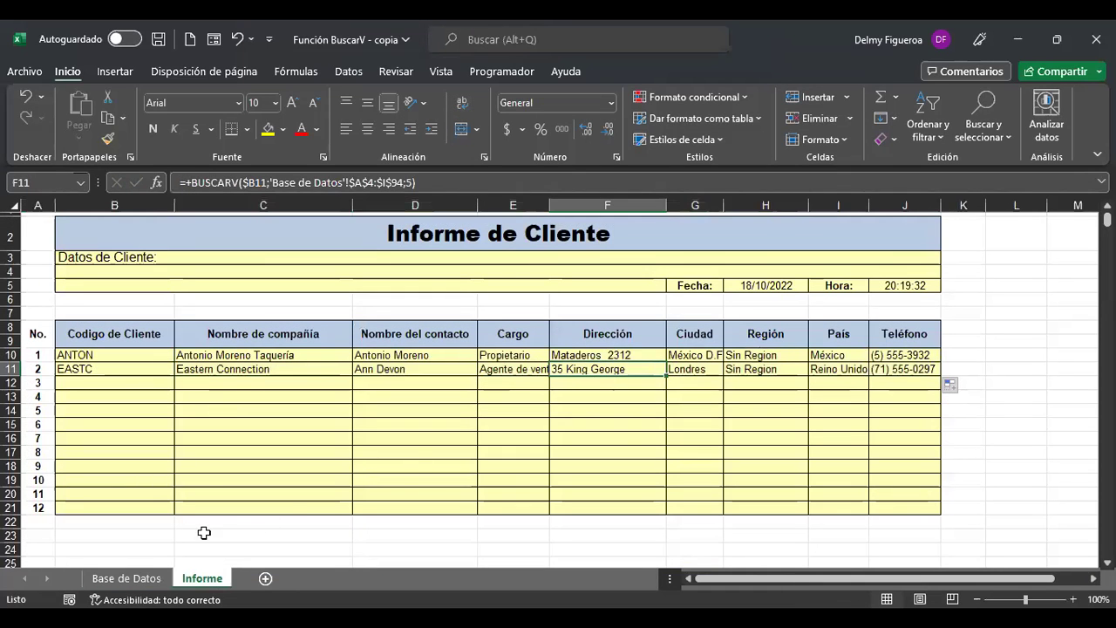
left_click(139, 582)
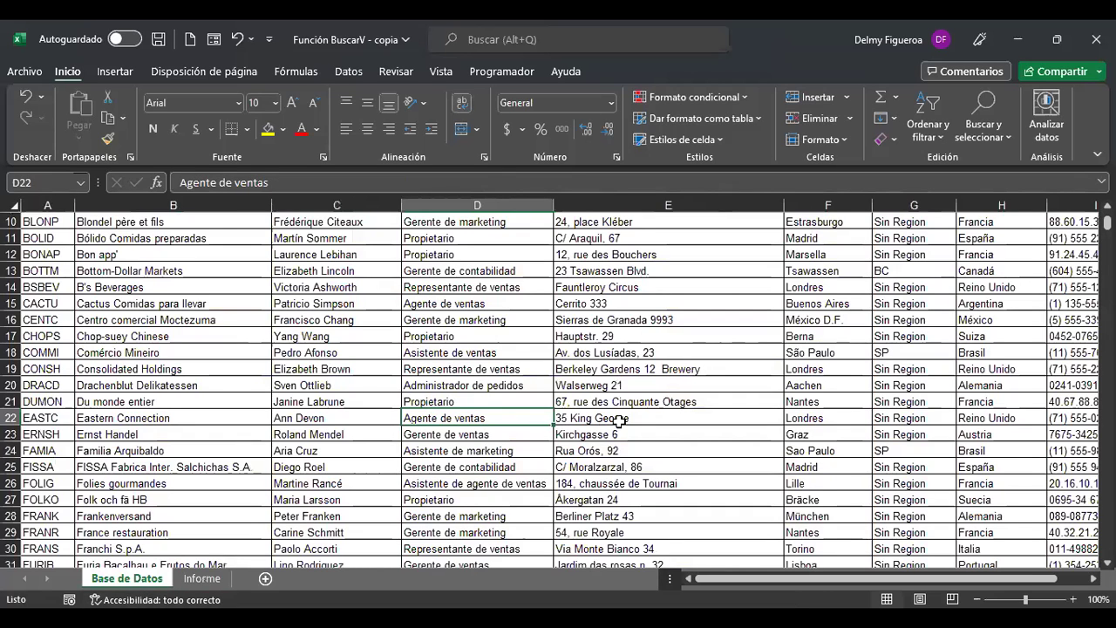
left_click(619, 420)
left_click(828, 418)
left_click(994, 419)
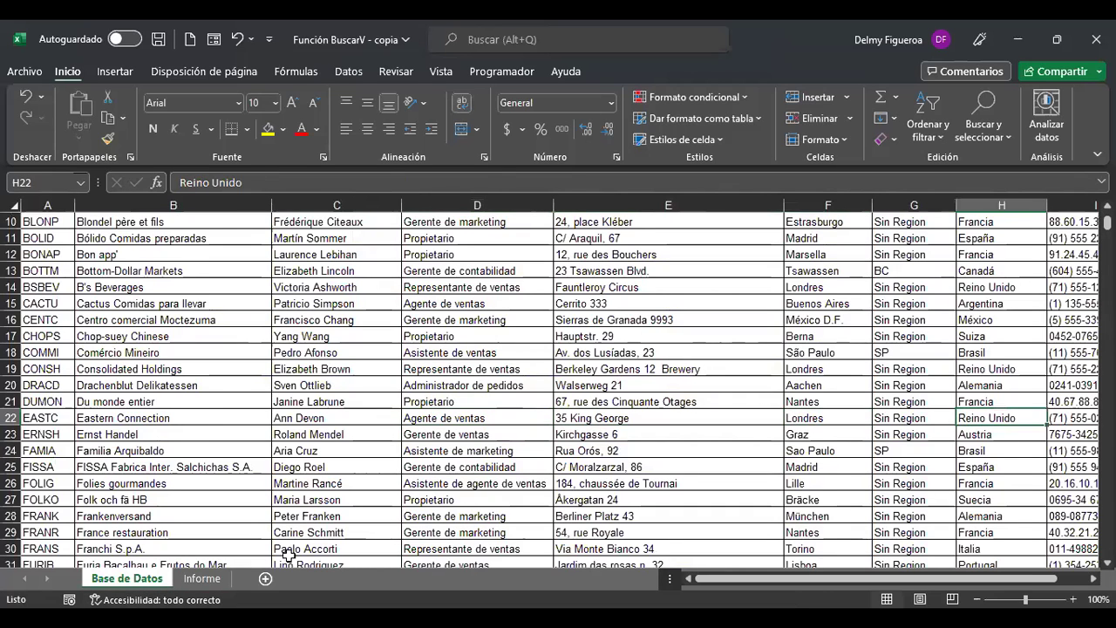
Return to the Informe de Cliente sheet and jump to its top with Ctrl+Home.
left_click(202, 578)
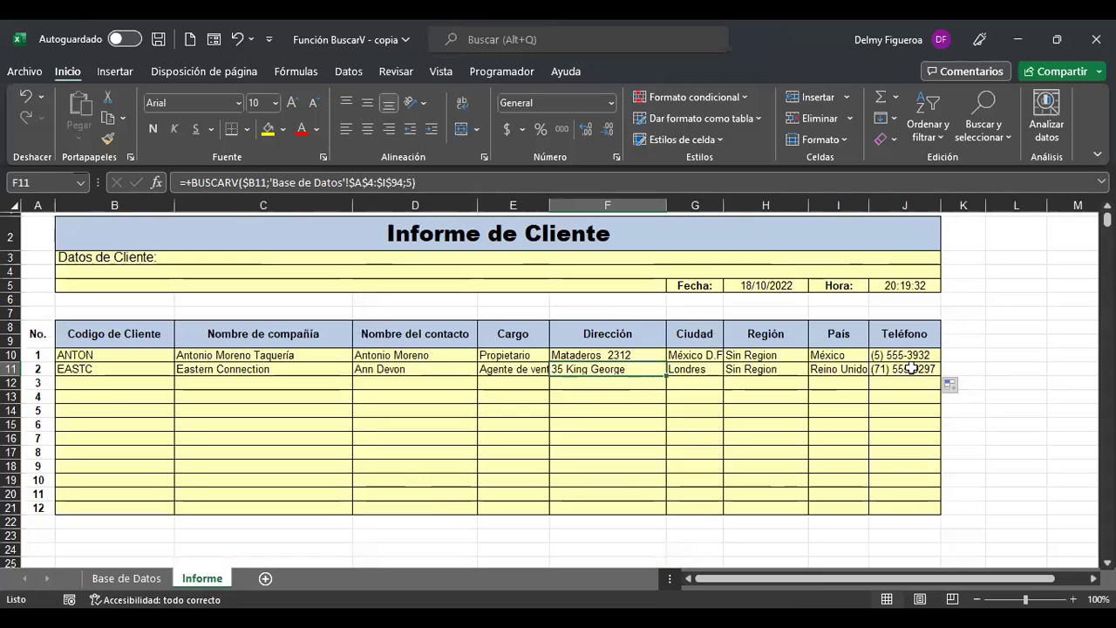
left_click(131, 578)
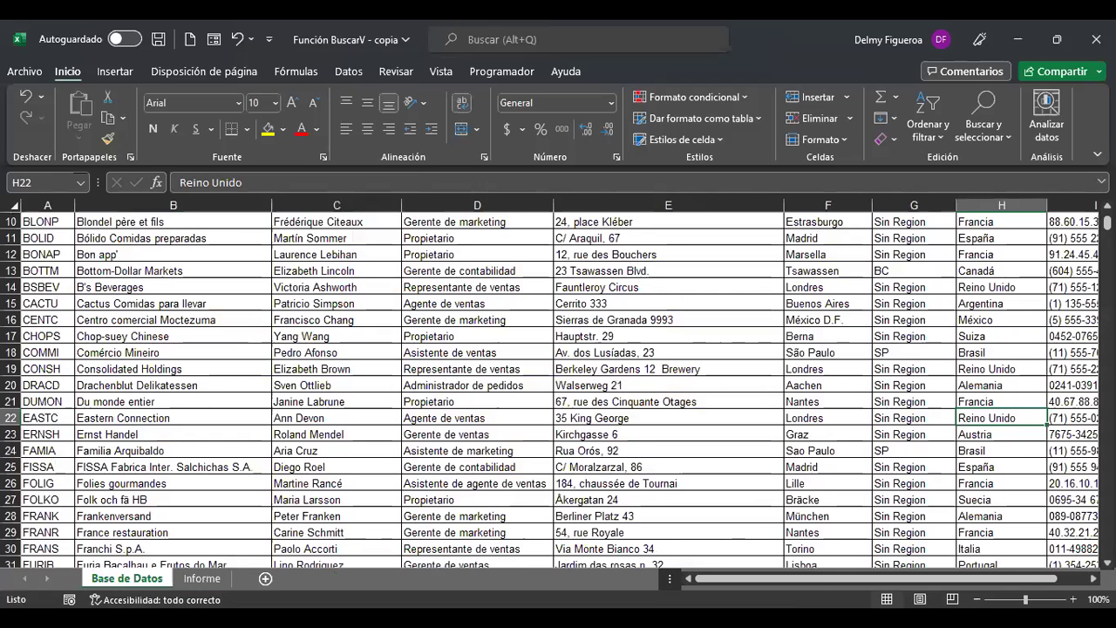
left_click(214, 579)
scroll(403, 491, "up", 1)
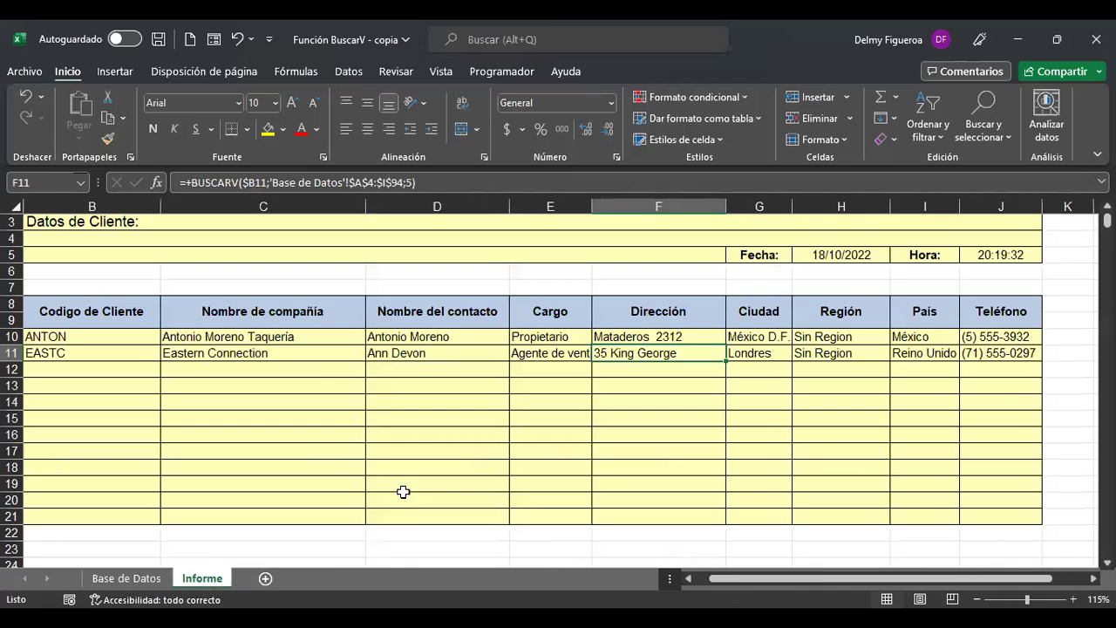
key("ctrl+Home")
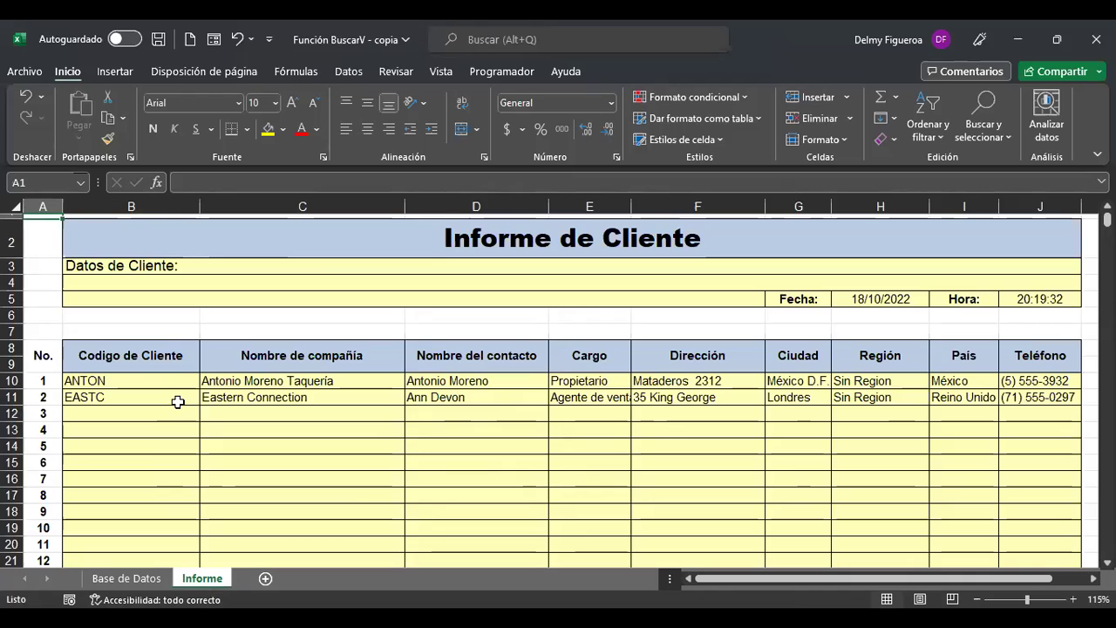
Copy the C11:J11 lookup formulas down into row 12 and select C12.
left_click_drag(305, 397, 904, 418)
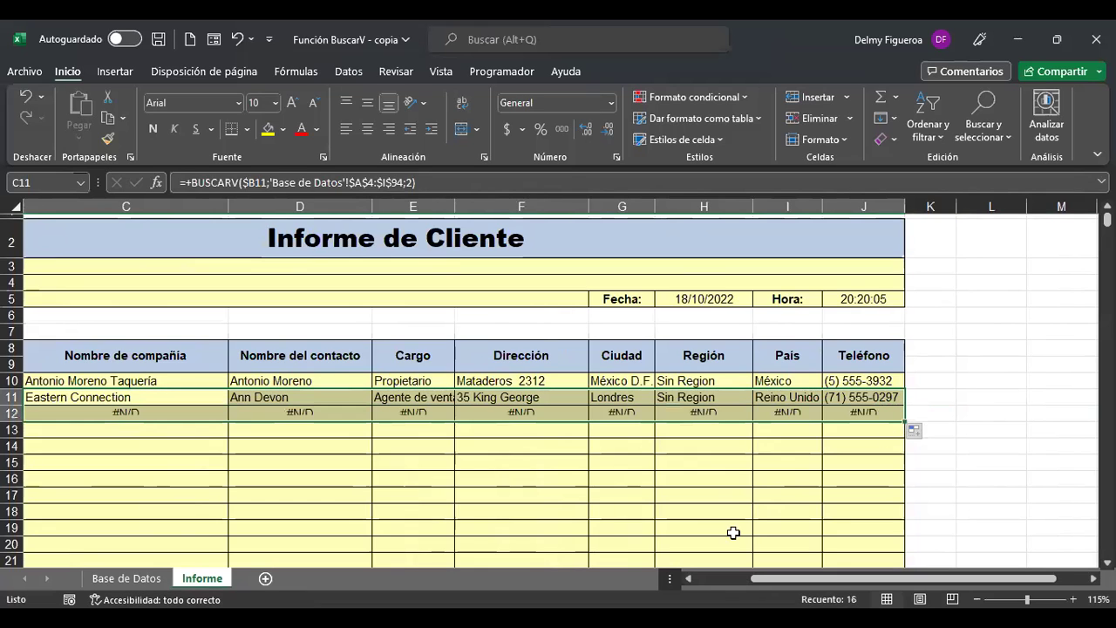
left_click_drag(825, 582, 723, 591)
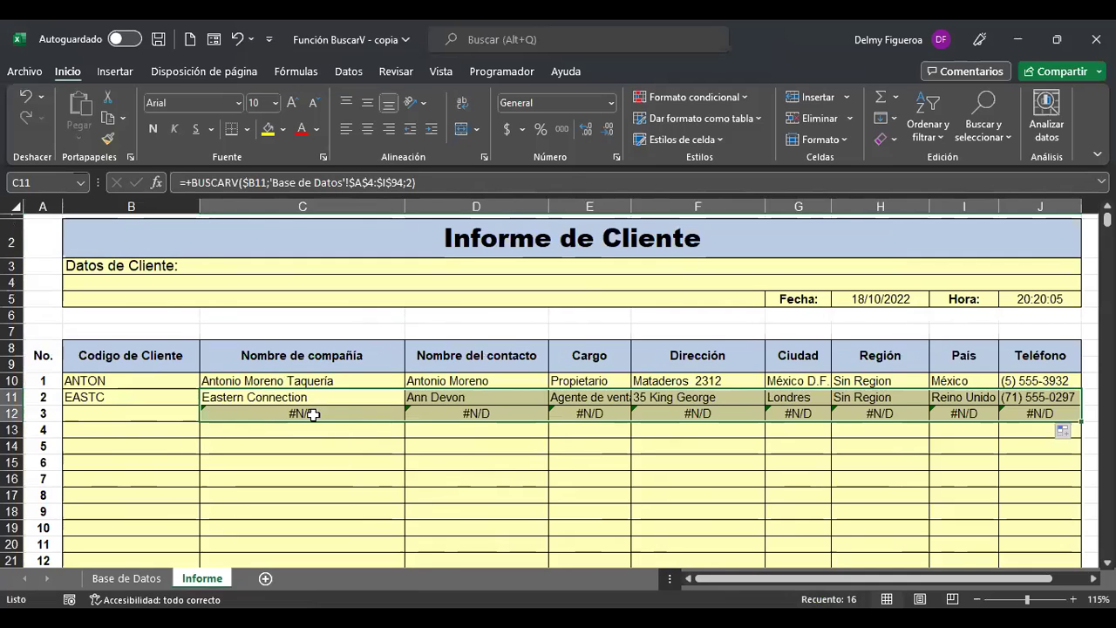
left_click(348, 412)
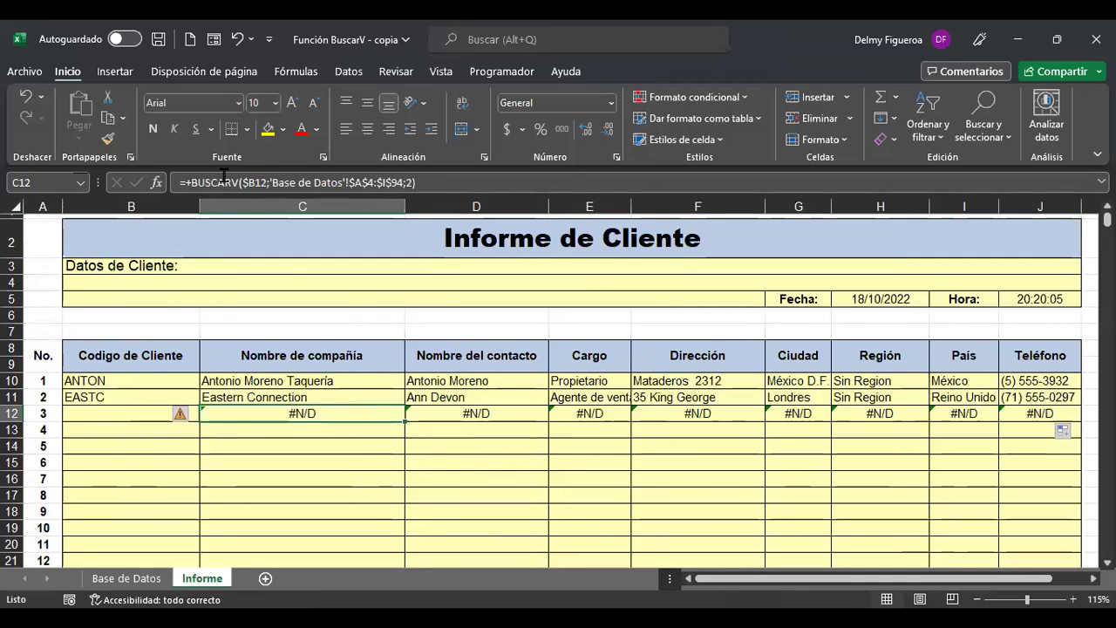
Wrap C12's BUSCARV in SI.ERROR with a " " fallback so it shows blank.
left_click(189, 184)
type("+")
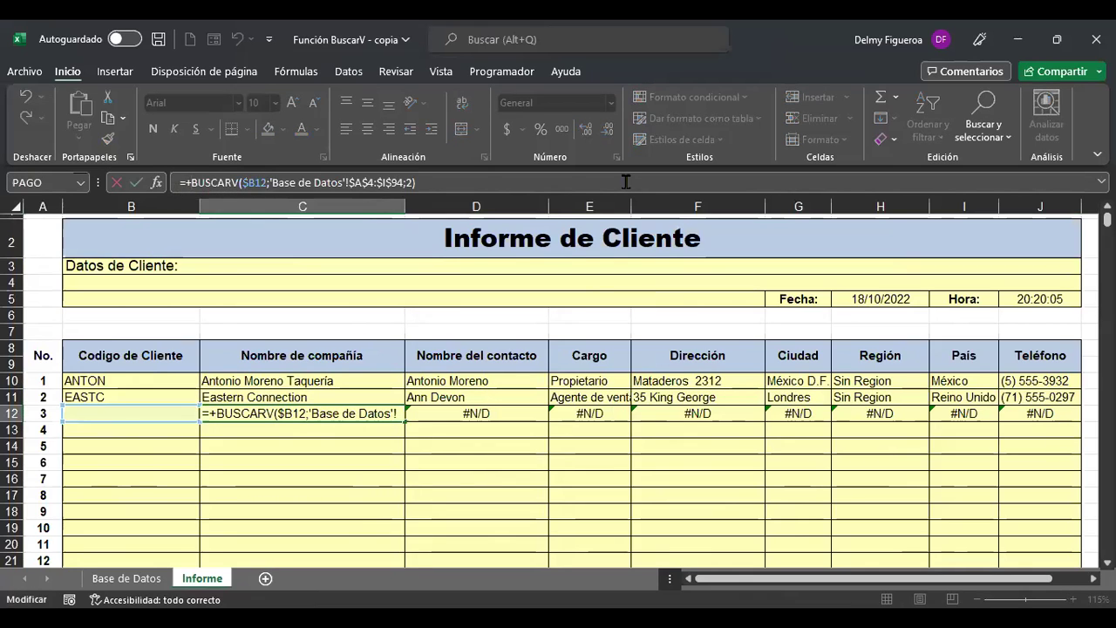
key("BackSpace")
type("SI")
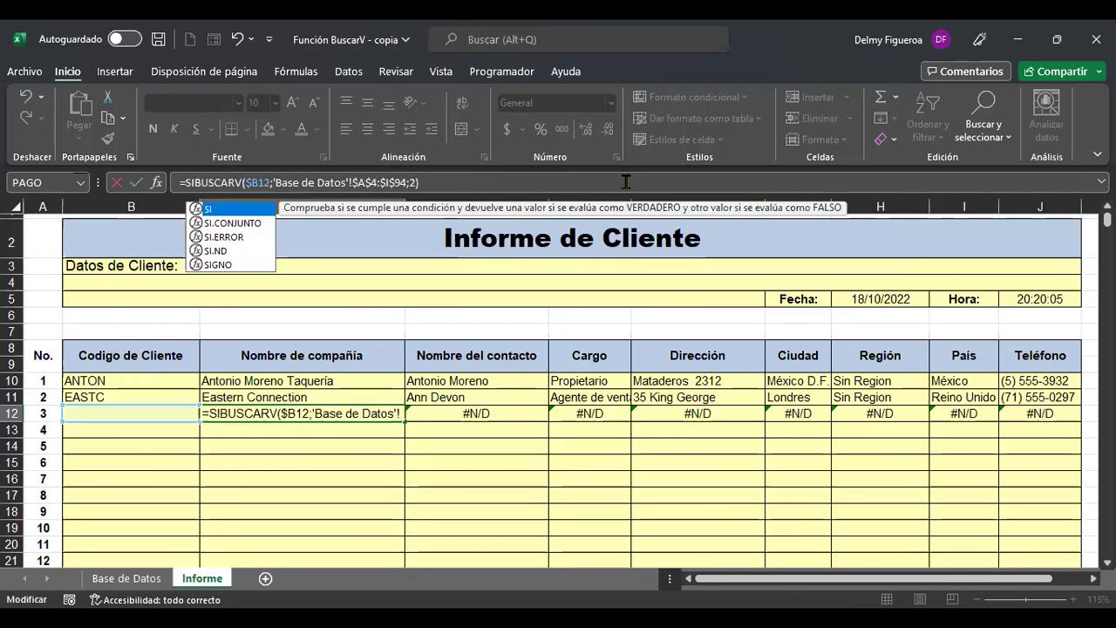
left_click(230, 237)
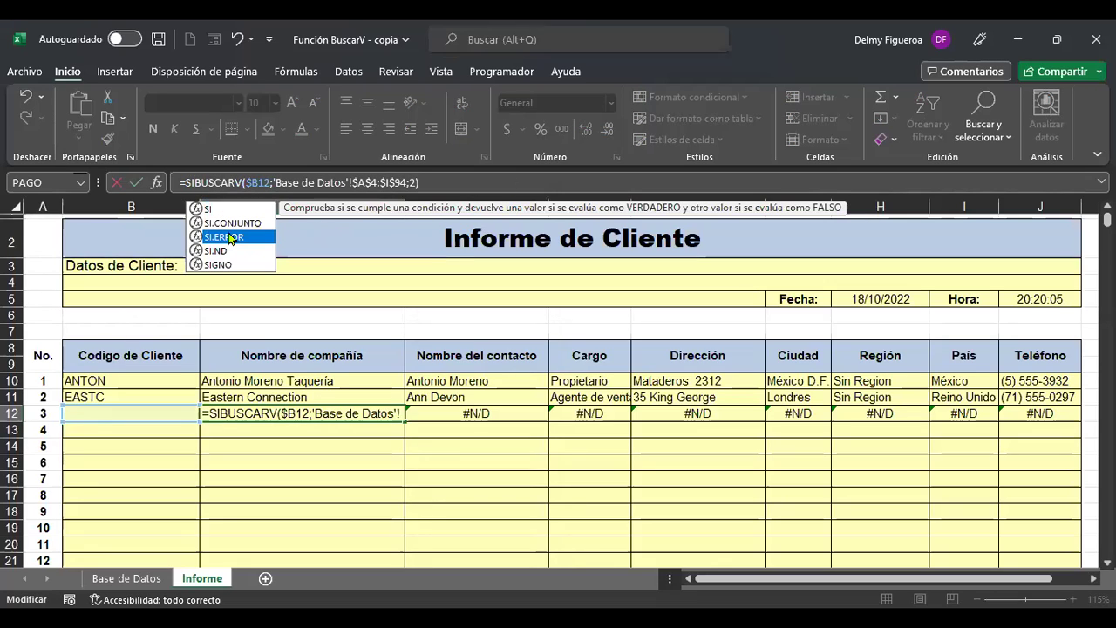
double_click(227, 232)
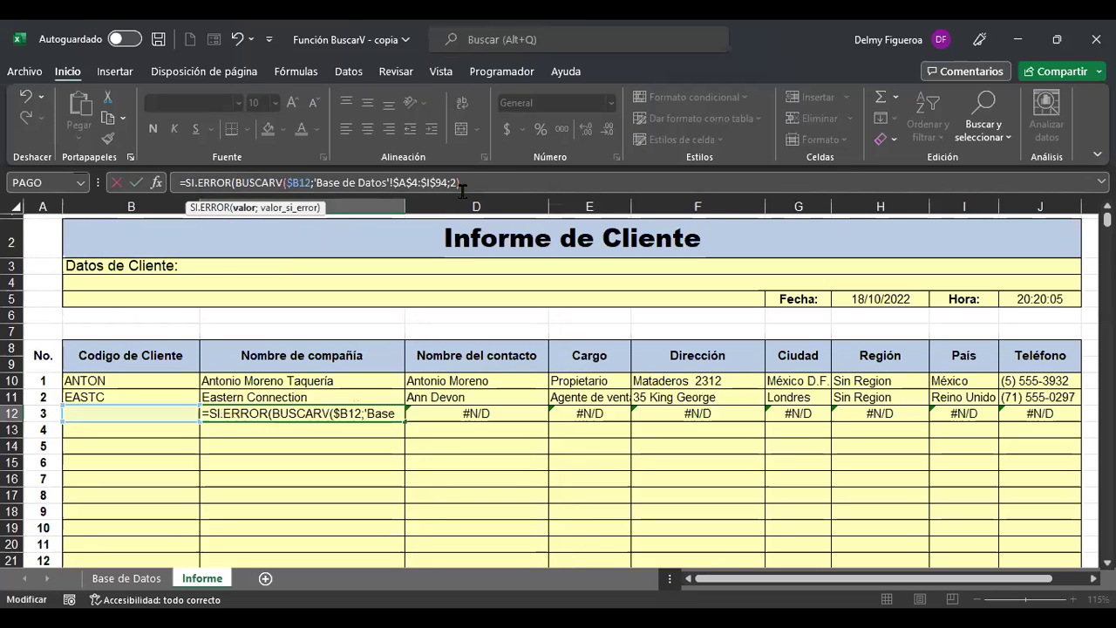
left_click(668, 185)
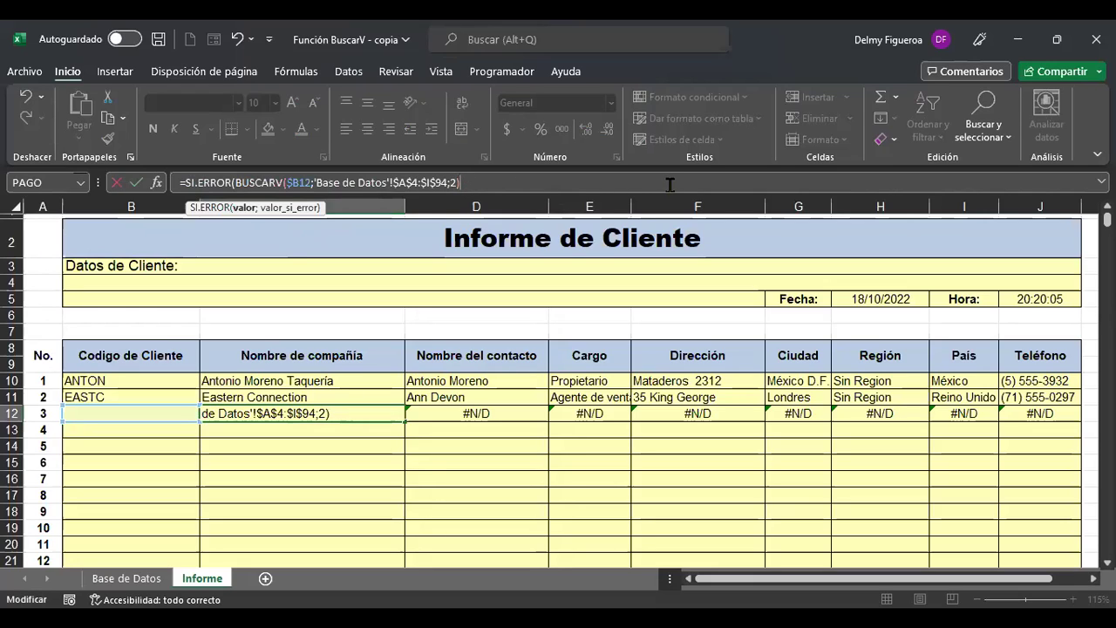
type(";")
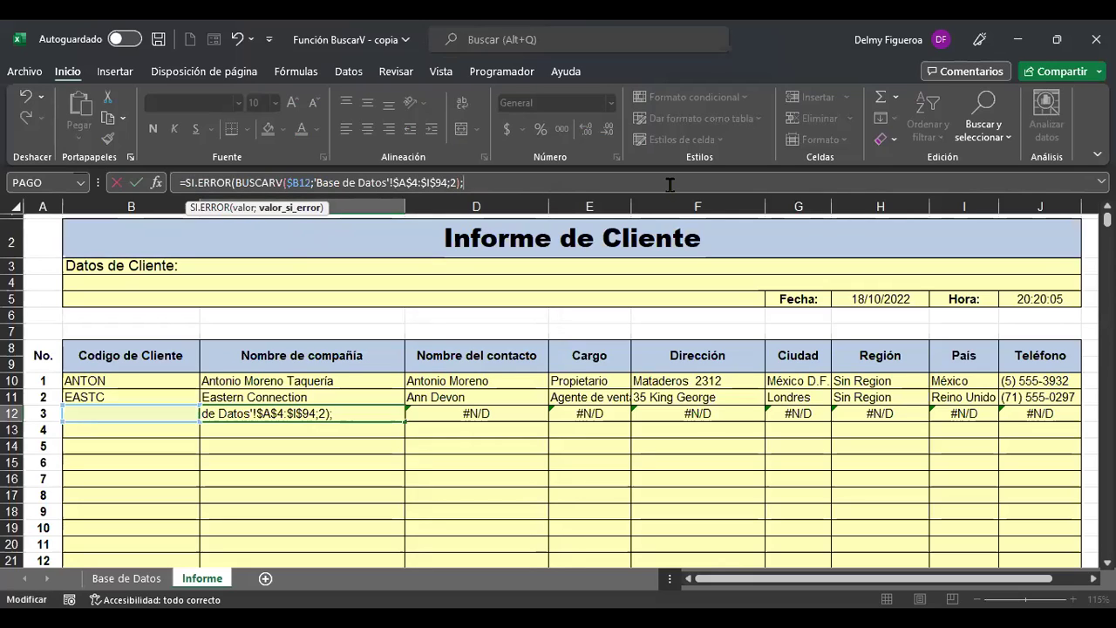
type("\"")
key("ctrl+Return")
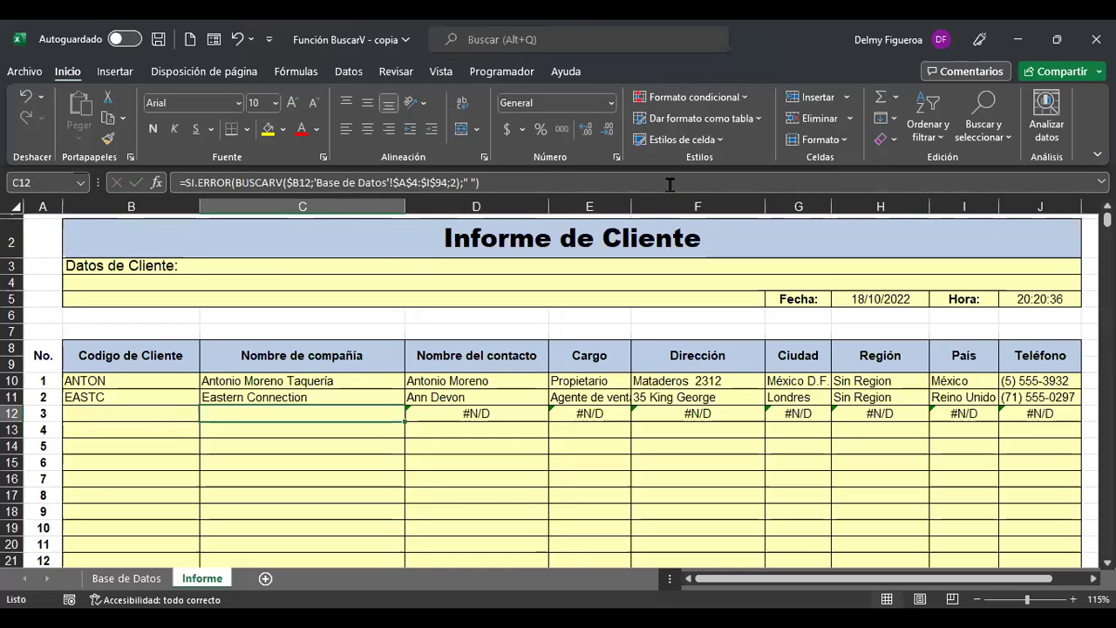
Compare C12's new formula with D12's and review it without changes.
key("Right")
key("Left")
key("F2")
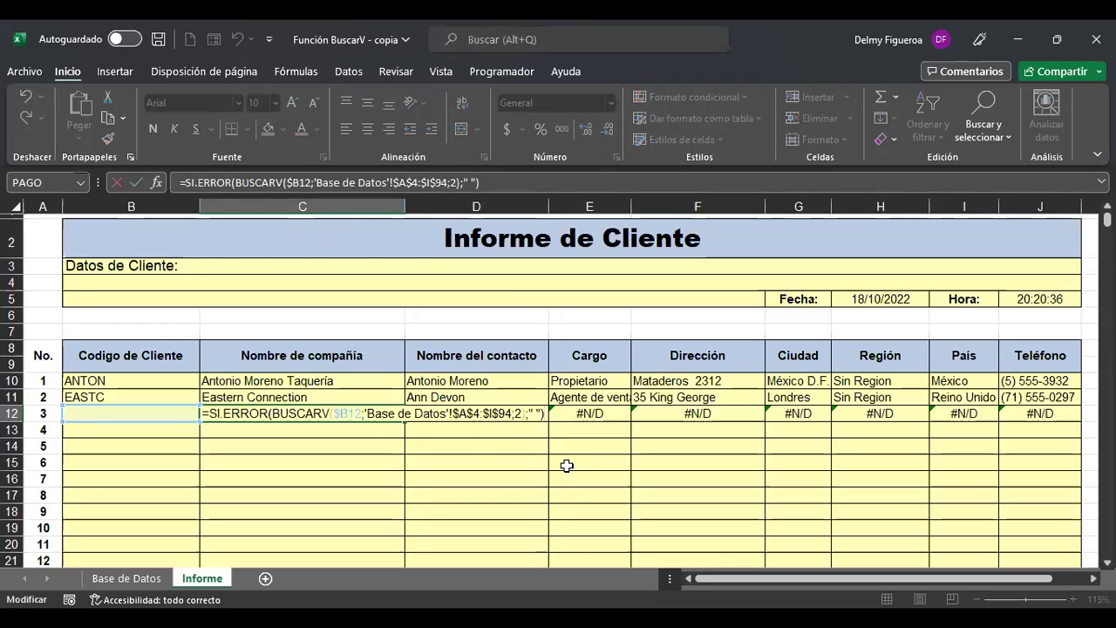
key("Escape")
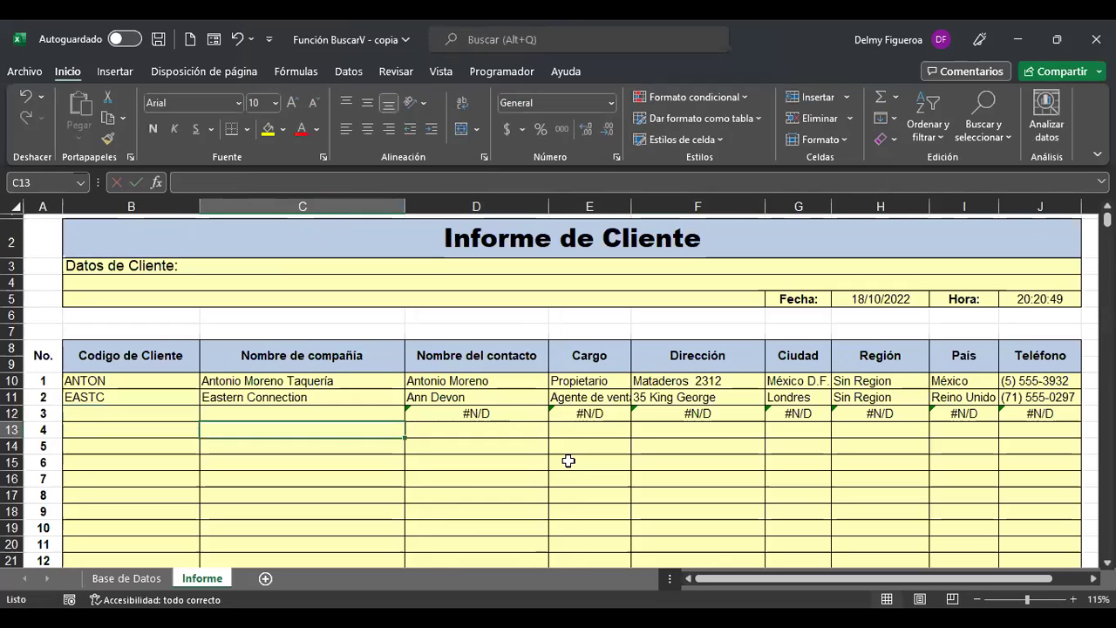
Review the parts of C12's SI.ERROR lookup formula and confirm it.
scroll(568, 460, "up", 1, "ctrl")
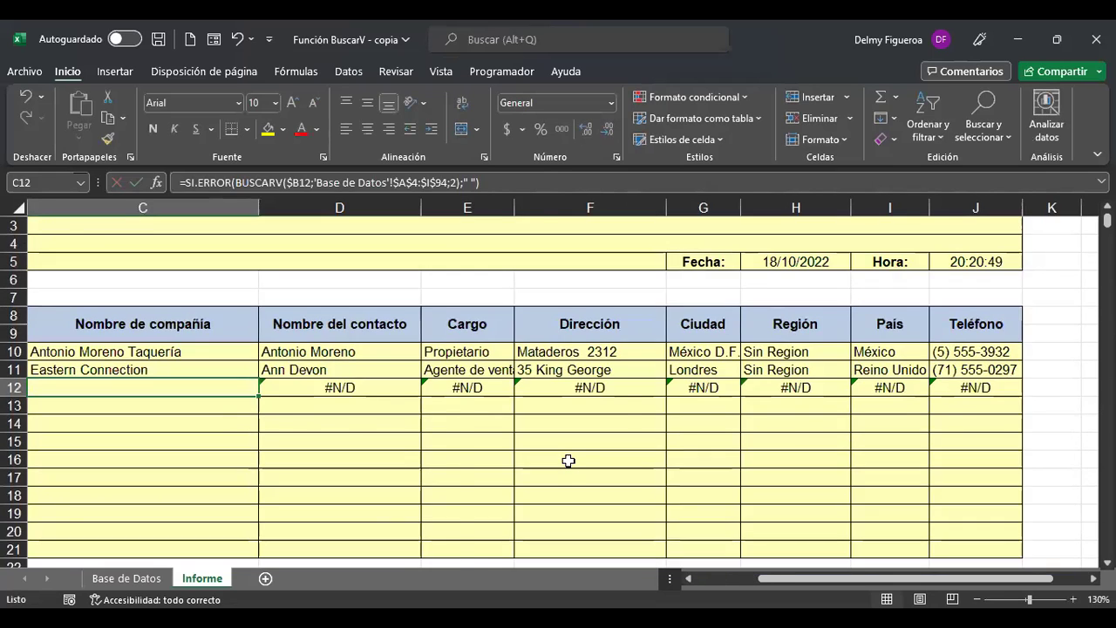
key("ctrl+Home")
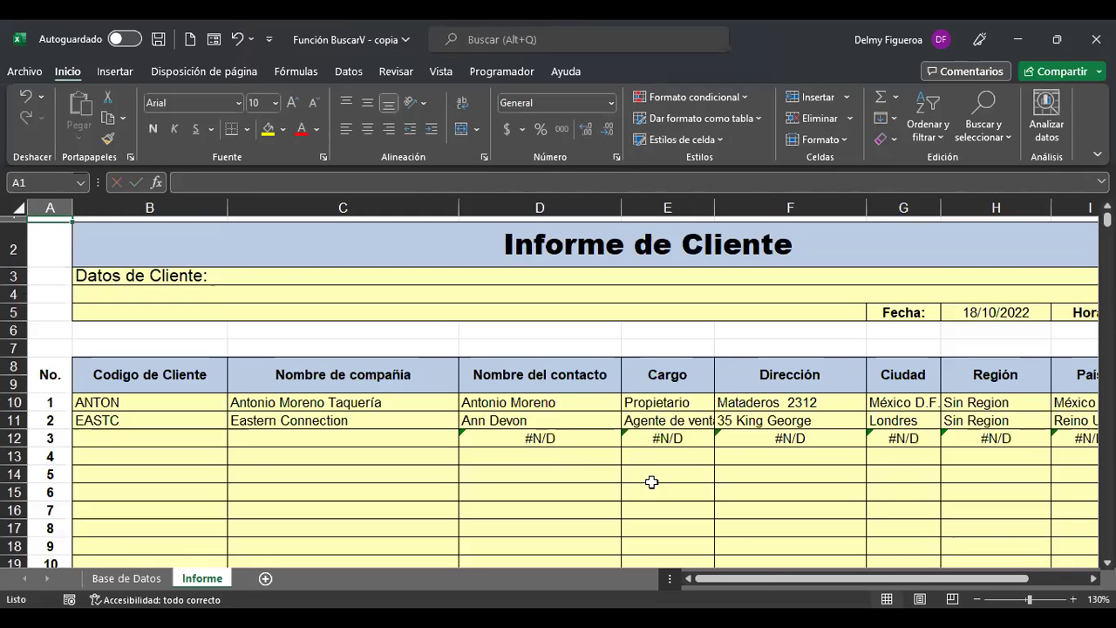
left_click(1073, 599)
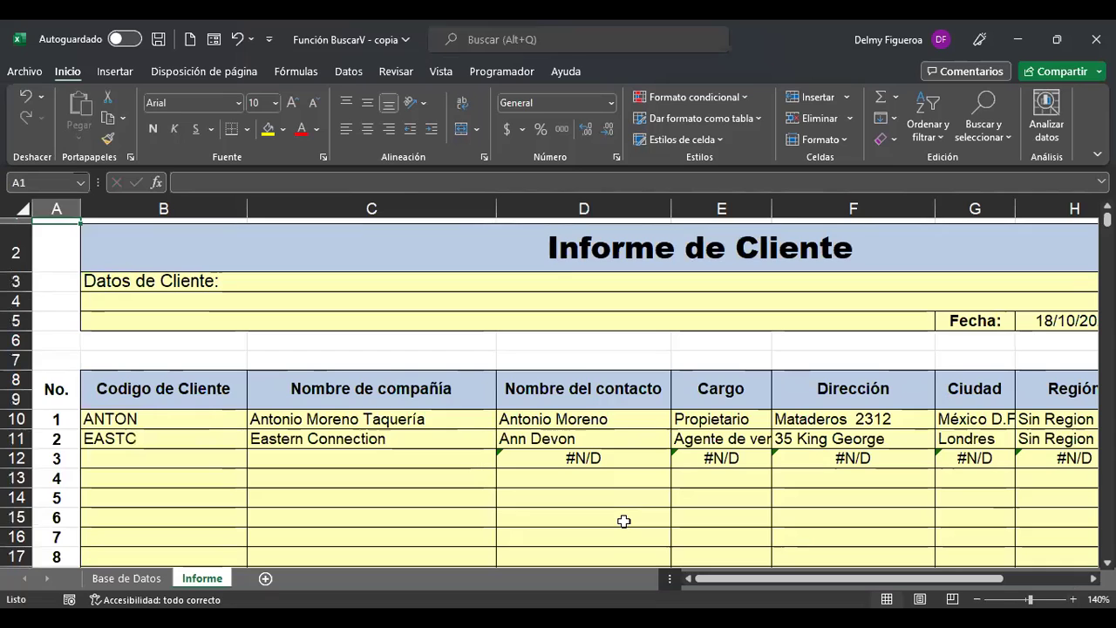
left_click(377, 457)
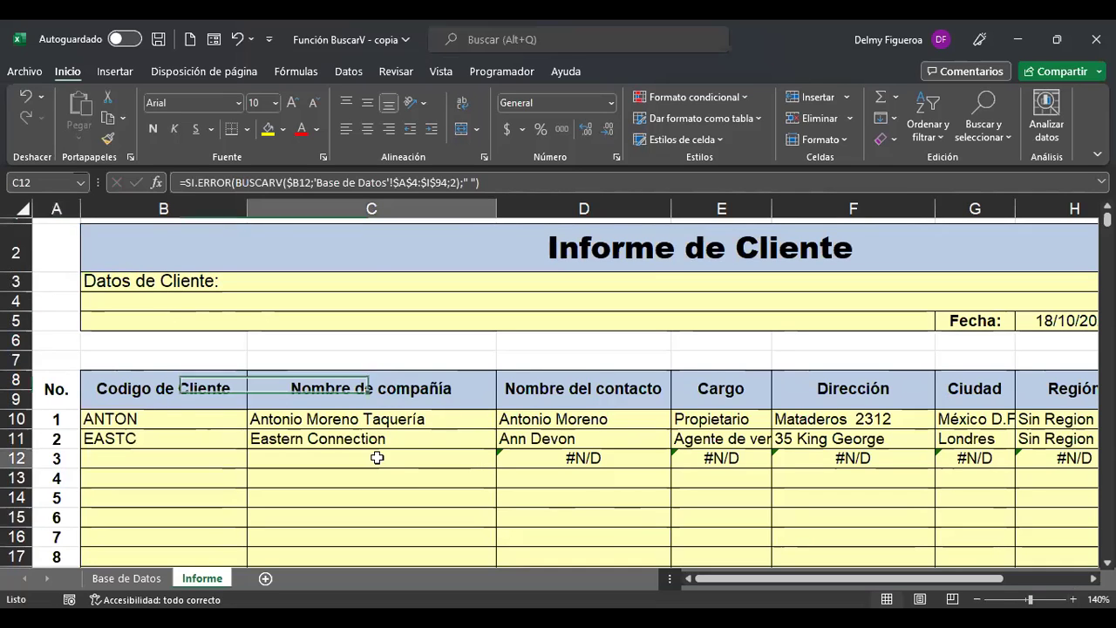
double_click(376, 457)
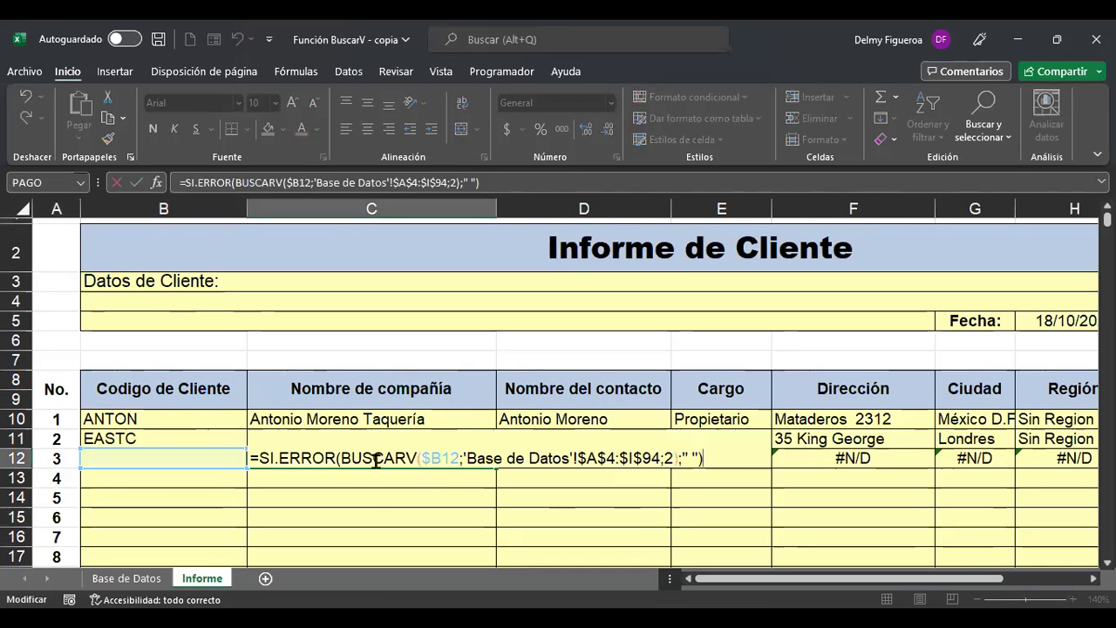
left_click(374, 458)
left_click(291, 457)
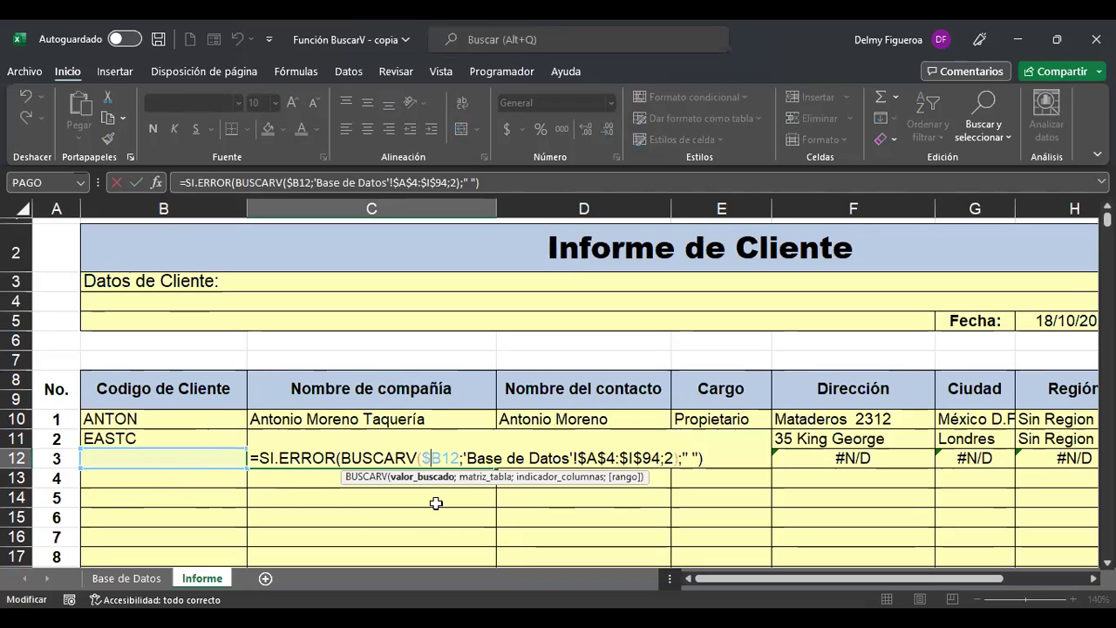
left_click(661, 458)
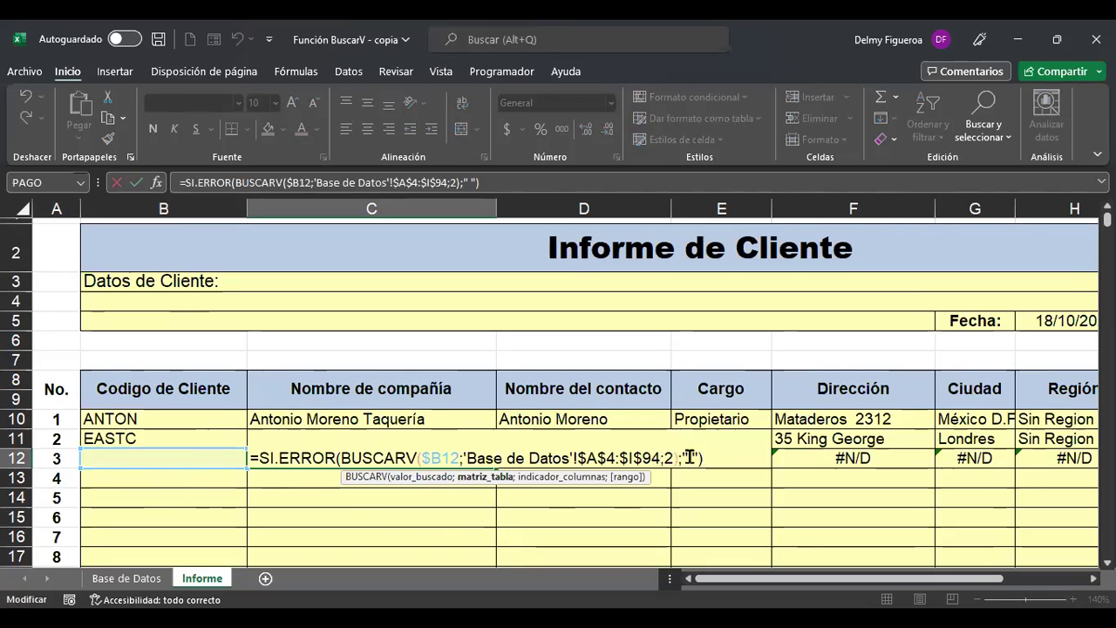
left_click(694, 457)
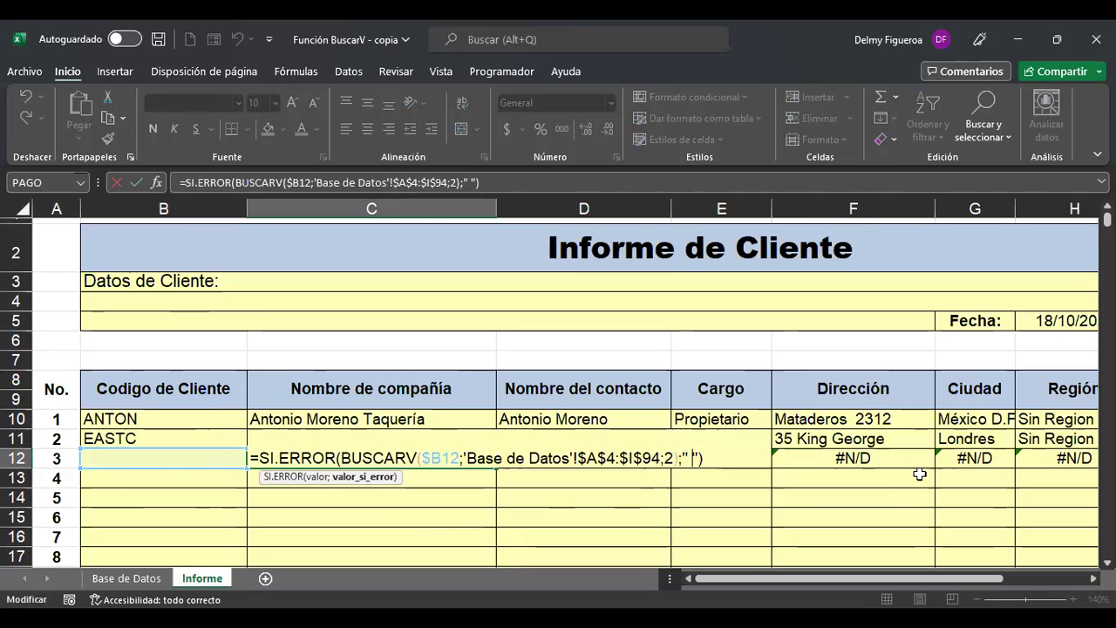
key("Return")
key("Up")
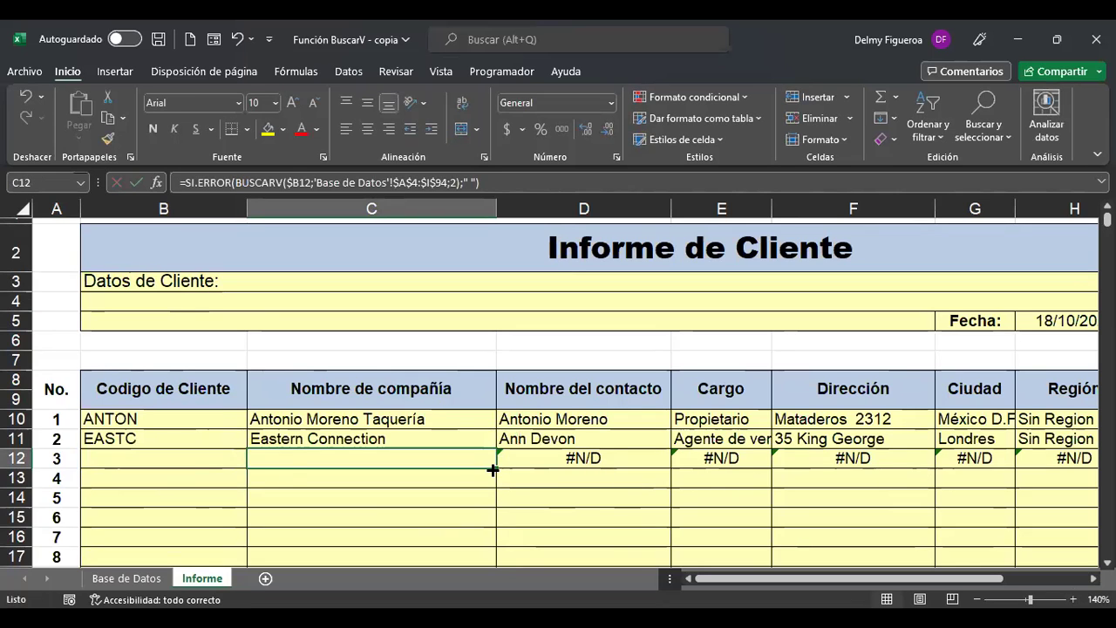
Enter customer code LAUGB in B12 as the report's third customer.
left_click(187, 457)
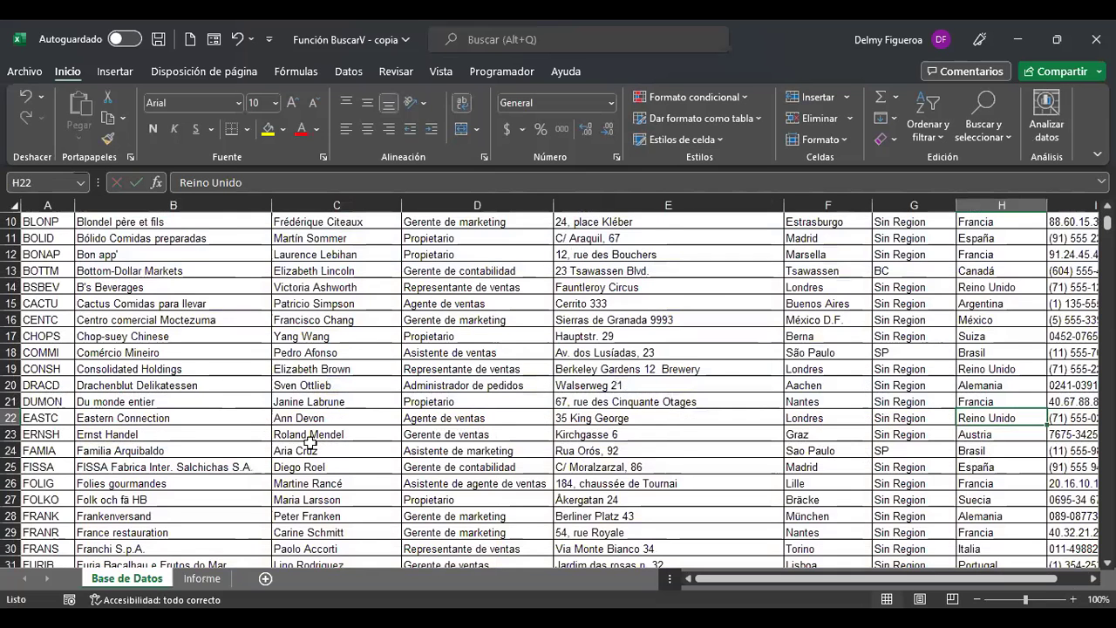
scroll(312, 440, "down", 7)
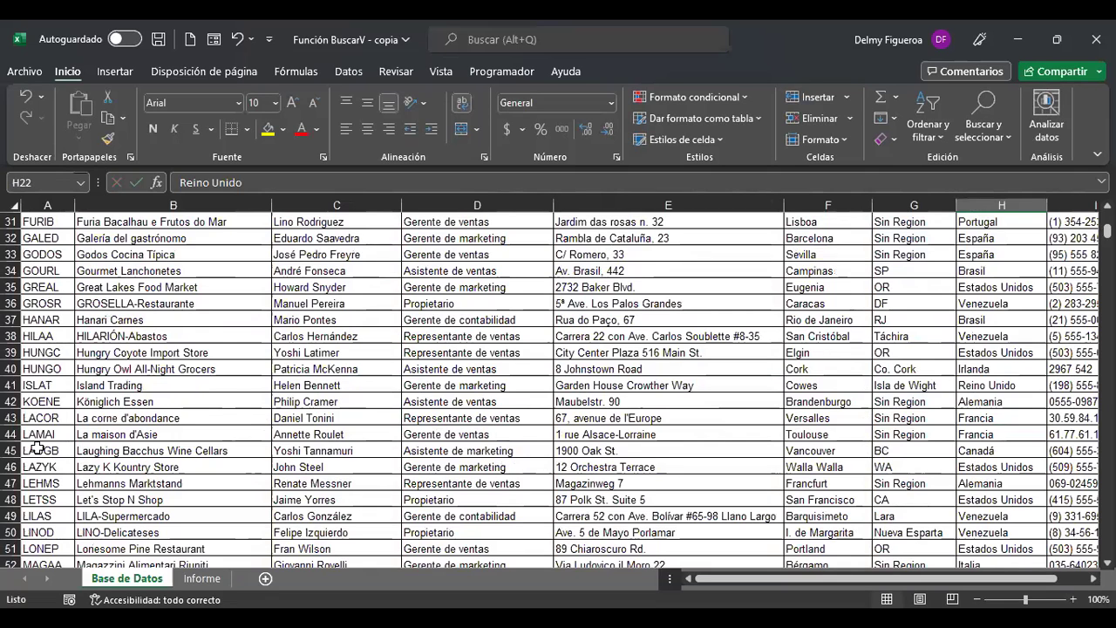
left_click(206, 580)
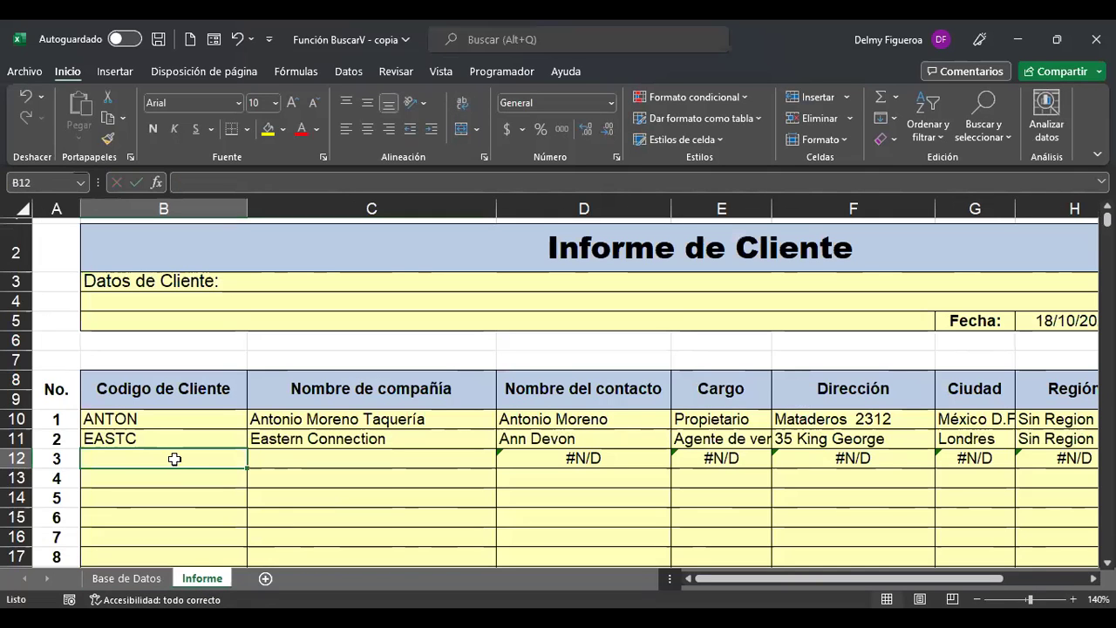
type("LAUGB")
key("Return")
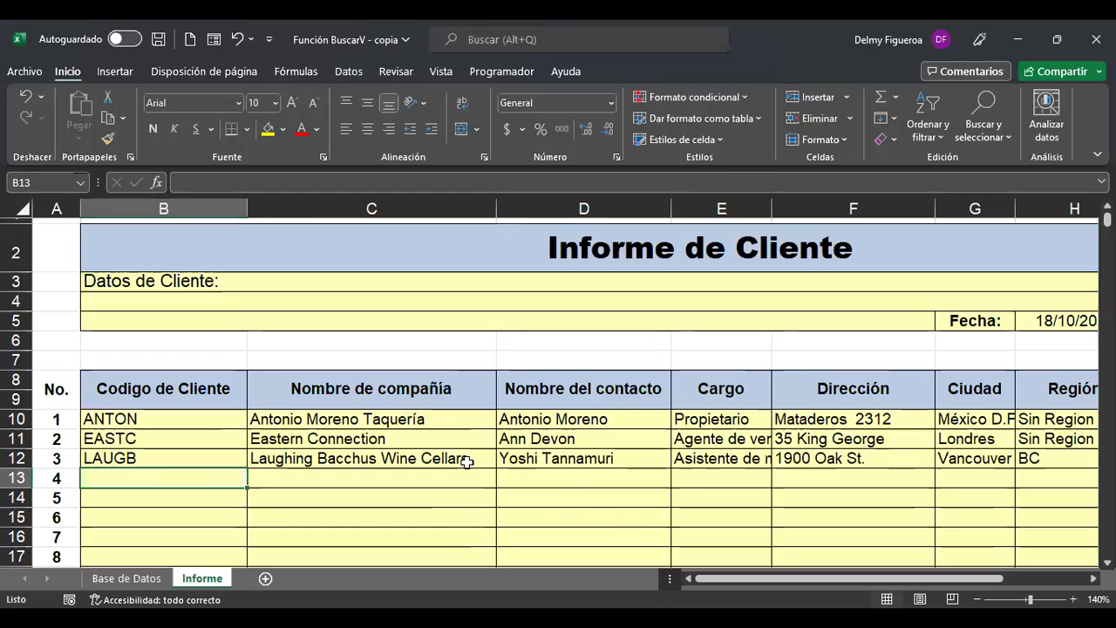
Copy the C12 company and D12 contact lookups down to row 13 and check C13.
left_click(455, 459)
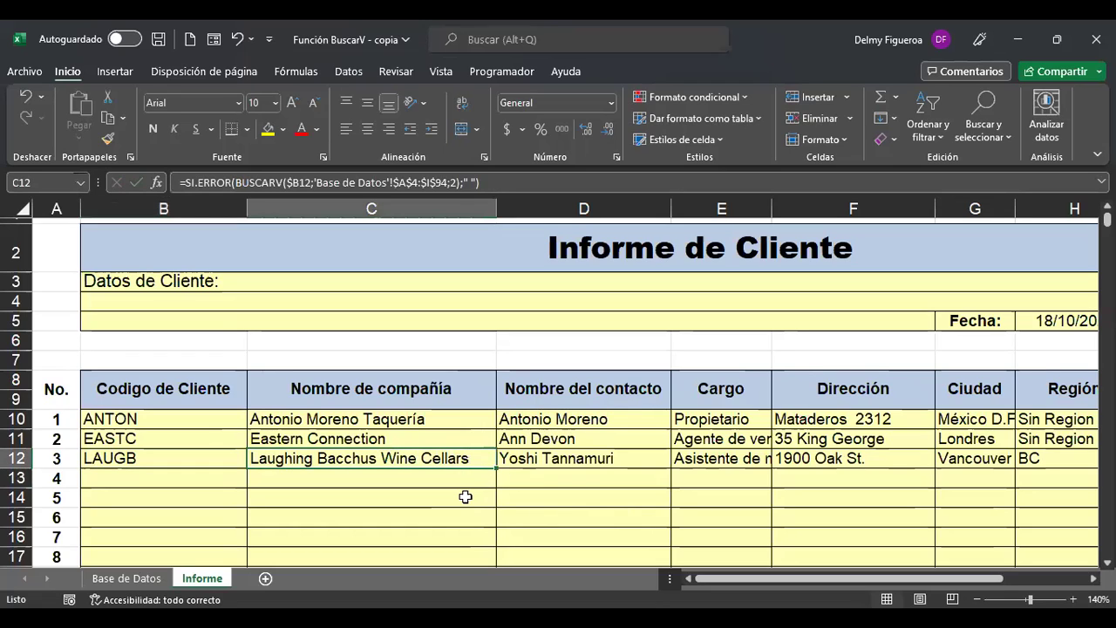
left_click_drag(496, 468, 496, 488)
left_click(445, 481)
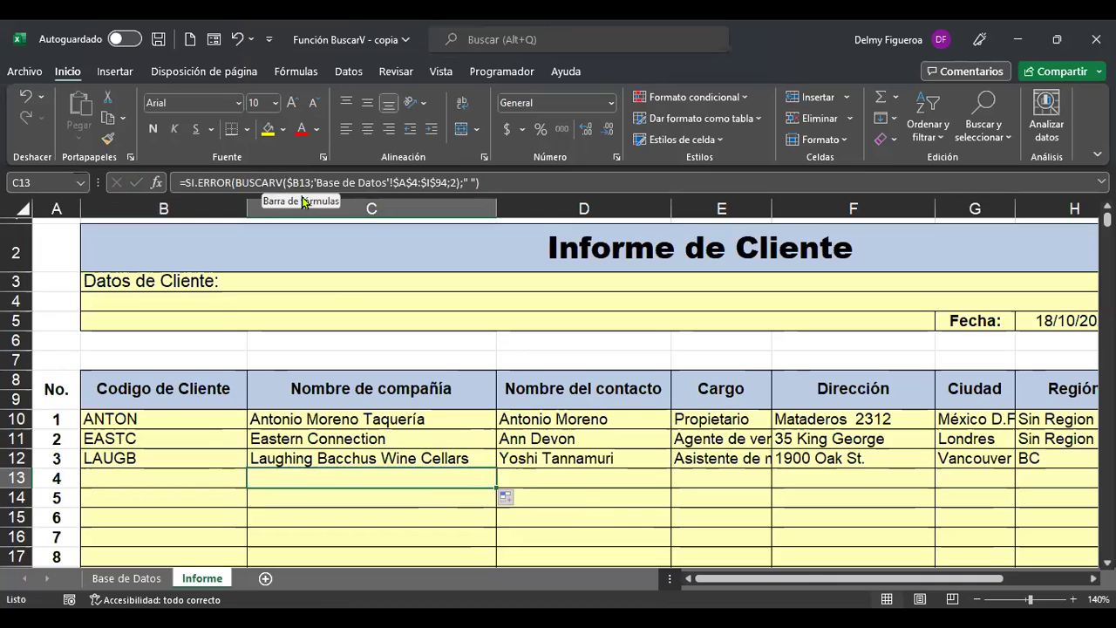
left_click(571, 476)
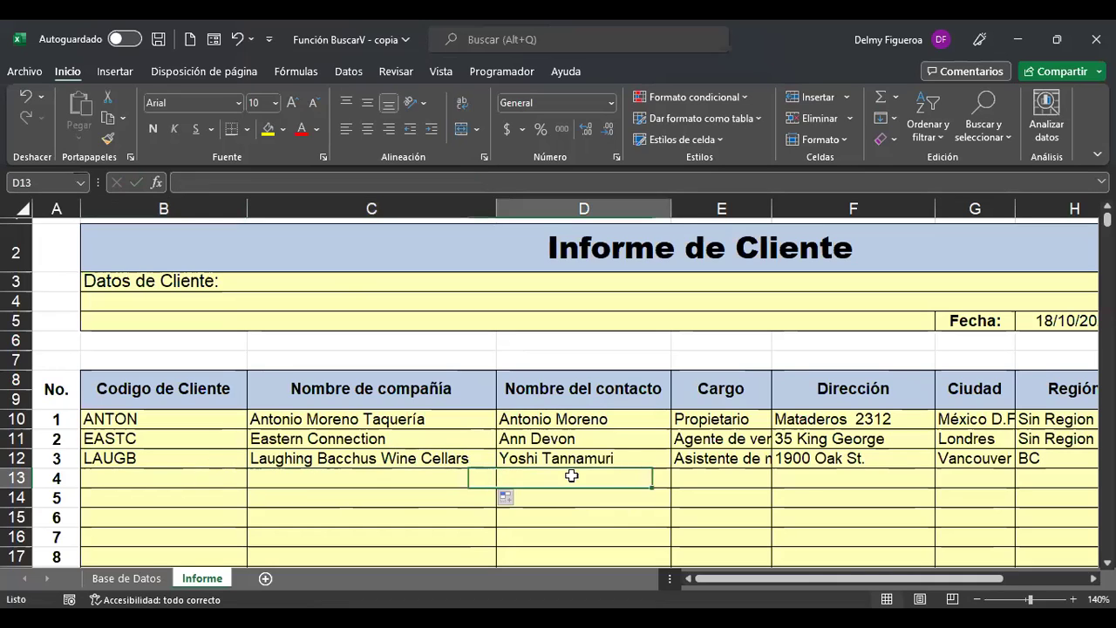
left_click(637, 457)
left_click_drag(672, 470, 671, 486)
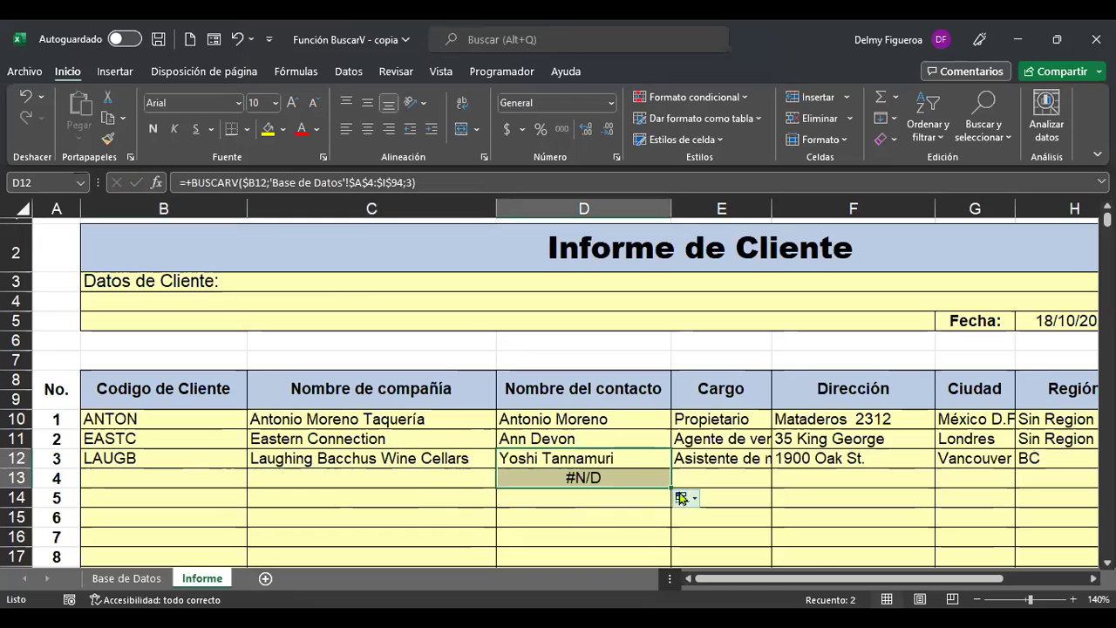
left_click(393, 476)
key("F2")
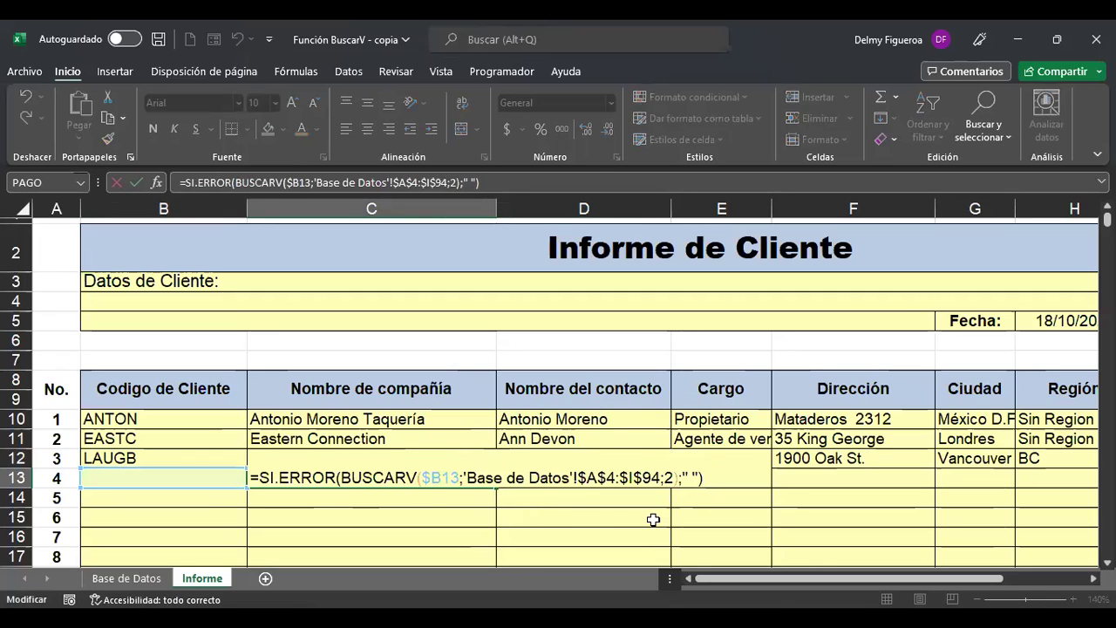
key("Escape")
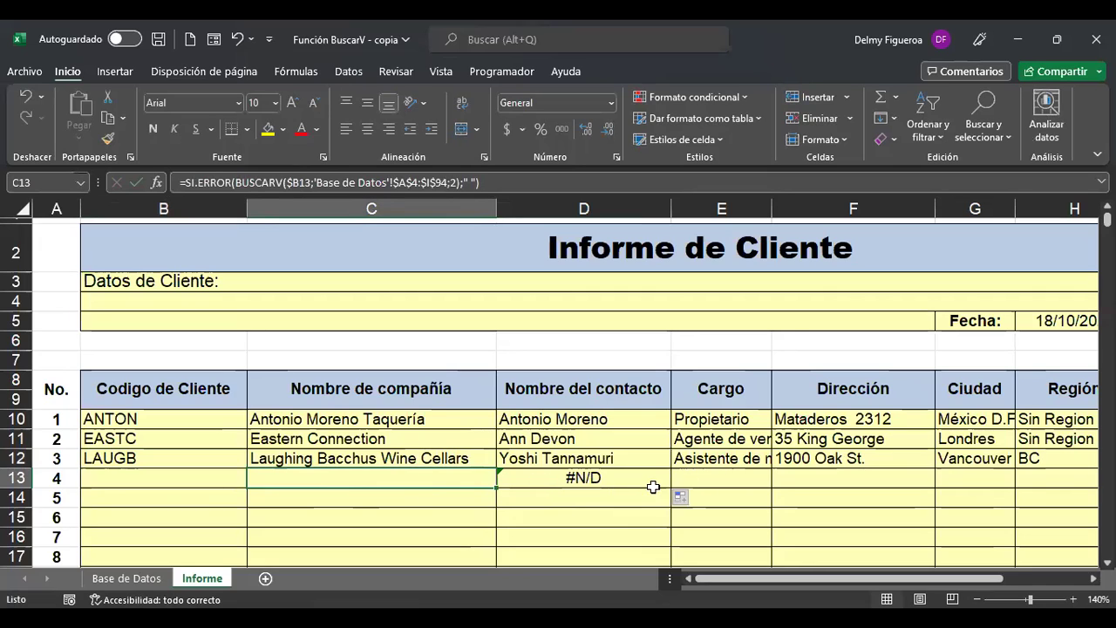
Rewrite D13 as =SI.ERROR(BUSCARV($B13;'Base de Datos'!$A$4:$I$94;3);" ").
left_click(584, 478)
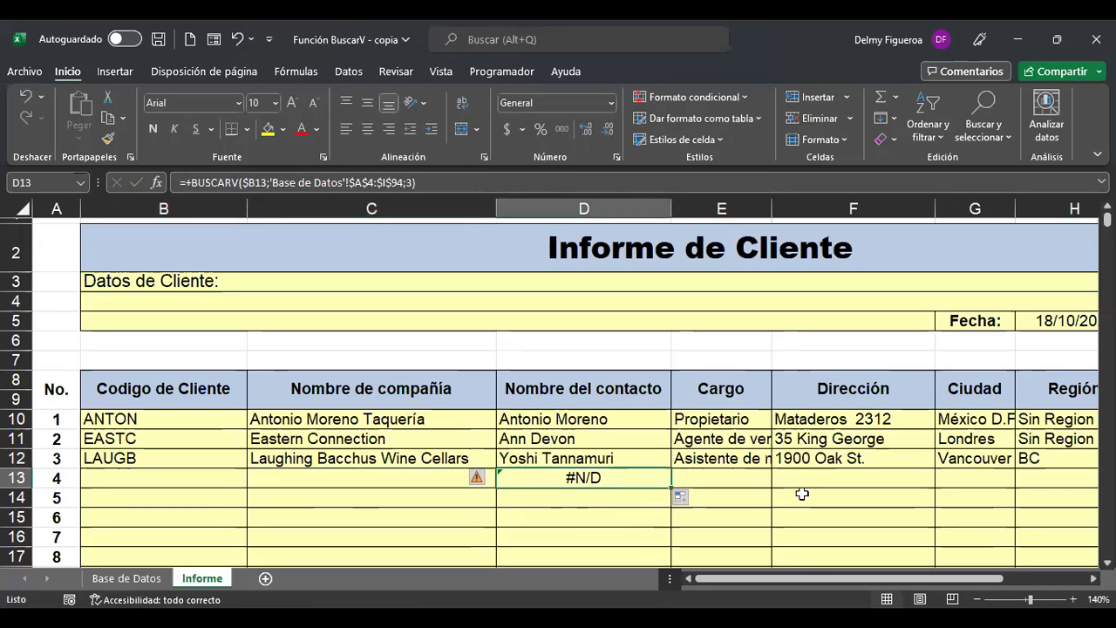
double_click(551, 485)
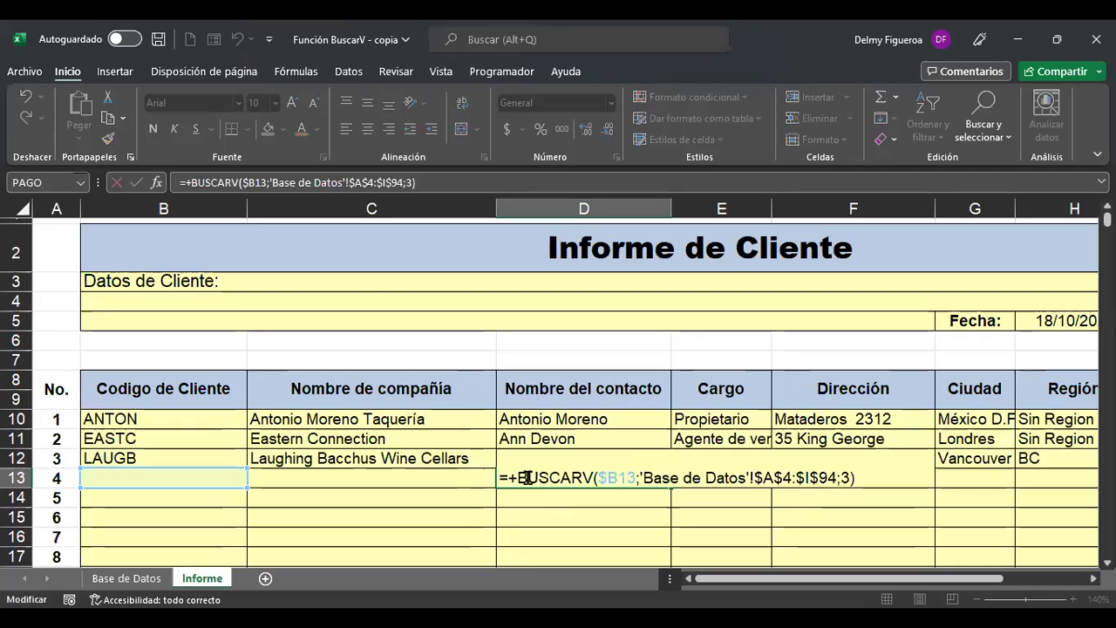
key("BackSpace")
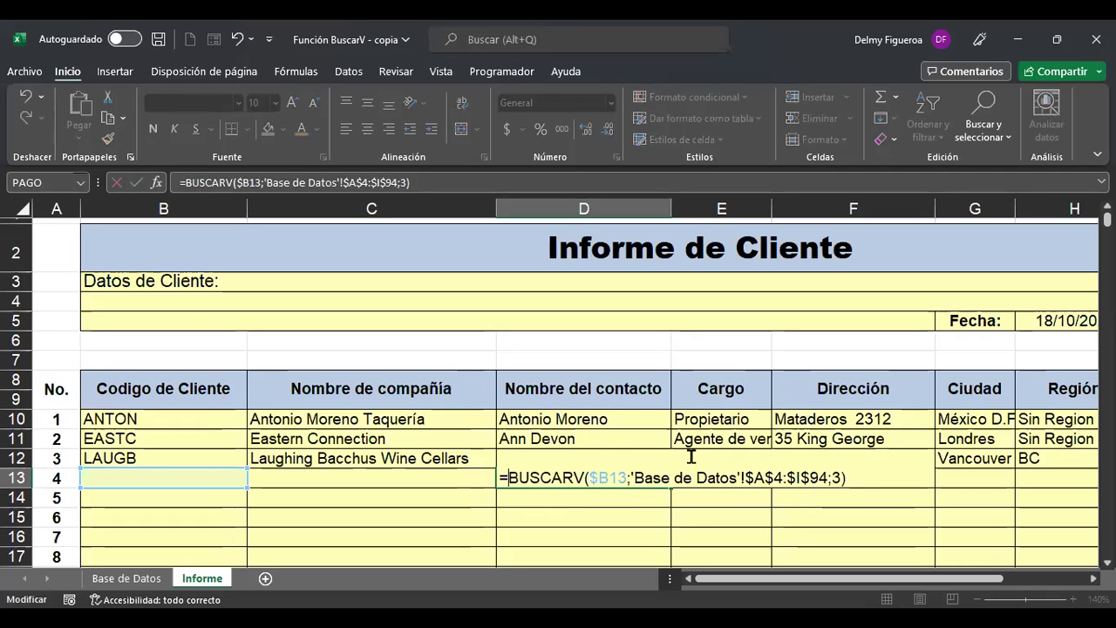
type("SI.ERRO")
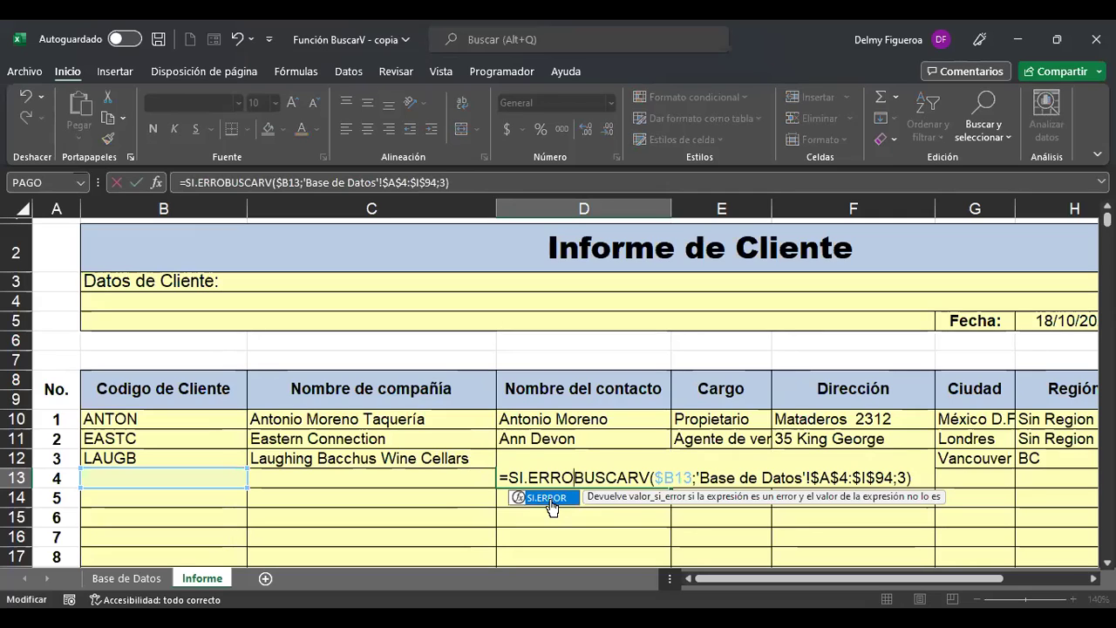
double_click(551, 504)
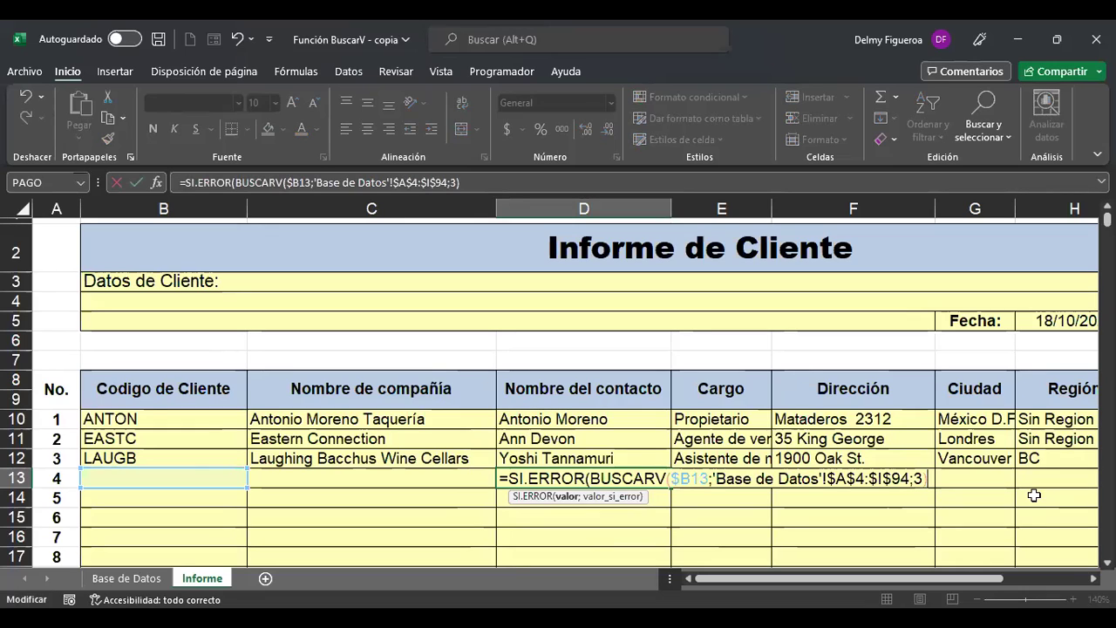
type(";")
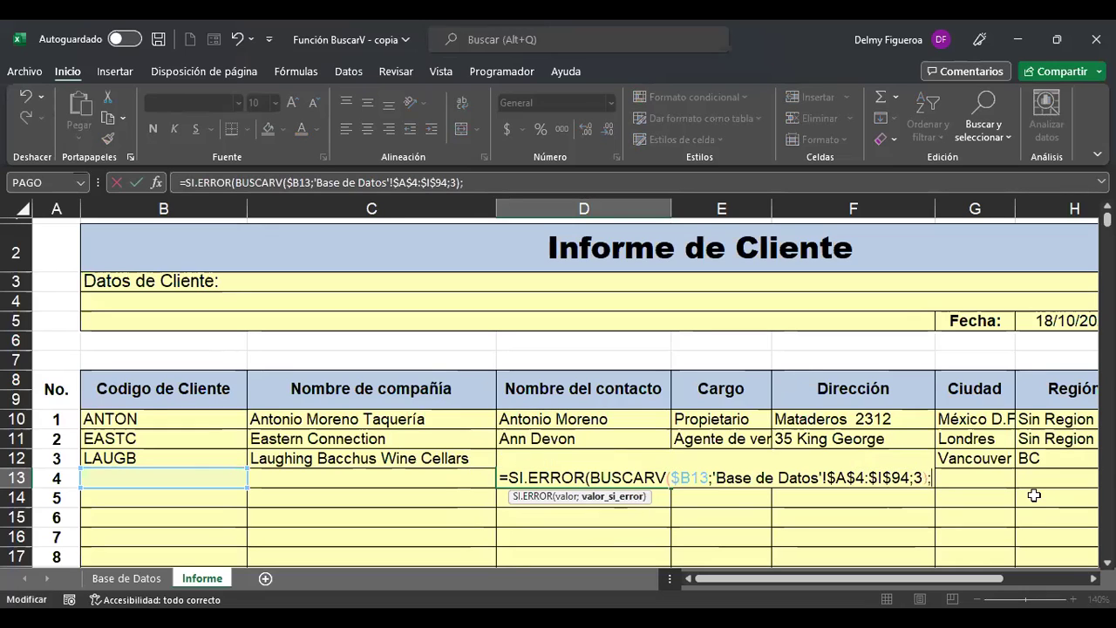
type("\" \"")
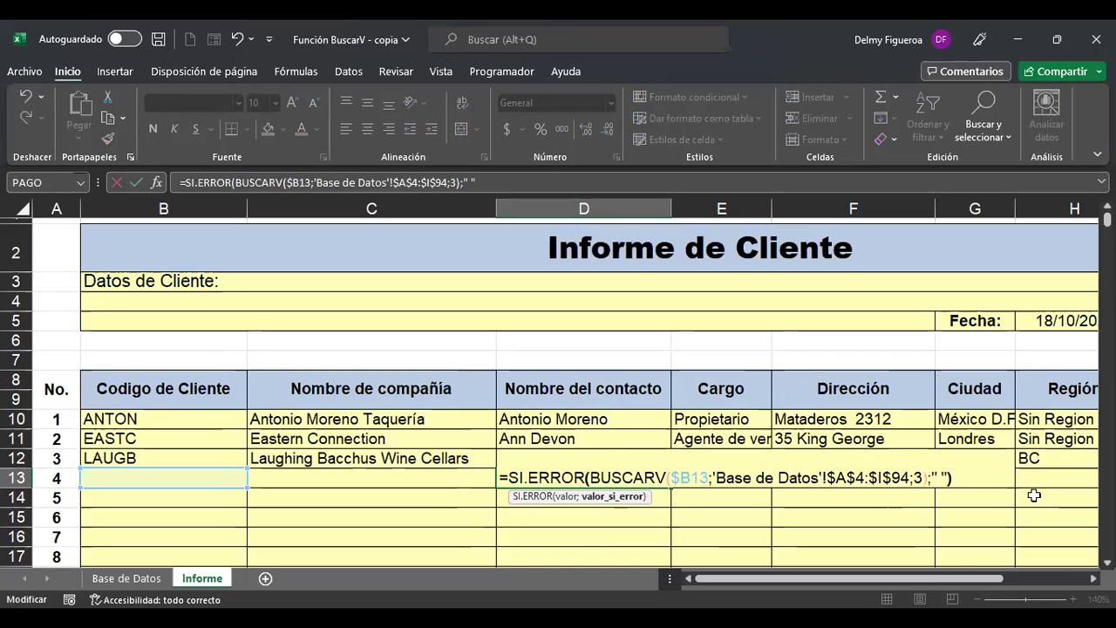
type(" \")")
key("Return")
key("Up")
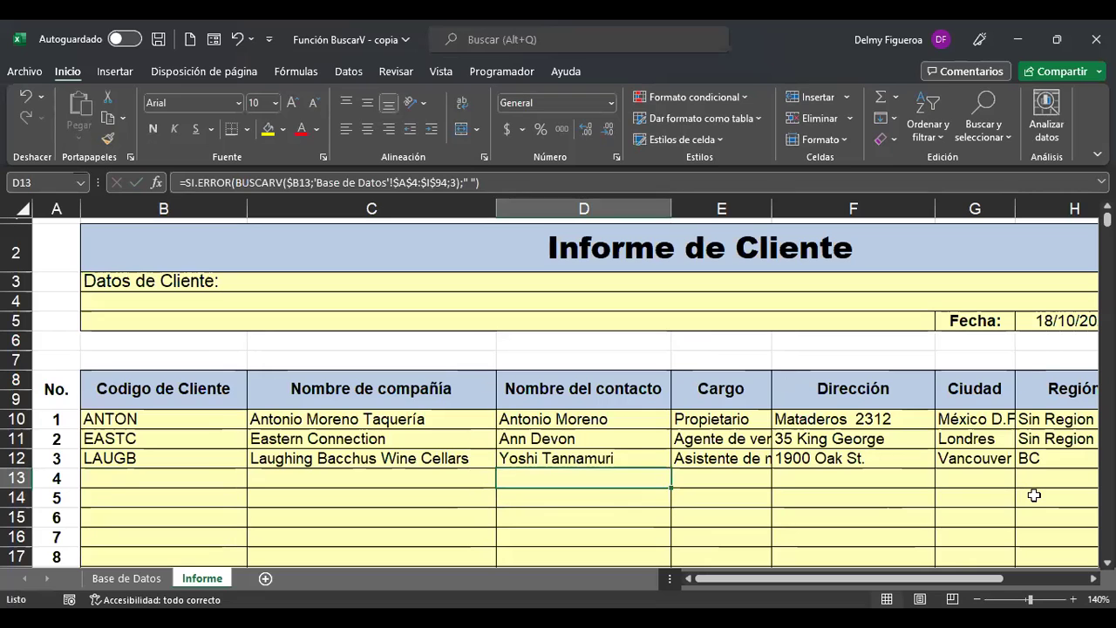
key("Right")
key("Up")
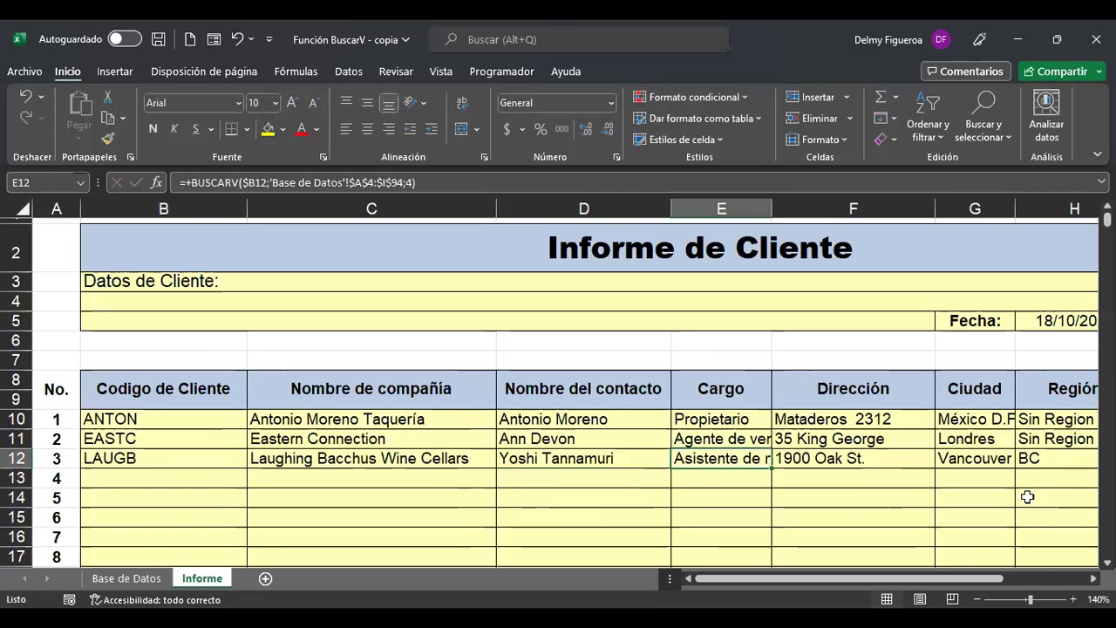
Copy the E12:J12 Cargo-to-Teléfono lookups down into E13:J13.
scroll(851, 470, "down", 2)
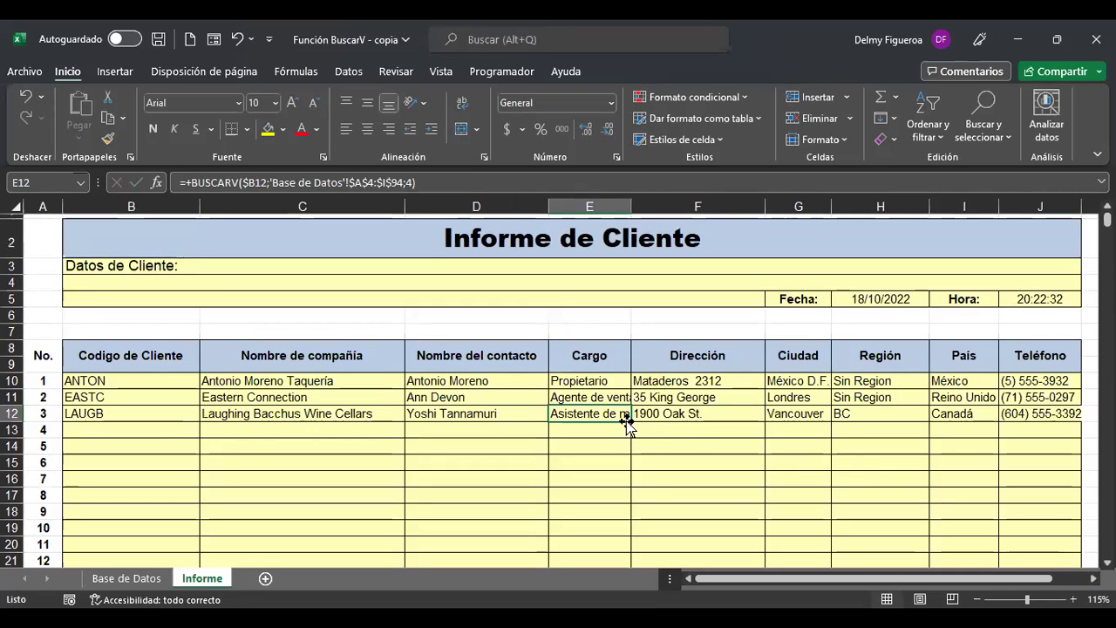
mouse_move(617, 429)
left_mouse_down()
mouse_move(1042, 418)
mouse_move(1083, 434)
mouse_move(1049, 435)
left_mouse_up()
left_click(614, 429)
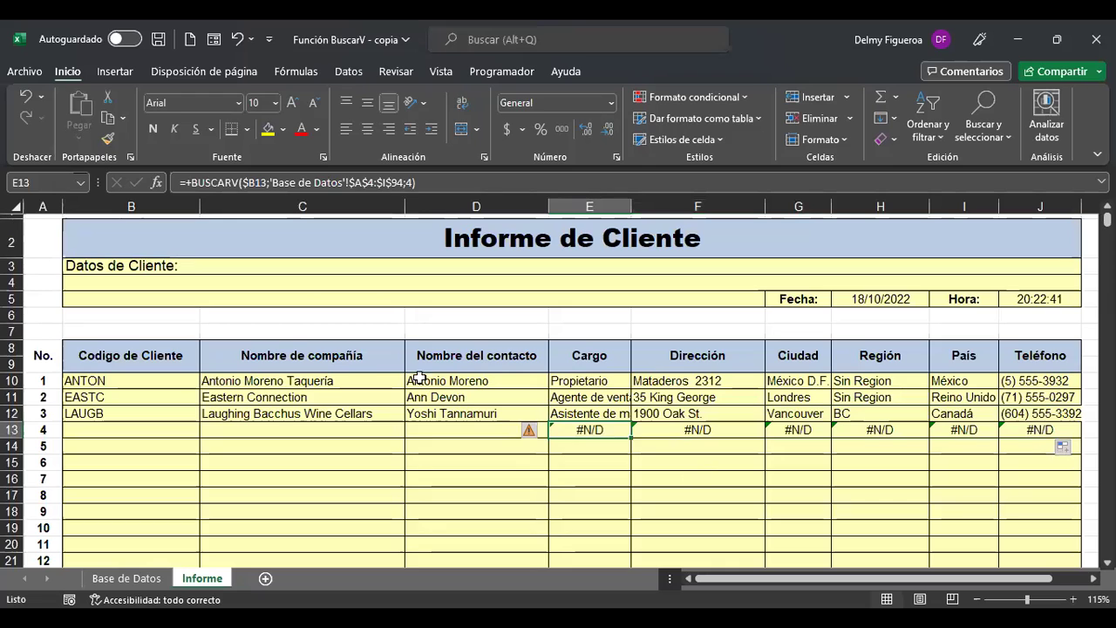
scroll(807, 446, "up", 1)
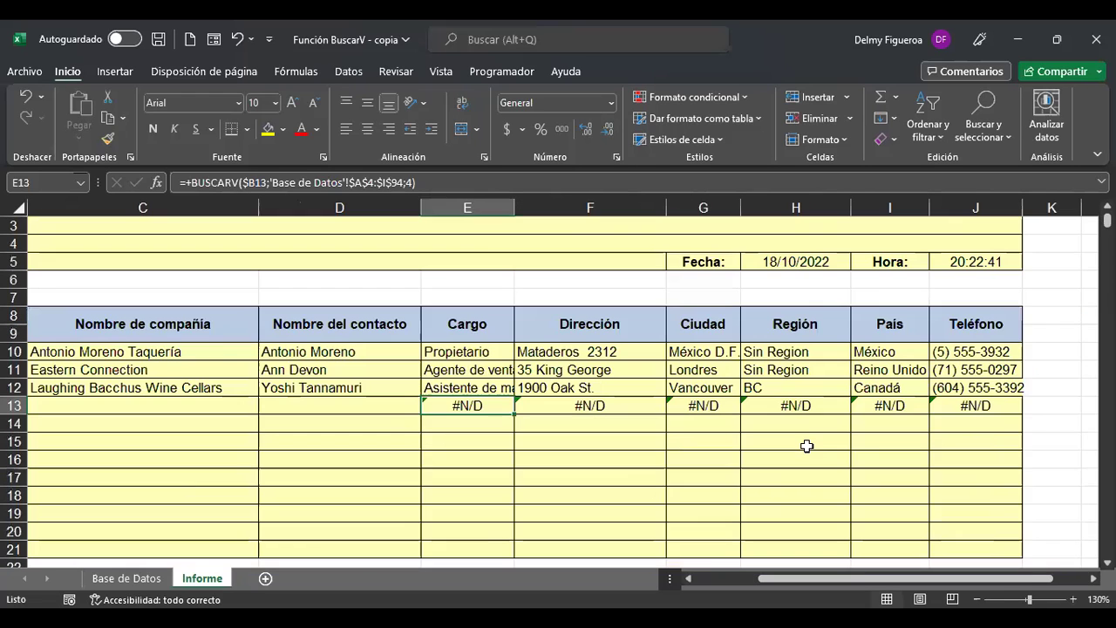
scroll(808, 445, "up", 1)
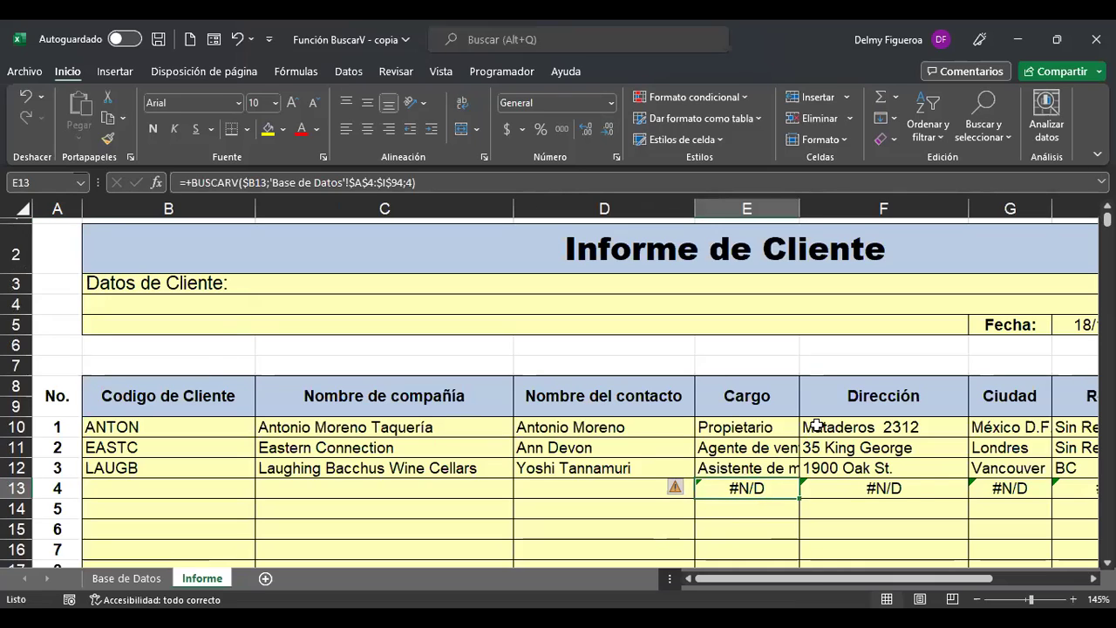
Rewrite E13 as =SI.ERROR(BUSCARV($B13;'Base de Datos'!$A$4:$I$94;4);" ").
double_click(731, 493)
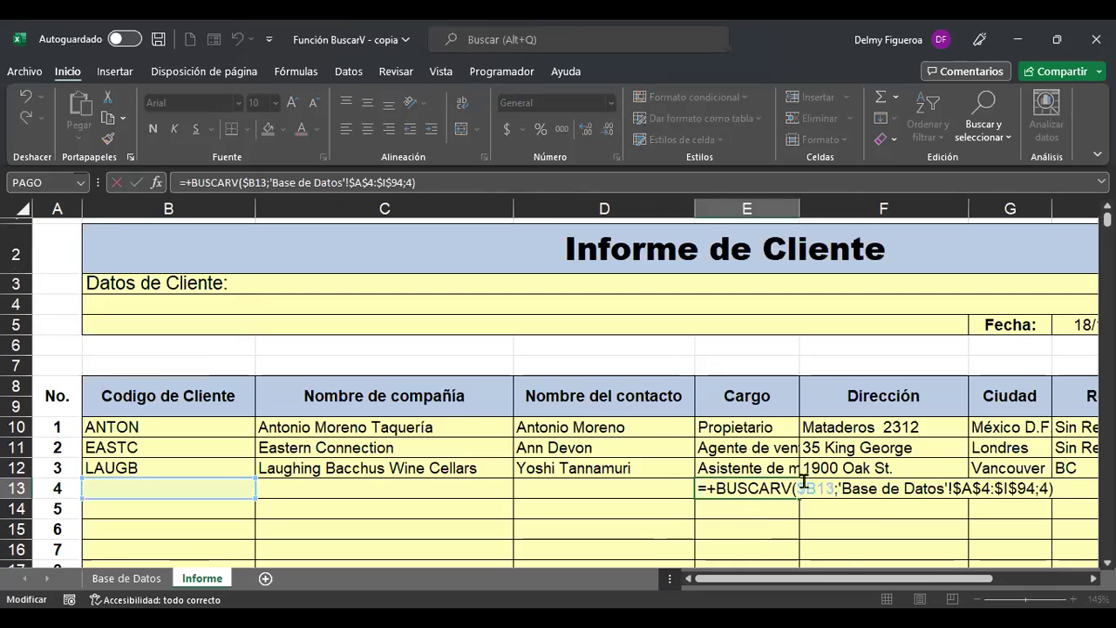
key("BackSpace")
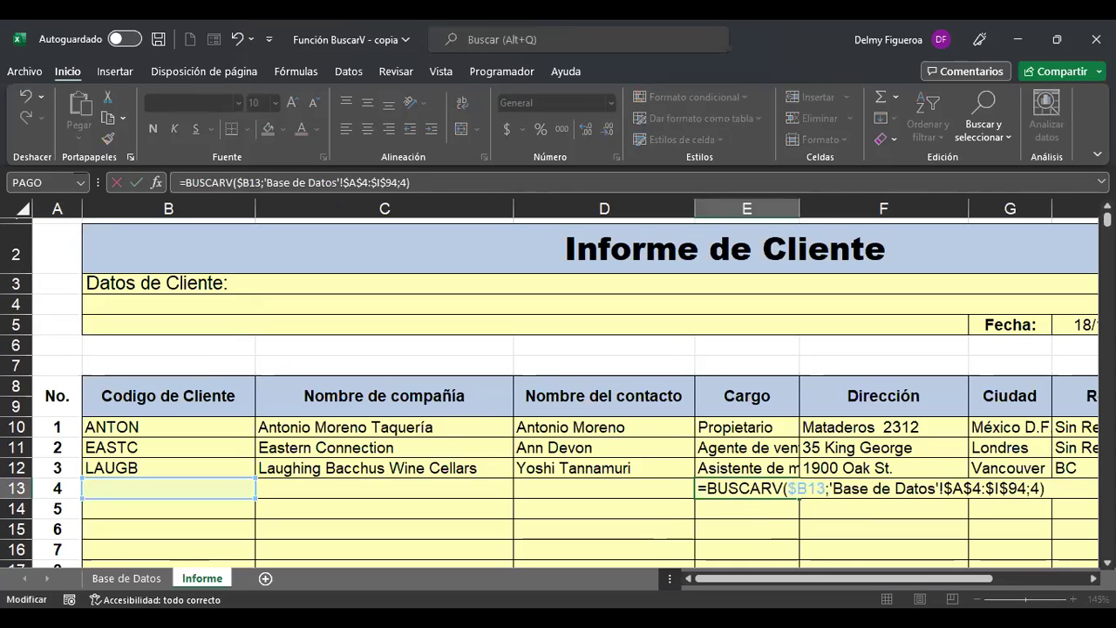
type("SI.EROR")
key("BackSpace")
key("BackSpace")
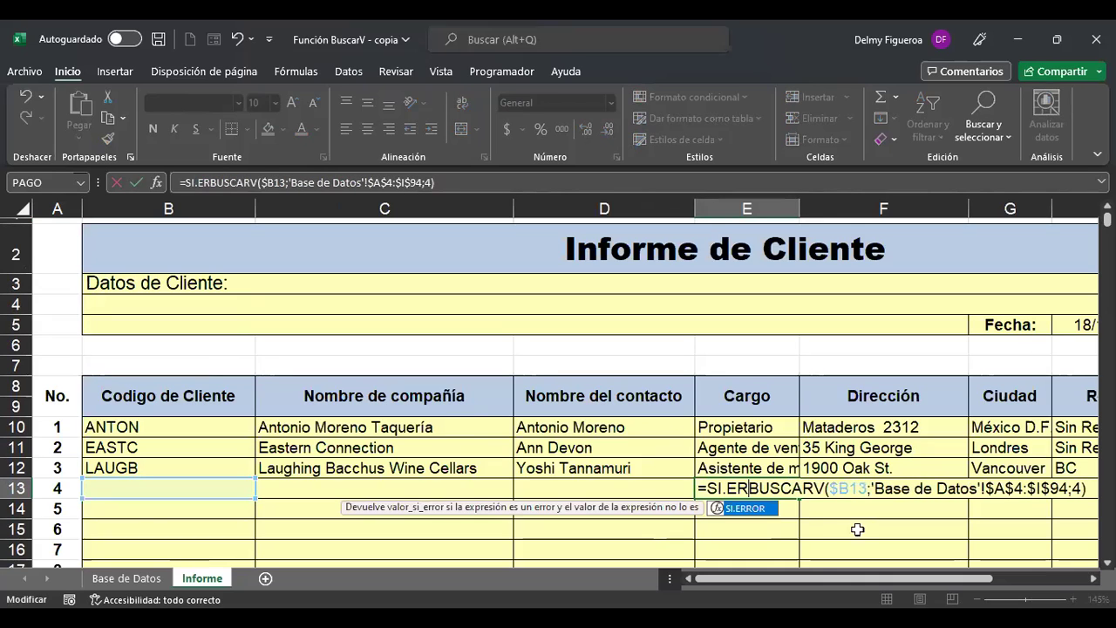
double_click(748, 507)
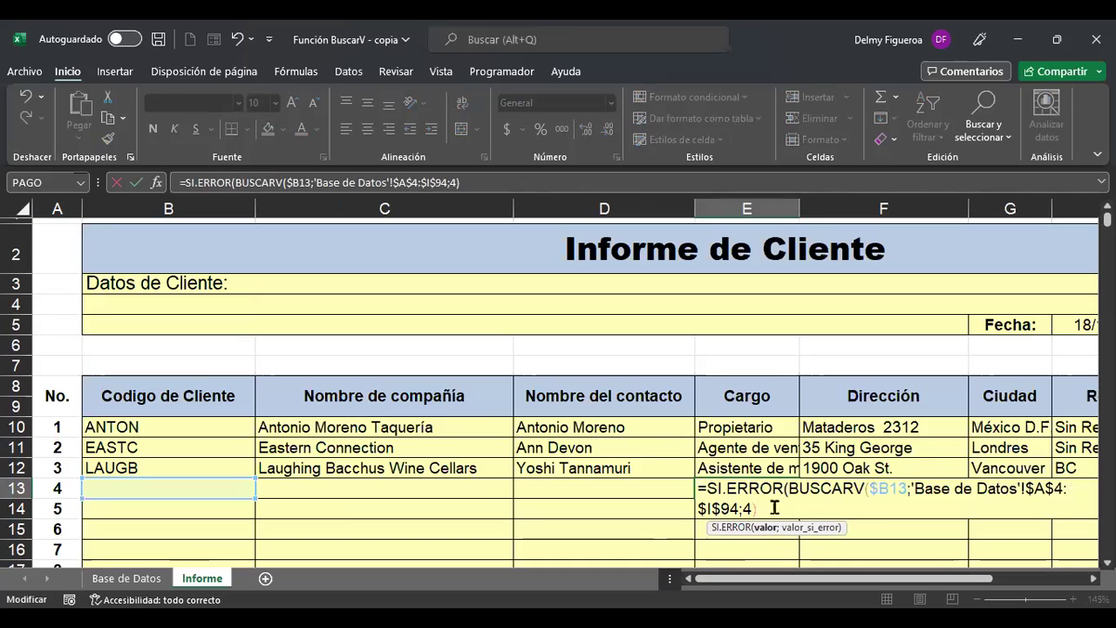
type(";")
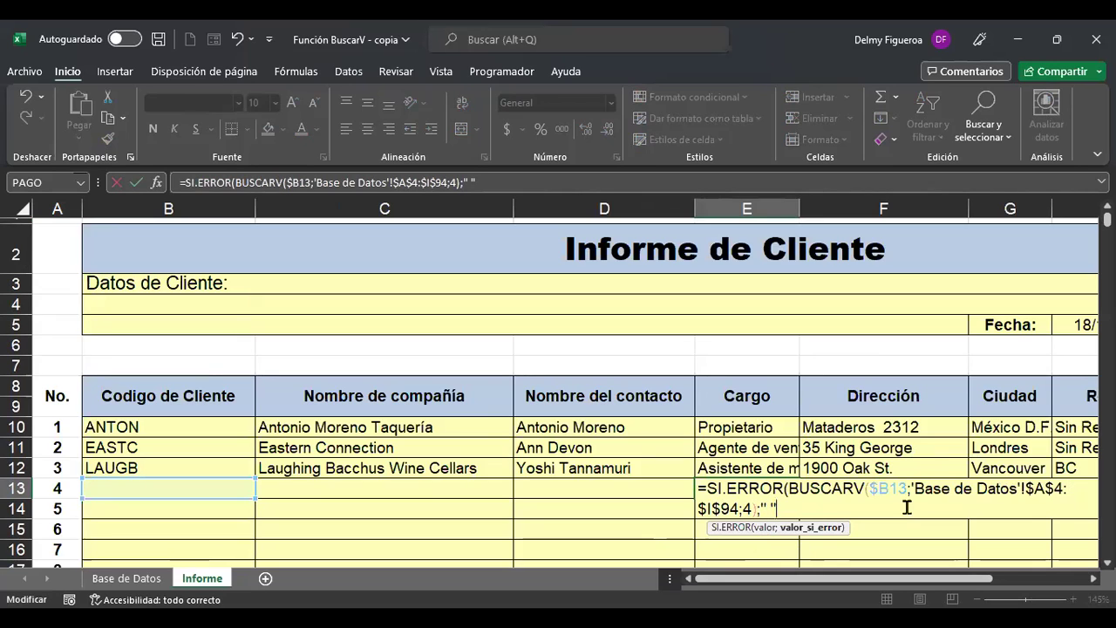
type(")")
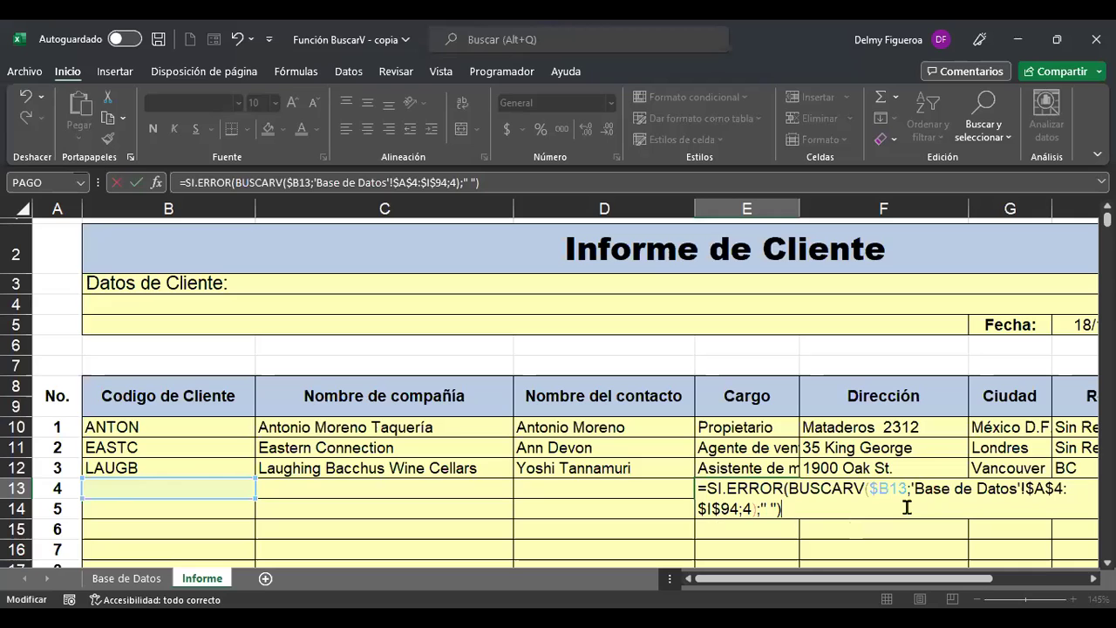
key("Tab")
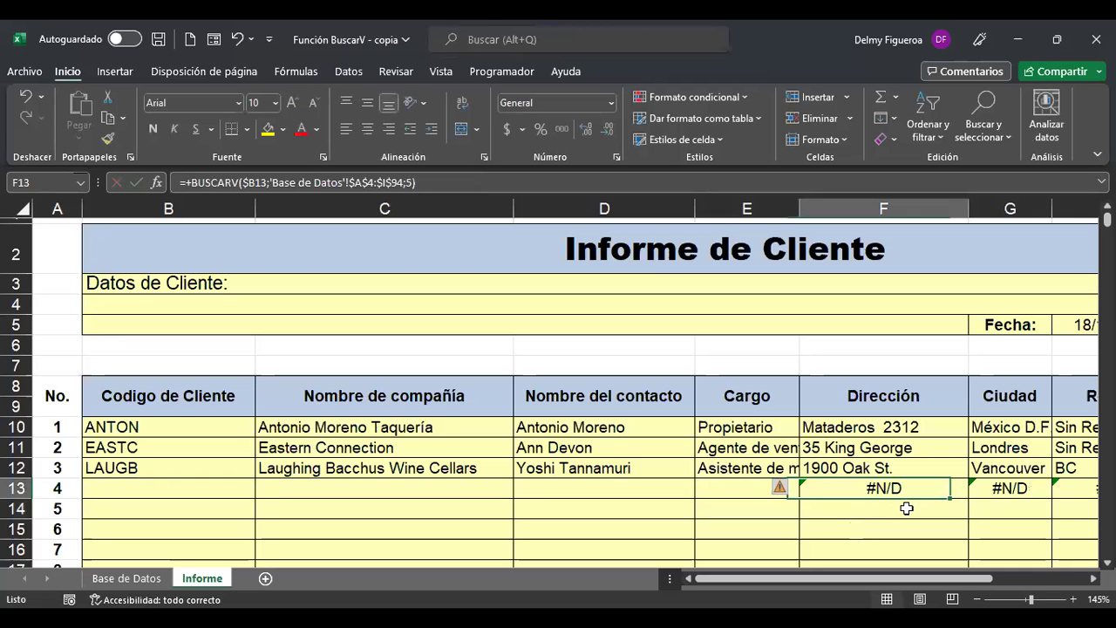
Wrap the F13 Dirección lookup in SI.ERROR(...;" ") so it shows a blank.
key("F2")
key("Home")
key("Right")
key("Delete")
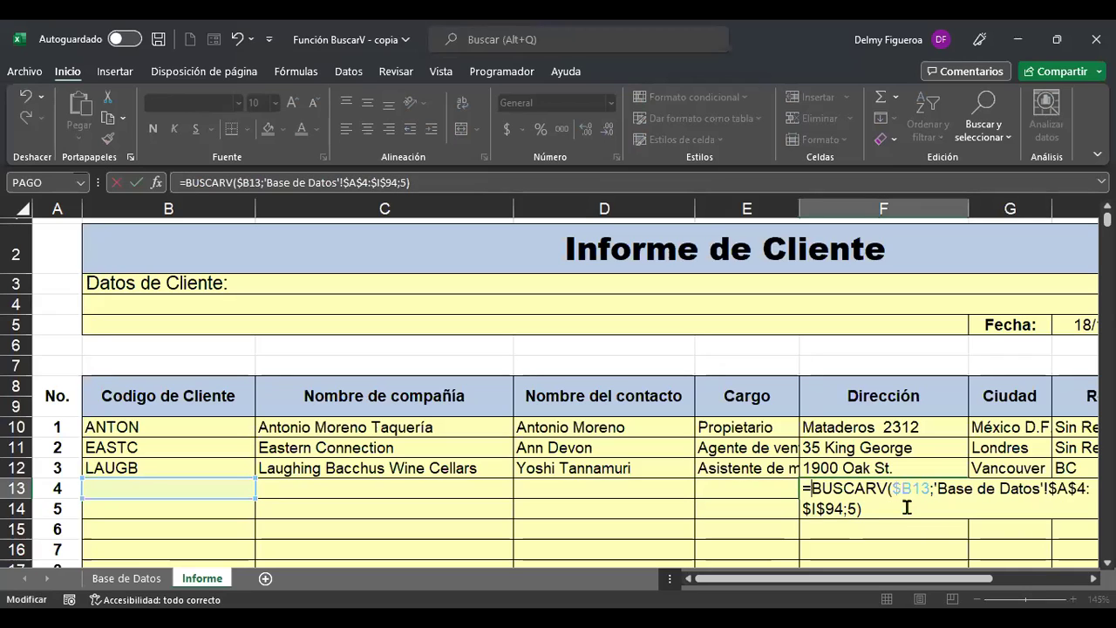
type("SI.ER")
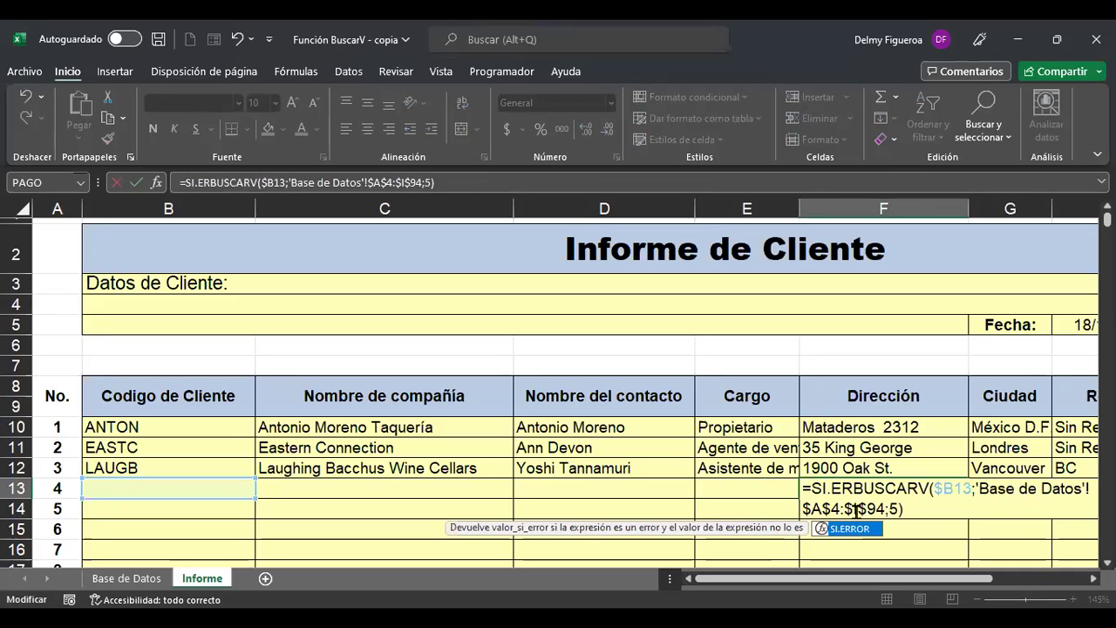
double_click(852, 529)
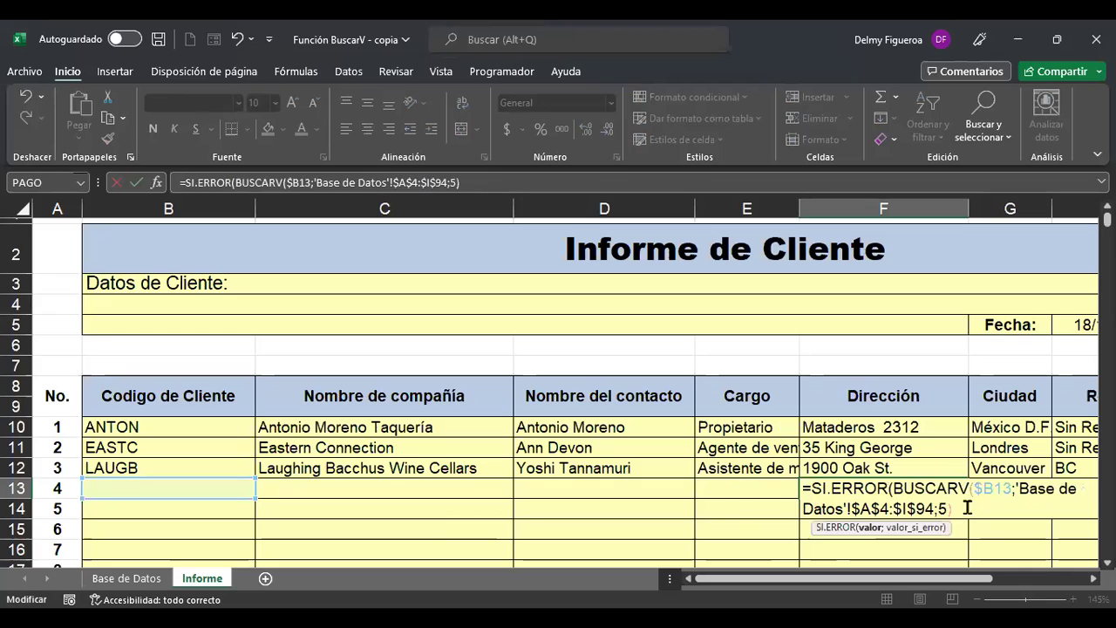
type(";")
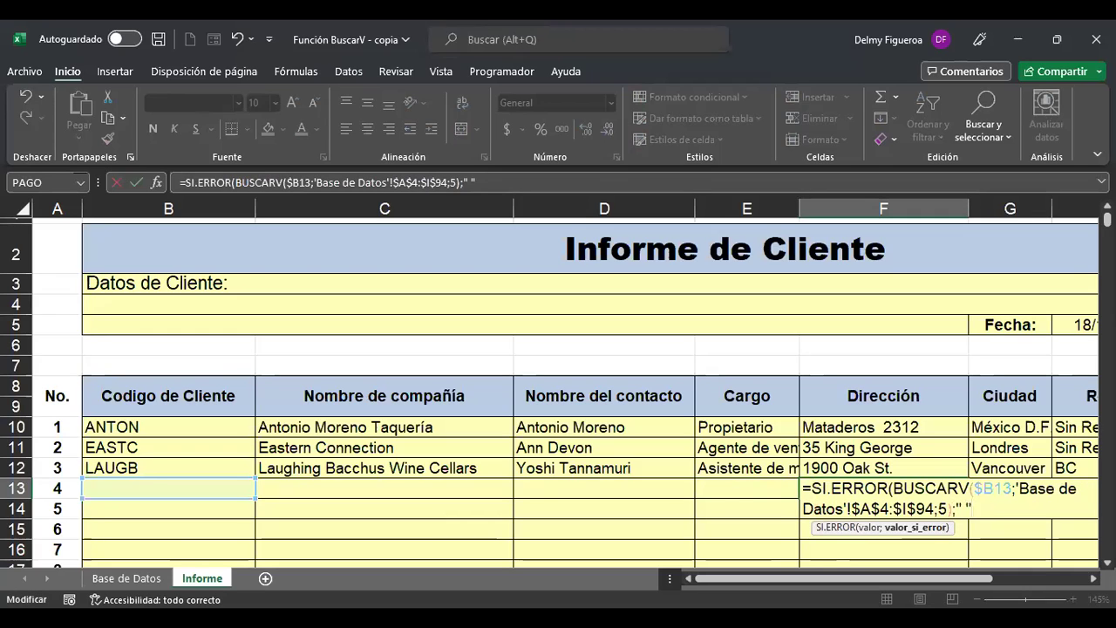
key("Tab")
Wrap the G13 Ciudad lookup in SI.ERROR(...;" ") as well.
key("Right")
key("Right")
key("Right")
key("Right")
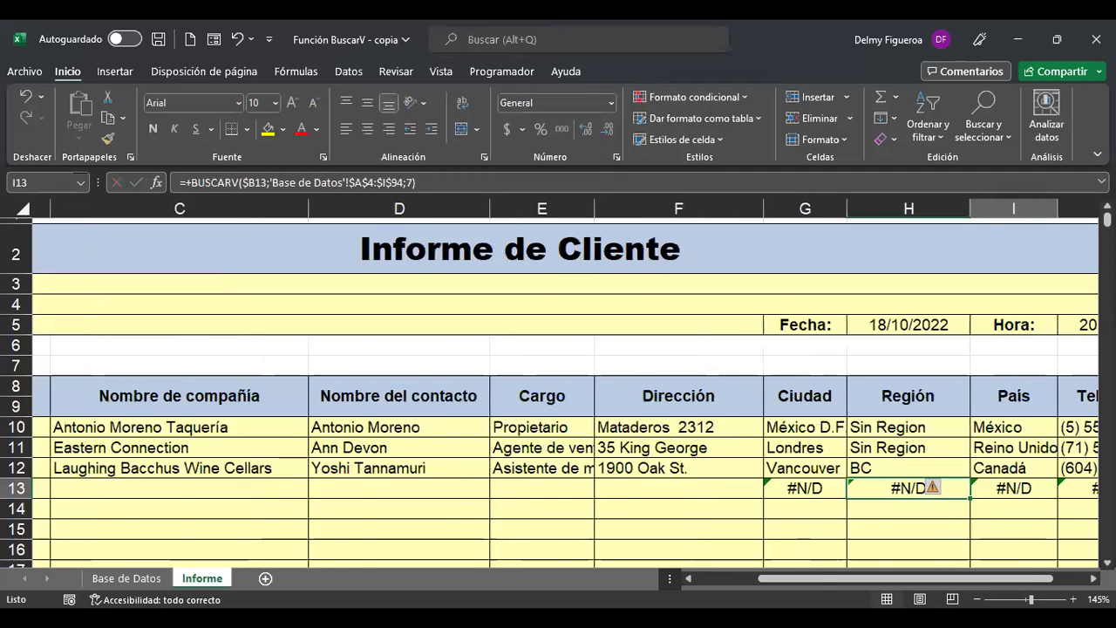
key("Left")
key("Left")
left_click(528, 489)
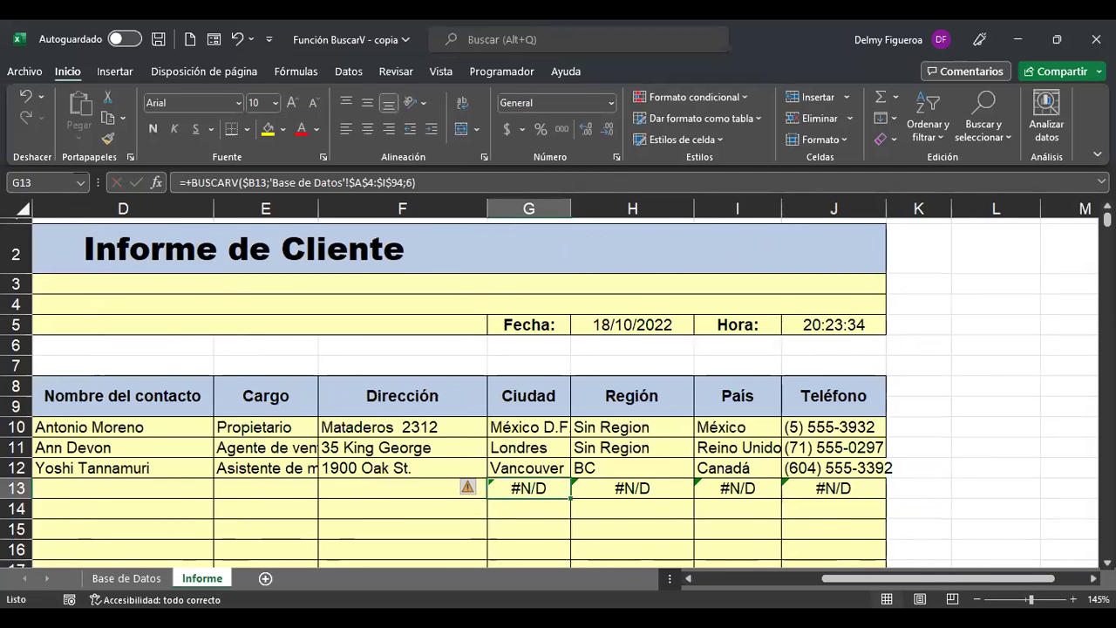
key("F2")
key("Delete")
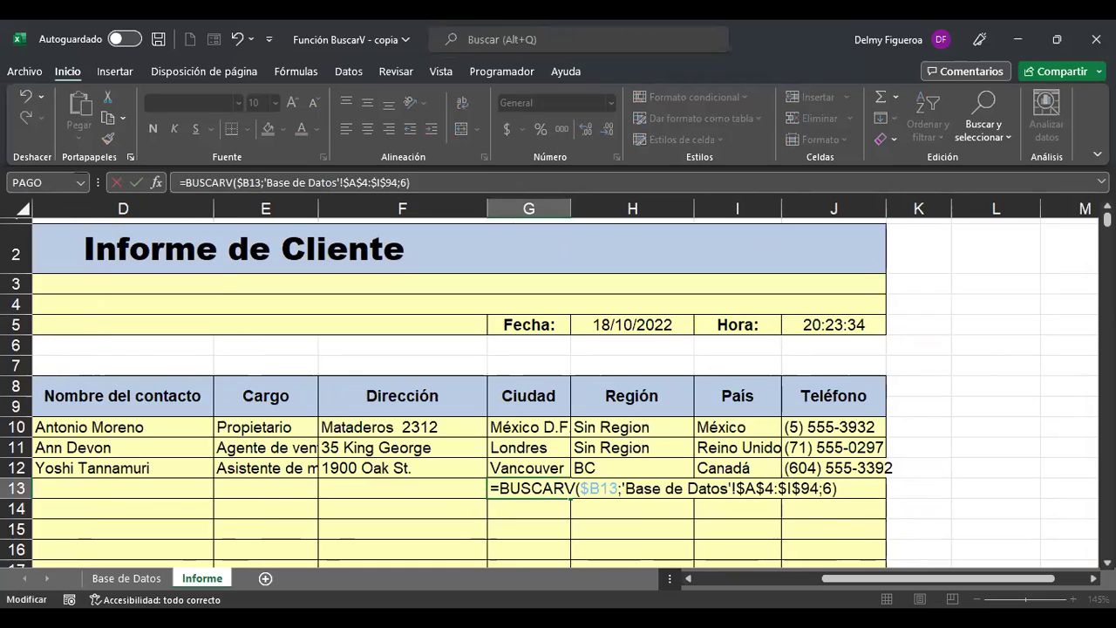
type("SI.ERRO")
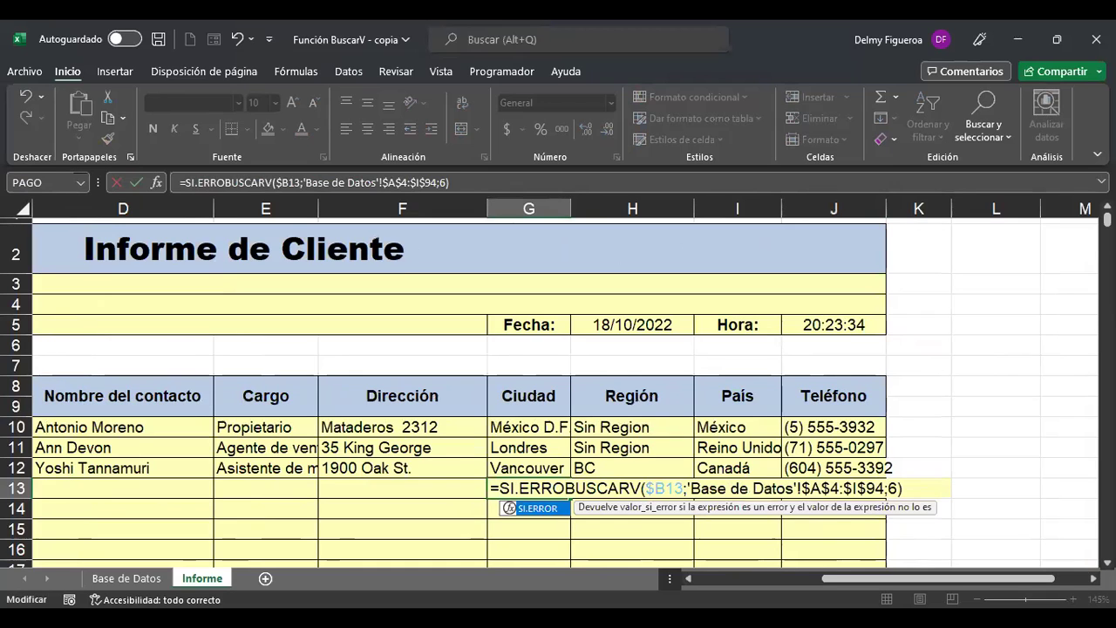
double_click(559, 510)
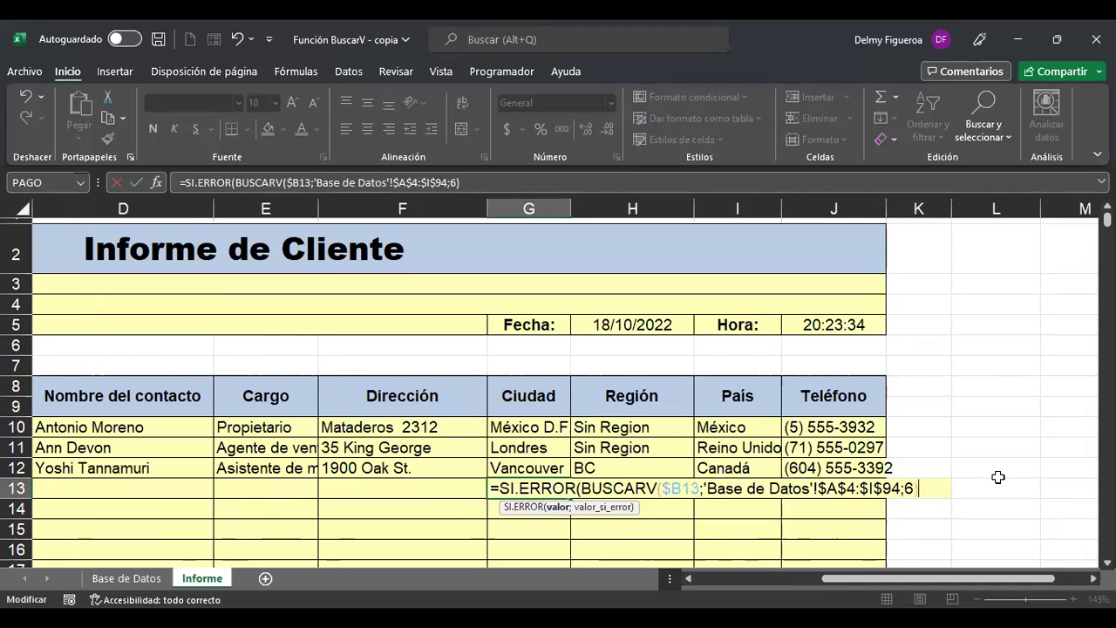
type(";")
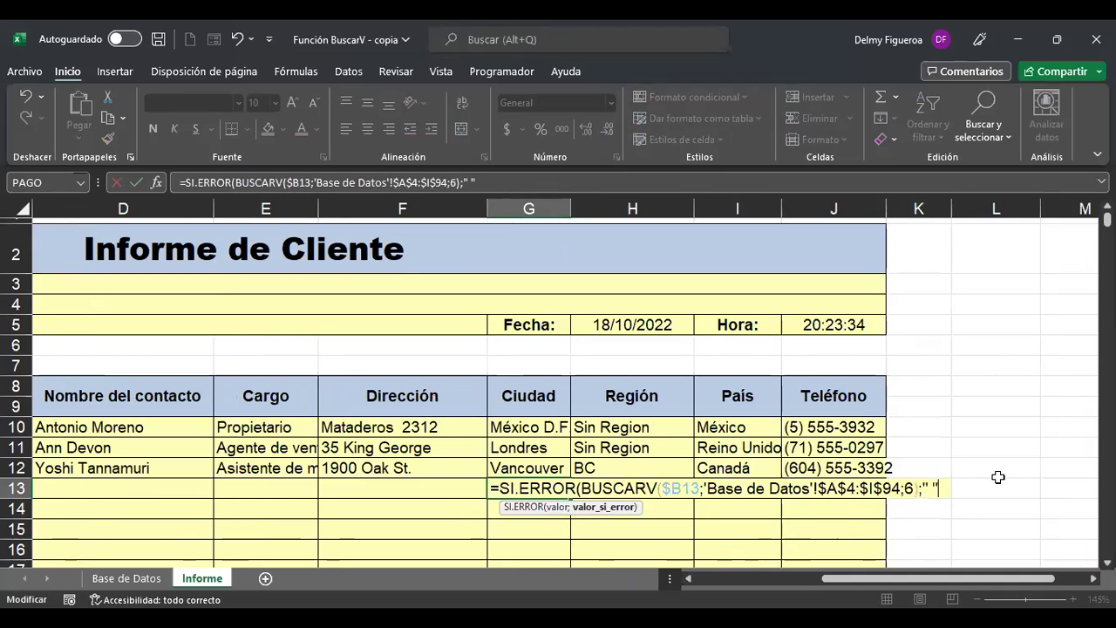
key("Return")
Fill G13's SI.ERROR formula right to J13 and review the row 13 formulas.
key("Up")
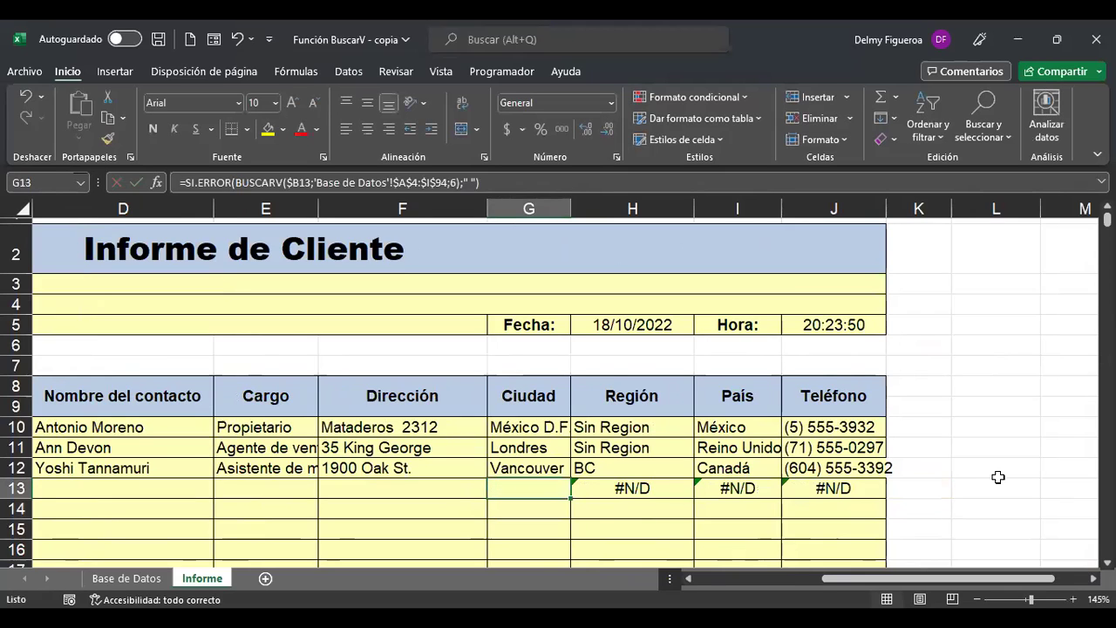
key("Right")
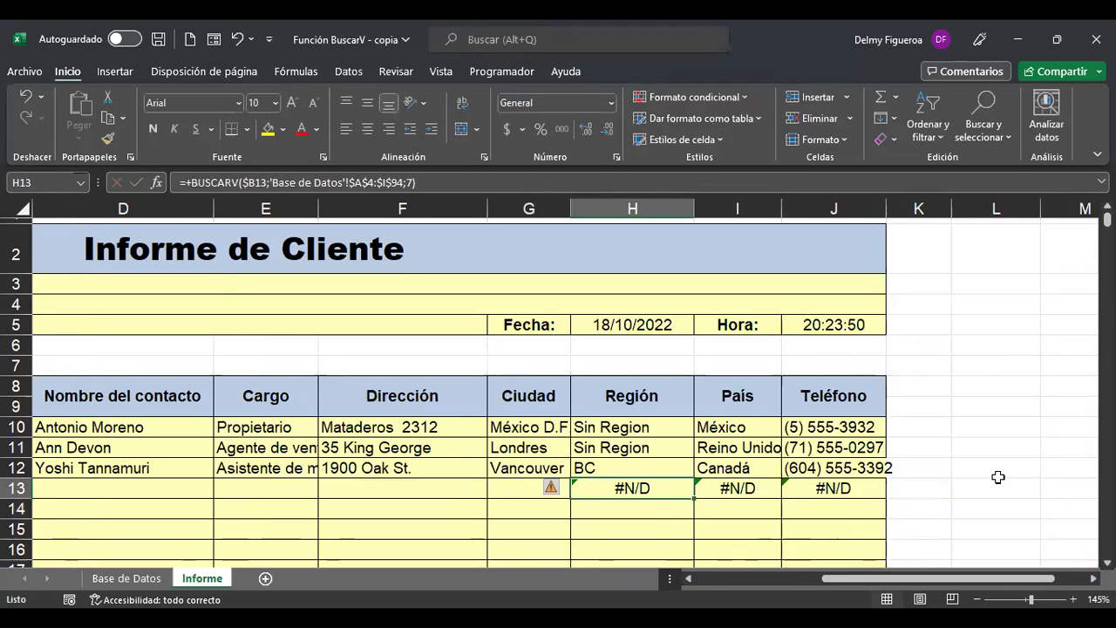
key("Left")
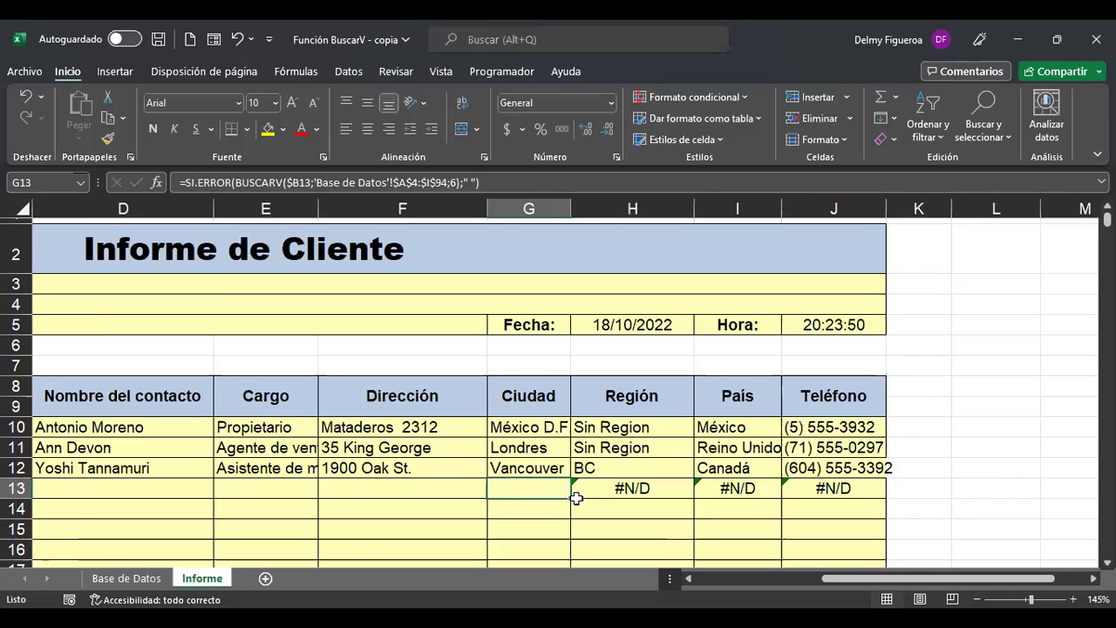
left_click_drag(569, 501, 878, 500)
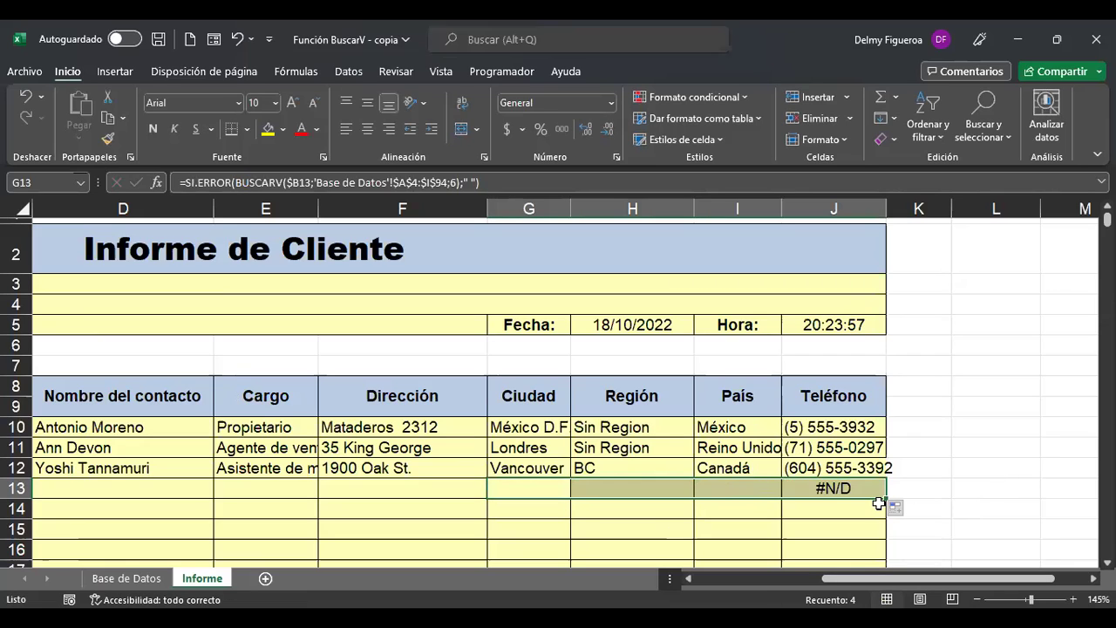
left_click(541, 491)
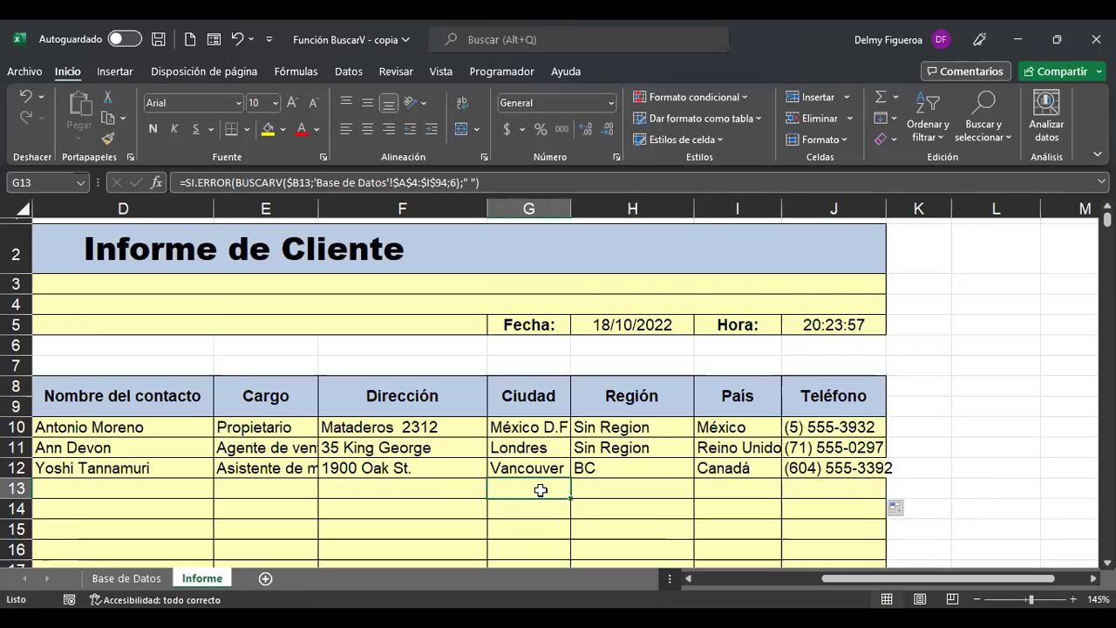
left_click(451, 487)
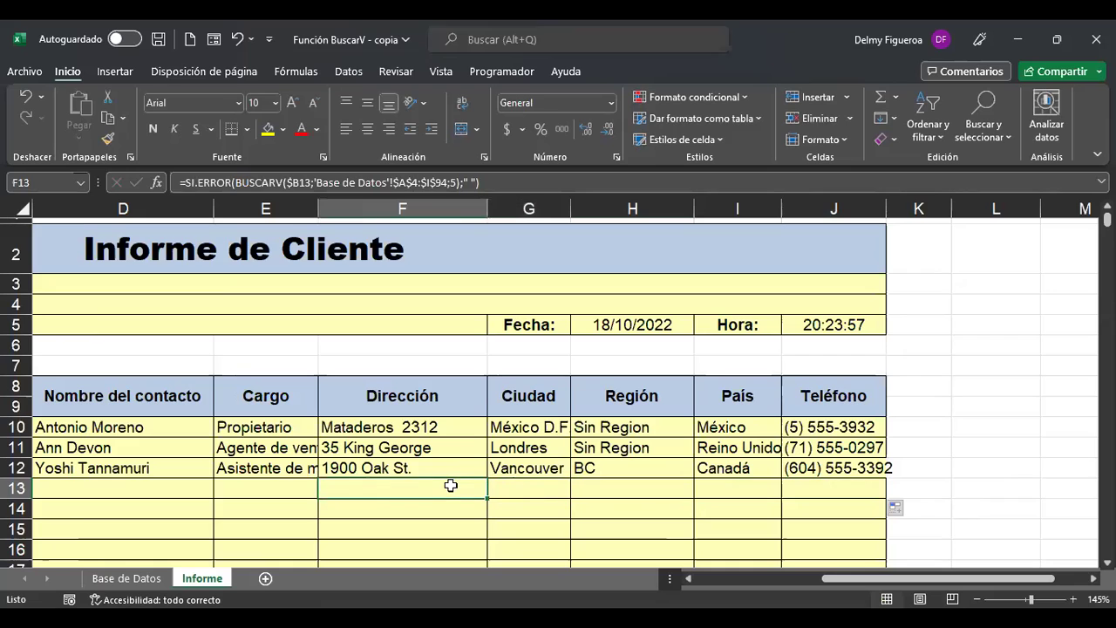
left_click(525, 490)
left_click(608, 485)
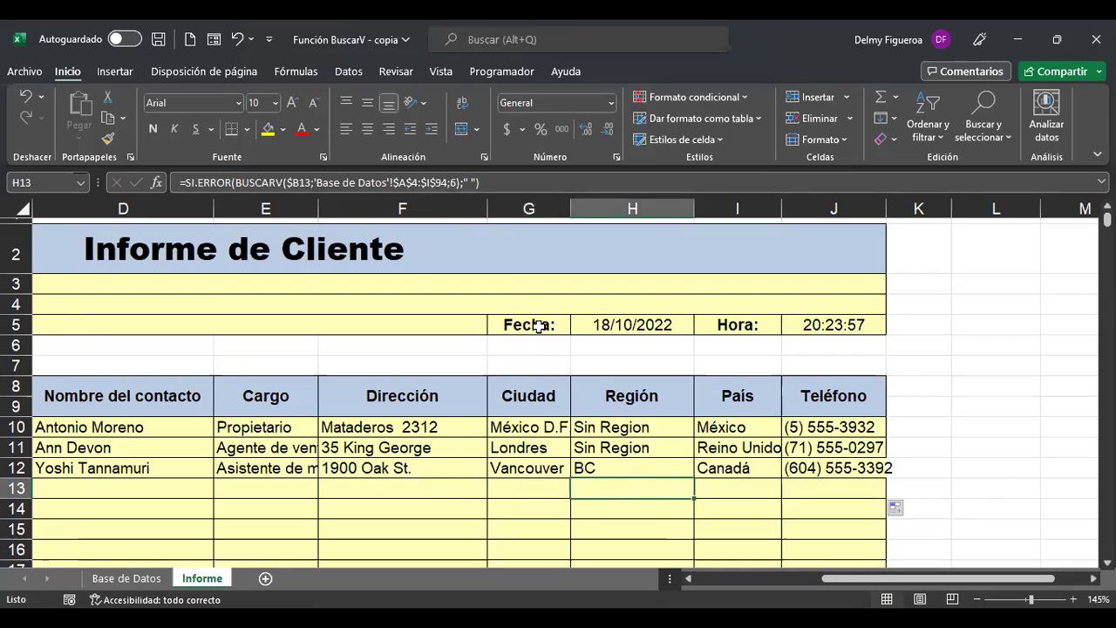
Change the column index to 7 in H13 (Región) and 8 in I13 (País).
left_click(453, 190)
key("BackSpace")
type("7")
key("Tab")
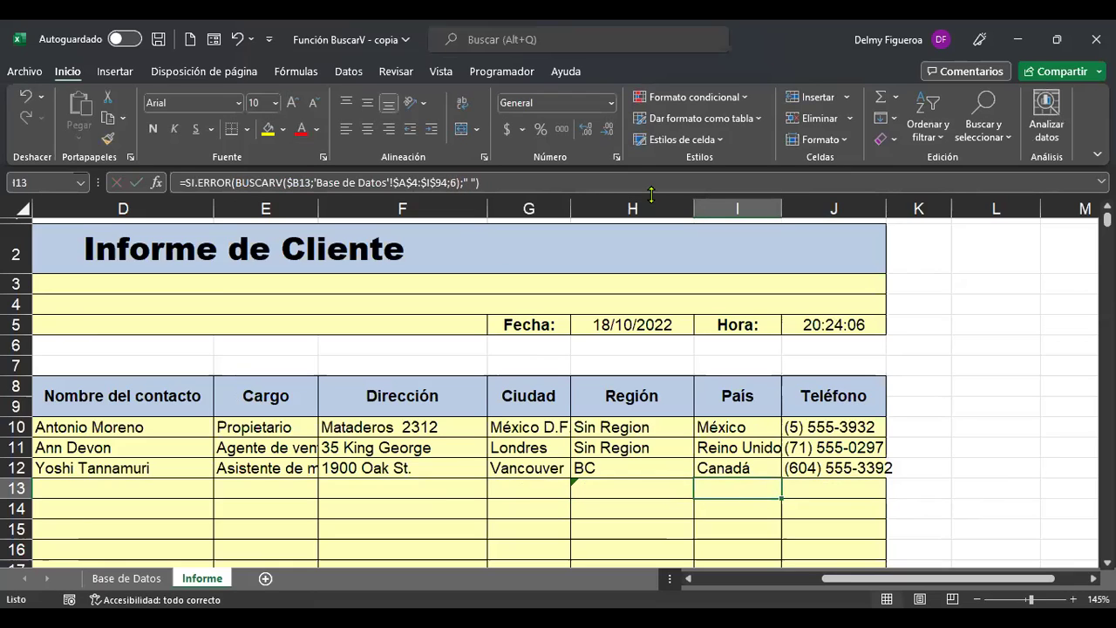
key("F2")
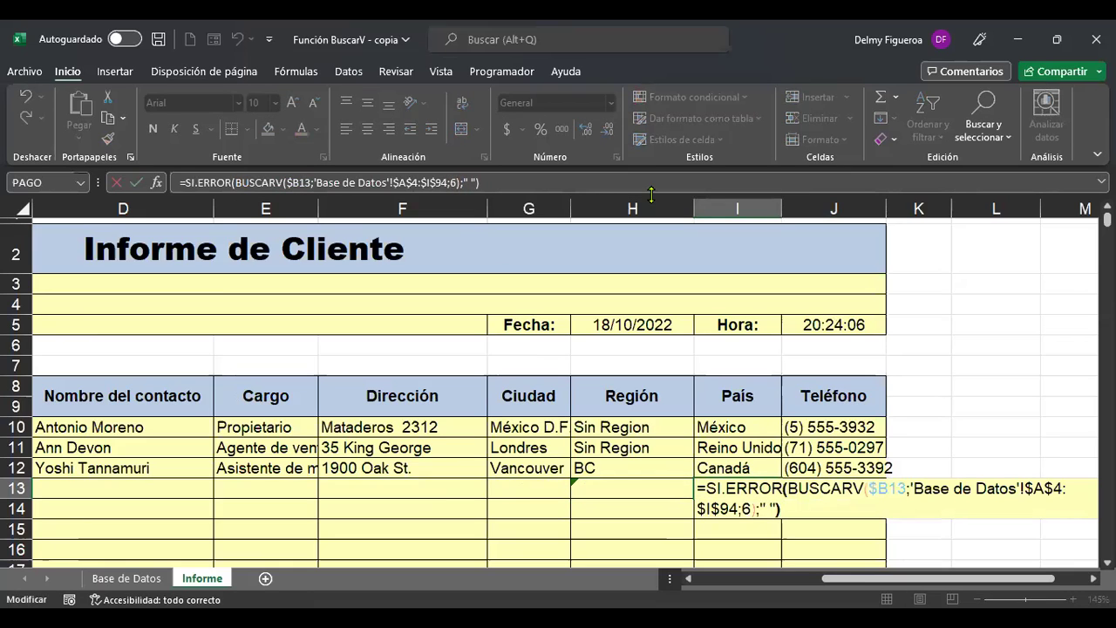
key("Left")
key("Left")
key("Left")
key("Left")
key("Left")
key("Left")
key("BackSpace")
type("8")
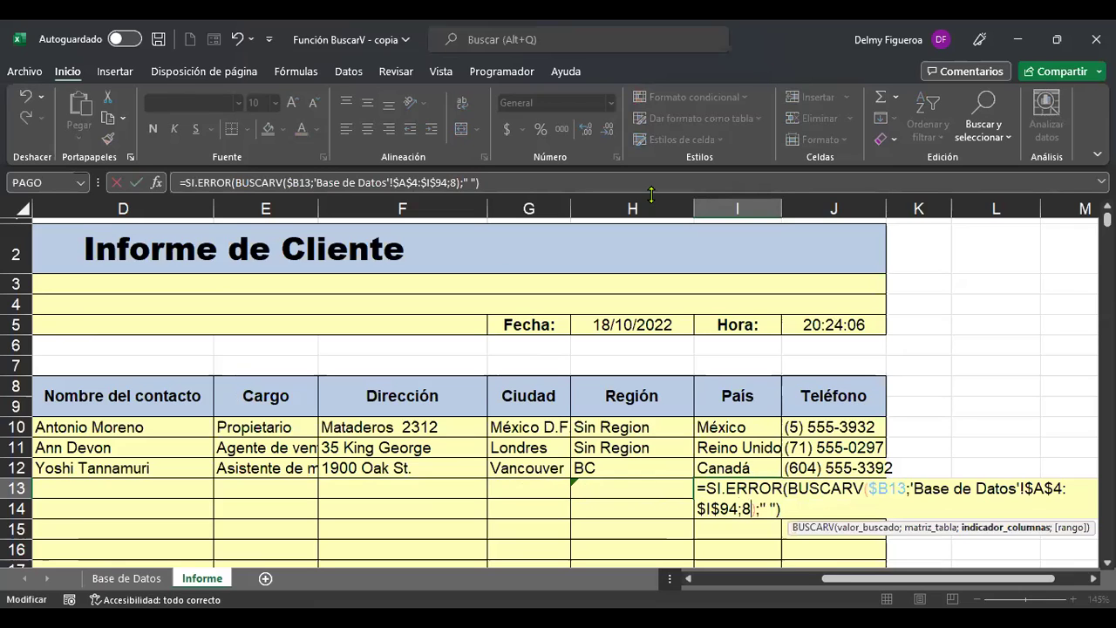
key("Tab")
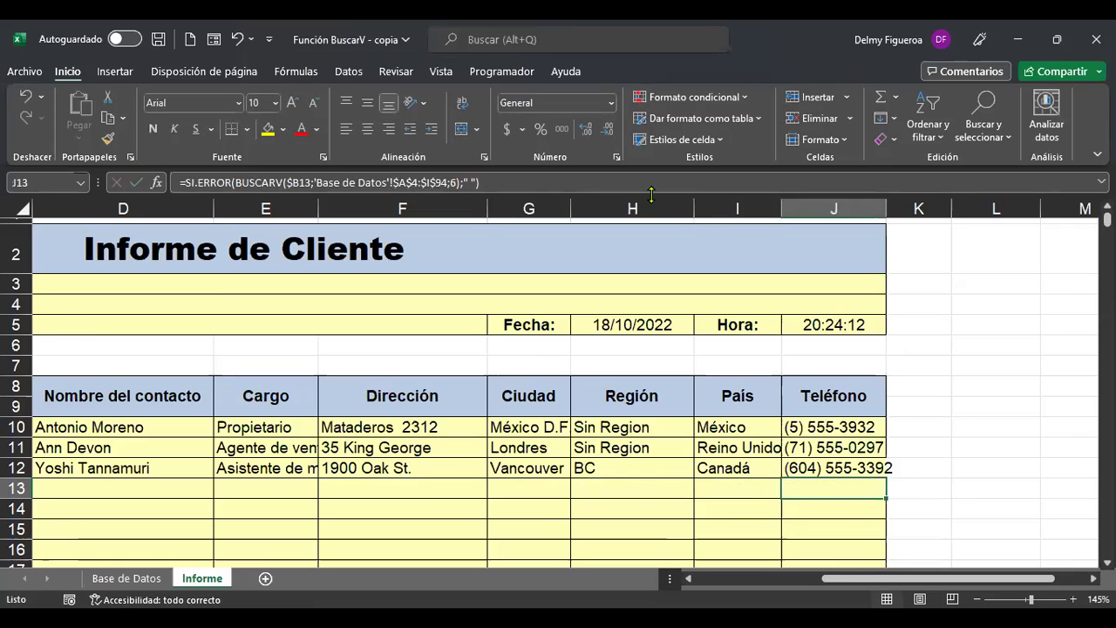
Check J13's Teléfono column index and leave it unchanged.
key("F2")
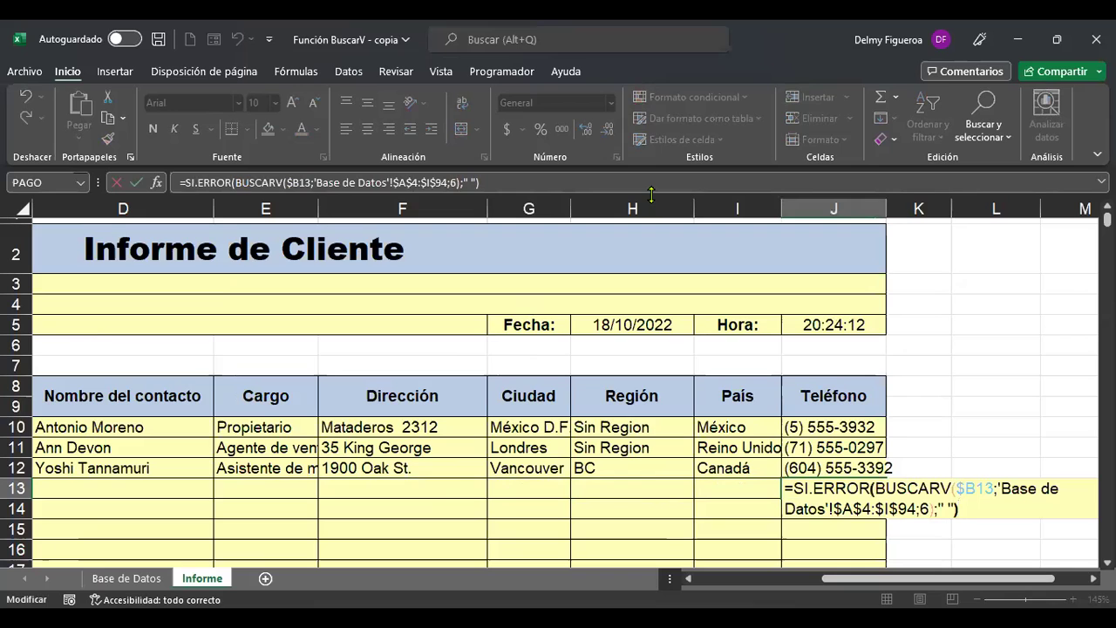
key("Left")
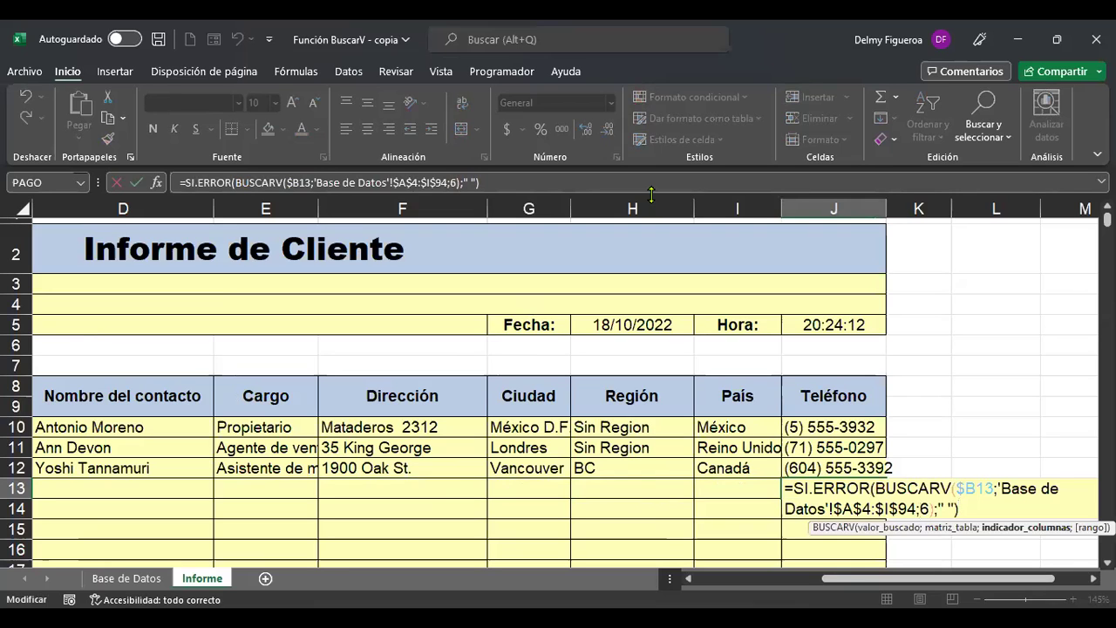
key("shift+Tab")
key("Left")
key("Left")
key("Left")
key("Left")
key("Left")
key("Left")
key("Left")
key("Left")
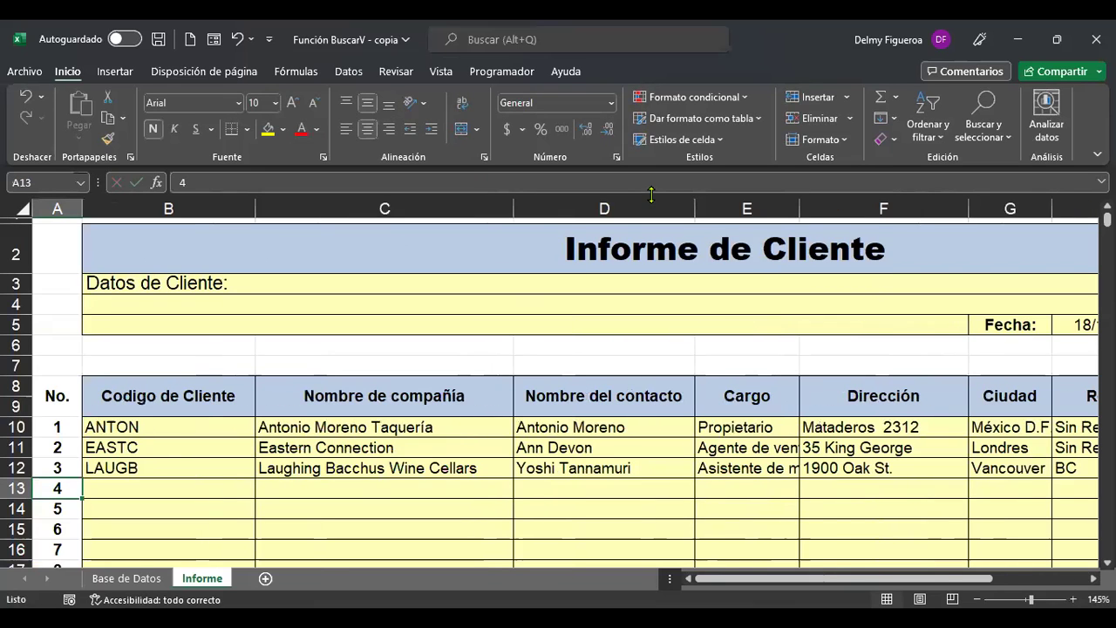
Look up code QUEDE on Base de Datos and enter it in B13 to pull Que Delícia's details.
key("Right")
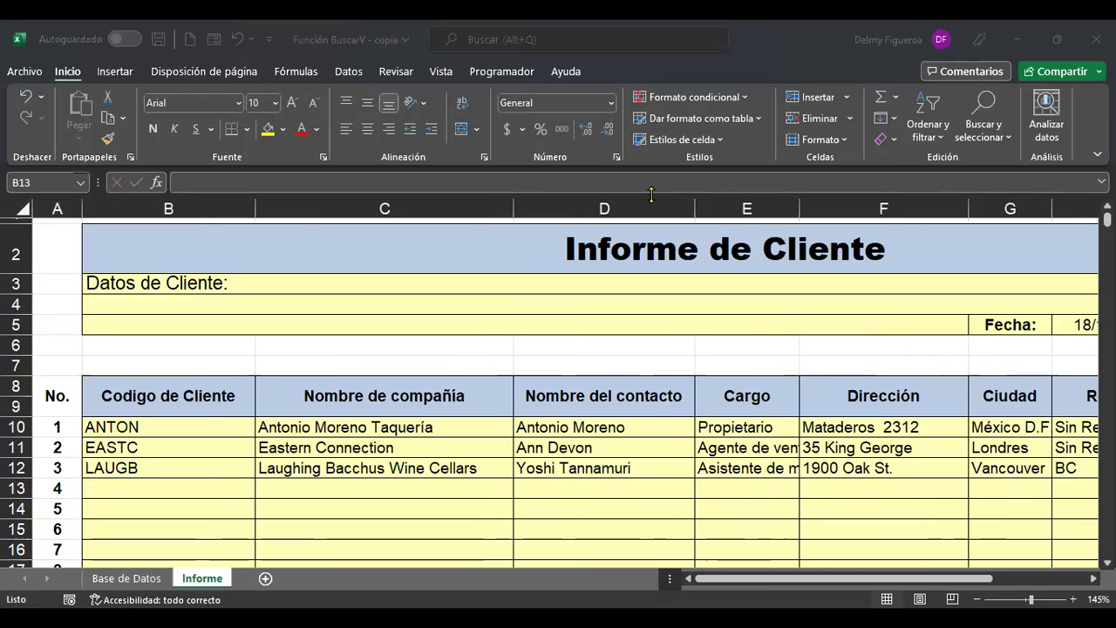
left_click(140, 579)
left_click(40, 469)
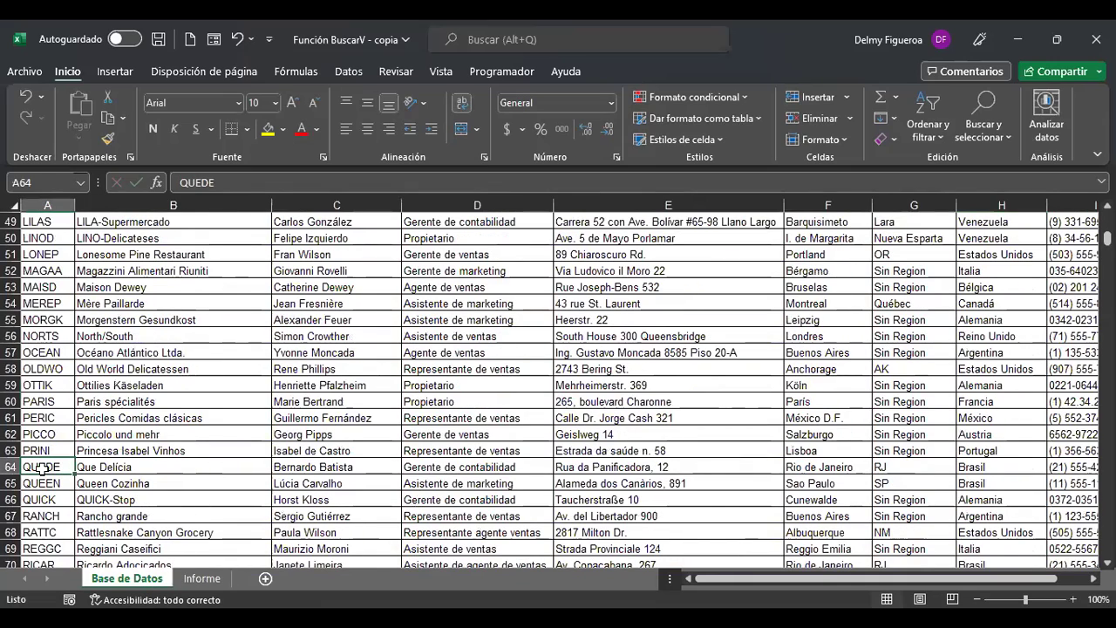
left_click(200, 579)
type("QUEDE")
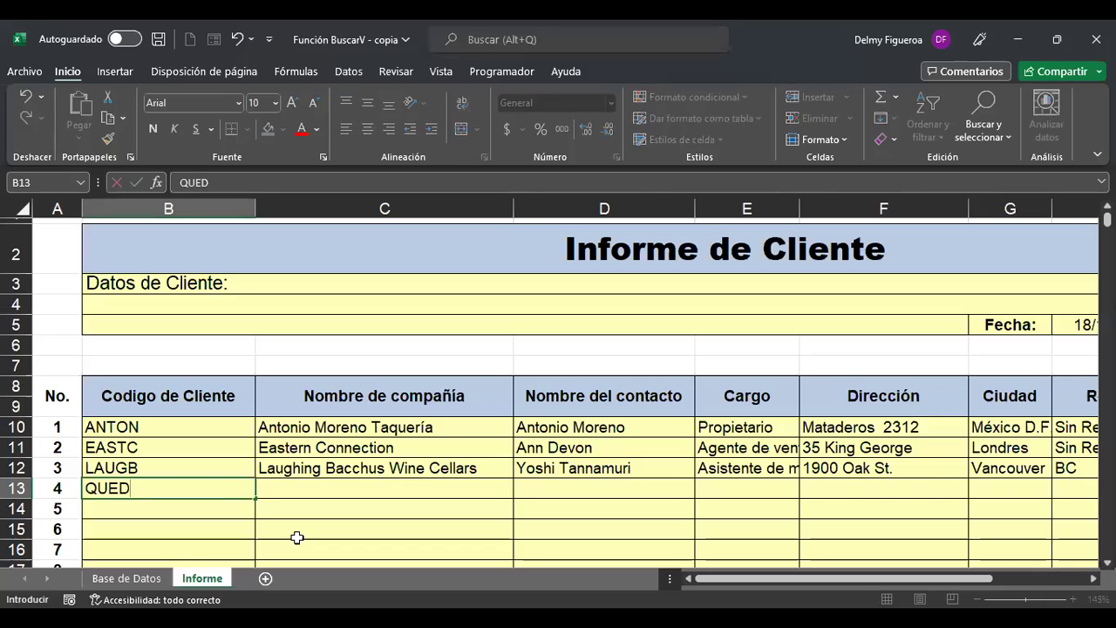
key("Return")
key("Up")
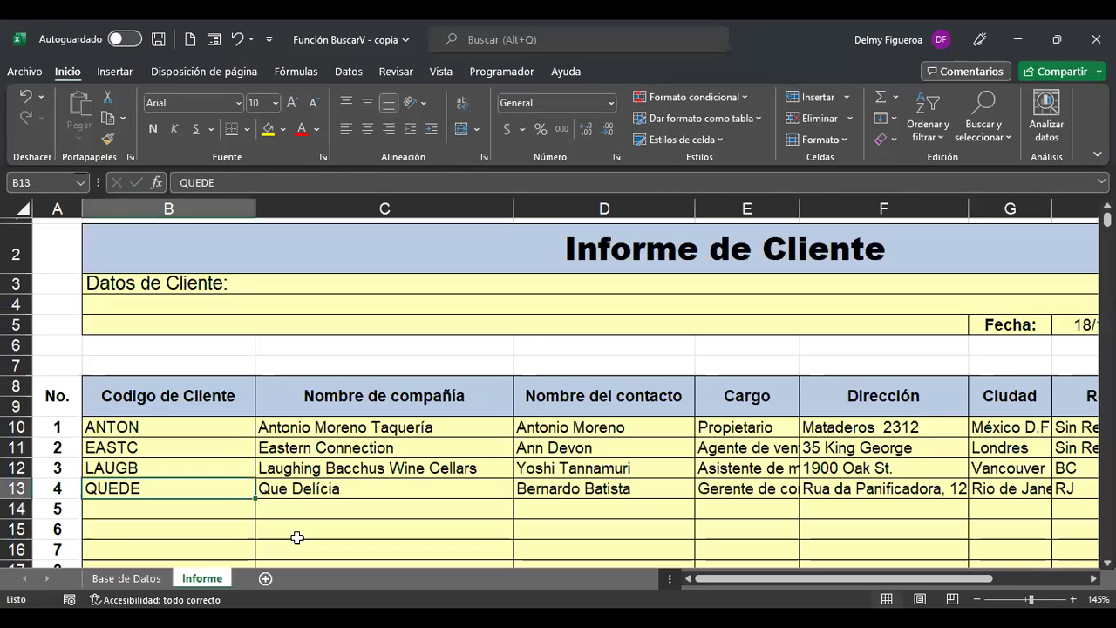
key("Right")
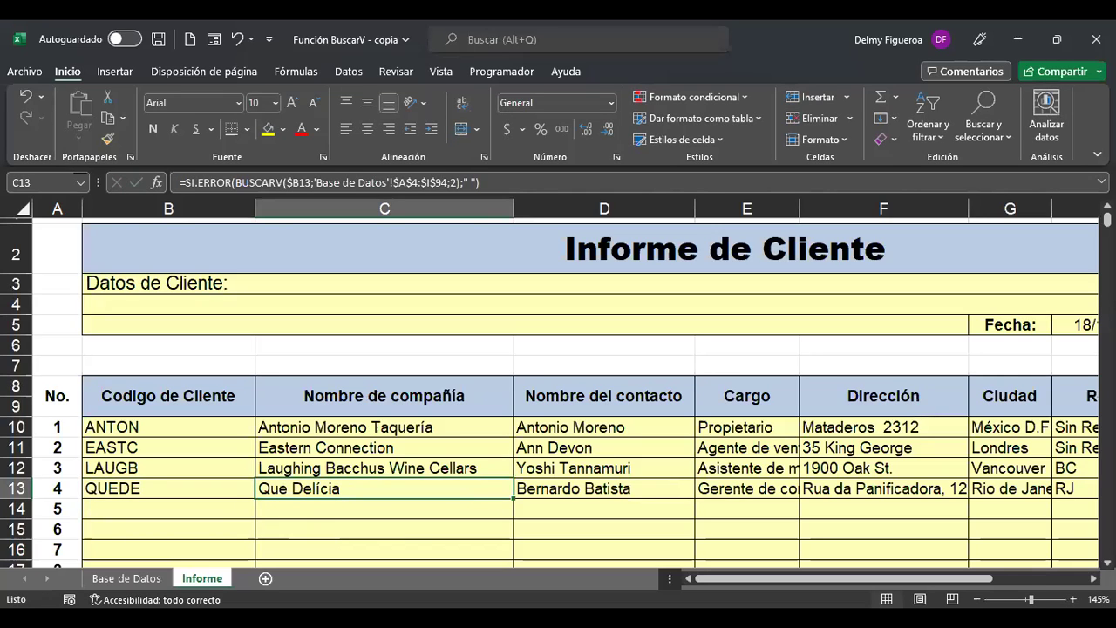
scroll(677, 429, "down", 2)
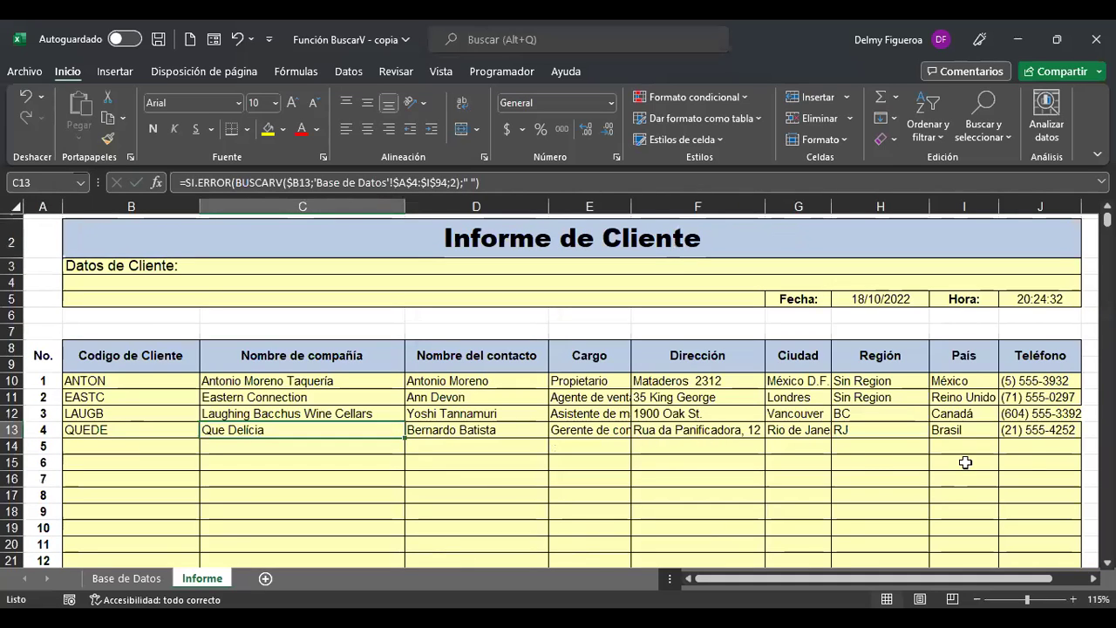
Fill the C13:J13 SI.ERROR lookups down through row 21.
left_click(1014, 428, "shift")
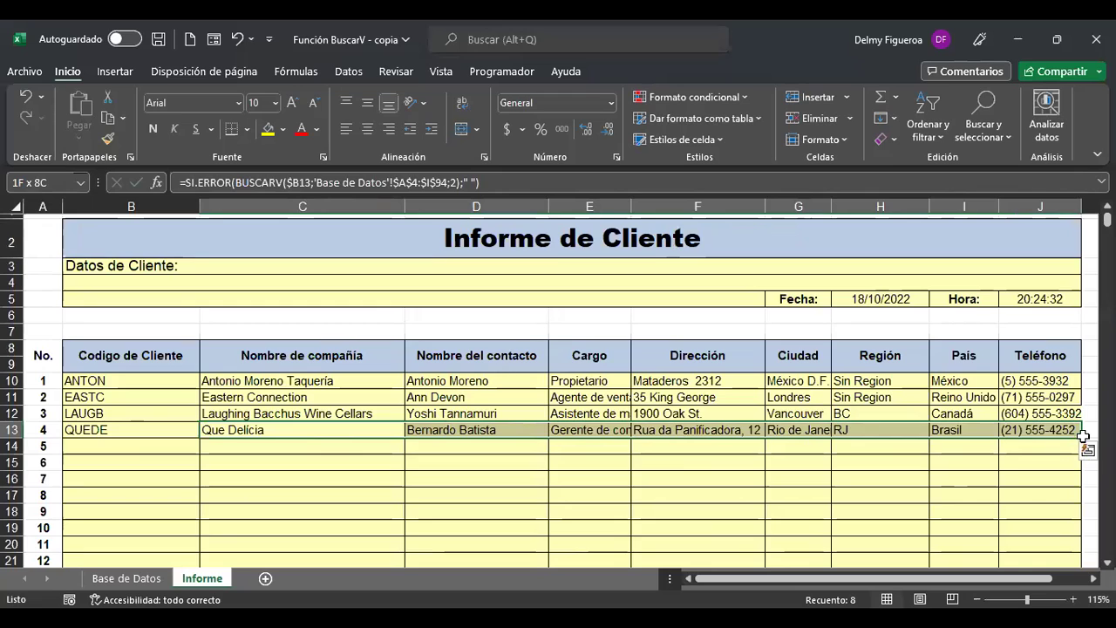
scroll(1083, 396, "down", 1)
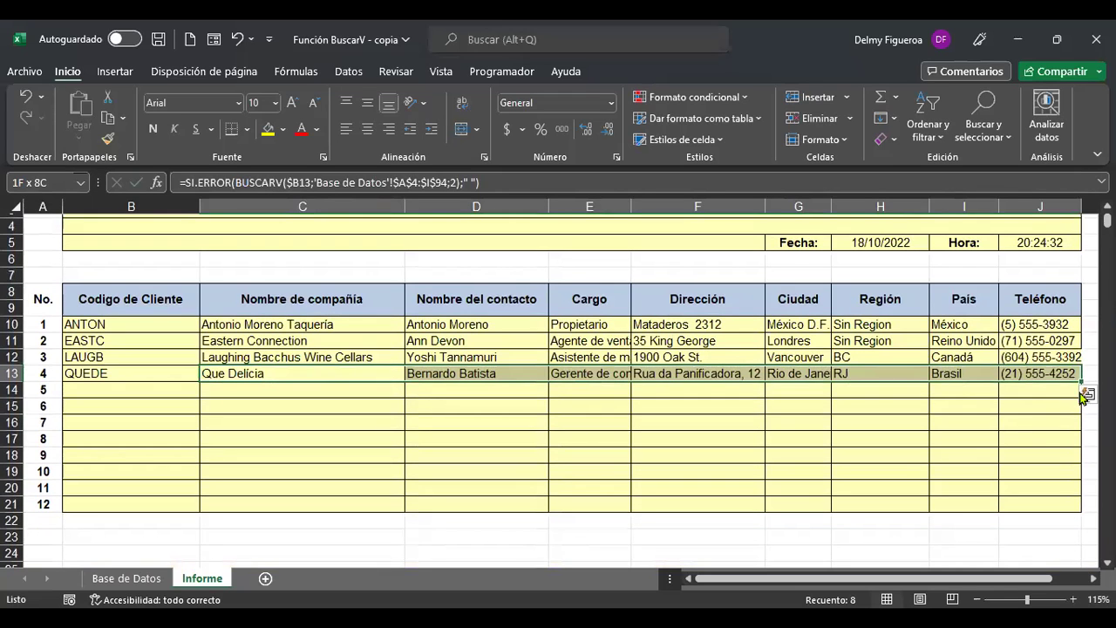
left_click_drag(1080, 381, 1054, 507)
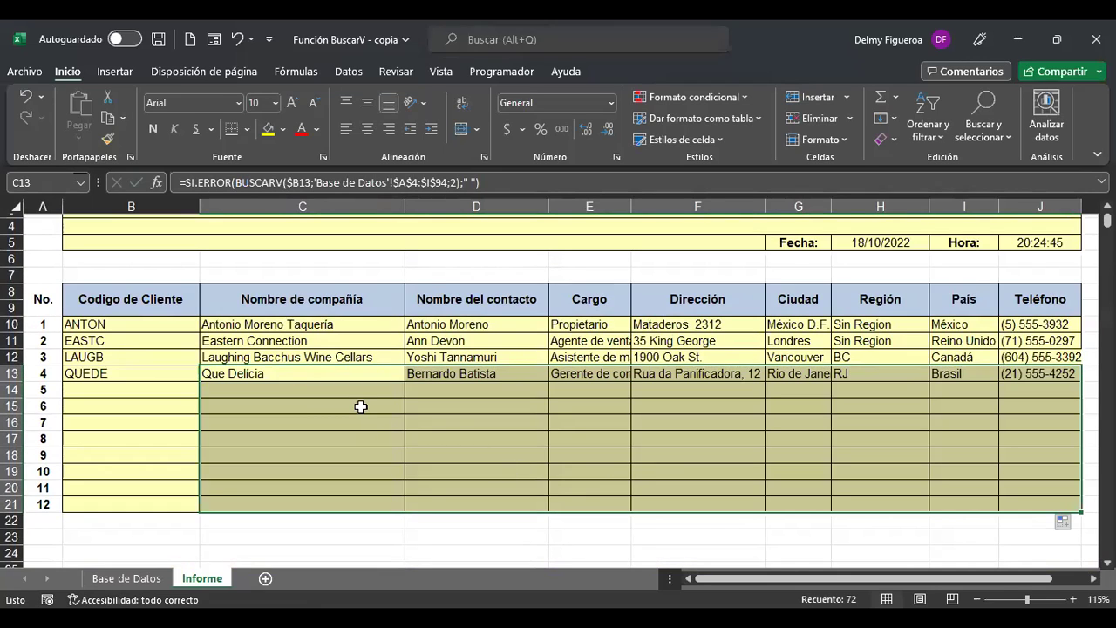
left_click(151, 393)
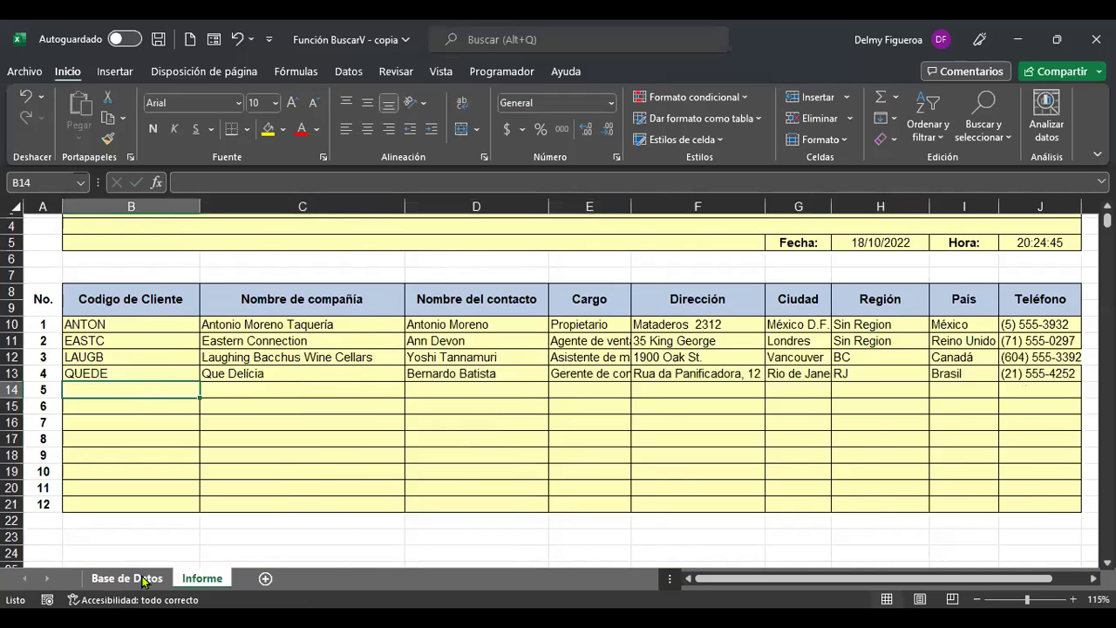
Enter customer code SAVEA in B14 after finding it on Base de Datos.
left_click(127, 578)
scroll(54, 480, "down", 3)
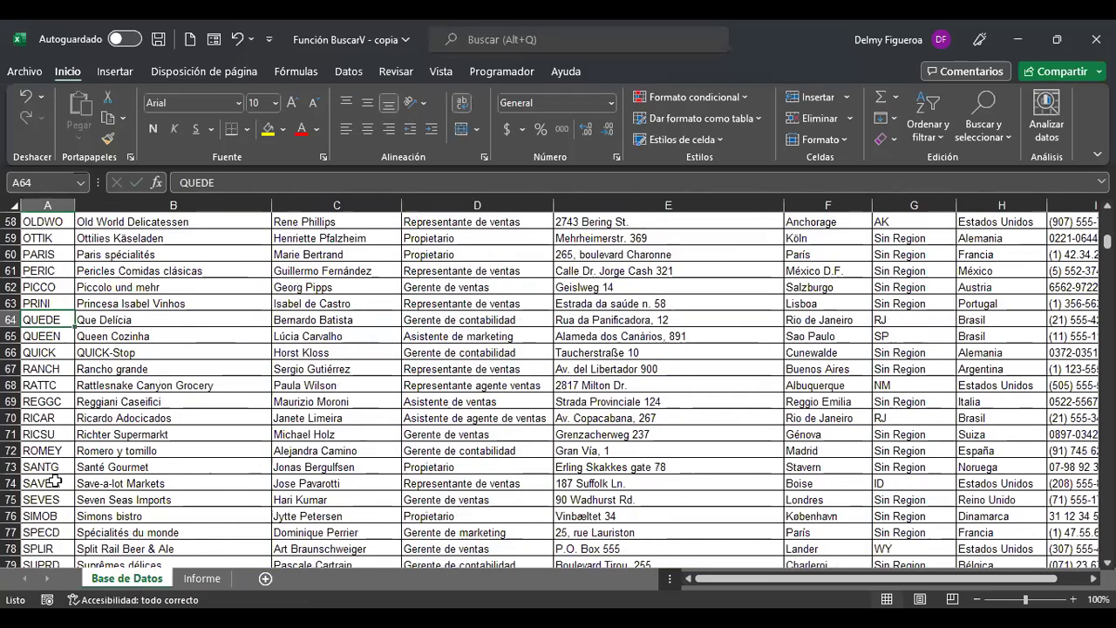
left_click(54, 480)
left_click(201, 578)
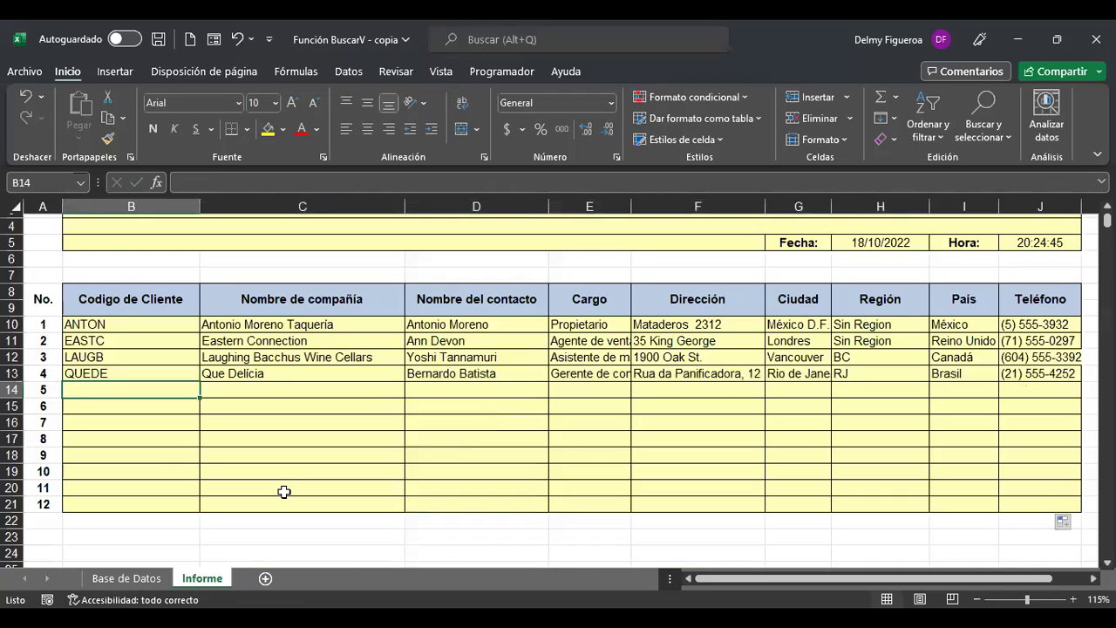
type("SAVEA")
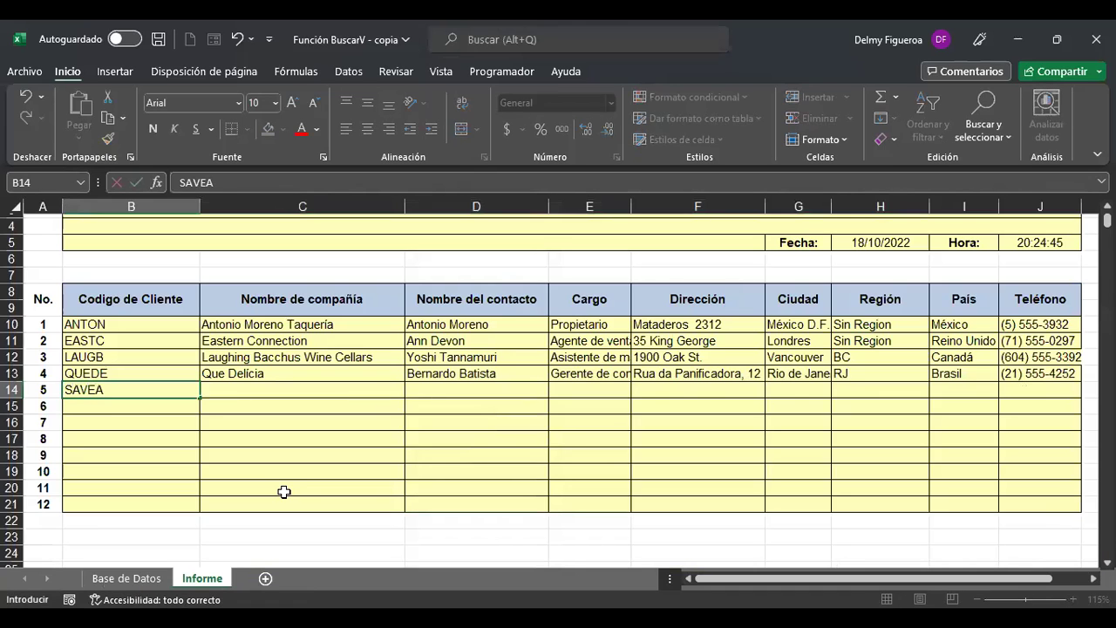
key("Return")
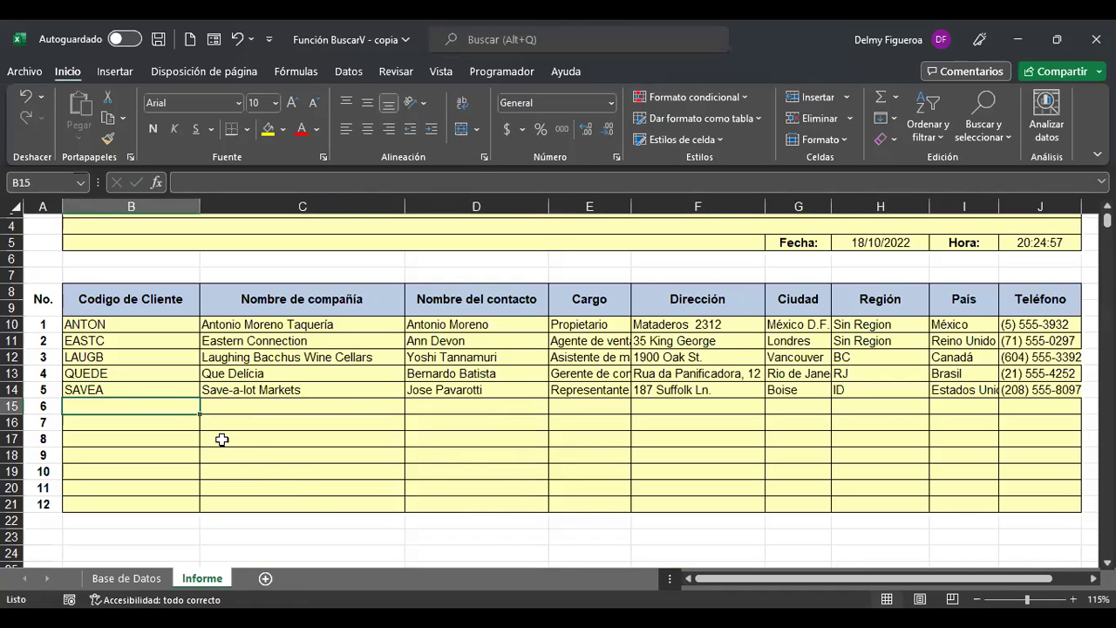
Enter customer code WOLZA in B15 after finding it on Base de Datos.
left_click(140, 578)
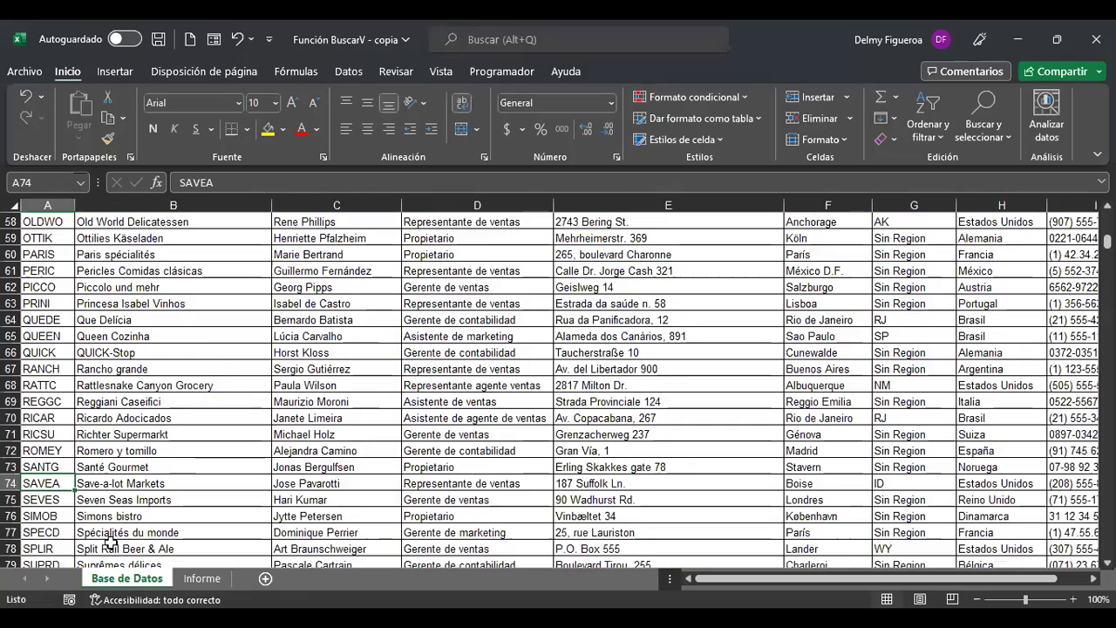
scroll(109, 540, "down", 4)
scroll(57, 514, "down", 2)
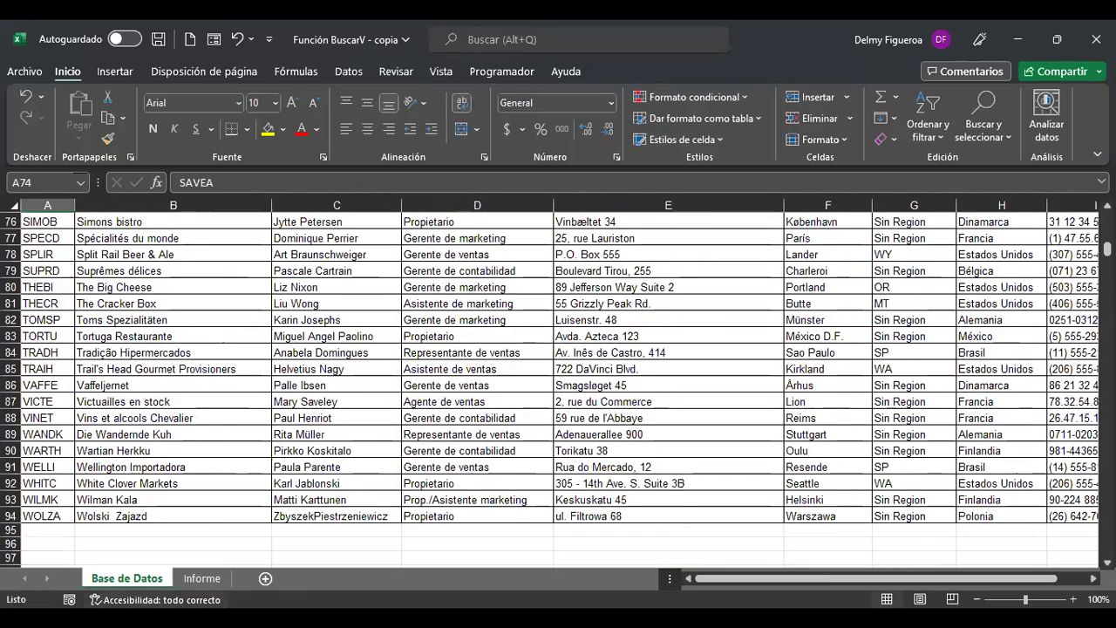
left_click(208, 579)
type("WOLZA")
key("Return")
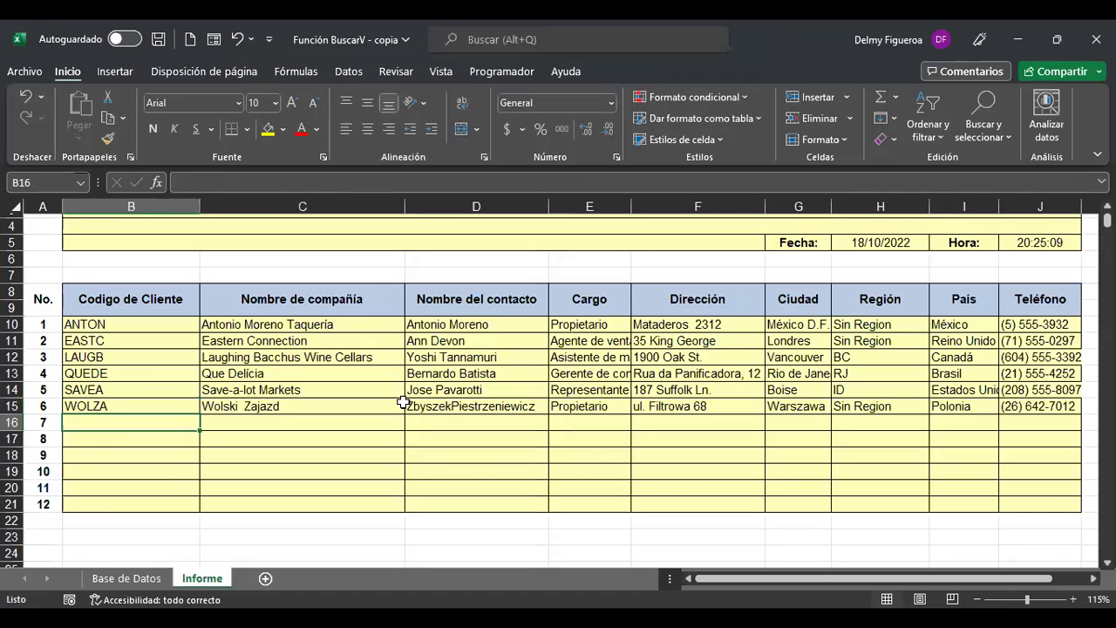
Review the copied lookup formulas in rows 16–19, cancelling an accidental move onto I18.
left_click(365, 417)
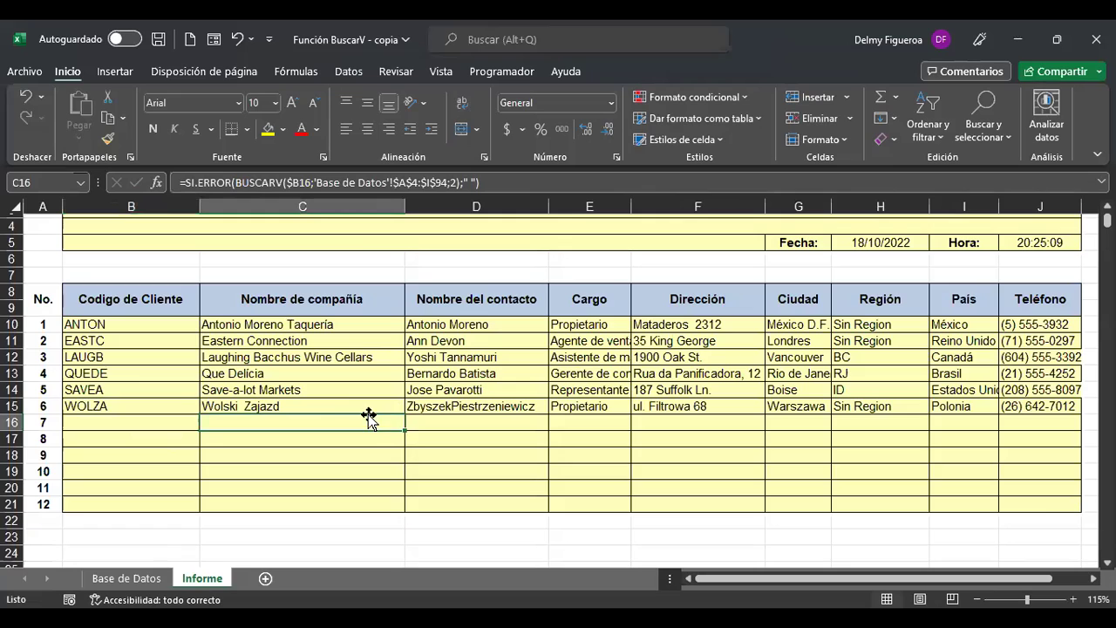
left_click(602, 444)
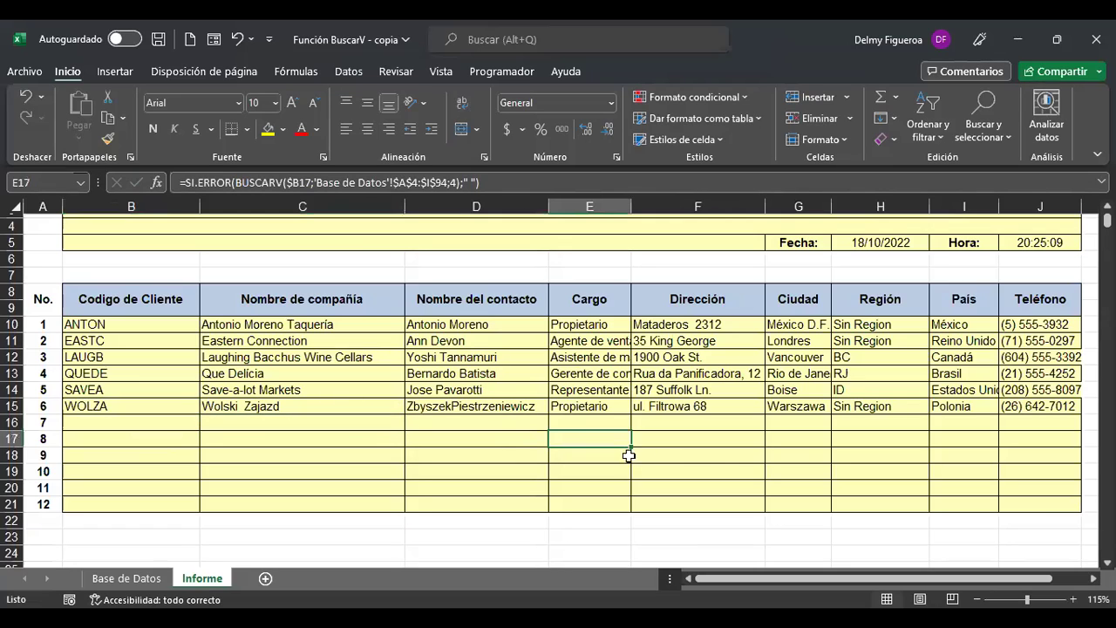
left_click(716, 469)
left_click(843, 468)
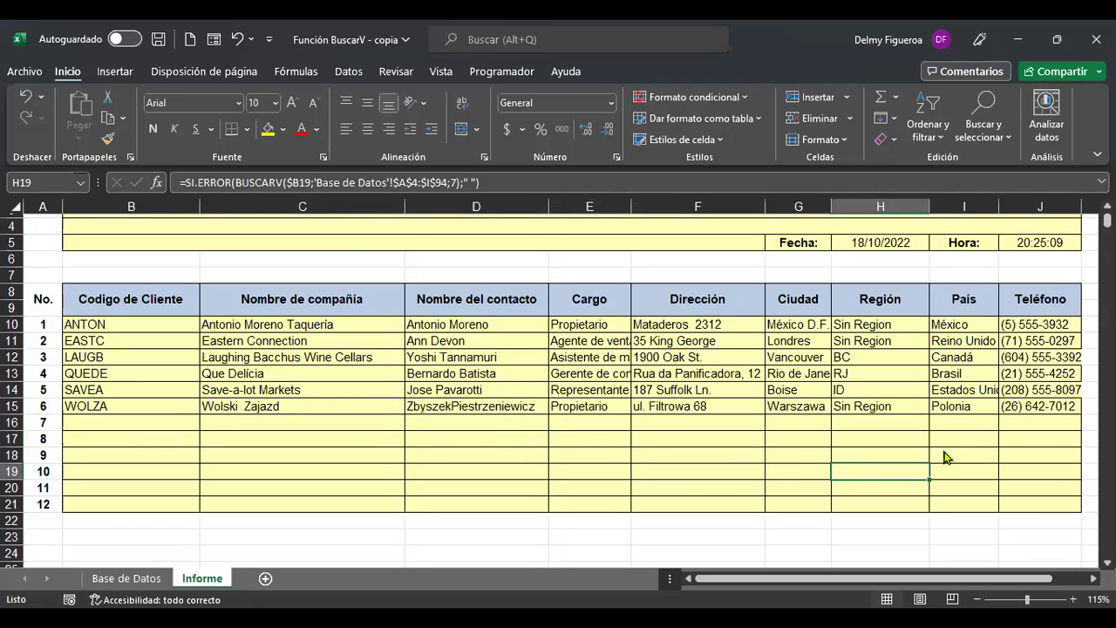
left_click_drag(928, 475, 963, 456)
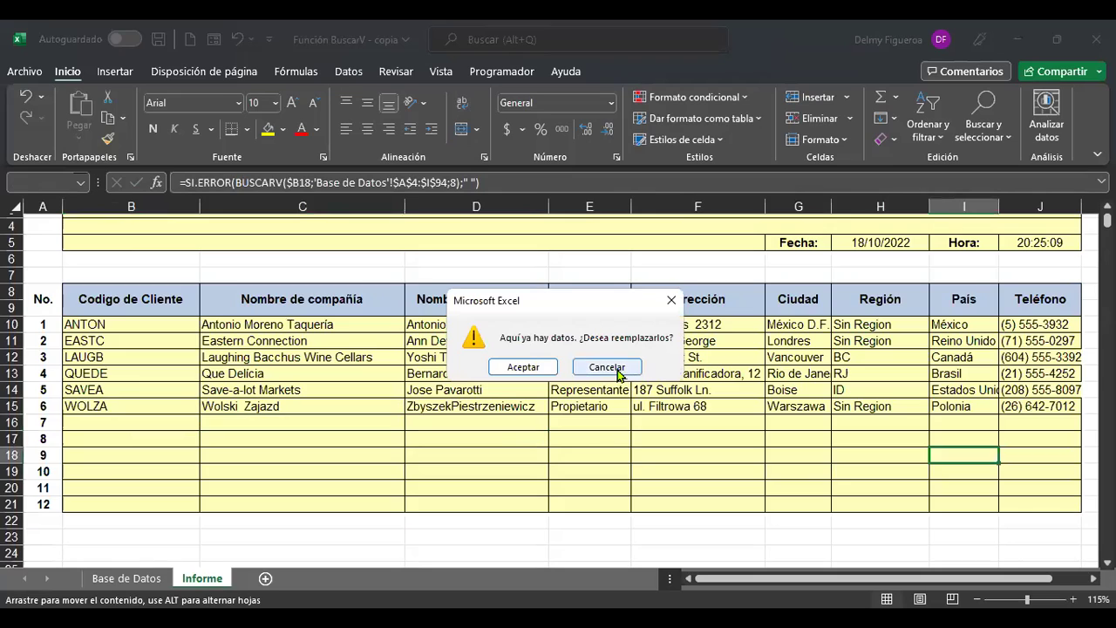
left_click(615, 368)
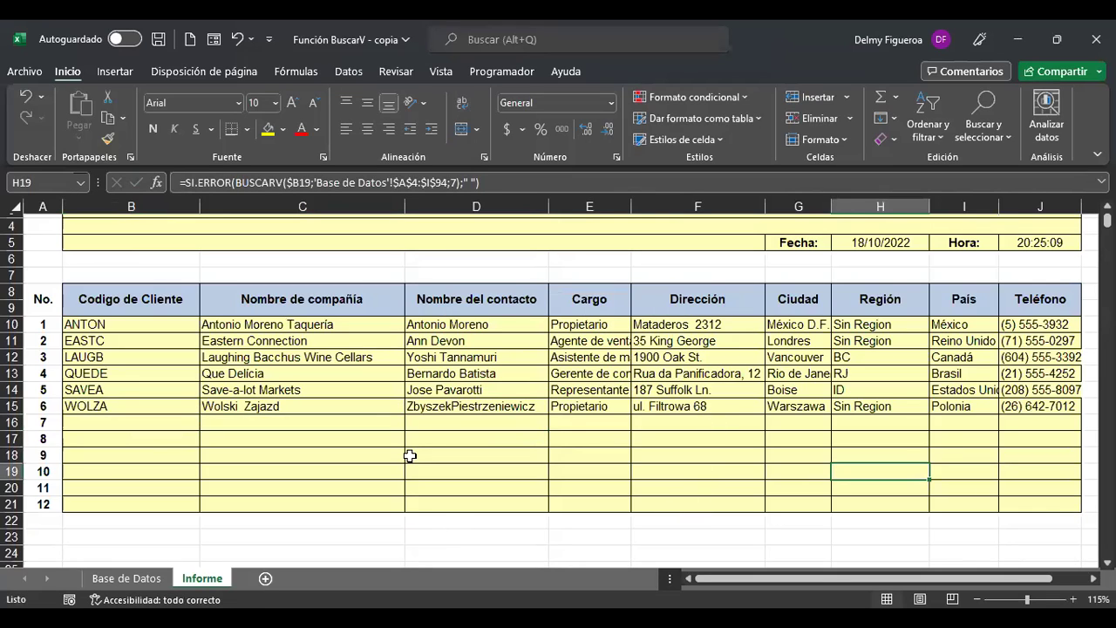
scroll(409, 456, "up", 1)
key("ctrl+Home")
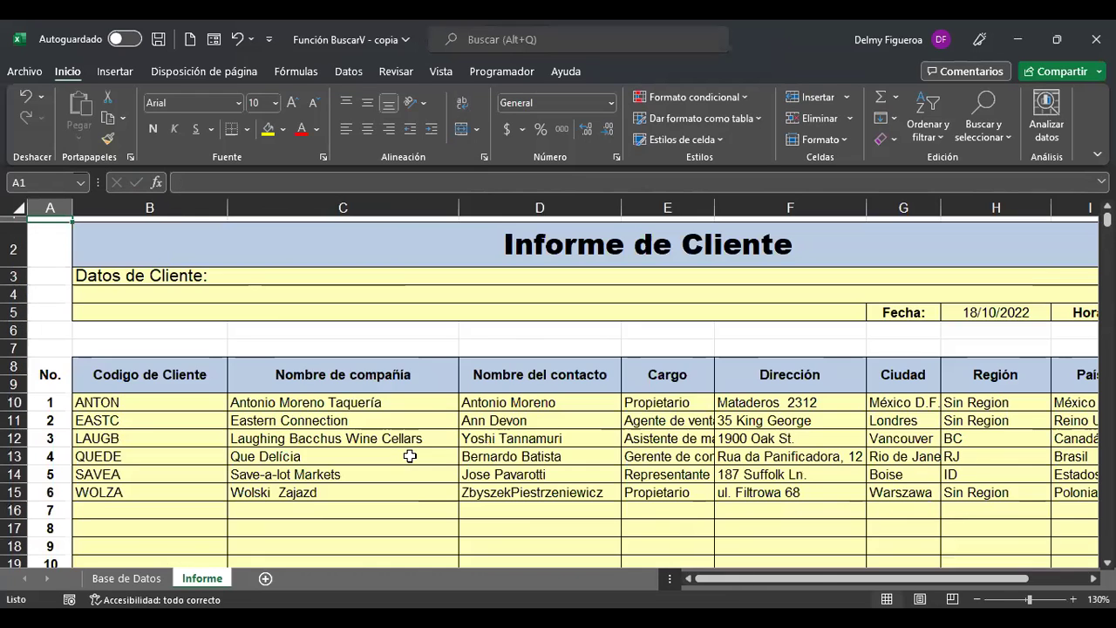
Show the top of the Base de Datos customer list with Alfreds Futterkiste selected.
scroll(301, 468, "up", 1)
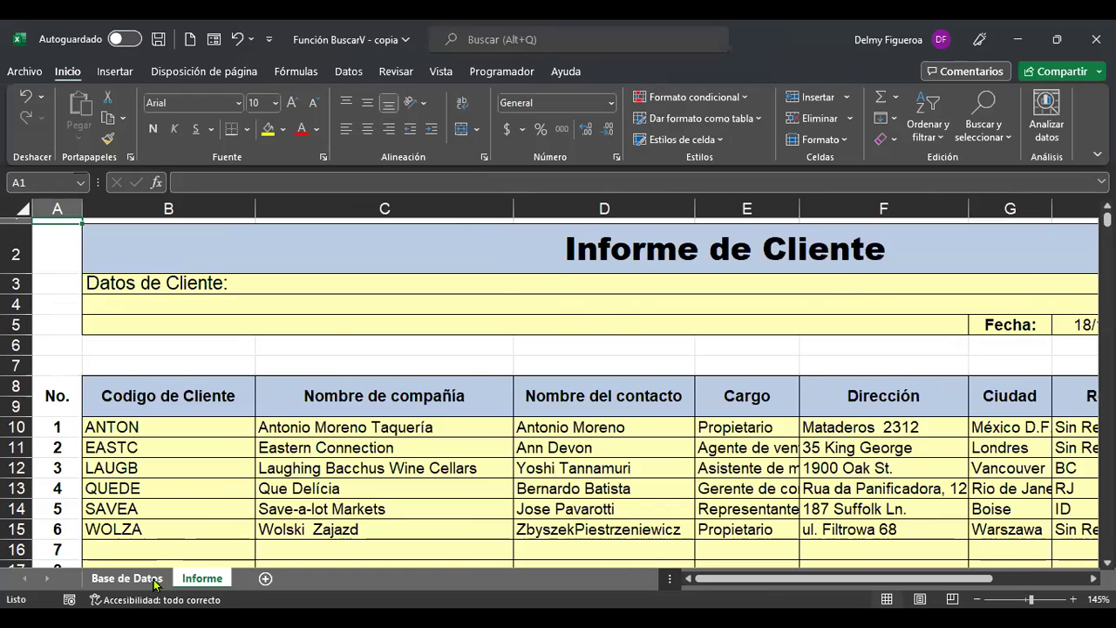
left_click(127, 578)
key("ctrl+Home")
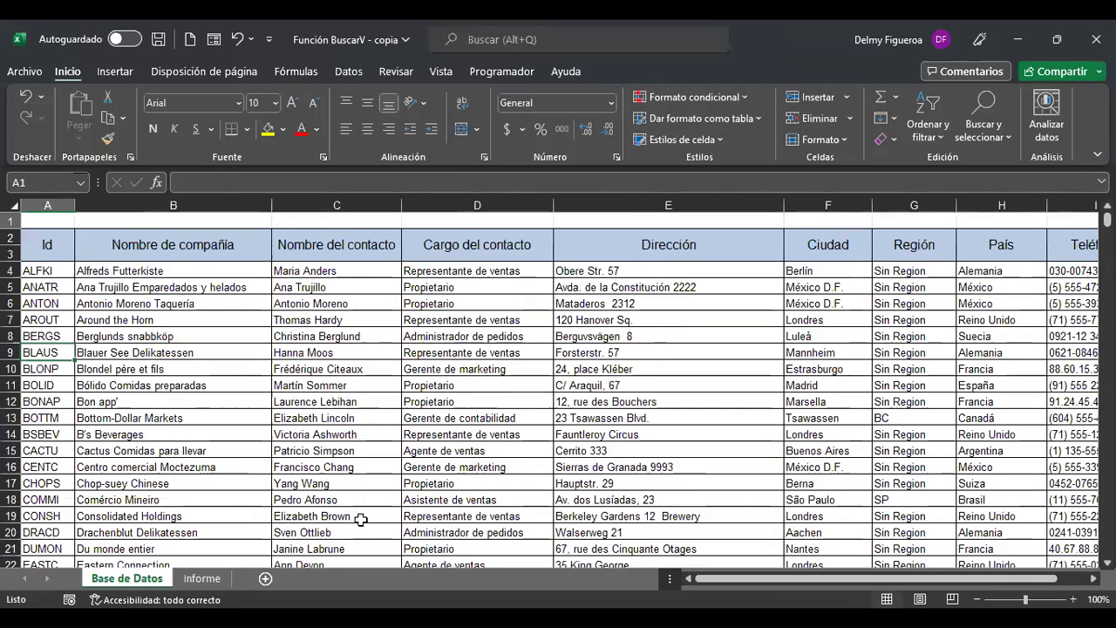
left_click(200, 272)
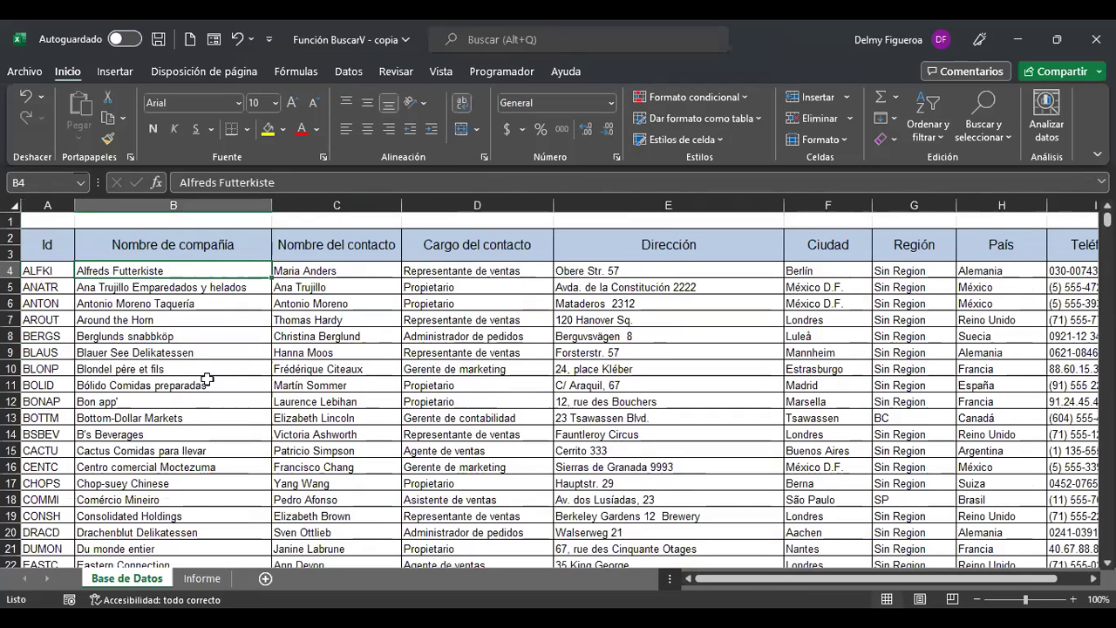
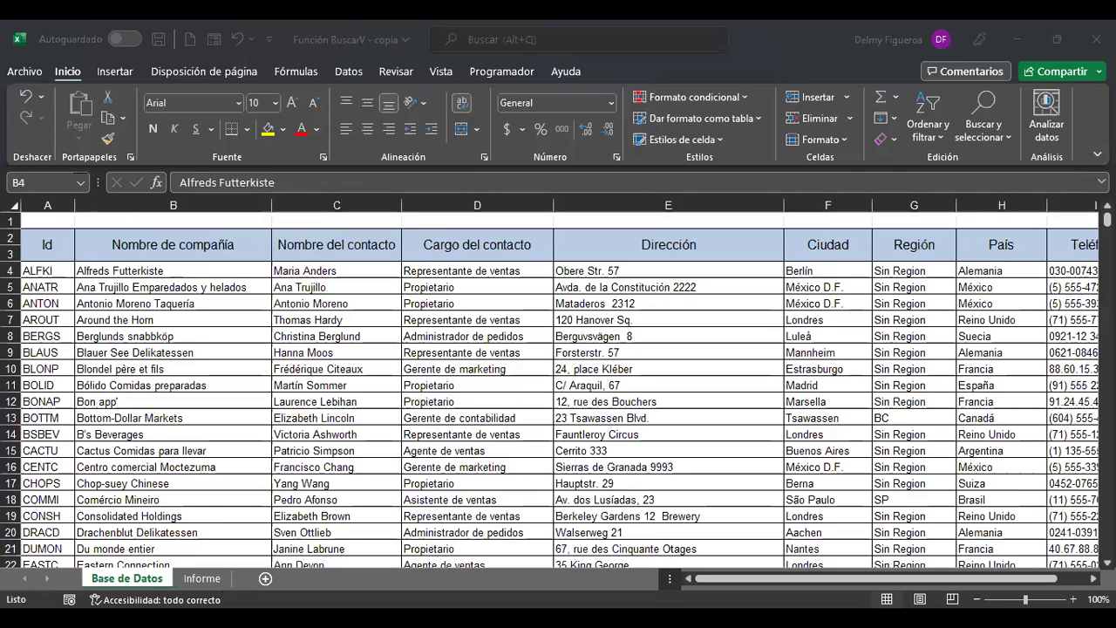
Add a new sheet and enter the headers ID and Apellido in A1:B1.
left_click(265, 578)
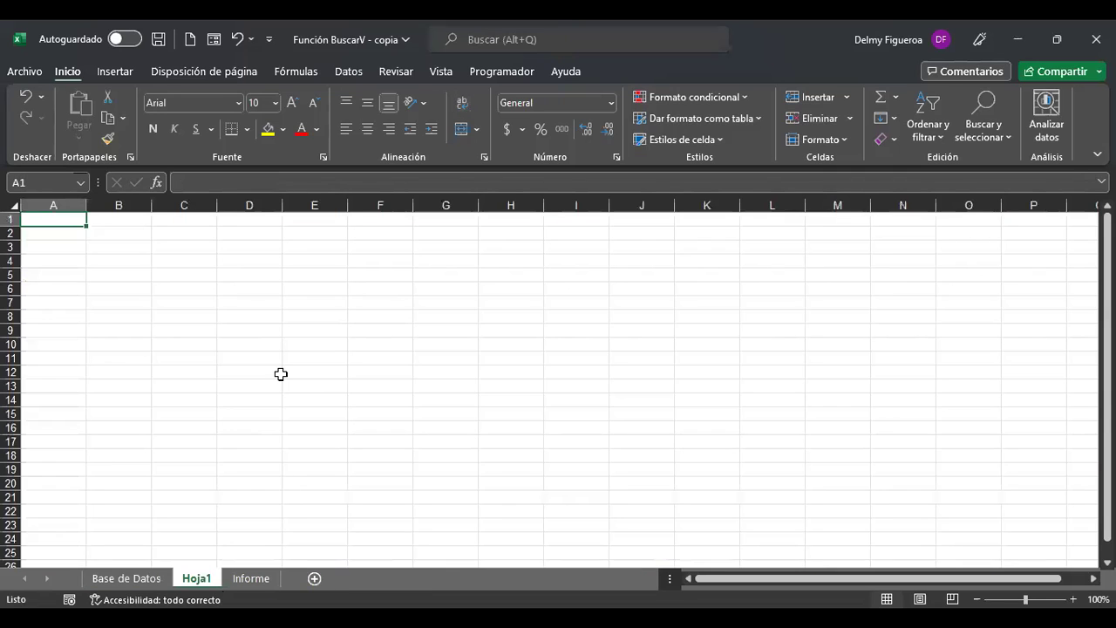
scroll(281, 374, "up", 6, "ctrl")
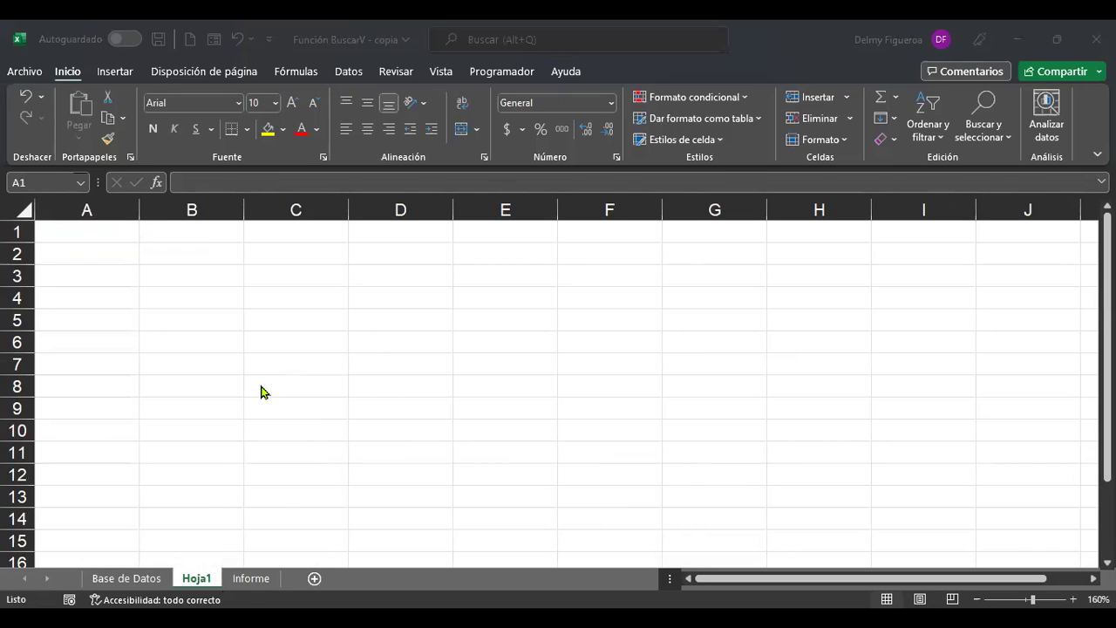
type("ID")
key("Return")
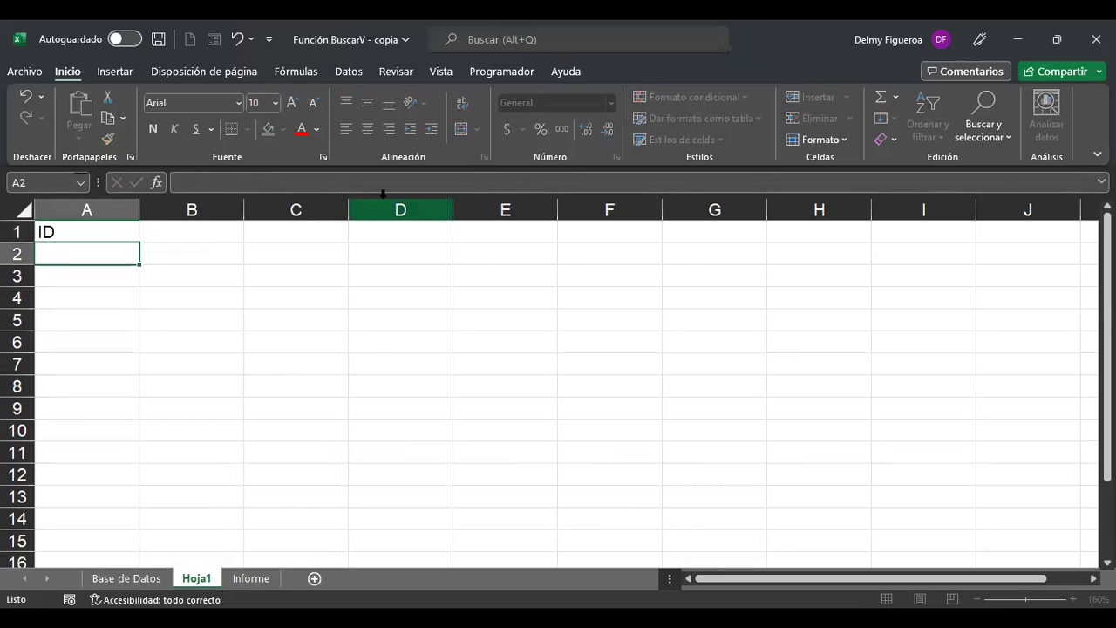
key("Up")
key("Right")
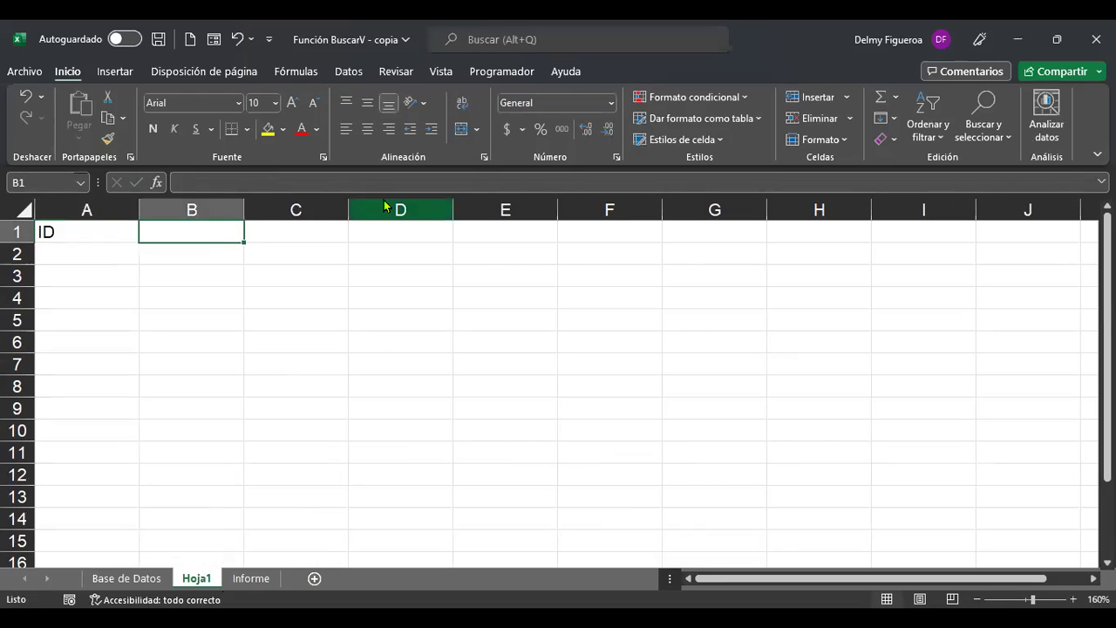
type("Apellido")
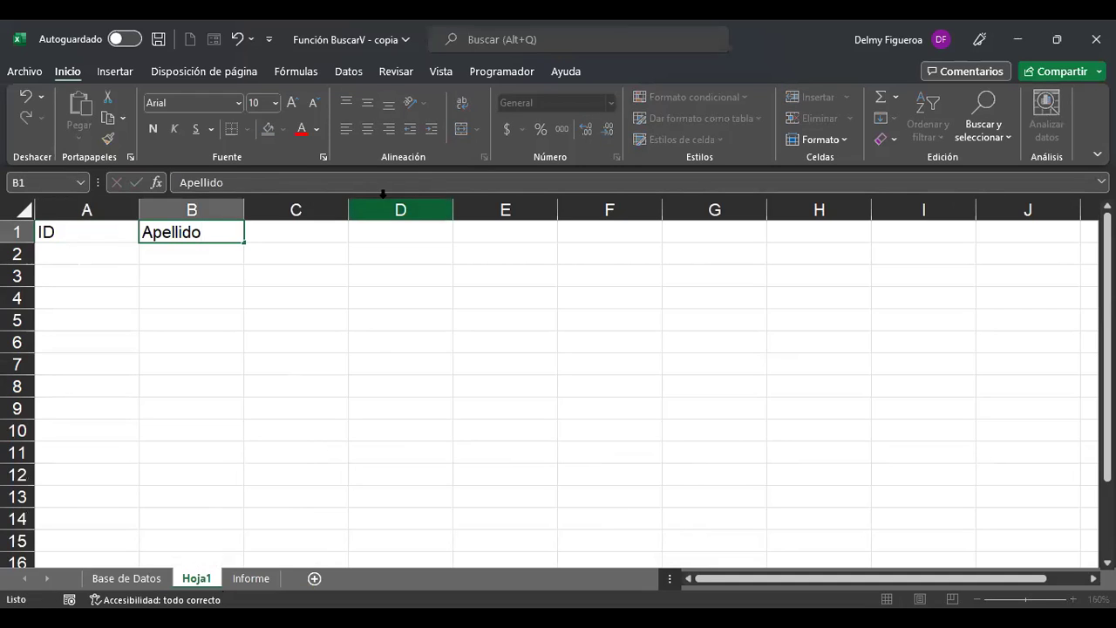
key("Tab")
Add headers Nombre, Puesto and Fecha de nacimiento in C1:E1, autofitting column E.
type("Nombre")
key("Tab")
type("Puesto")
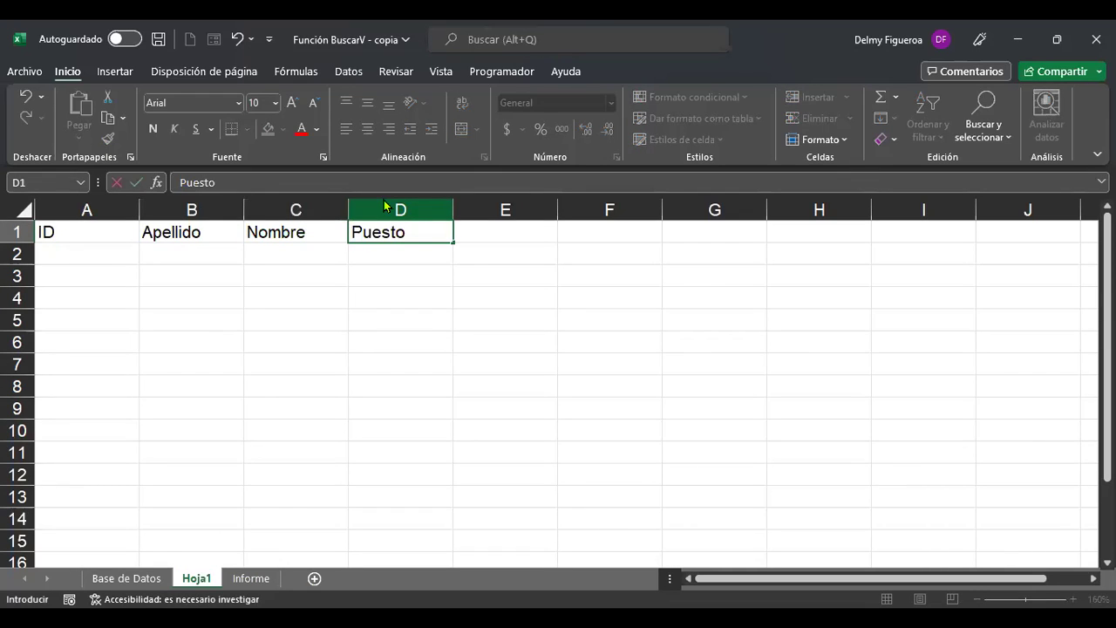
key("Tab")
type("Fecha de nacimiento")
key("Down")
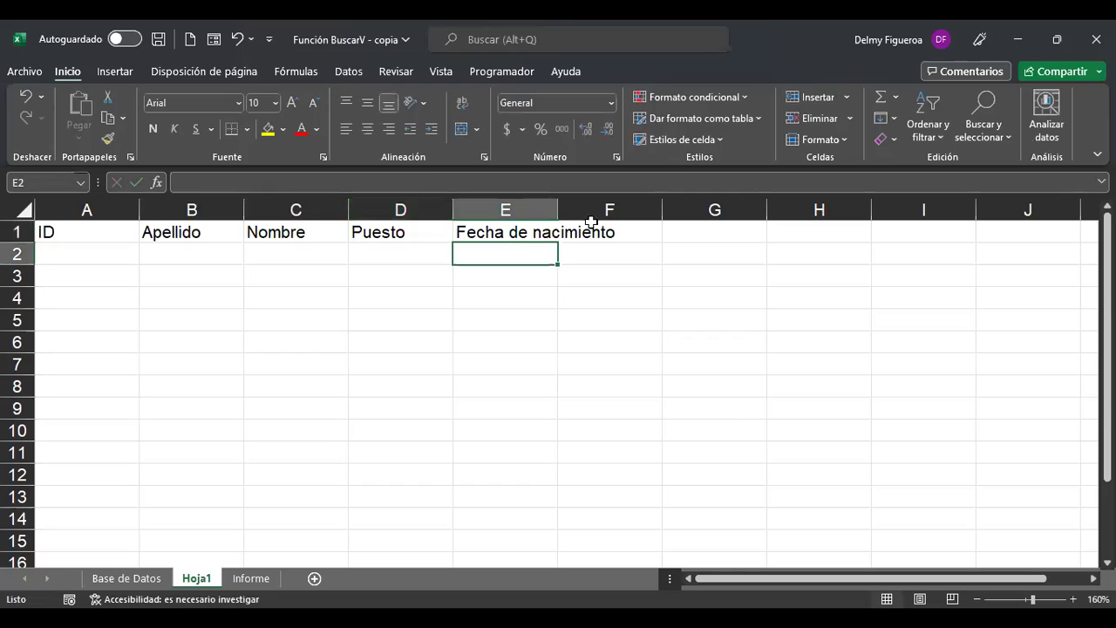
double_click(559, 212)
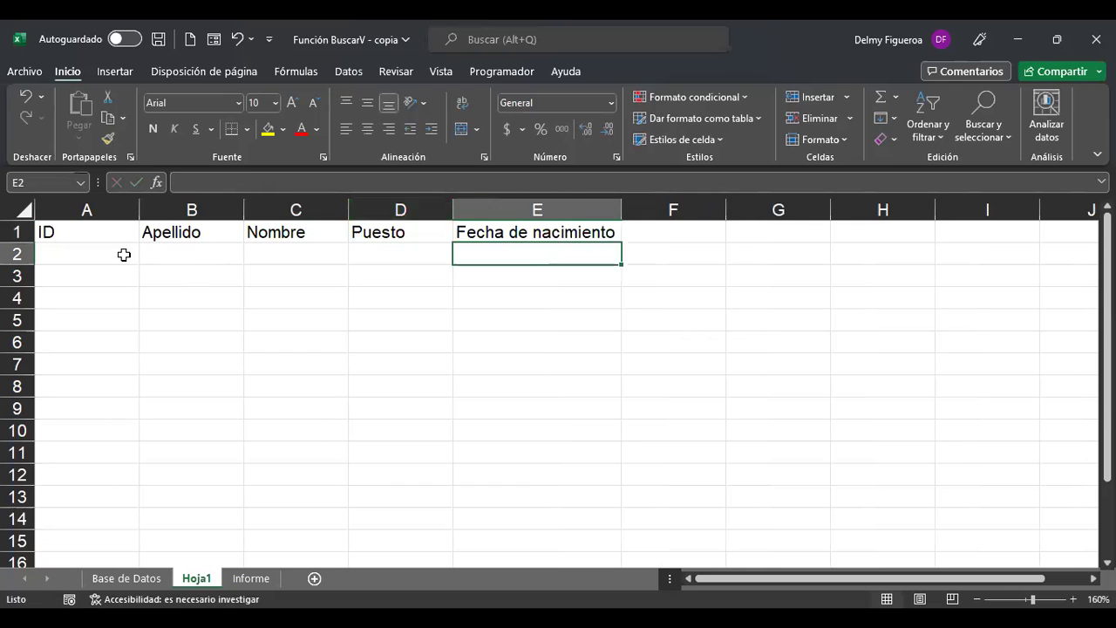
Enter employee IDs 101, 102, 103, 104, 105 and 106 in A2:A7.
left_click(125, 252)
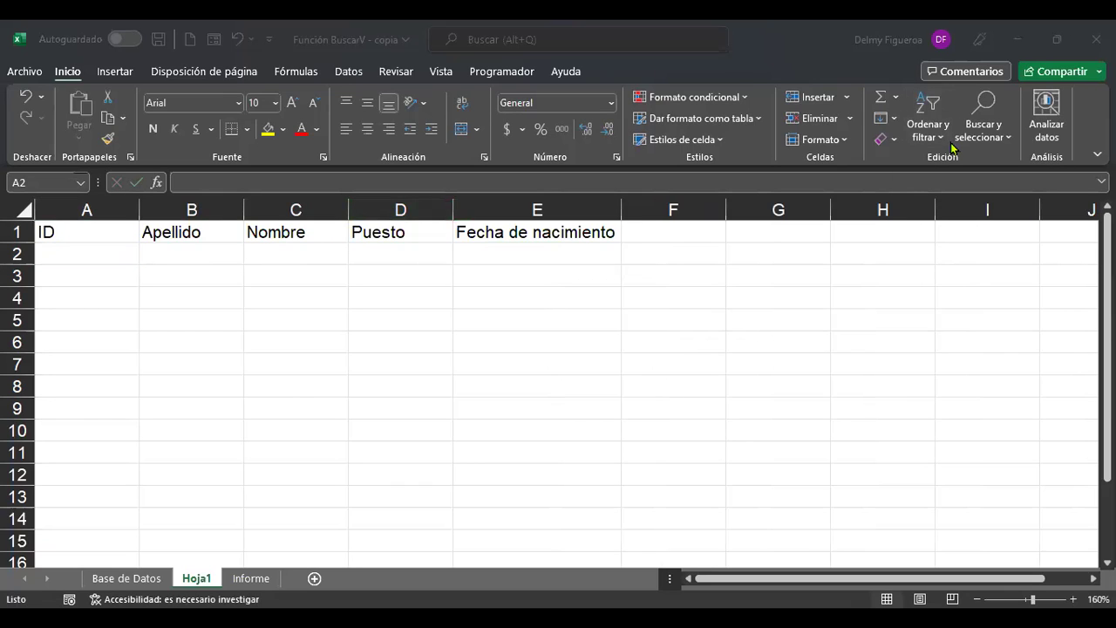
type("101")
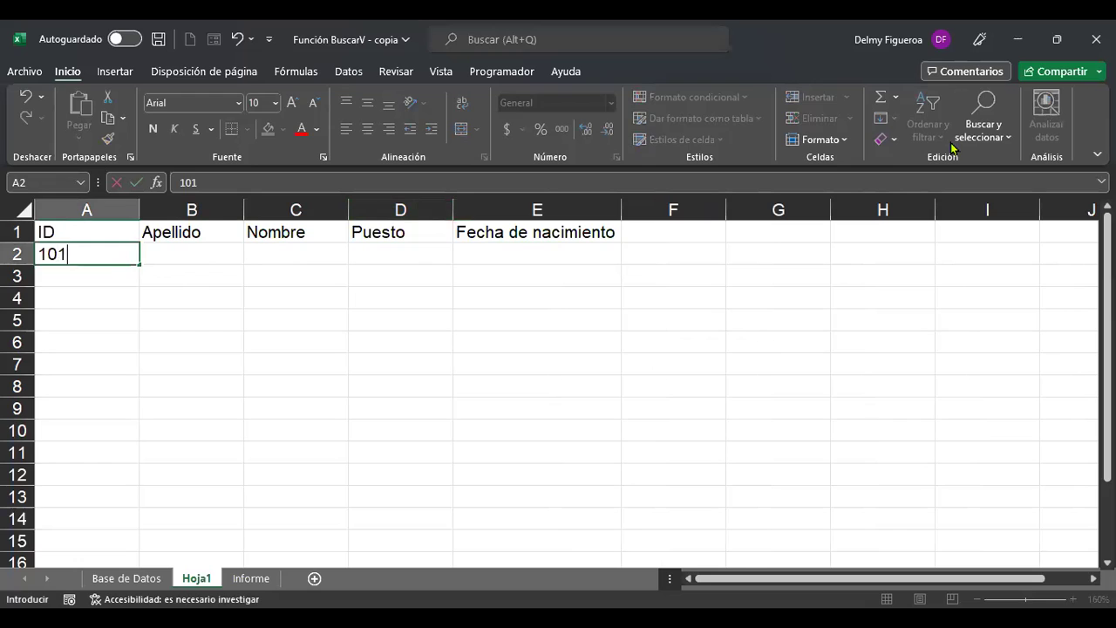
key("Return")
type("102")
key("Return")
type("103")
key("Return")
type("104")
key("Return")
type("105")
key("Return")
type("106")
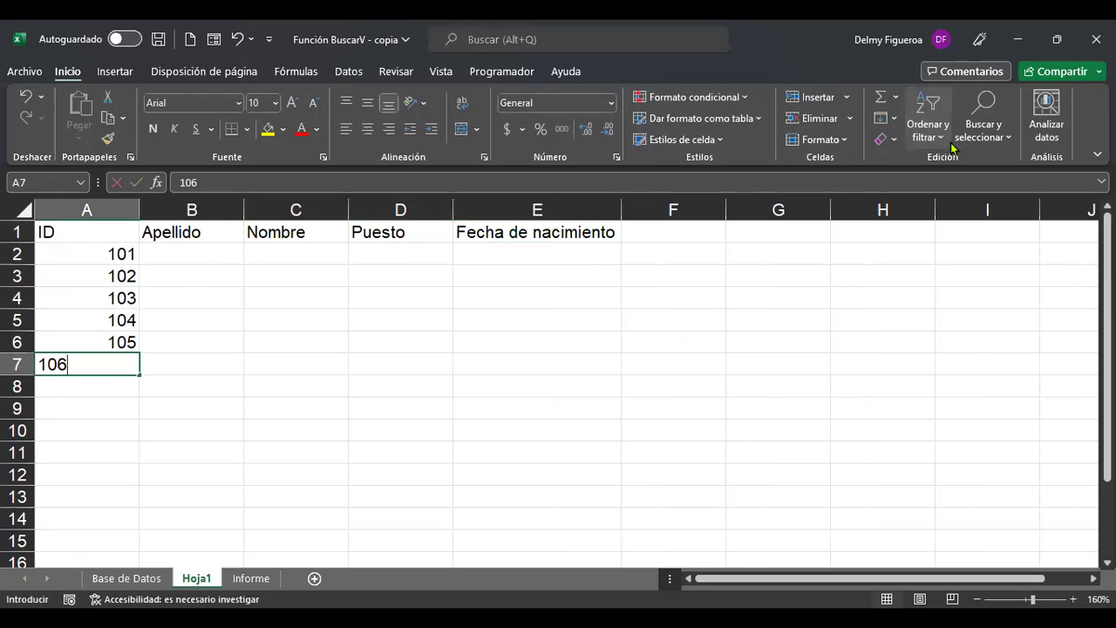
key("Return")
key("Up")
key("Right")
key("Up")
key("Up")
key("Up")
key("Up")
key("Up")
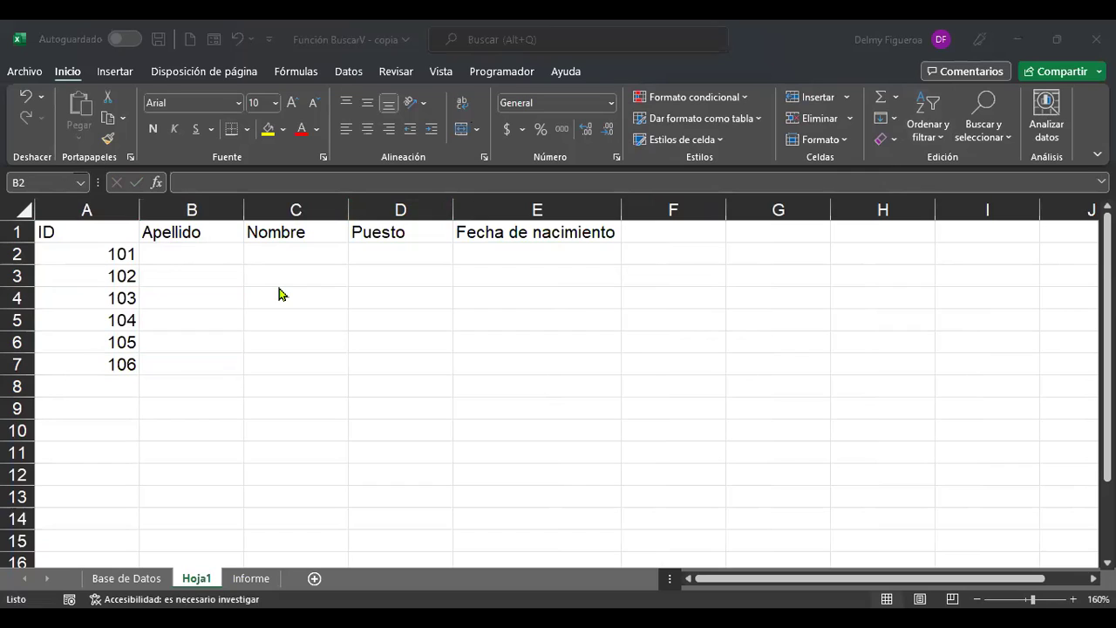
Enter a surname for each of the six employees in B2:B7.
left_click(209, 261)
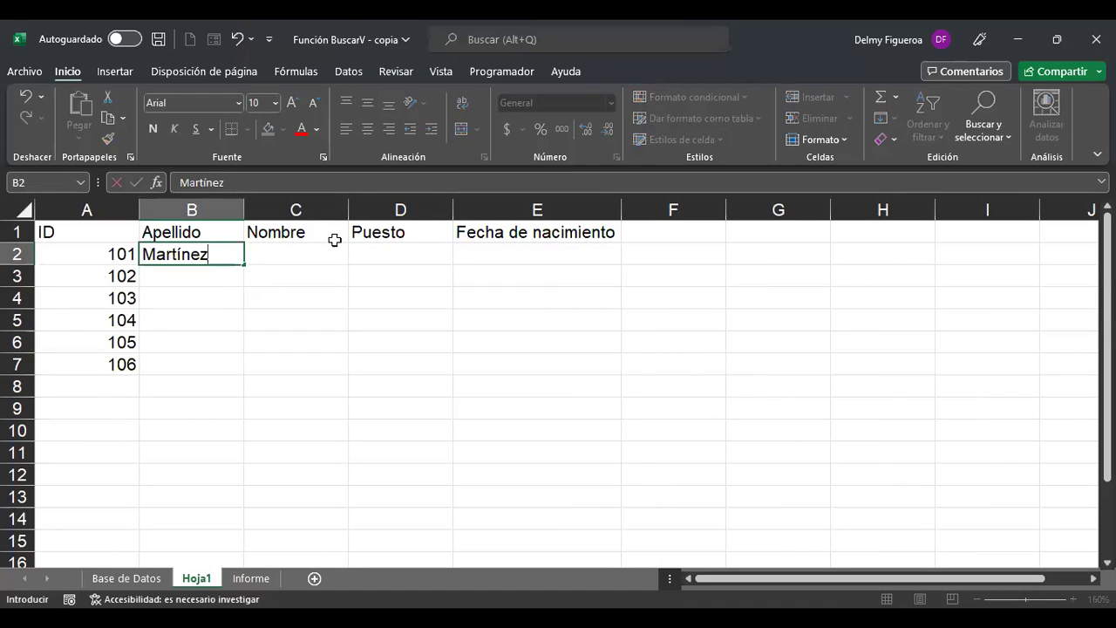
key("Return")
key("Return")
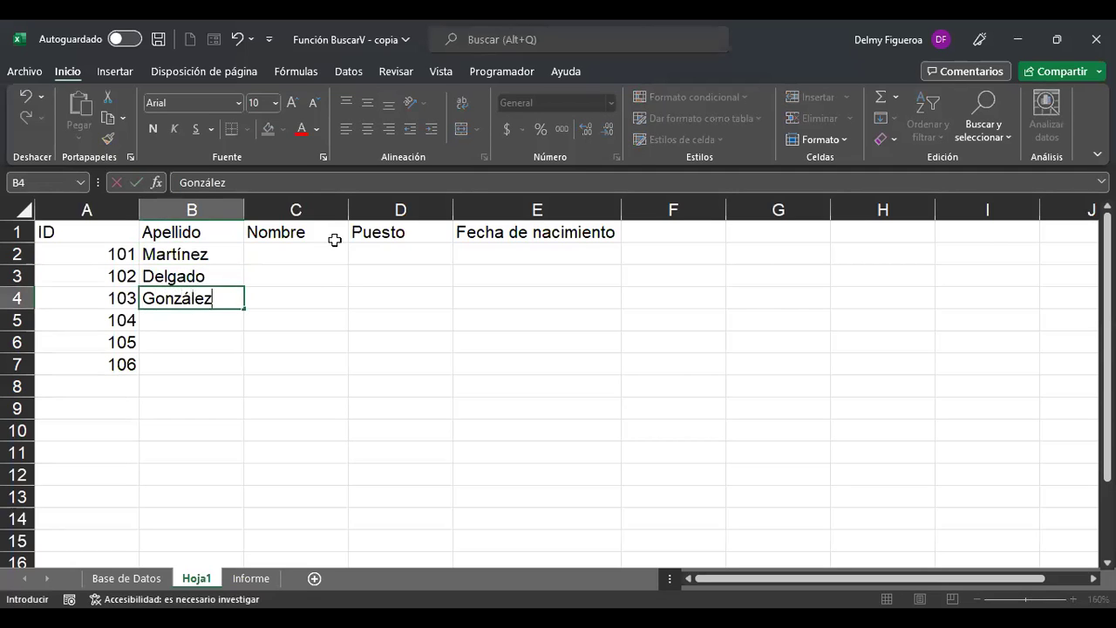
key("Return")
key("Return")
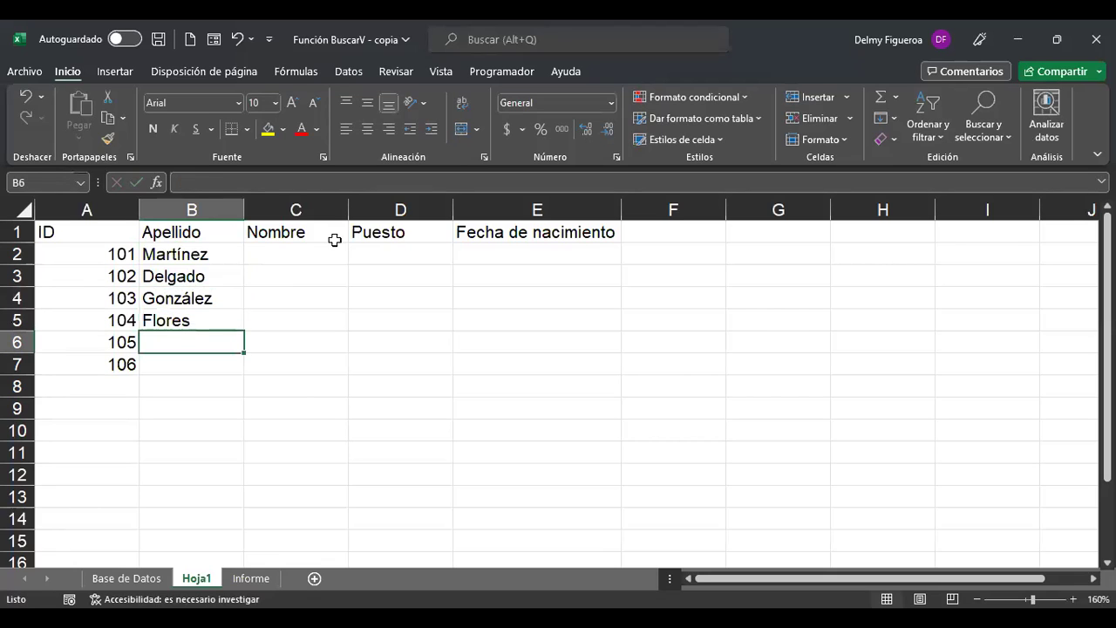
key("Return")
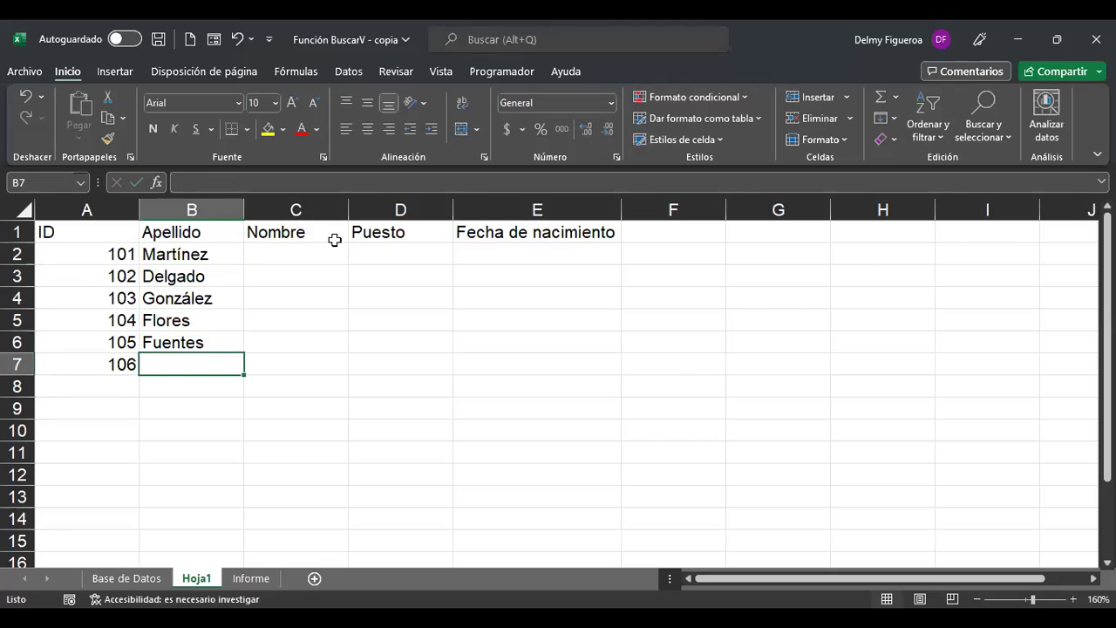
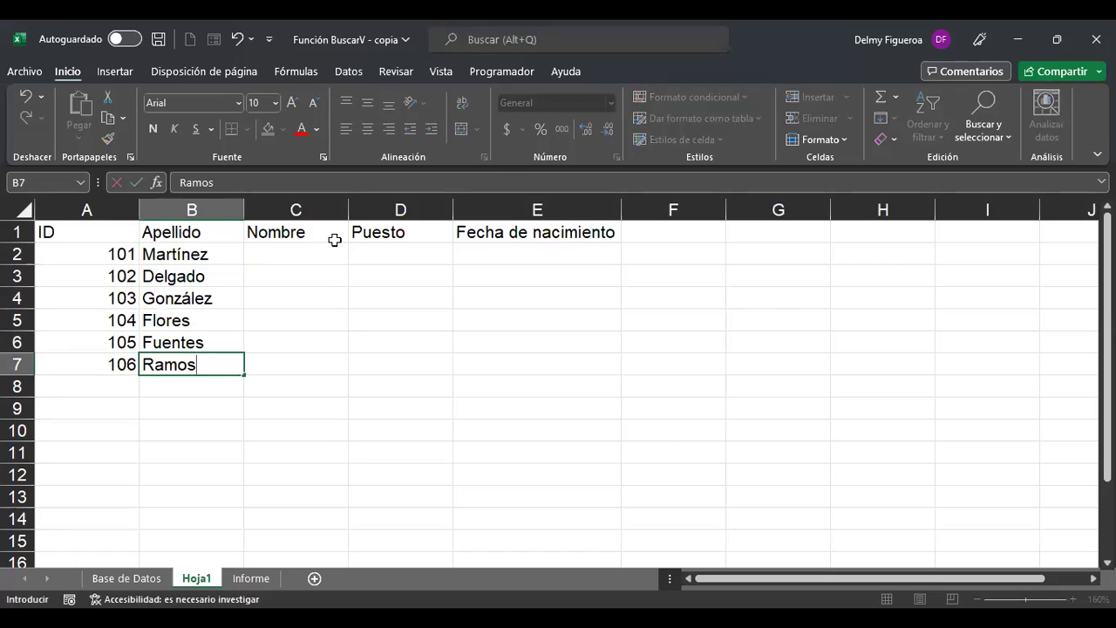
key("Tab")
key("Up")
key("Up")
key("Up")
key("Up")
key("Up")
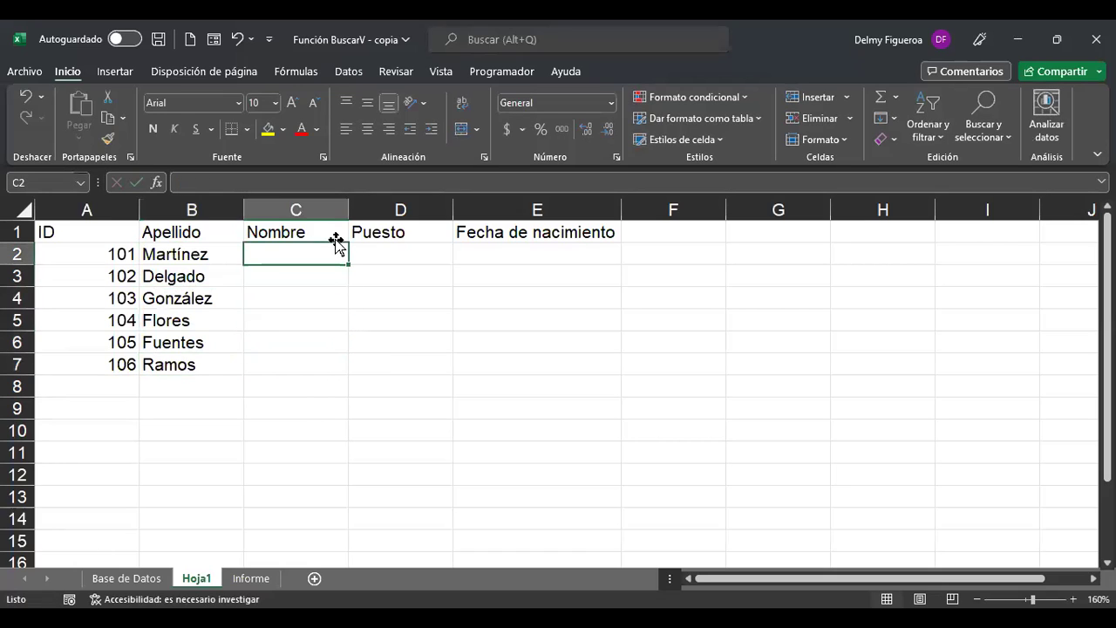
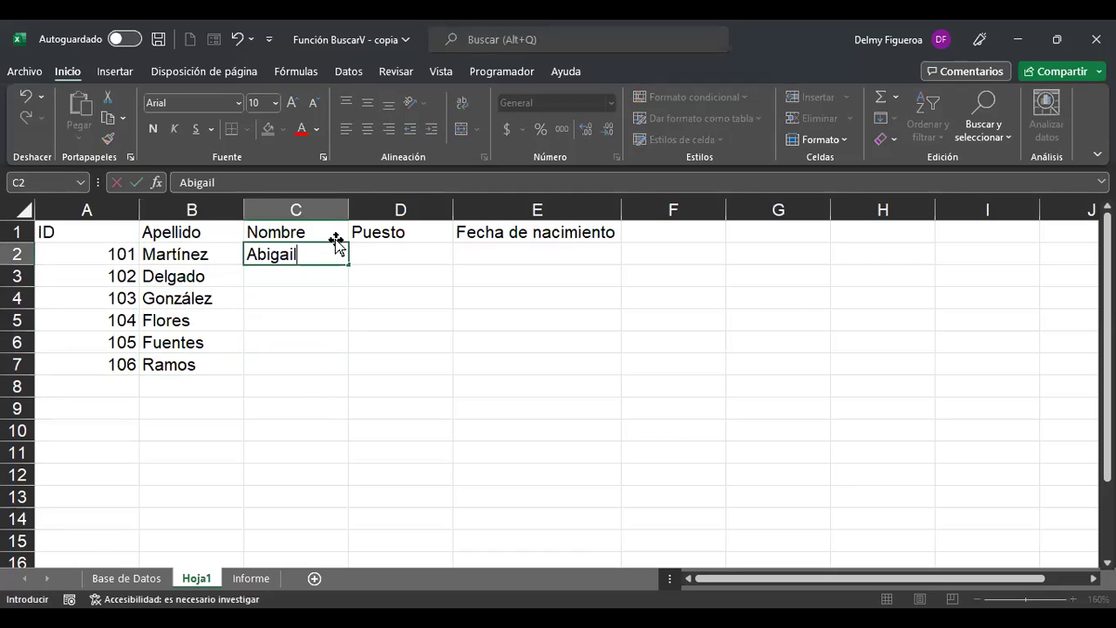
Enter first names for the first three employees in C2:C4.
key("Return")
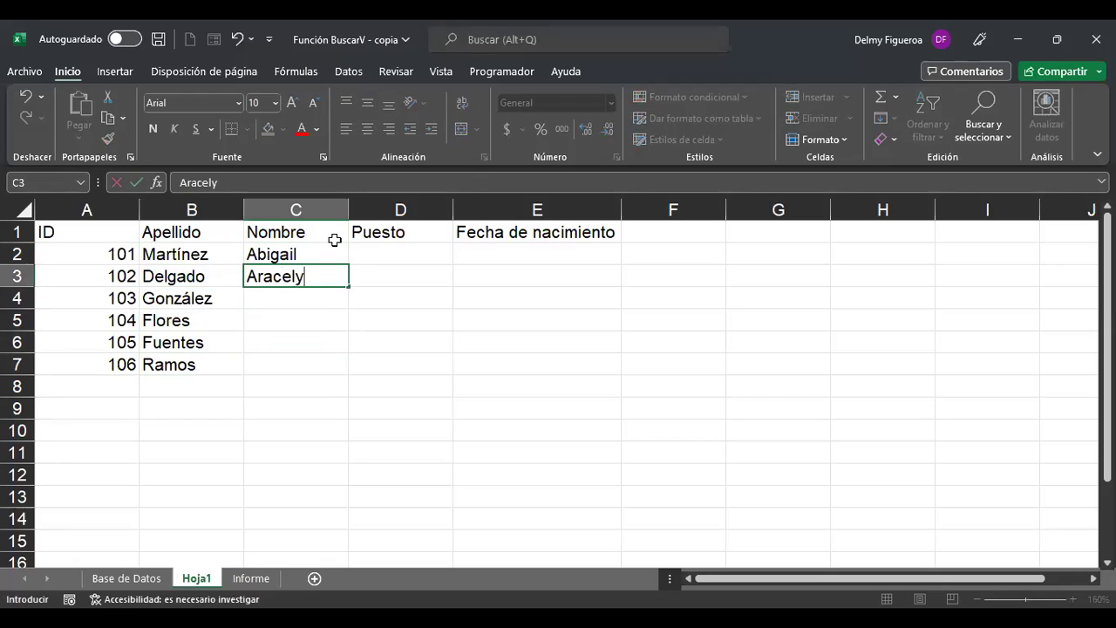
key("Return")
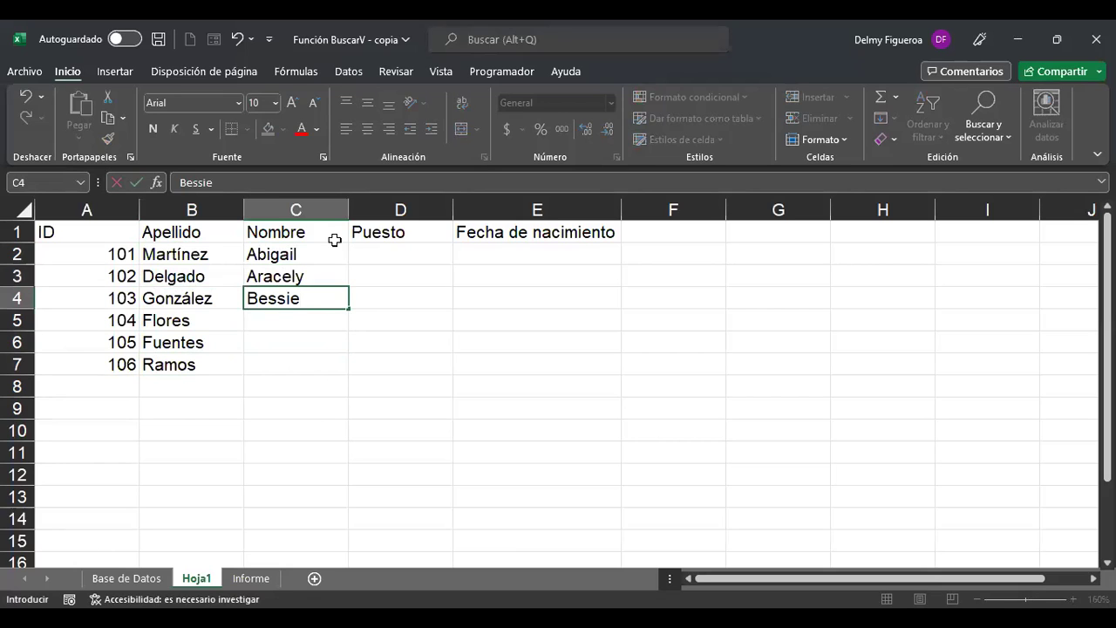
key("Return")
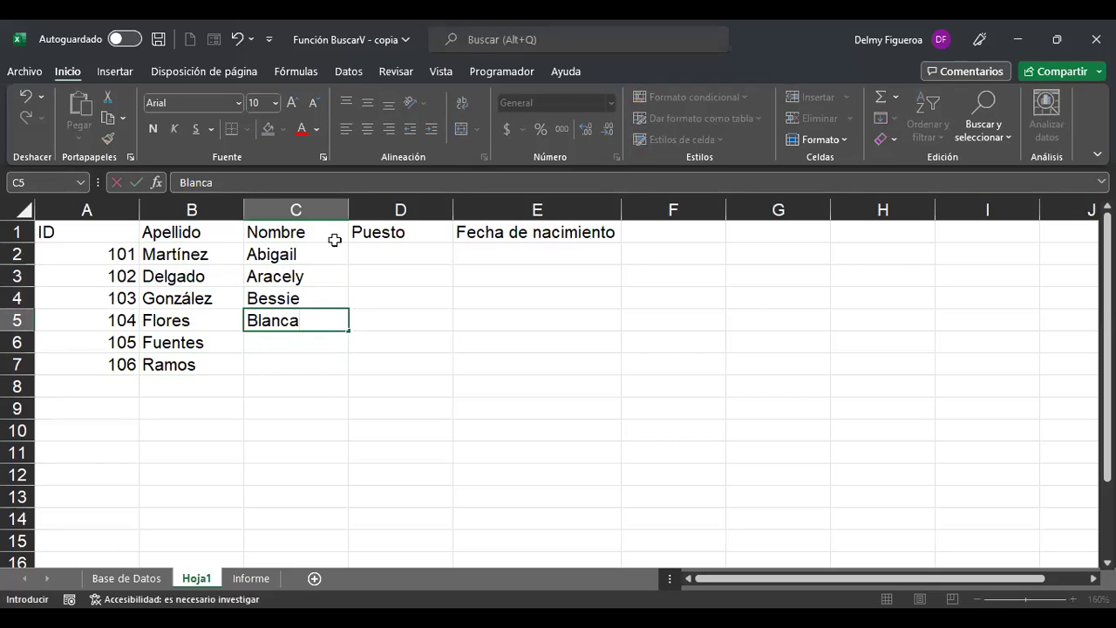
Enter first names for the remaining three employees in C5:C7.
key("Return")
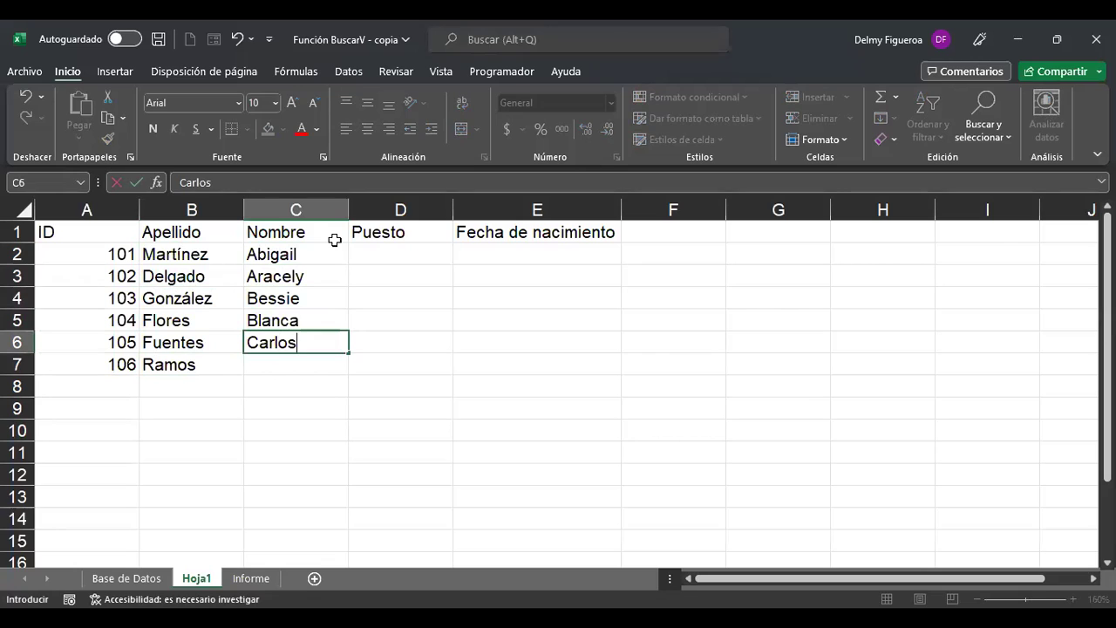
key("Return")
key("Return")
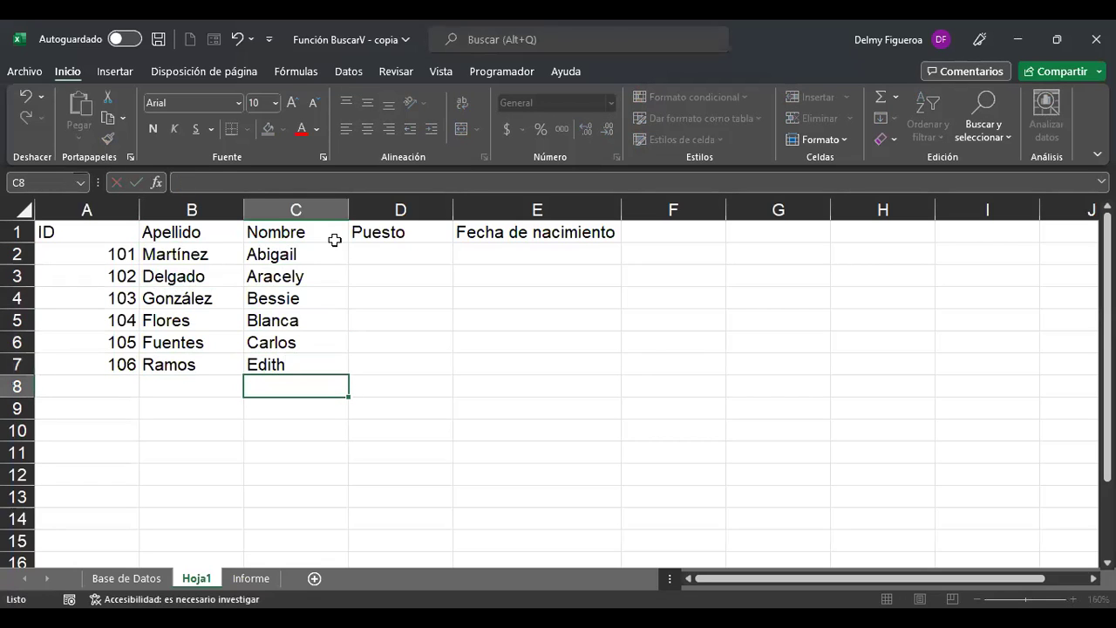
key("Up")
key("Right")
key("Up")
key("Up")
key("Up")
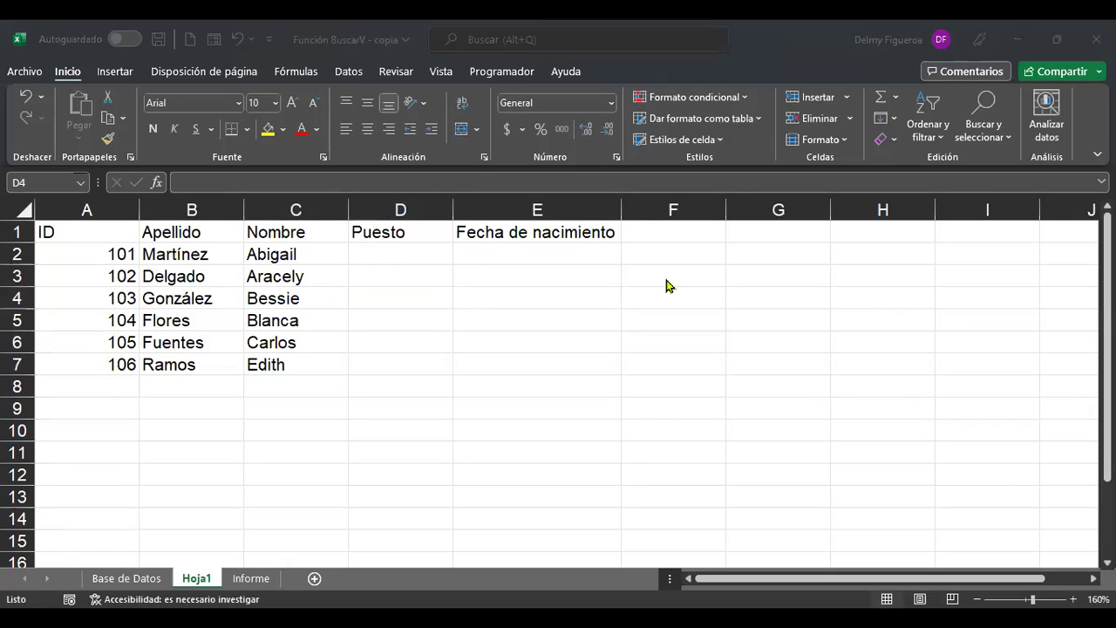
left_click(421, 254)
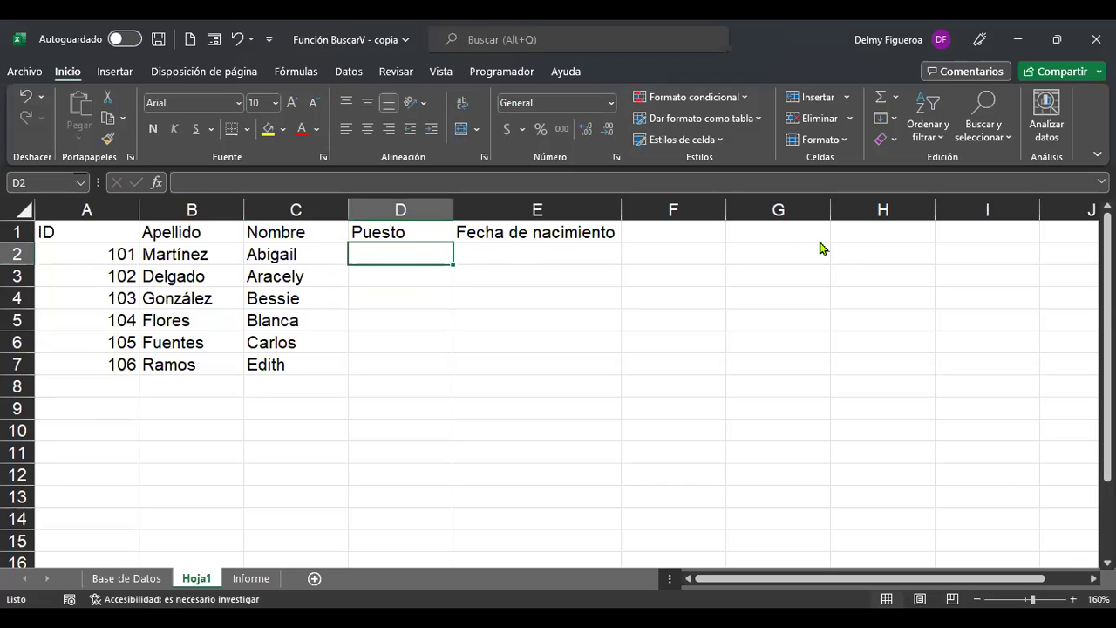
Enter Rep. De ventas in D2 and Vicepresidente in D3, autofitting column D.
type("Rep. De ventas")
key("Return")
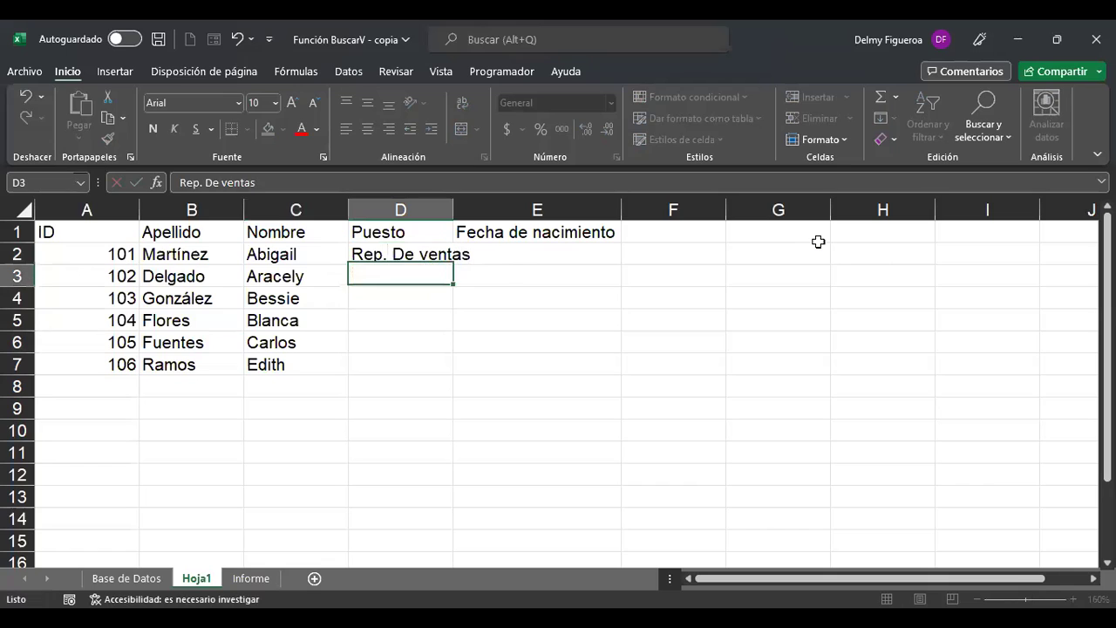
type("i")
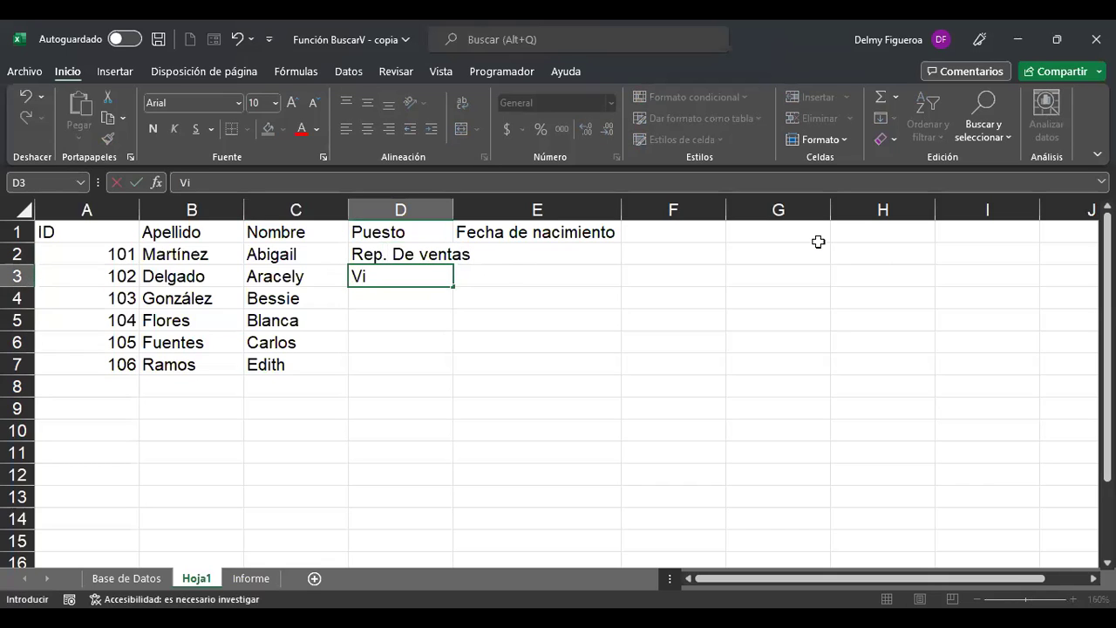
type("cepresidente")
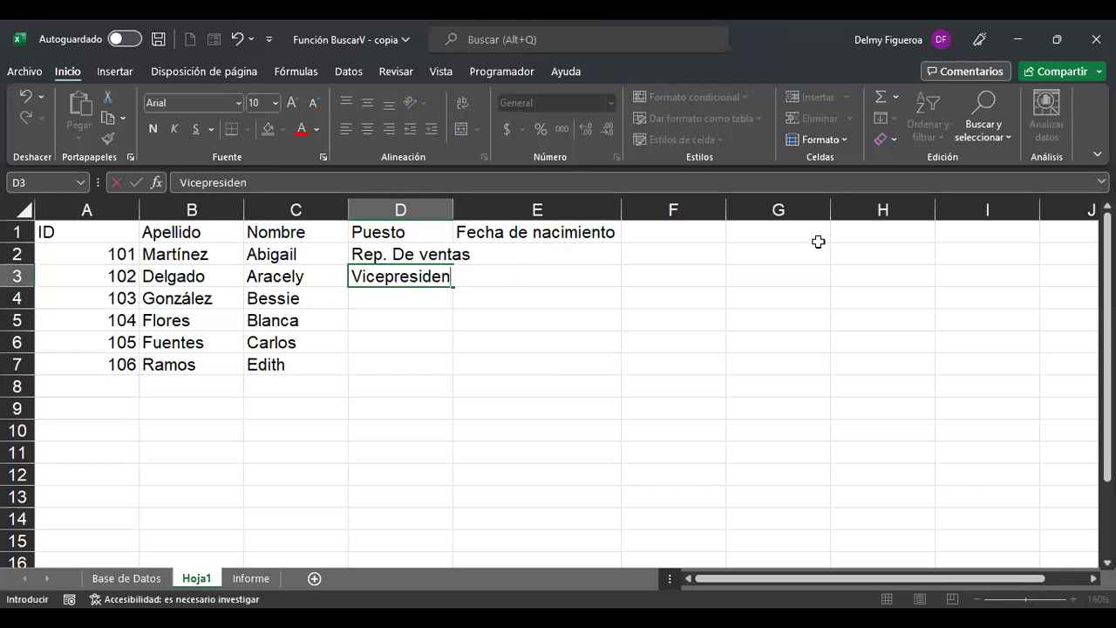
key("Return")
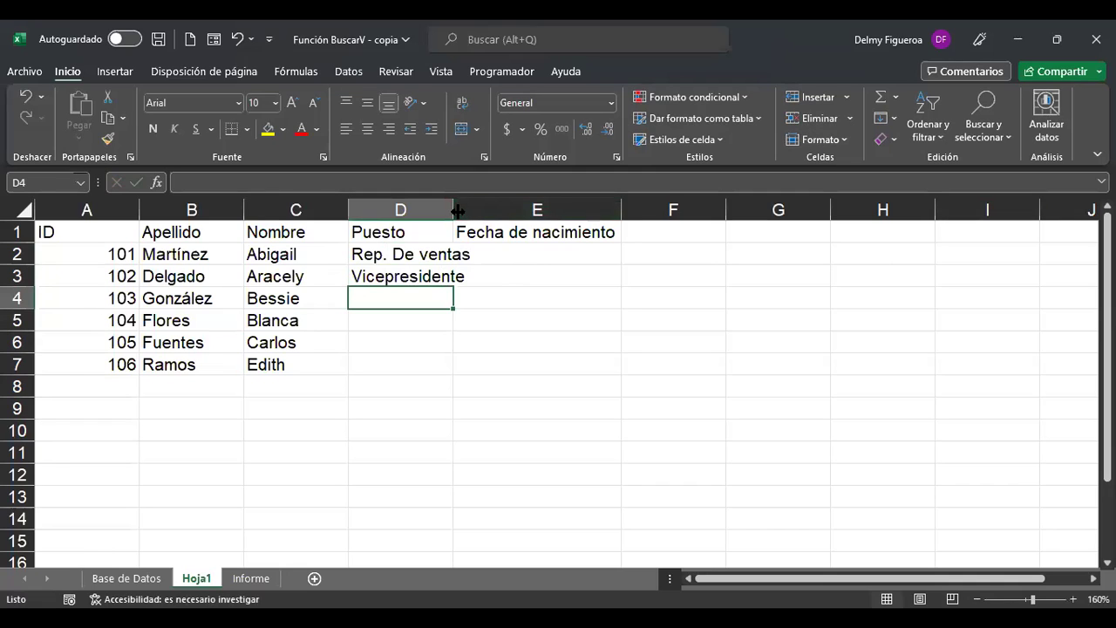
double_click(453, 211)
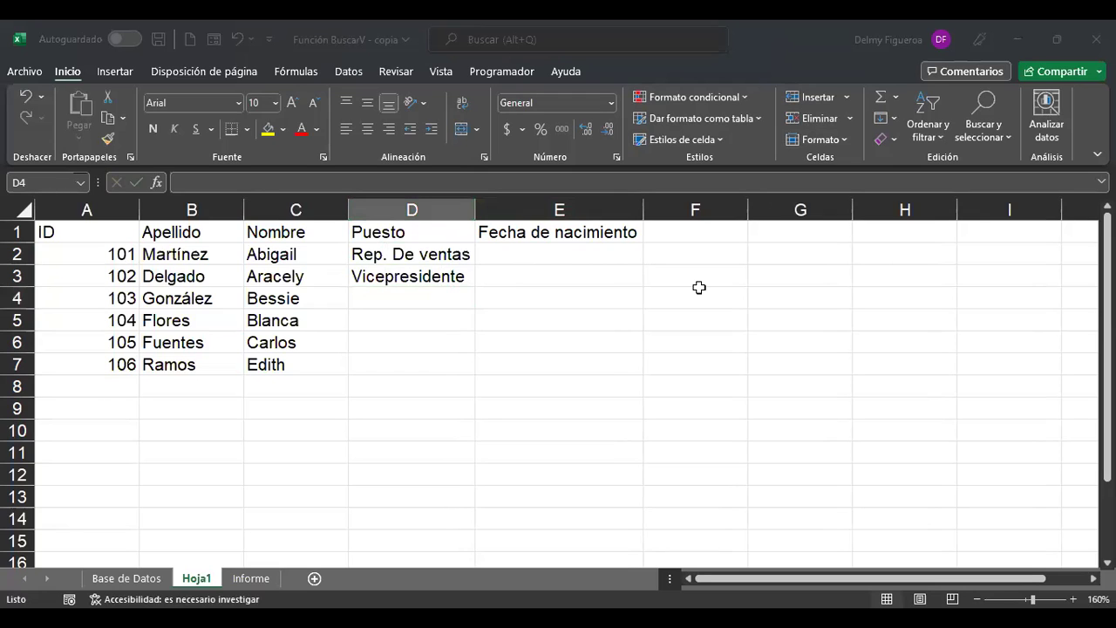
Copy Rep. De ventas into D4:D5 and D7, and put Jefe de ventas in D6.
key("Up")
key("Up")
key("ctrl+c")
key("Down")
key("Down")
key("shift+Down")
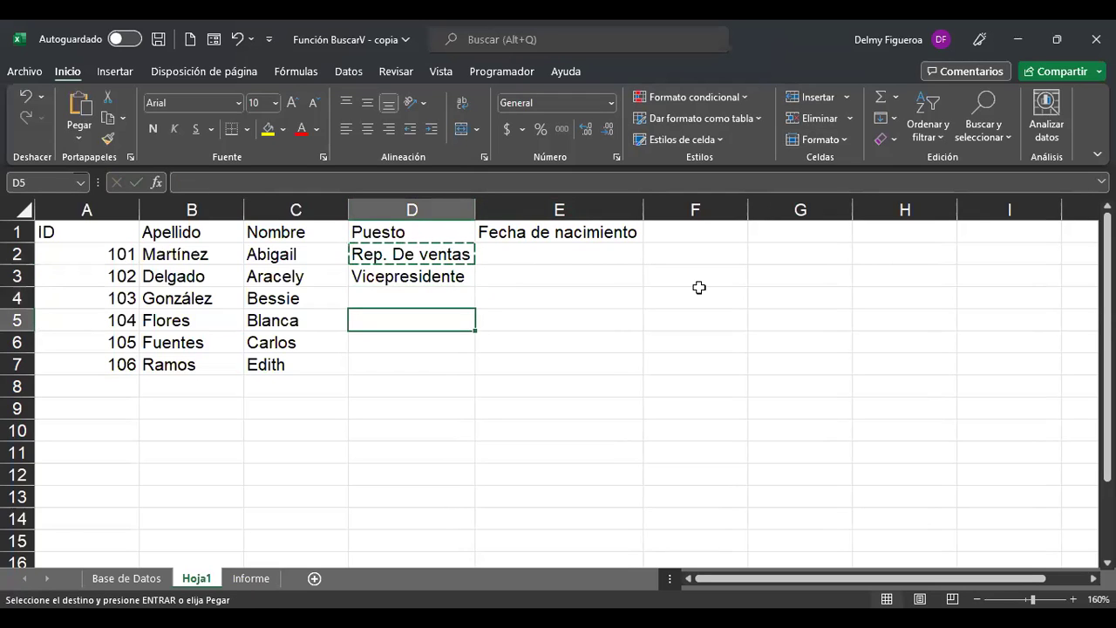
key("ctrl+v")
key("Down")
key("Down")
key("Down")
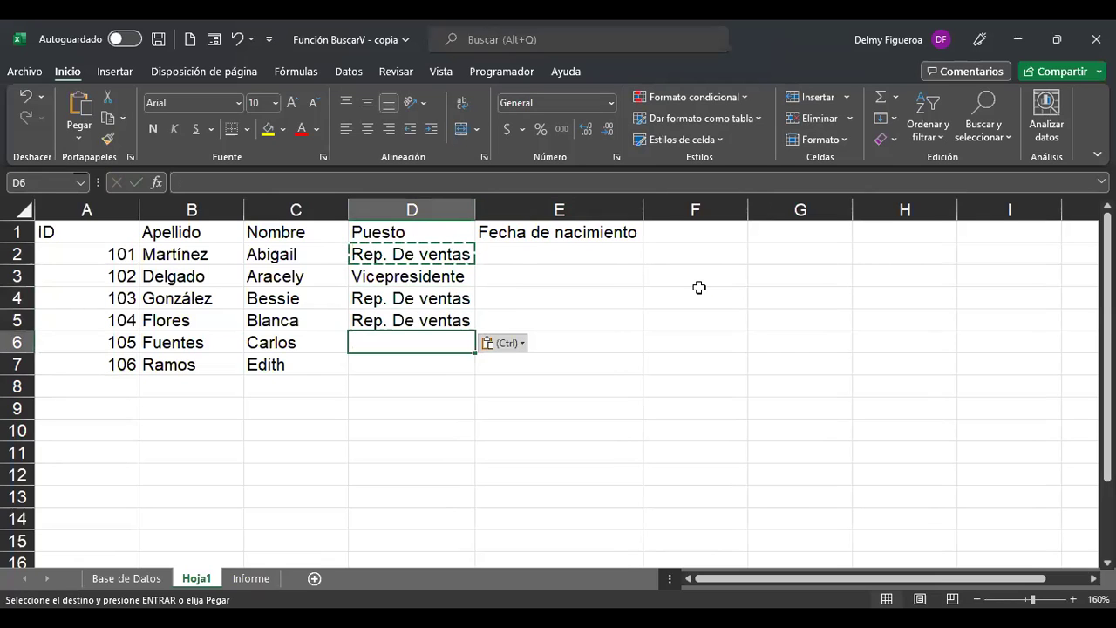
key("ctrl+v")
key("Up")
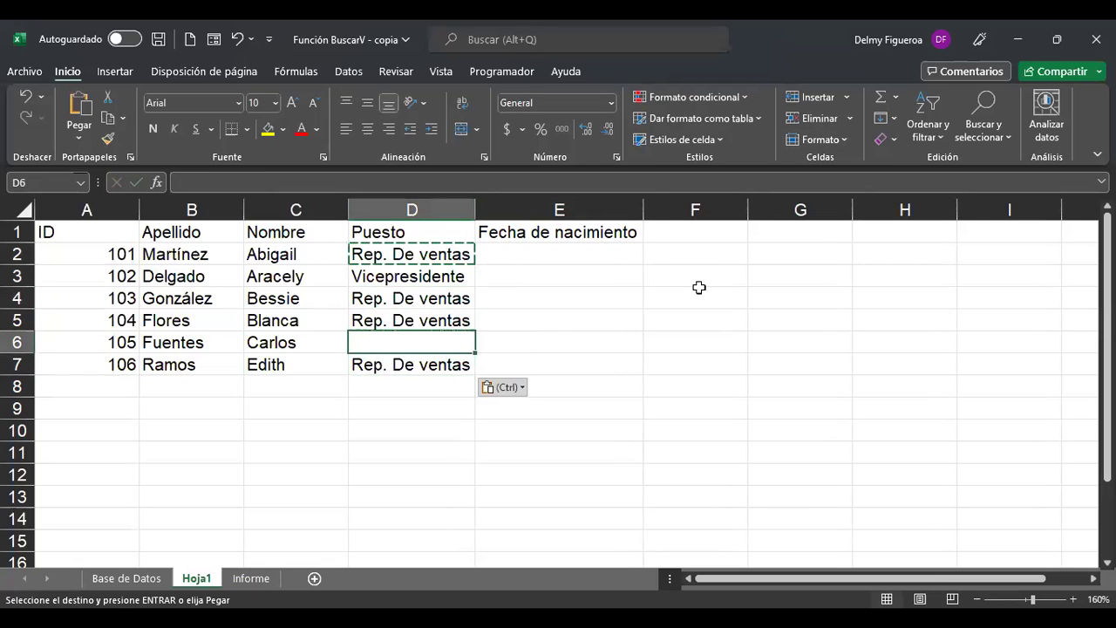
key("Escape")
type("Jefe de ventas")
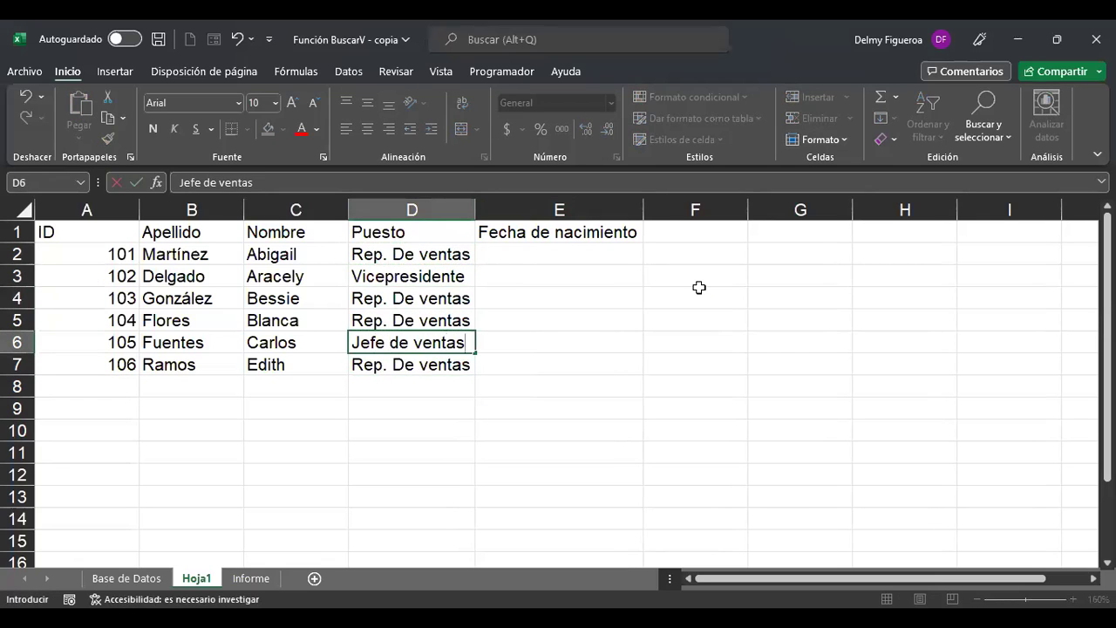
key("Return")
key("Up")
key("Right")
key("Up")
key("Up")
key("Up")
key("Up")
key("Up")
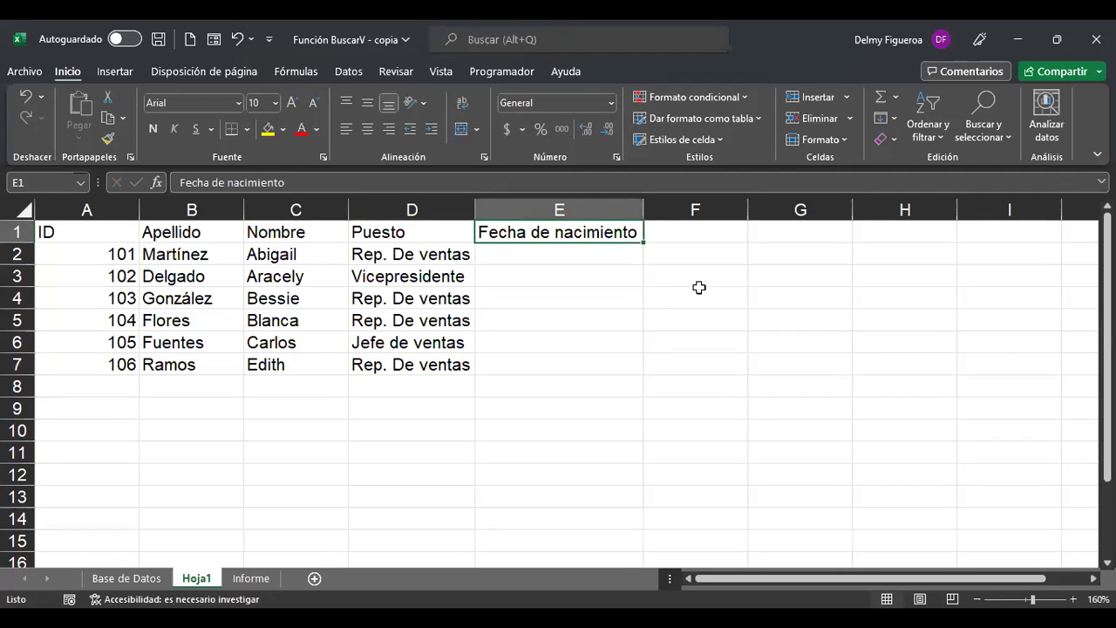
key("Down")
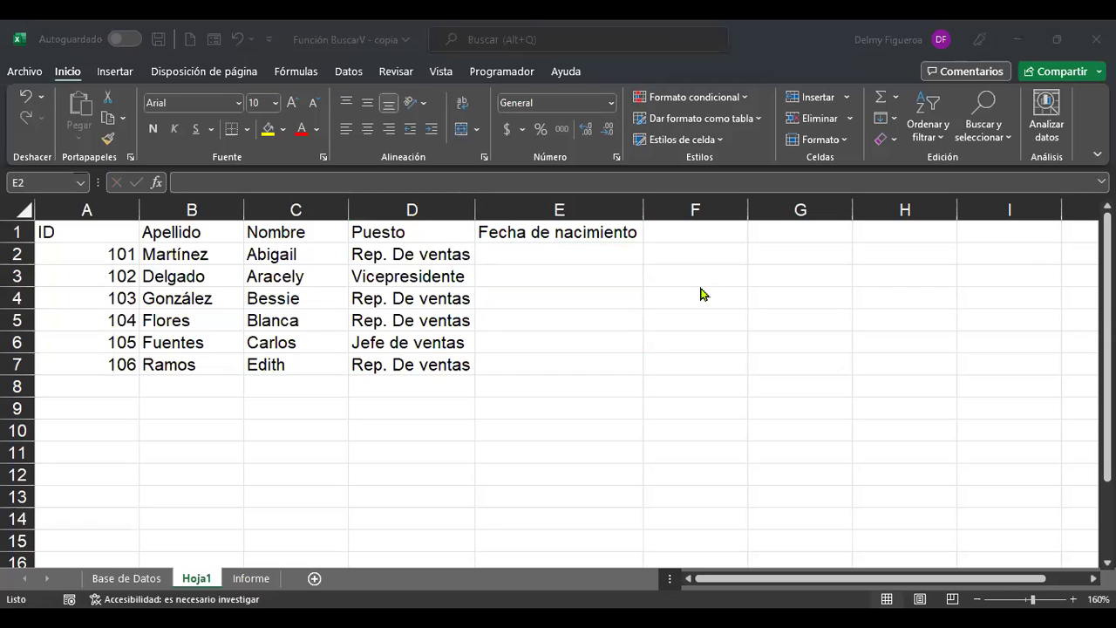
type("12/8/68")
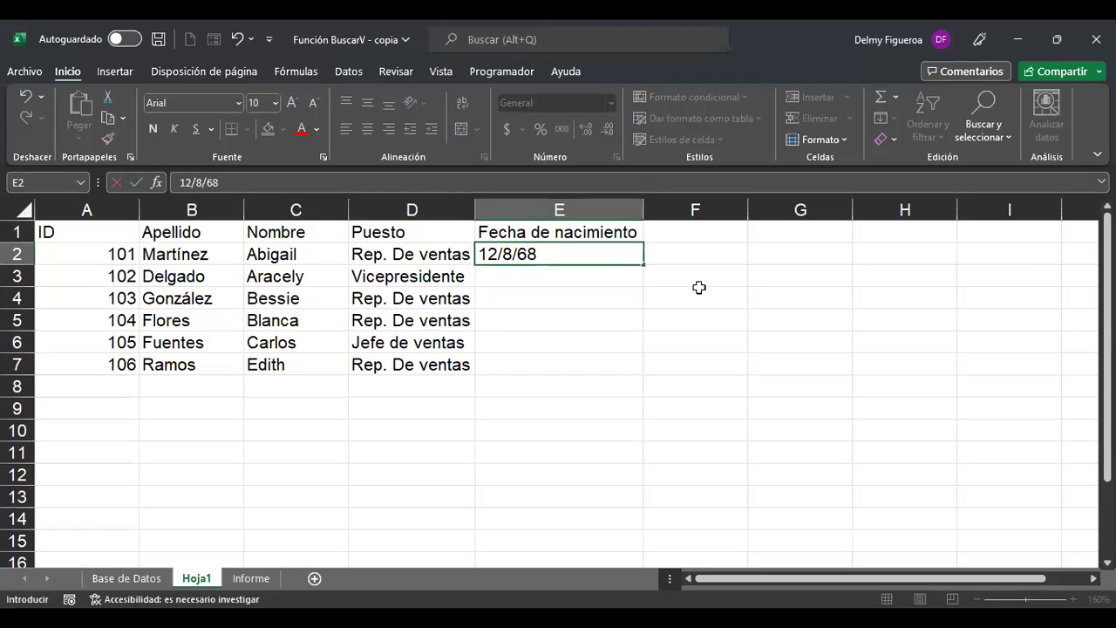
key("Return")
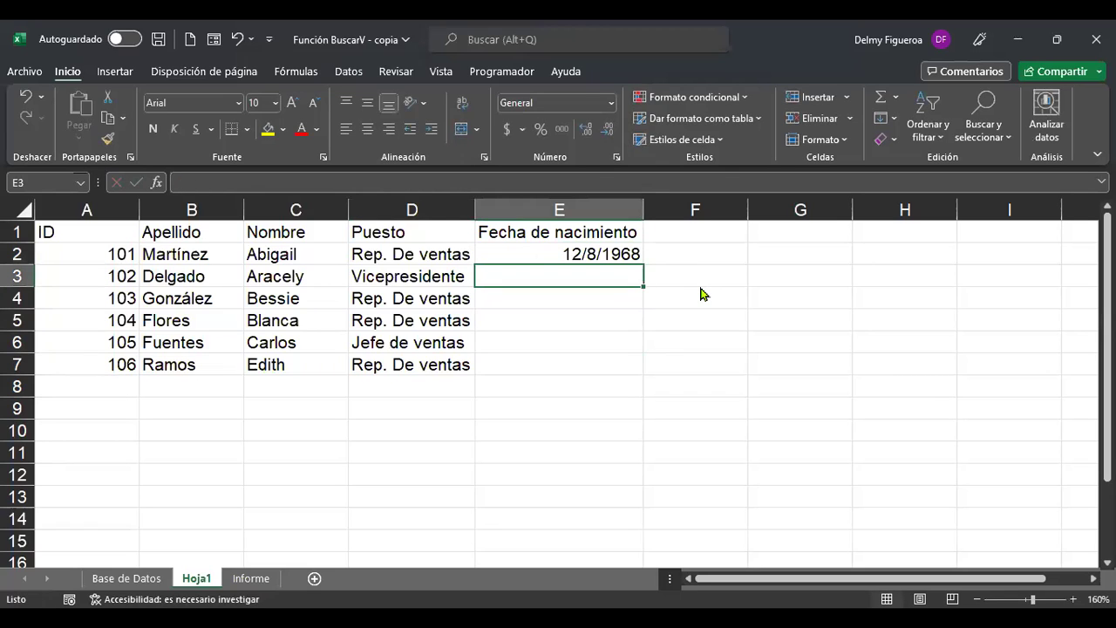
type("1")
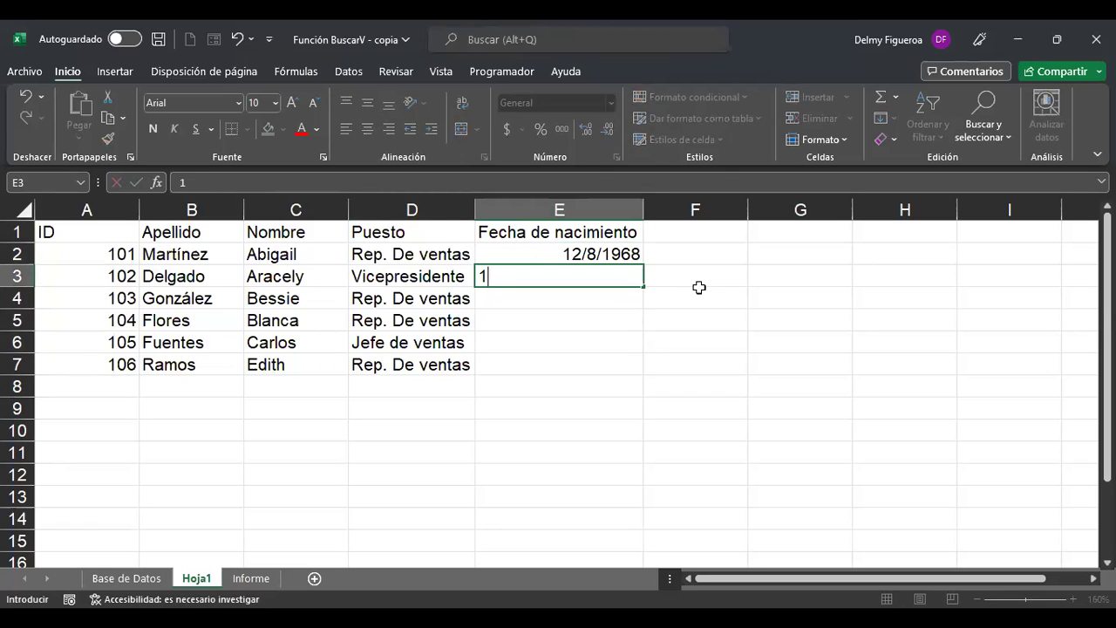
type("/2/52")
key("BackSpace")
type("52")
key("Return")
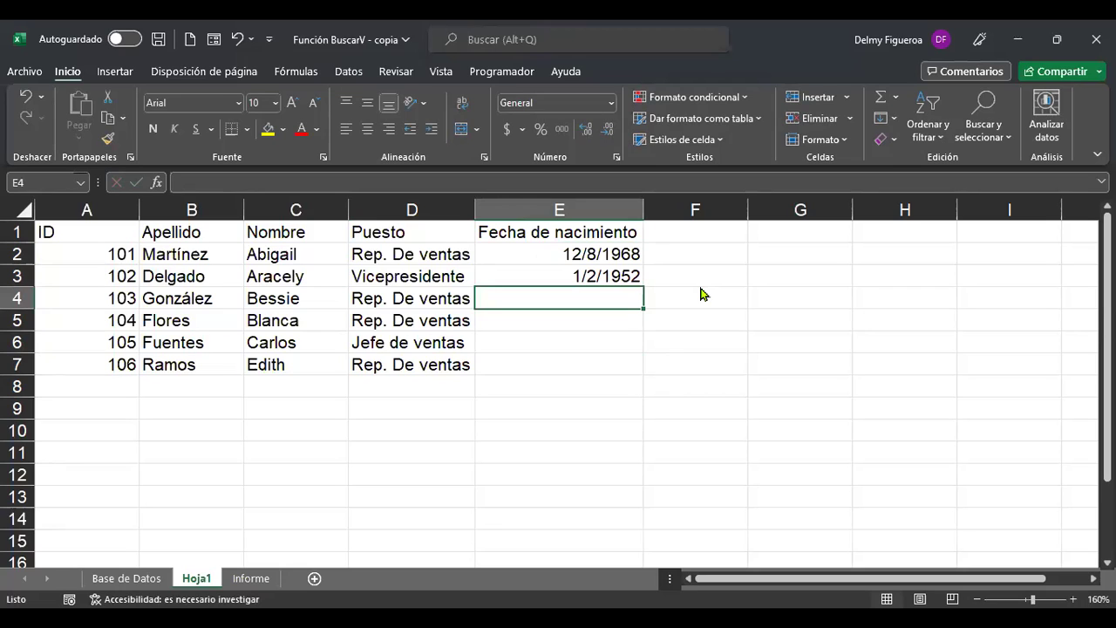
type("30/08/63")
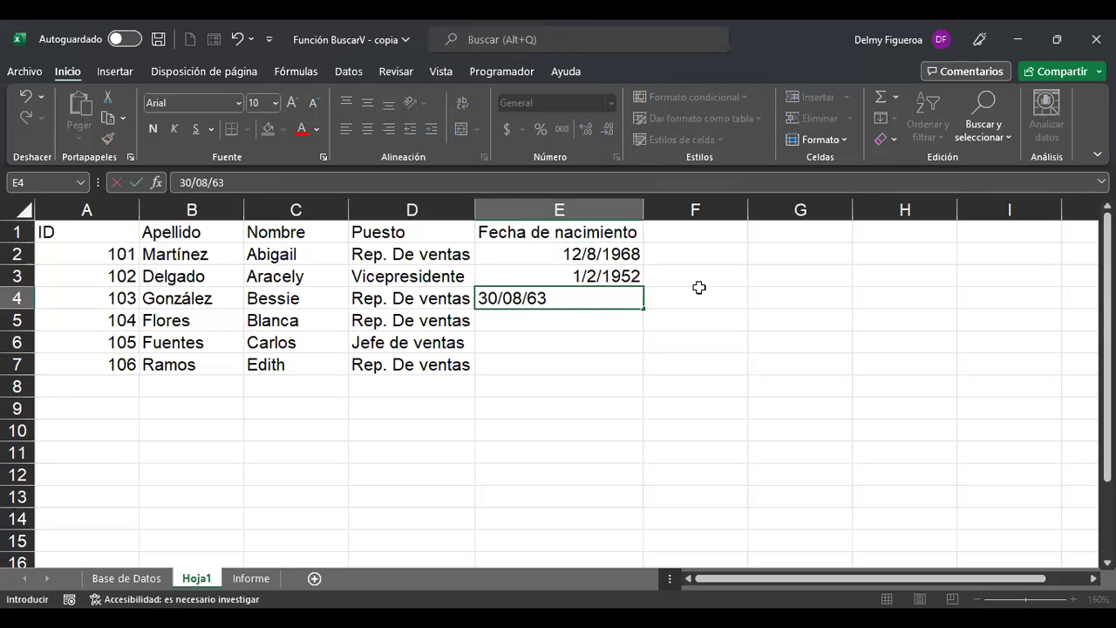
key("Return")
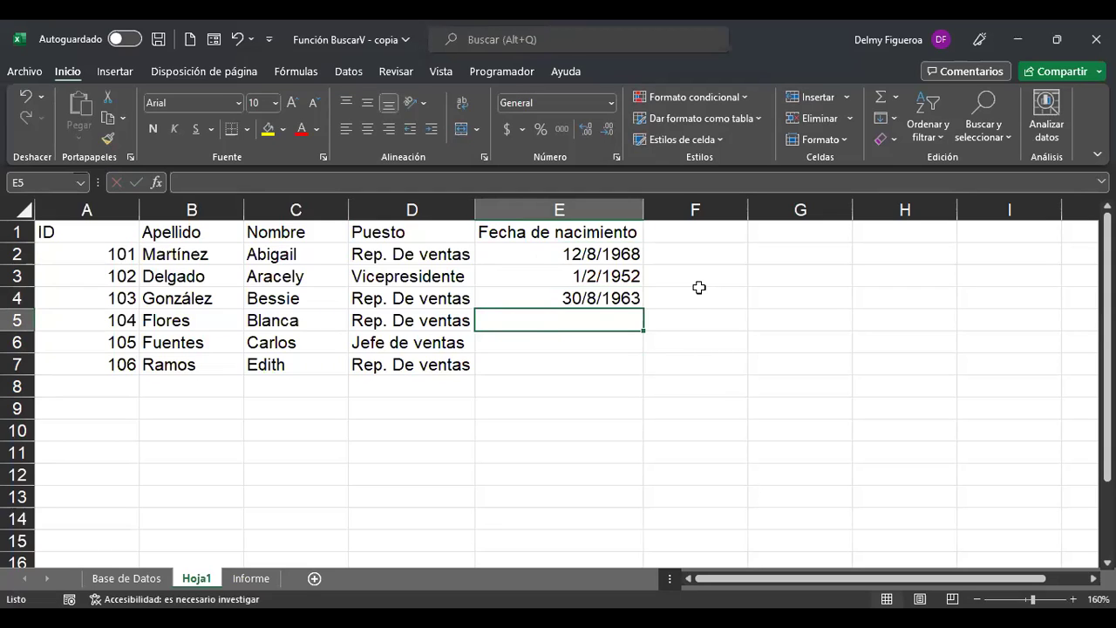
Enter birth dates 19/9/1958, 4/3/55 and 2/7/63 in E5:E7, fixing the malformed E5 entry.
type("19//58")
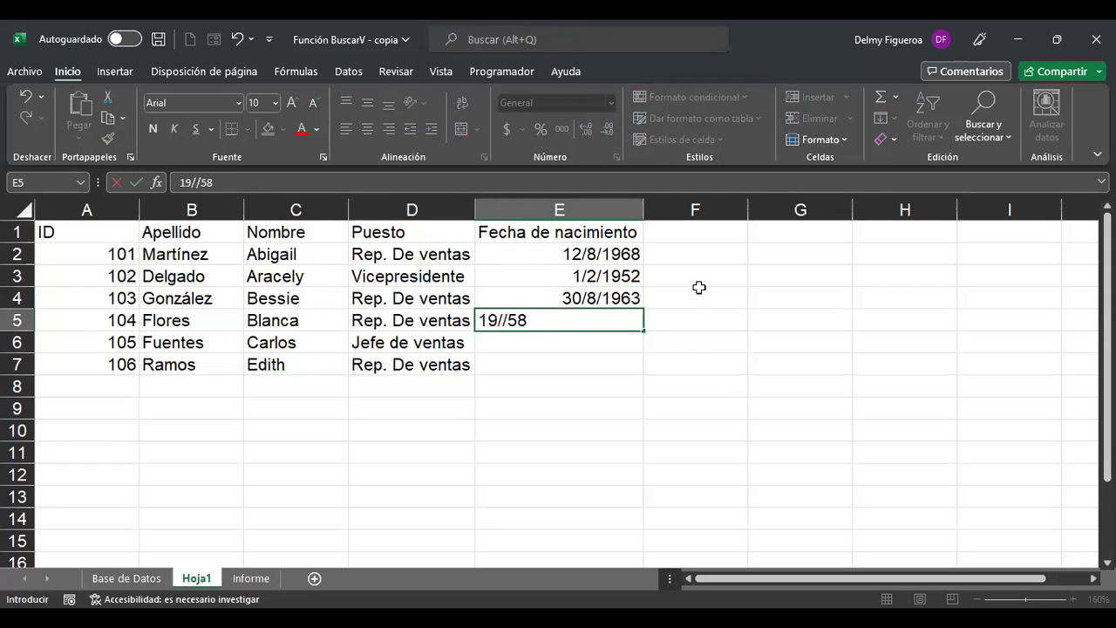
key("Return")
key("Up")
type("19/9/1958")
key("Return")
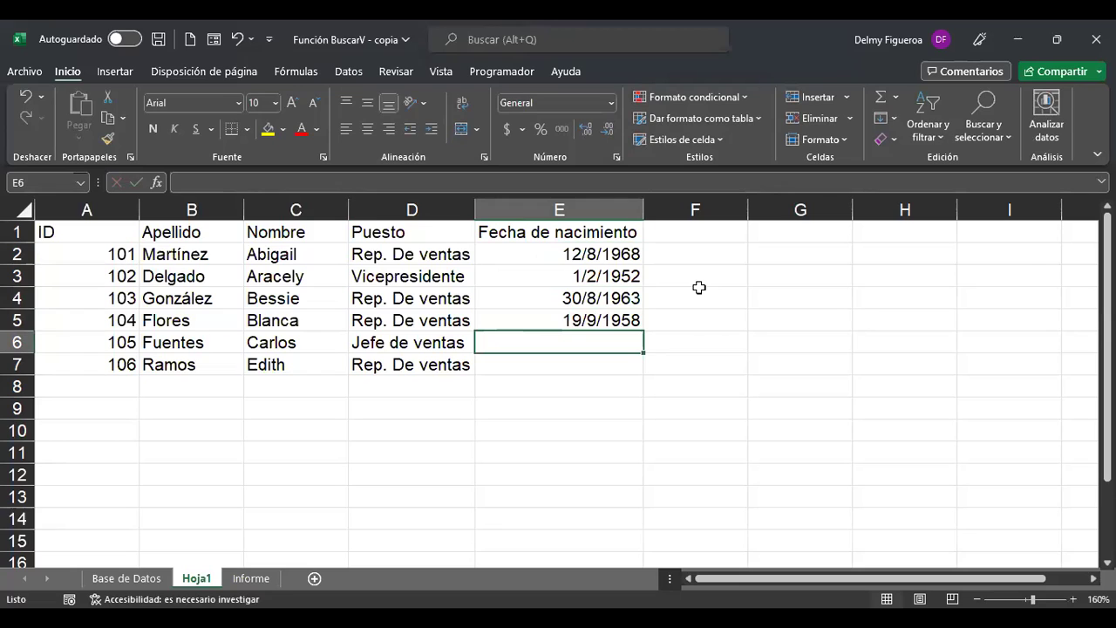
type("4/3/55")
key("Return")
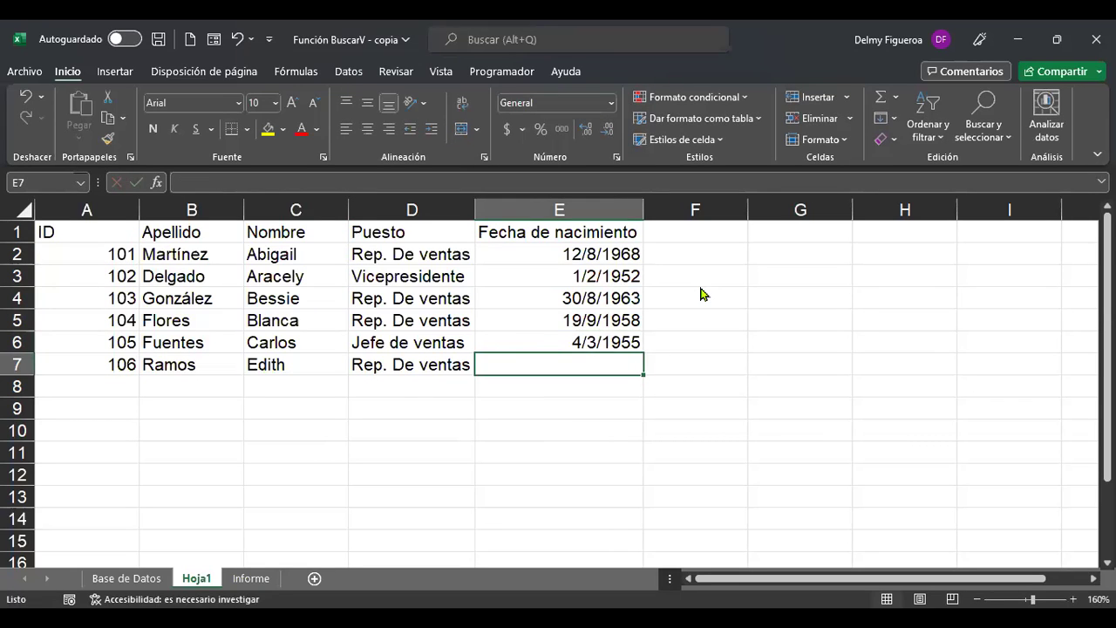
type("2/7/63")
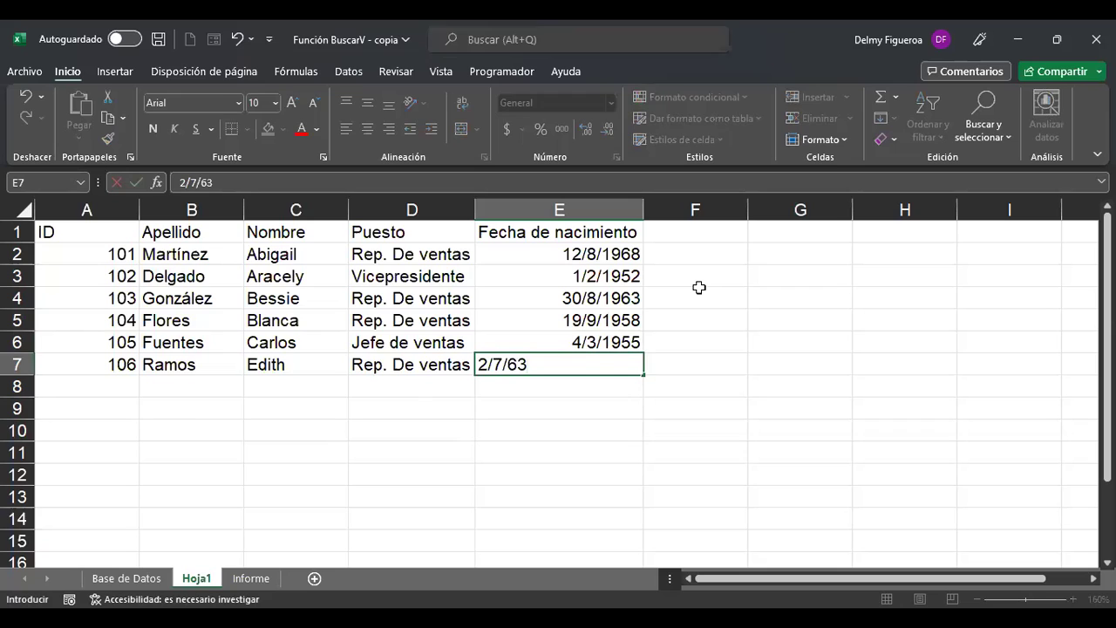
key("Return")
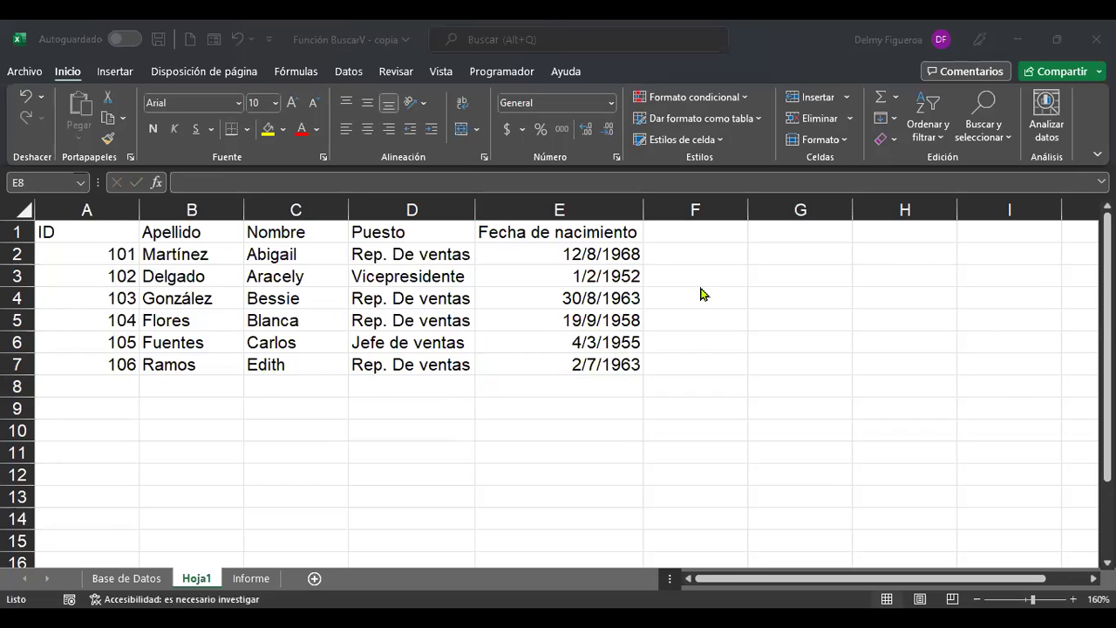
Put labels Escriba apellido in B9 and Nombre in B10, autofitting column B.
left_click(184, 406)
type("Escriba apellido")
key("Return")
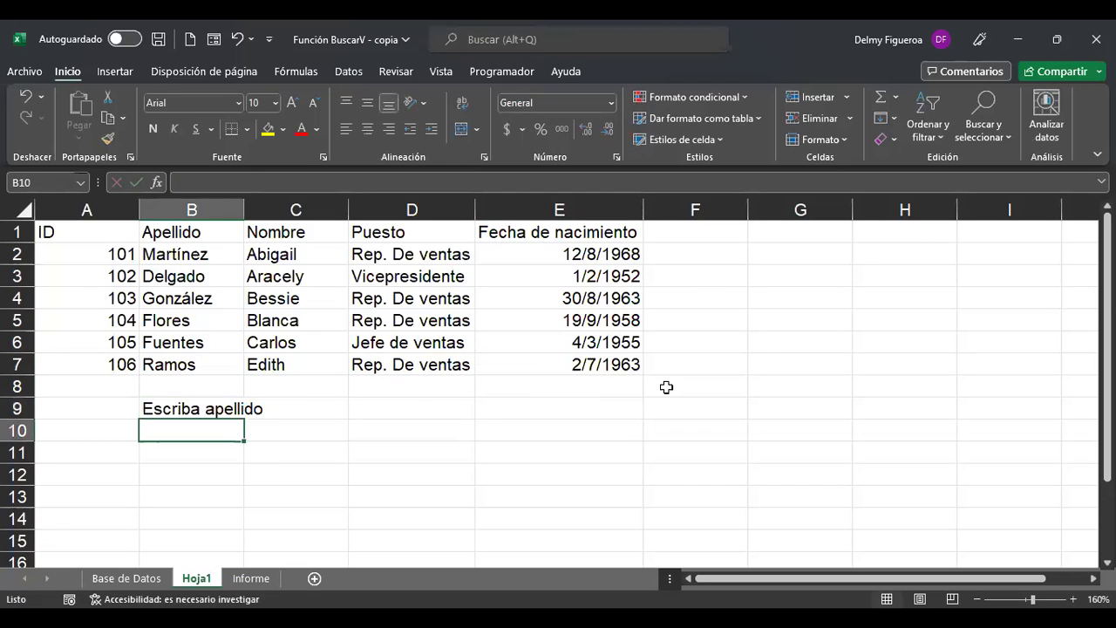
type("Nombre")
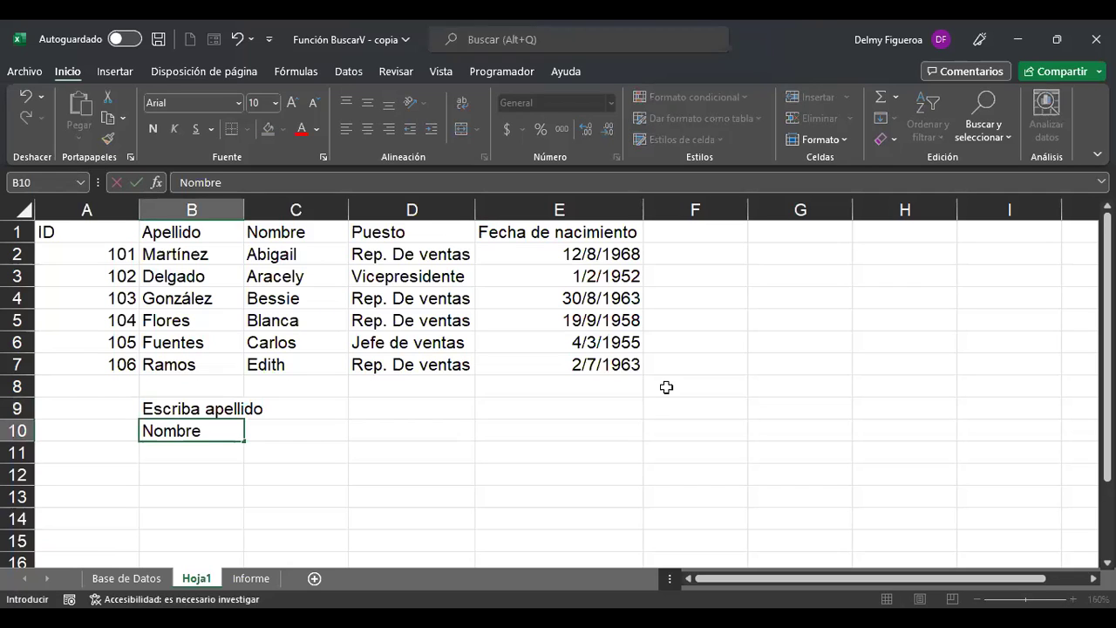
key("Return")
key("Up")
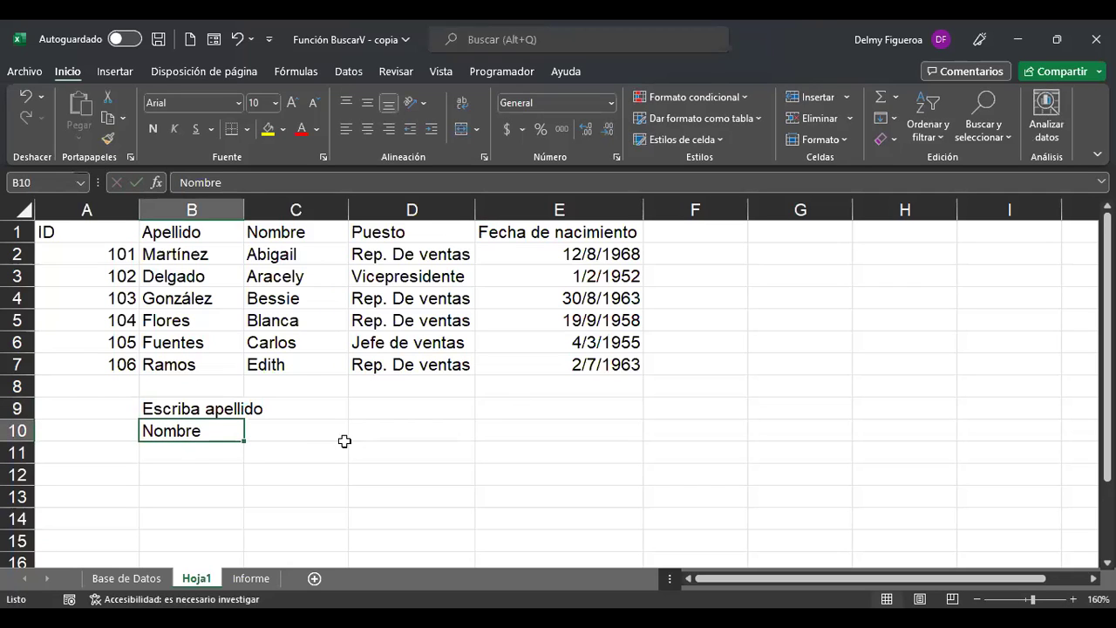
double_click(245, 211)
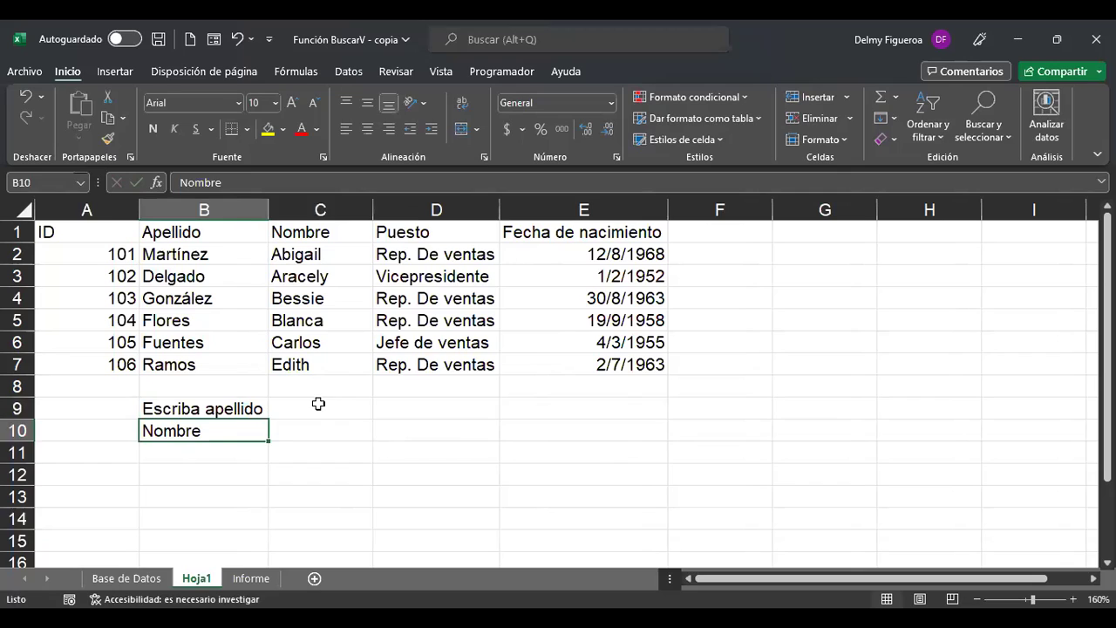
Enter the first employee's surname in C9 as the lookup value.
left_click(320, 408)
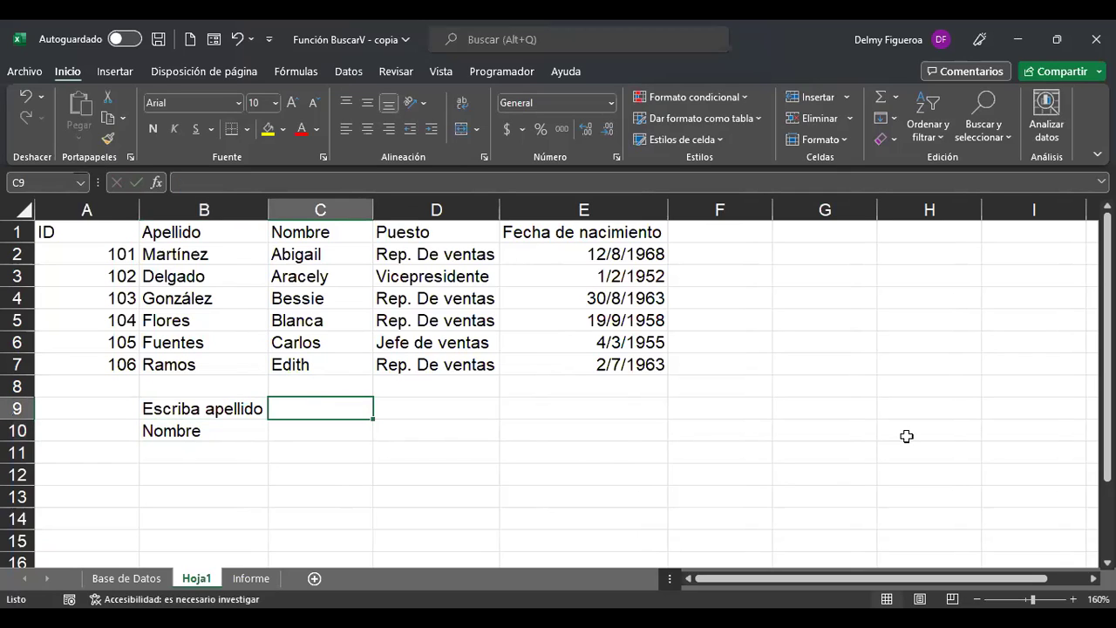
key("Down")
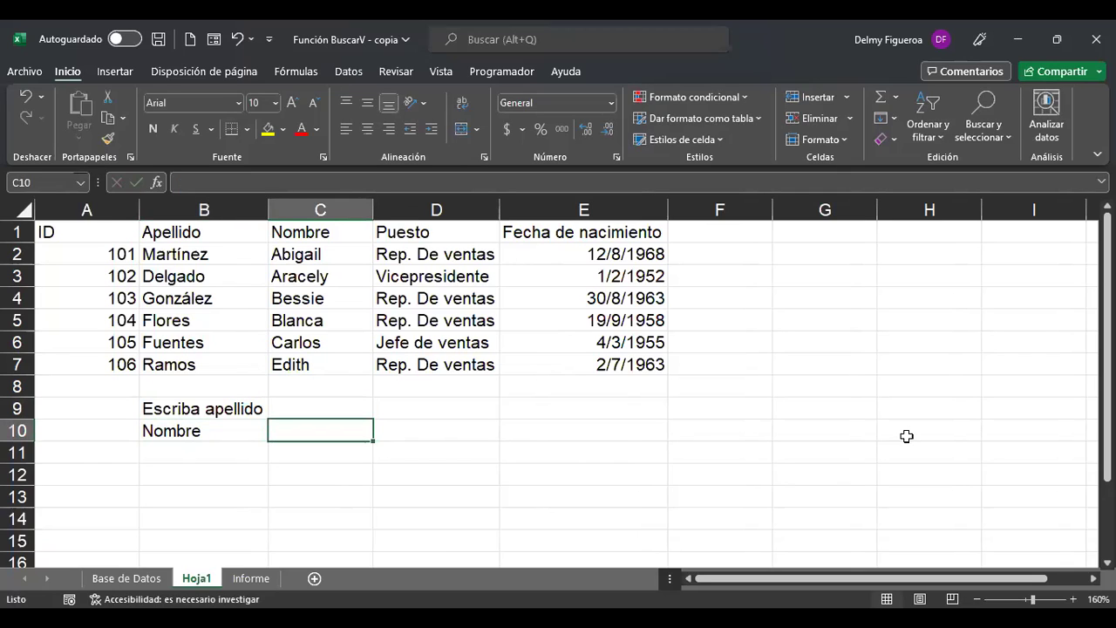
key("Up")
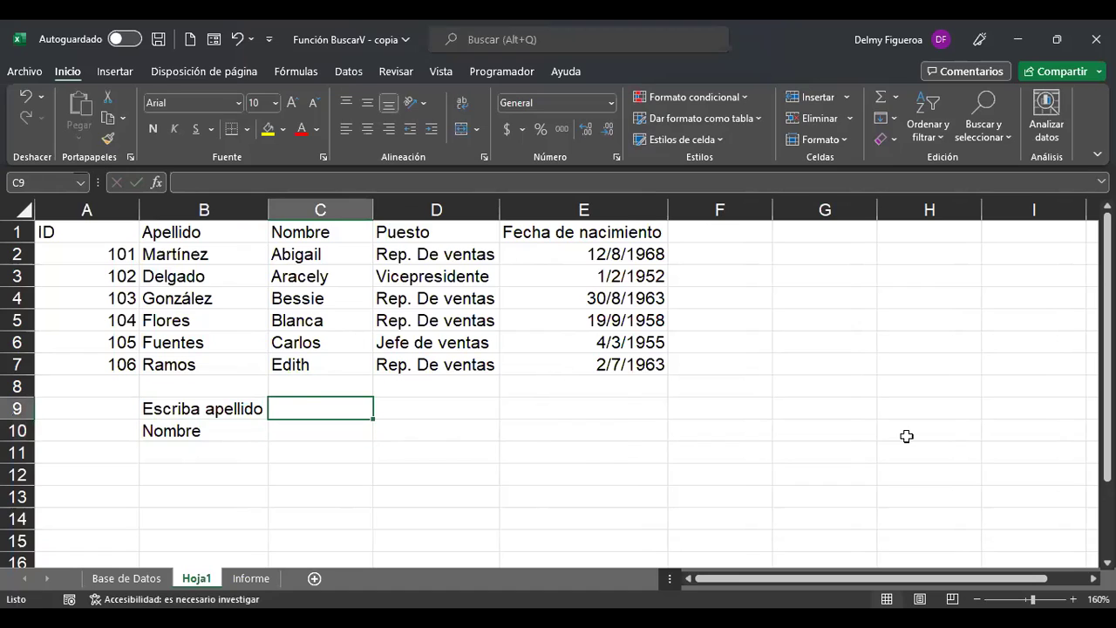
type("Mart")
type("íne")
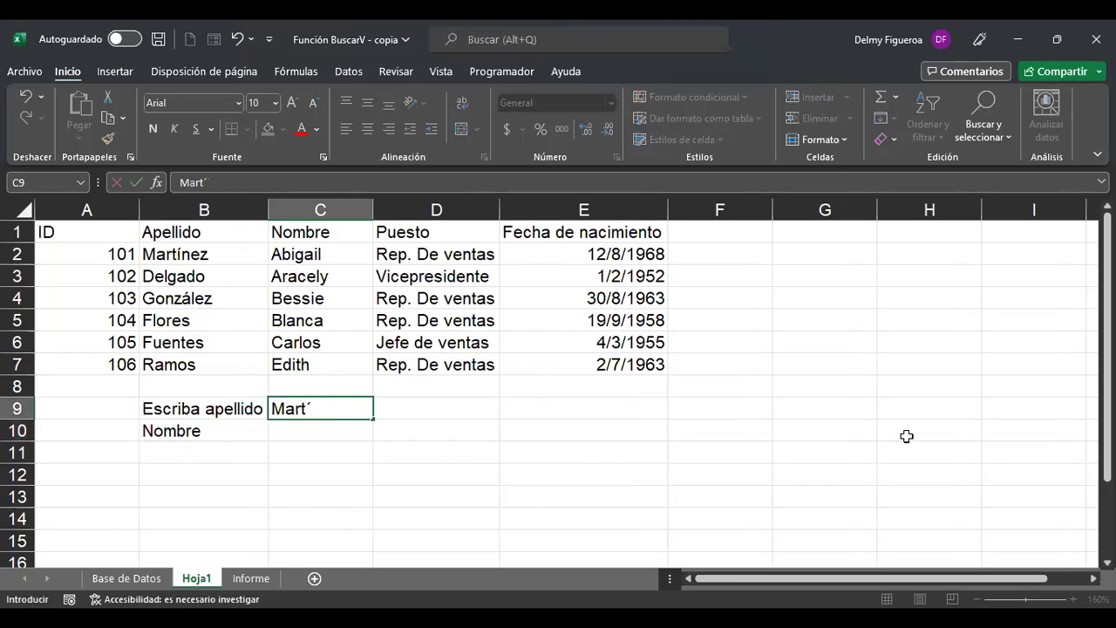
type("z")
key("Return")
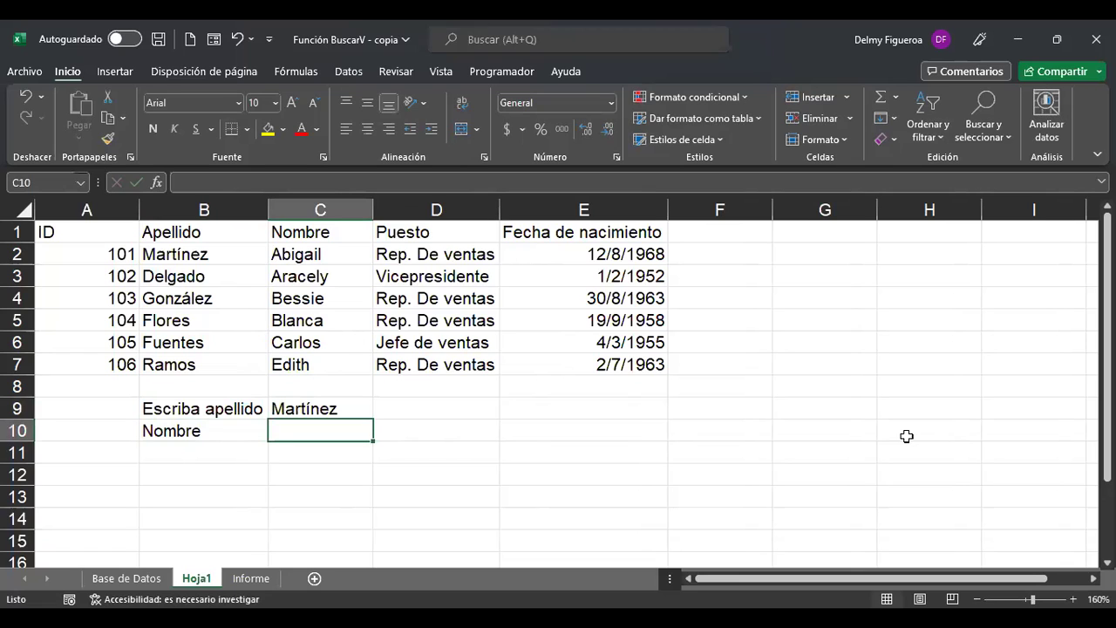
Start a BUSCARV formula in C10 with lookup value C9 and table range A2:E7.
type("+")
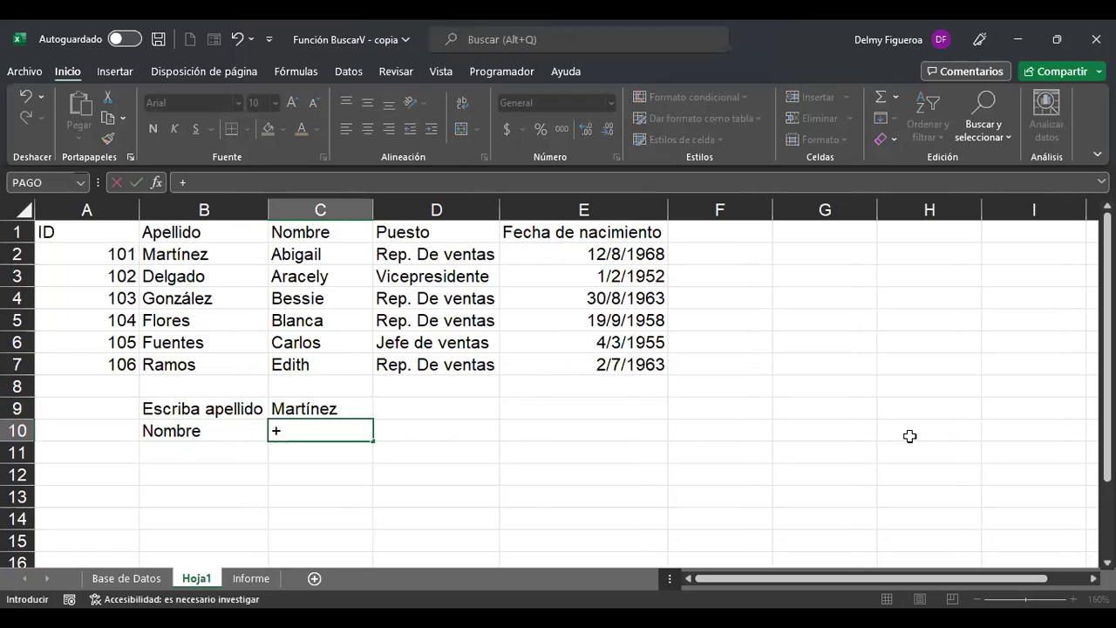
type("busc")
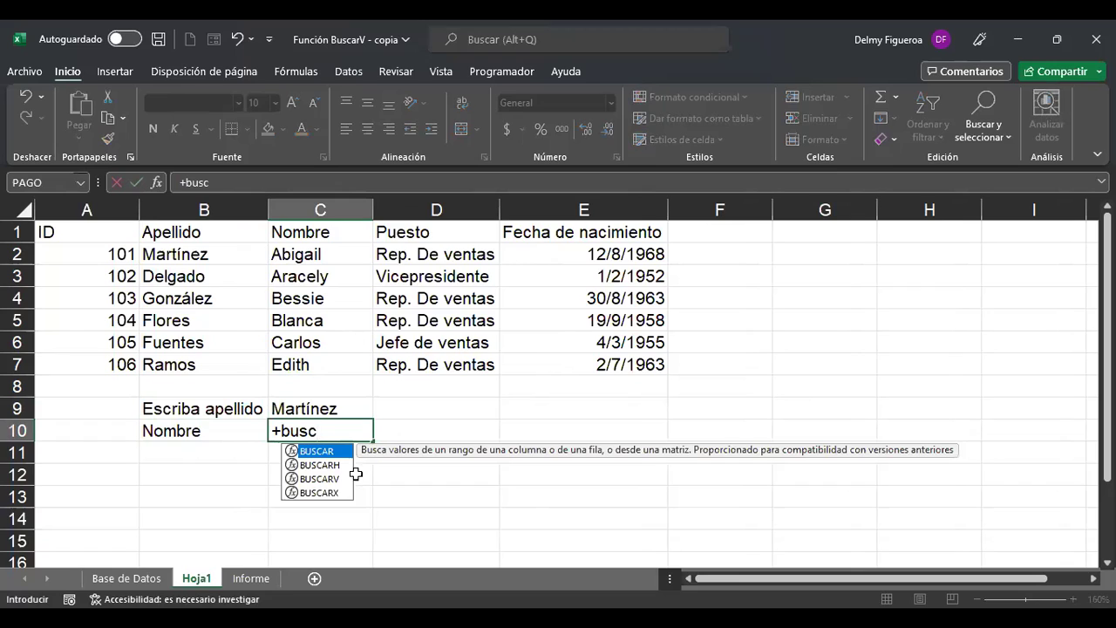
double_click(335, 478)
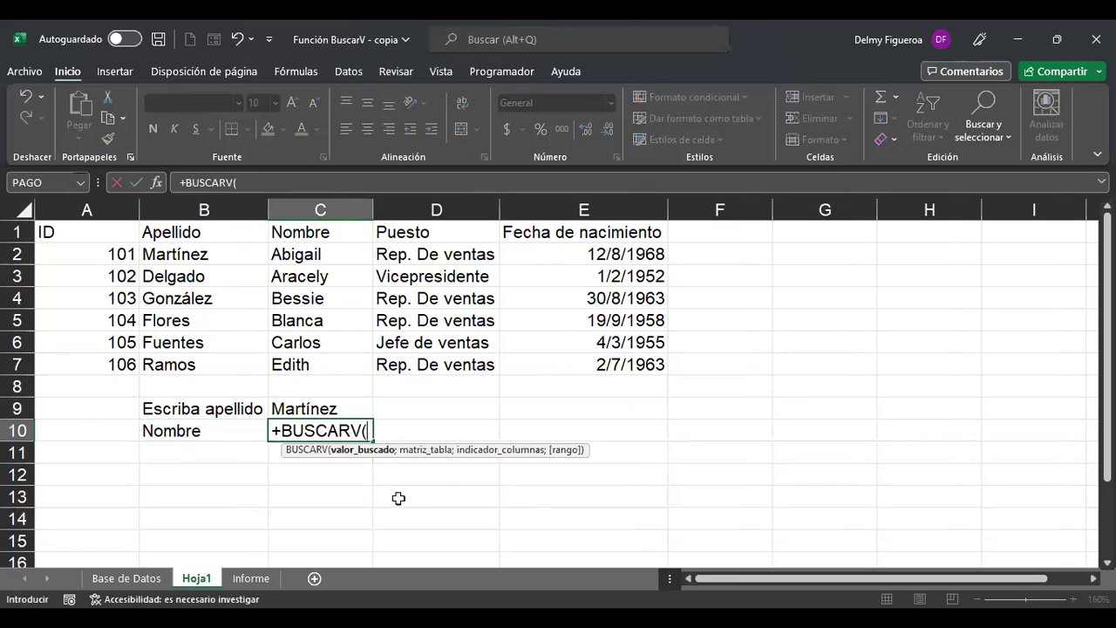
left_click(343, 404)
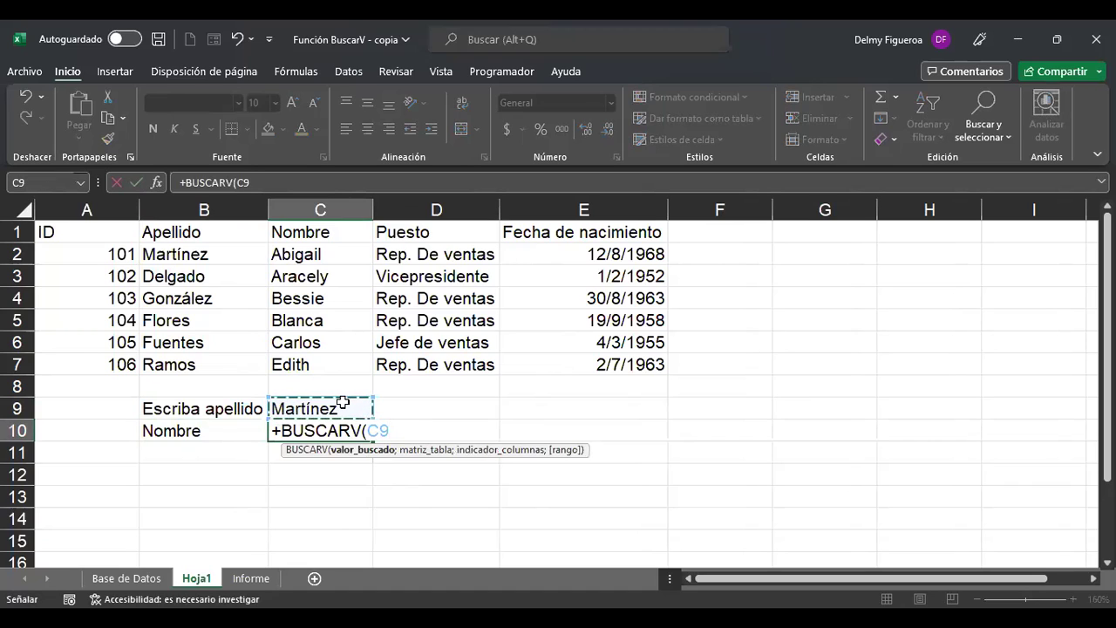
type(";")
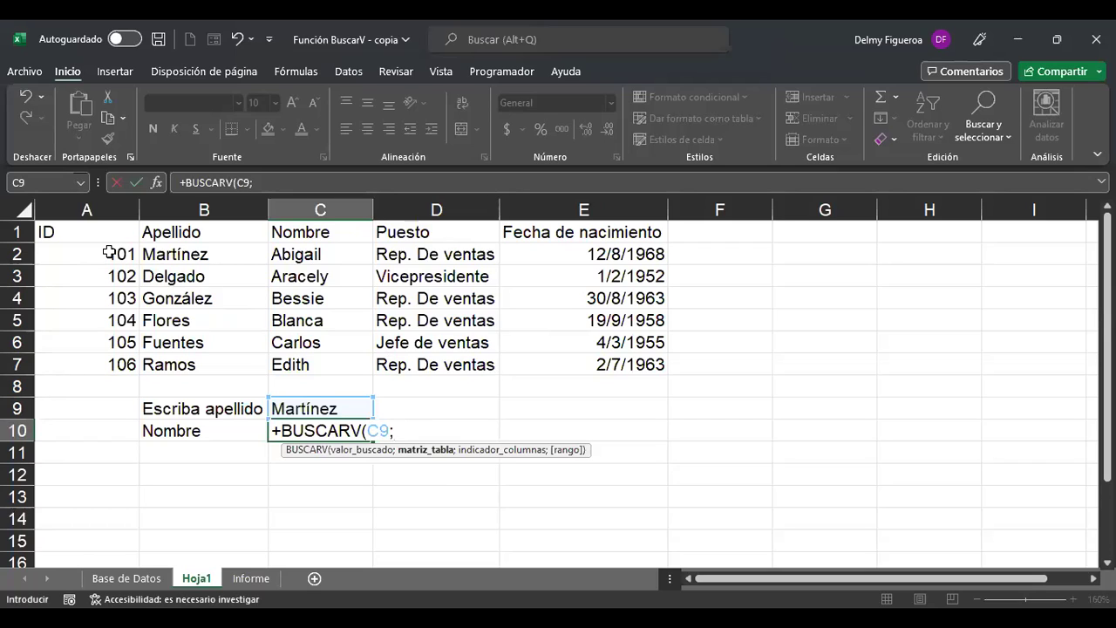
left_click(109, 252)
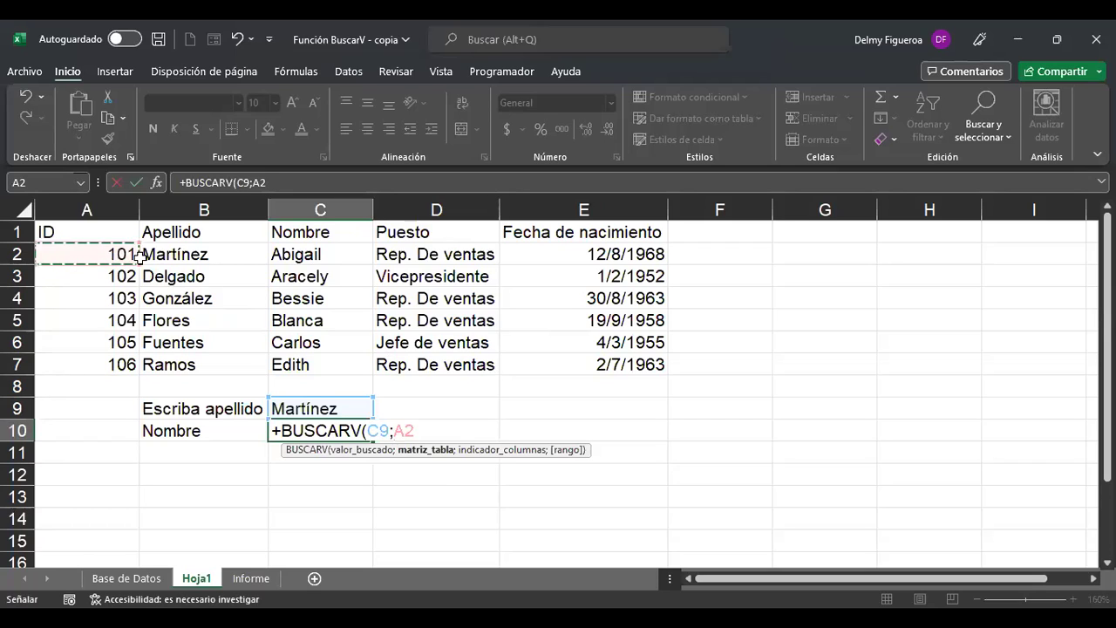
key("ctrl+shift+Right")
key("ctrl+shift+Down")
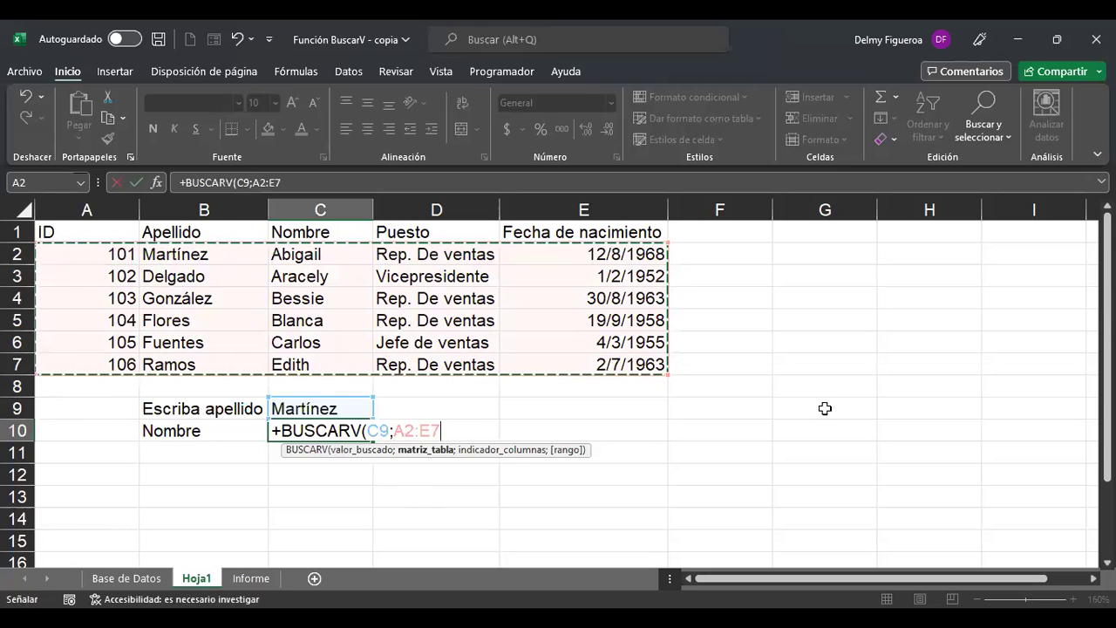
type(";")
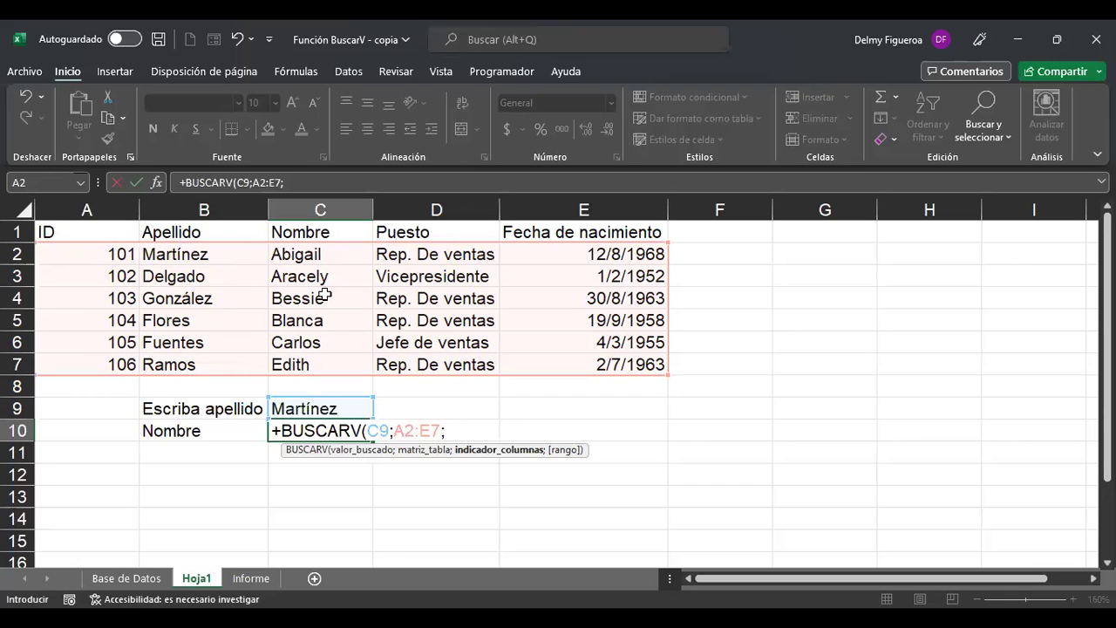
Finish the formula with column index 3 and FALSO for exact match, then commit it.
type("3;")
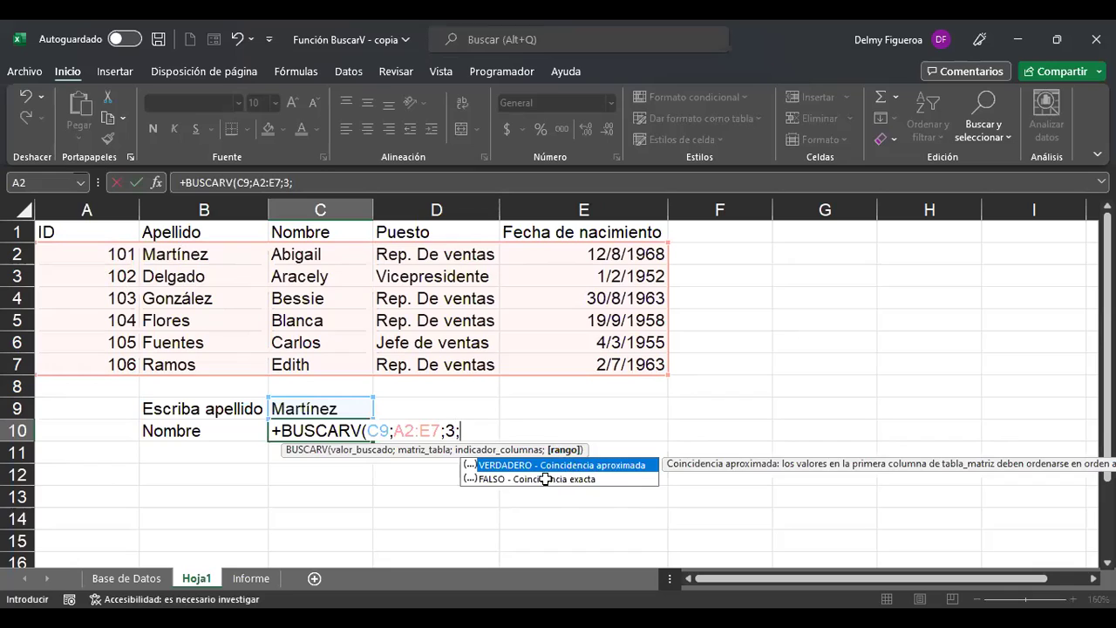
double_click(545, 479)
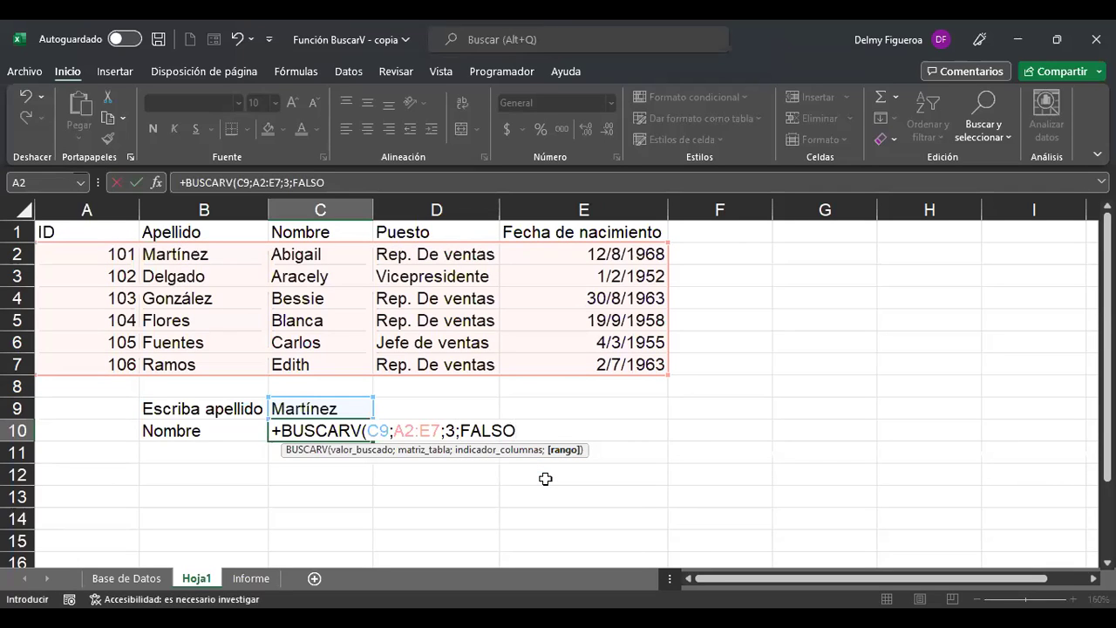
type(")")
key("Return")
key("Up")
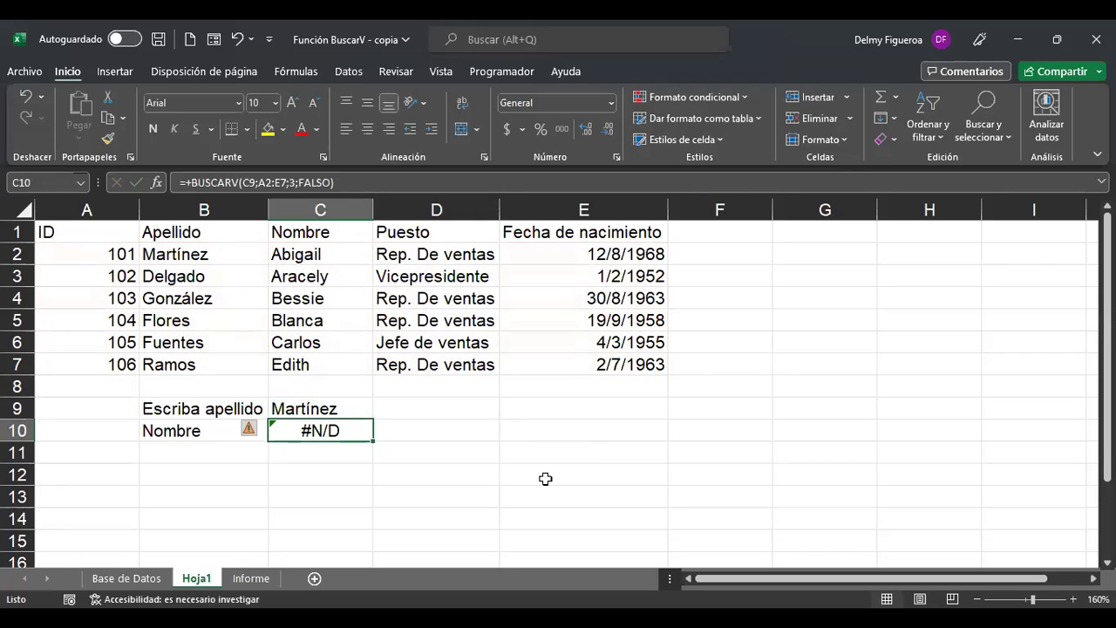
Change C10's formula to =+BUSCARV(C9;B2:E7;2;FALSO), using range B2:E7 and column 2.
key("F2")
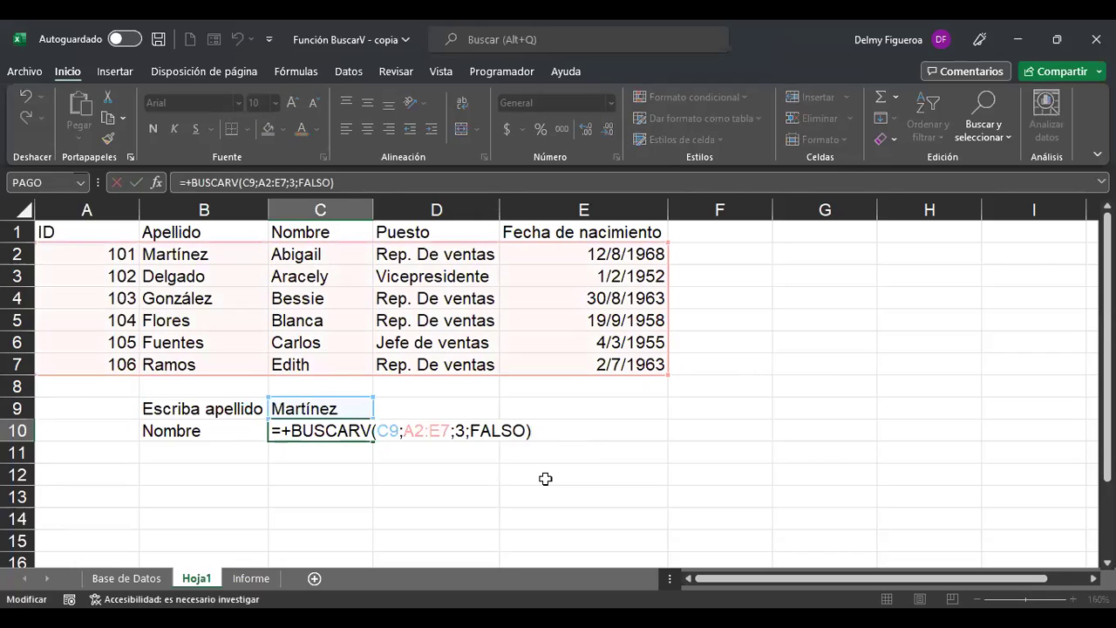
left_click(388, 433)
left_click_drag(402, 431, 450, 431)
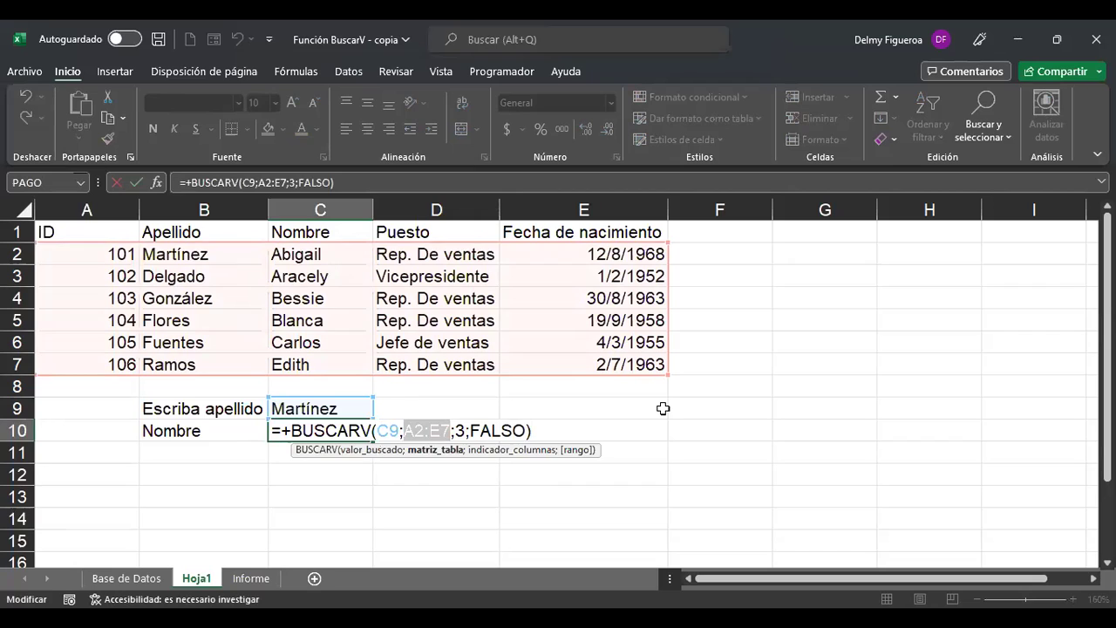
key("BackSpace")
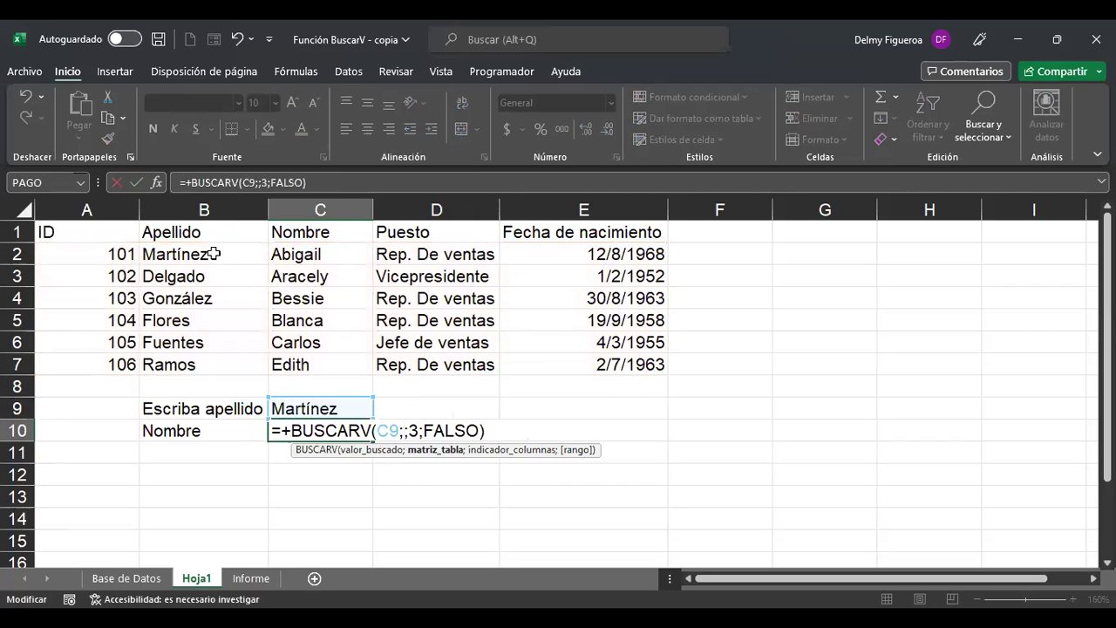
left_click(213, 253)
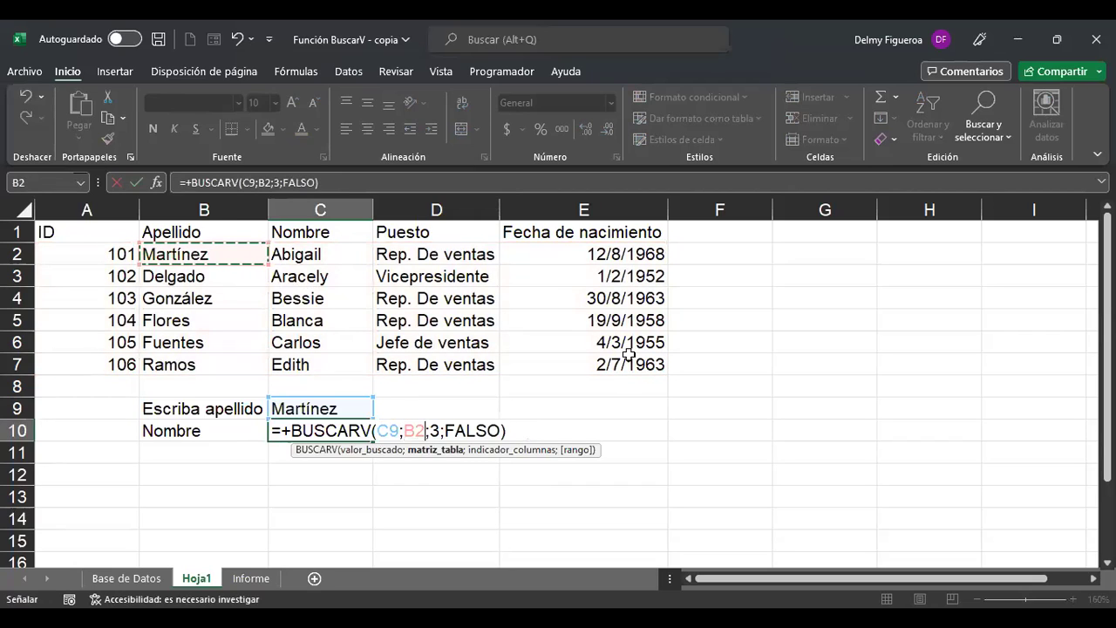
key("ctrl+shift+Down")
key("ctrl+shift+Right")
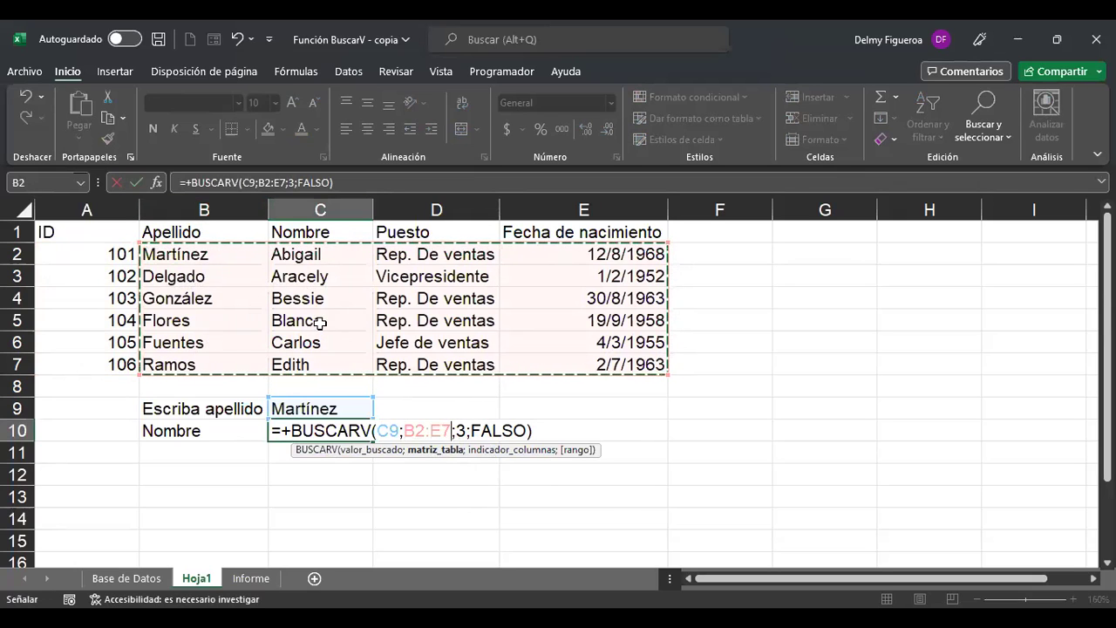
left_click(459, 430)
key("BackSpace")
type("2")
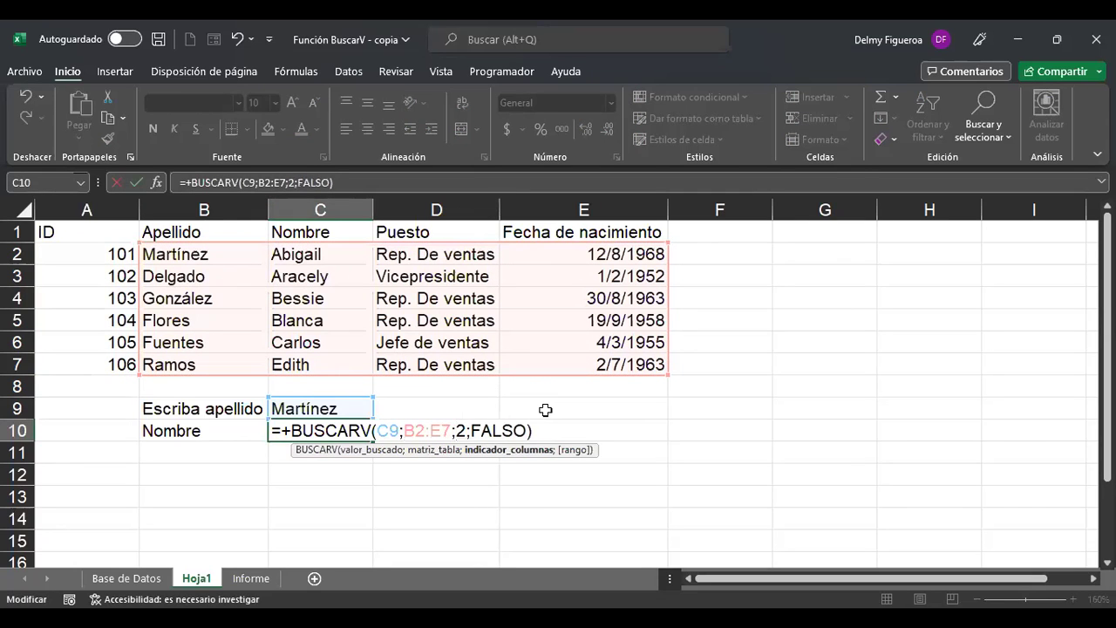
key("Return")
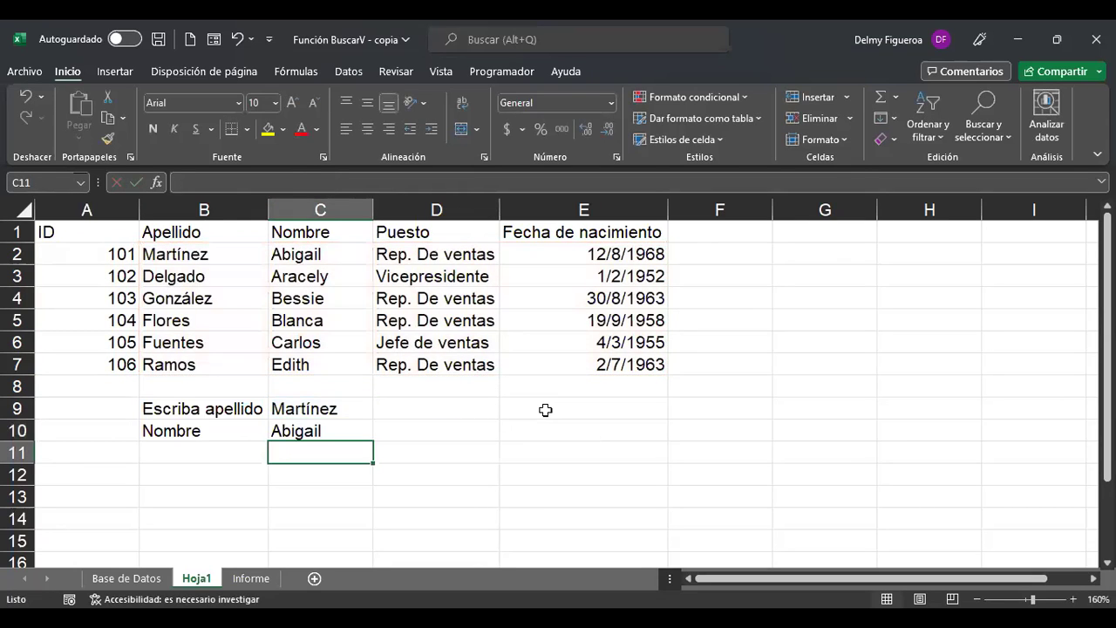
Enter González in C9, then undo the accidental Fuentes overwrite of C10's formula.
key("Up")
key("Up")
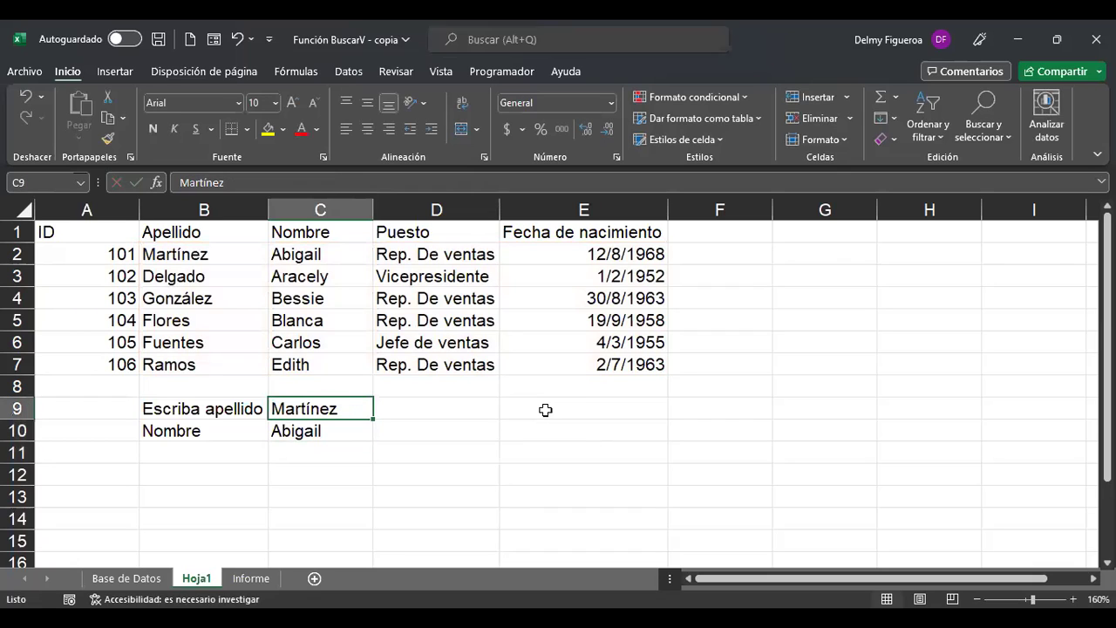
type("González")
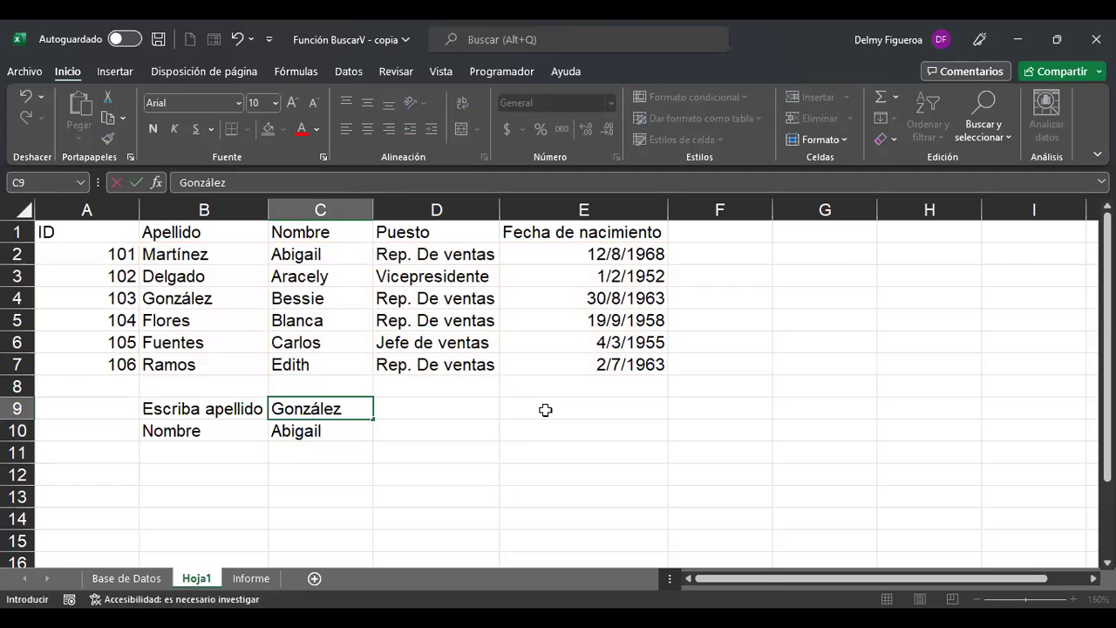
key("Return")
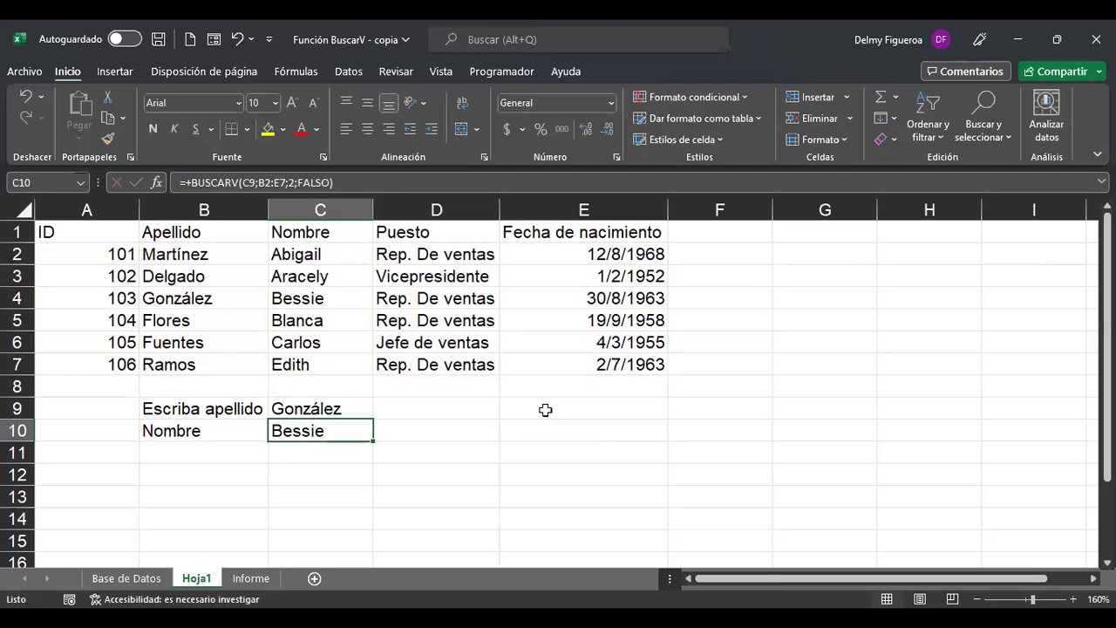
type("Fuents")
key("BackSpace")
type("es")
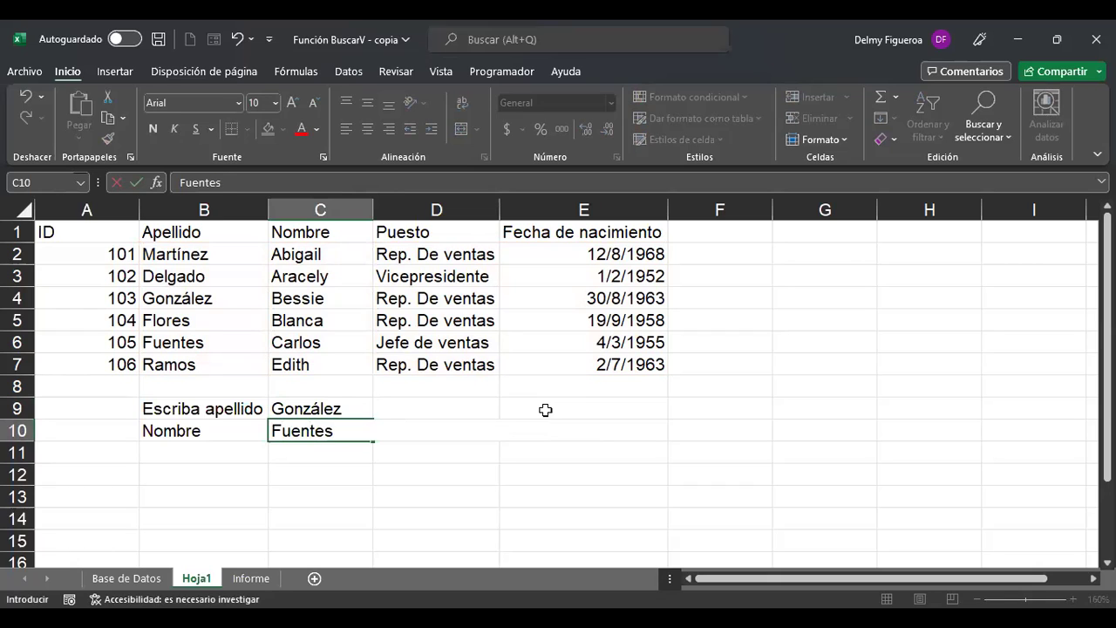
key("Up")
key("ctrl+z")
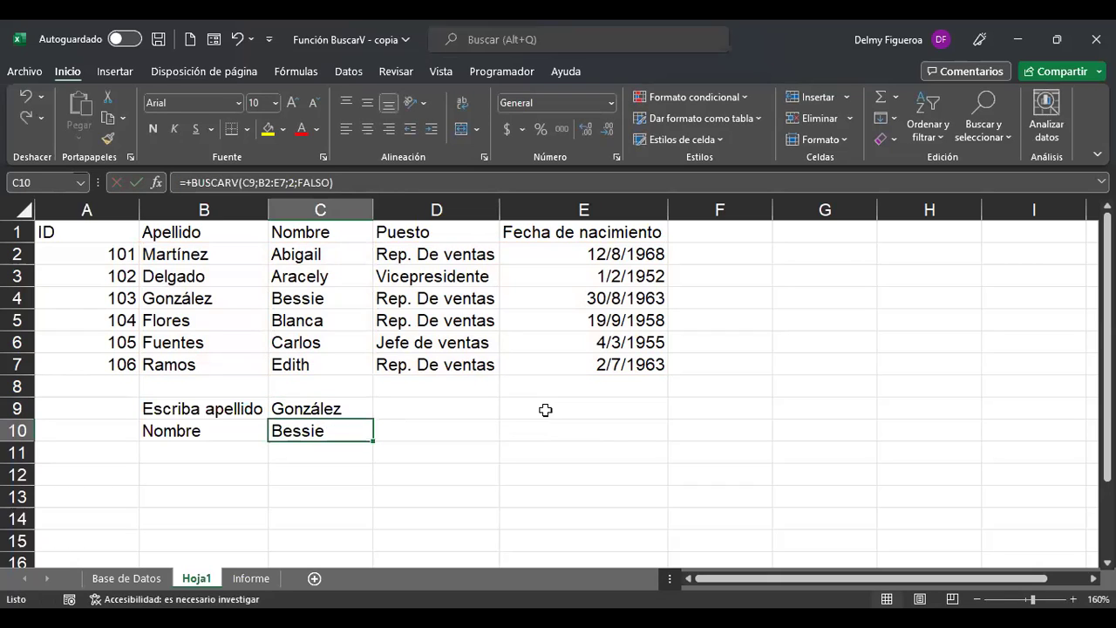
Enter Fuentes in C9 so the C10 lookup returns Carlos.
key("Up")
type("Fuenets")
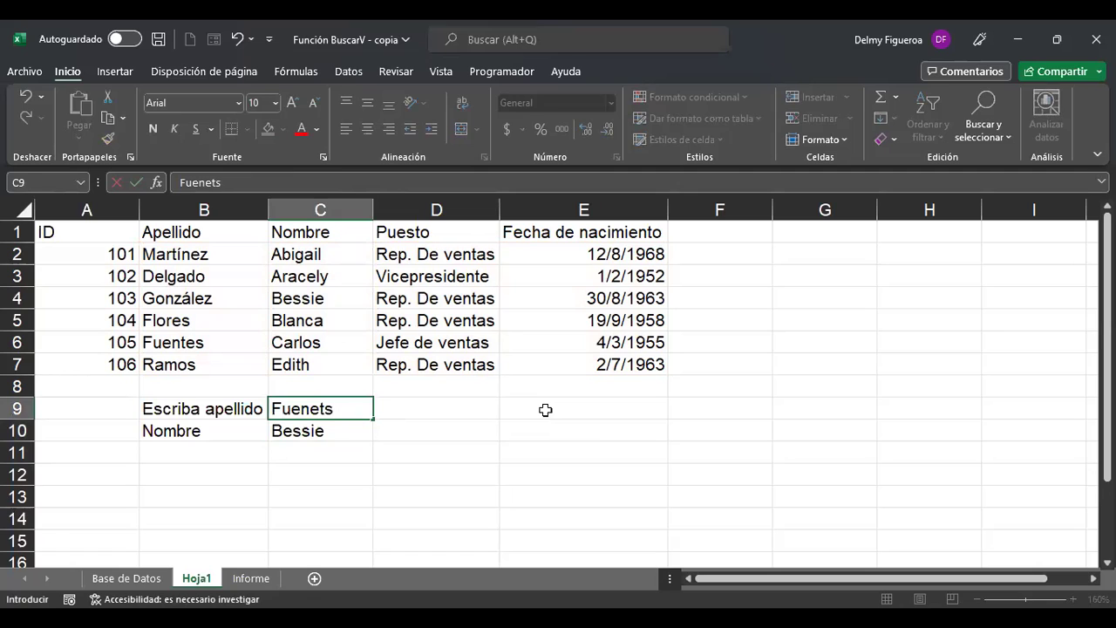
key("Return")
key("Up")
type("Fuentes")
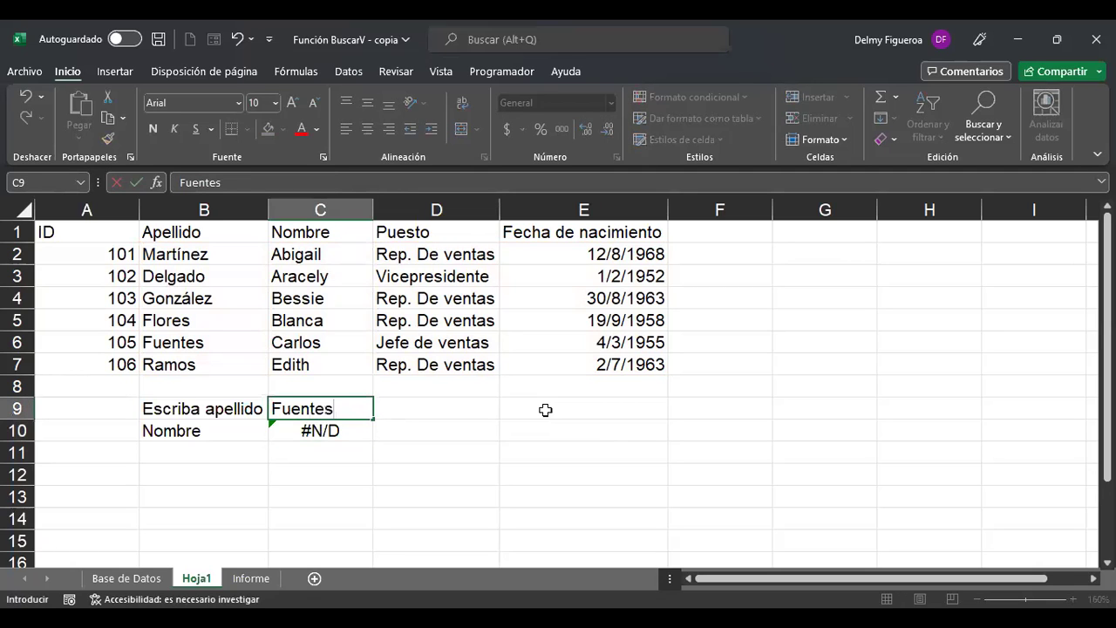
key("Return")
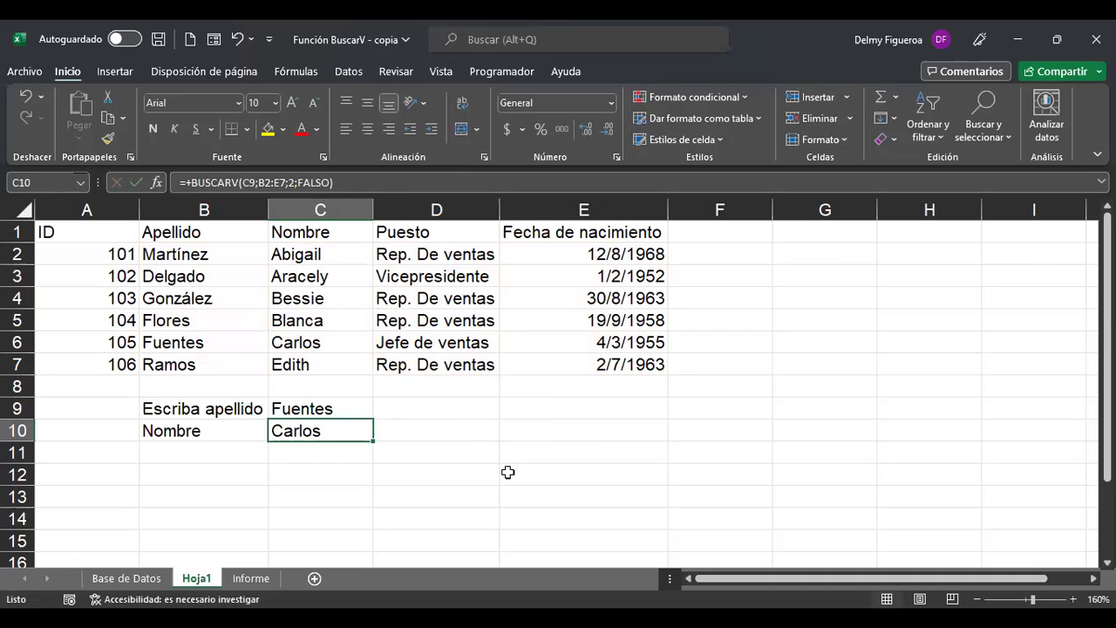
left_click(218, 450)
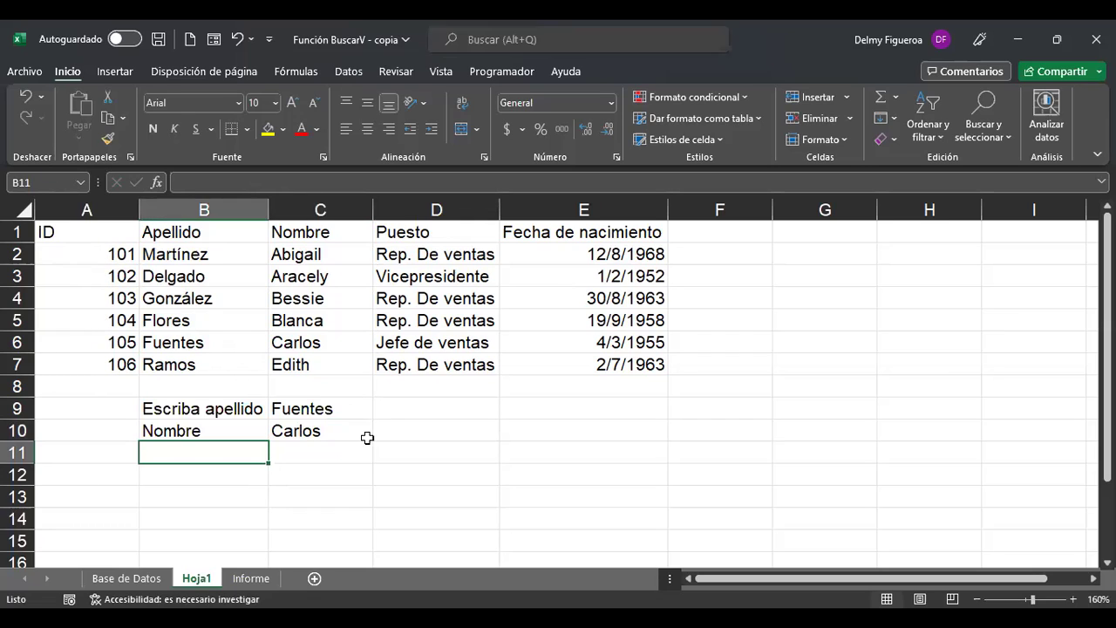
Type the label ID in B11 below Nombre.
type("ID")
key("Return")
key("Up")
key("Right")
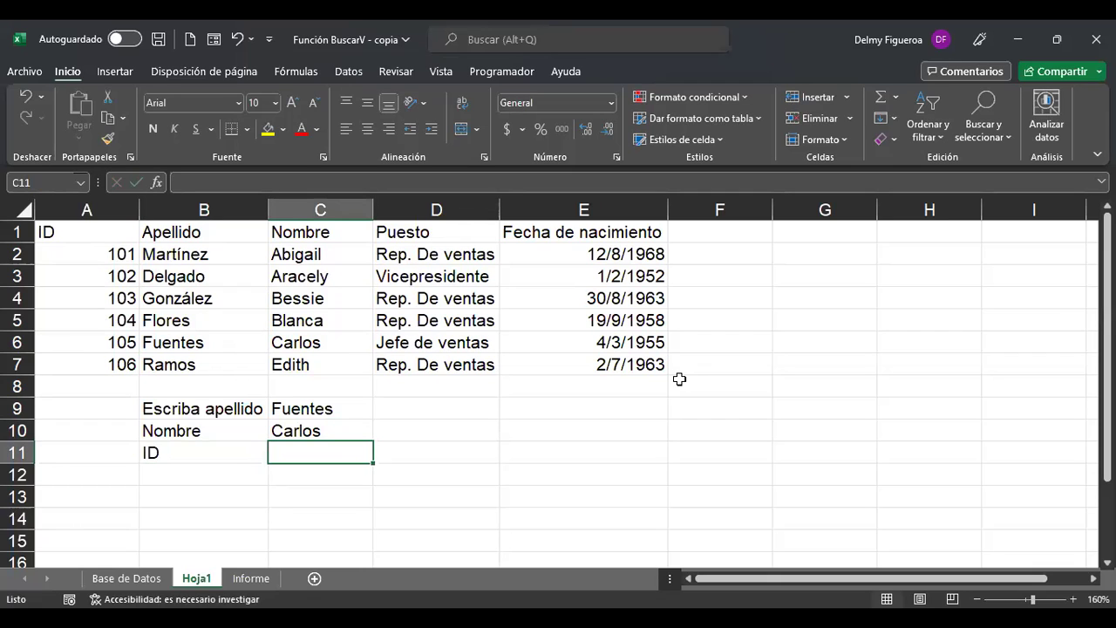
Start a =+BUSCARV(C9;A2:B7 formula in C11, then cancel it with Esc.
type("+")
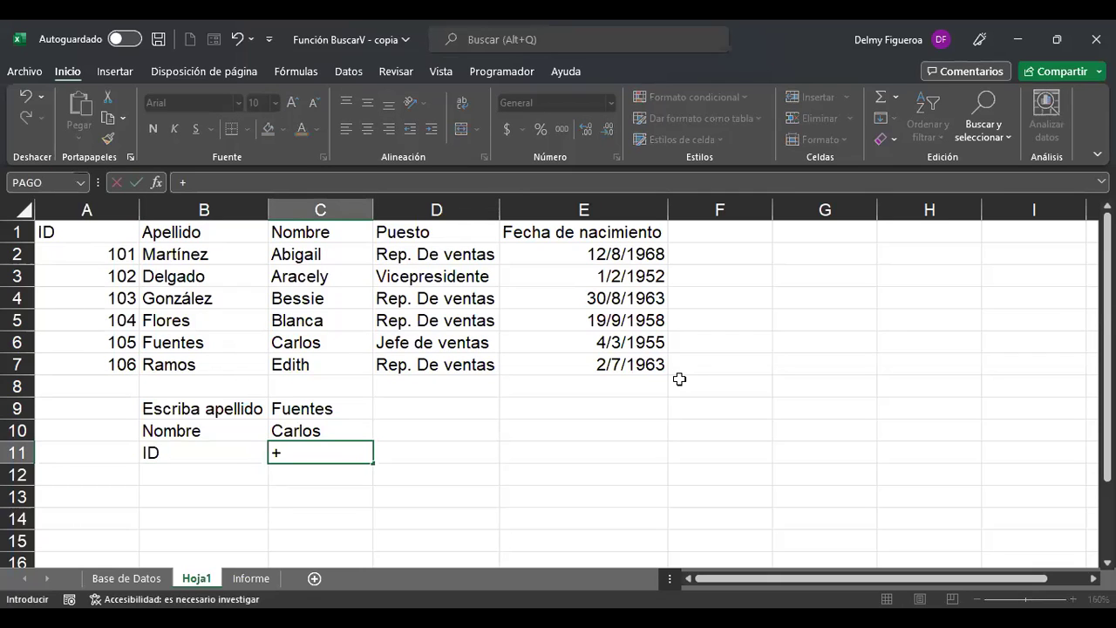
type("busv")
key("BackSpace")
type("c")
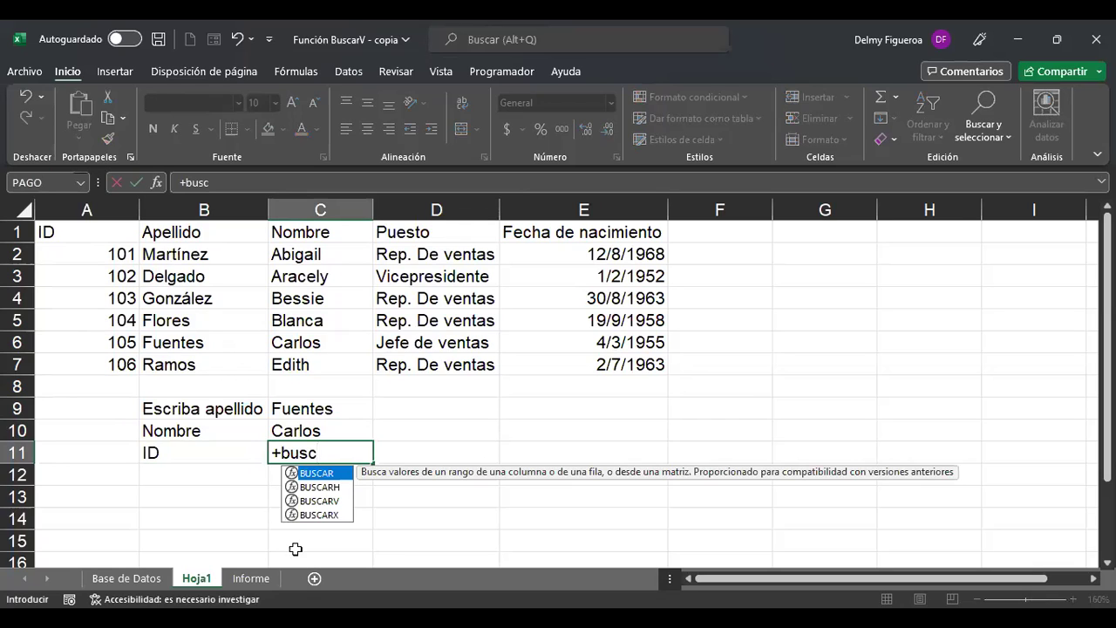
left_click(336, 501)
double_click(344, 502)
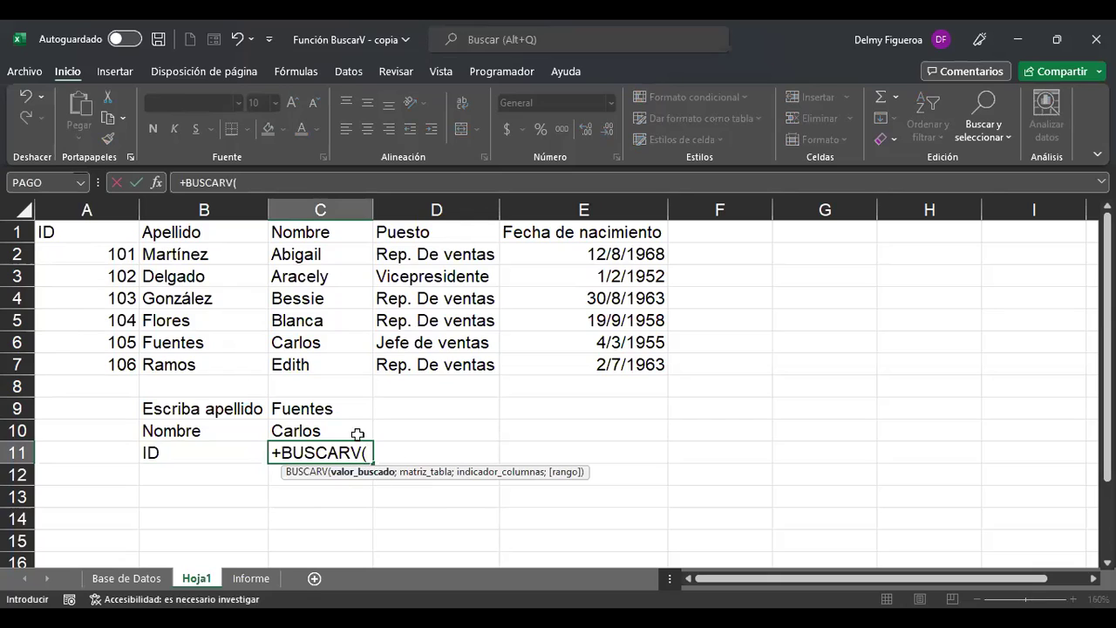
left_click(347, 405)
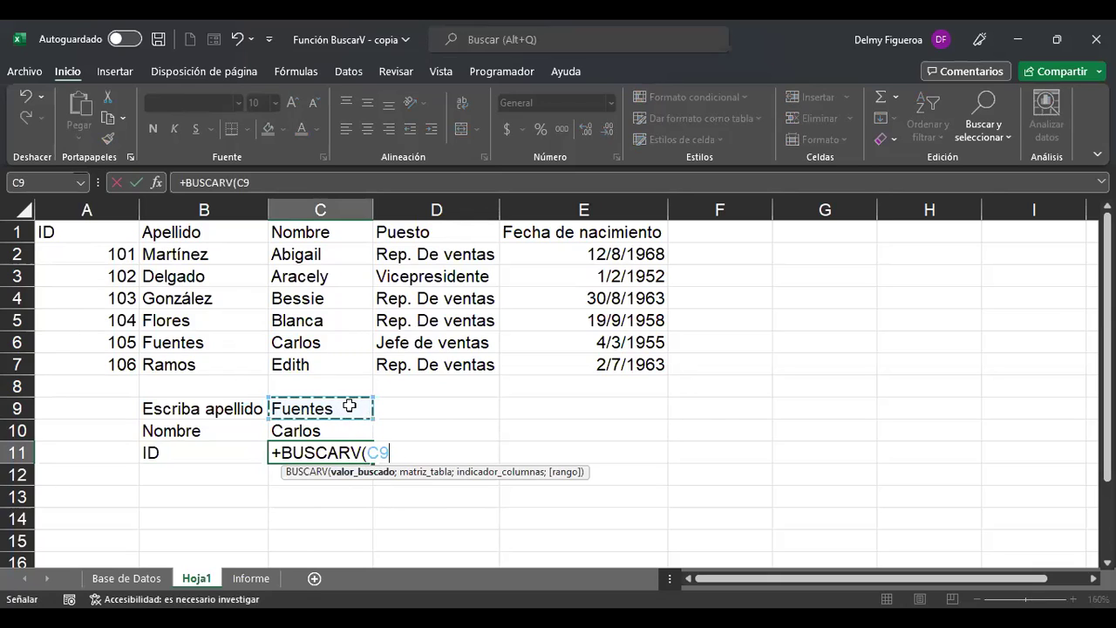
type(";")
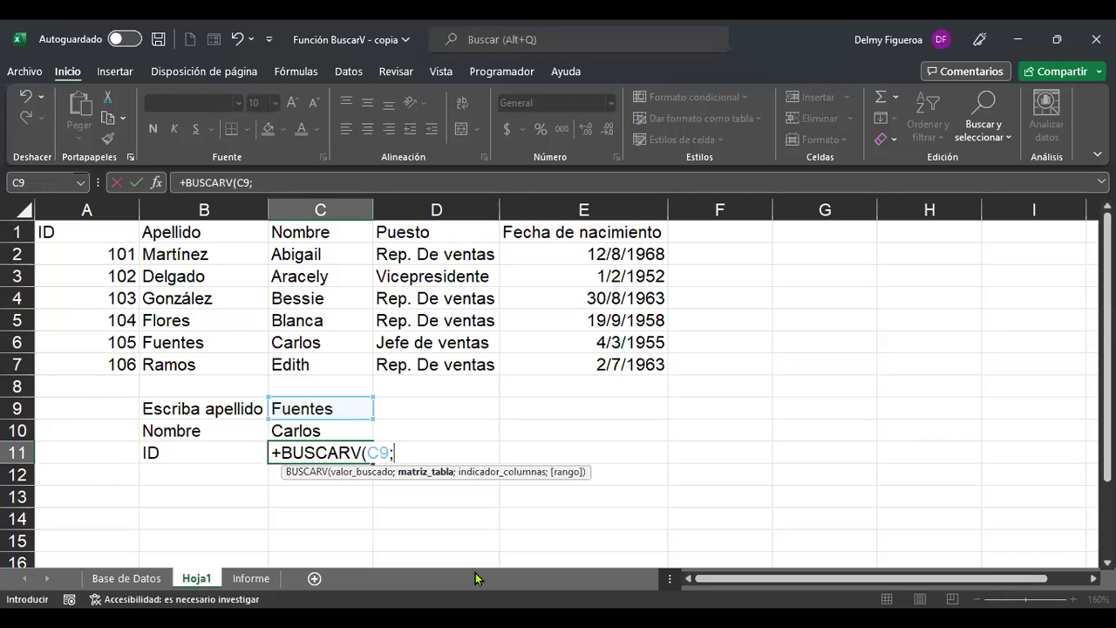
left_click(122, 253)
left_click_drag(210, 364, 210, 364)
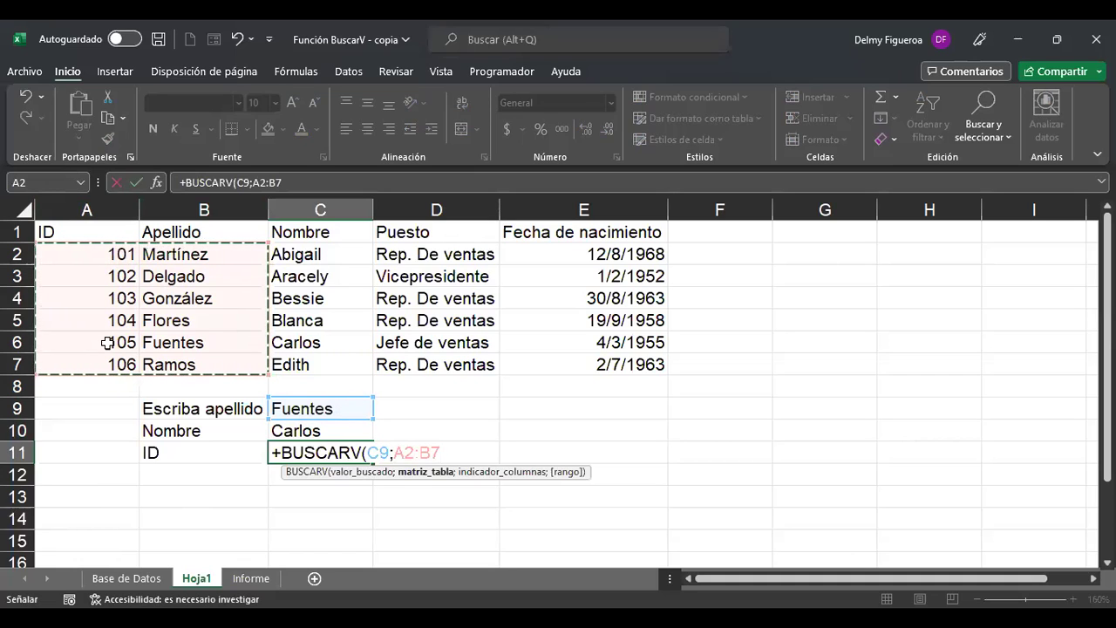
key("Escape")
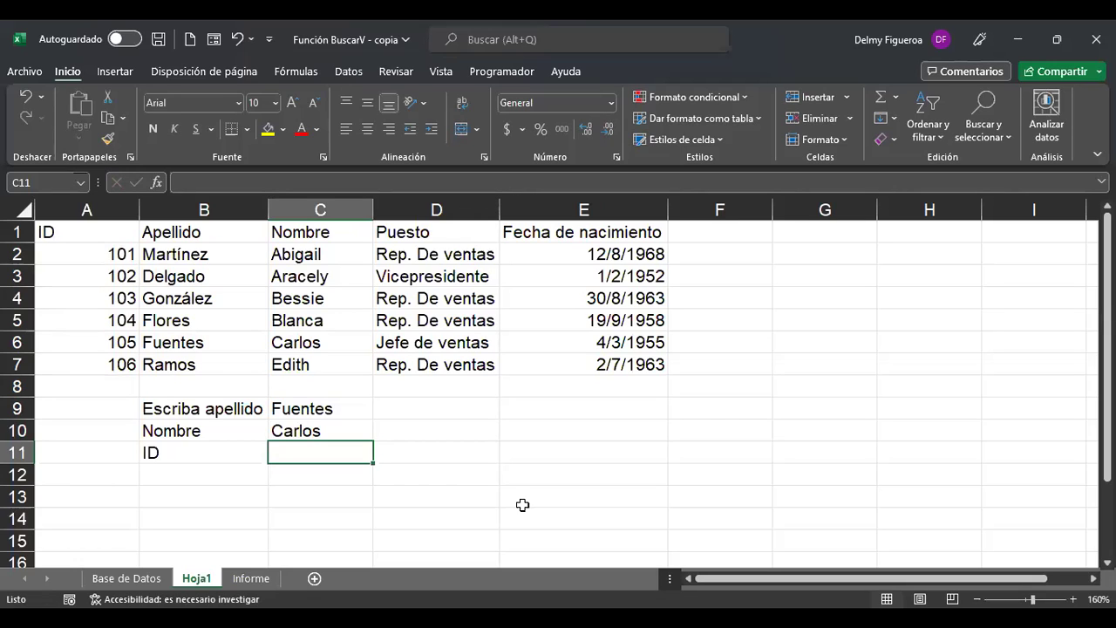
key("Up")
key("Up")
key("Up")
key("Left")
key("Left")
key("Up")
key("Up")
key("Up")
key("Up")
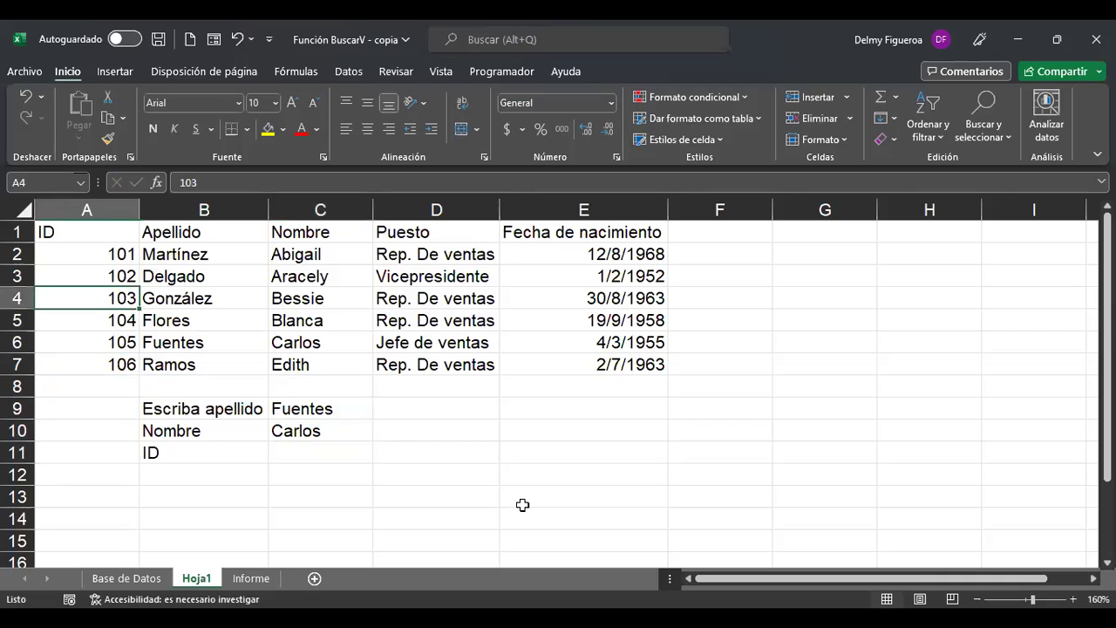
key("Up")
key("Up")
key("Down")
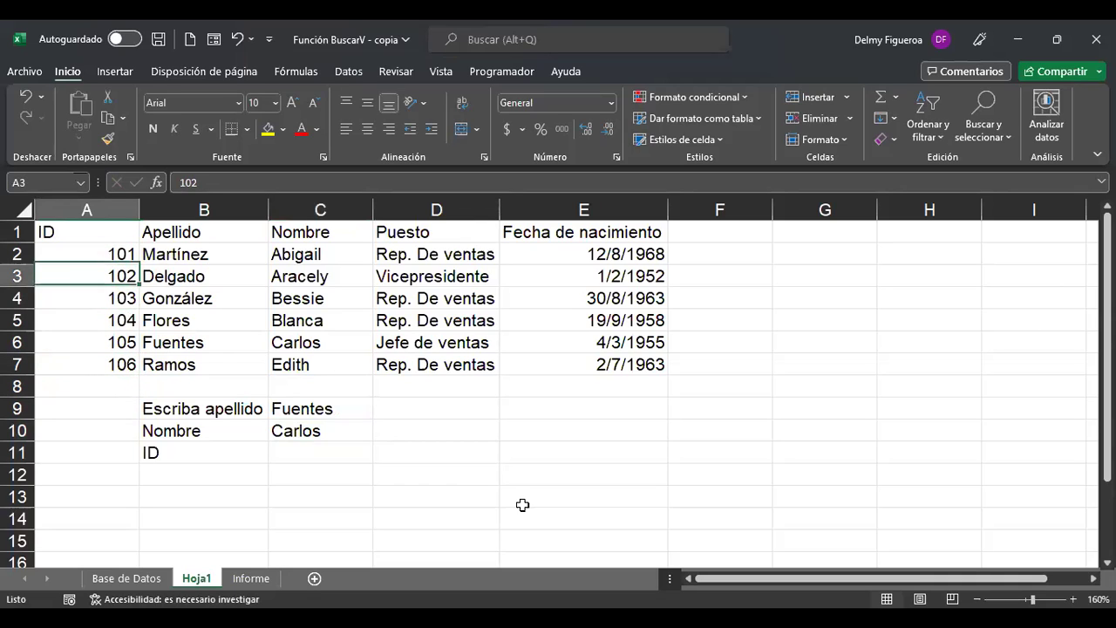
key("Down")
key("Down")
key("Down")
key("Down")
key("Down")
key("Right")
key("Right")
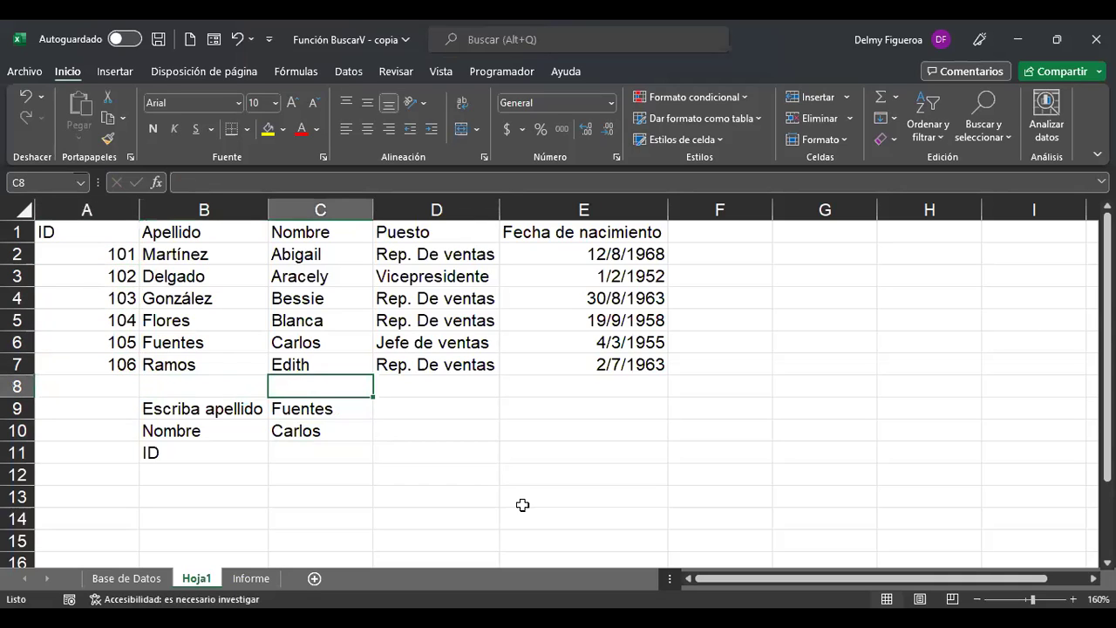
key("Down")
key("Down")
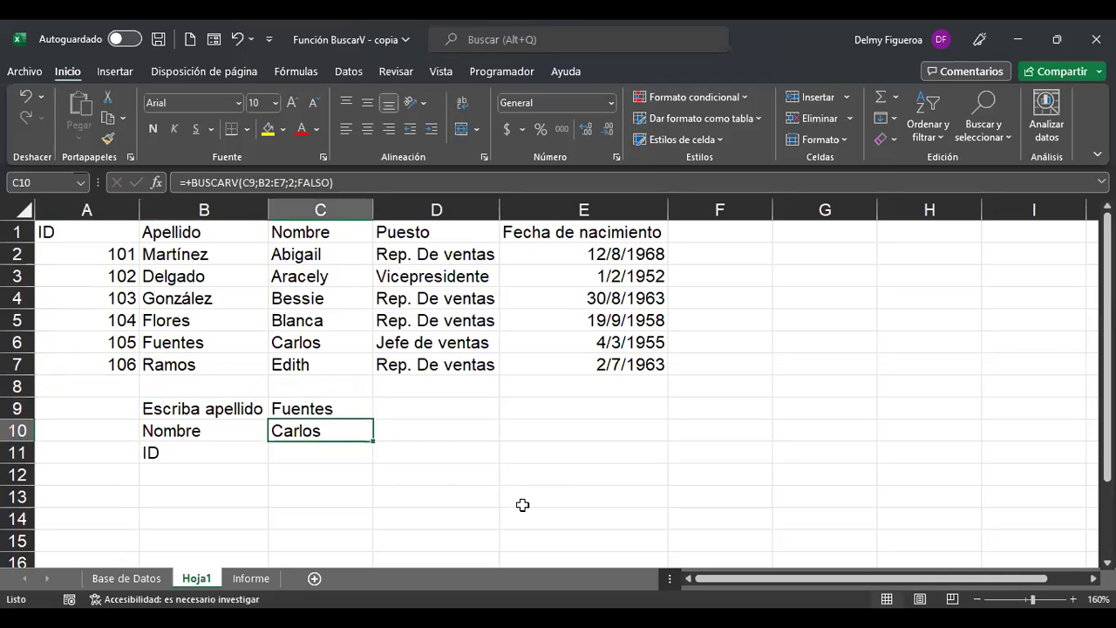
key("Up")
key("Up")
key("Up")
key("Left")
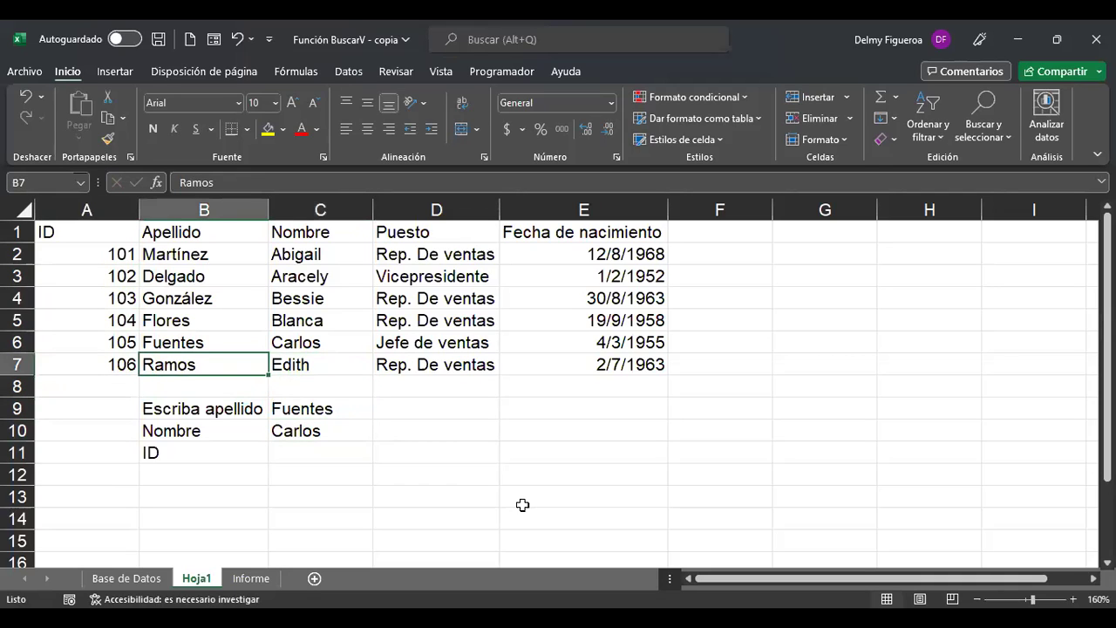
key("Up")
key("Right")
key("Down")
key("Down")
key("Down")
key("Down")
key("Down")
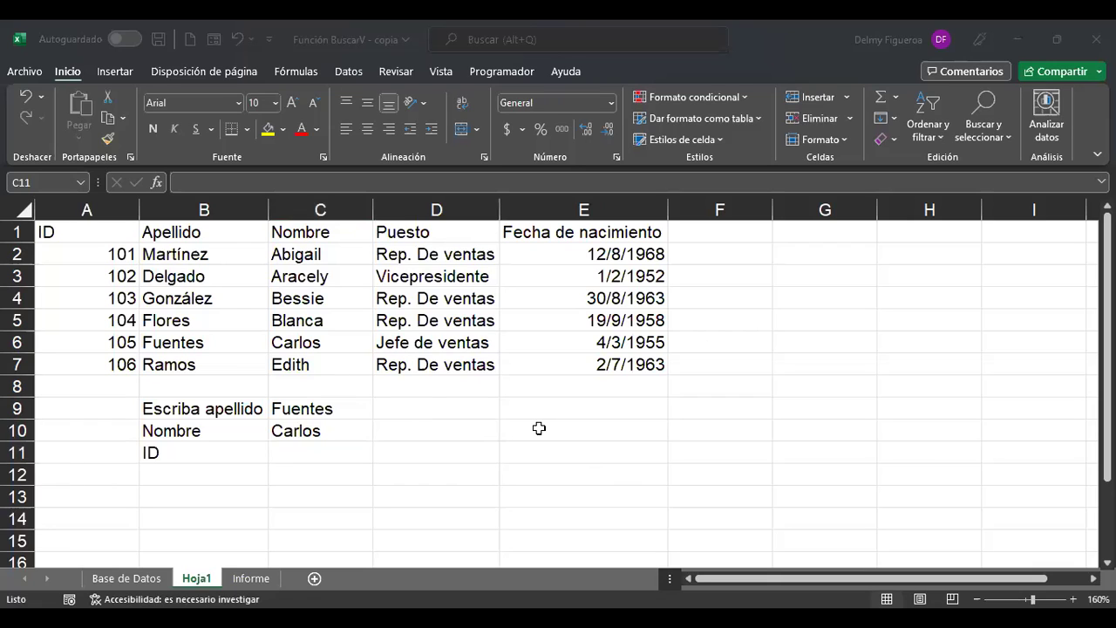
left_click(275, 454)
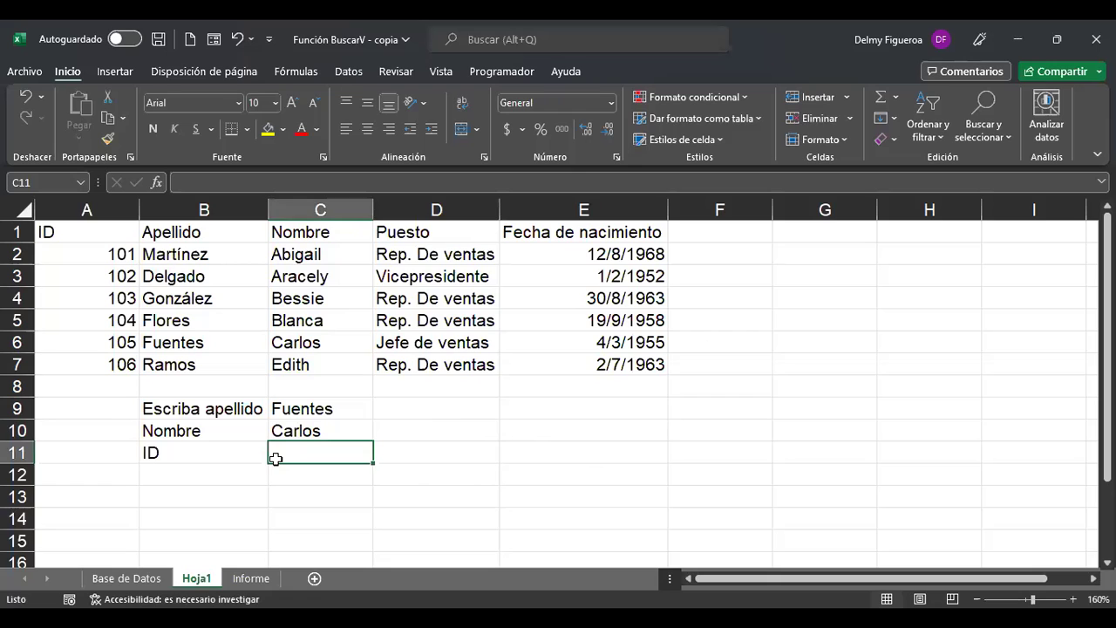
left_click(436, 408)
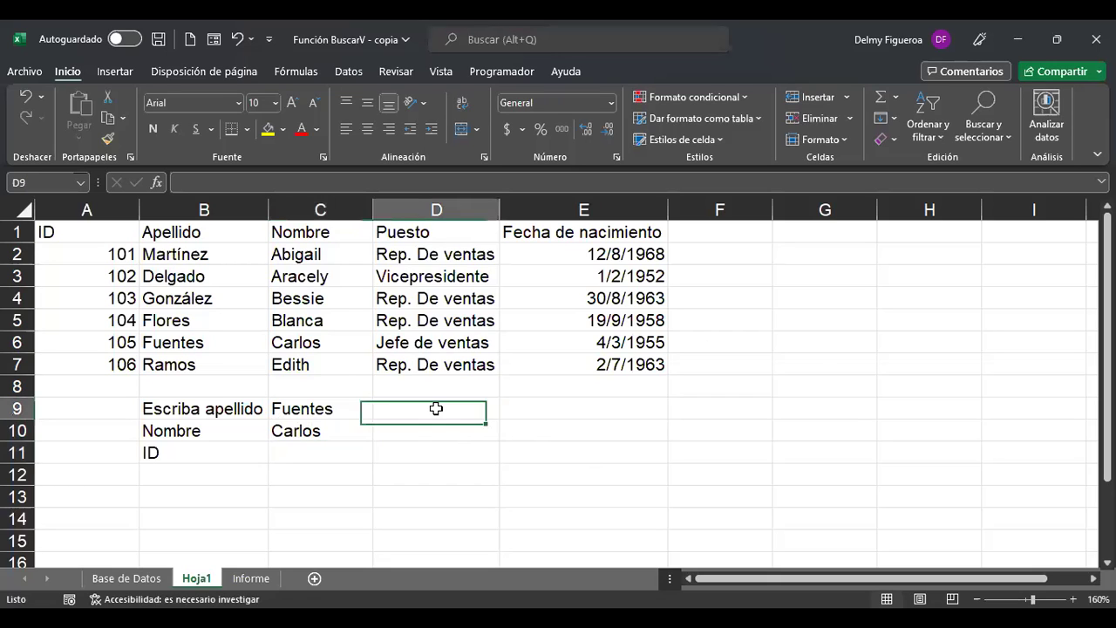
left_click(237, 408)
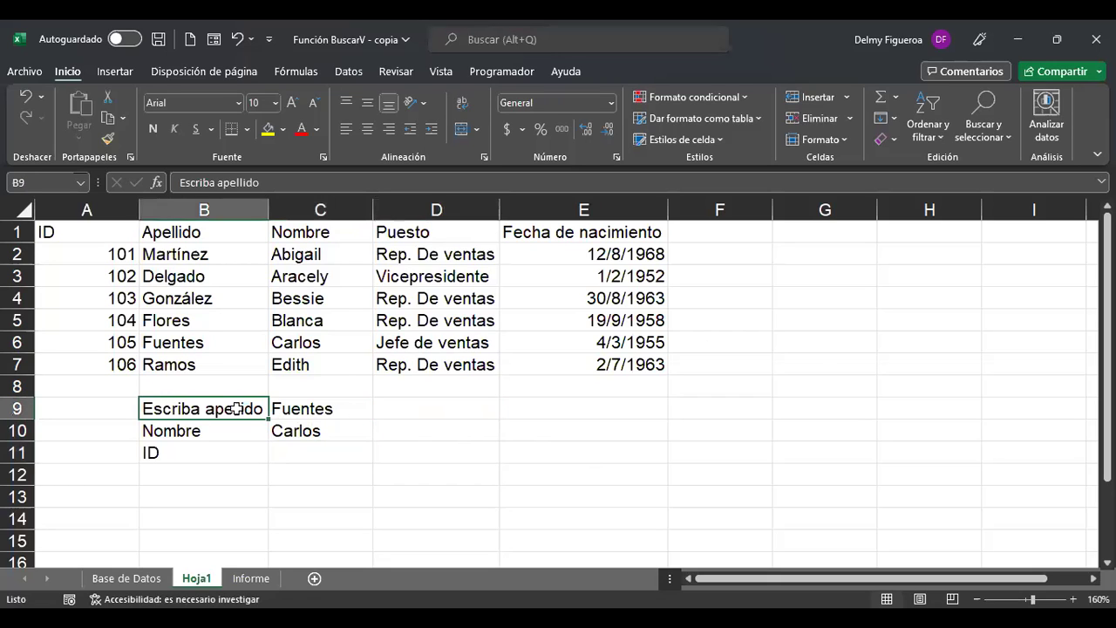
left_click(436, 417)
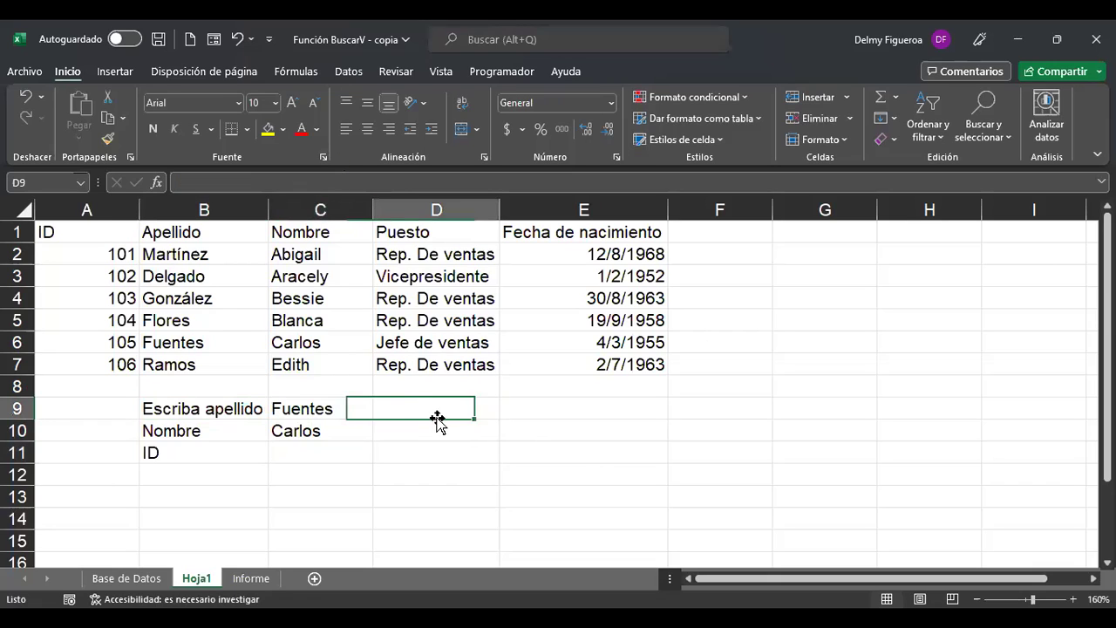
left_click(325, 455)
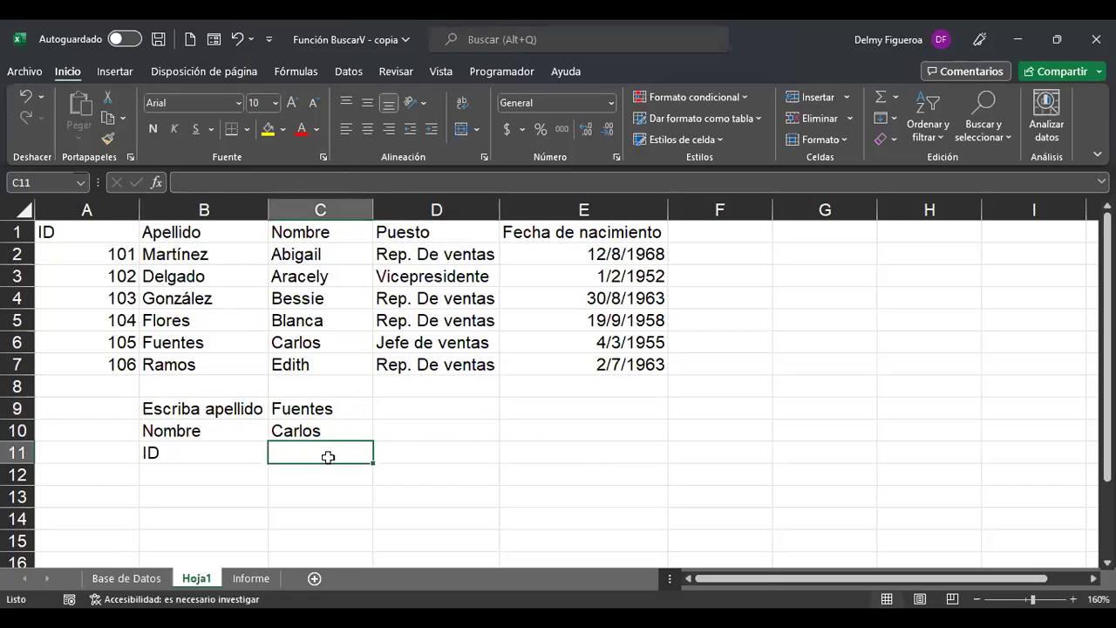
left_click(462, 408)
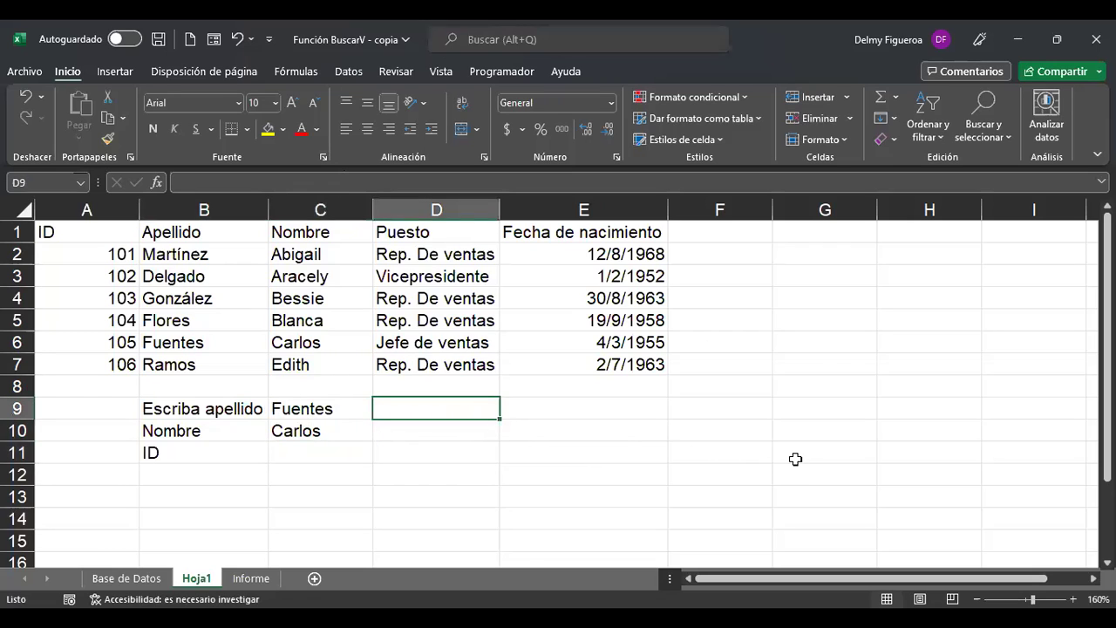
Enter the ID 106 in C11.
left_click(352, 455)
type("106")
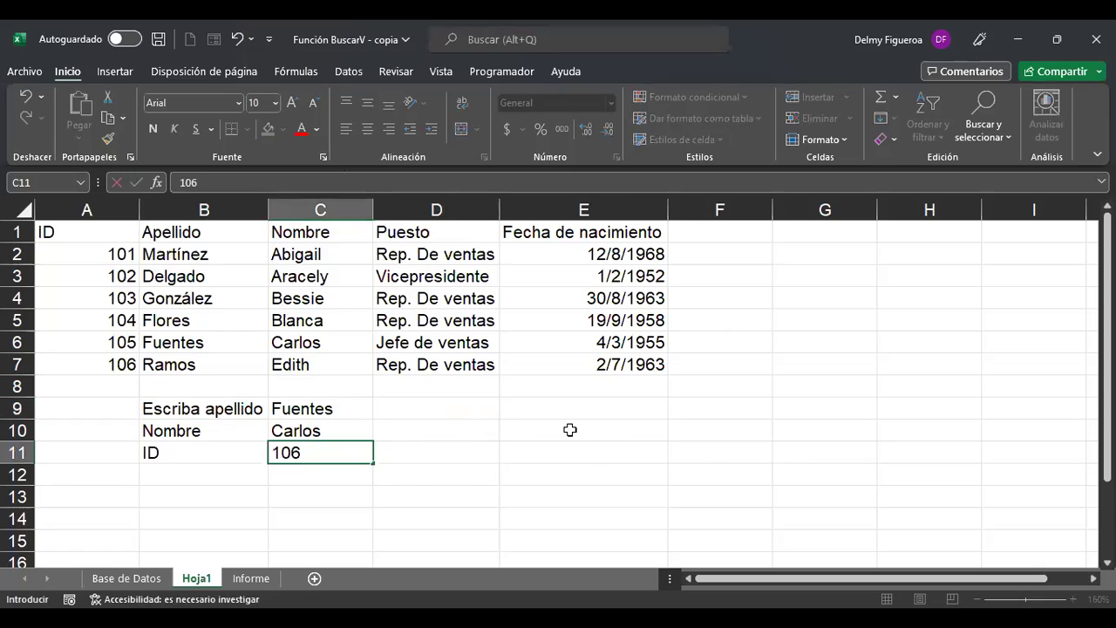
key("Tab")
key("Up")
key("Up")
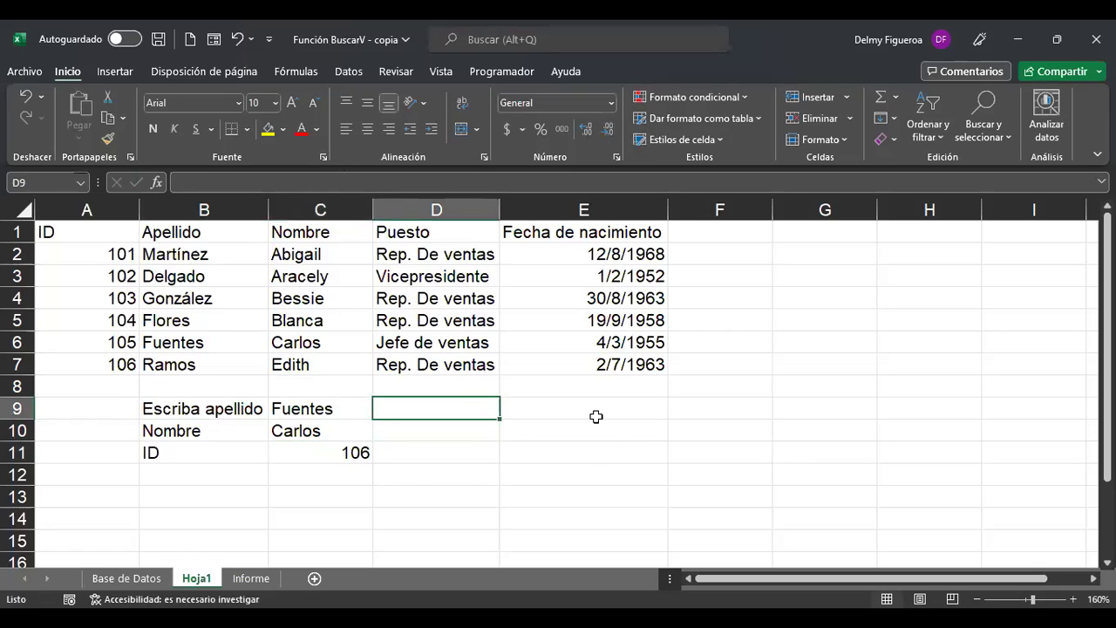
Enter =+BUSCARV(C11;A2:B7;2) in D9 so it returns Ramos.
type("+")
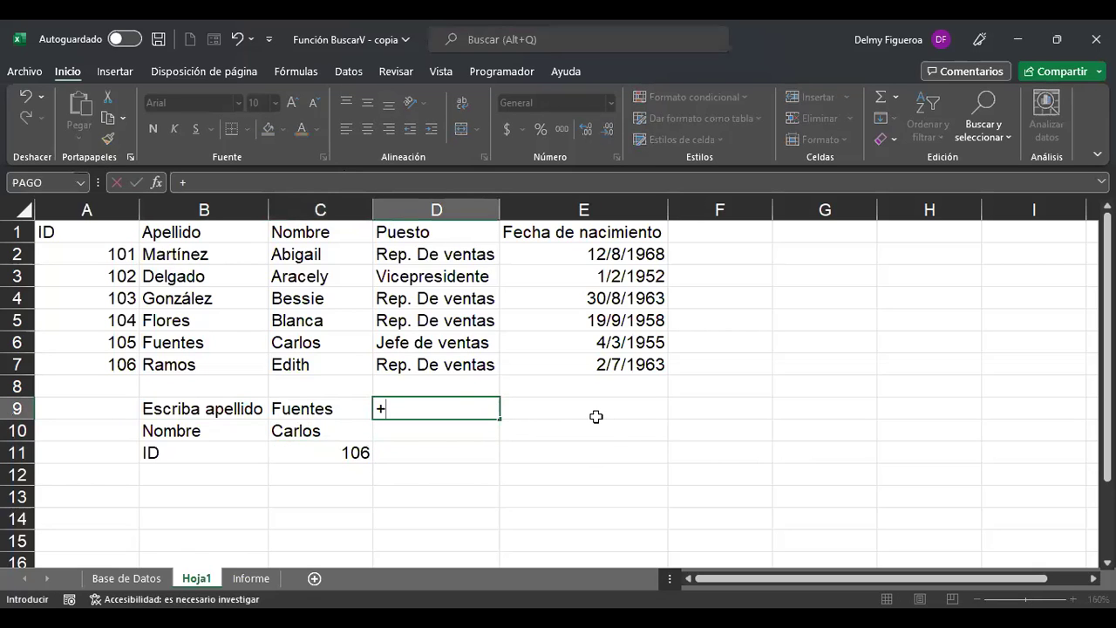
type("busv")
key("BackSpace")
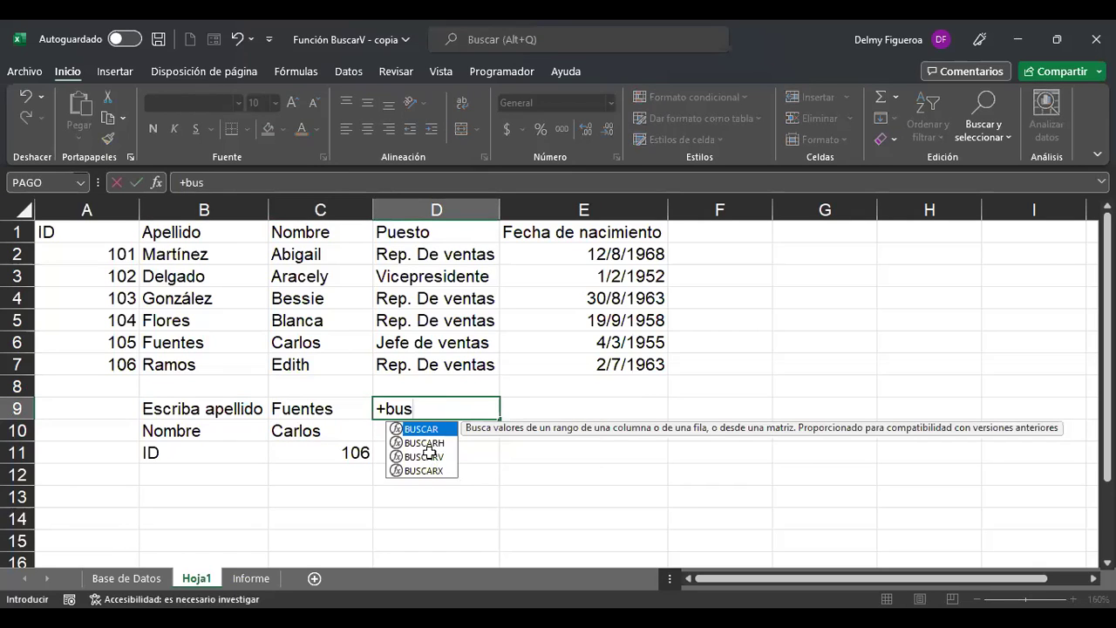
double_click(428, 455)
left_click(321, 451)
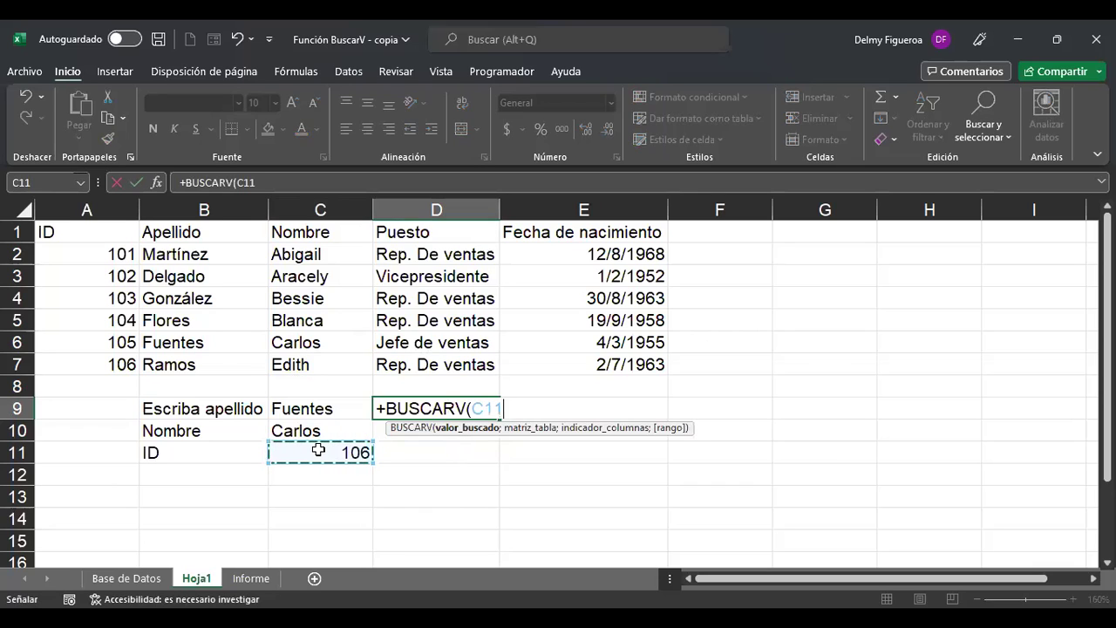
type(";")
left_click(135, 254)
left_click(224, 361, "shift")
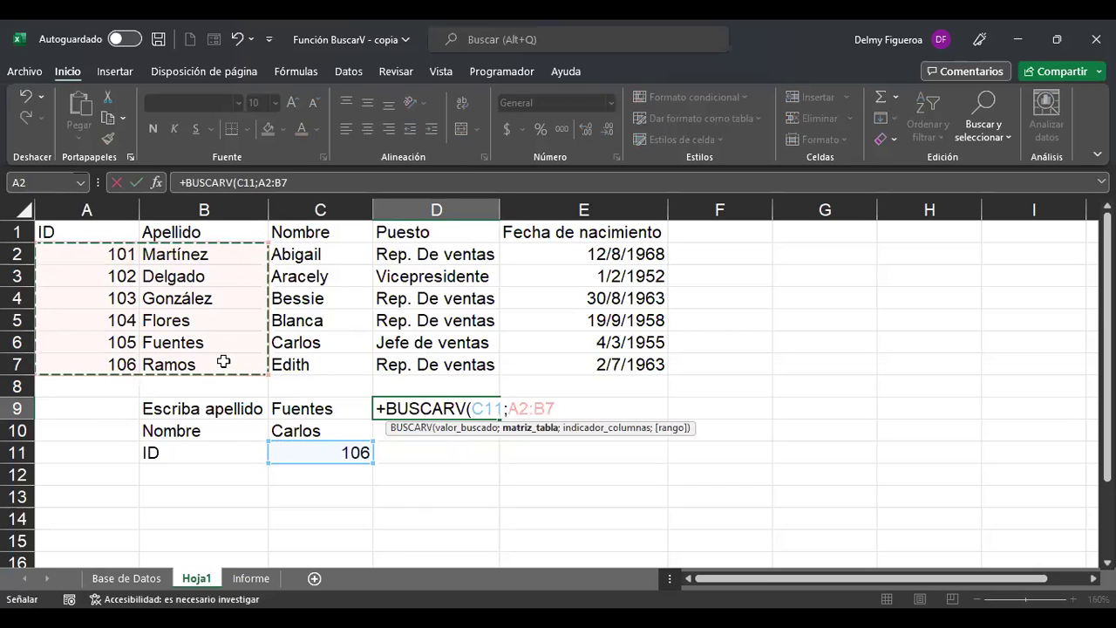
type(";")
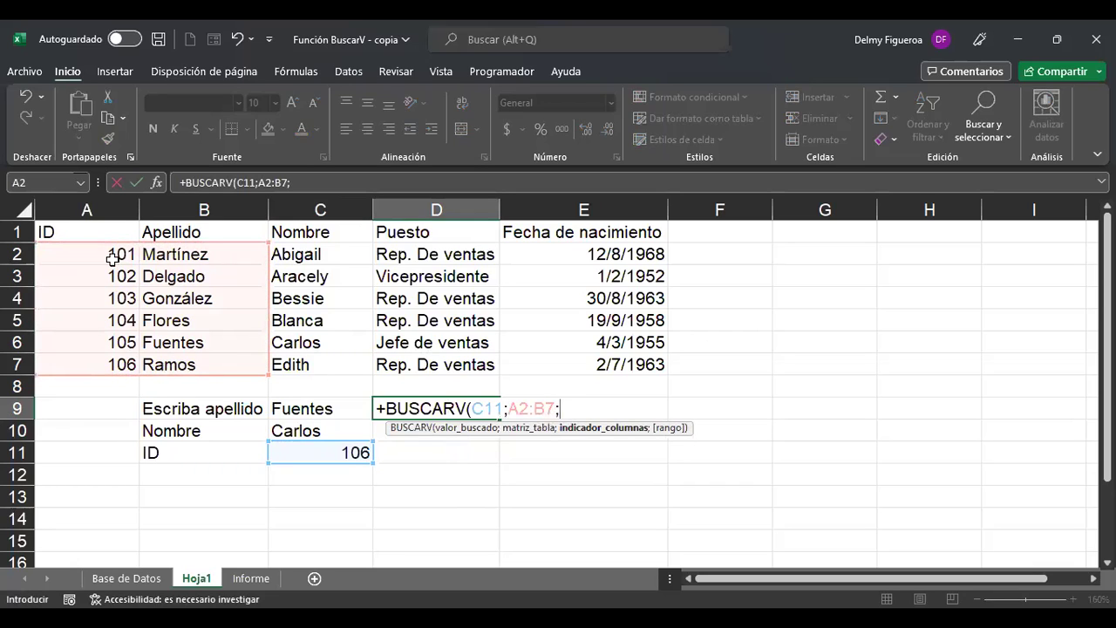
type("2")
key("Return")
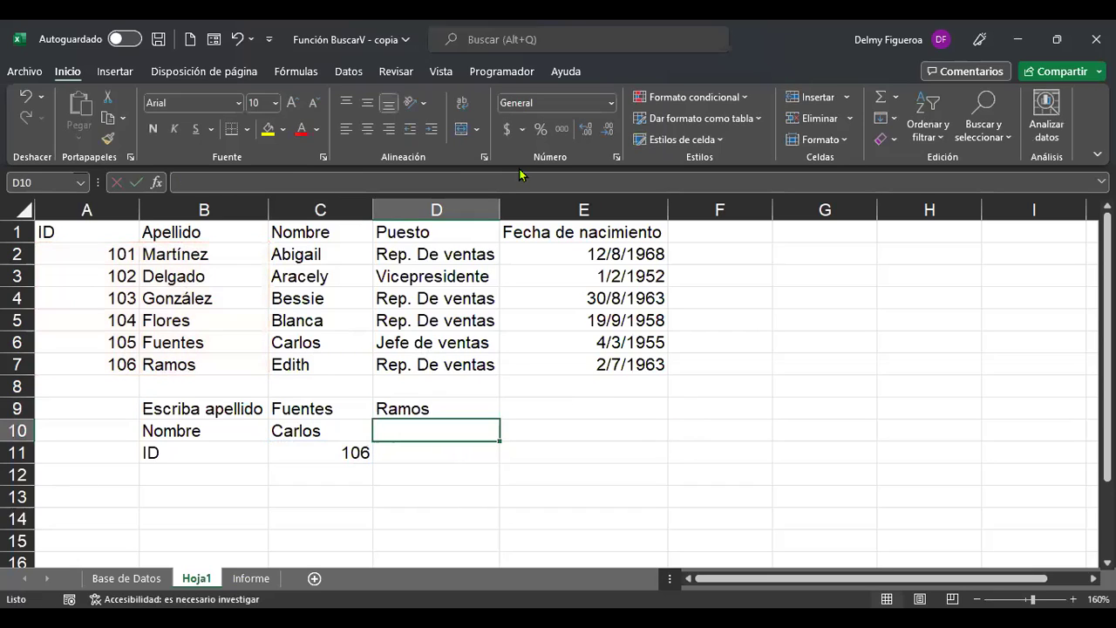
Change the ID in C11 to 105, then 103, then 102, leaving D9 showing Delgado.
key("Down")
key("Left")
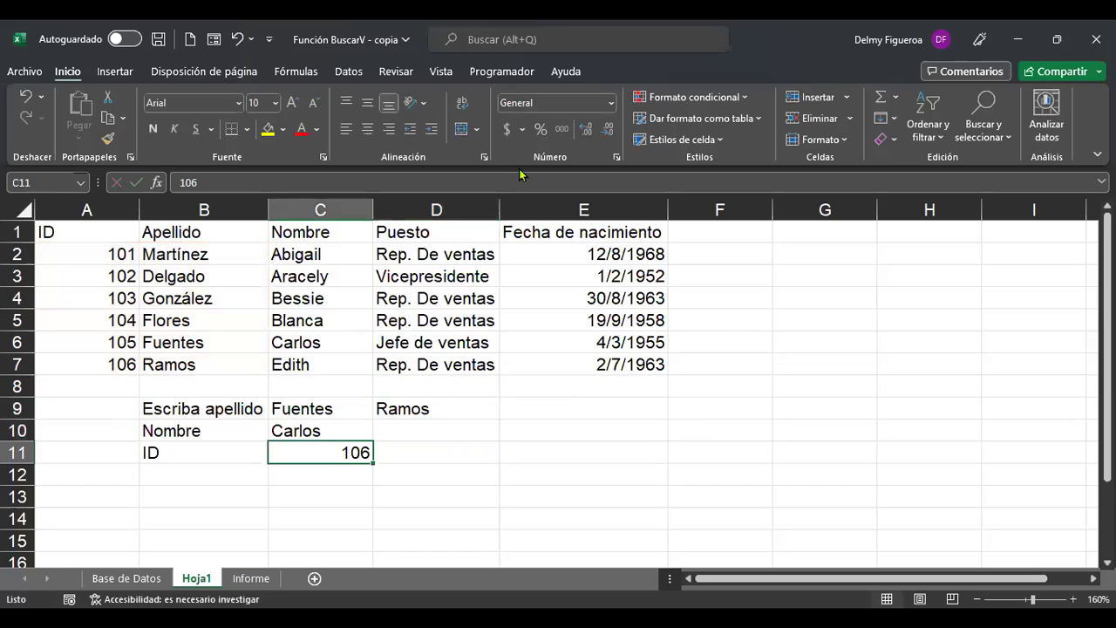
key("F2")
key("BackSpace")
type("5")
key("Tab")
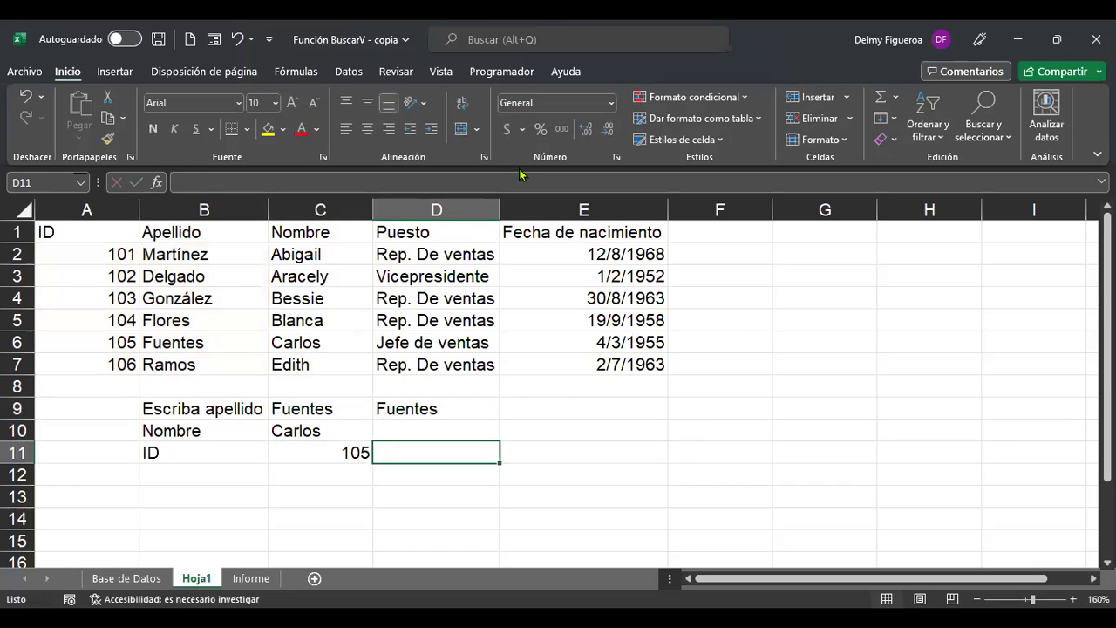
key("Left")
type("103")
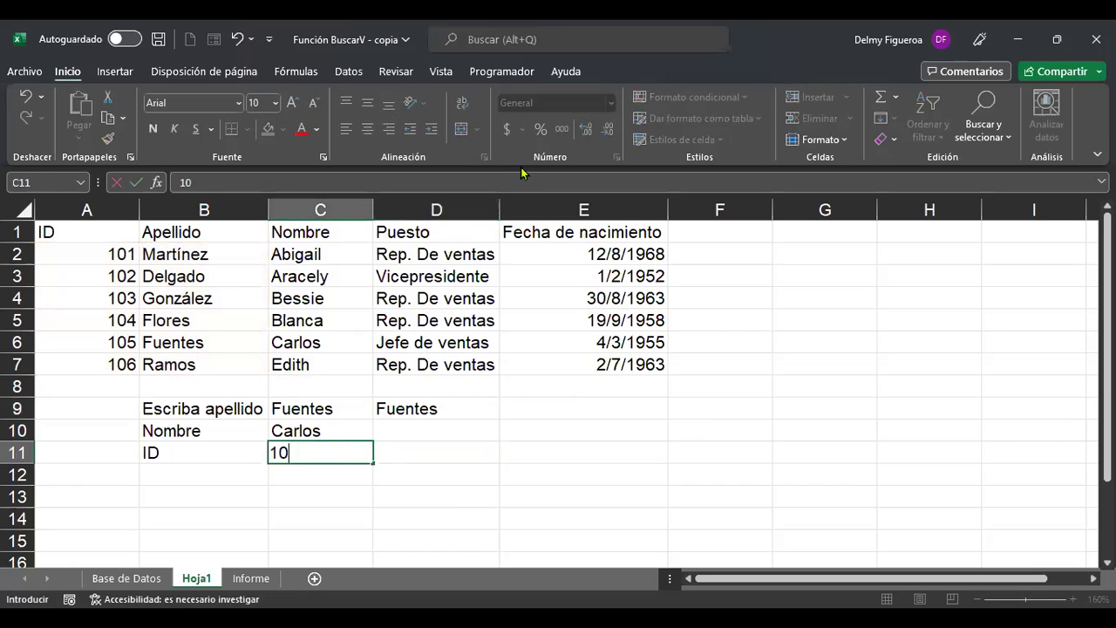
key("Up")
key("Down")
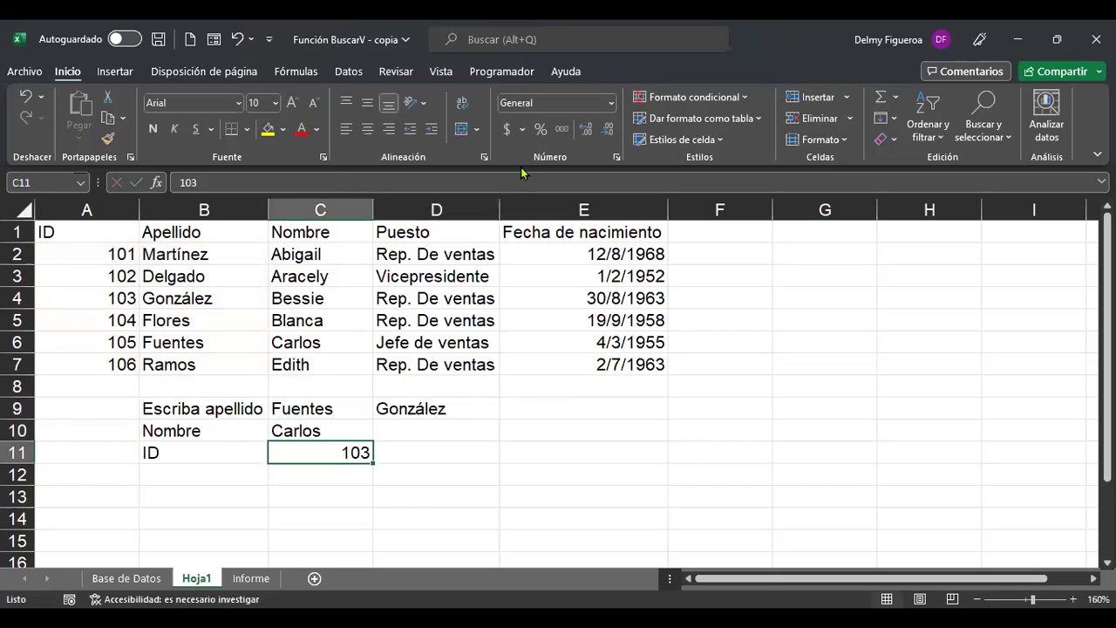
type("102")
key("Tab")
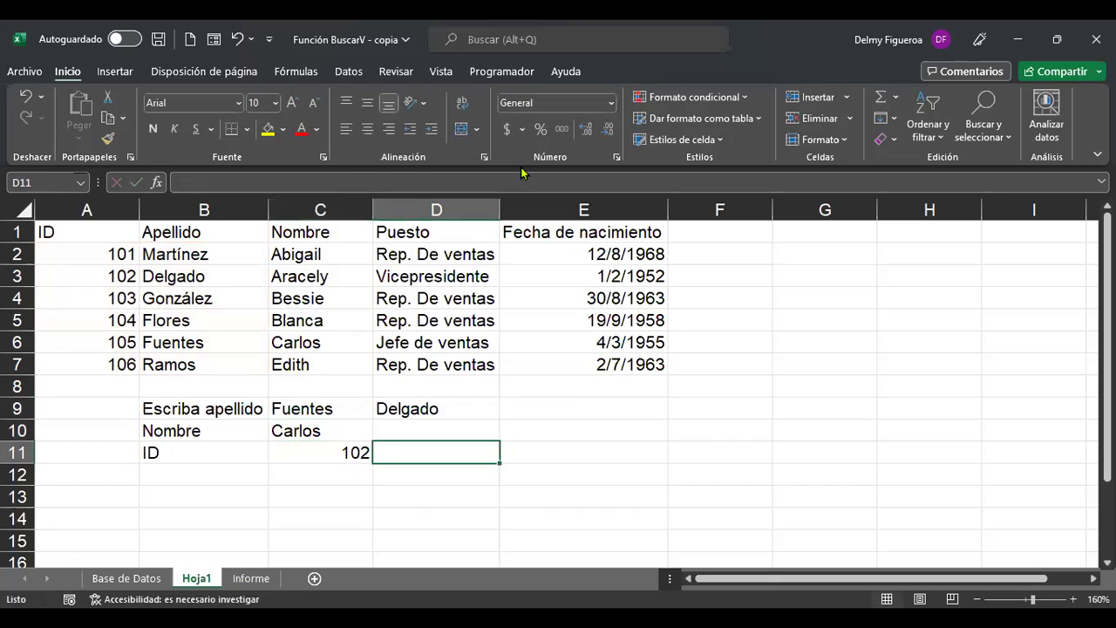
key("Up")
key("Up")
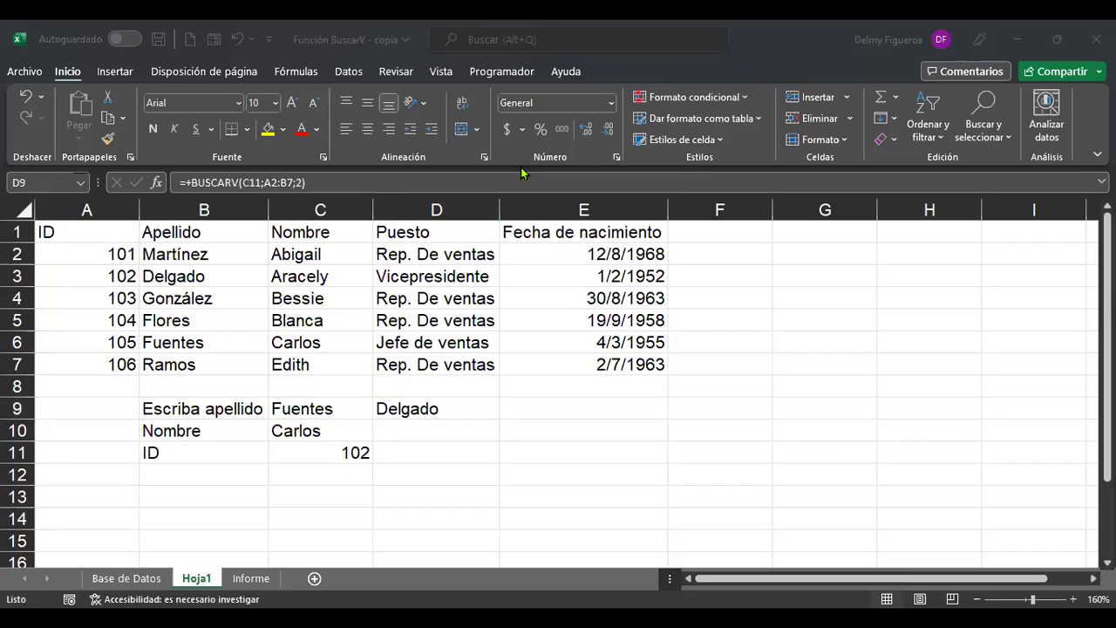
Wrap D9's lookup formula in si(, replacing the leading plus sign.
left_click(521, 174)
left_click(391, 413)
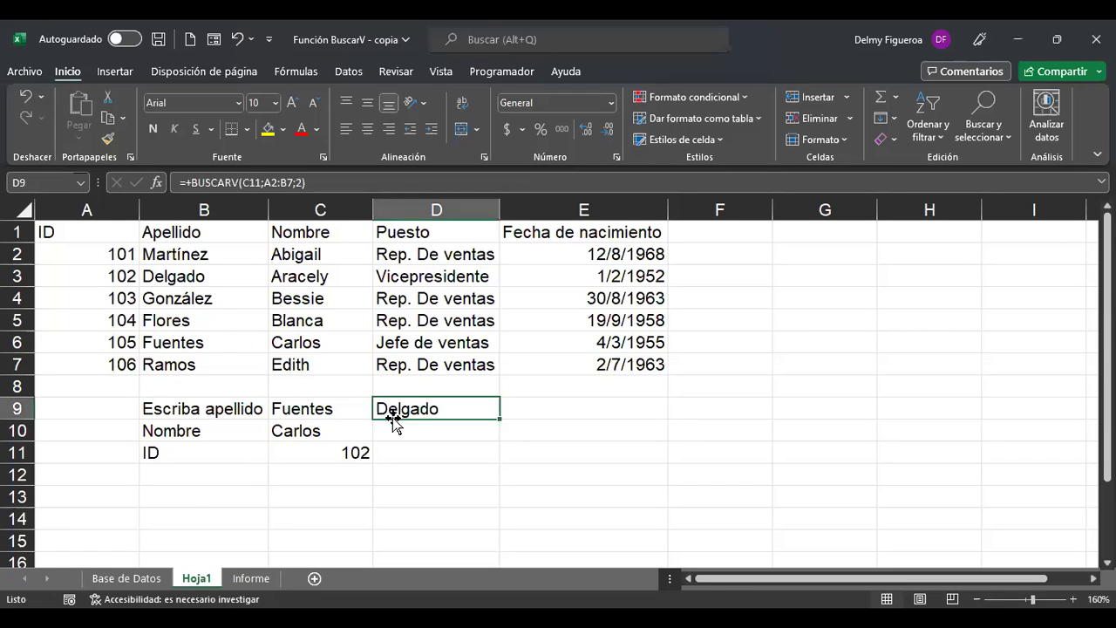
key("F2")
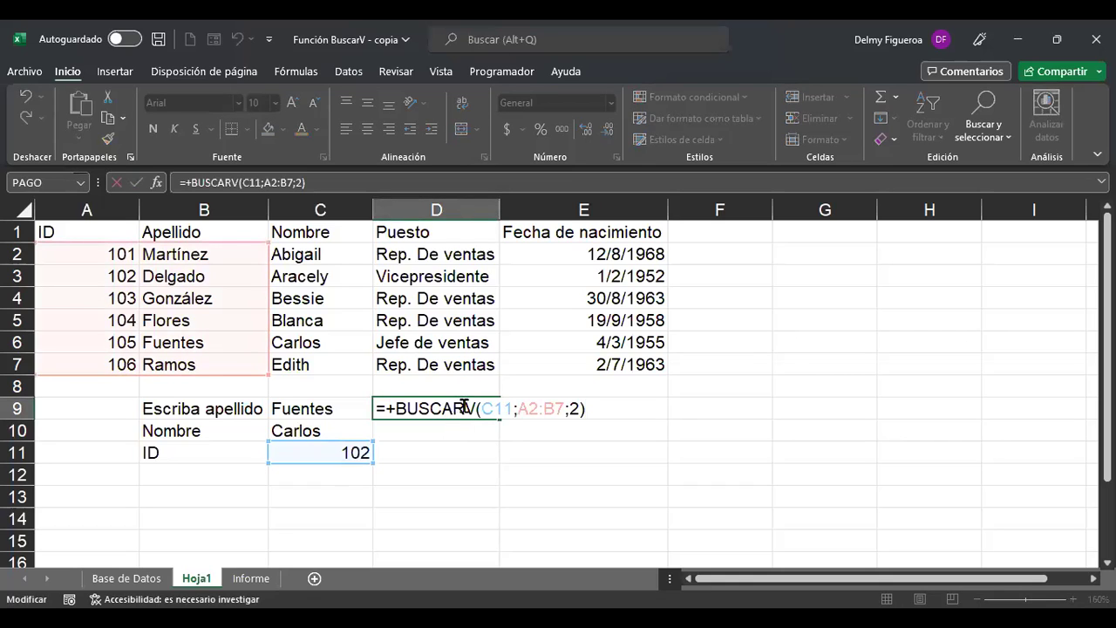
left_click(464, 408)
key("Left")
key("Left")
key("Left")
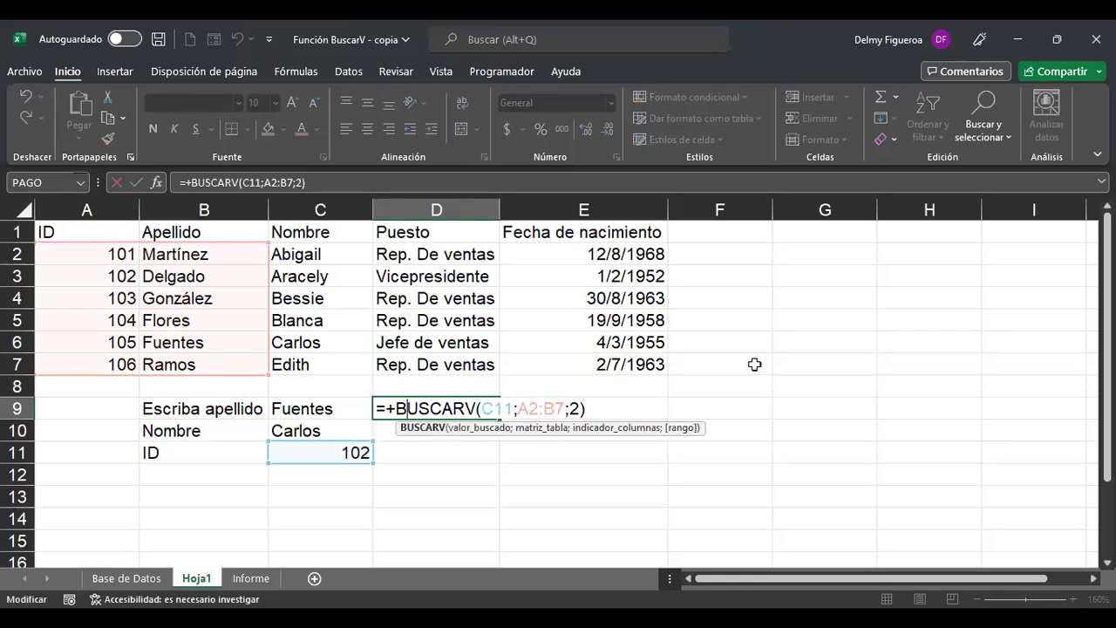
key("BackSpace")
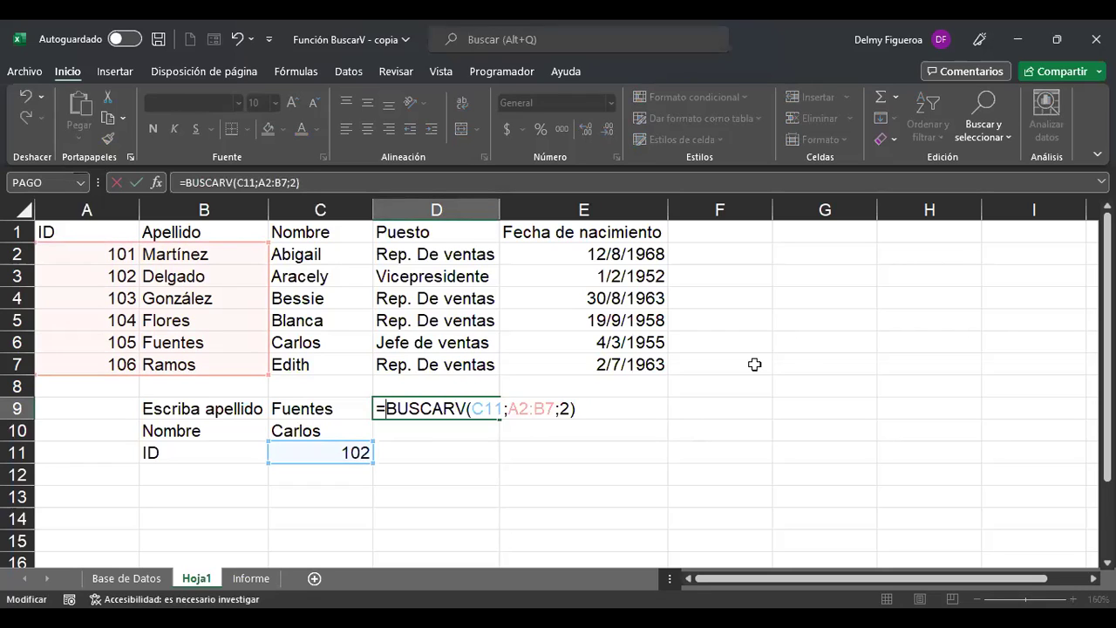
type("si(")
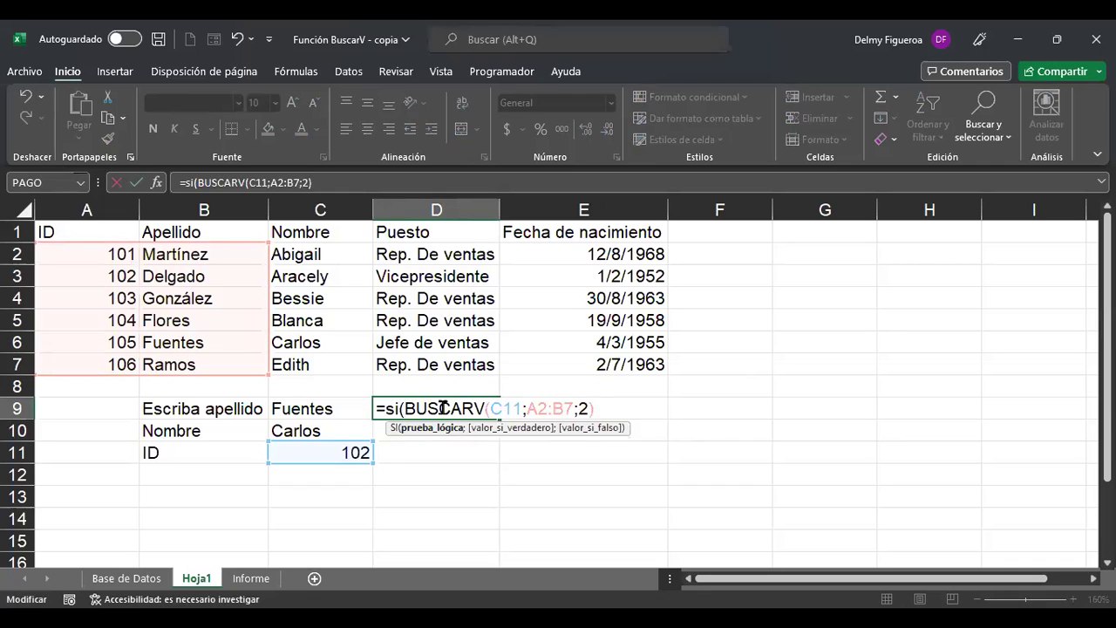
Remove the stray quote and semicolon, then add ="Flores" after BUSCARV(C11;A2:B7;2).
left_click(596, 406)
type(";")
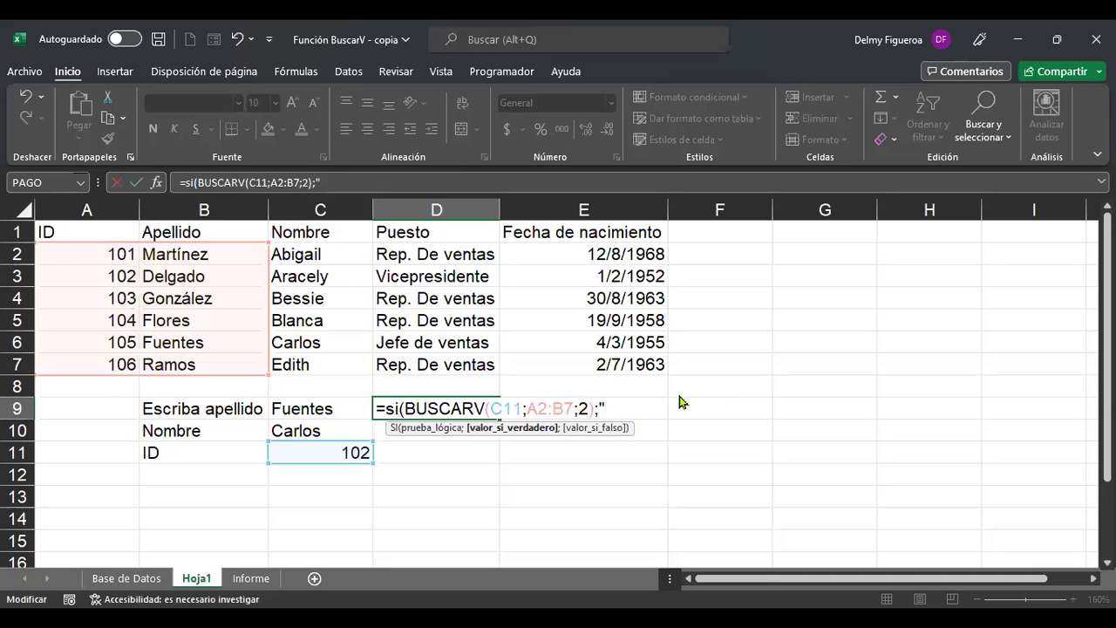
key("alt+Tab")
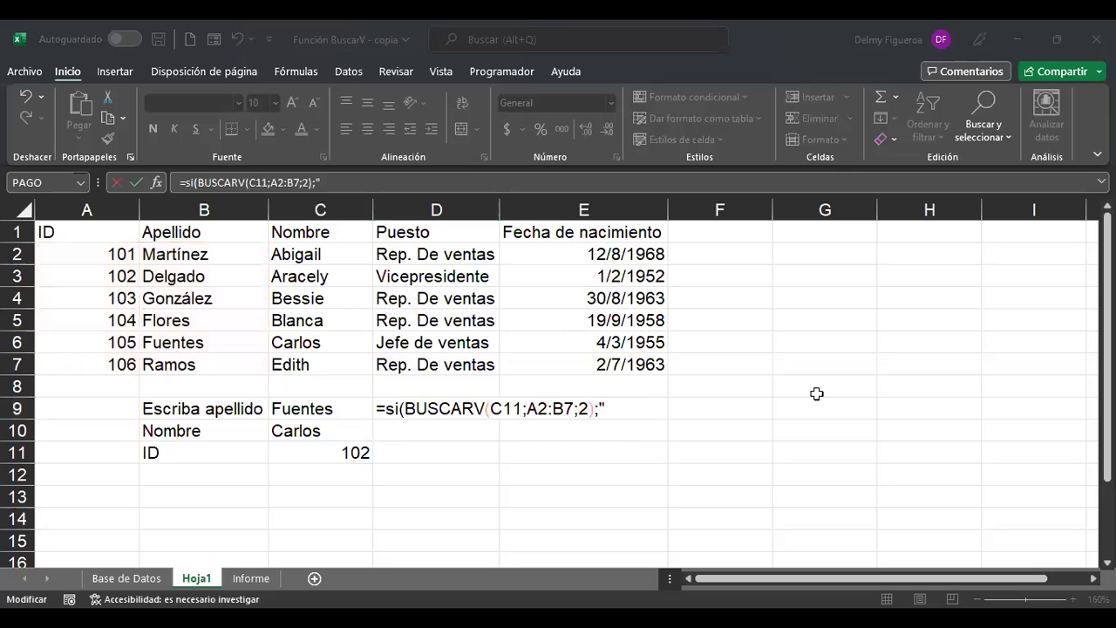
key("alt+Tab")
key("BackSpace")
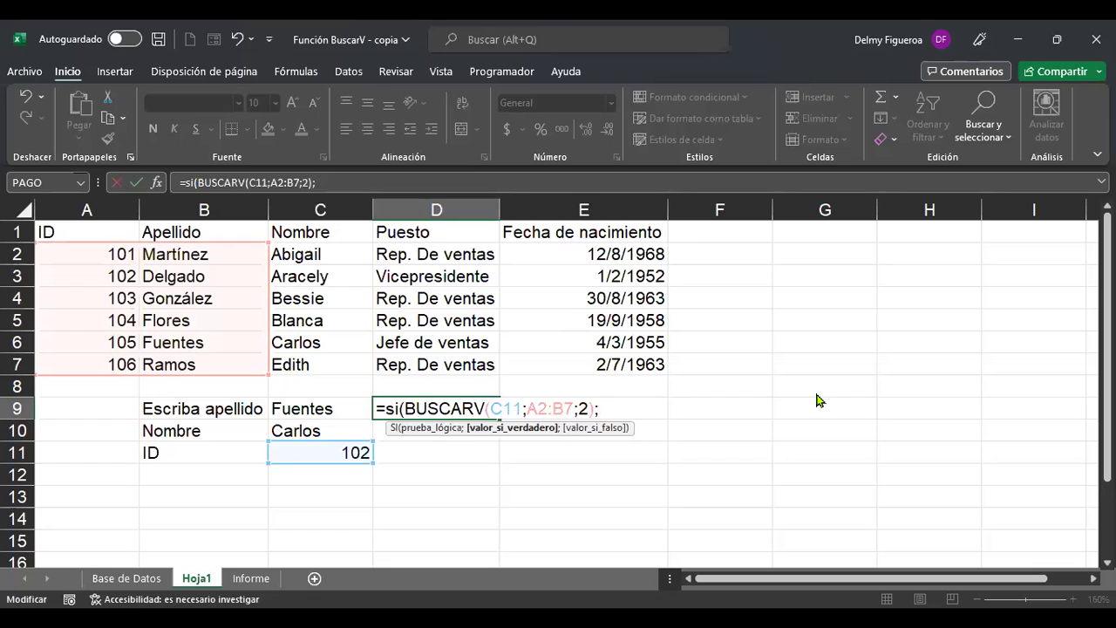
key("alt+Tab")
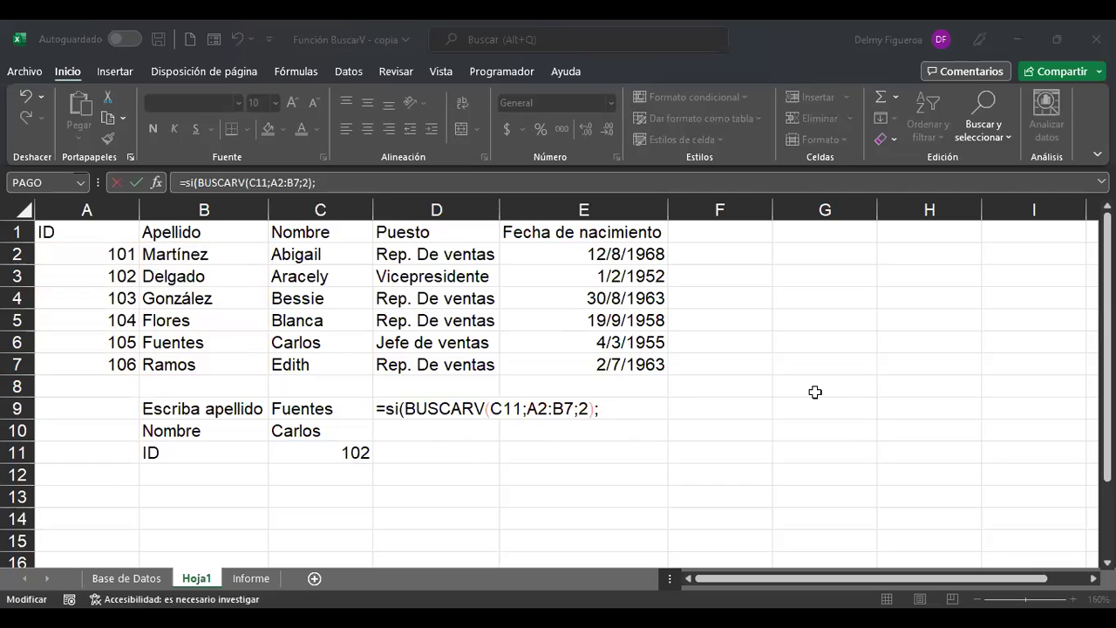
key("alt+Tab")
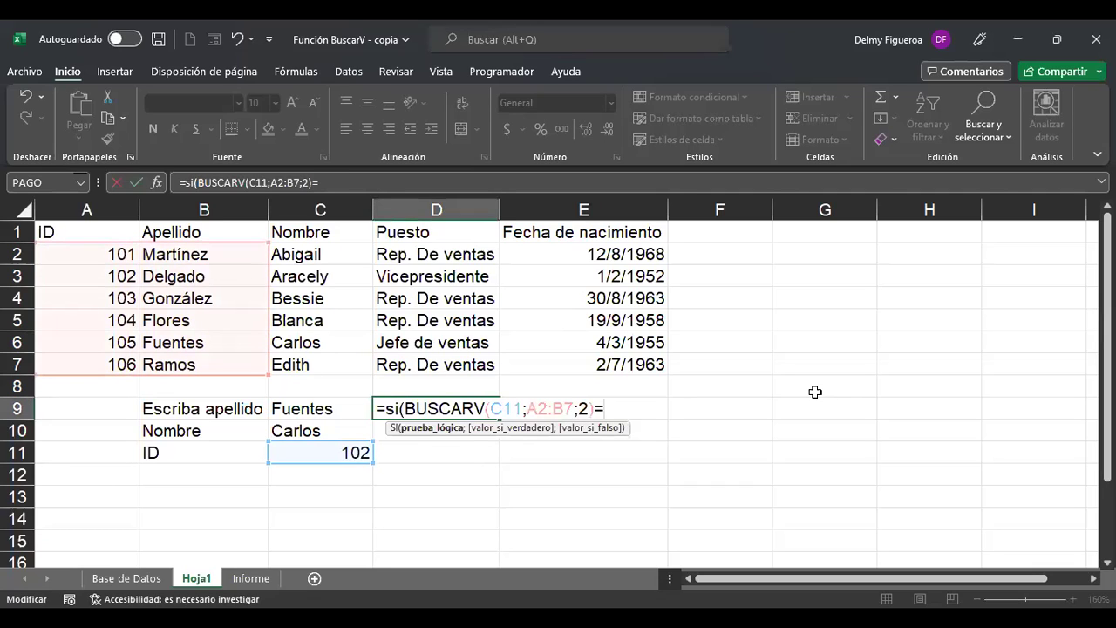
key("BackSpace")
type("=\"Flores\"")
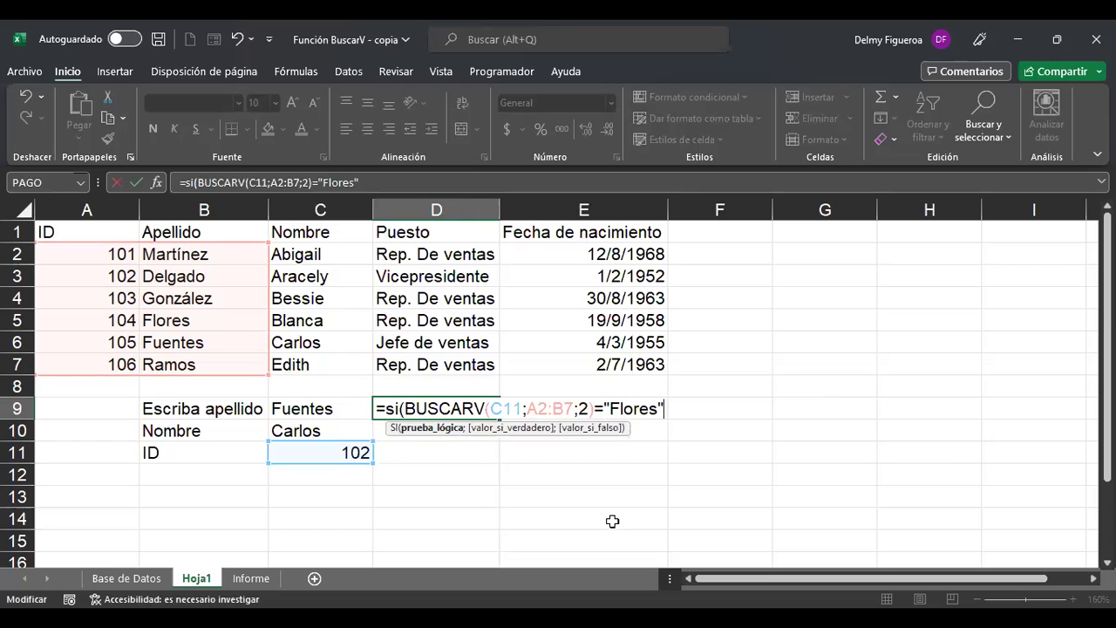
Complete D9's SI with ;"Encontrado";"No encontrado") so it shows No encontrado.
type(";")
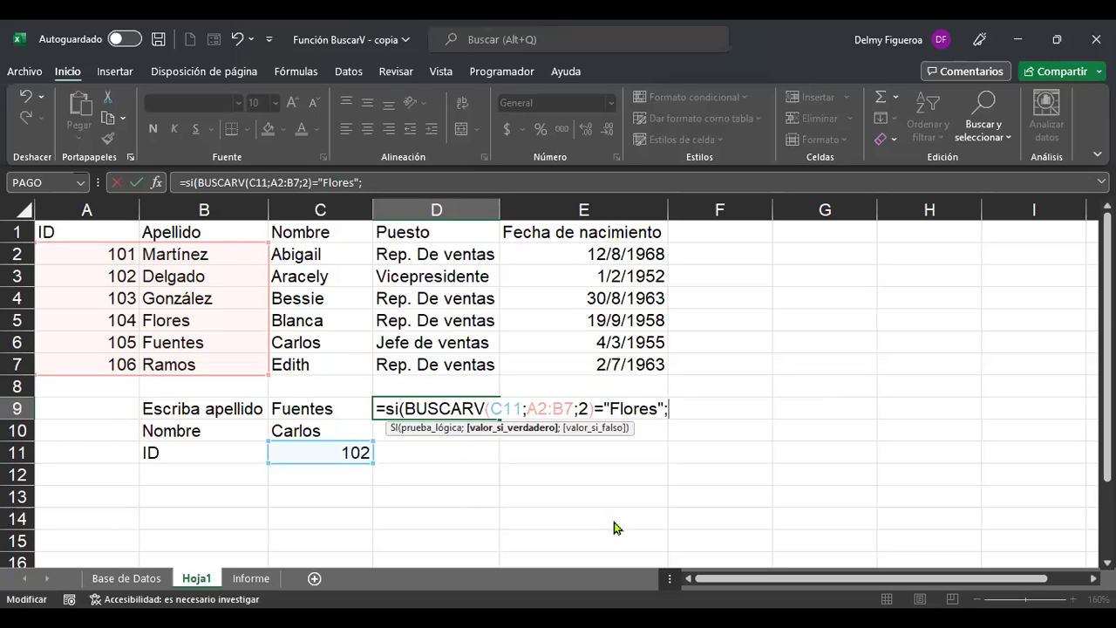
type("\"")
type("s")
key("BackSpace")
type("Encontraeo")
key("BackSpace")
key("BackSpace")
type("do\"")
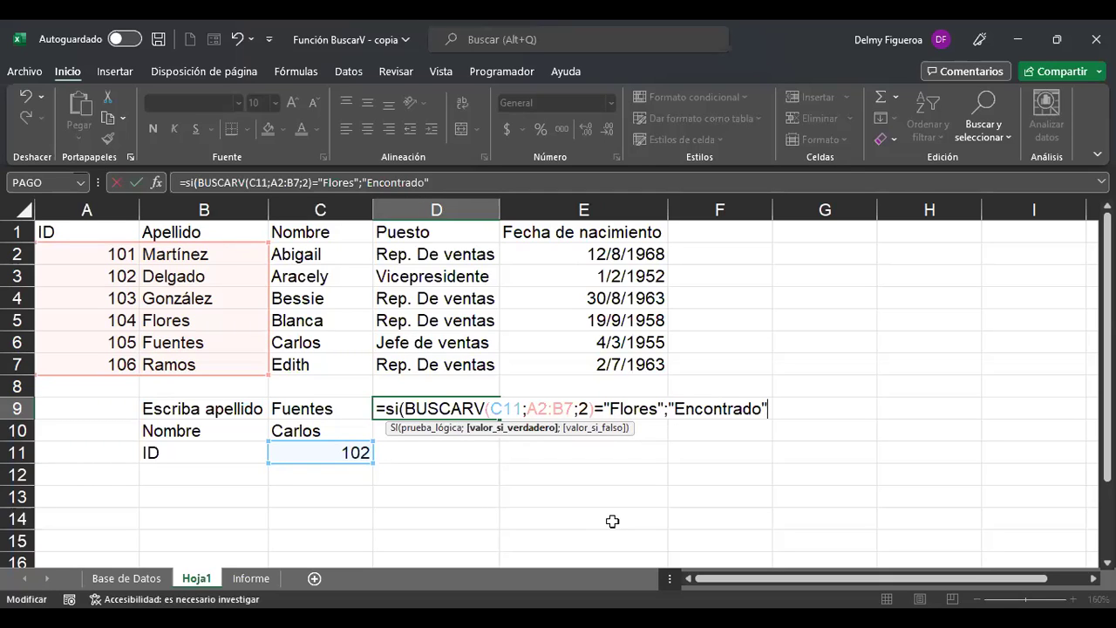
type(";")
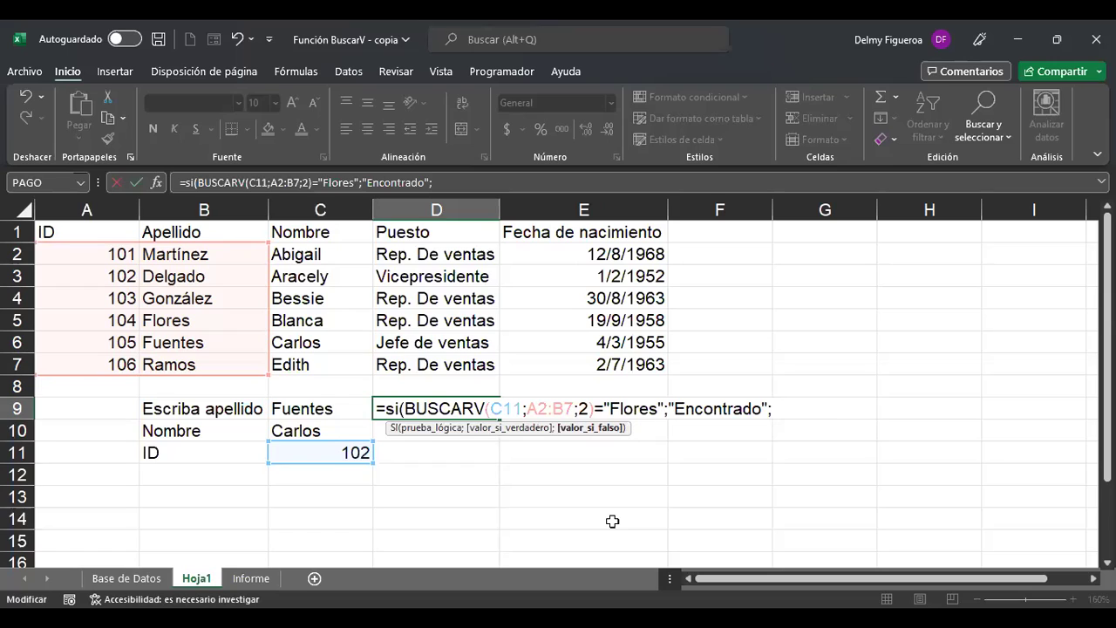
type("\"")
type("No encontrado\"")
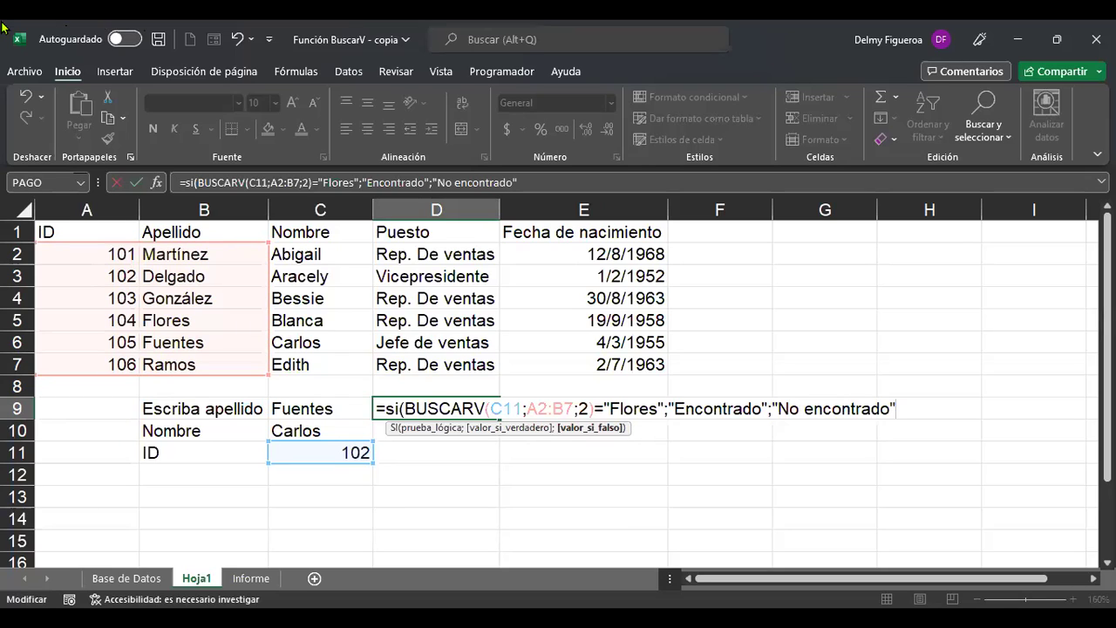
type(")")
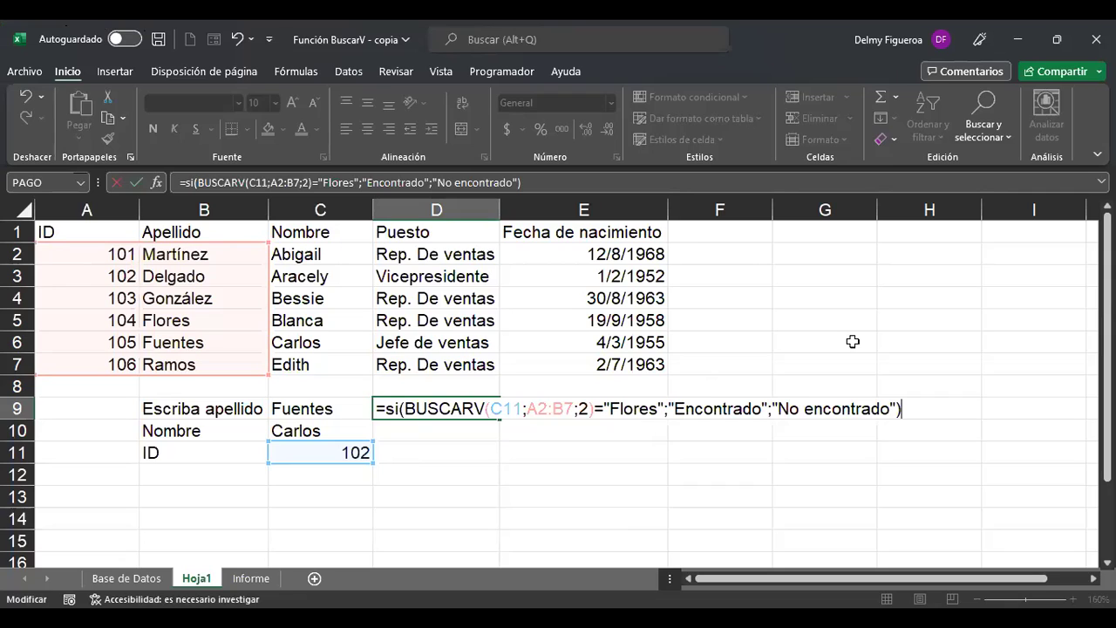
key("Return")
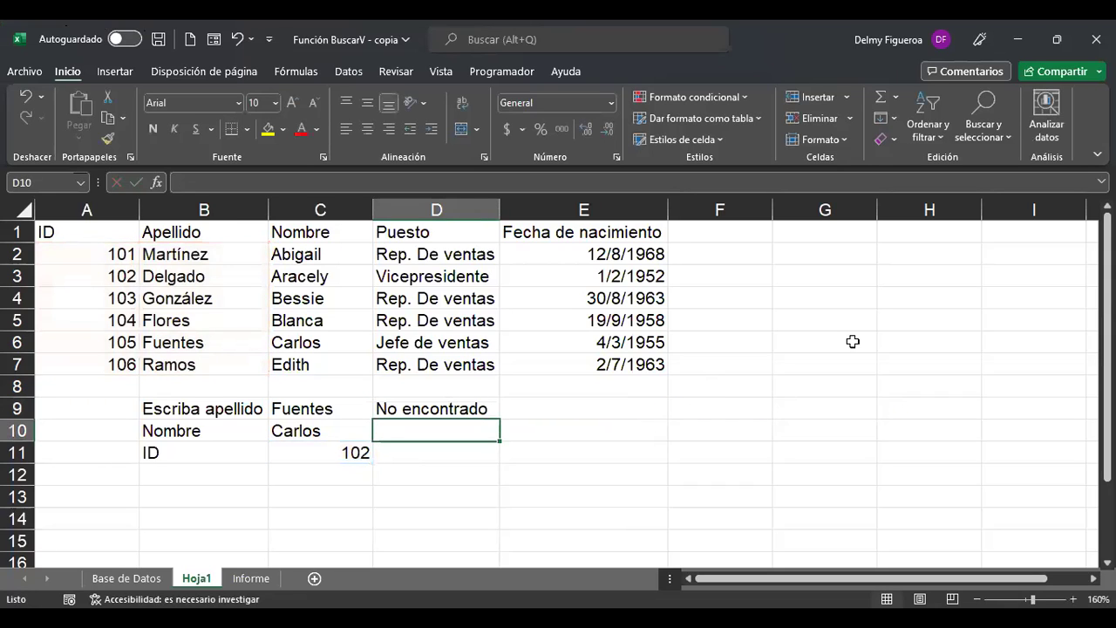
Reopen D9's formula for editing and move to the BUSCARV table range argument.
key("Up")
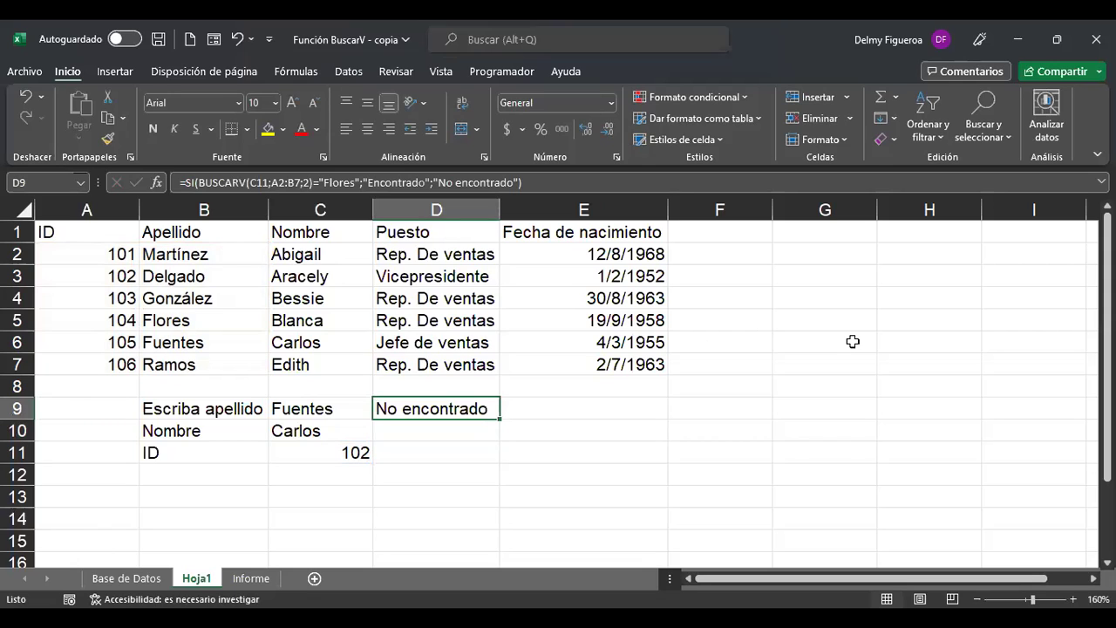
key("alt")
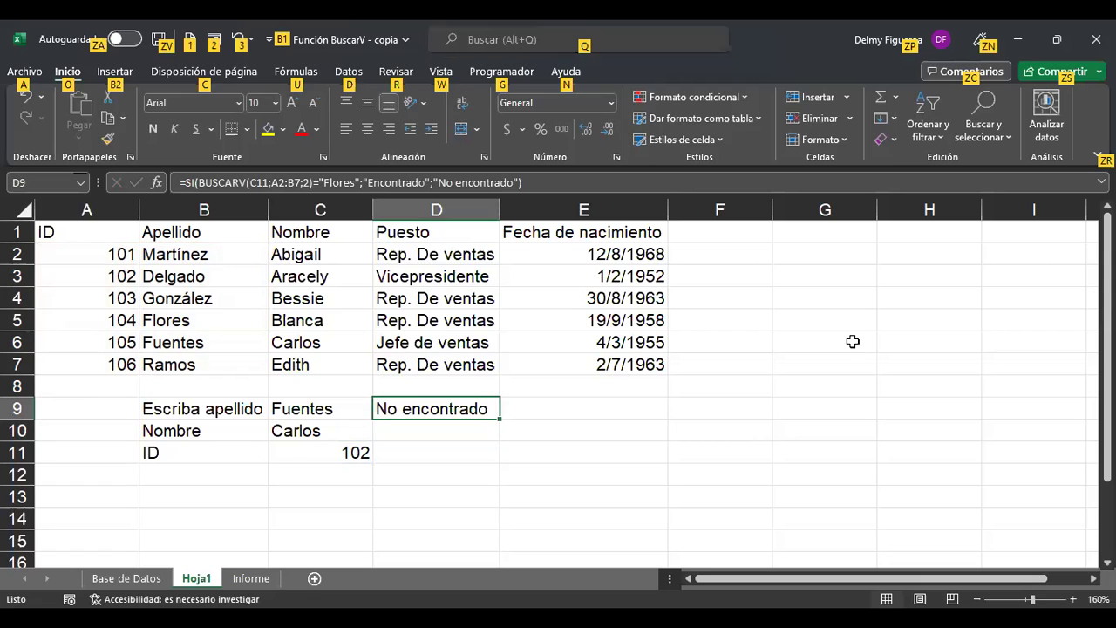
key("F2")
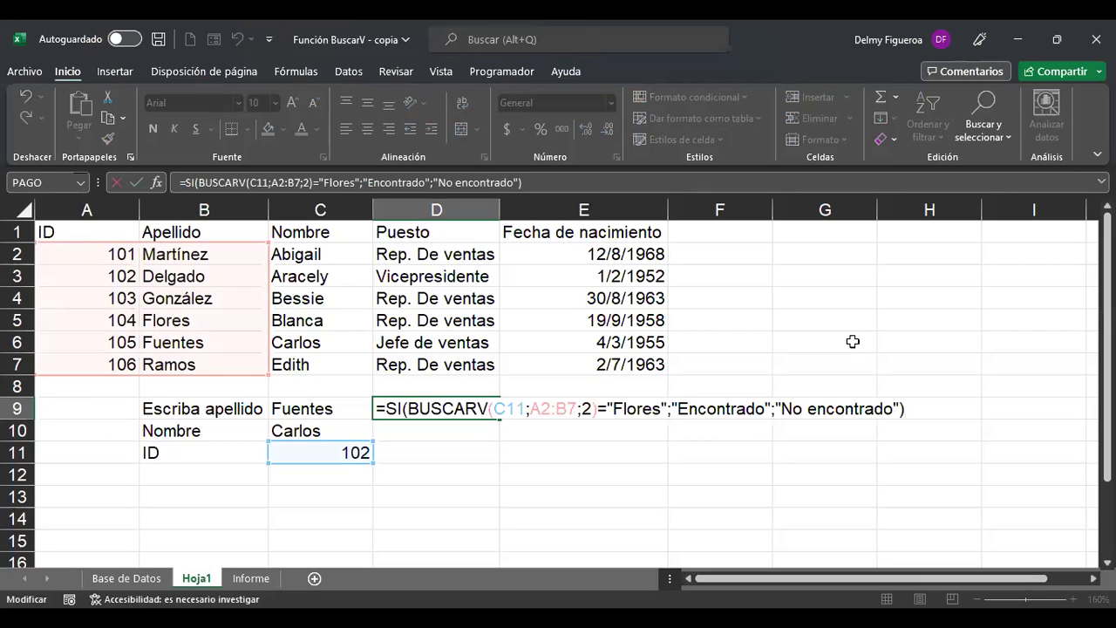
key("Return")
key("Up")
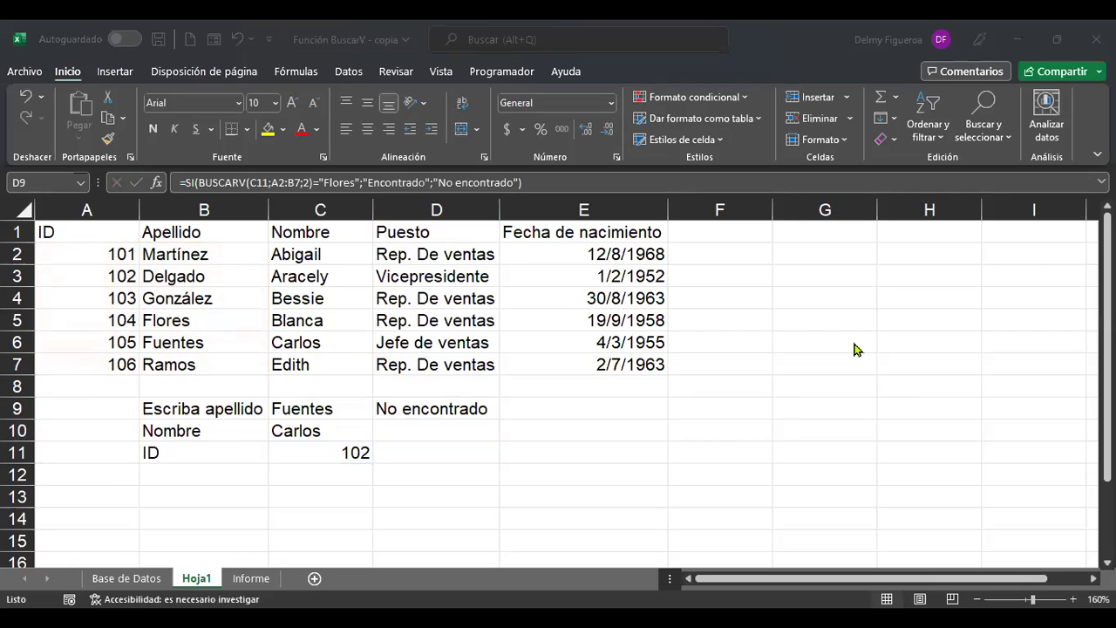
key("F2")
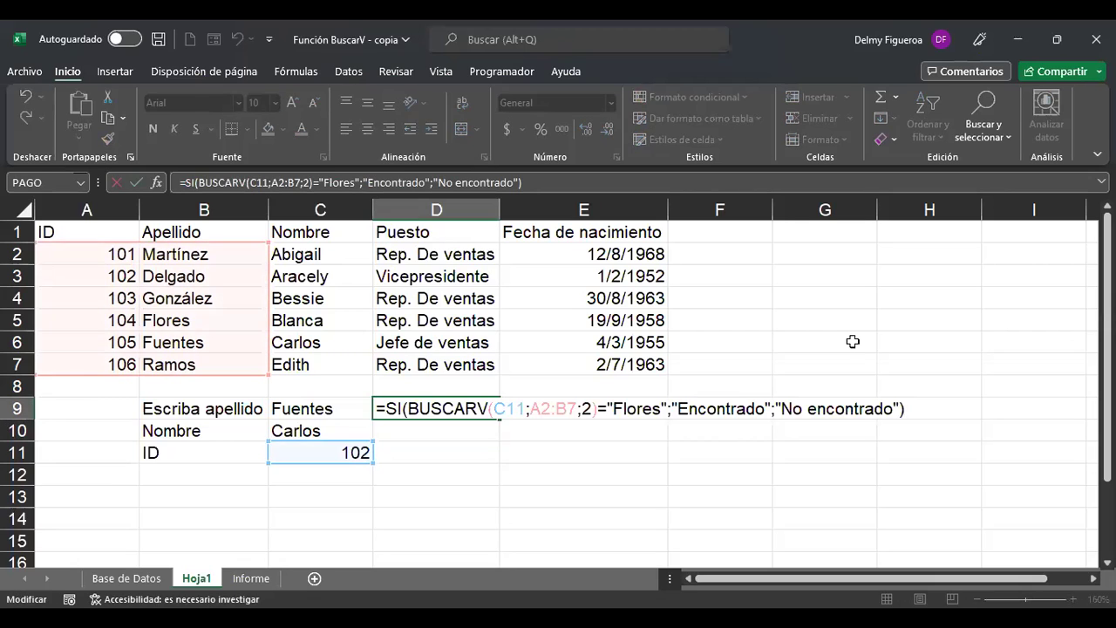
left_click(504, 407)
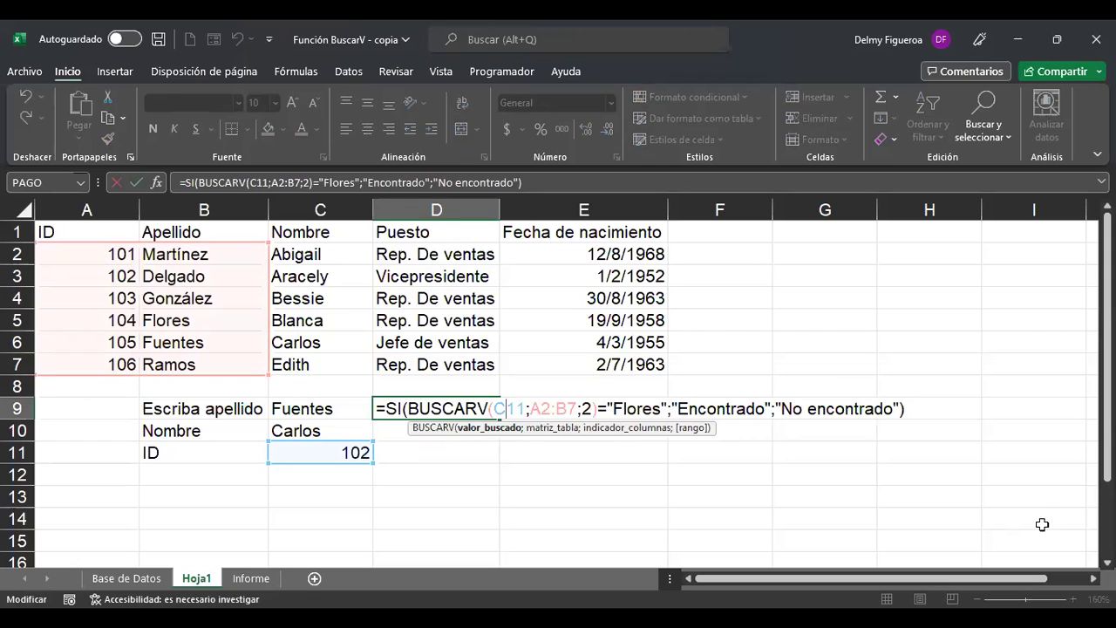
key("Right")
key("Right")
key("Right")
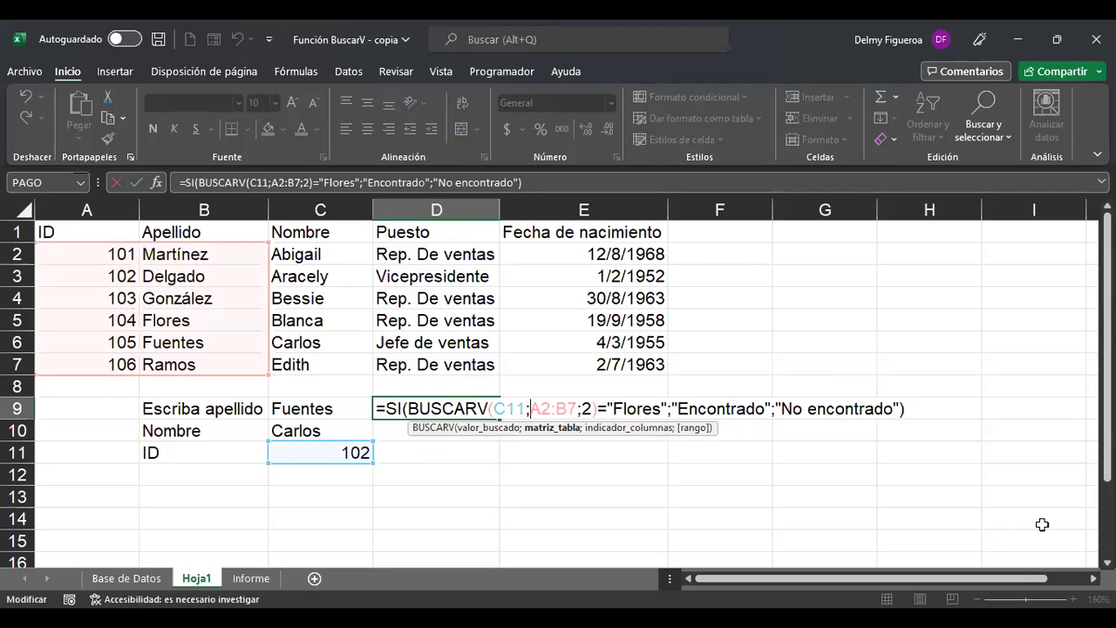
key("Right")
key("Right")
key("Right")
key("Right")
key("Right")
key("Right")
key("Right")
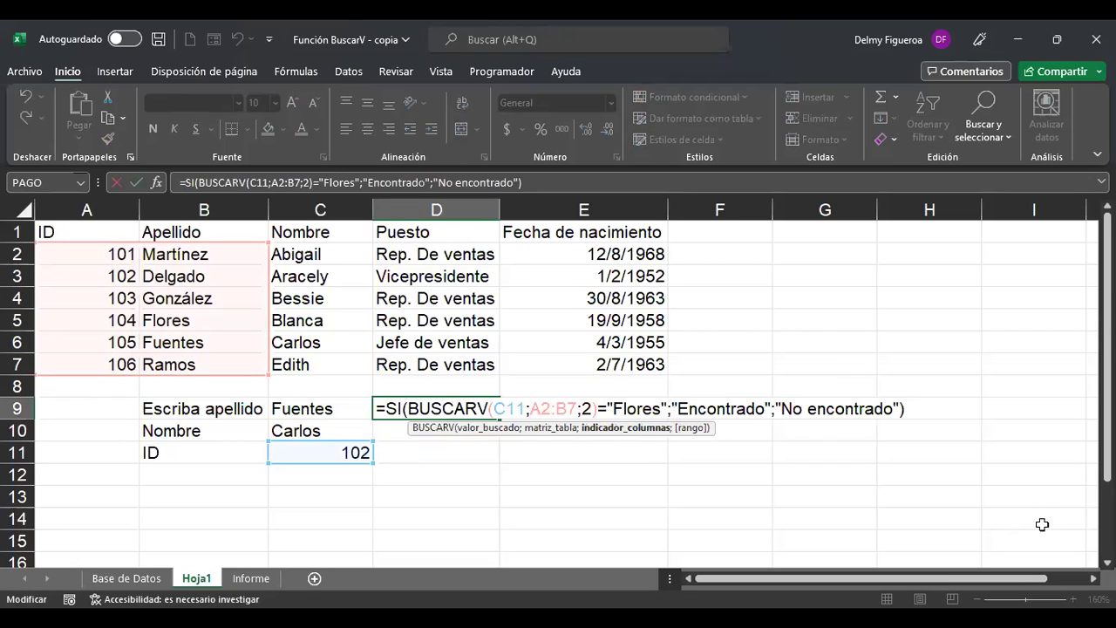
key("shift+Left")
key("ctrl+shift+Left")
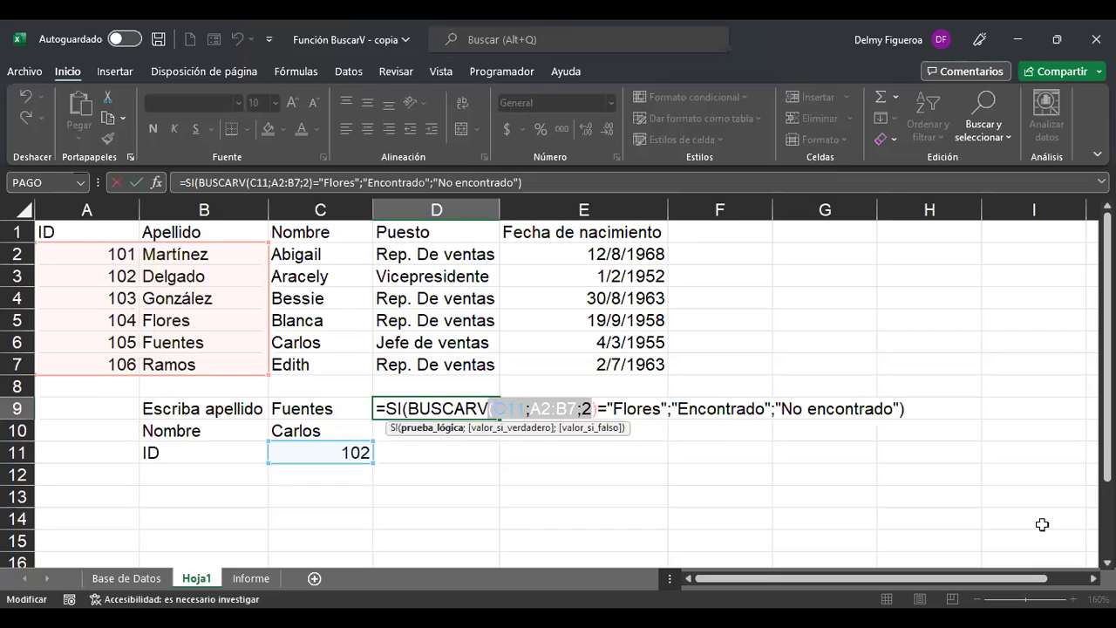
key("Left")
key("Right")
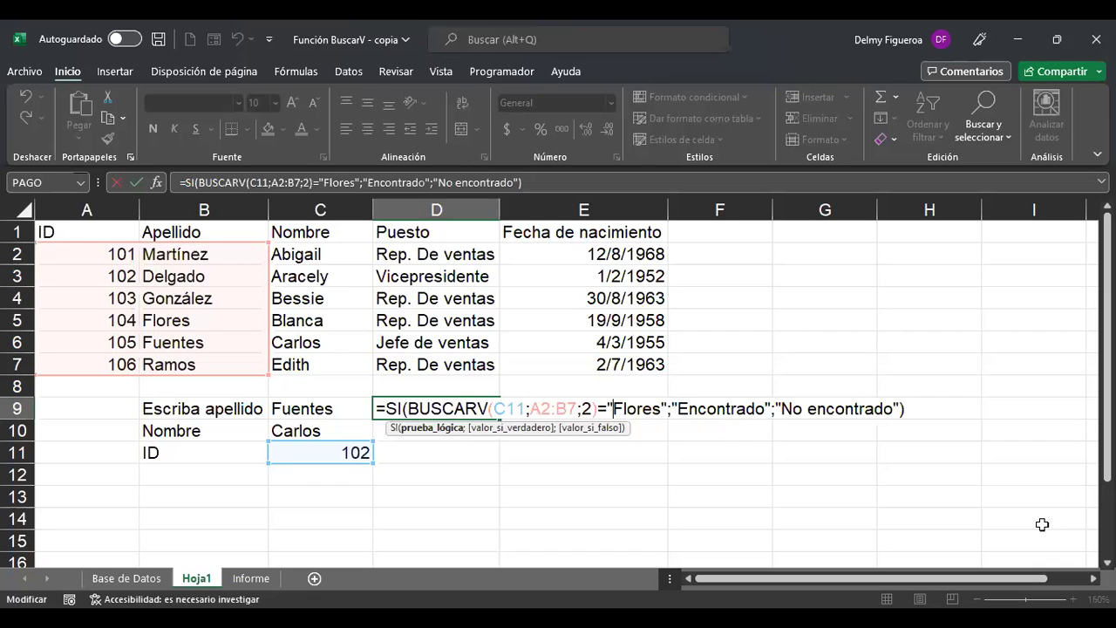
key("Right")
key("Right")
key("Right")
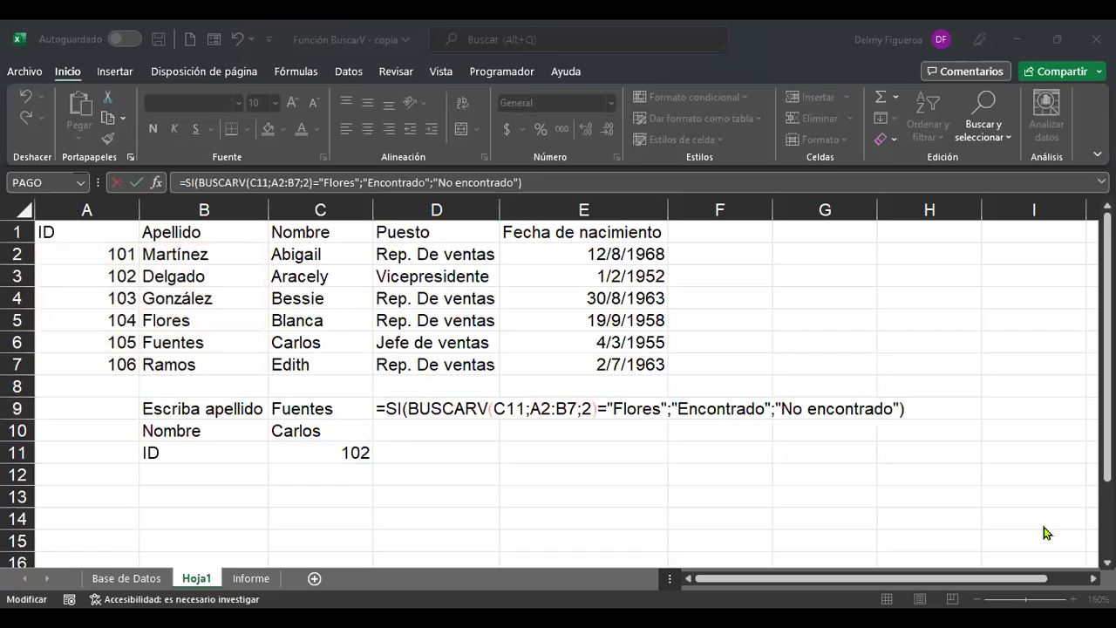
Replace the A2:B7 lookup range with A2:E7 in D9's formula.
key("alt+Tab")
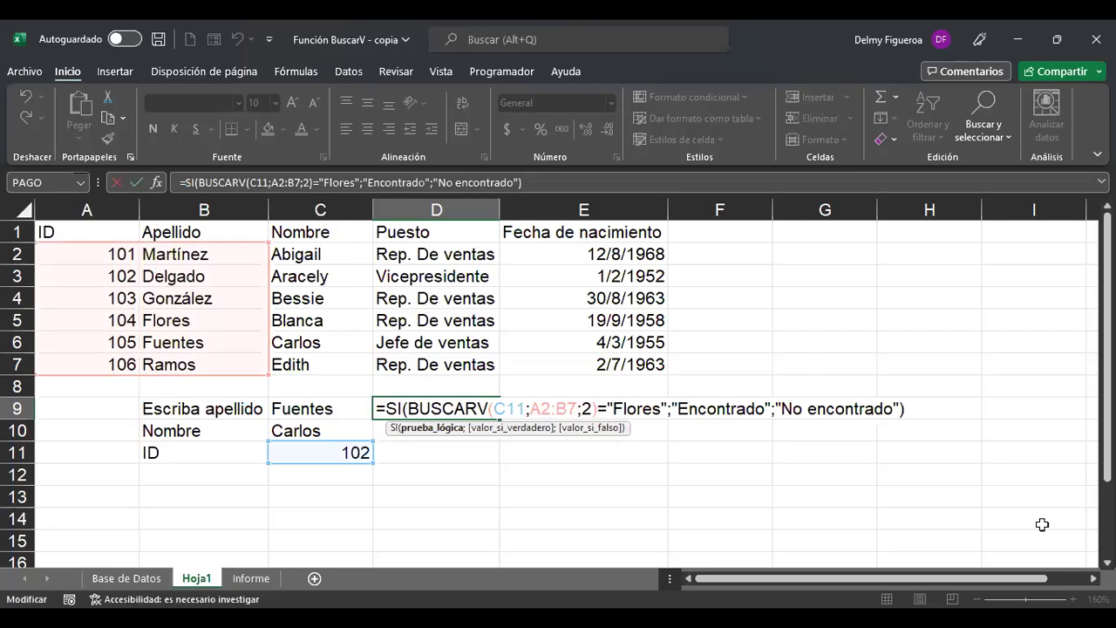
key("shift+Left")
key("shift+Left")
key("shift+Left")
key("shift+Left")
key("shift+Left")
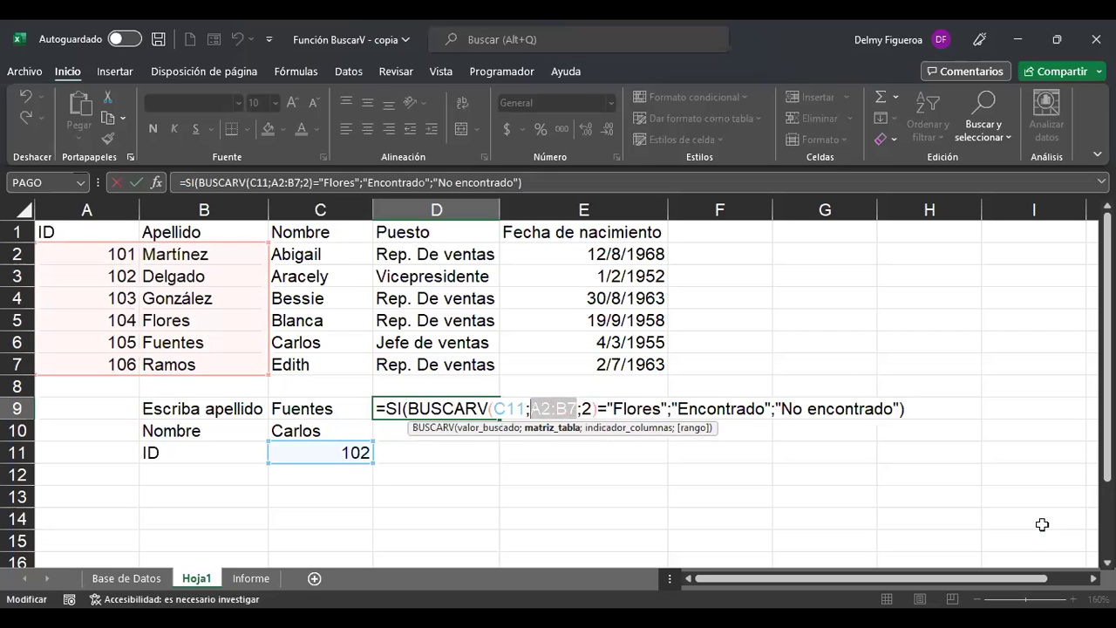
key("BackSpace")
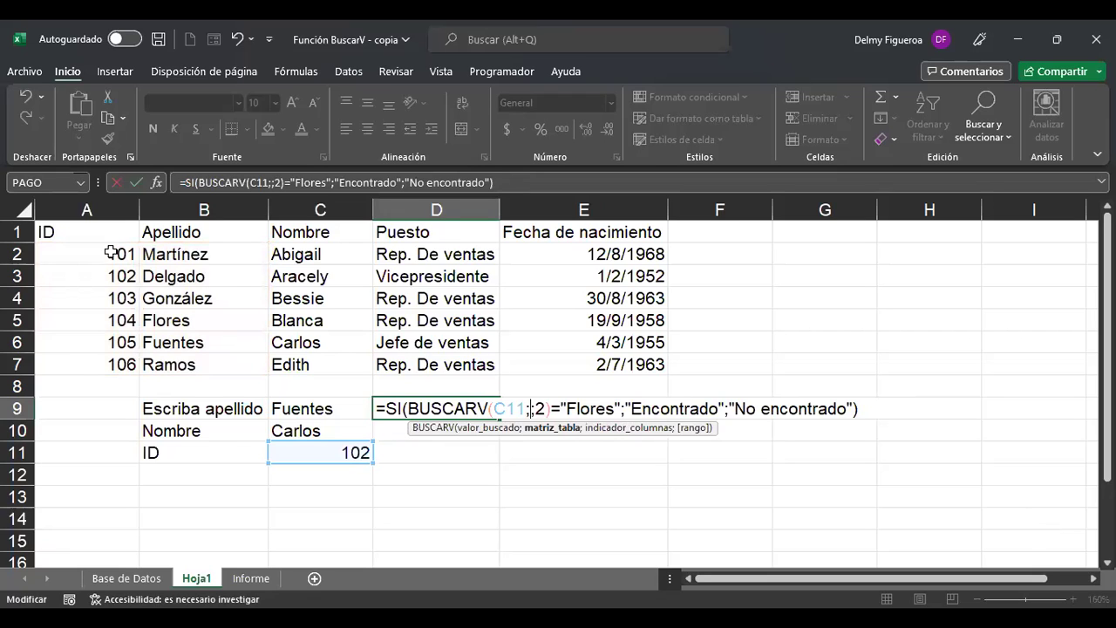
left_click(111, 253)
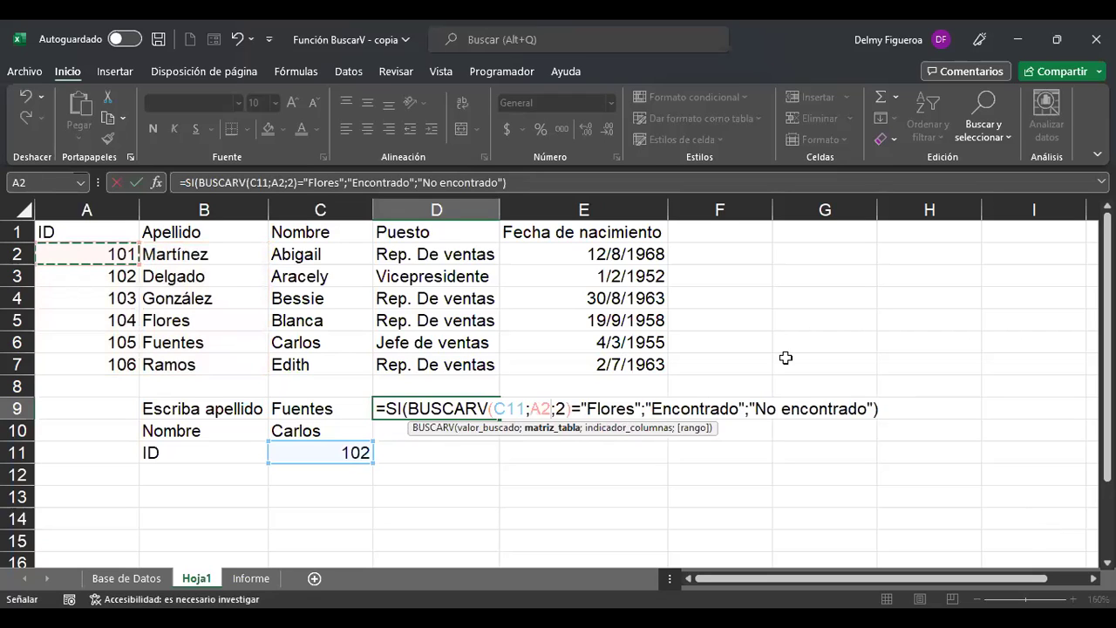
key("ctrl+shift+Right")
key("ctrl+shift+Down")
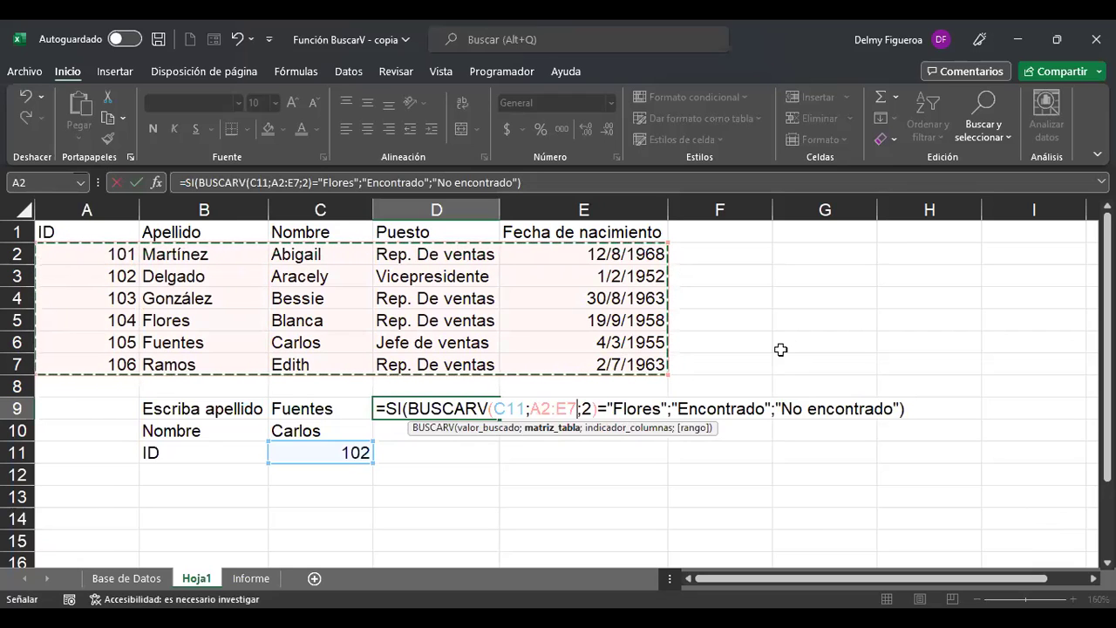
key("ctrl+Return")
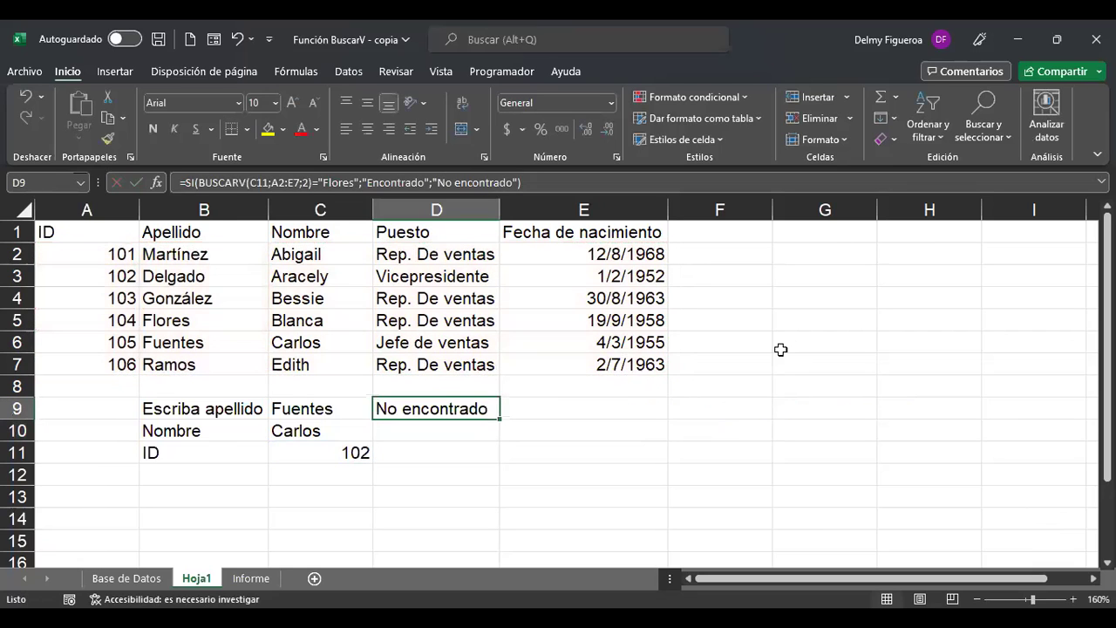
Enter ID 104 in C11 so D9 reports Encontrado.
key("Left")
key("Right")
key("Down")
key("Down")
key("Left")
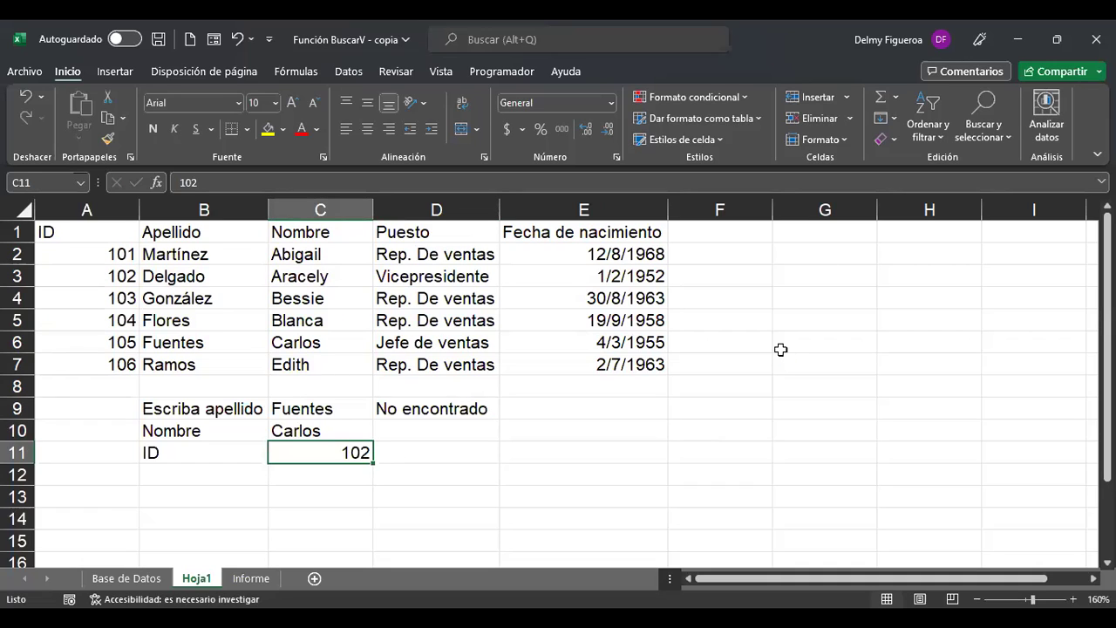
type("104")
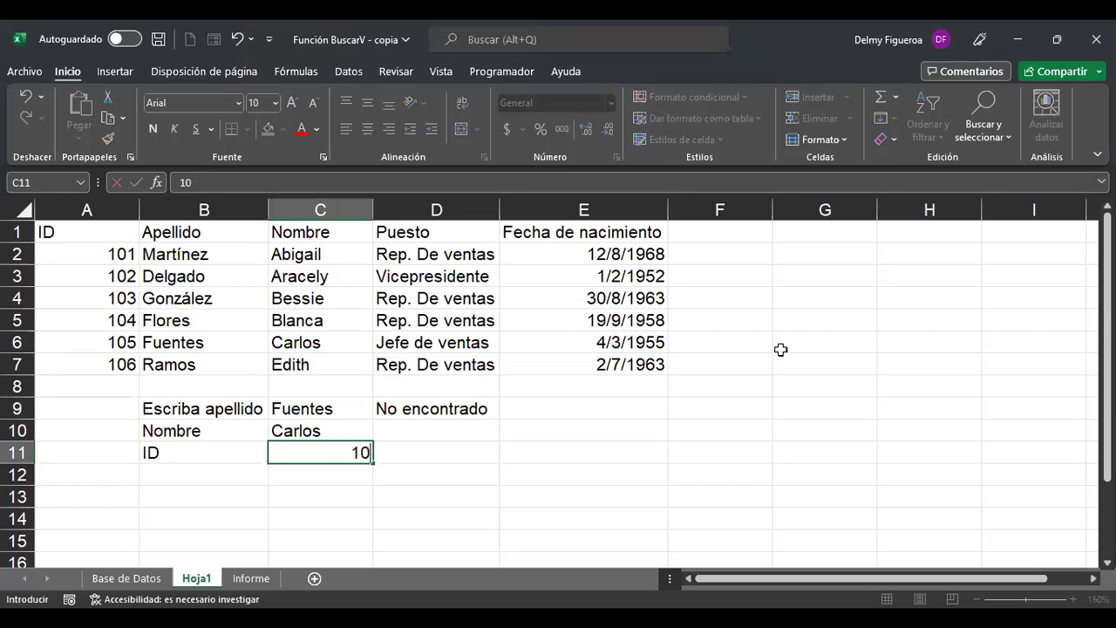
key("Tab")
Review the name lookup formula in C10 and the match check in D9.
key("Up")
key("Up")
key("Down")
key("Down")
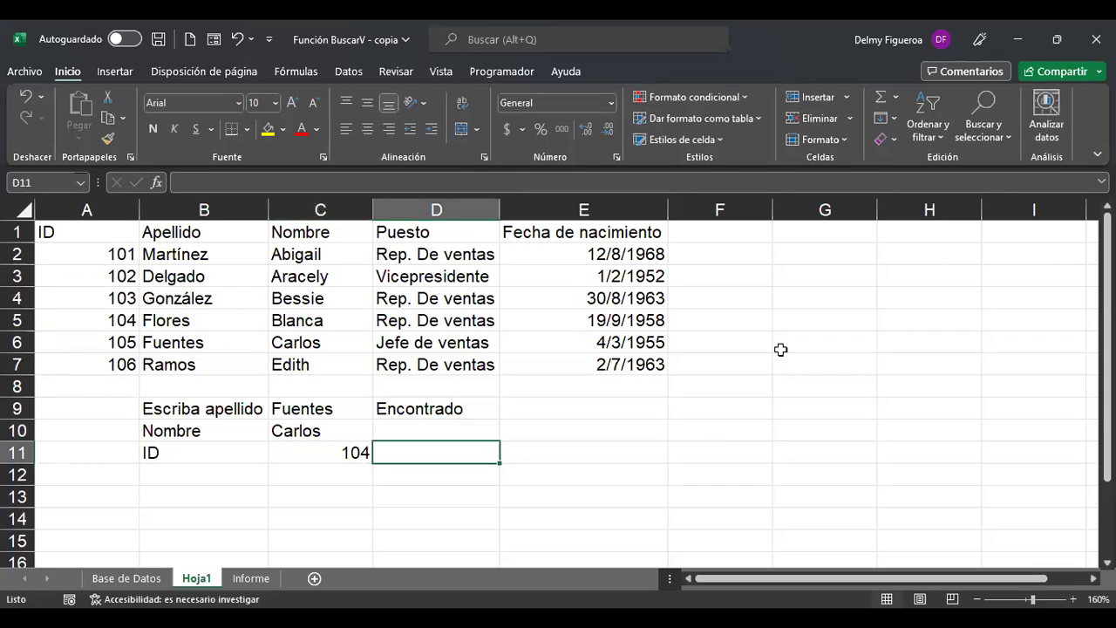
key("Left")
key("Up")
key("Up")
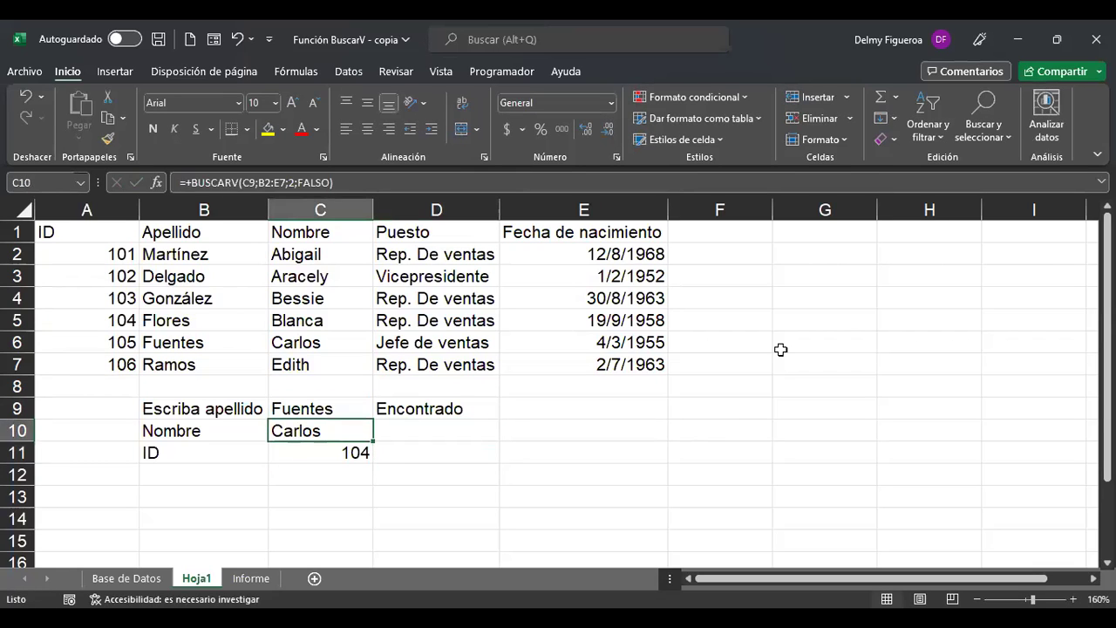
key("Down")
key("Down")
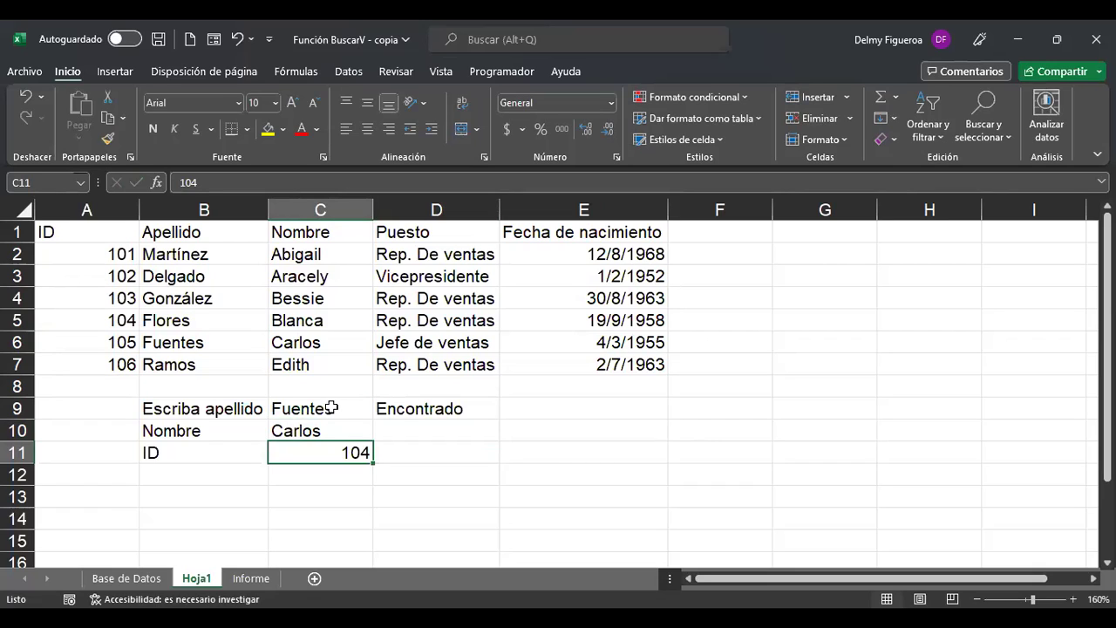
left_click(314, 254)
left_click(447, 406)
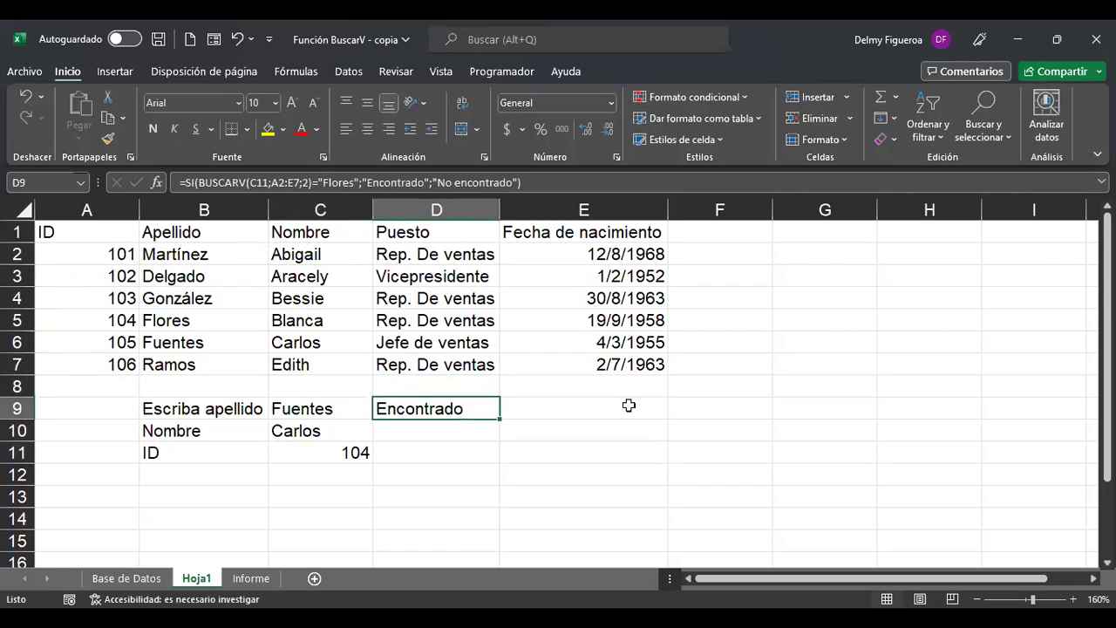
Replace C11 with the constant 102 in D9's BUSCARV so it reads No encontrado.
key("F2")
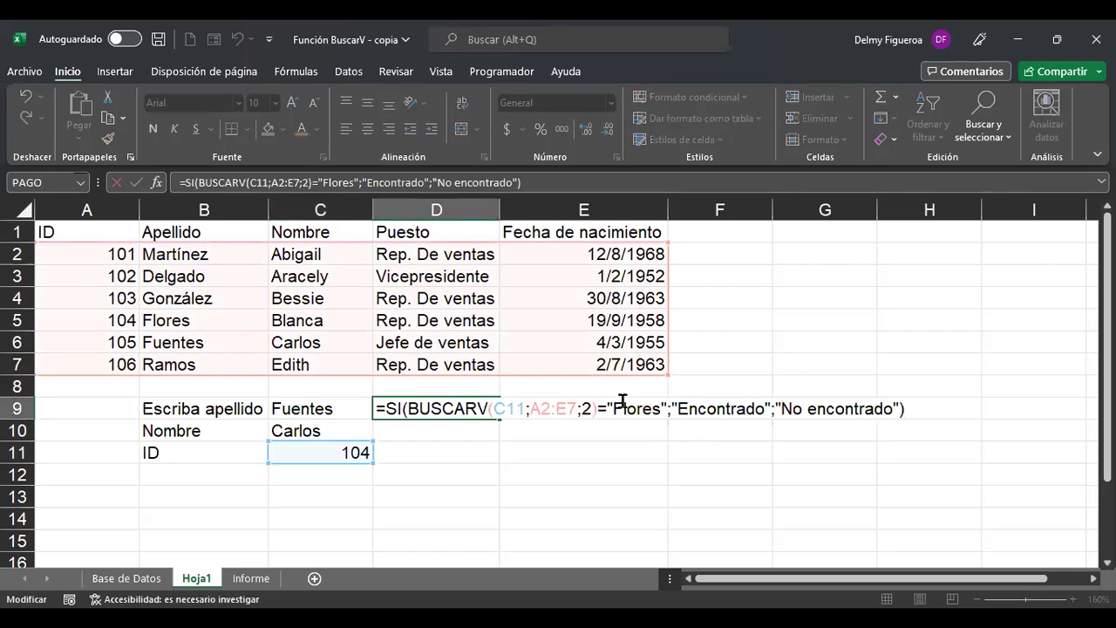
left_click(513, 409)
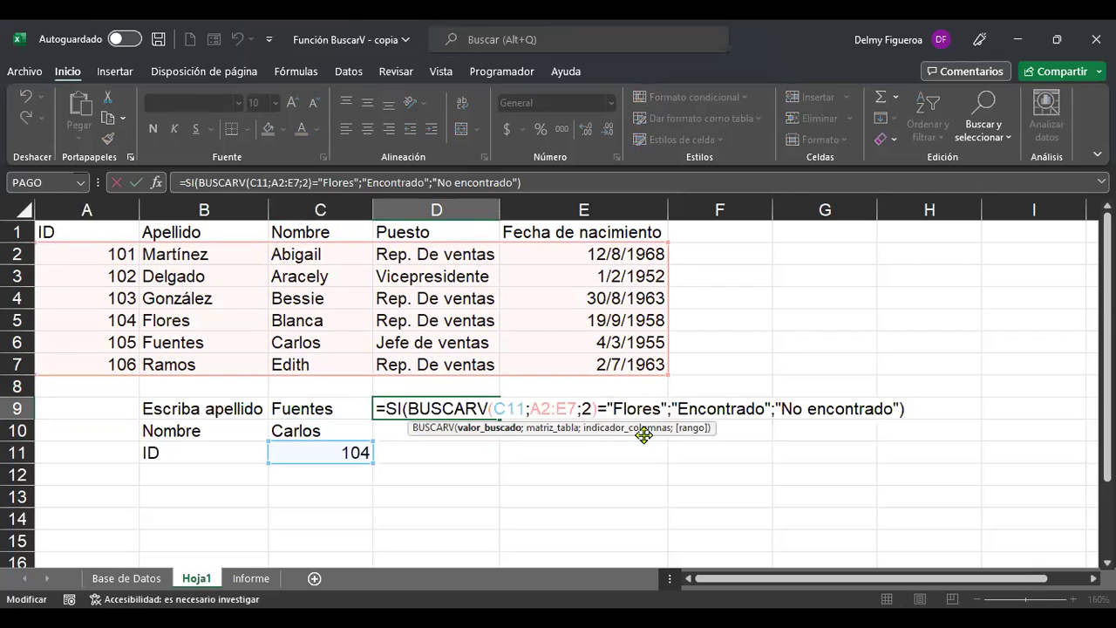
key("Left")
key("Right")
key("Right")
key("BackSpace")
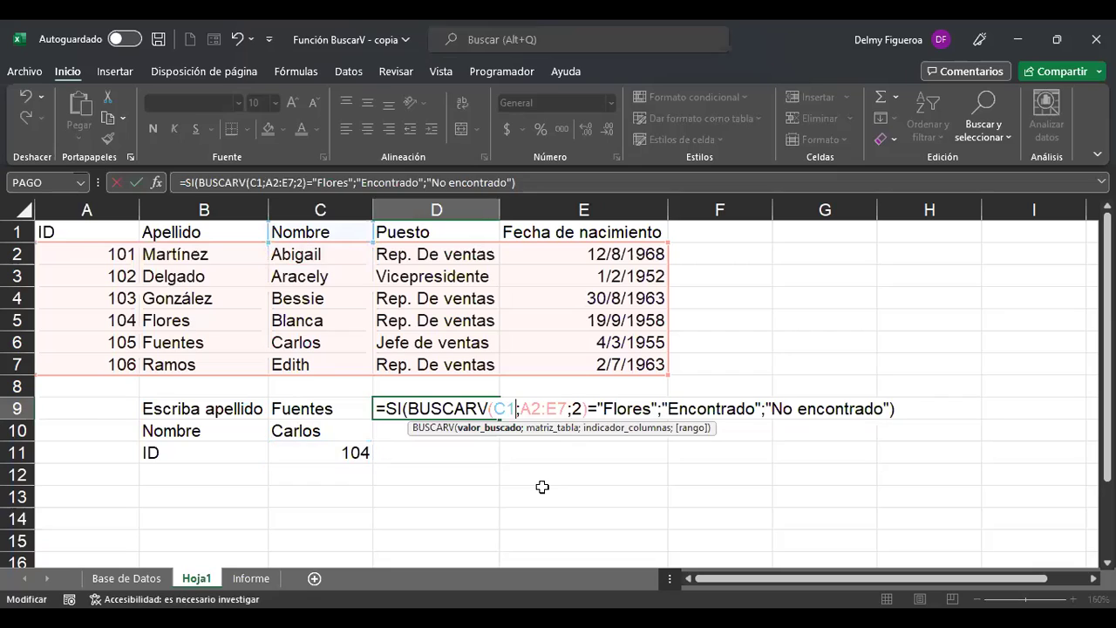
key("BackSpace")
key("BackSpace")
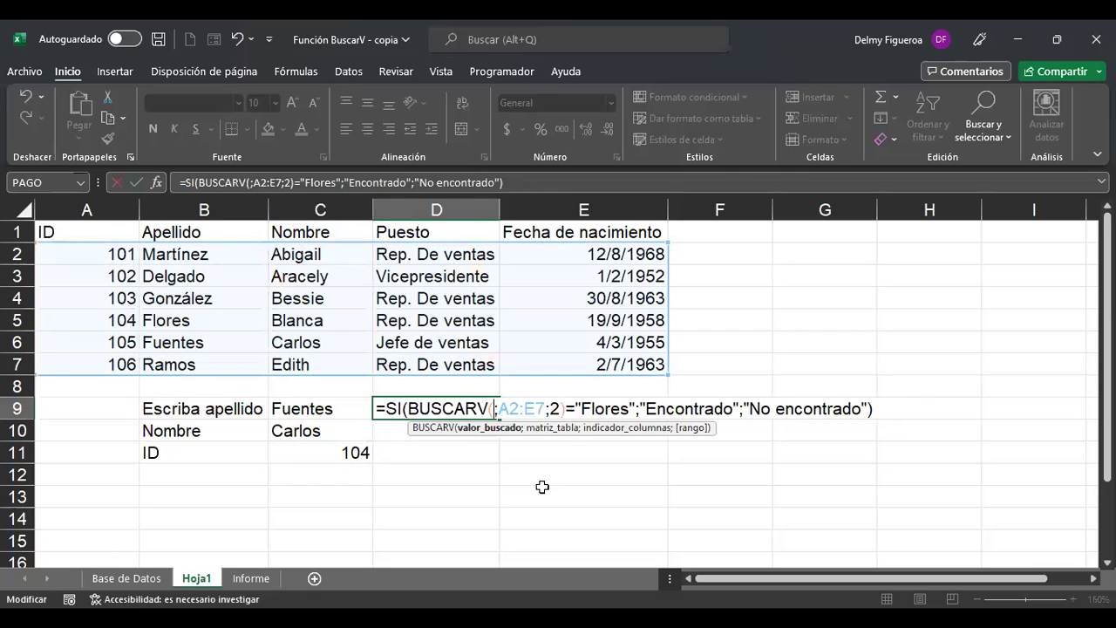
type("102")
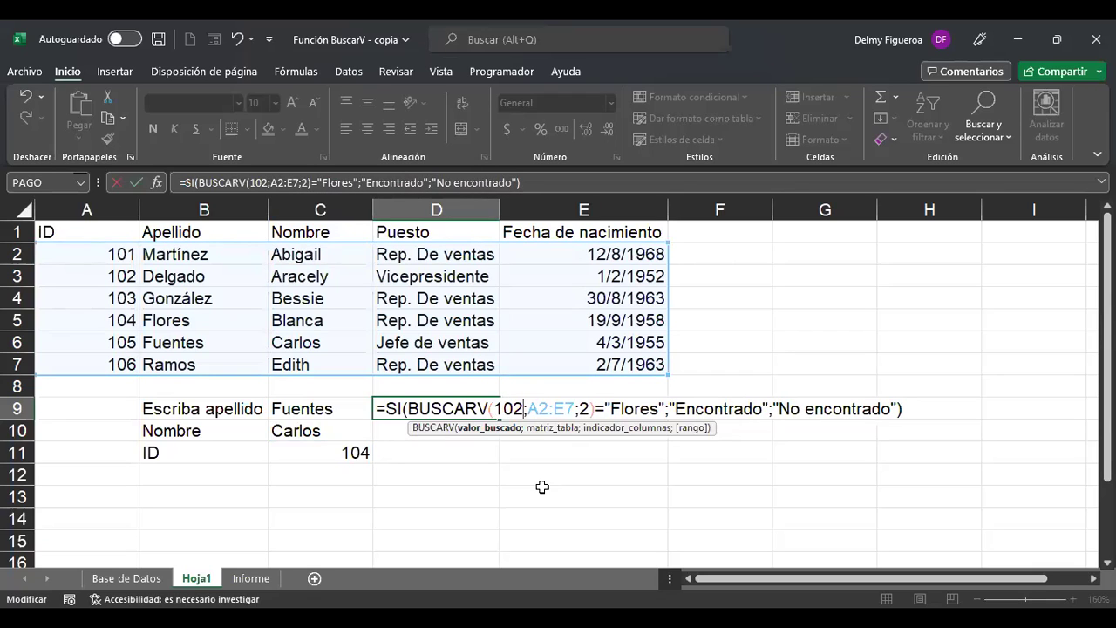
key("Return")
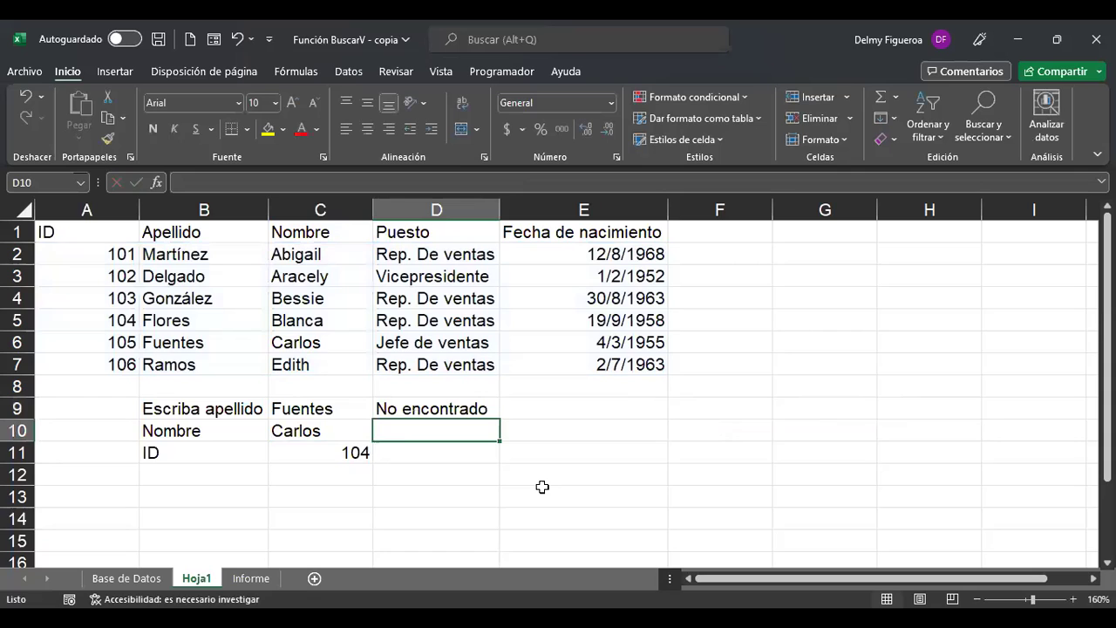
Swap the 102 in D9's BUSCARV back to C11, showing Encontrado for ID 104.
key("Up")
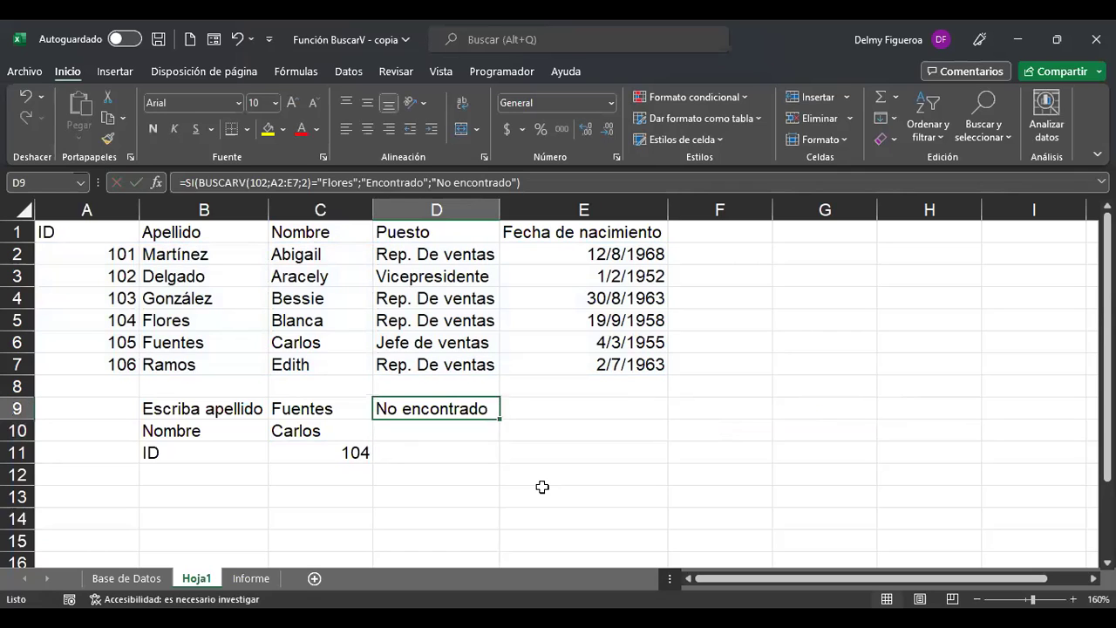
key("F2")
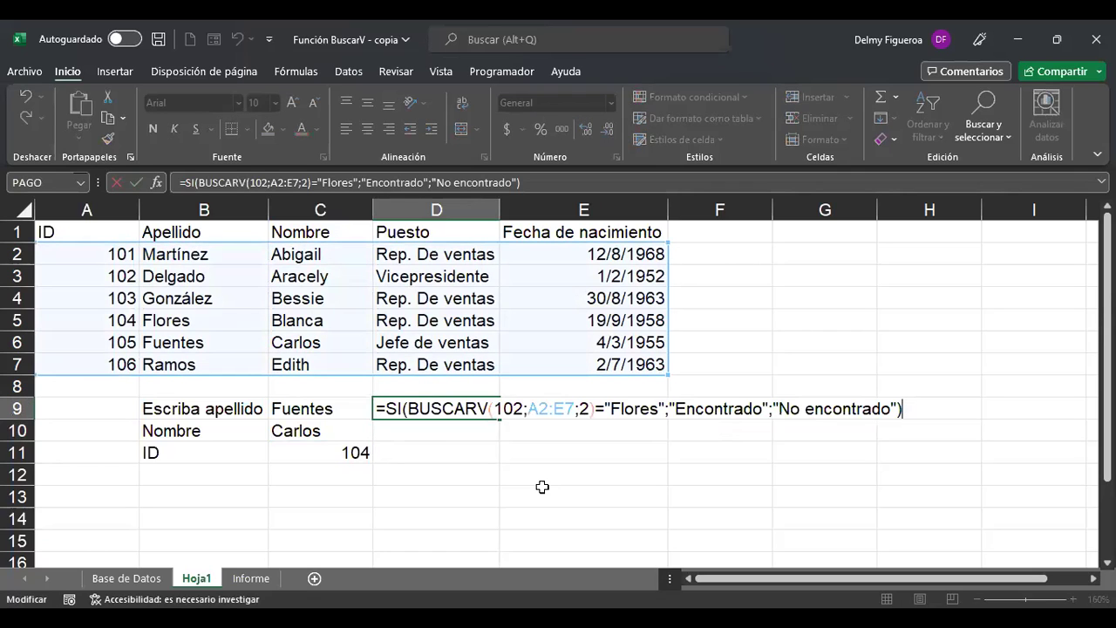
left_click(500, 408)
key("Delete")
key("Delete")
key("Delete")
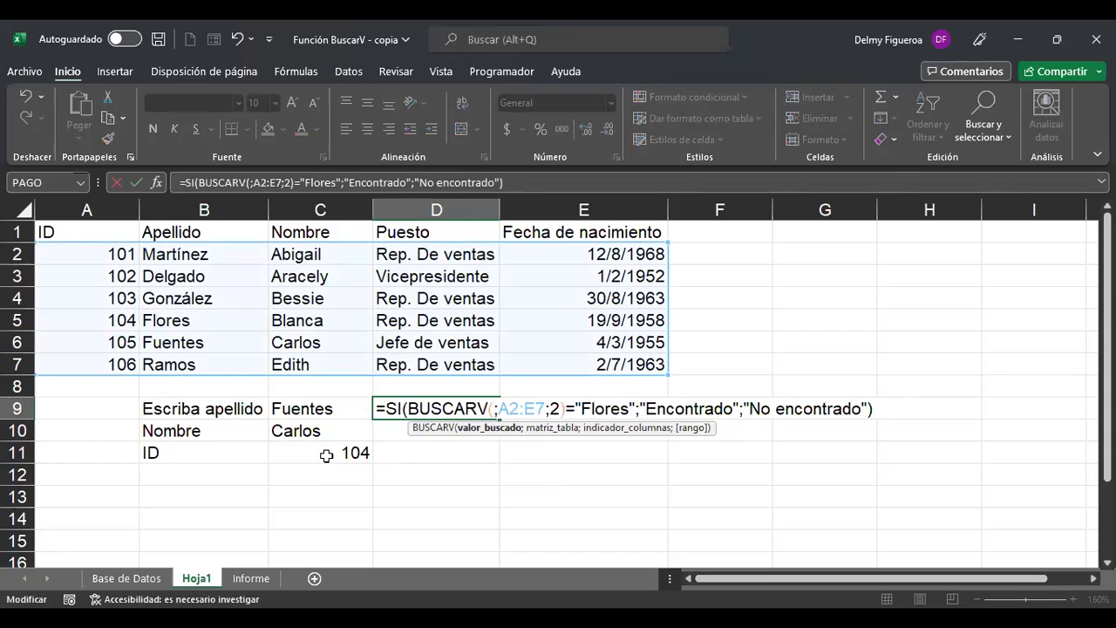
left_click(324, 453)
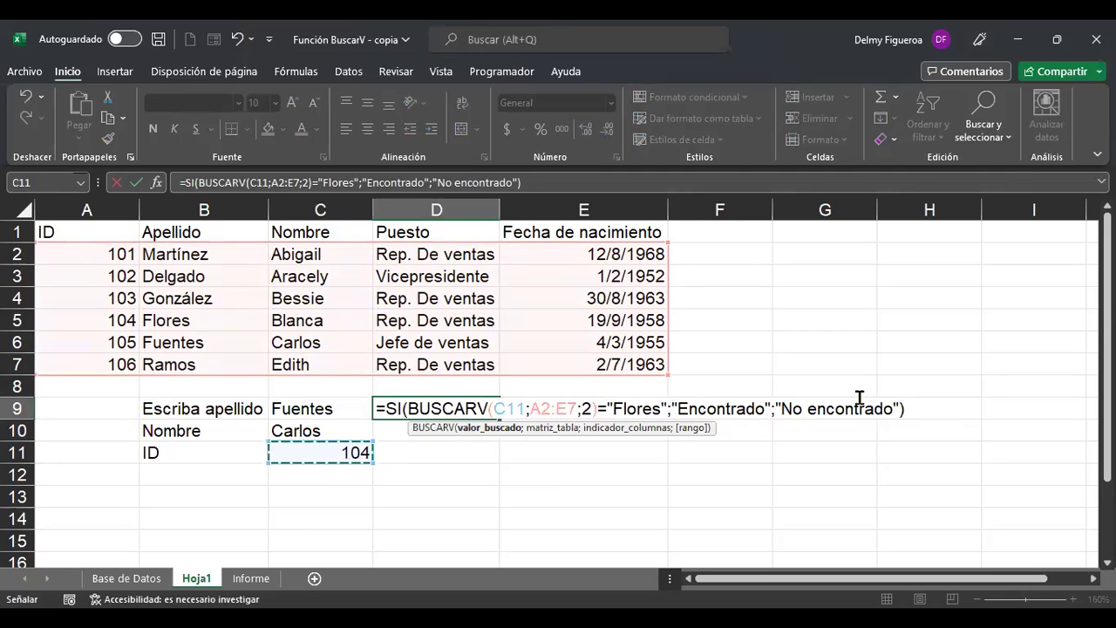
key("ctrl+Return")
key("Down")
key("Down")
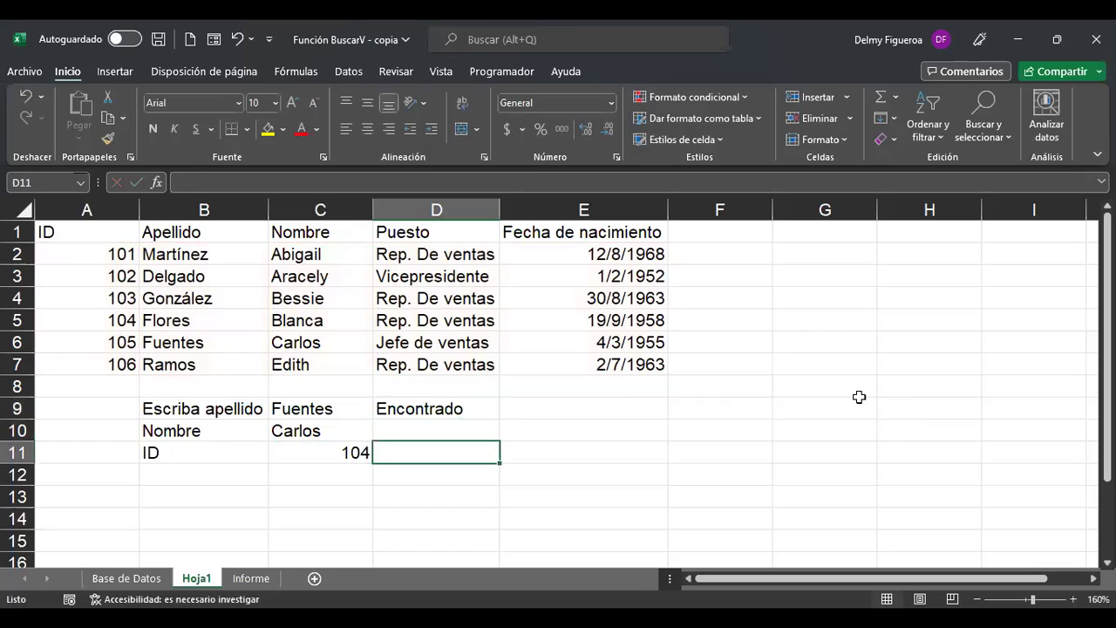
Change the lookup ID in C11 to 105.
key("Left")
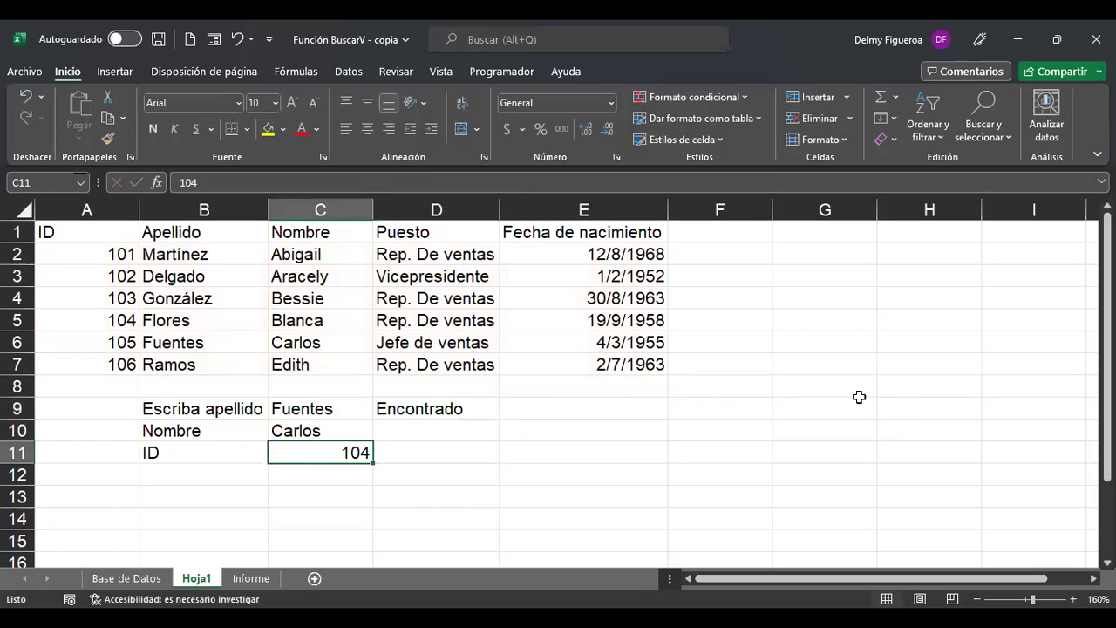
type("105")
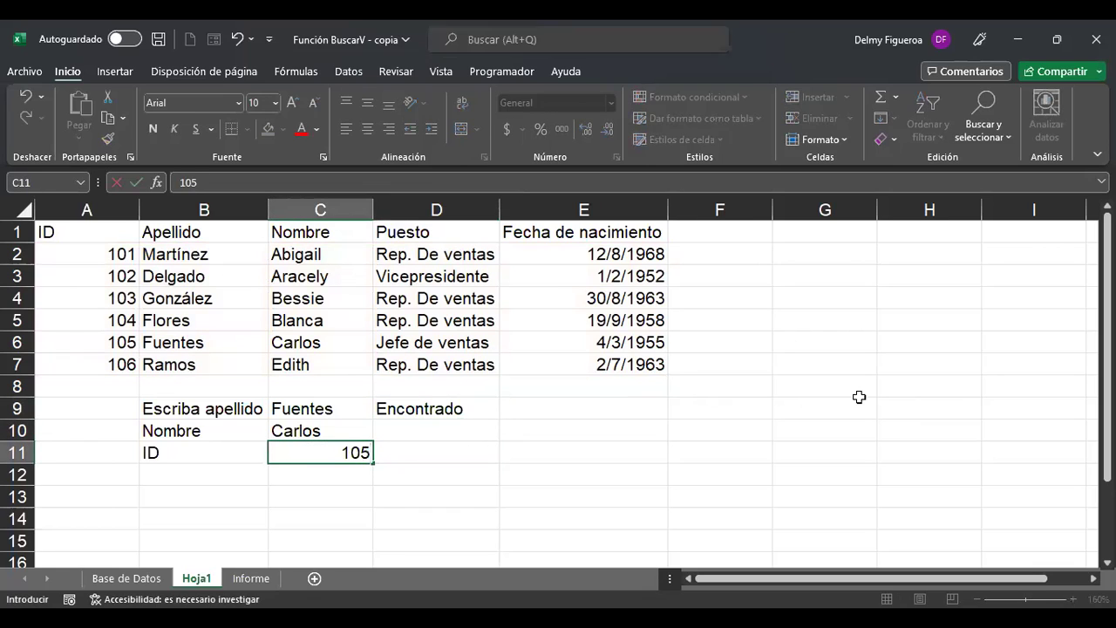
key("Tab")
key("Up")
key("Up")
key("Down")
key("Down")
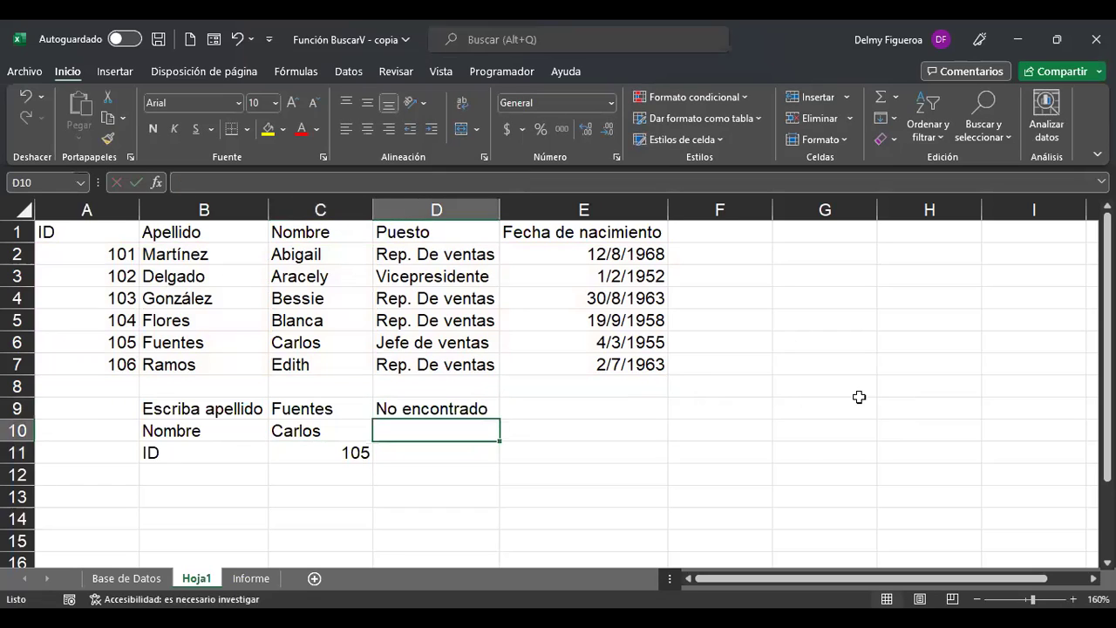
key("Left")
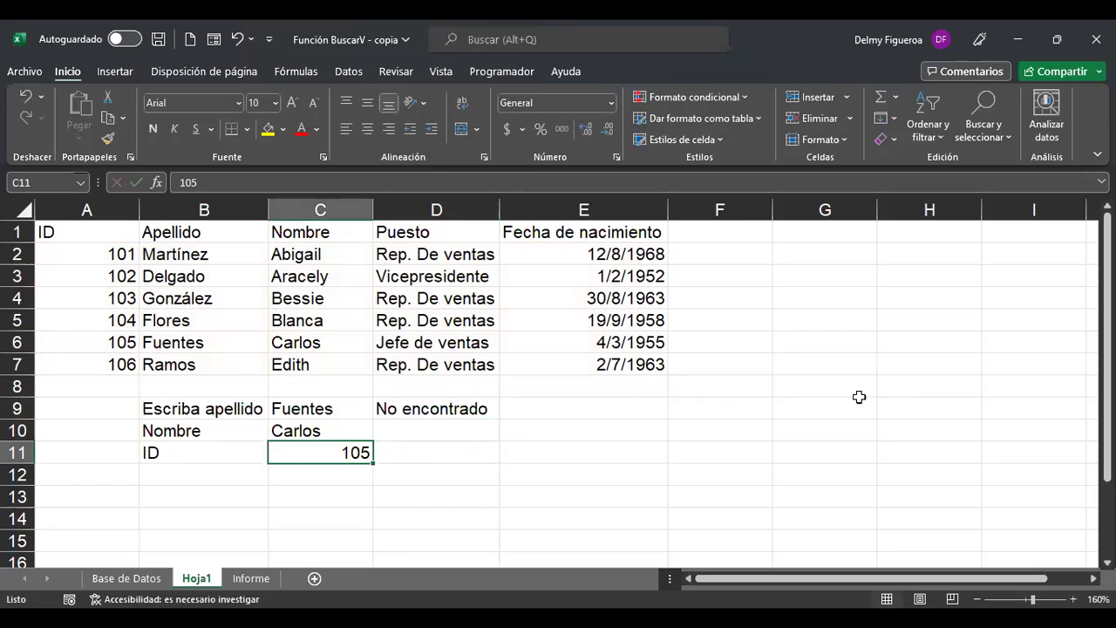
Recommit the D9 match formula so it now reports No encontrado.
key("Up")
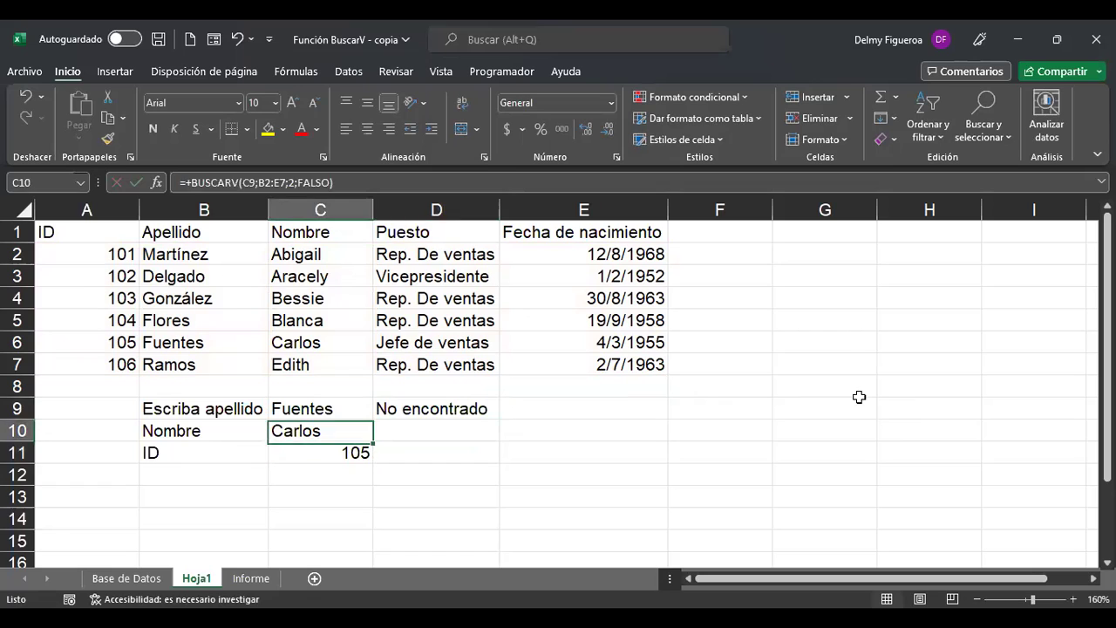
key("Right")
key("Up")
key("F2")
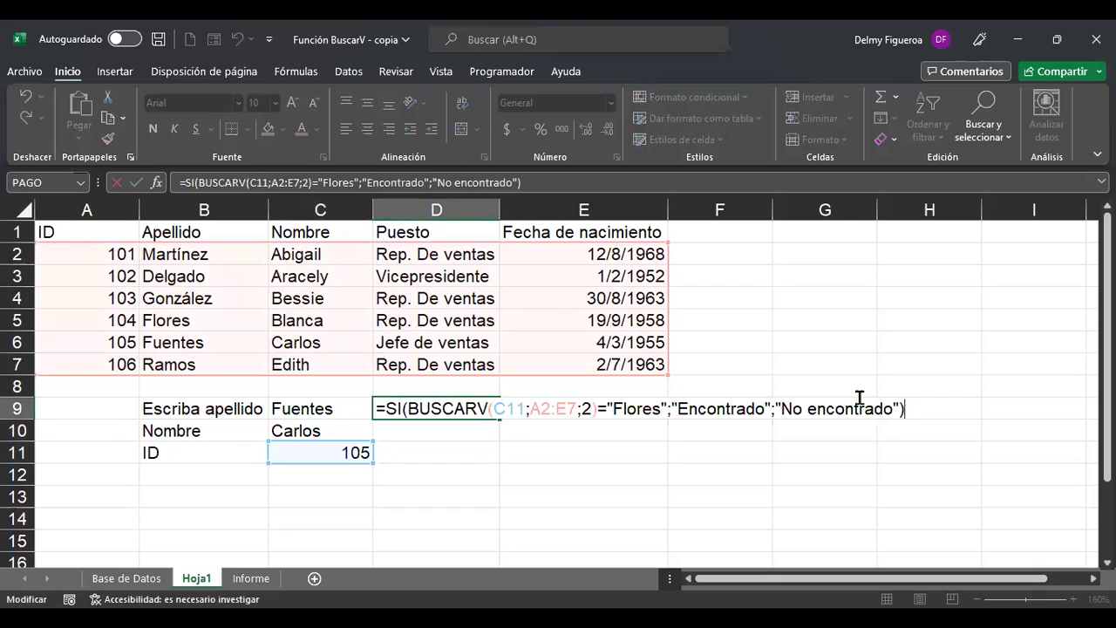
key("Return")
key("Up")
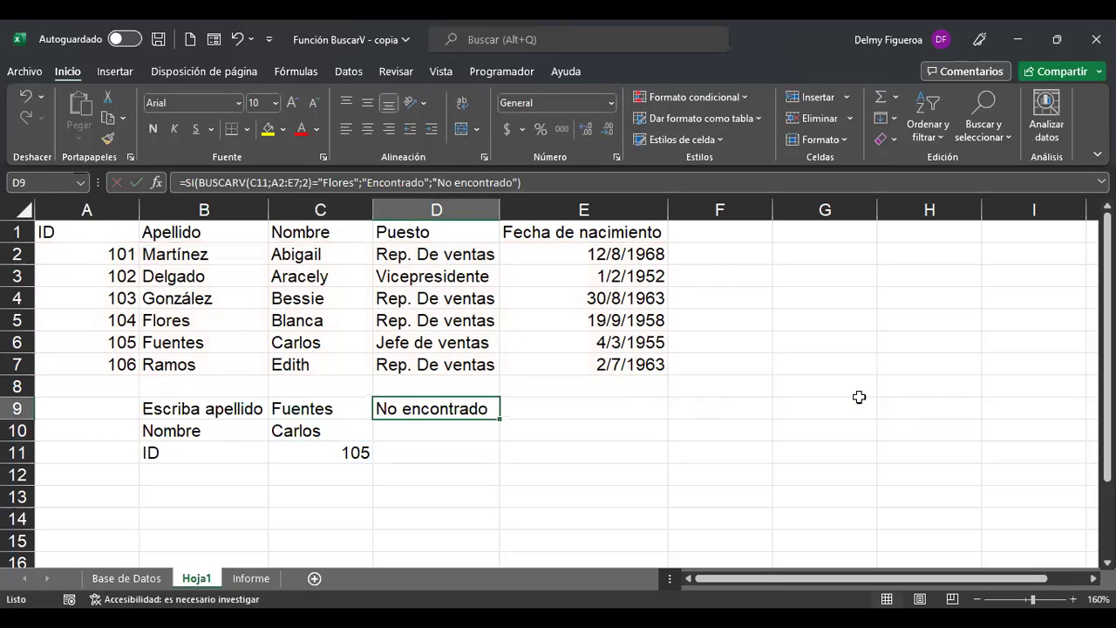
key("alt+Tab")
left_click_drag(69, 231, 595, 234)
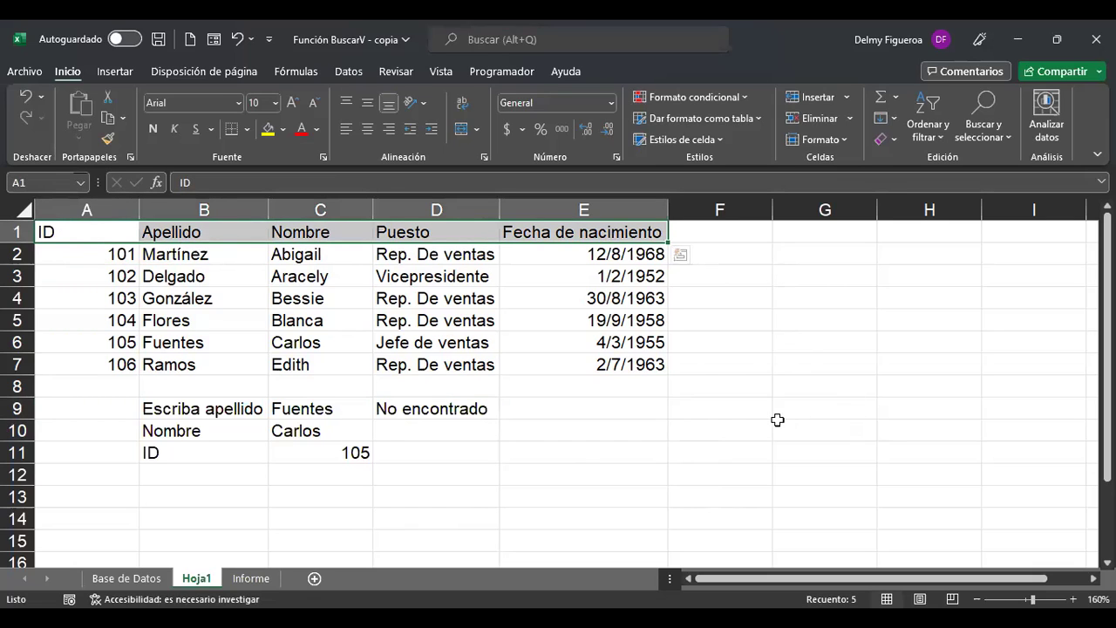
left_click(252, 578)
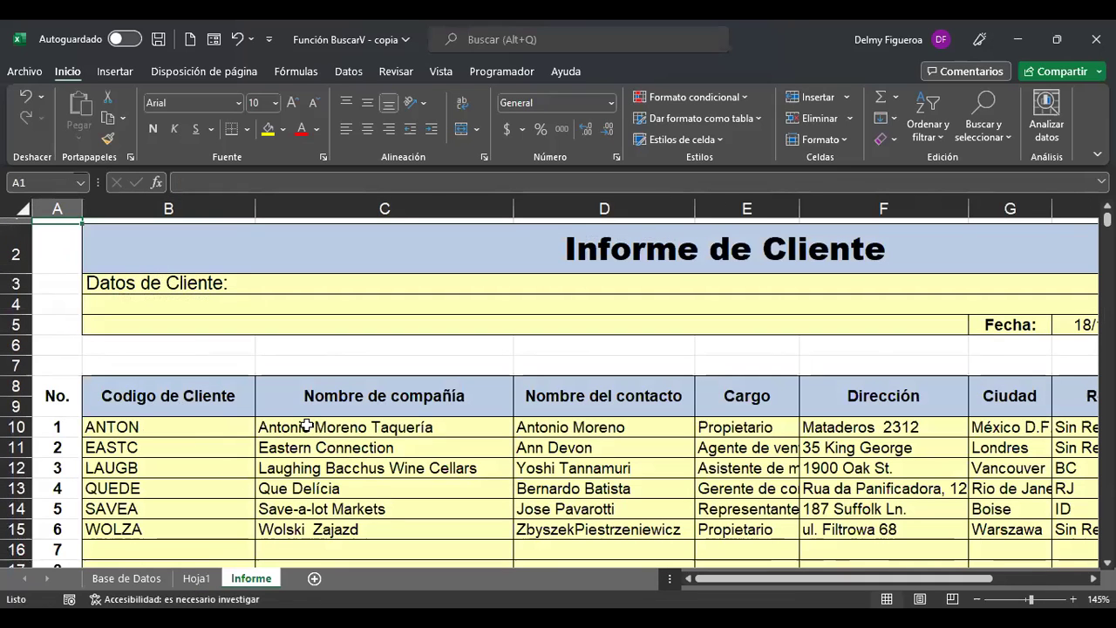
scroll(307, 423, "down", 1)
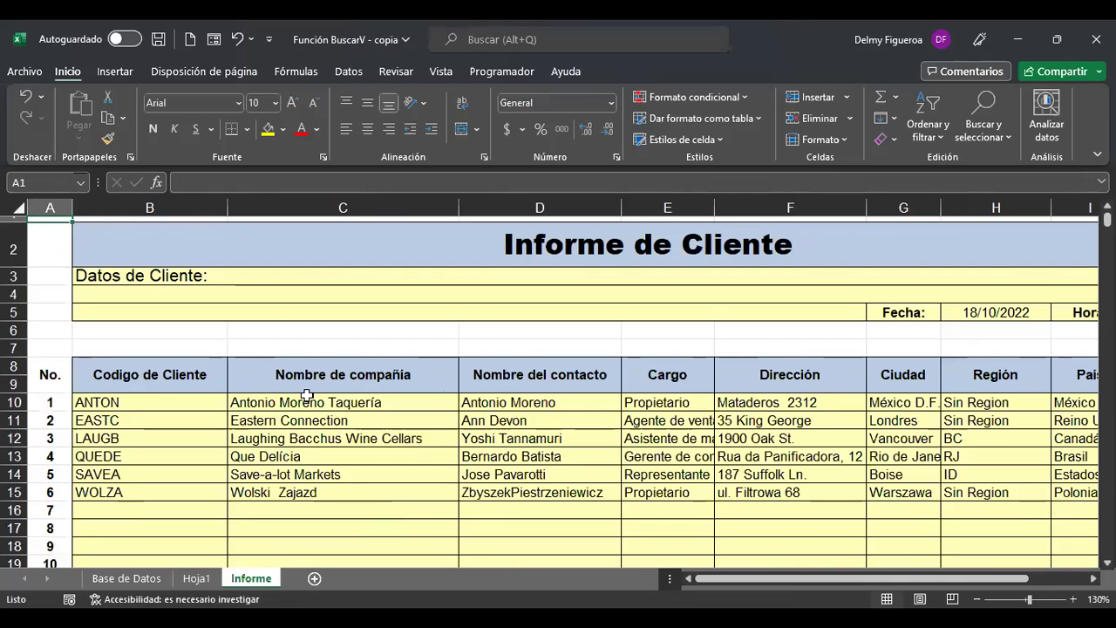
left_click(127, 579)
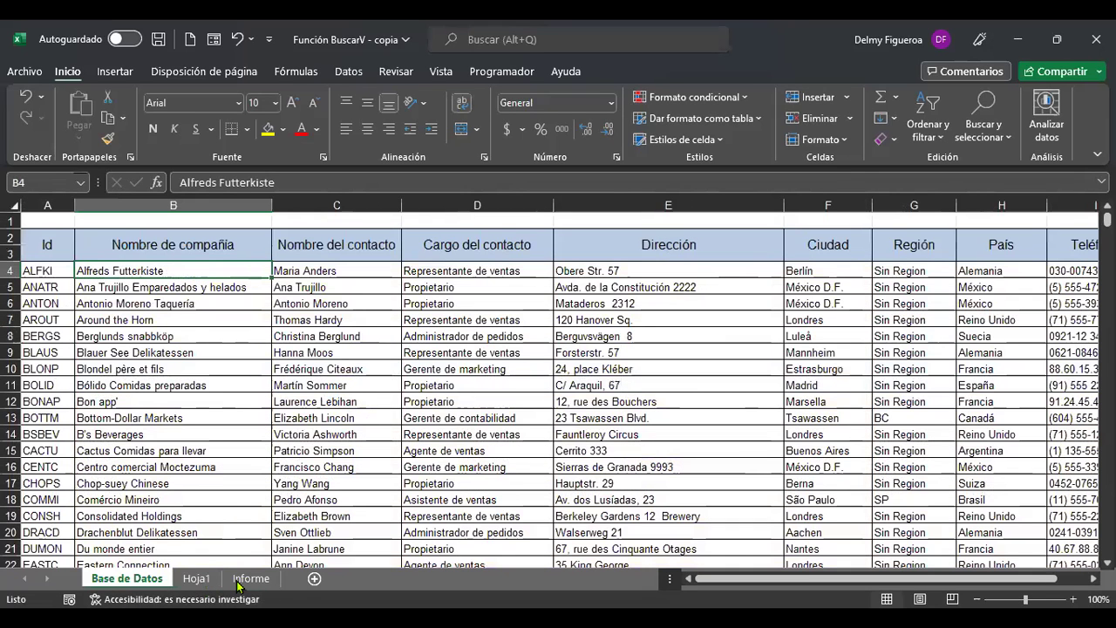
left_click(198, 580)
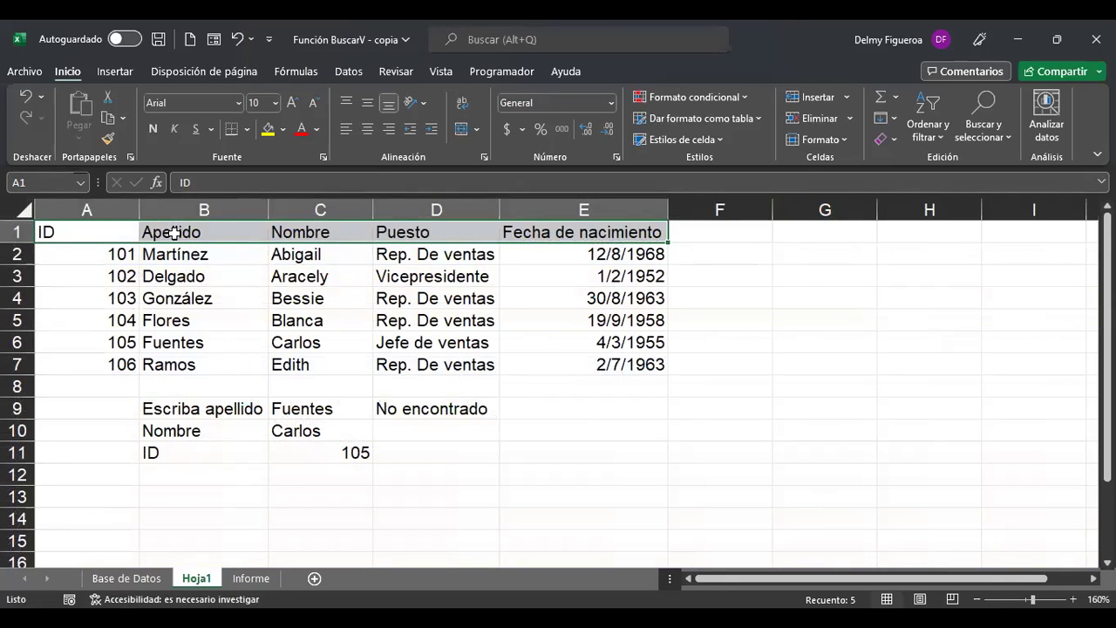
Paste the A1:E1 headers transposed into G1:G5 and autofit column G.
left_click_drag(90, 231, 604, 235)
key("ctrl+c")
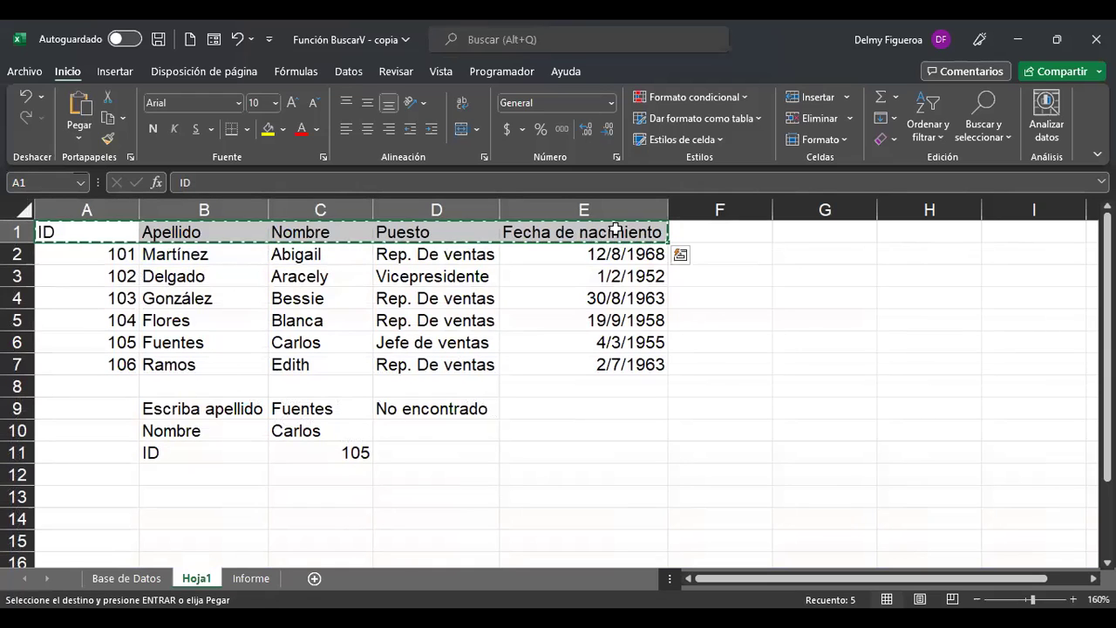
left_click(803, 232)
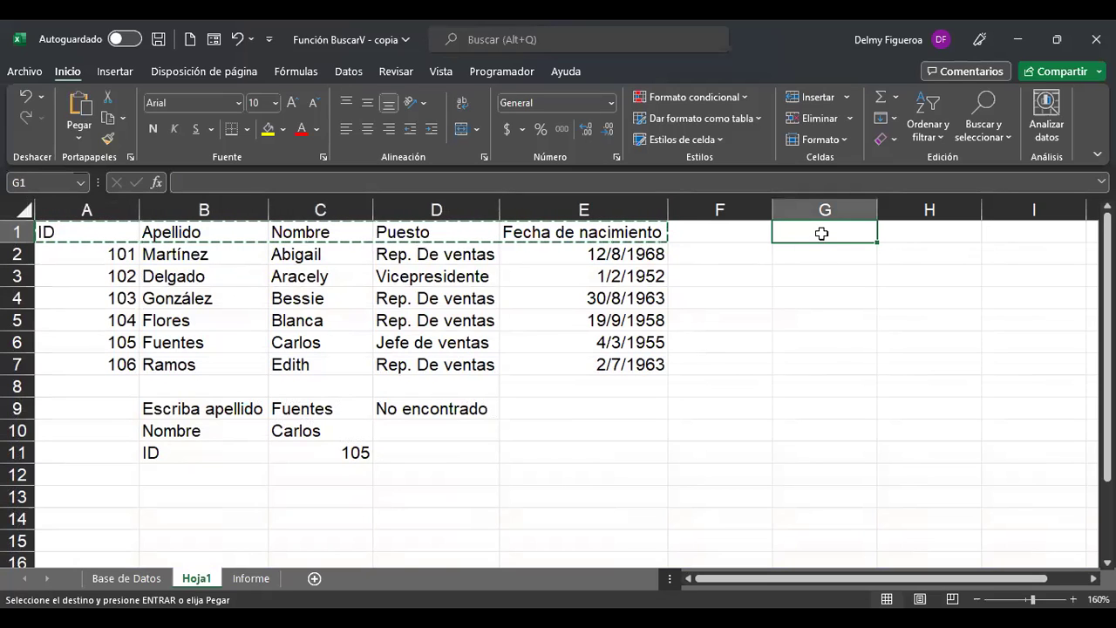
right_click(822, 233)
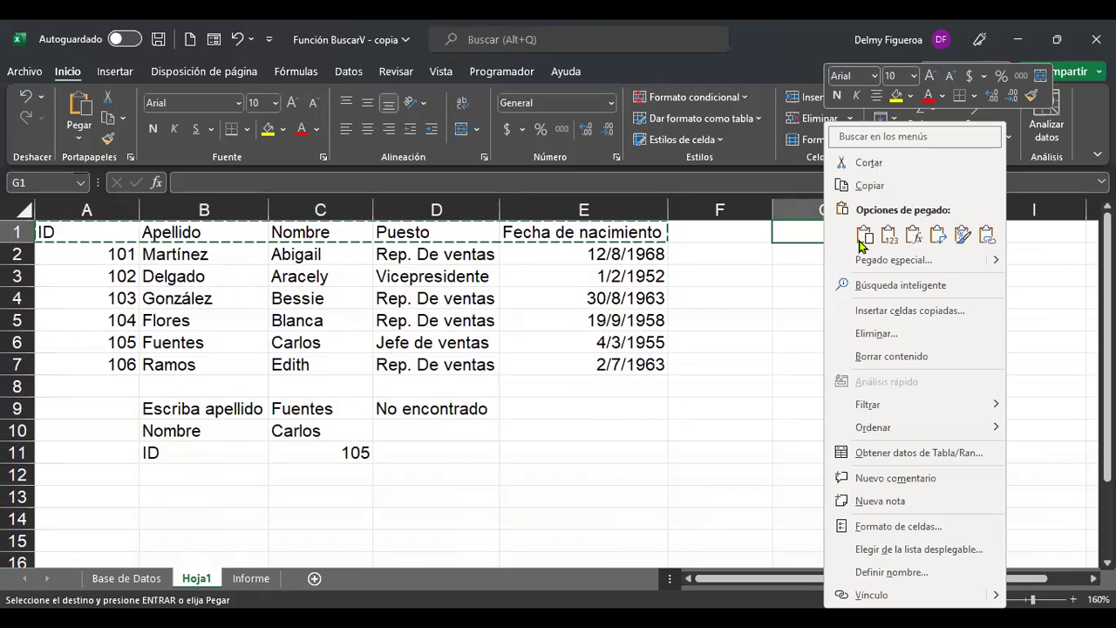
left_click(940, 242)
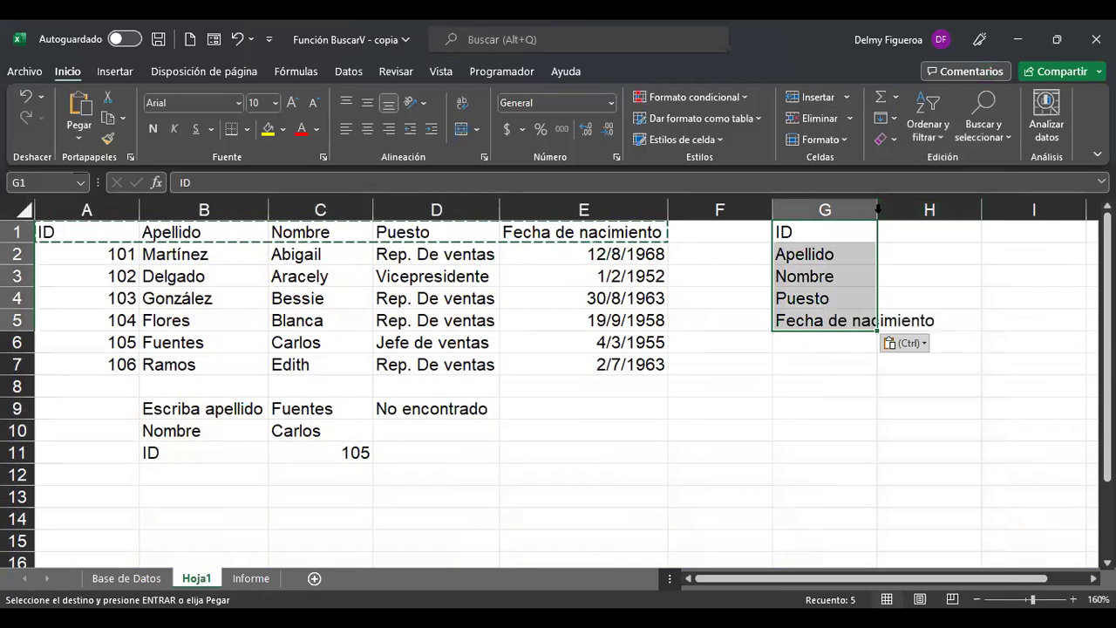
double_click(878, 210)
left_click(952, 238)
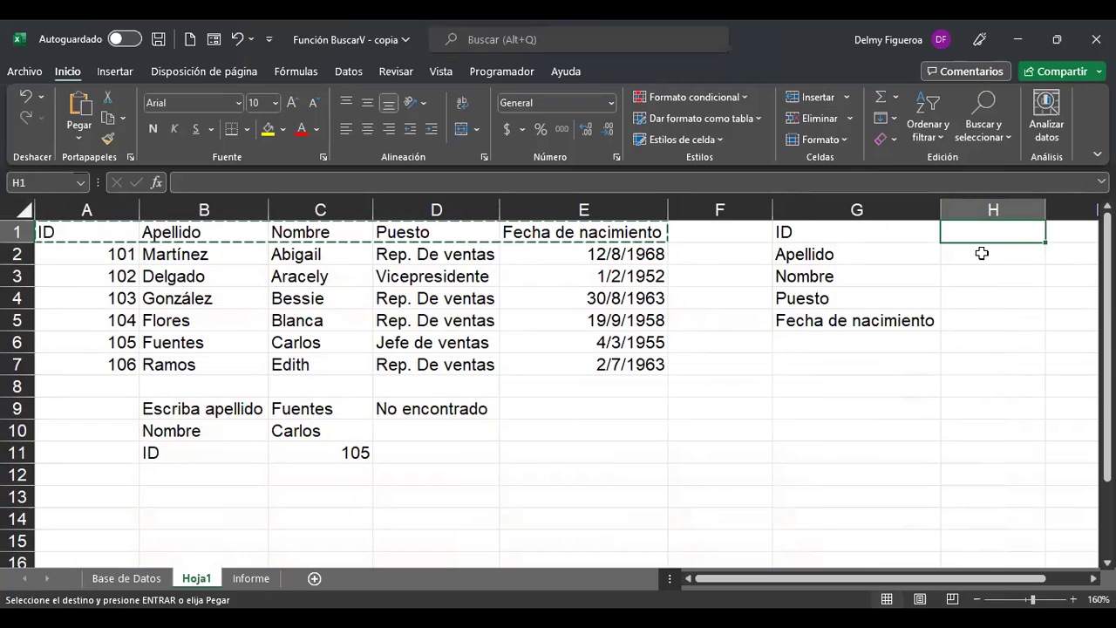
Enter ID 101 in H1 and start a BUSCARV lookup in H2 using H1.
type("101")
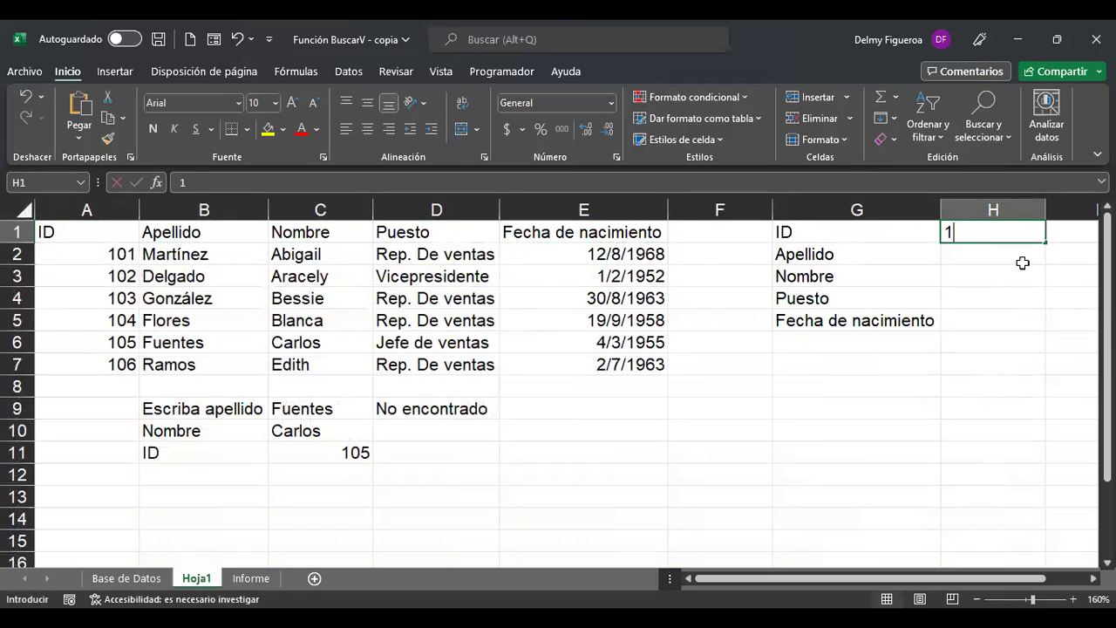
key("Return")
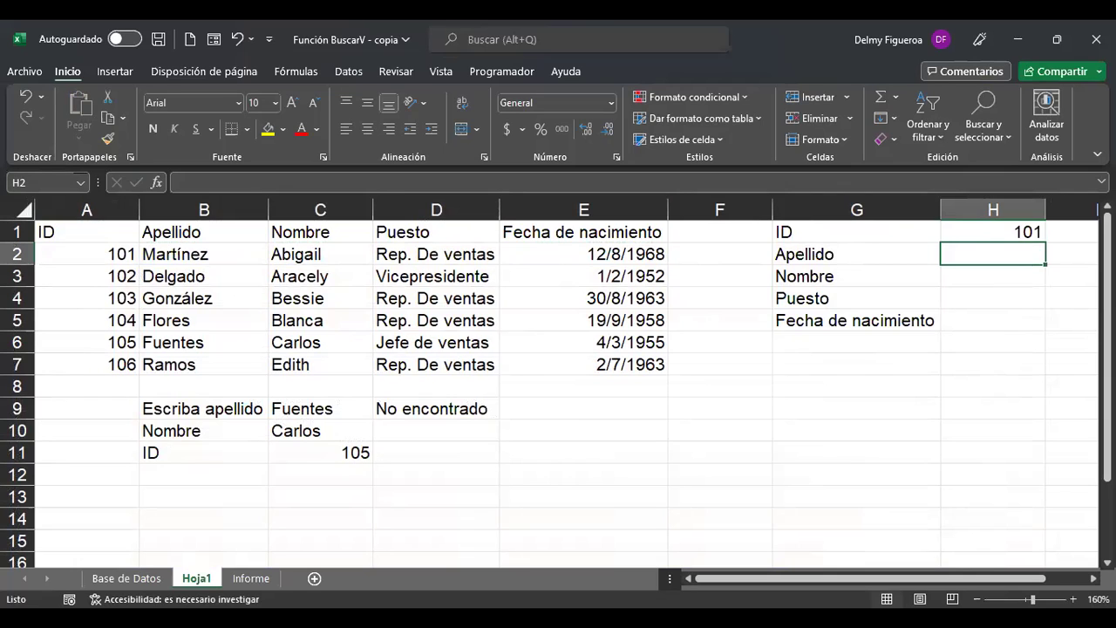
type("+")
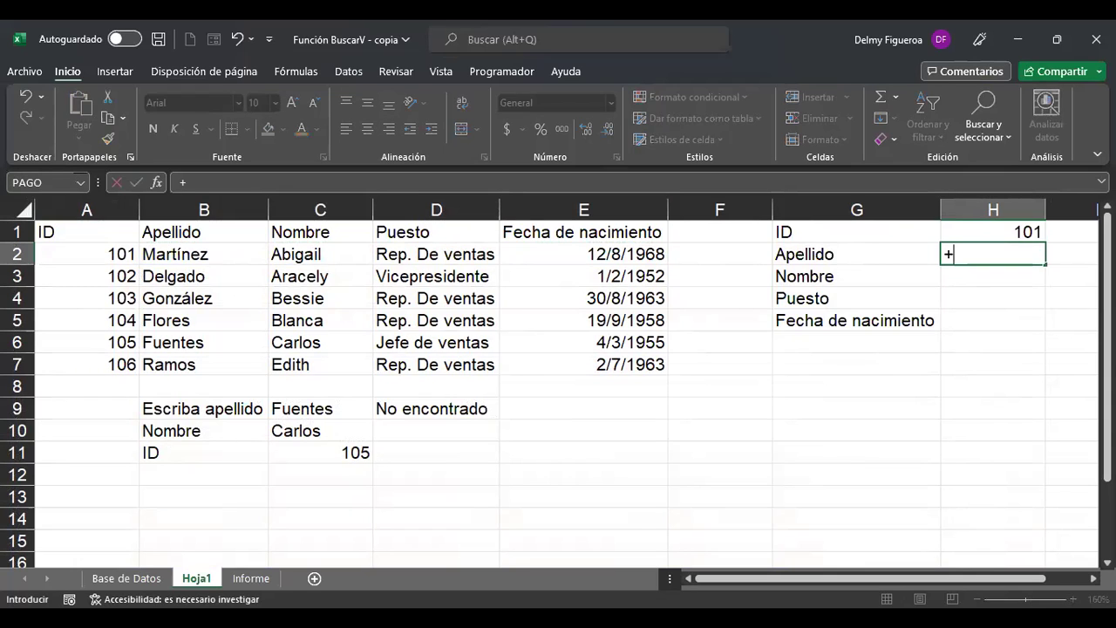
type("bus")
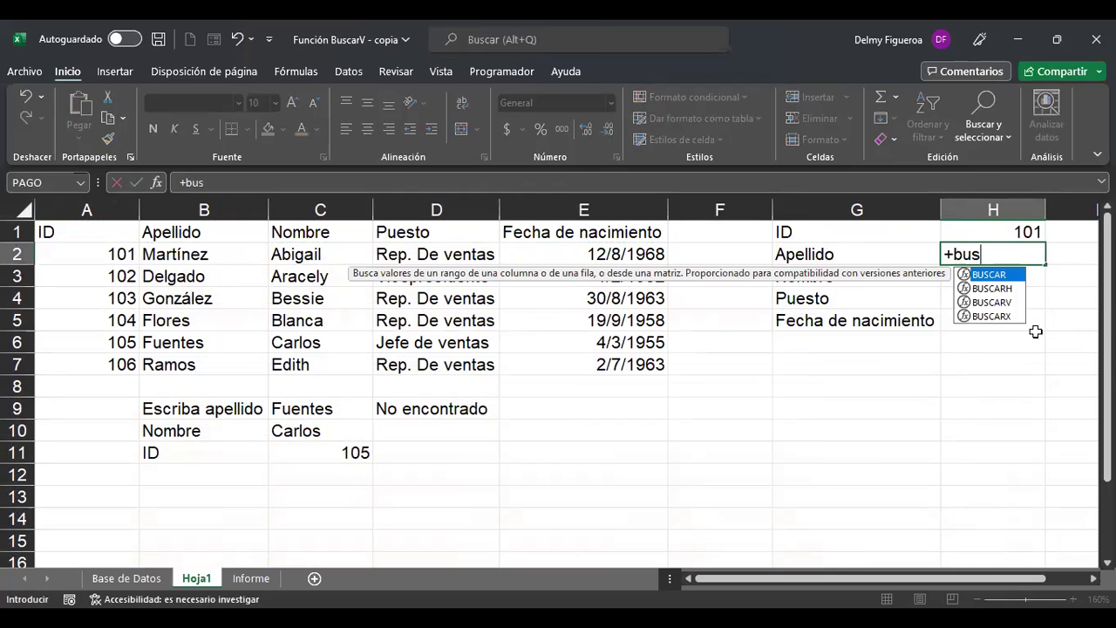
double_click(1000, 302)
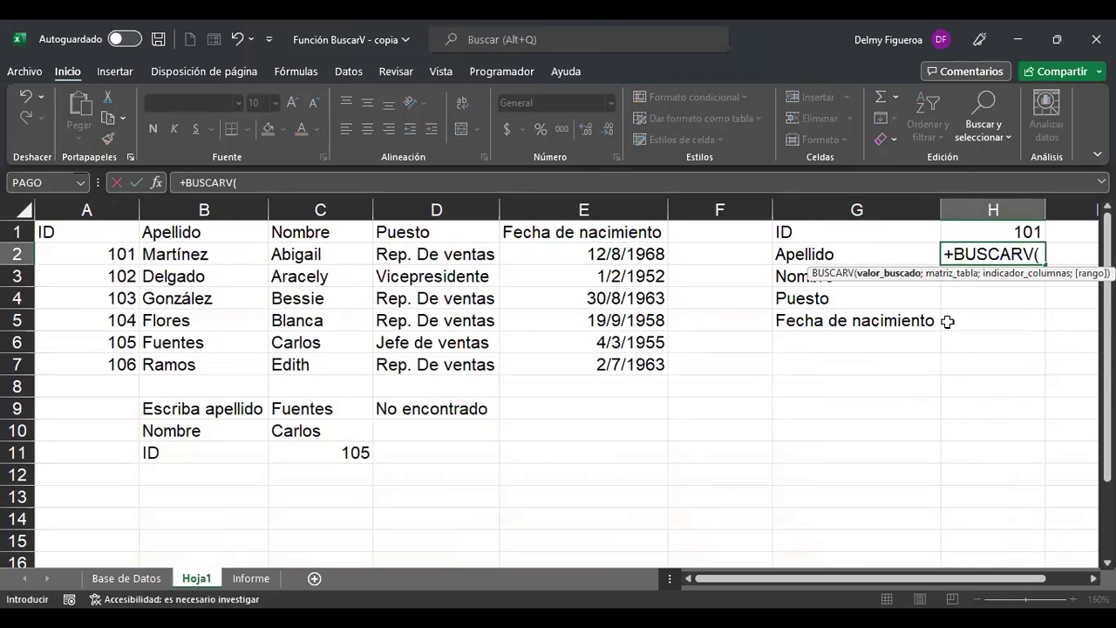
left_click(978, 232)
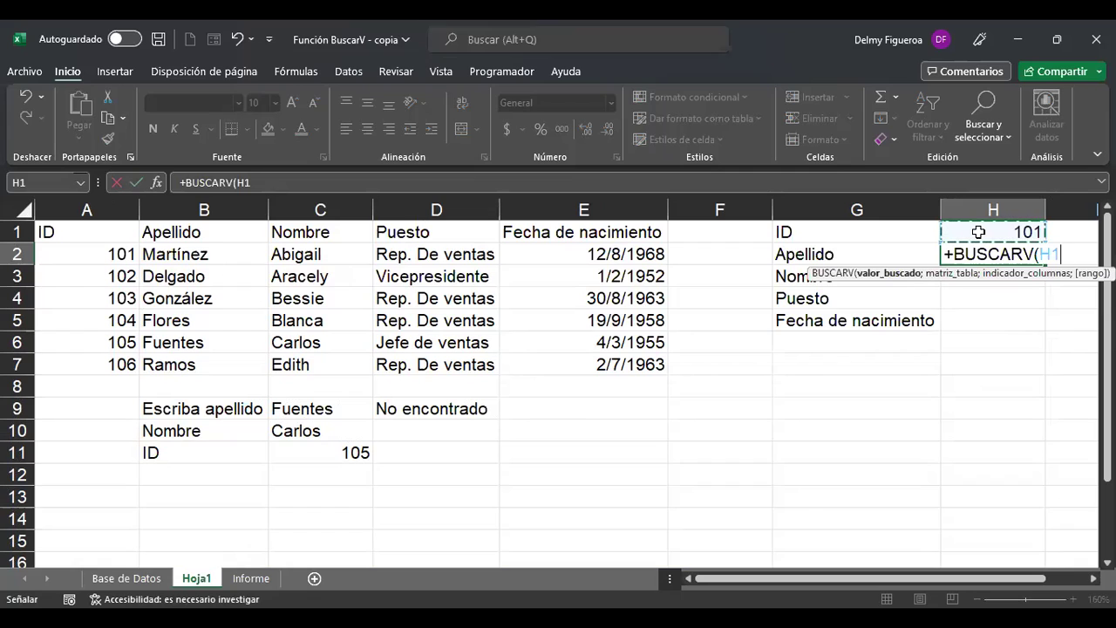
Complete H2 as =+BUSCARV(H1;A2:E7;2) so it returns Martínez.
type(";")
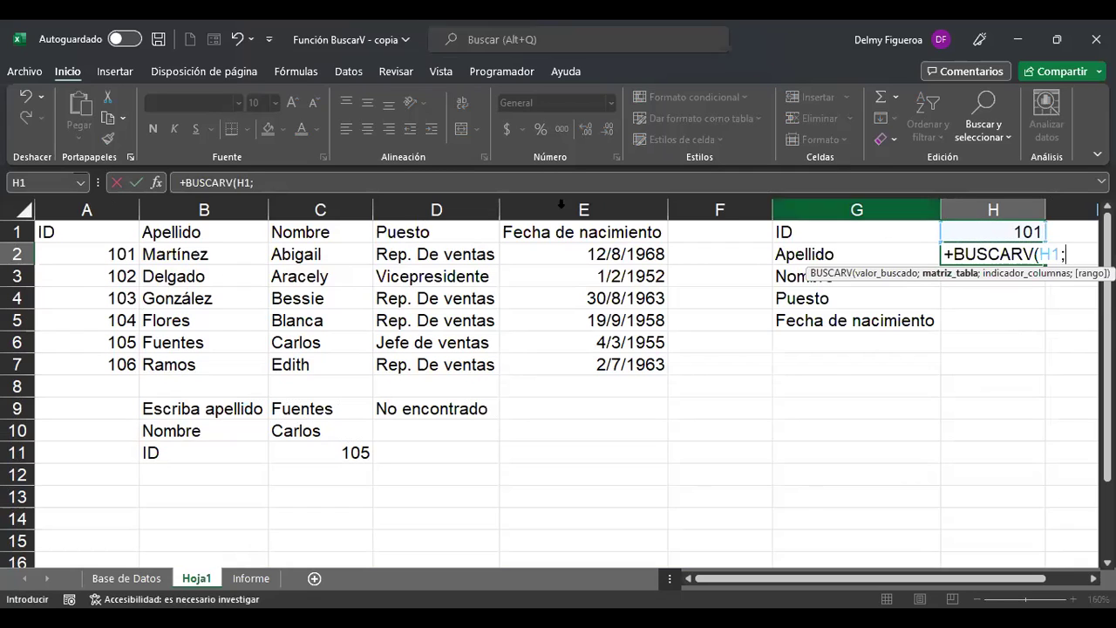
left_click(87, 252)
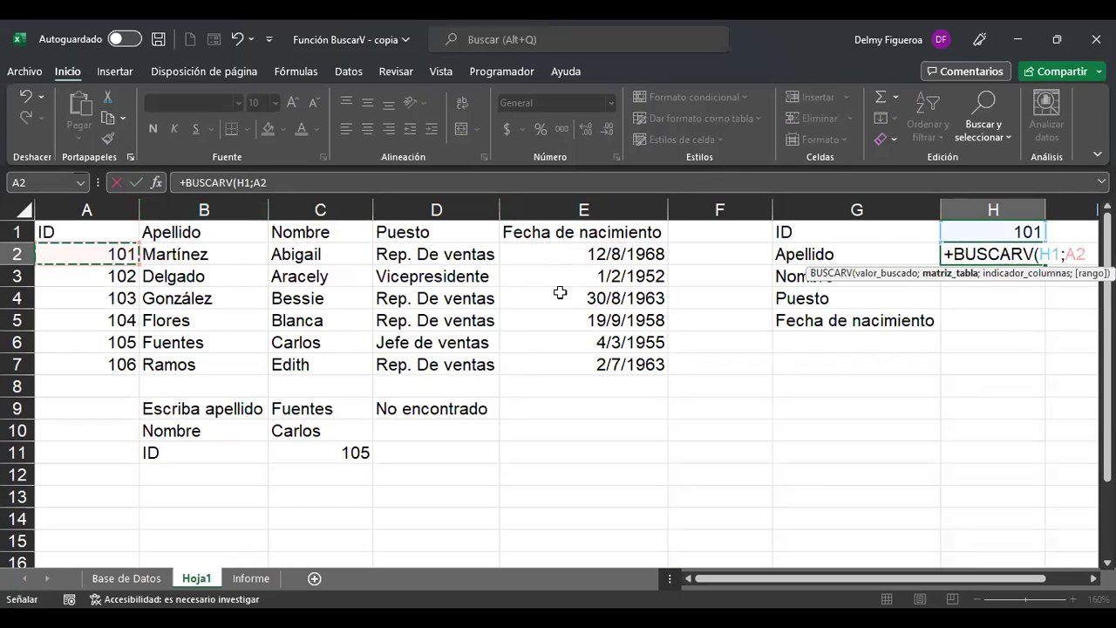
left_click(594, 369, "shift")
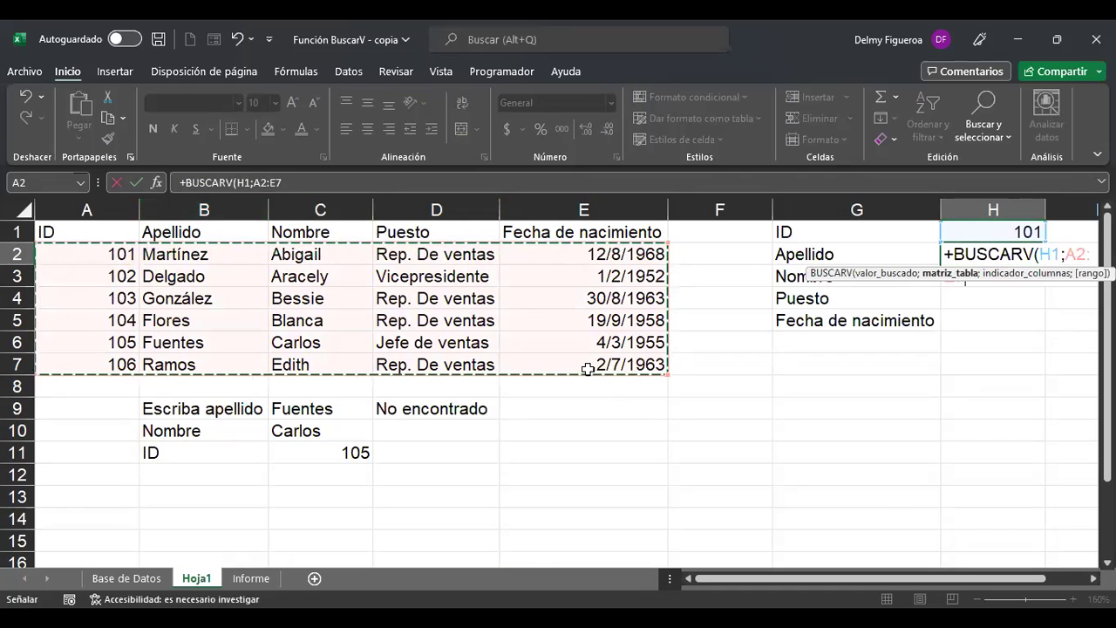
left_click(288, 183)
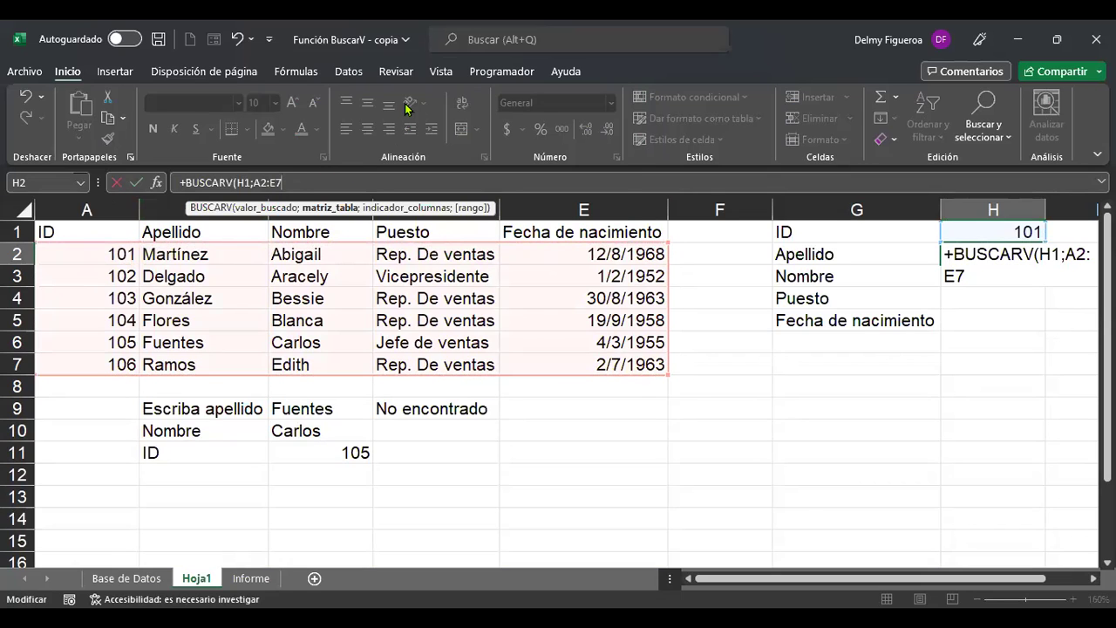
type(";")
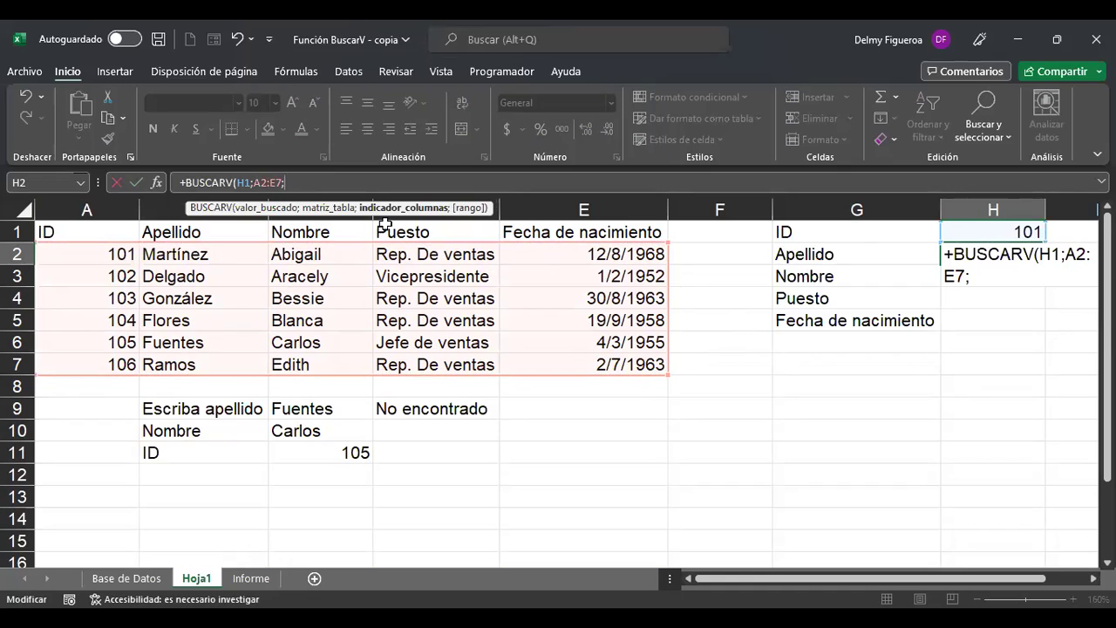
type("2")
key("Return")
key("Up")
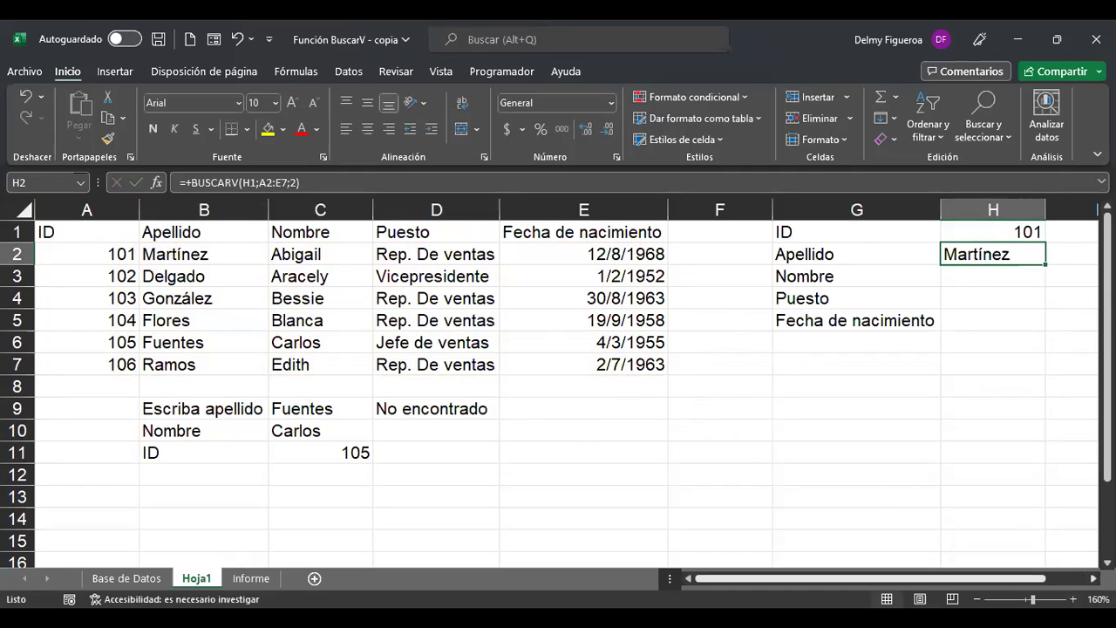
key("F2")
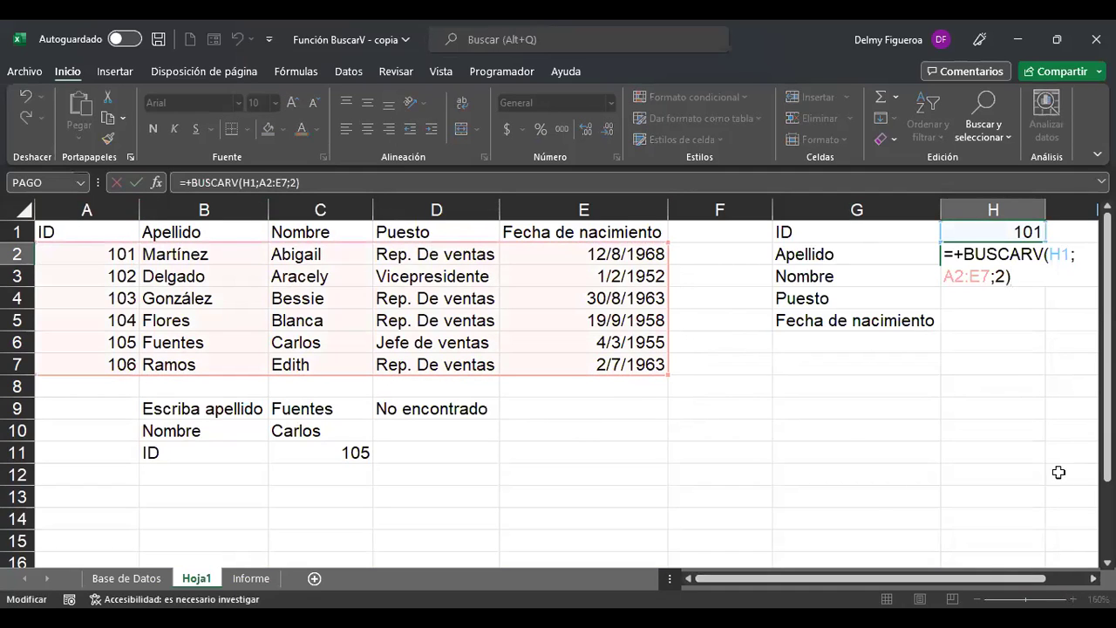
Rewrite H2 as =+BUSCARV($H$1;$A$2:$E$7;2) with absolute references.
left_click(1058, 253)
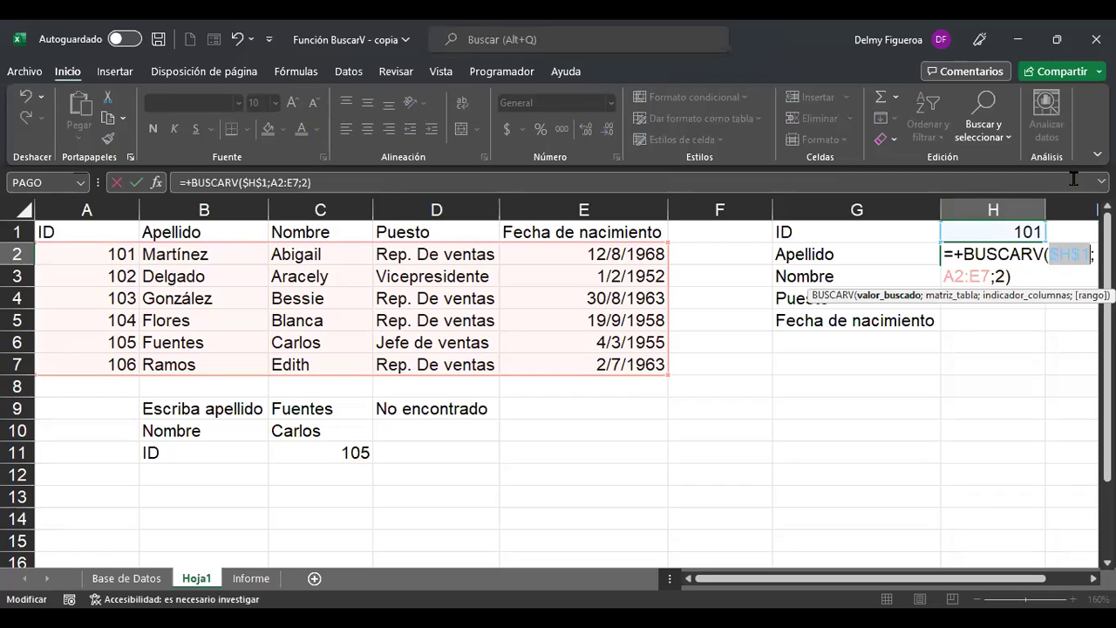
left_click(996, 253)
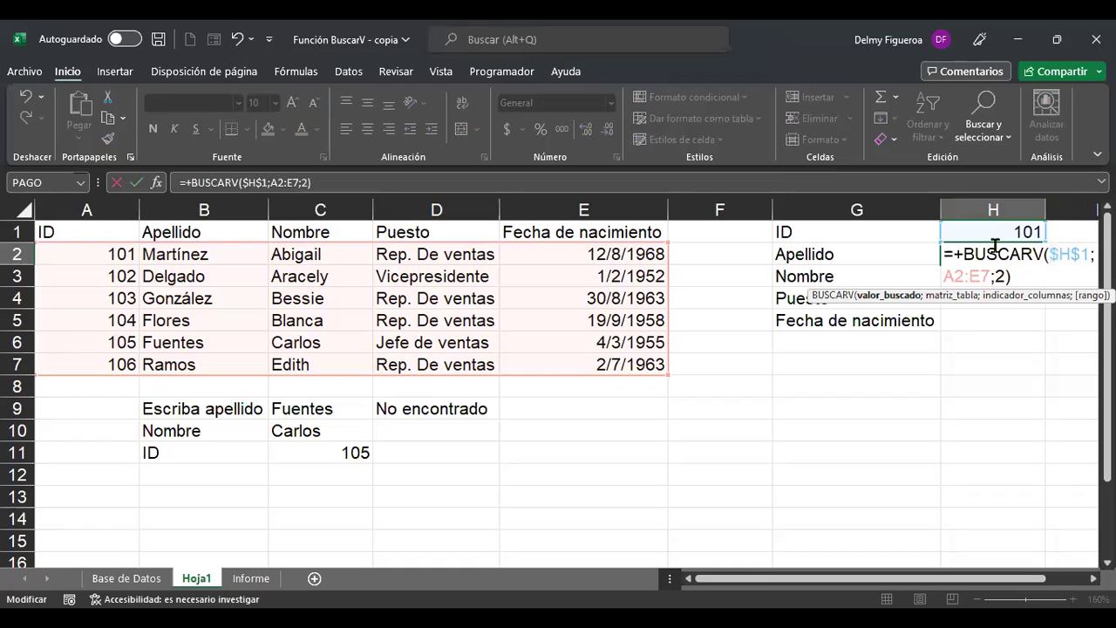
left_click(964, 275)
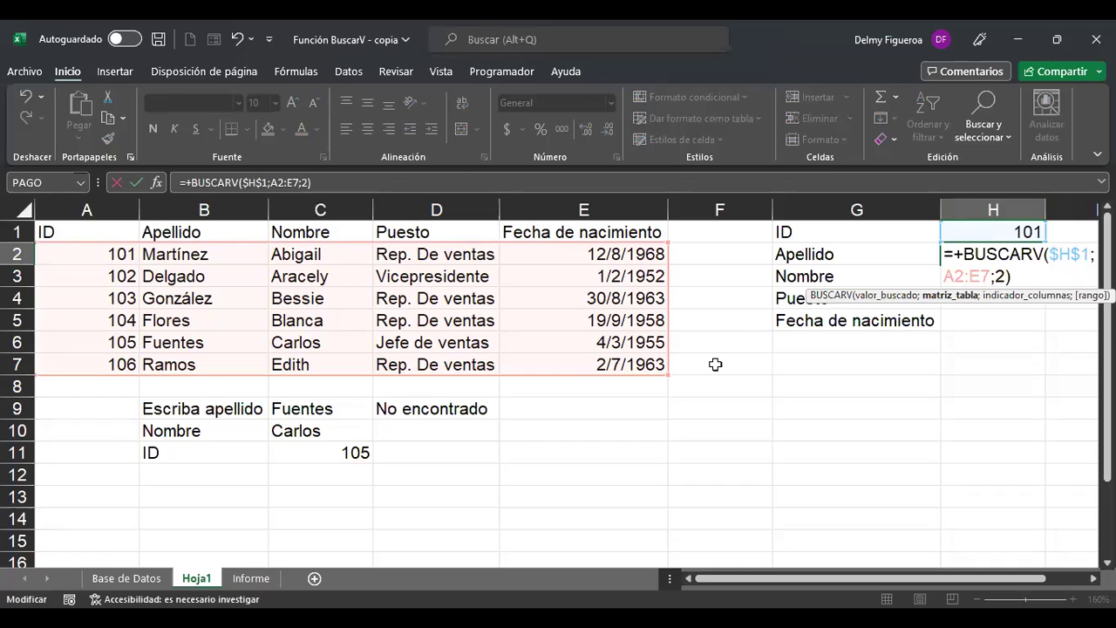
key("F4")
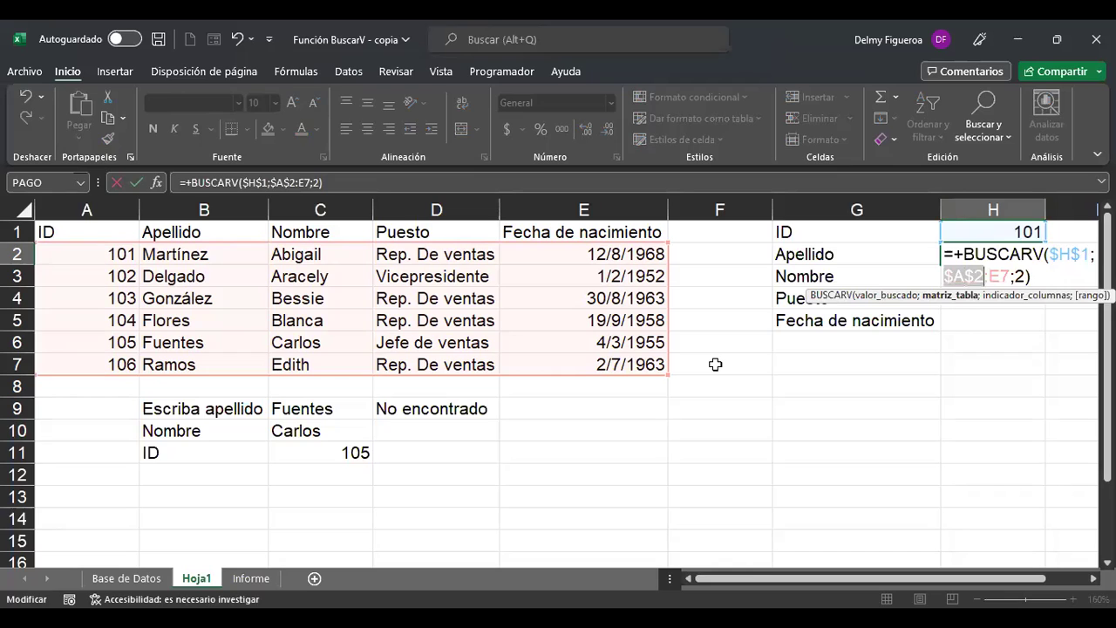
key("Right")
key("Right")
key("Right")
key("F4")
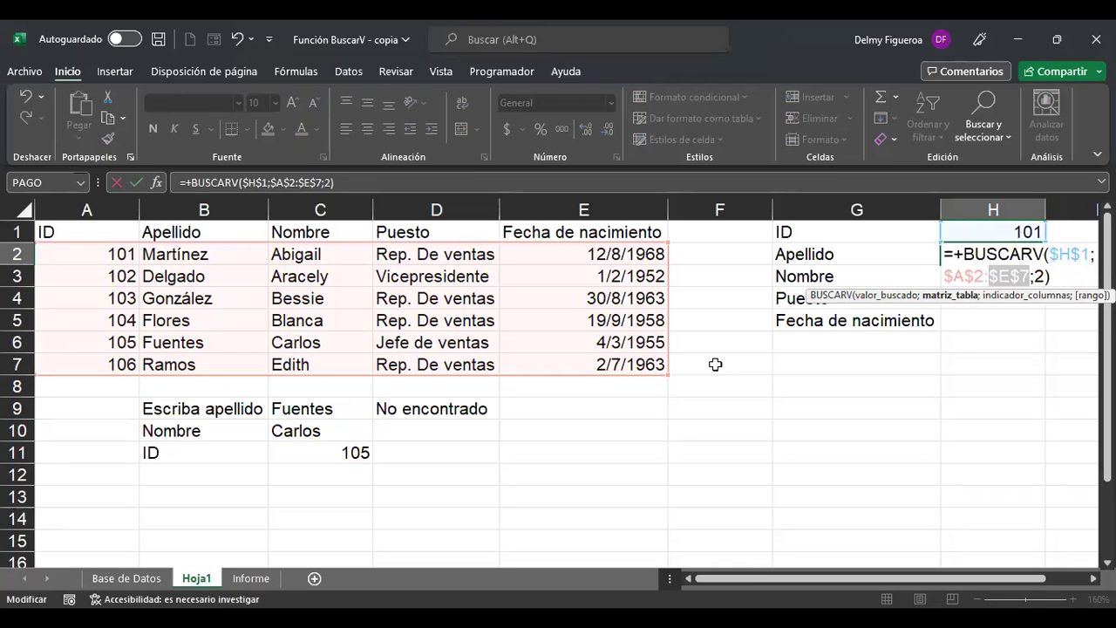
key("Return")
Copy H2's lookup formula into H3:H5.
key("ctrl+c")
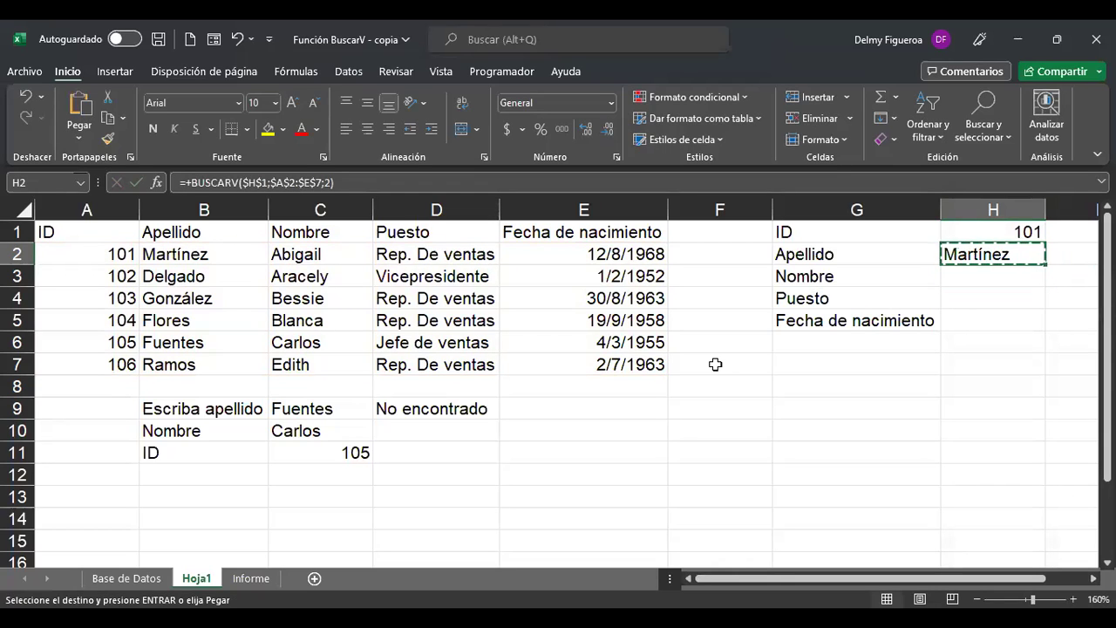
key("Down")
key("shift+Down")
key("shift+Down")
key("ctrl+v")
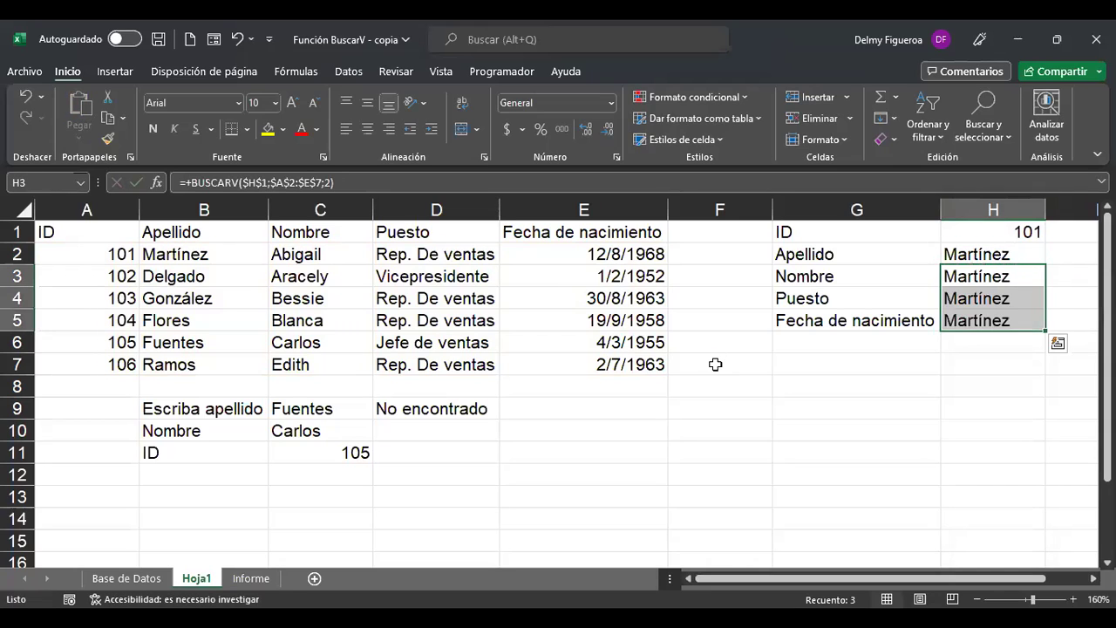
key("Escape")
Set the column index to 3 in H3 and 4 in H4, showing Abigail and Rep. De ventas.
key("F2")
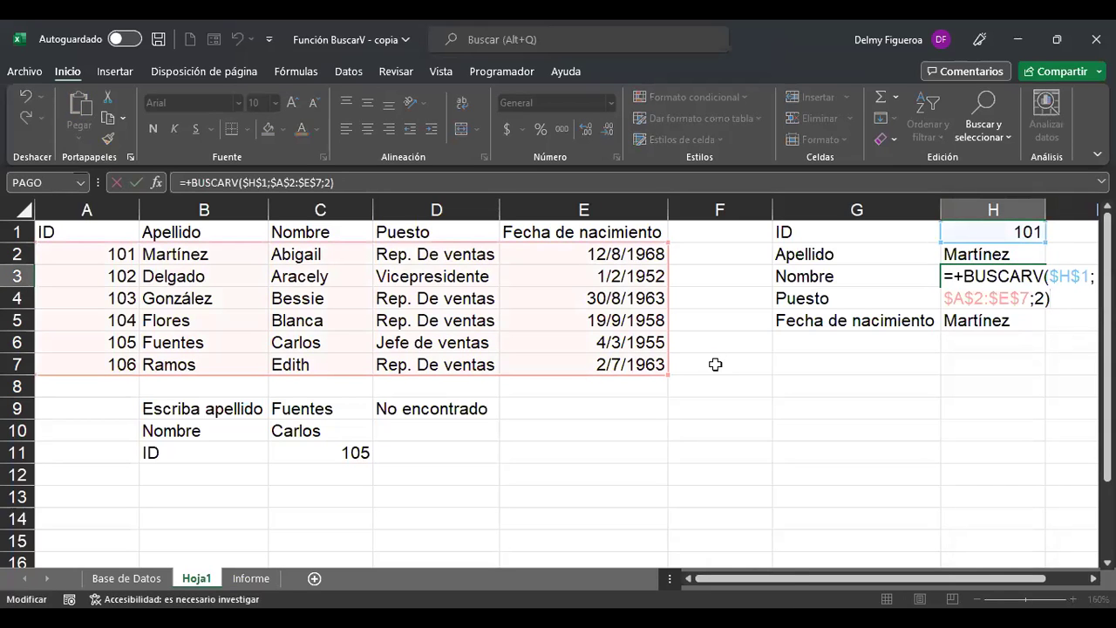
key("Left")
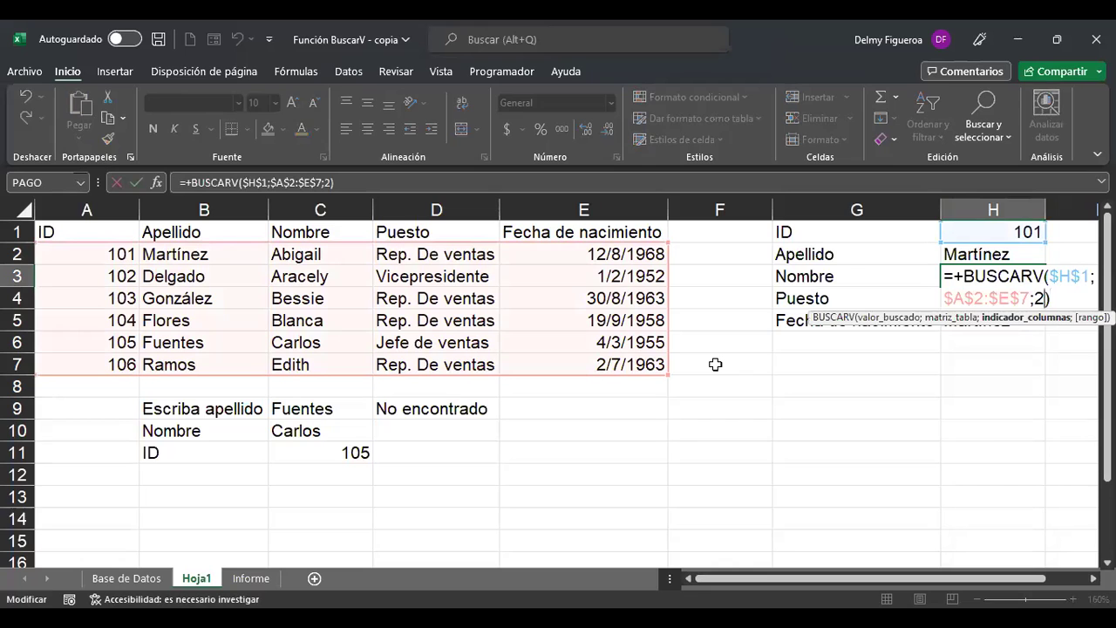
key("BackSpace")
type("3")
key("Return")
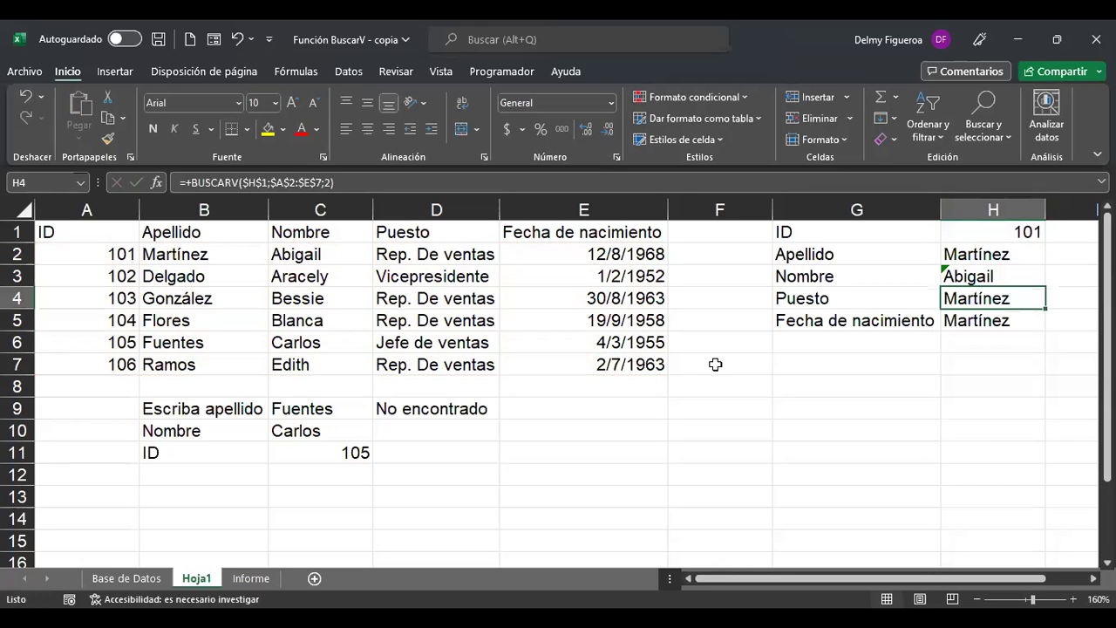
key("F2")
key("Left")
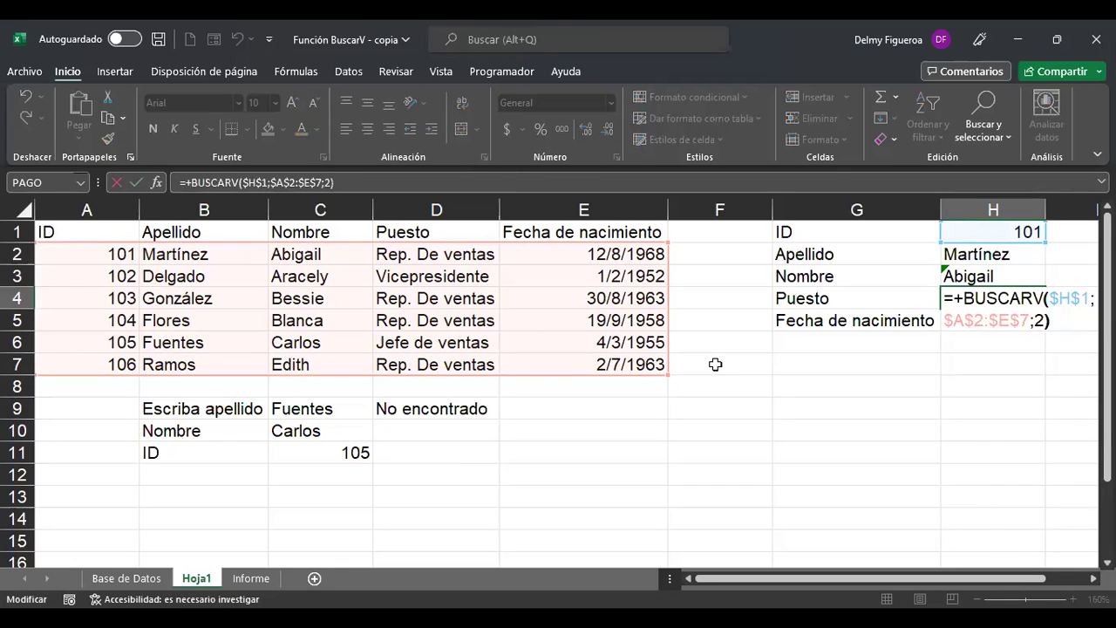
key("BackSpace")
type("4")
key("Return")
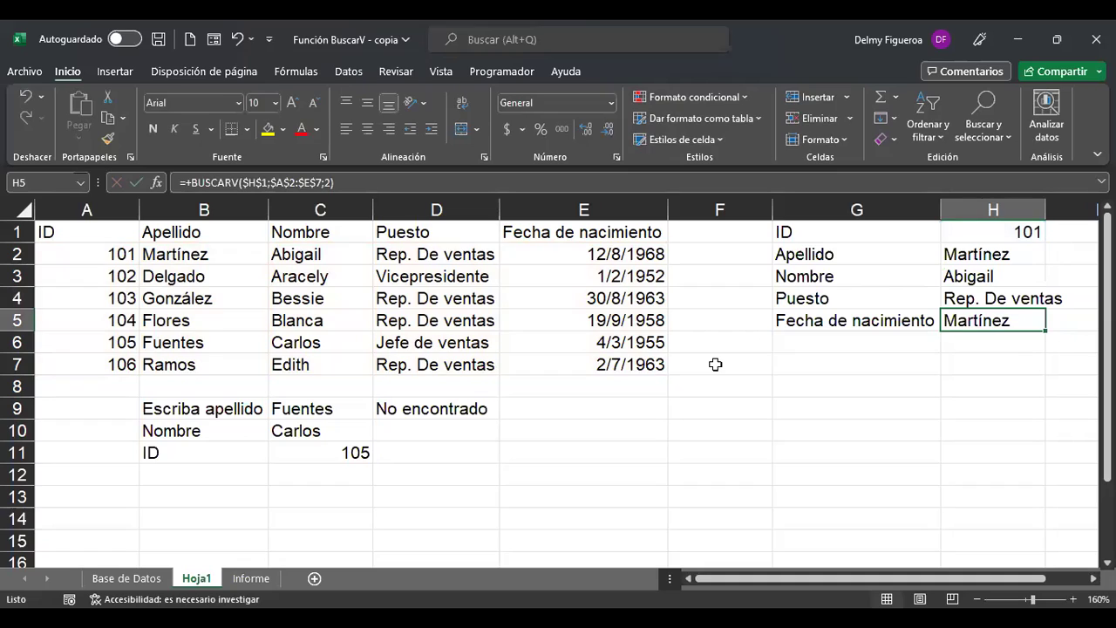
Set H5's column index to 5 so it returns the birth date 25062.
key("F2")
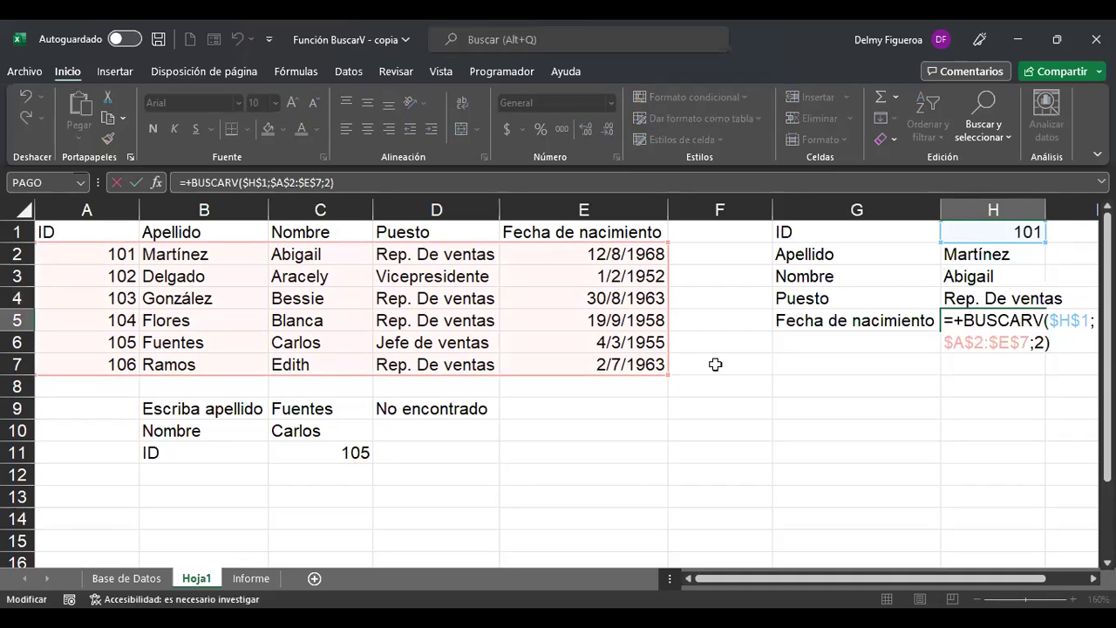
key("Left")
key("Left")
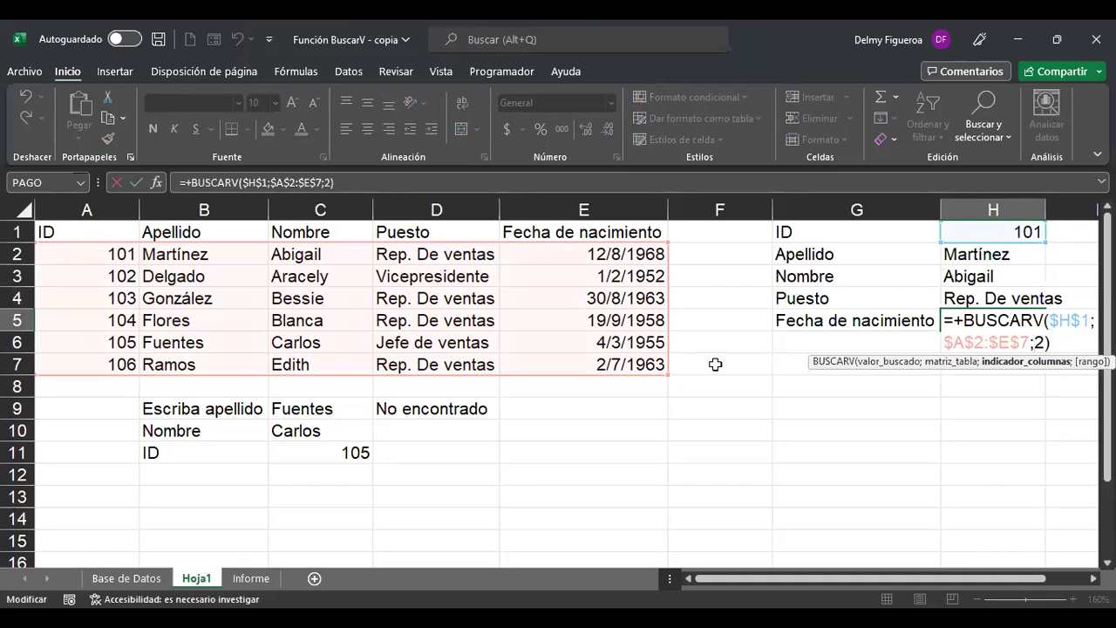
key("Delete")
type("5")
key("shift+Return")
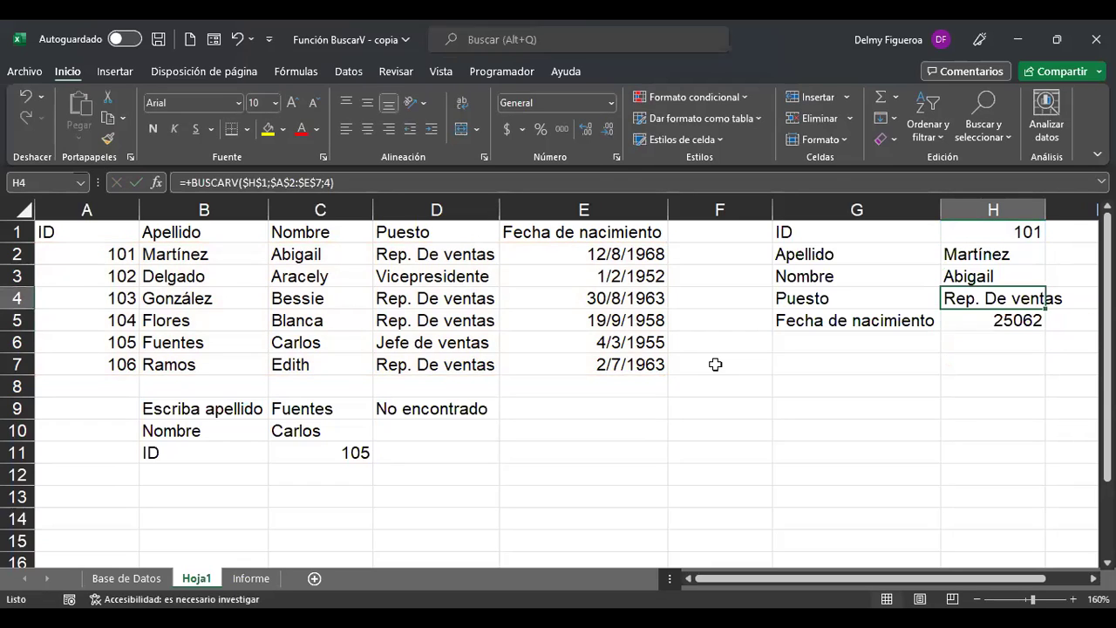
key("Down")
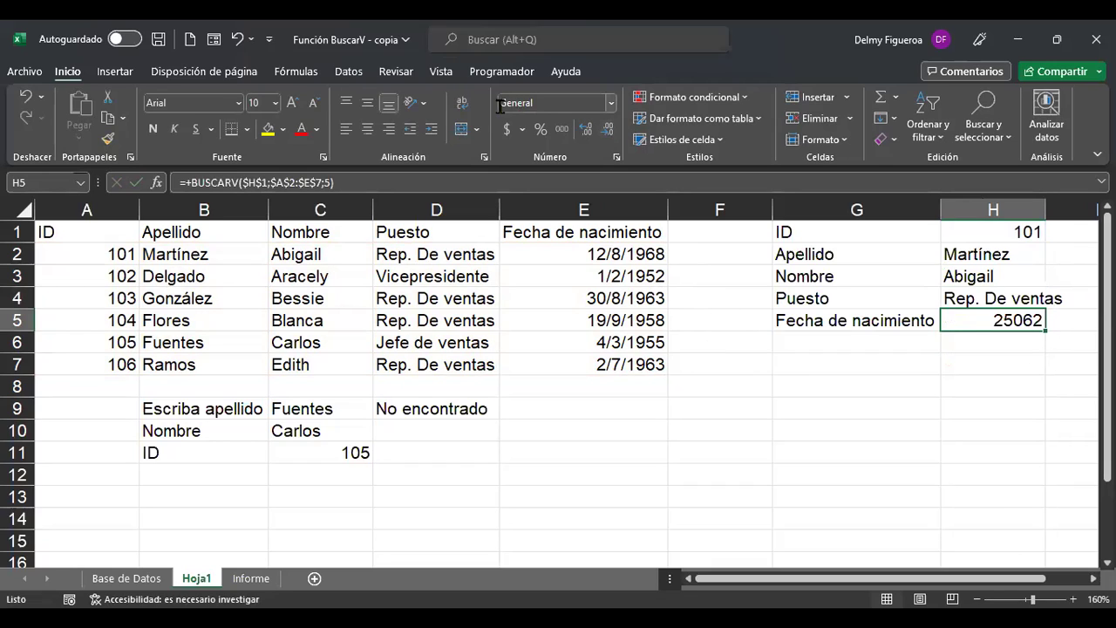
left_click(610, 103)
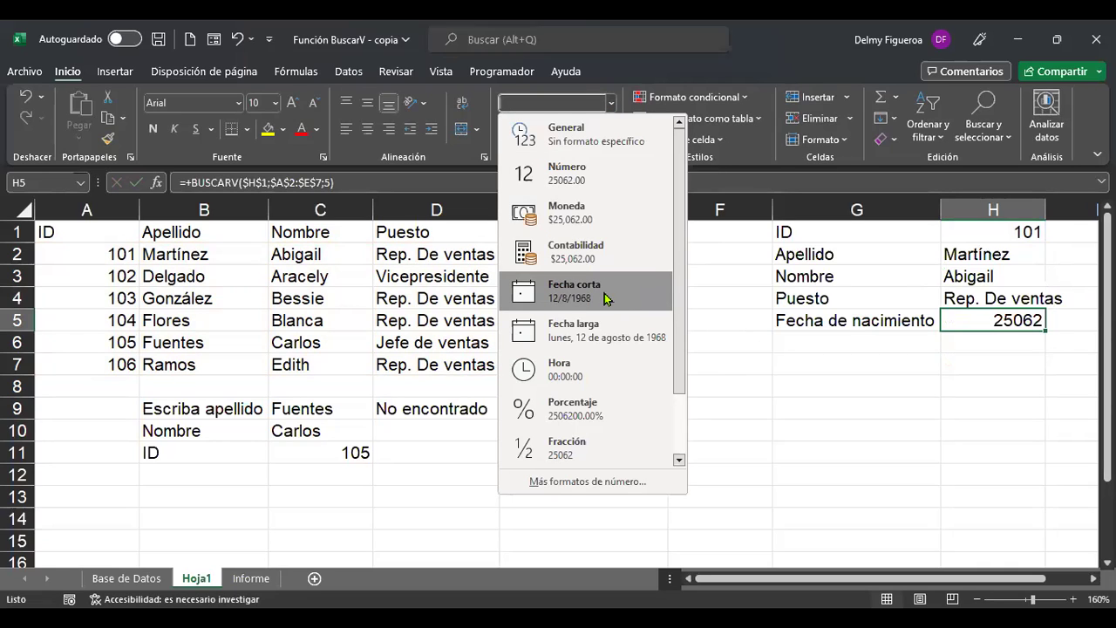
left_click(606, 297)
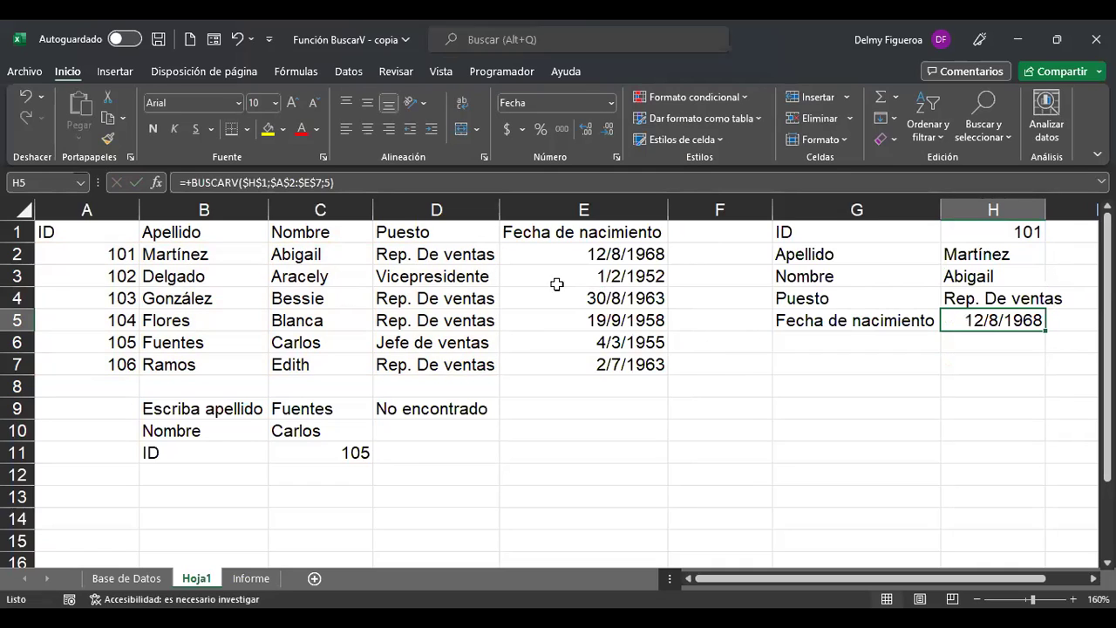
left_click(1003, 228)
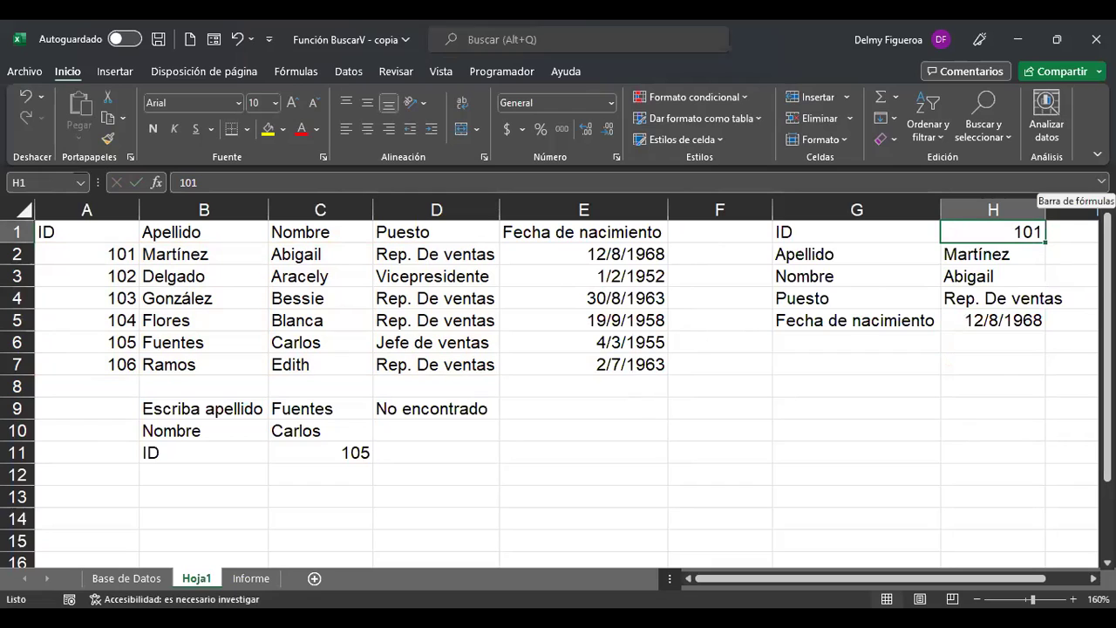
Enter ID 103 in H1, then change it to 106.
type("103")
key("Return")
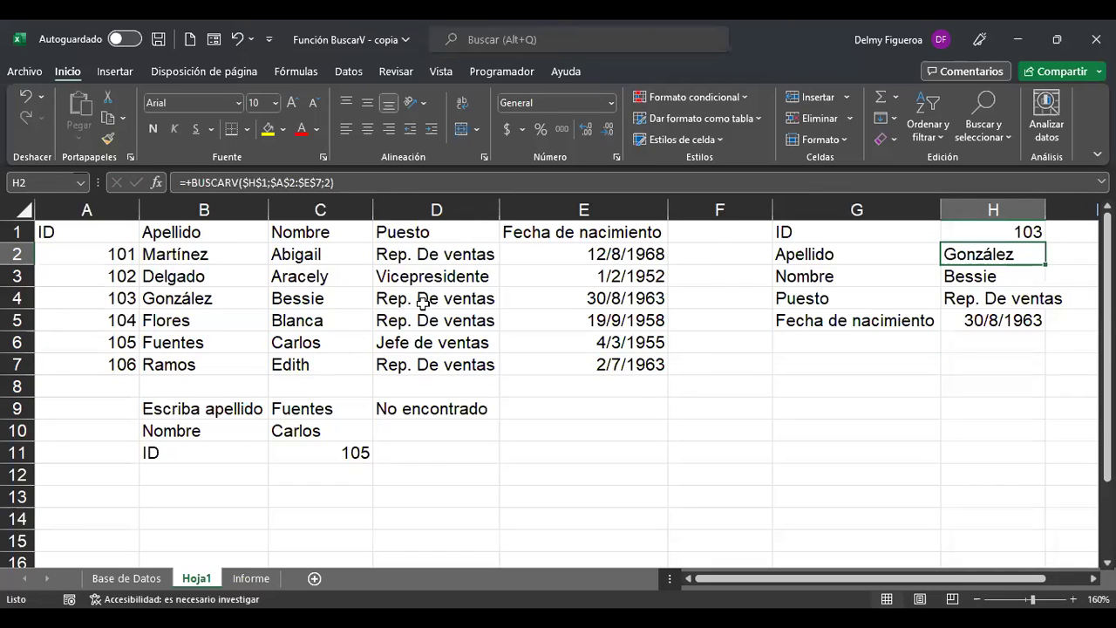
left_click(994, 232)
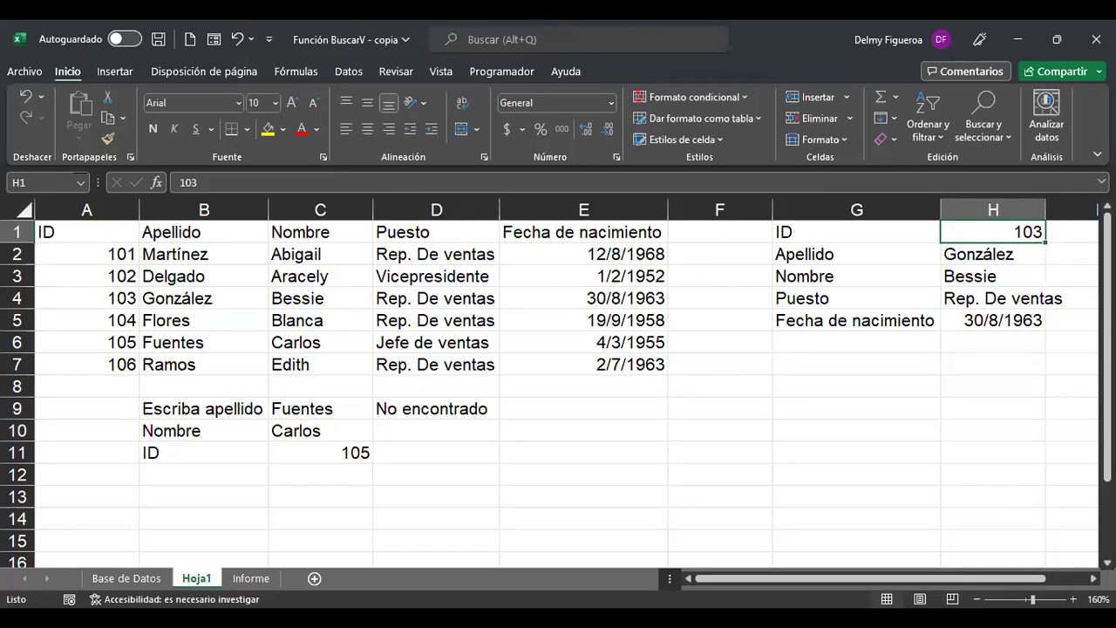
type("106")
key("Return")
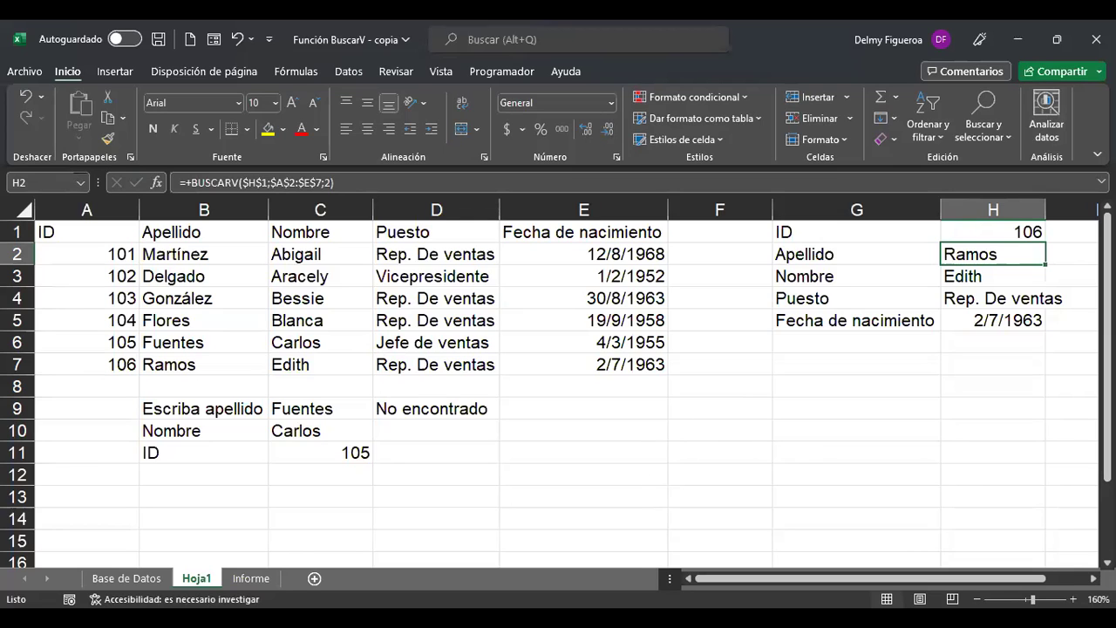
scroll(558, 384, "right", 1)
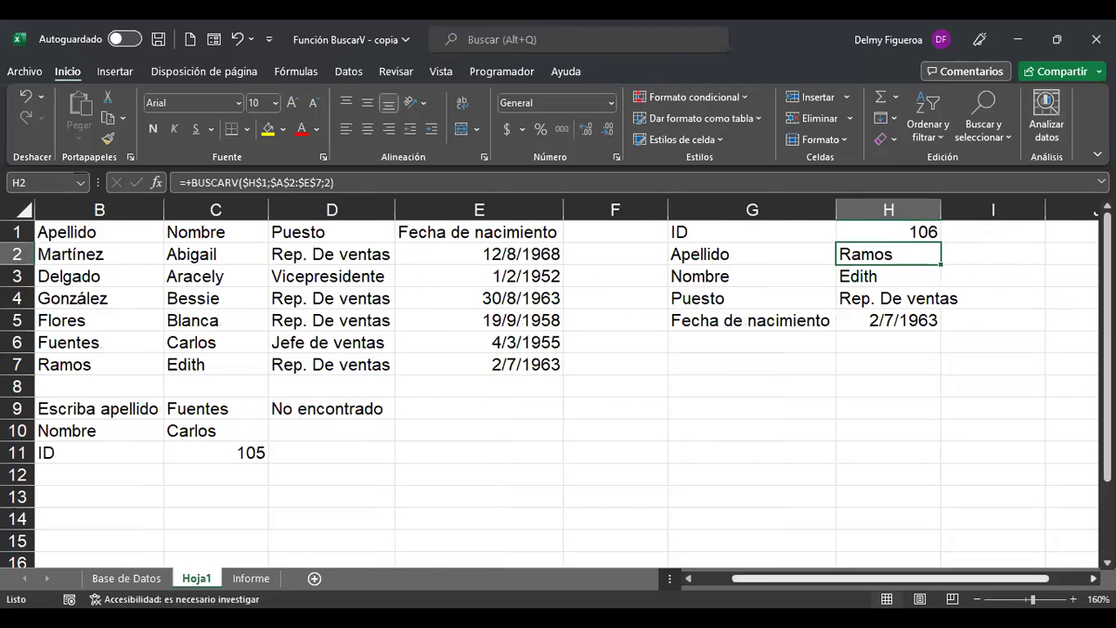
scroll(558, 384, "right", 1)
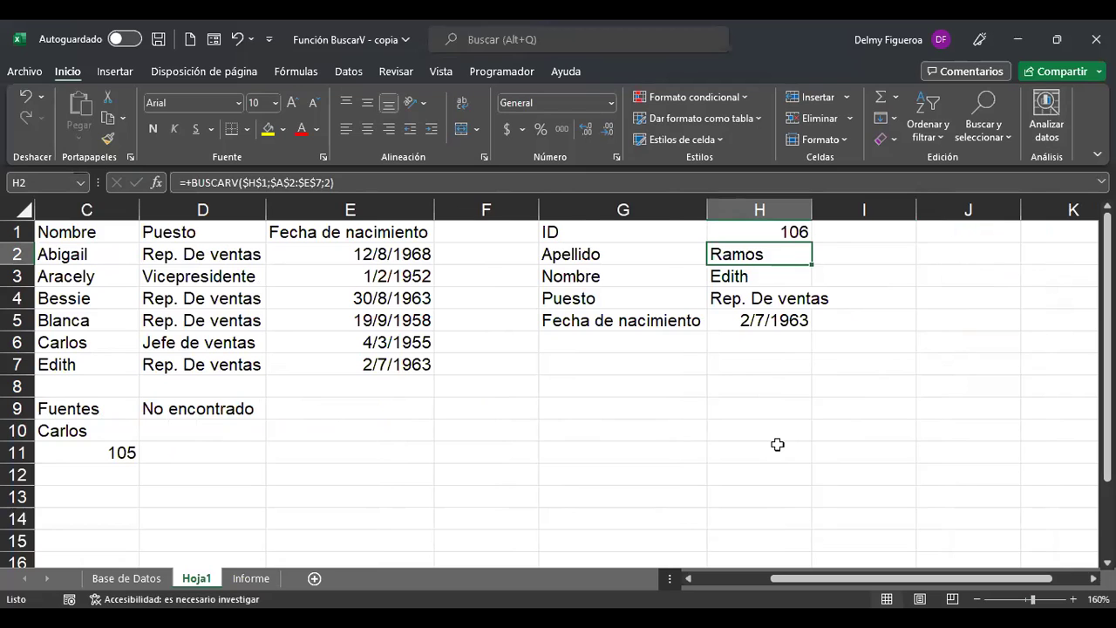
key("ctrl+Home")
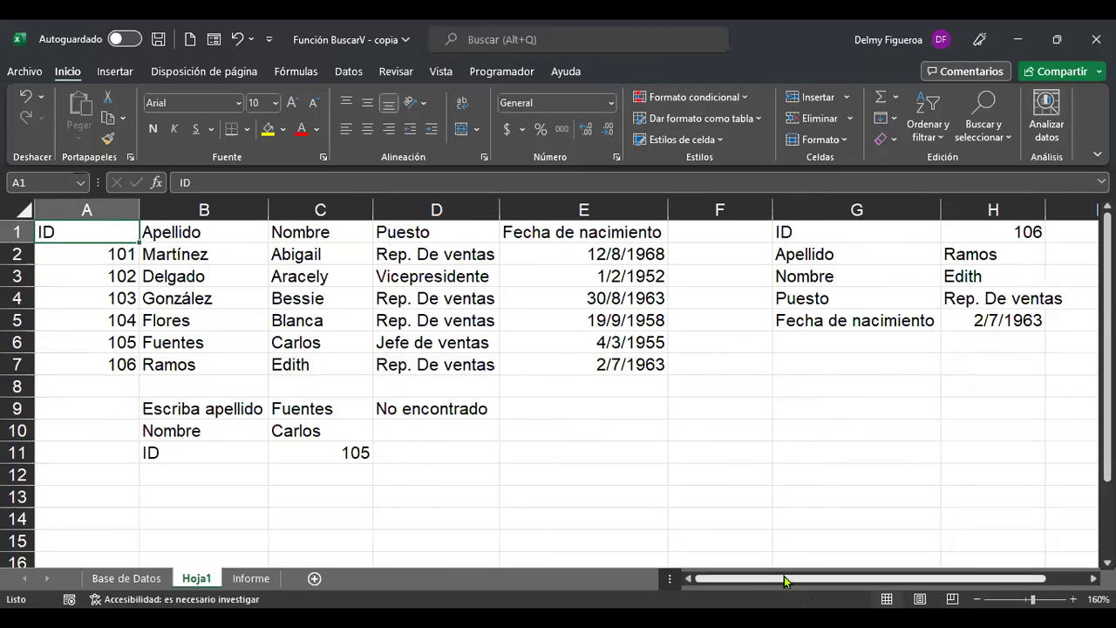
left_click_drag(793, 584, 771, 587)
scroll(811, 590, "right", 1)
left_click(904, 232)
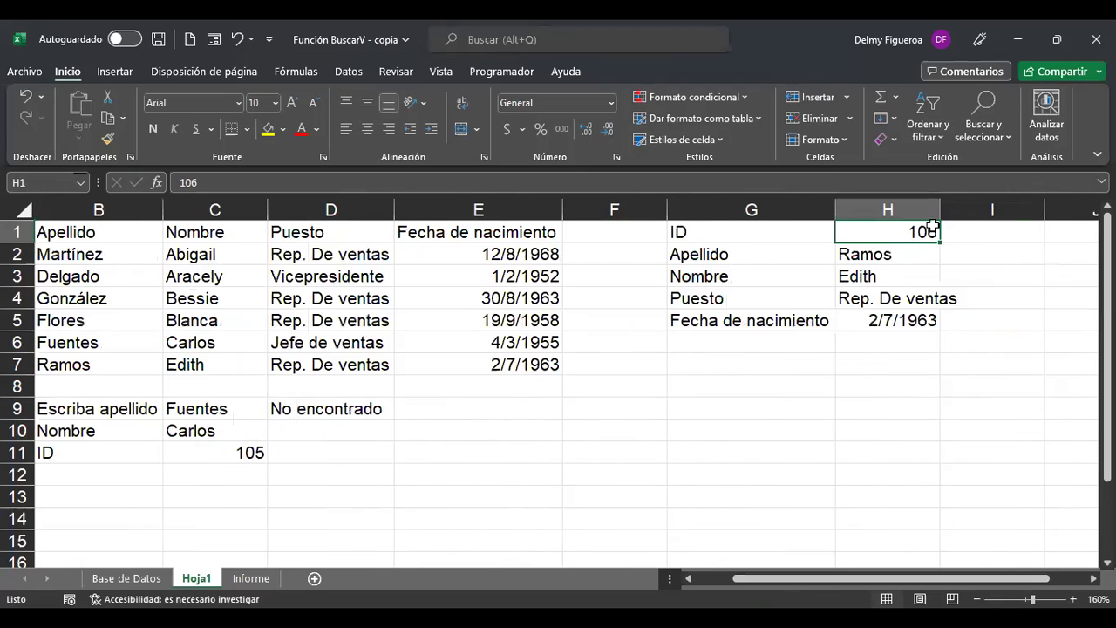
left_click(884, 253)
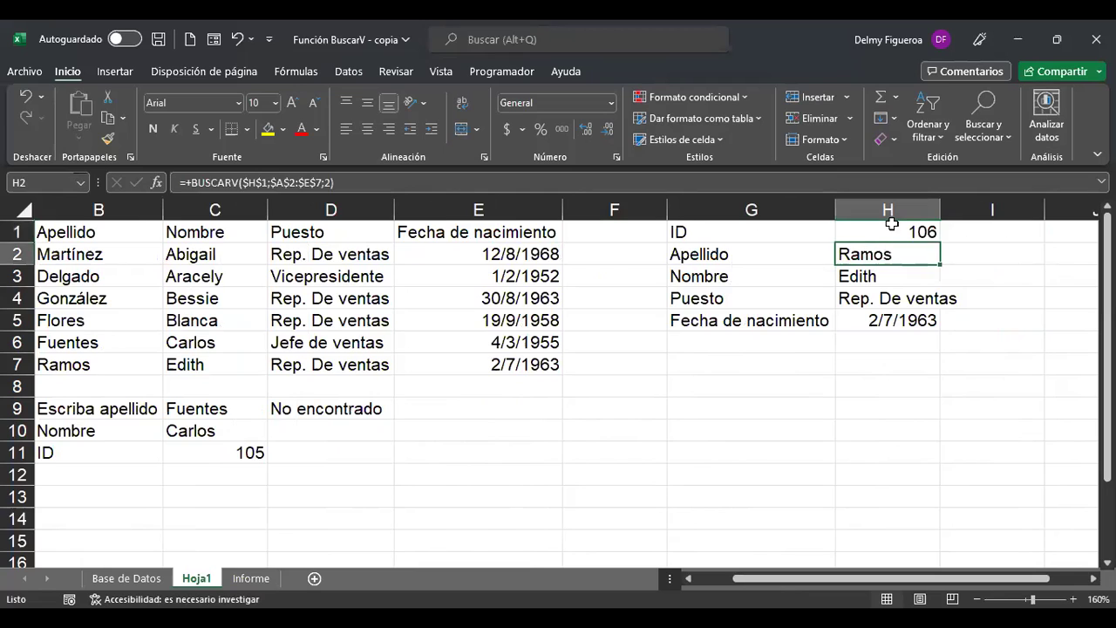
left_click(891, 230)
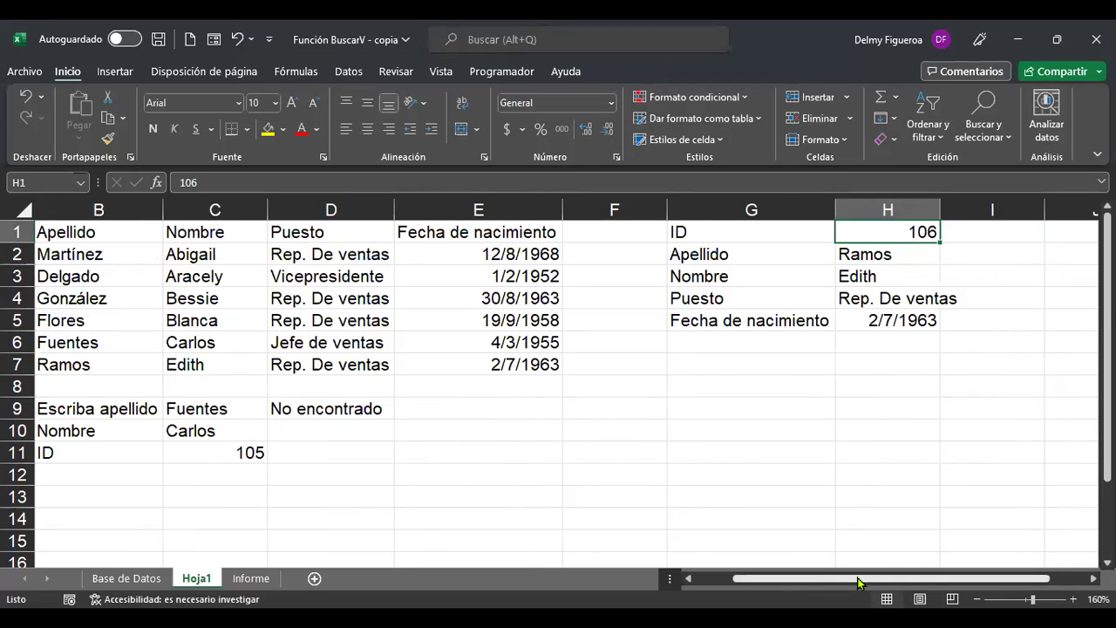
scroll(797, 585, "left", 1)
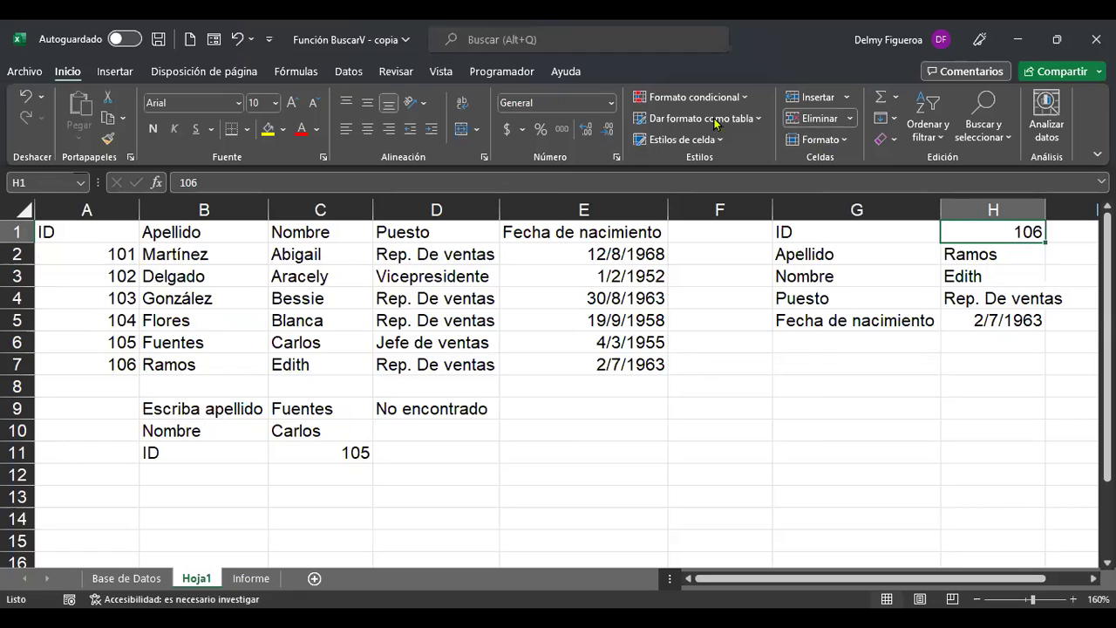
key("alt+d")
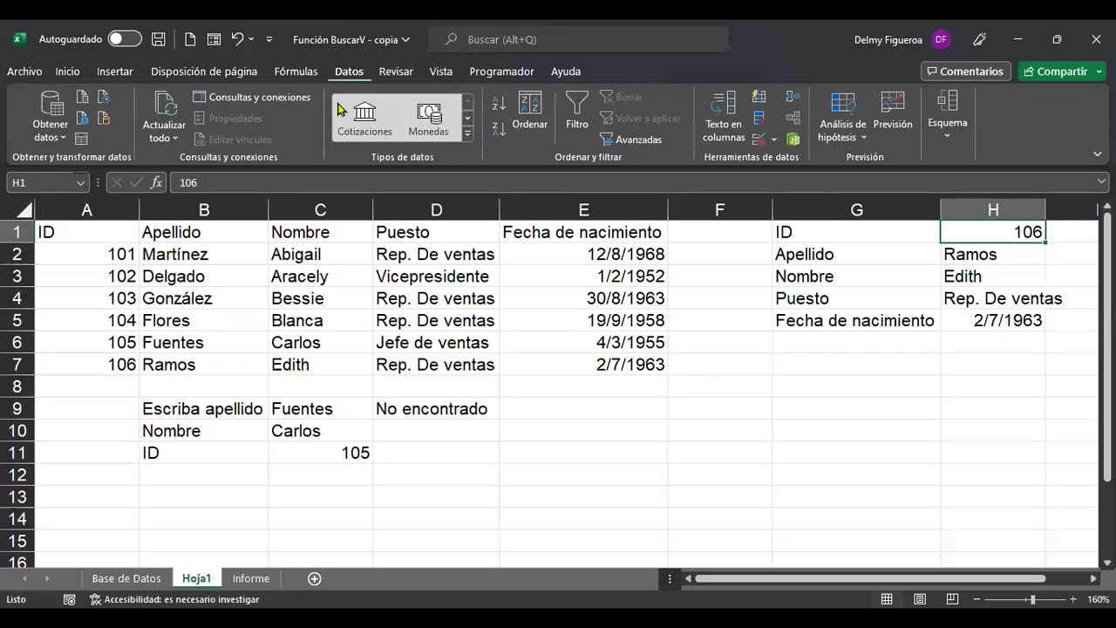
Give H1 a Lista data validation with source =$A$2:$A$7.
left_click(758, 141)
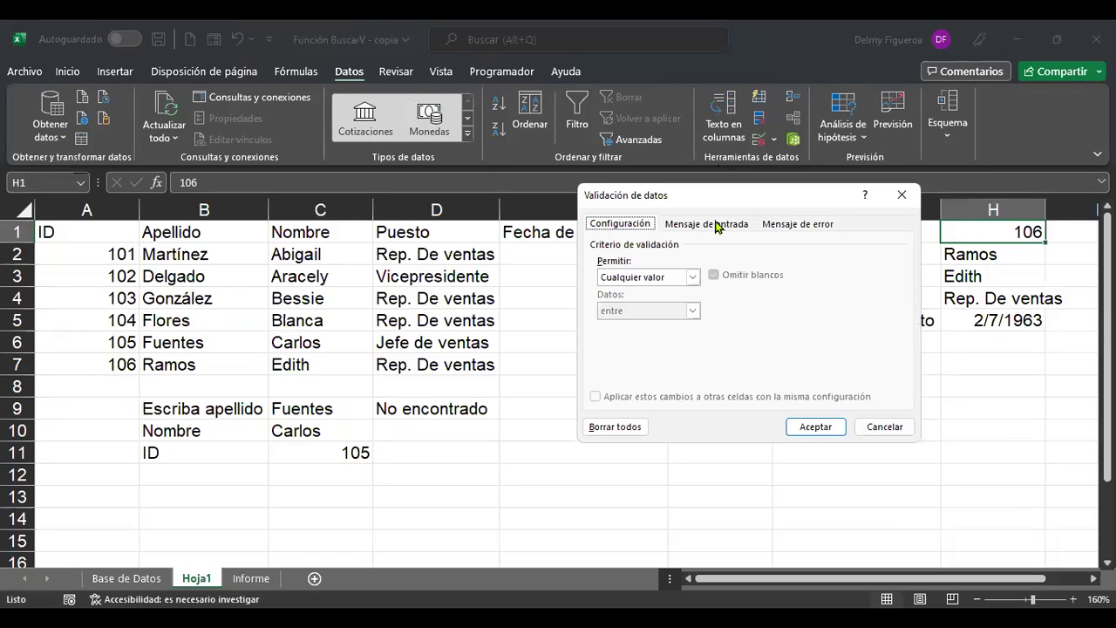
left_click(693, 278)
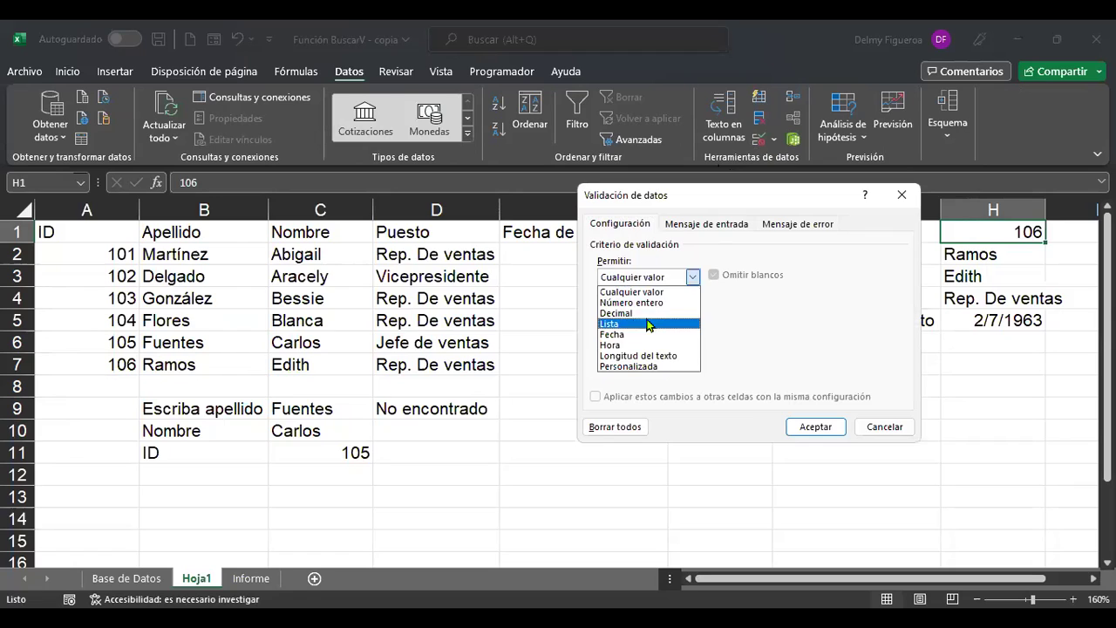
left_click(635, 324)
left_click(648, 342)
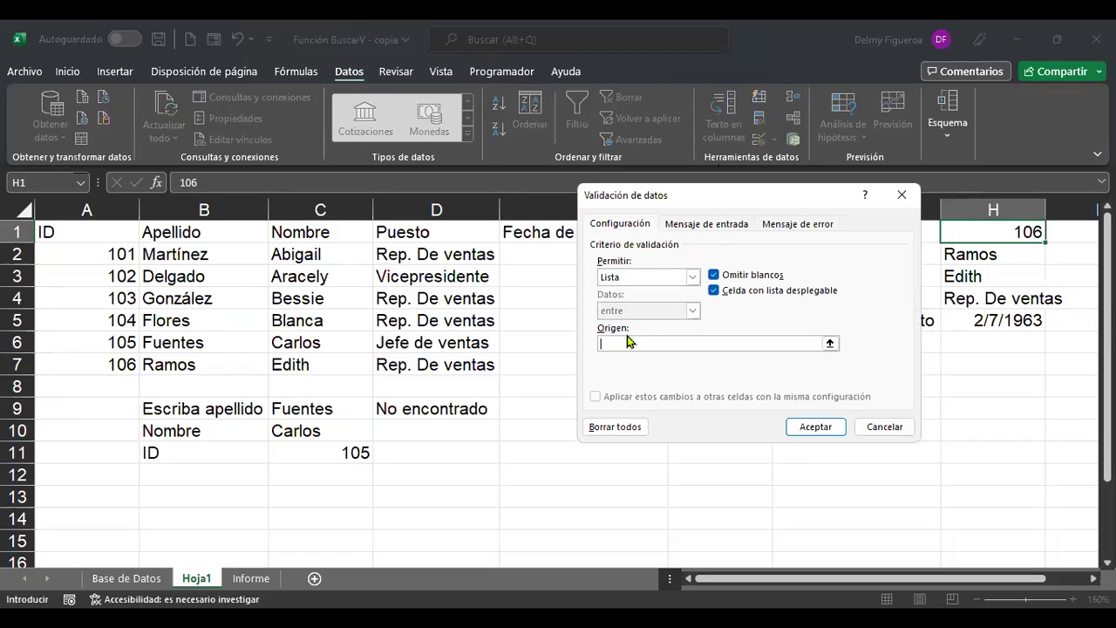
left_click_drag(103, 254, 109, 357)
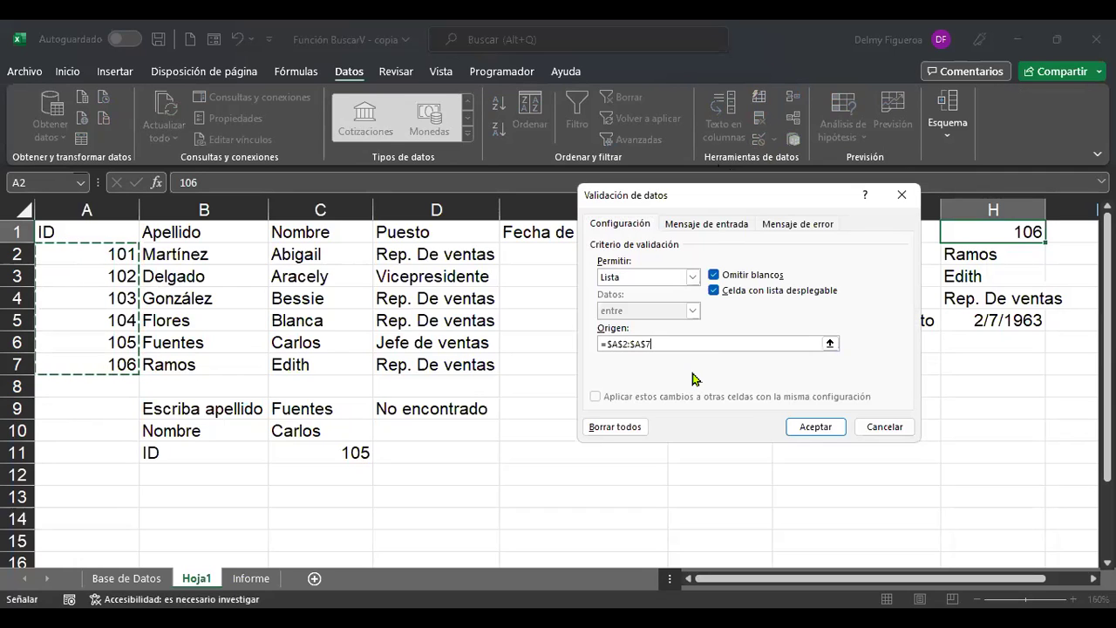
left_click(819, 430)
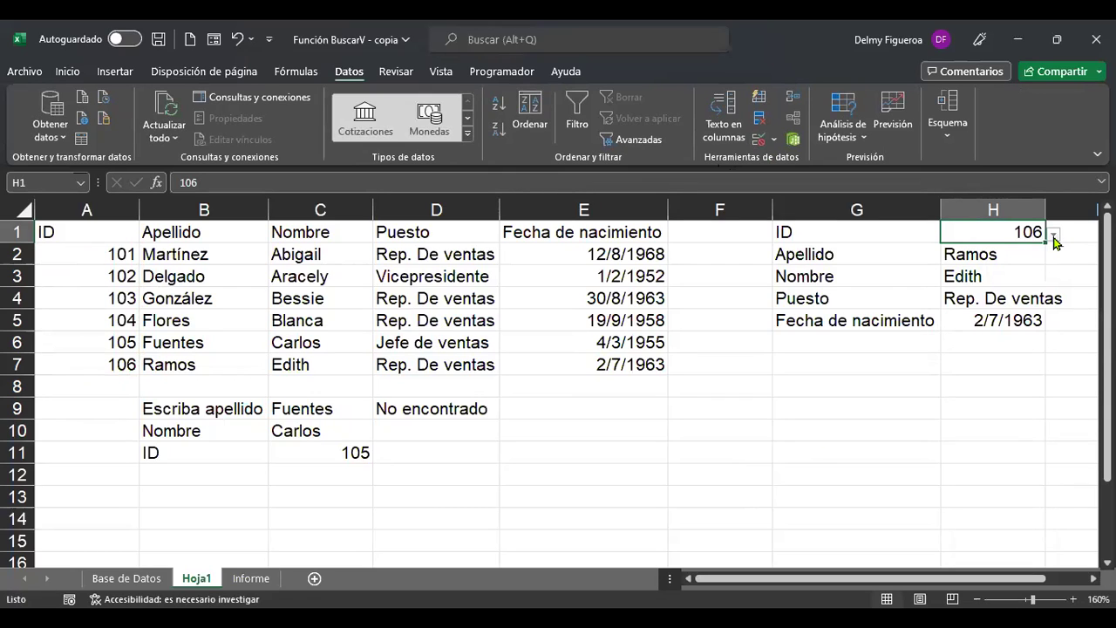
Choose IDs 102, 105 and then 103 from H1's dropdown list.
left_click(1054, 234)
left_click(992, 271)
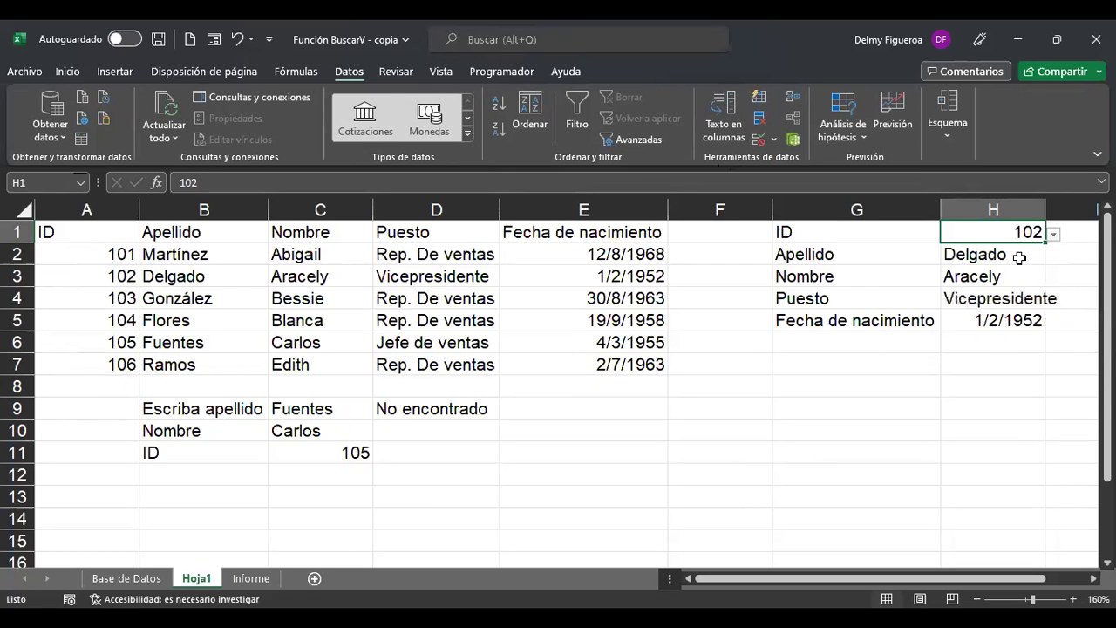
left_click(1054, 234)
left_click(987, 322)
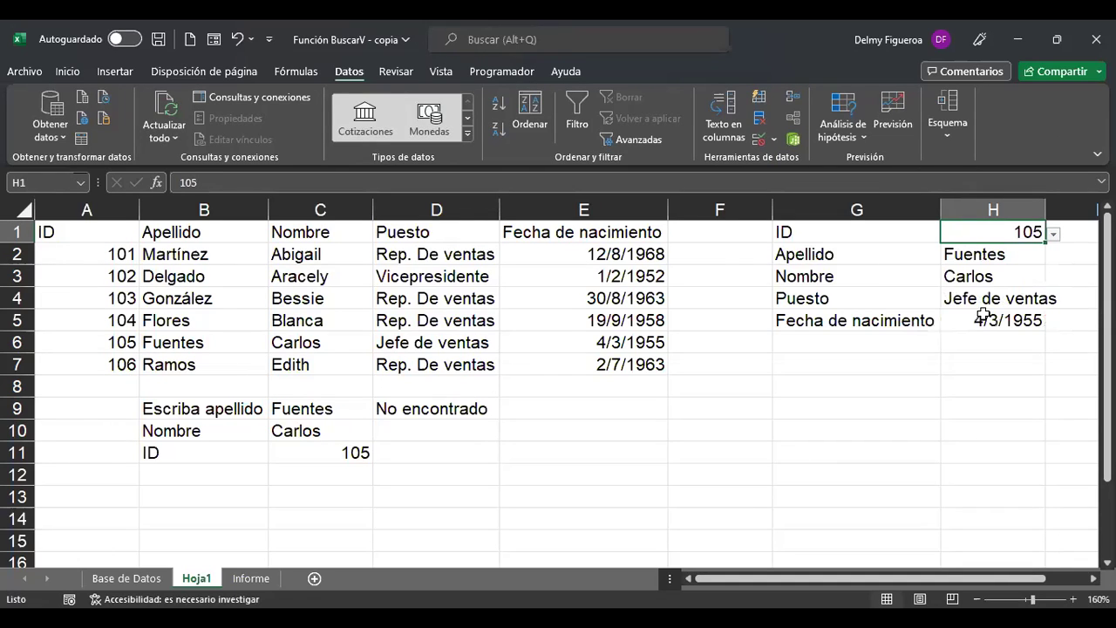
left_click(1054, 234)
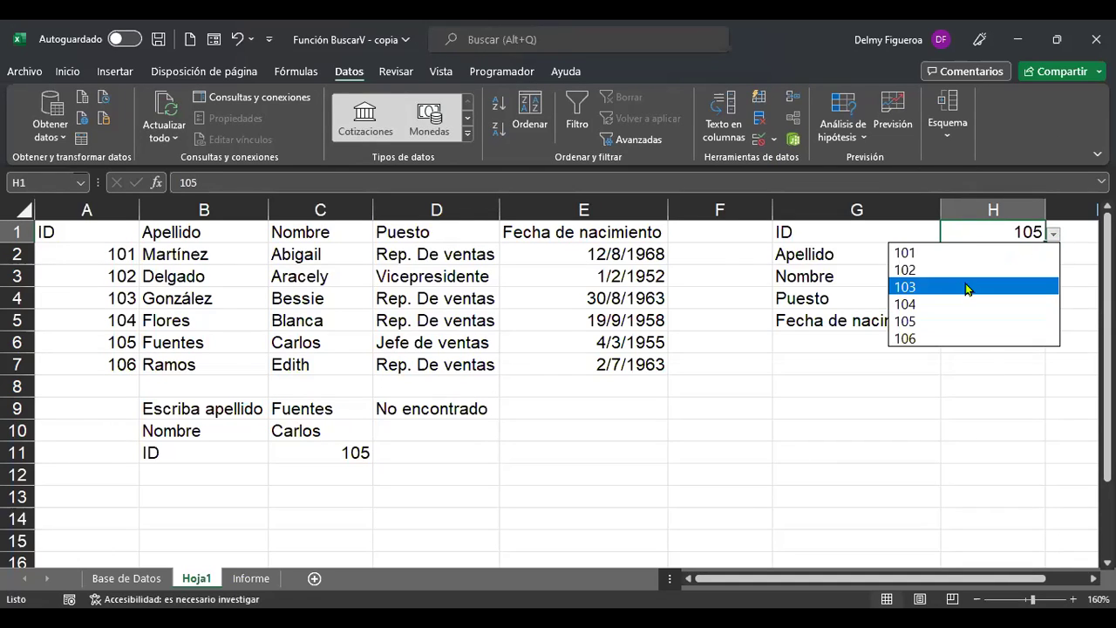
left_click(968, 287)
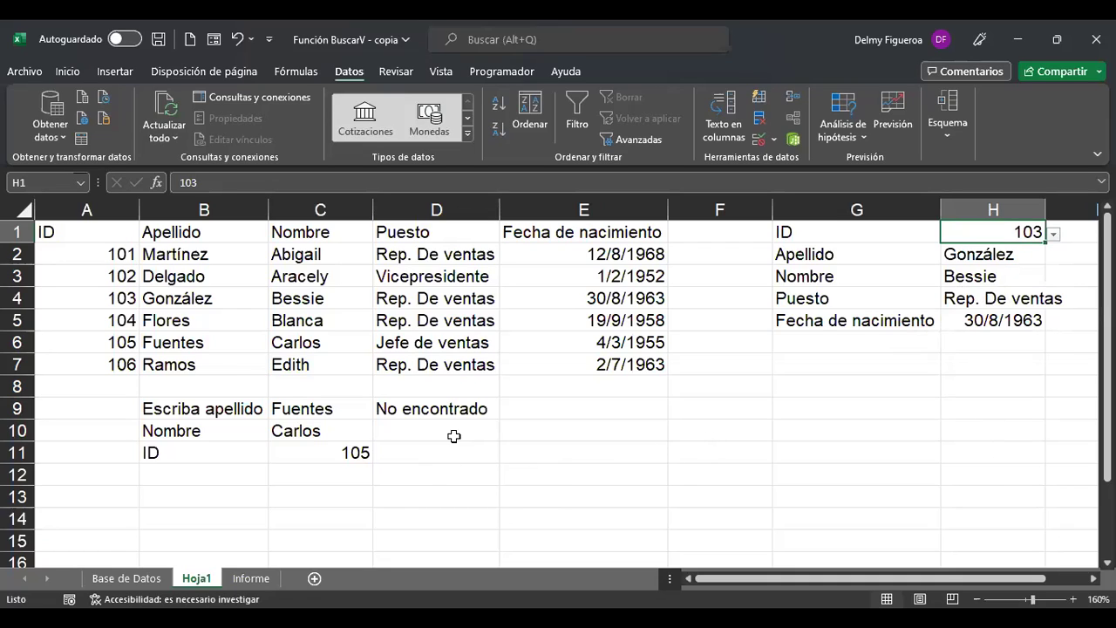
Insert a blank Hoja2 sheet, glance at Informe, and go back to Hoja1.
left_click(315, 579)
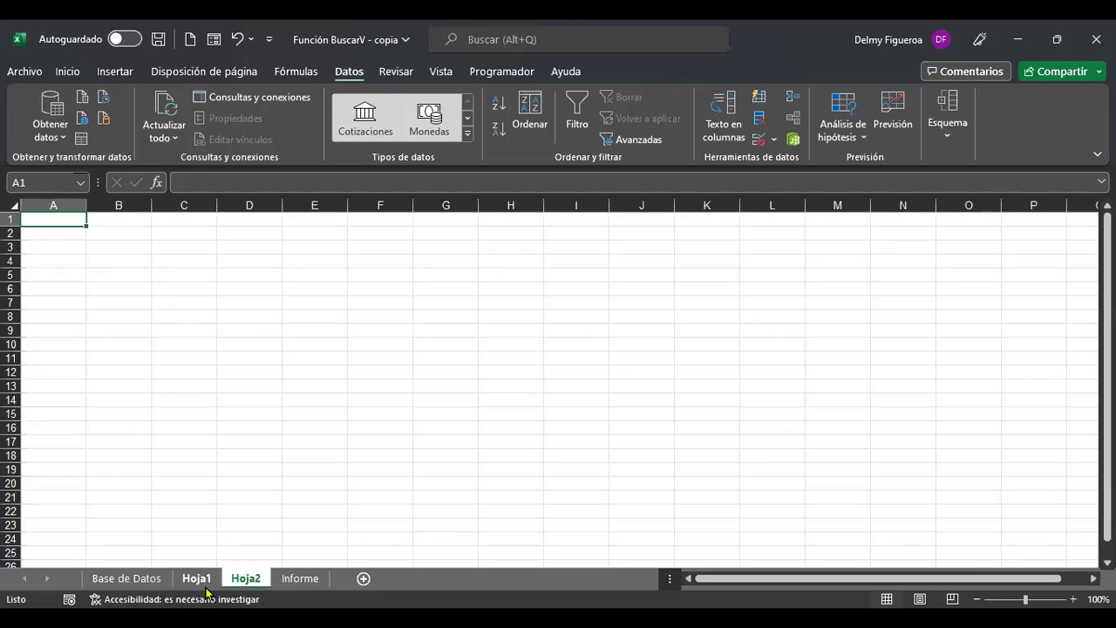
scroll(274, 402, "up", 1)
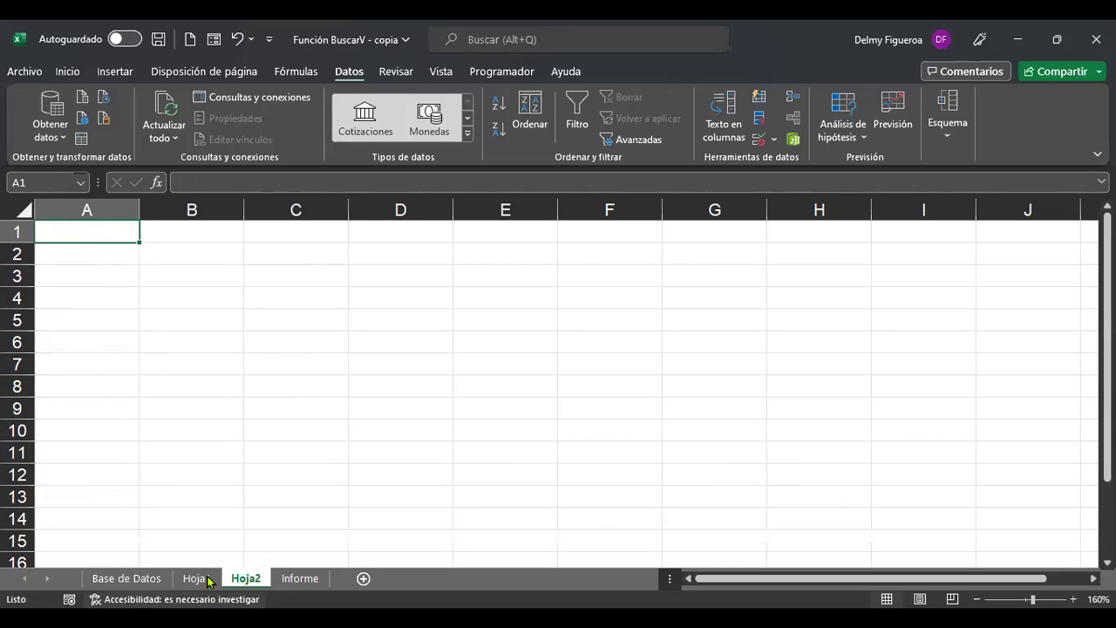
left_click(293, 579)
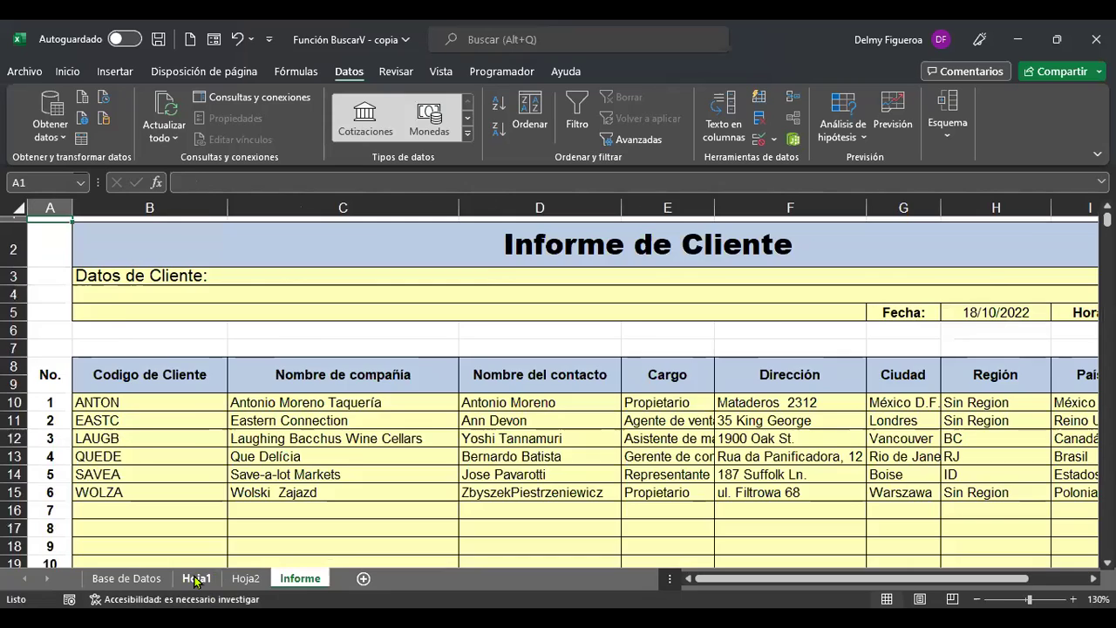
left_click(196, 578)
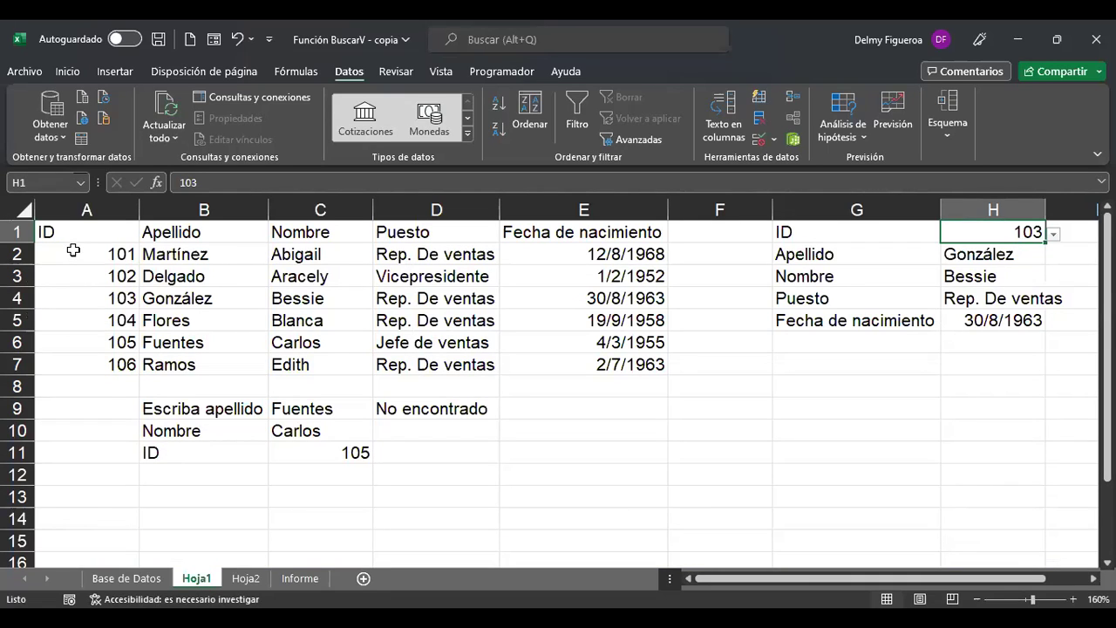
Copy the Apellido column B1:B7 from Hoja1 and paste it at A1 of Hoja2.
left_click_drag(105, 231, 218, 363)
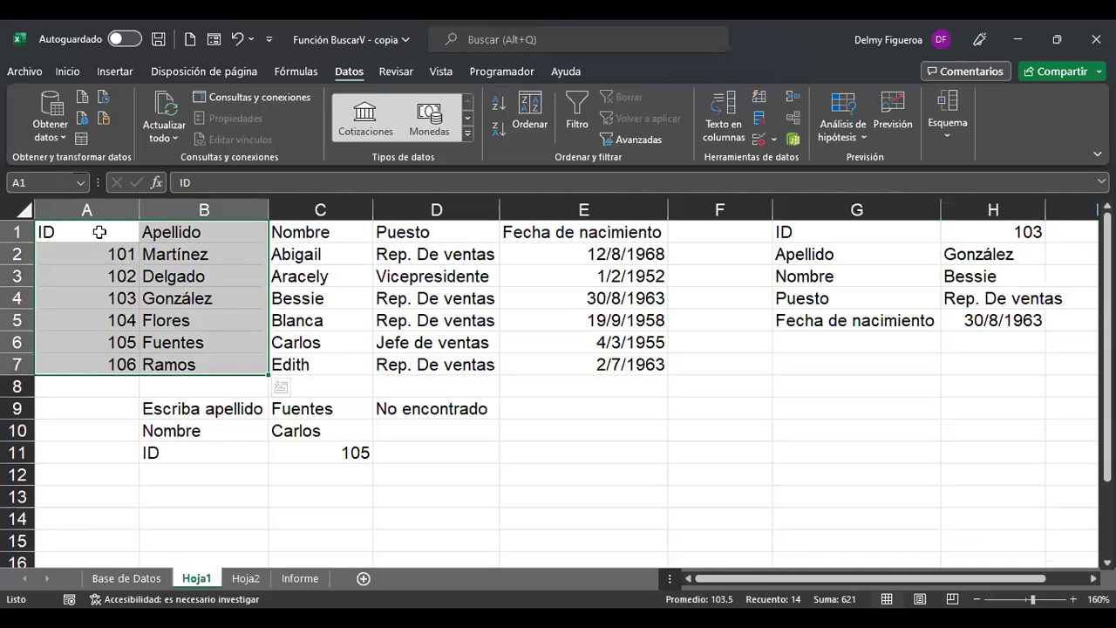
key("ctrl+c")
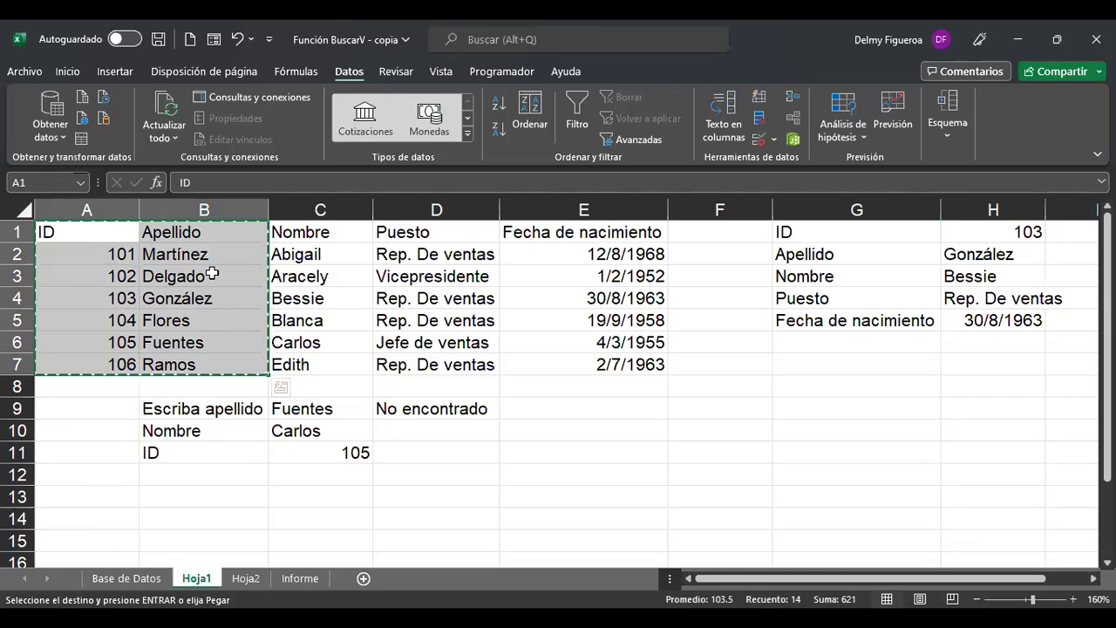
left_click(281, 386)
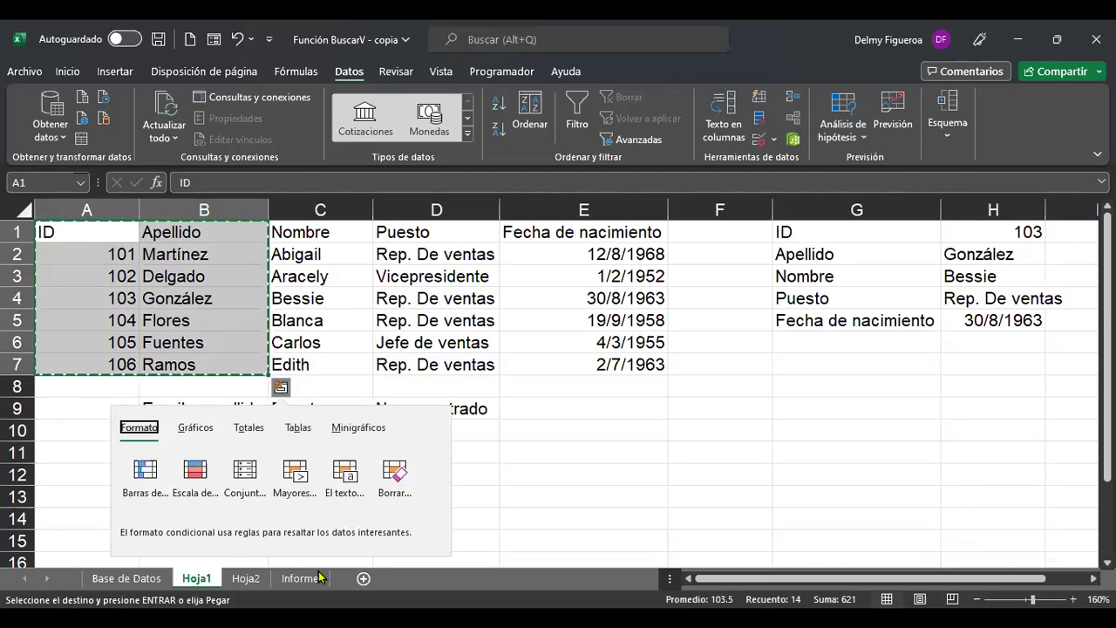
left_click(246, 580)
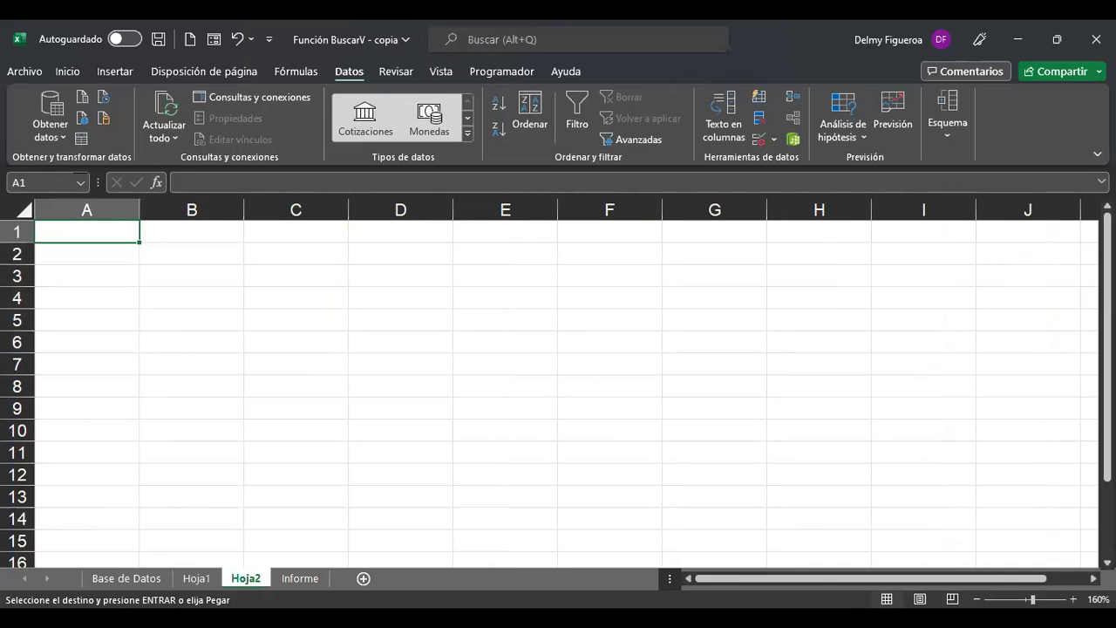
left_click(199, 580)
left_click_drag(187, 234, 203, 357)
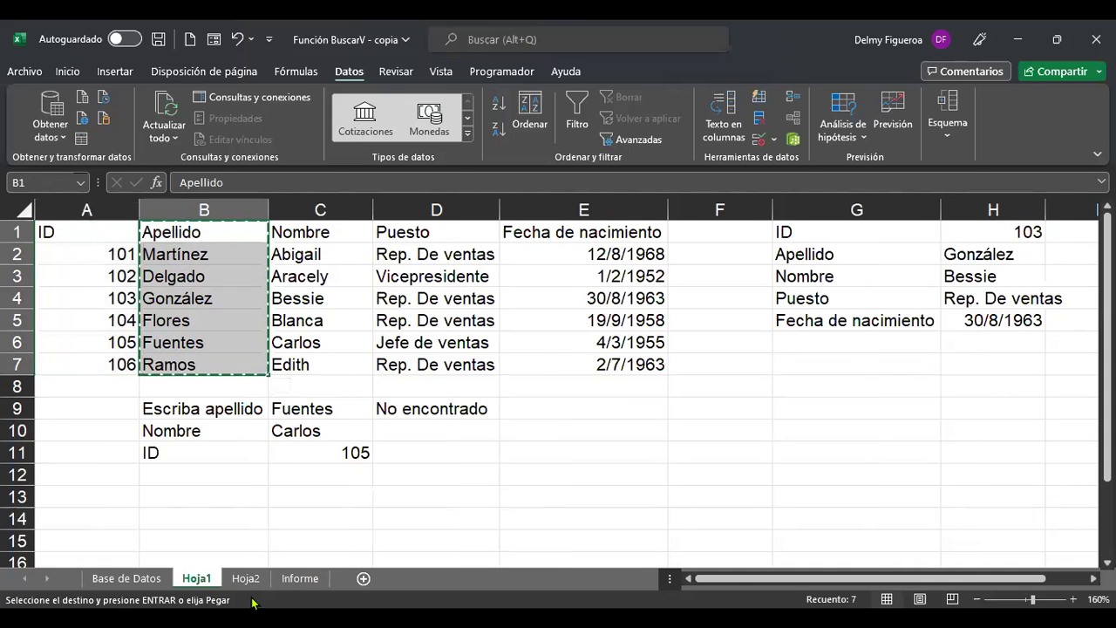
left_click(245, 578)
key("ctrl+v")
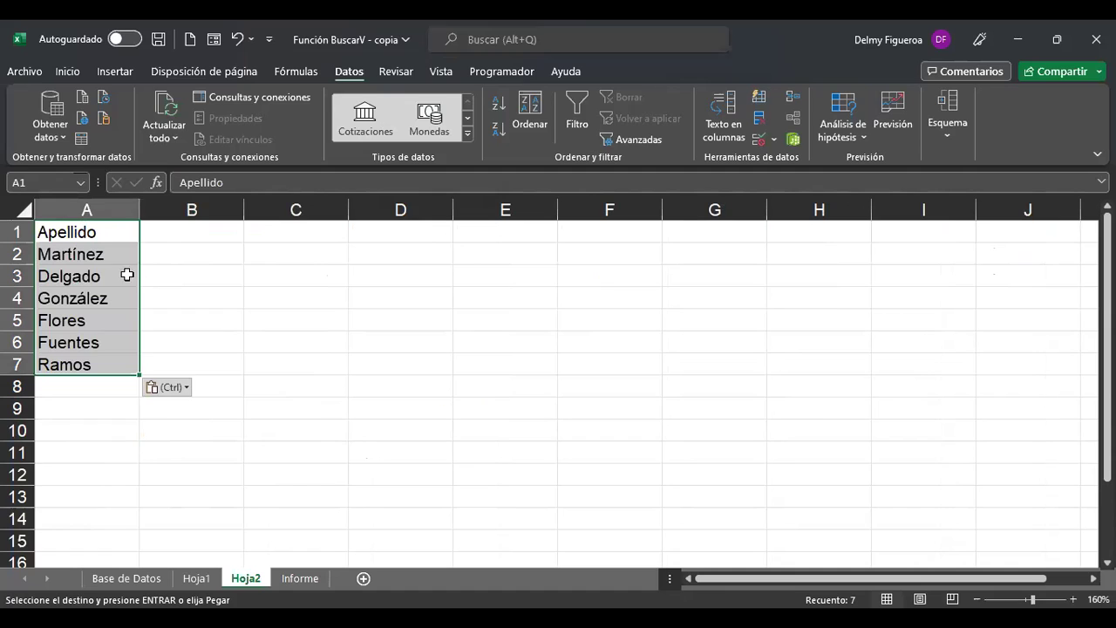
Enter the month headers Ene, Feb and Mar in B1:D1.
left_click(105, 232)
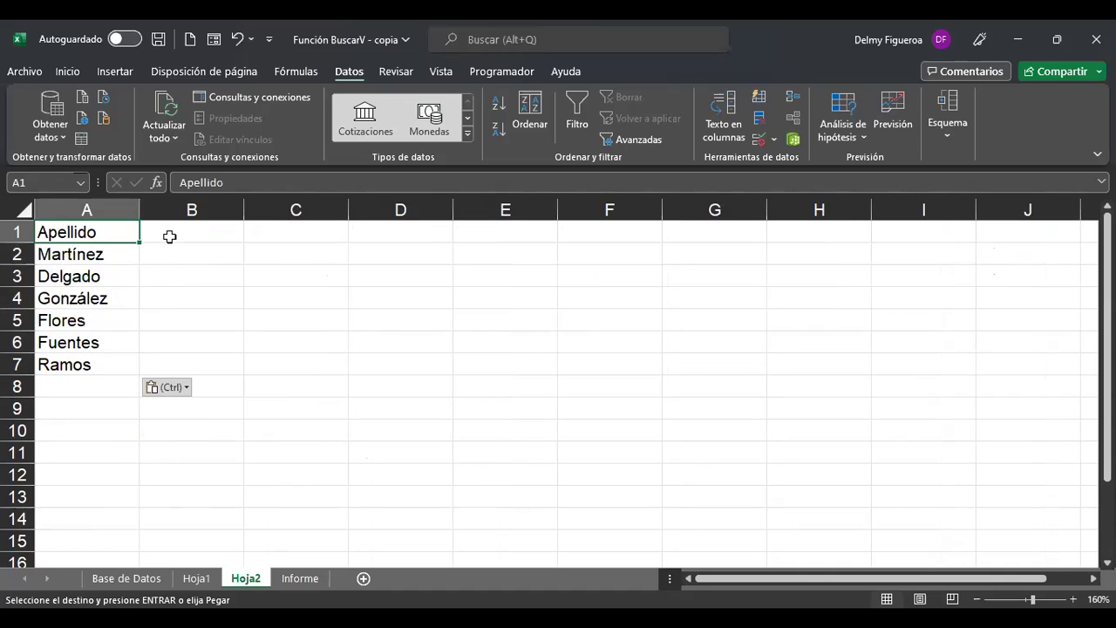
left_click(169, 236)
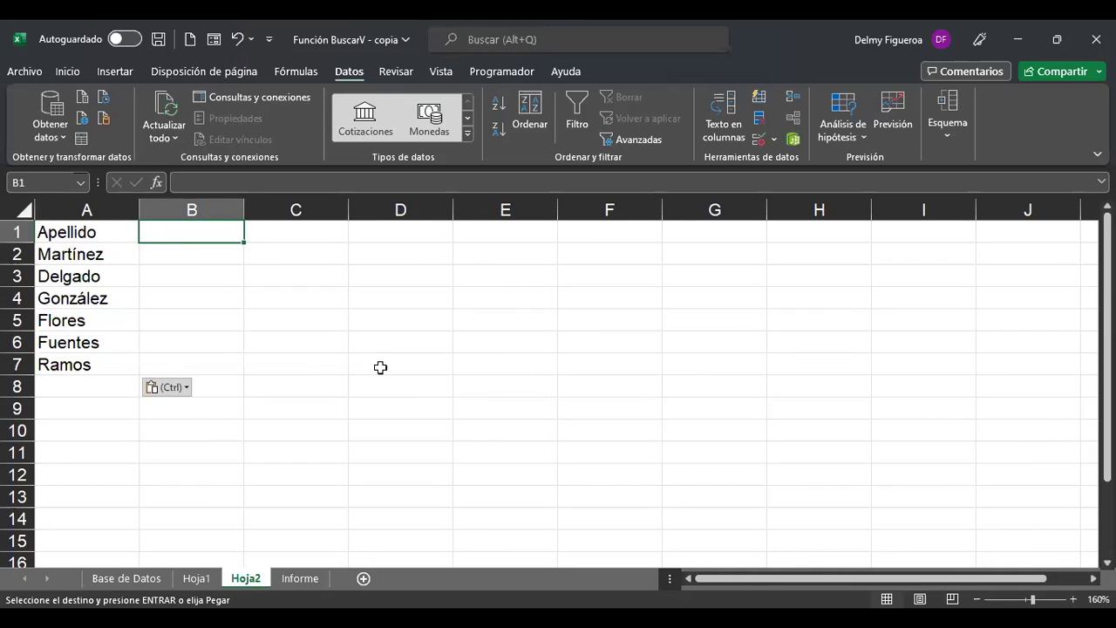
type("Ene")
key("Tab")
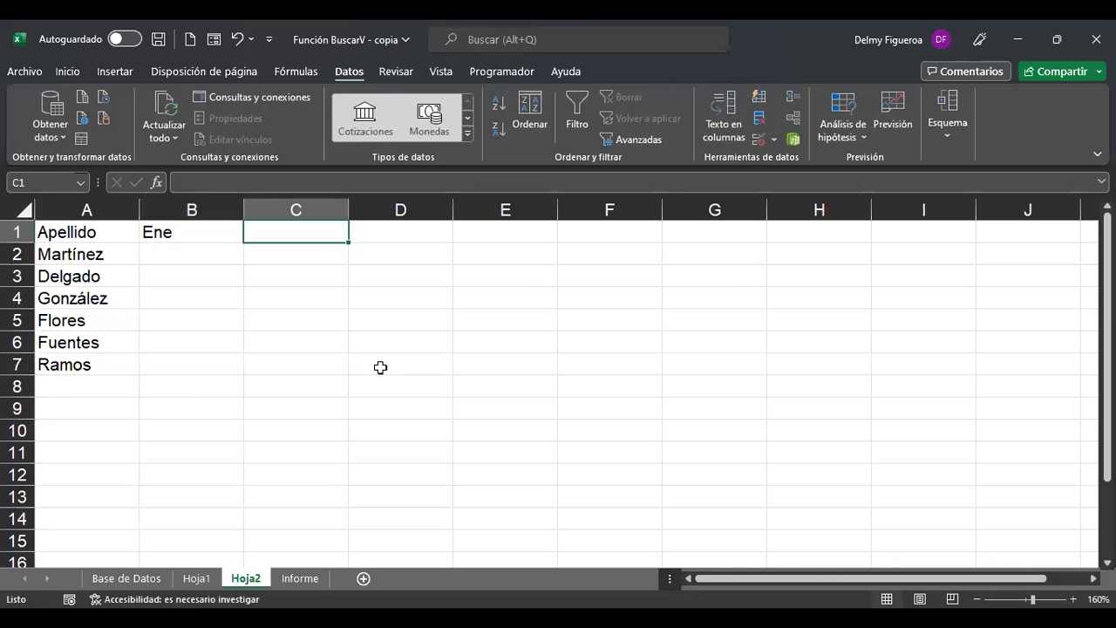
type("Feb")
key("Tab")
type("Mar")
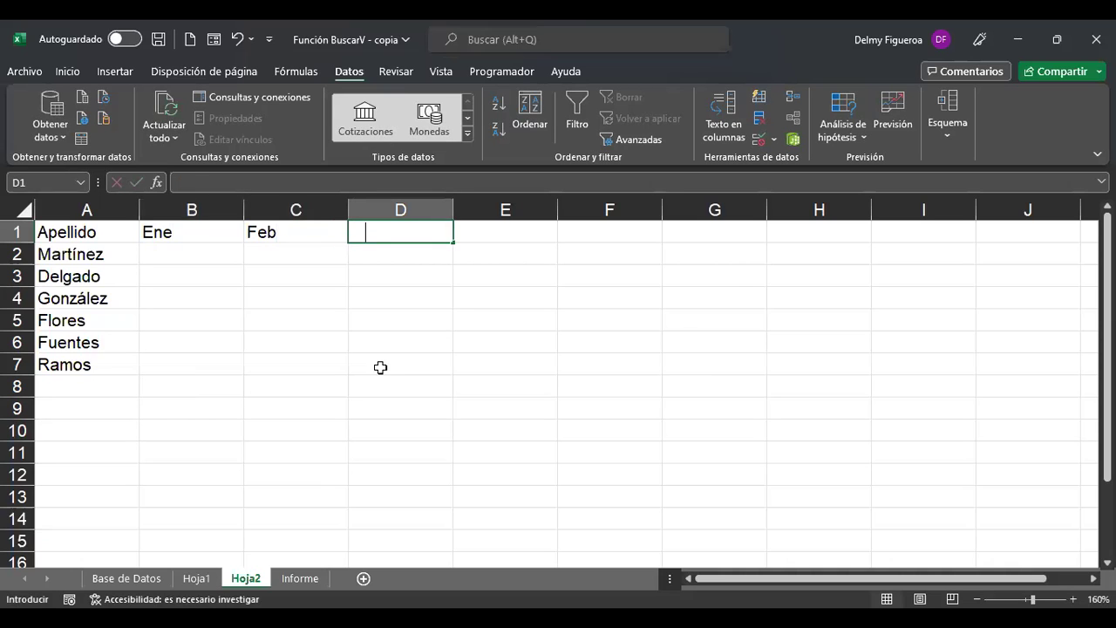
key("Return")
key("Left")
key("Left")
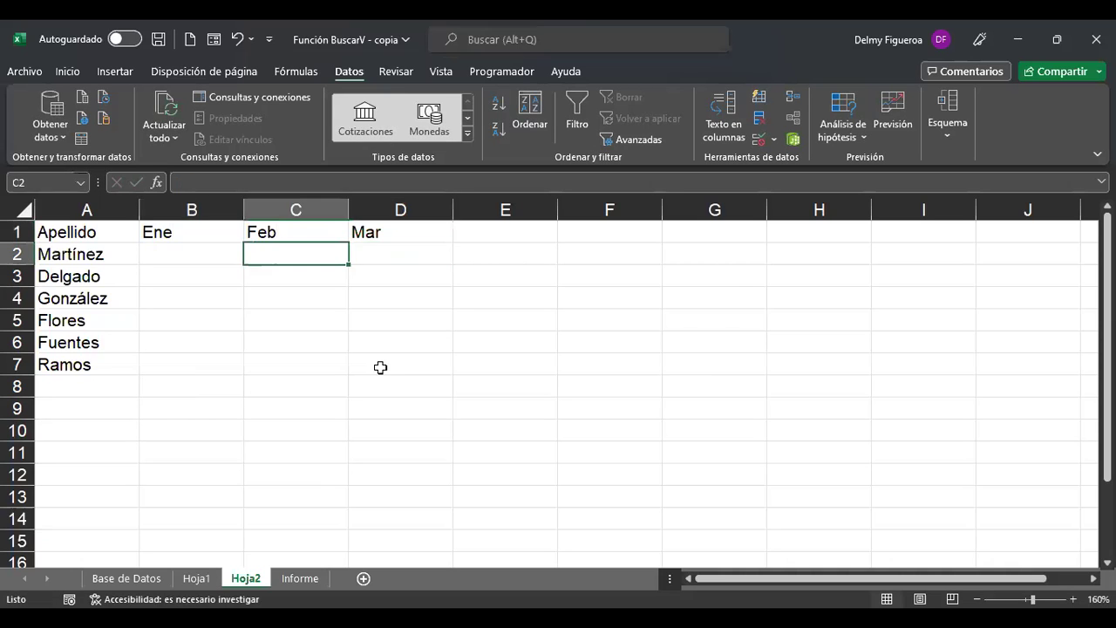
Enter =ALEATORIO.ENTRE(1000;2000) in cell B2.
type("+")
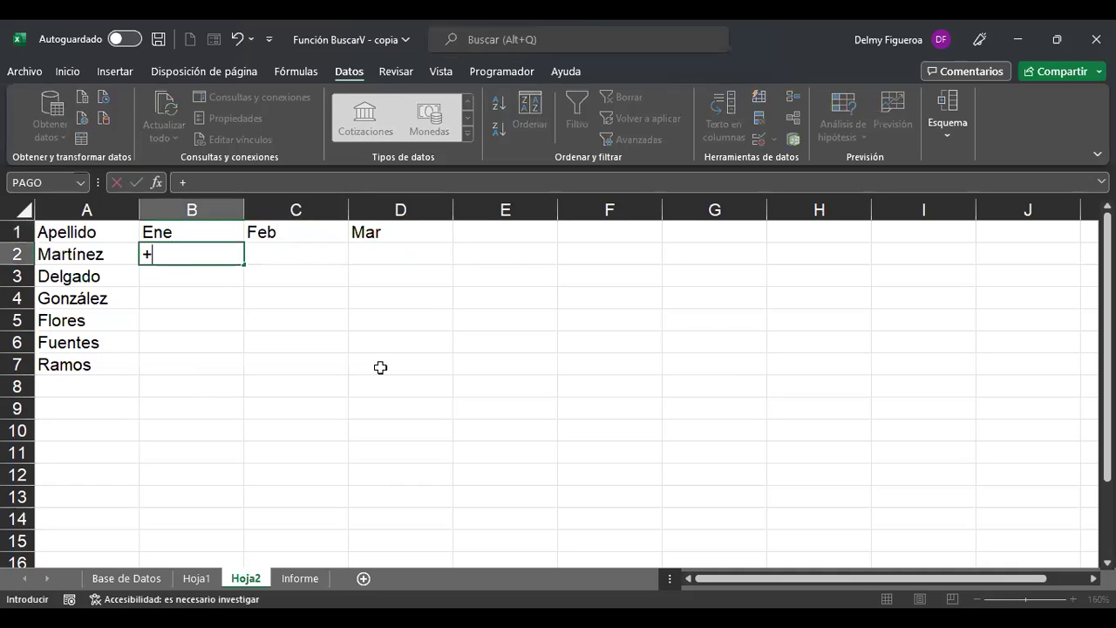
type("ale")
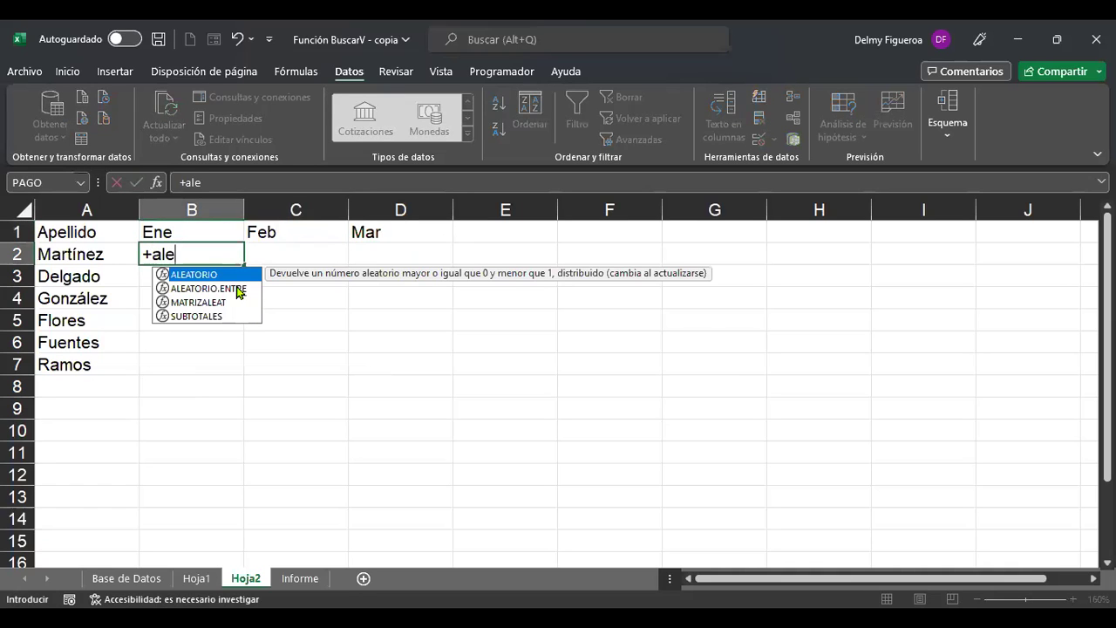
double_click(237, 288)
type("1000")
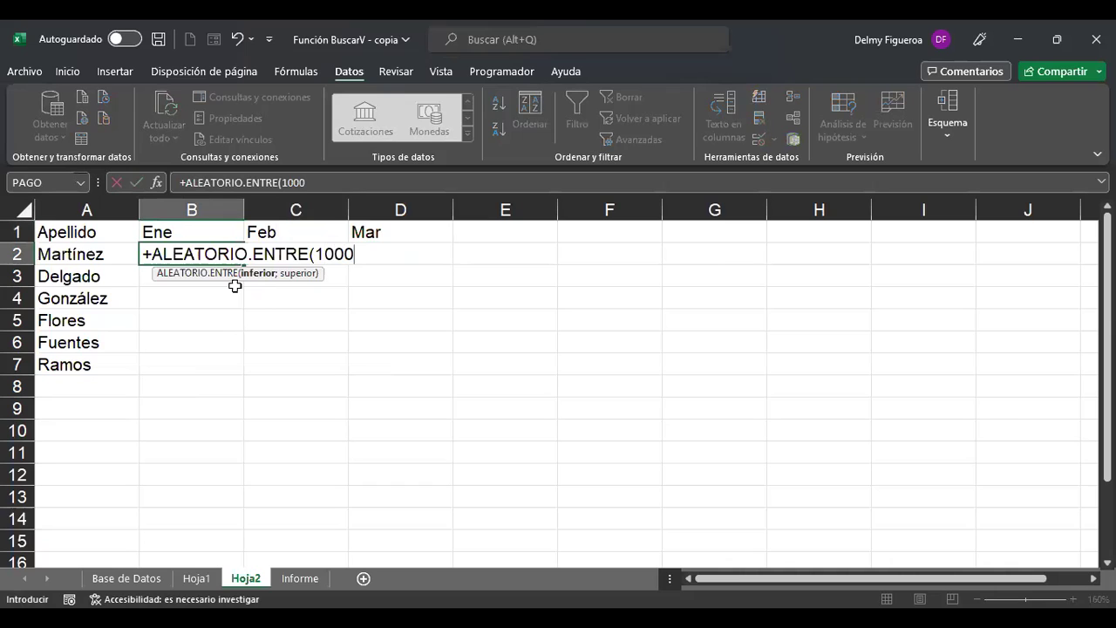
type(";2000")
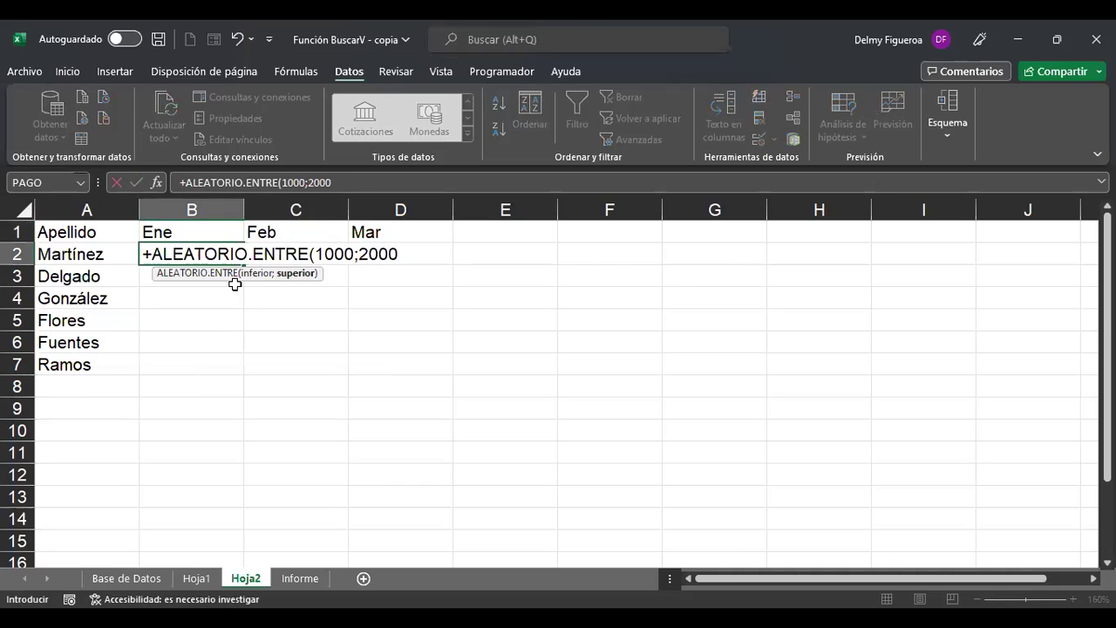
key("ctrl+Return")
Fill the random-number formula across C2:D2 and down through B3:D7.
key("ctrl+c")
key("Right")
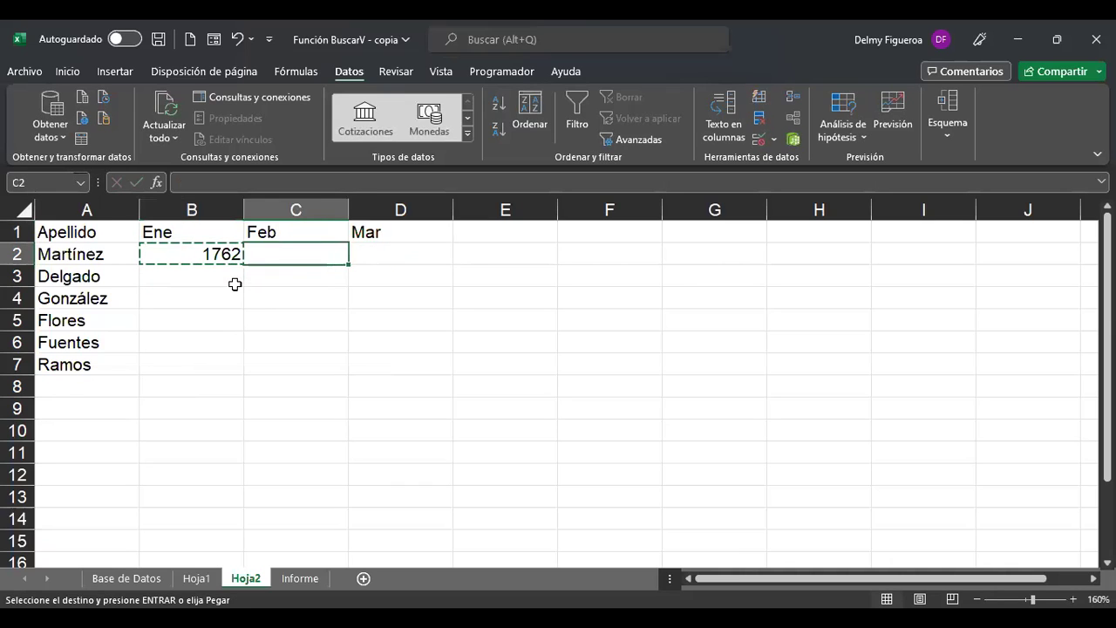
key("shift+Right")
key("ctrl+v")
key("Down")
key("Left")
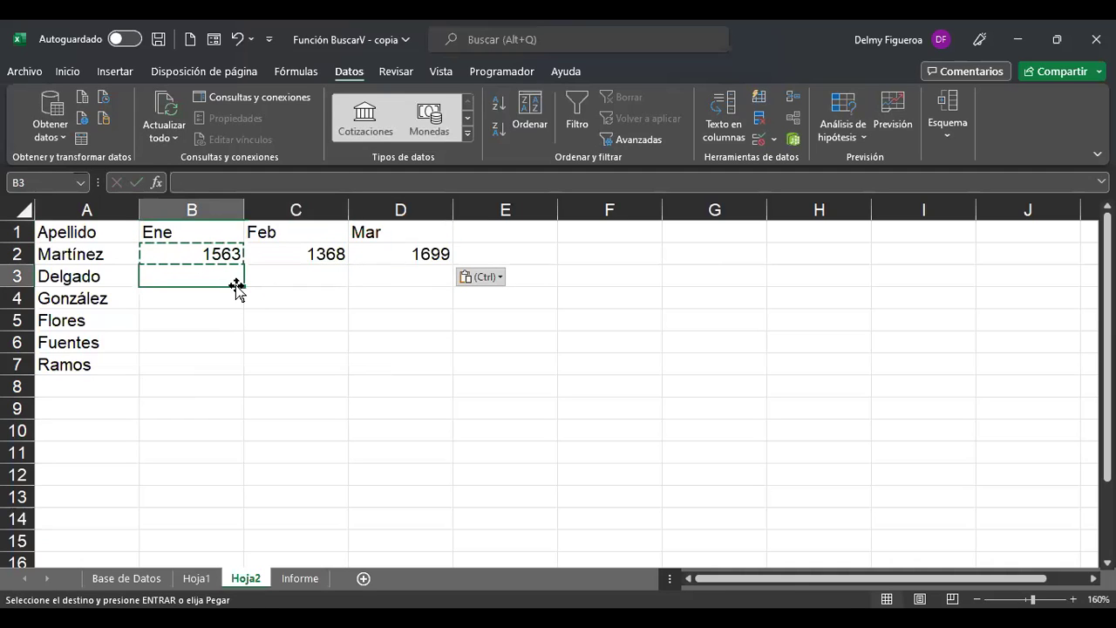
key("shift+Right")
key("shift+Right")
key("shift+Down")
key("shift+Down")
key("shift+Down")
key("shift+Down")
key("ctrl+v")
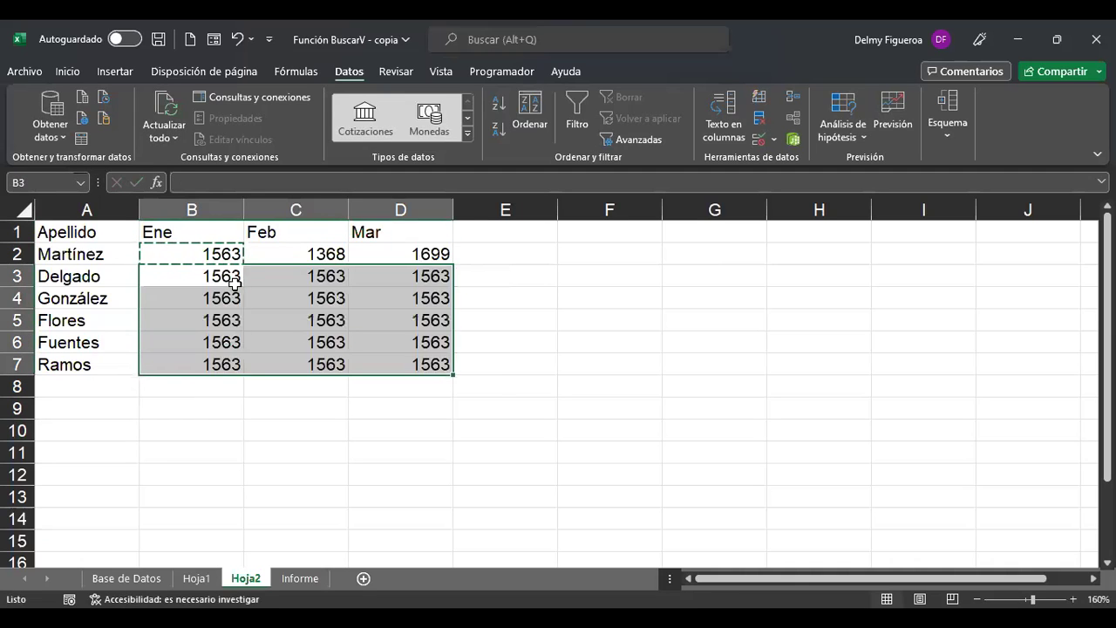
Select and copy the whole B2:D7 amounts block.
key("Up")
key("shift+Right")
key("shift+Right")
key("shift+Right")
key("shift+Down")
key("shift+Left")
key("shift+Down")
key("shift+Down")
key("shift+Down")
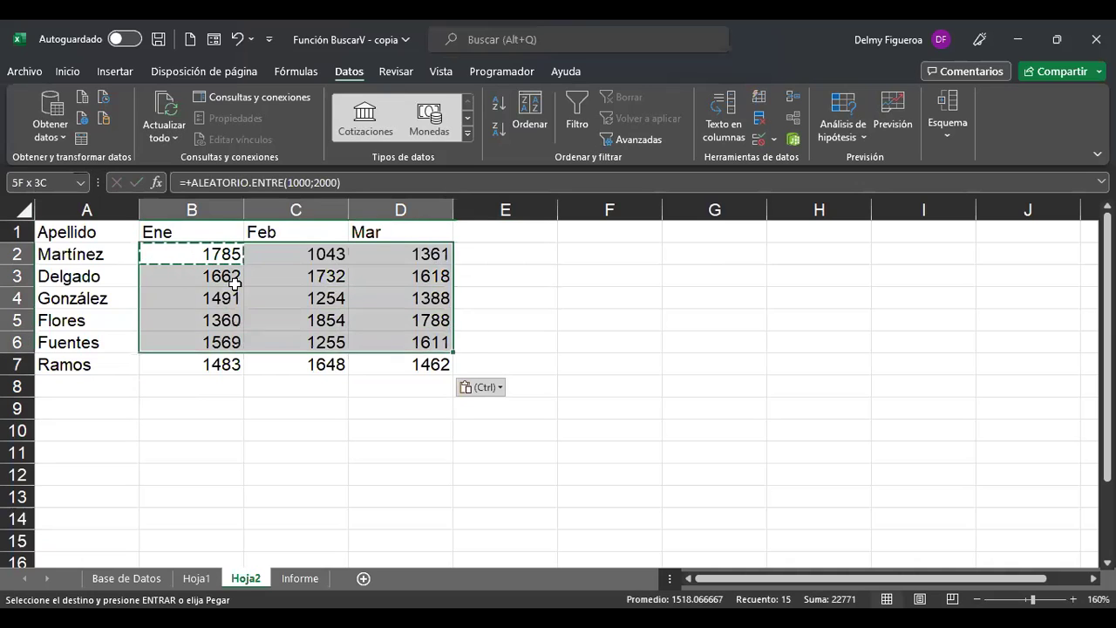
key("shift+Down")
key("ctrl+c")
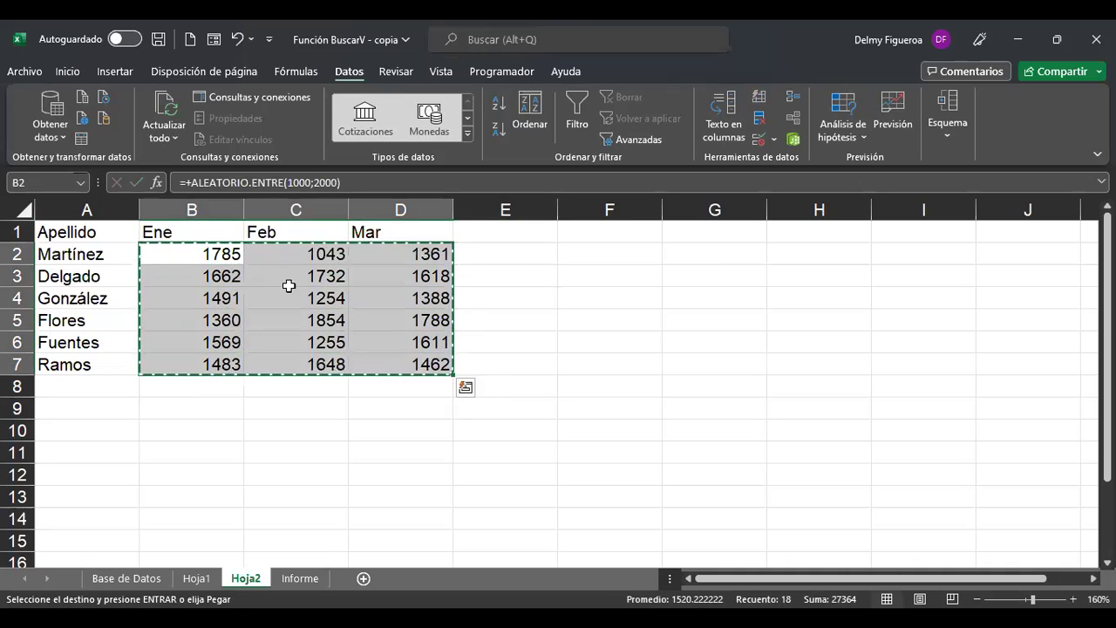
Paste the B2:D7 amounts back as values and apply accounting dollar format.
right_click(369, 255)
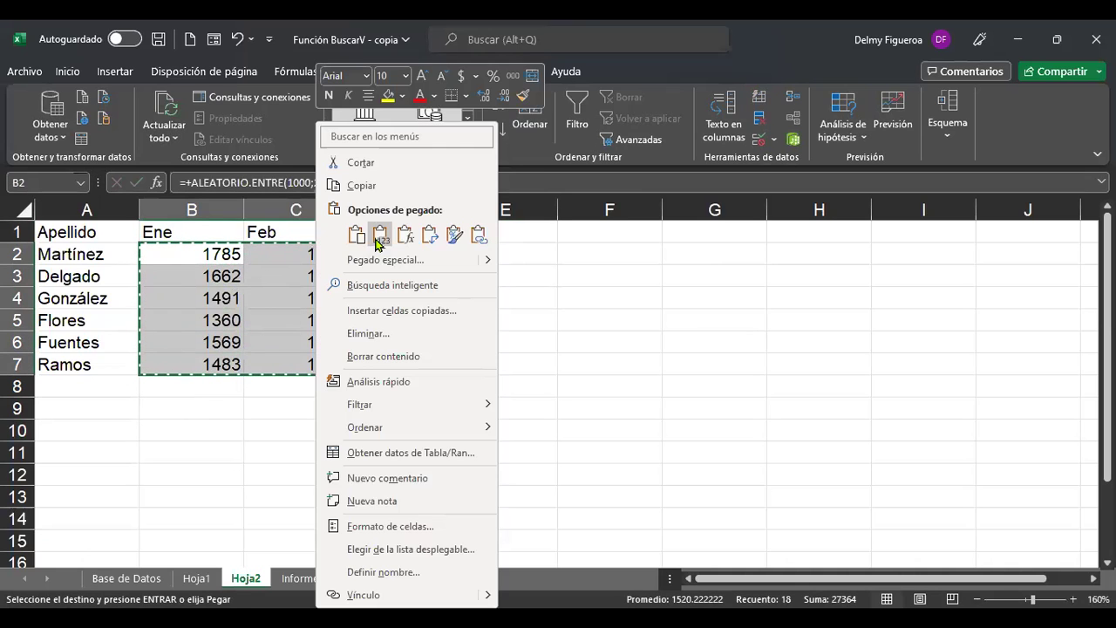
left_click(380, 242)
left_click(68, 71)
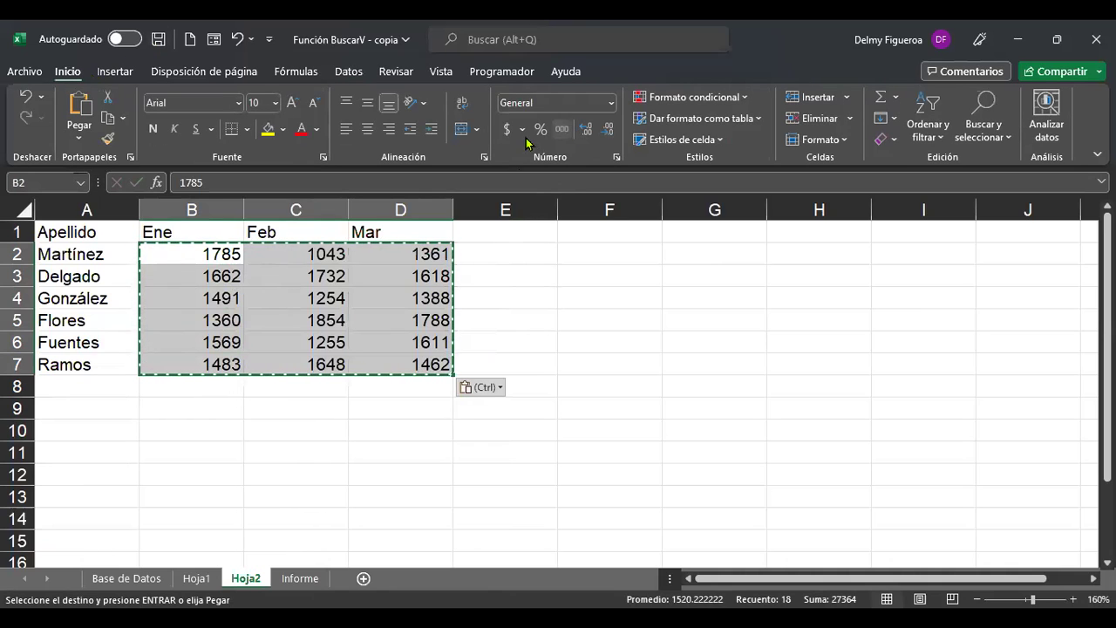
left_click(506, 129)
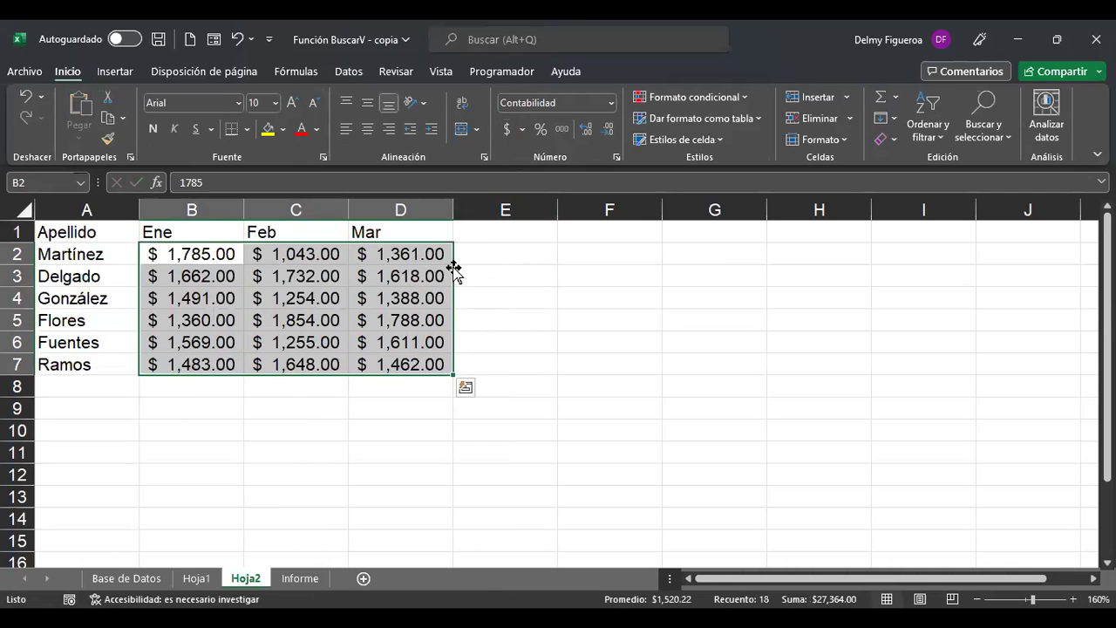
Highlight the Flores and González rows and month columns to inspect amounts, ending at F2.
left_click(604, 251)
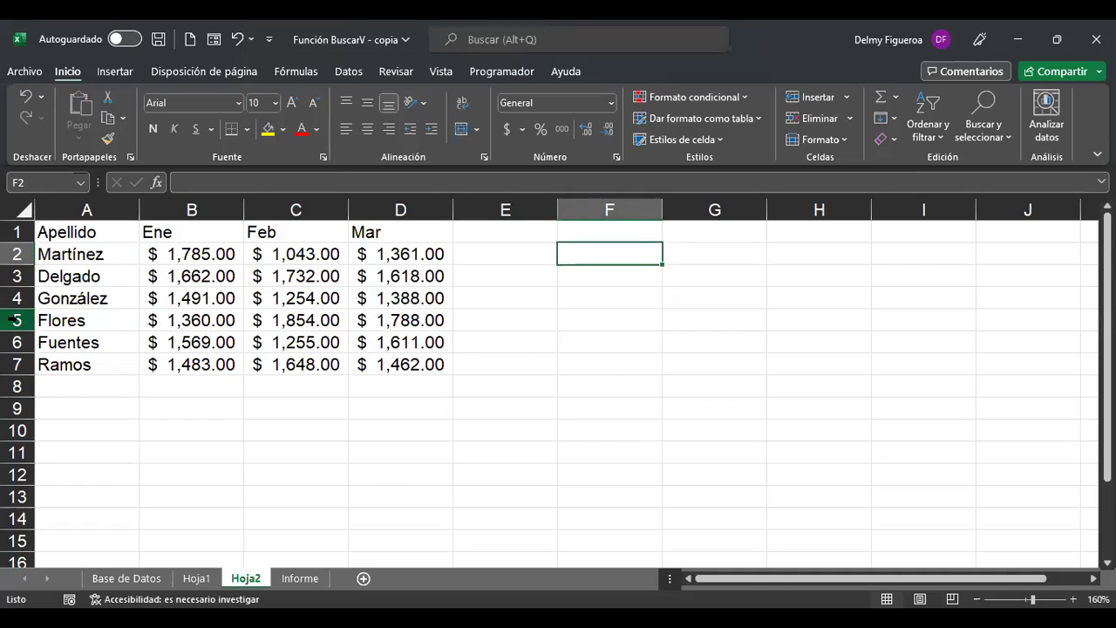
left_click(16, 320, "ctrl")
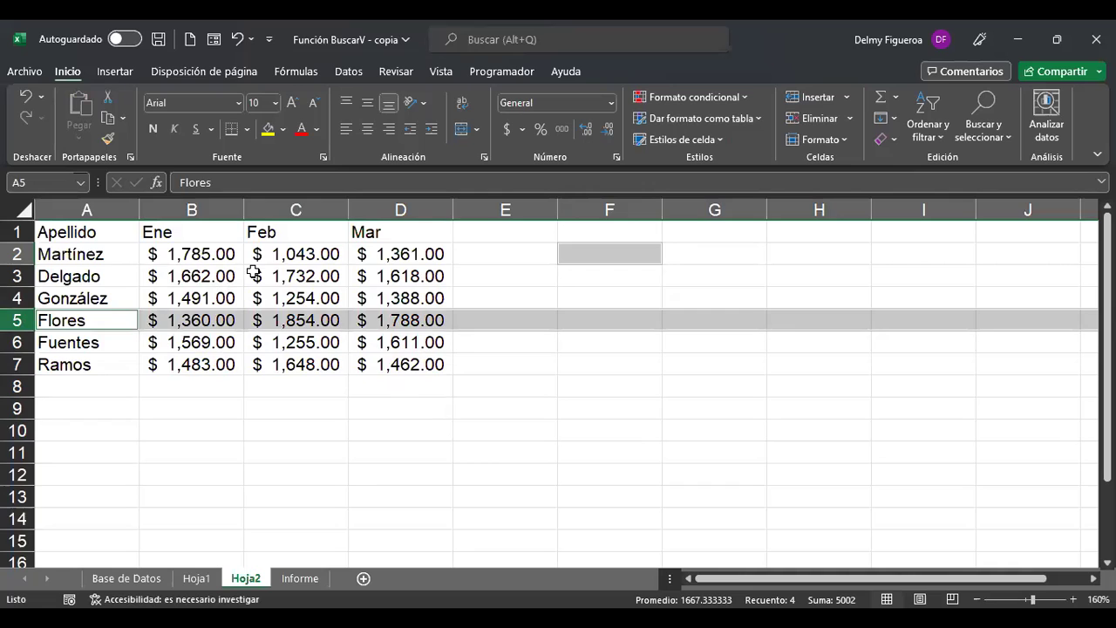
left_click(294, 211, "ctrl")
left_click(209, 211, "ctrl")
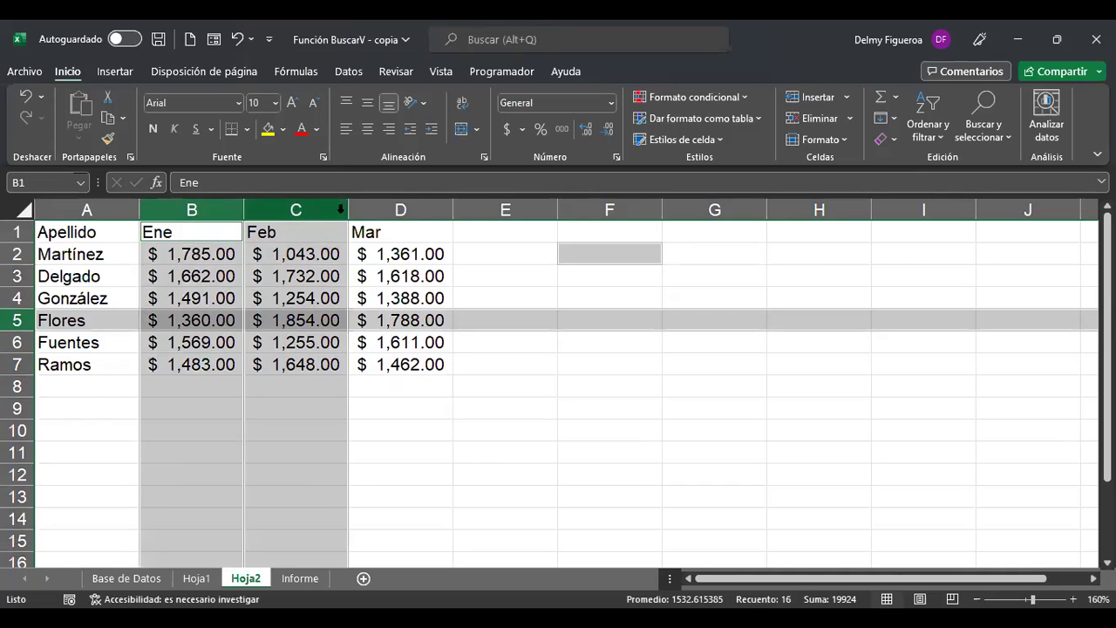
left_click(390, 204)
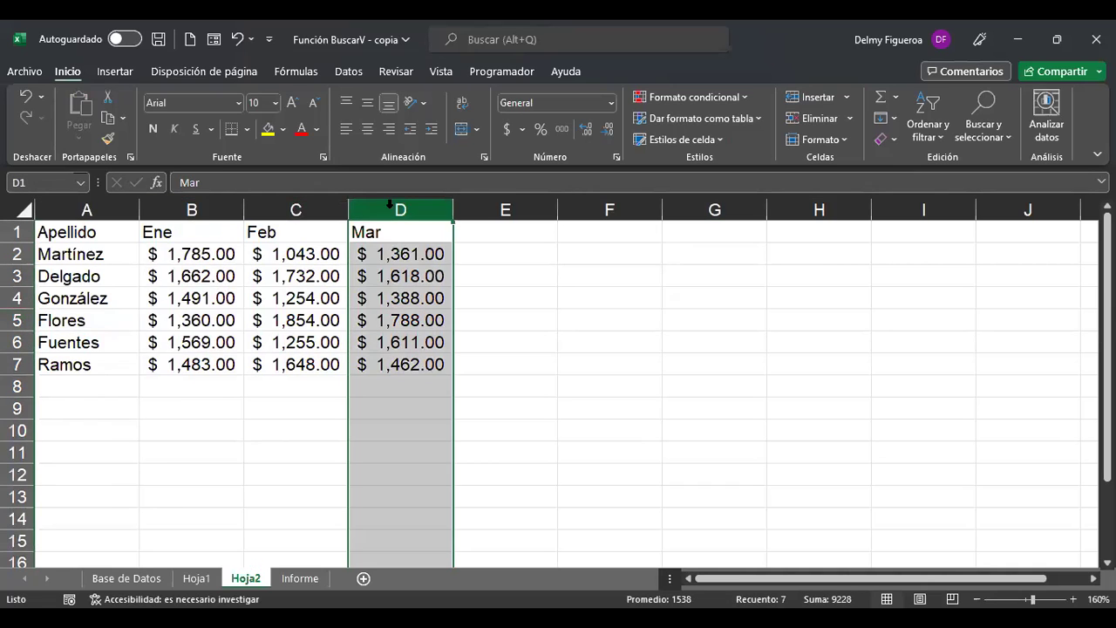
left_click(16, 298, "ctrl")
left_click(403, 296)
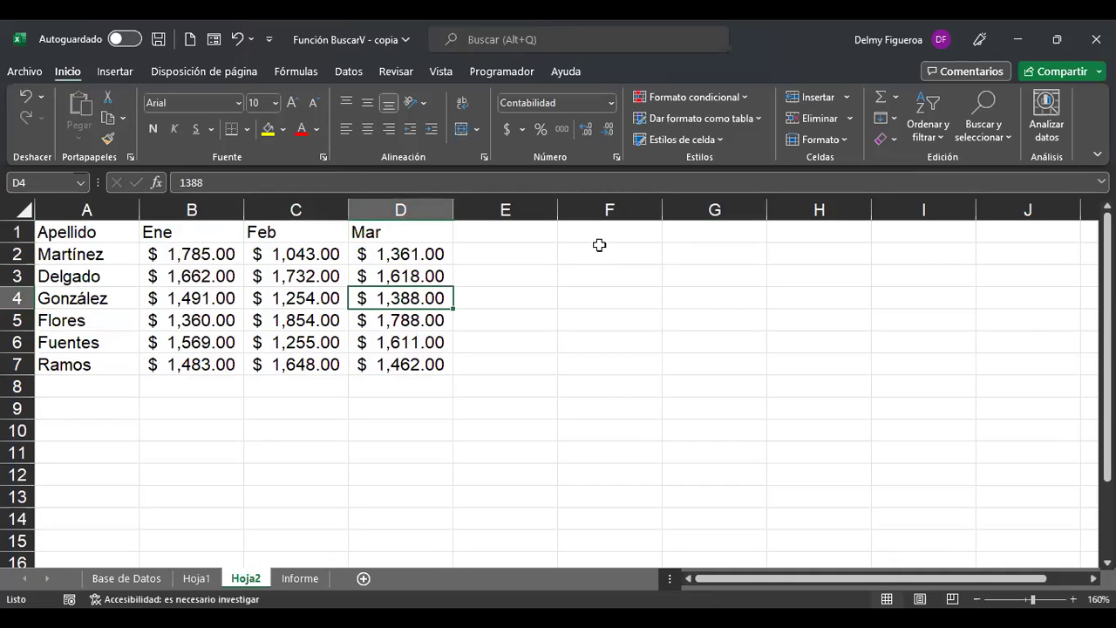
left_click(599, 248)
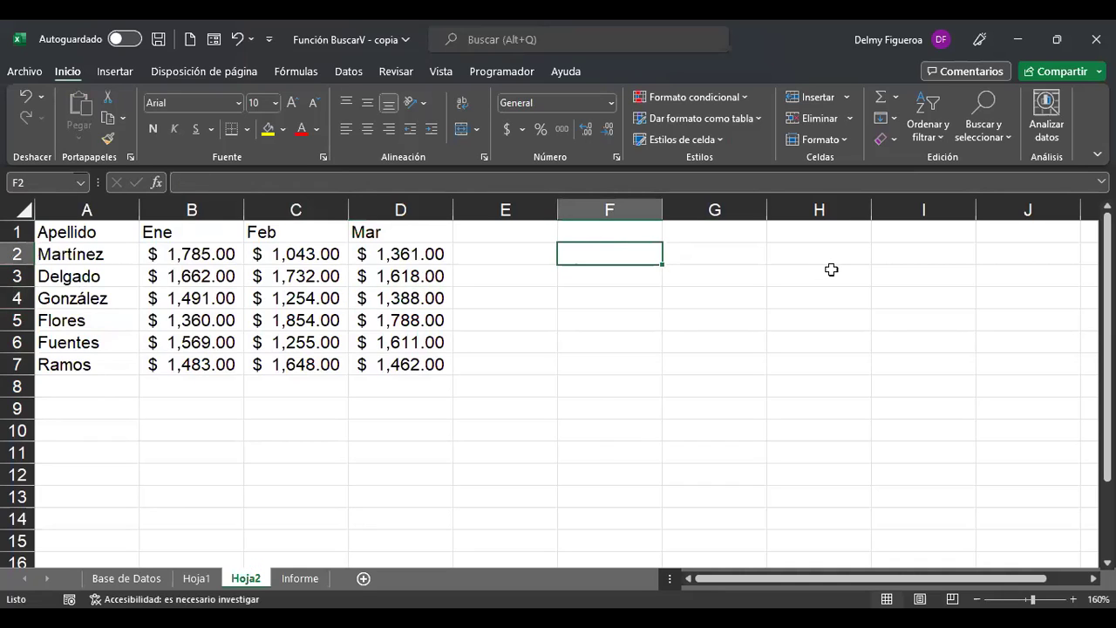
Type the label 'Seleccione apellido' in F2.
type("Escrib")
key("BackSpace")
key("BackSpace")
key("BackSpace")
key("BackSpace")
key("BackSpace")
key("BackSpace")
type("Se")
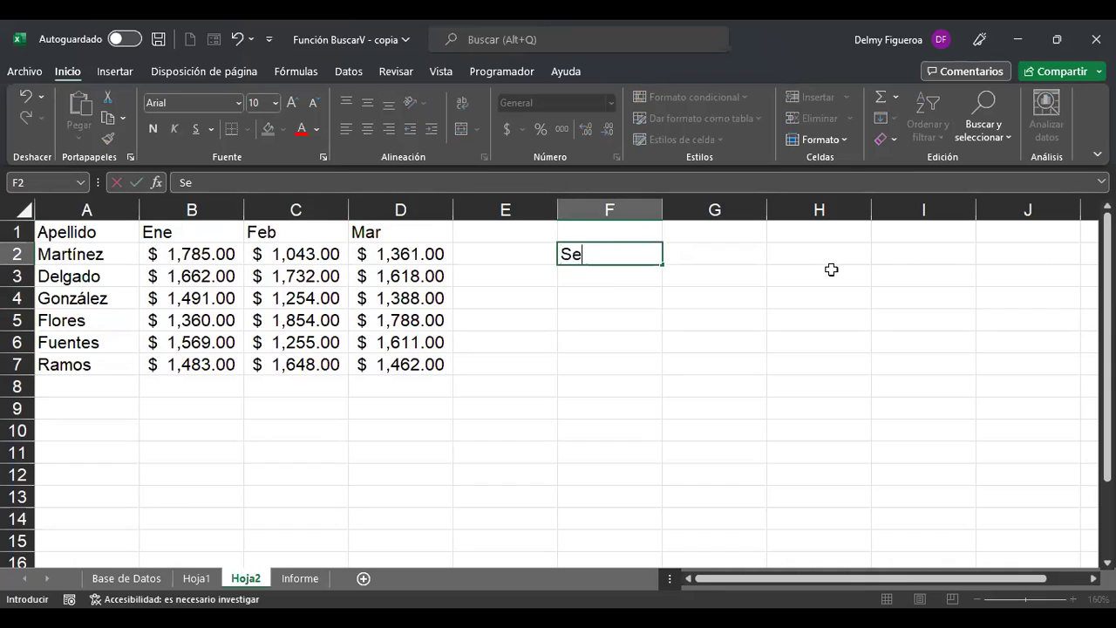
type("lecciones")
key("BackSpace")
type("apell")
type("ido")
key("BackSpace")
type("do")
key("Return")
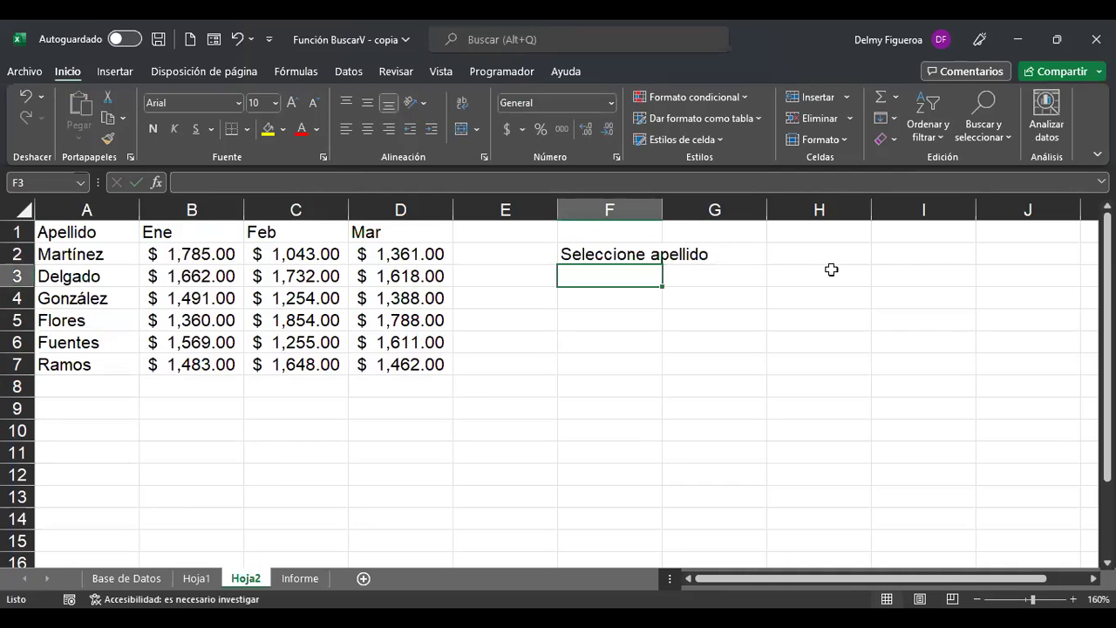
Label F3 'Selecione mes' and autofit column F to its longest label.
type("Sele")
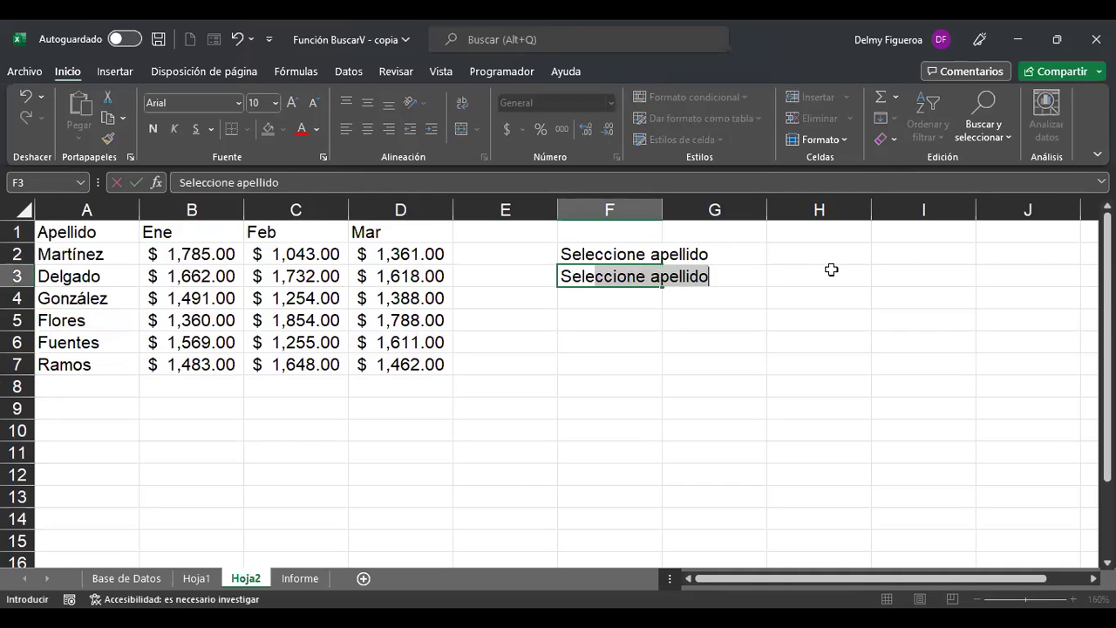
type("cione mes")
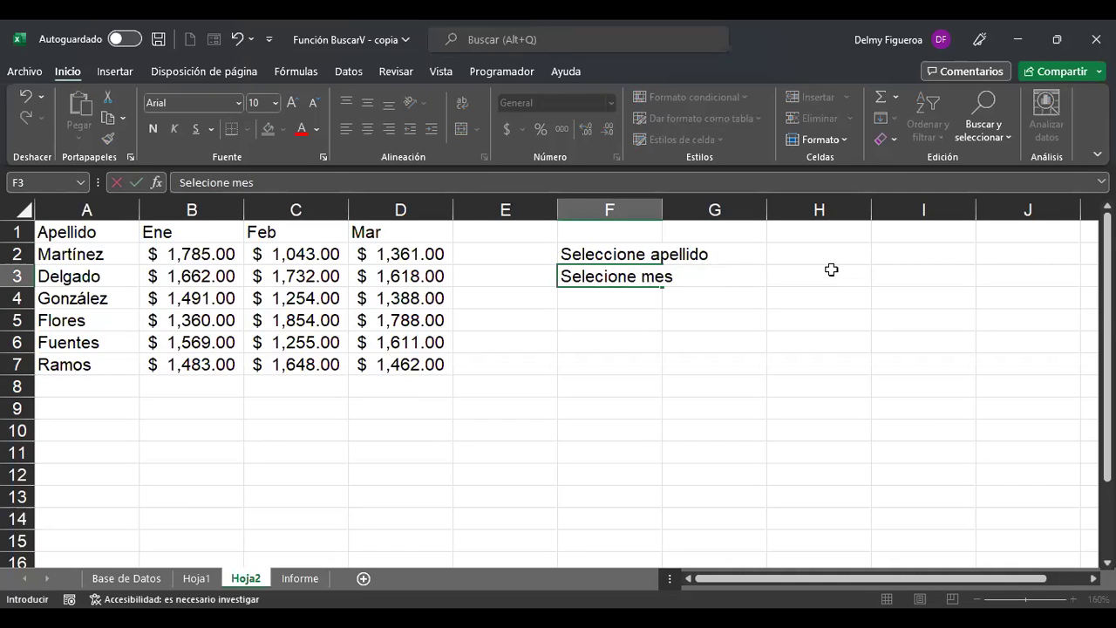
key("Return")
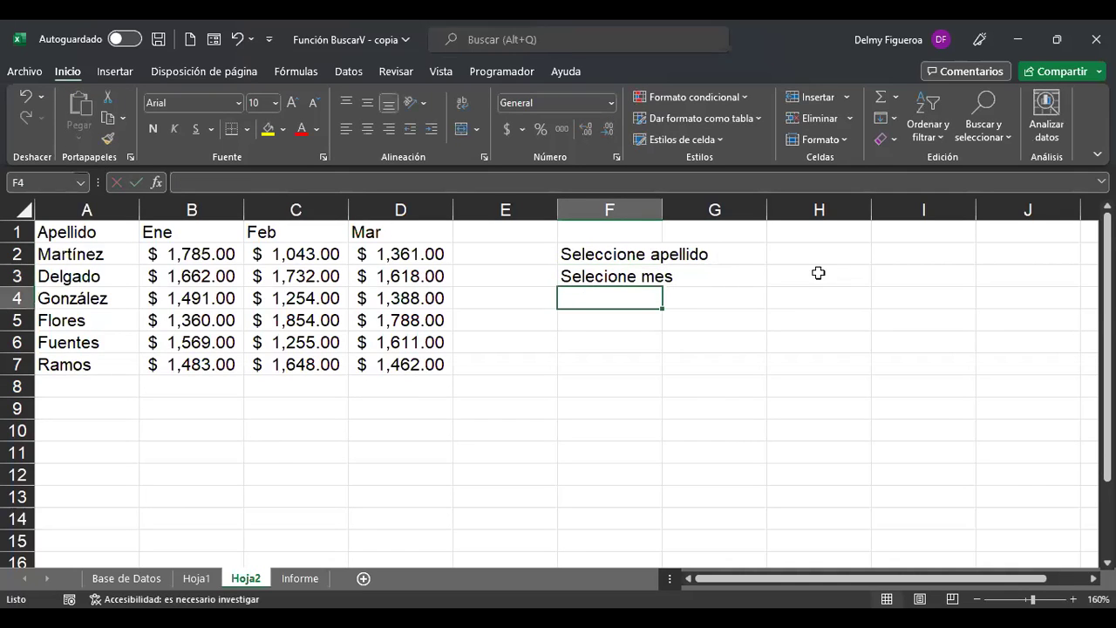
double_click(662, 209)
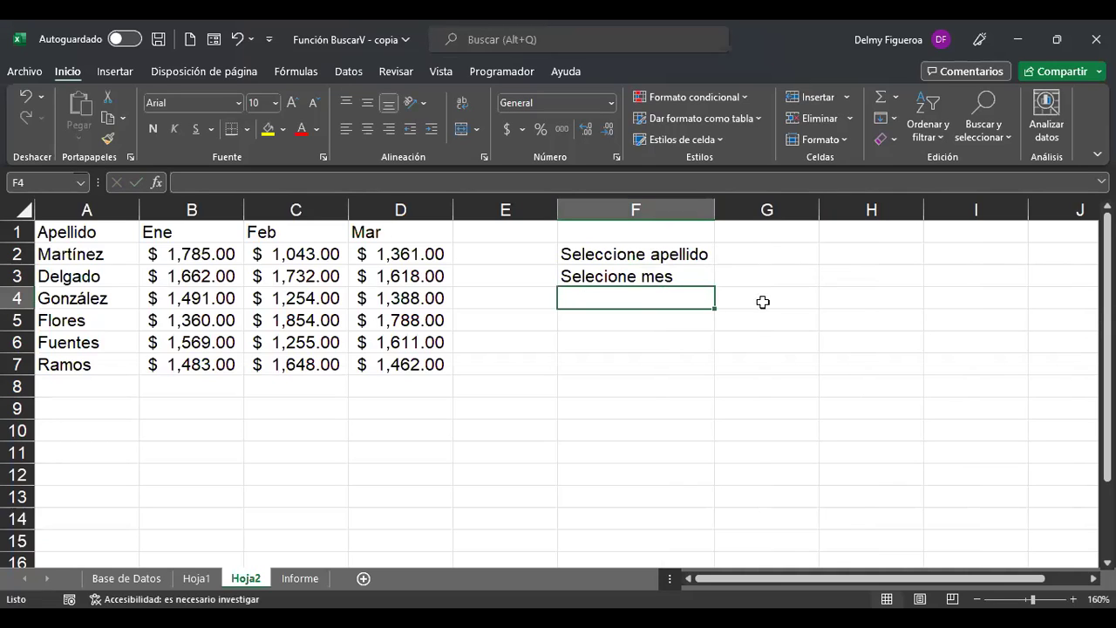
left_click(779, 250)
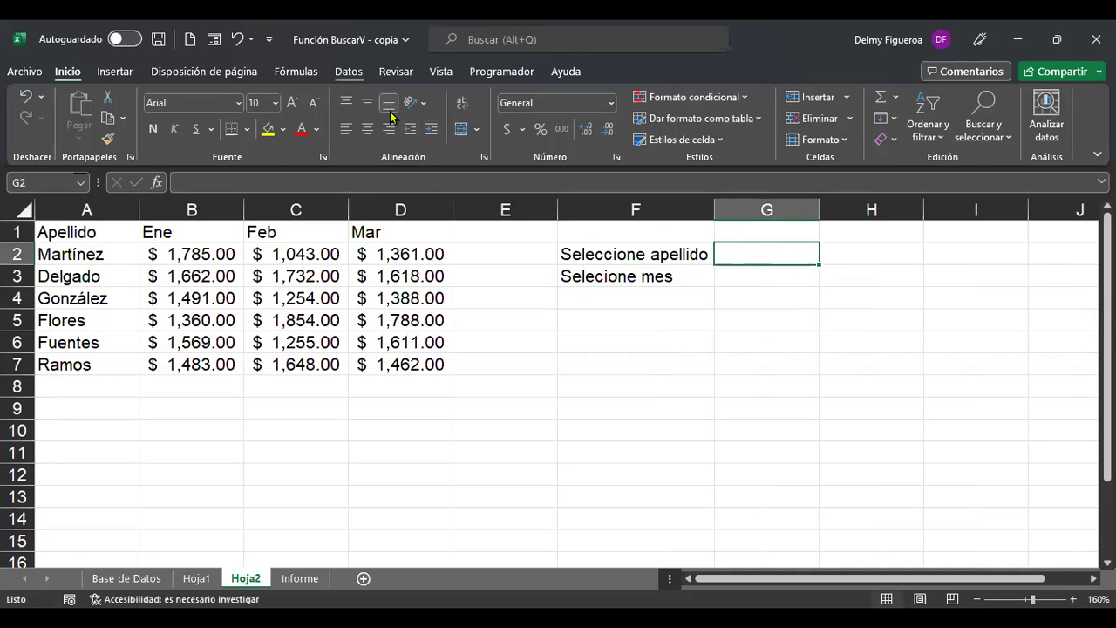
key("alt+d")
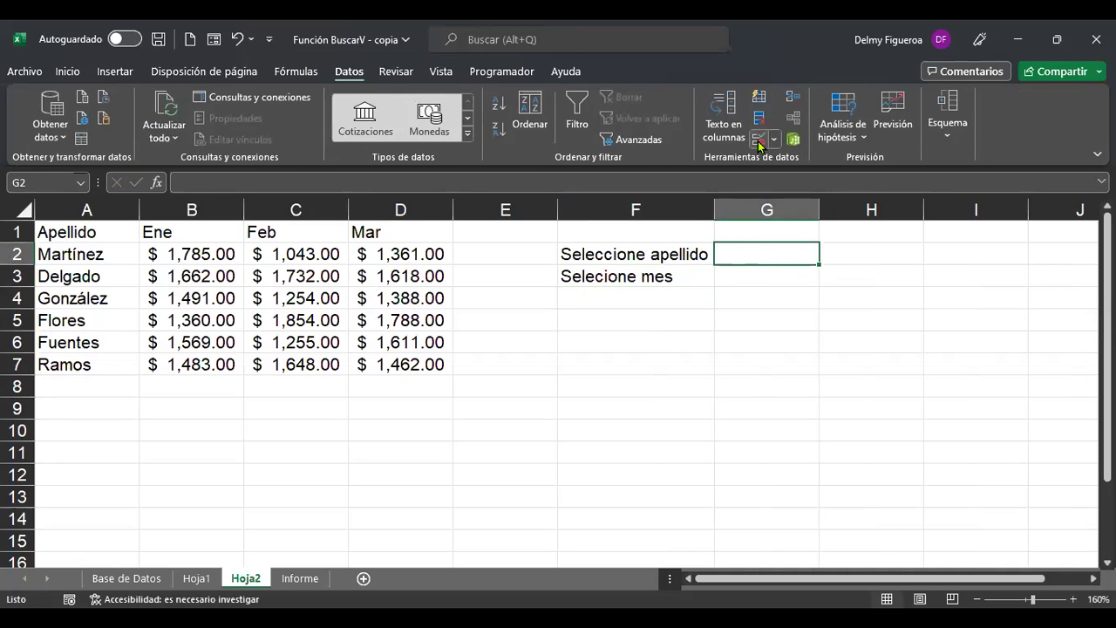
Give G2 a list validation sourced from A2:A7 and choose Delgado.
left_click(759, 144)
left_click(691, 277)
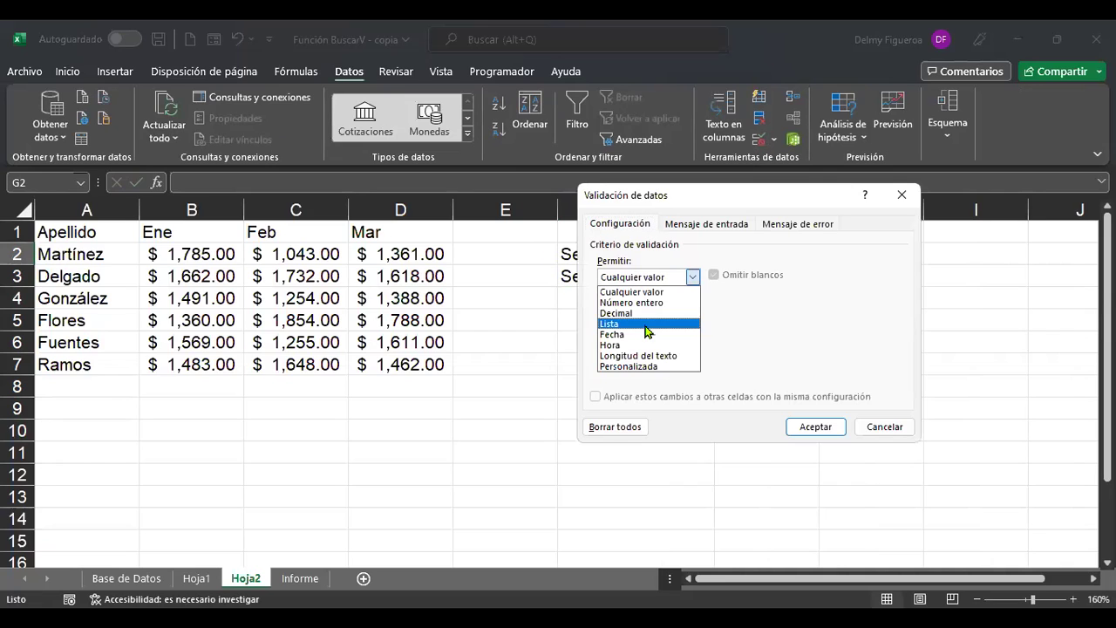
left_click(646, 325)
left_click(653, 343)
left_click(68, 255)
left_click_drag(68, 255, 71, 357)
left_click(811, 428)
left_click(826, 256)
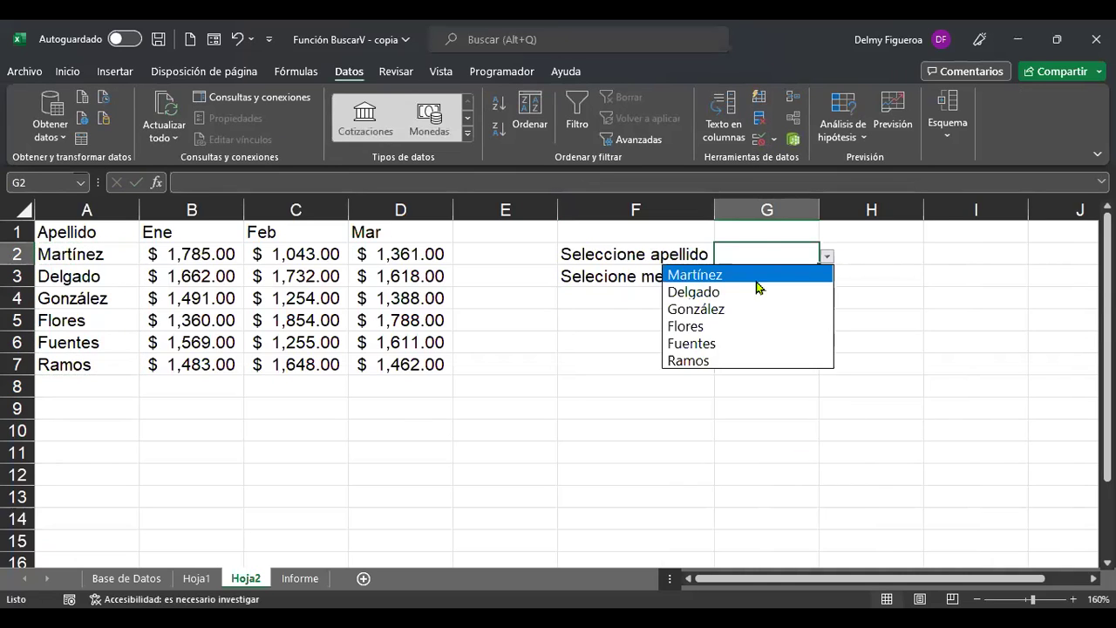
left_click(728, 293)
Give G3 a month list validation and choose Feb.
left_click(762, 274)
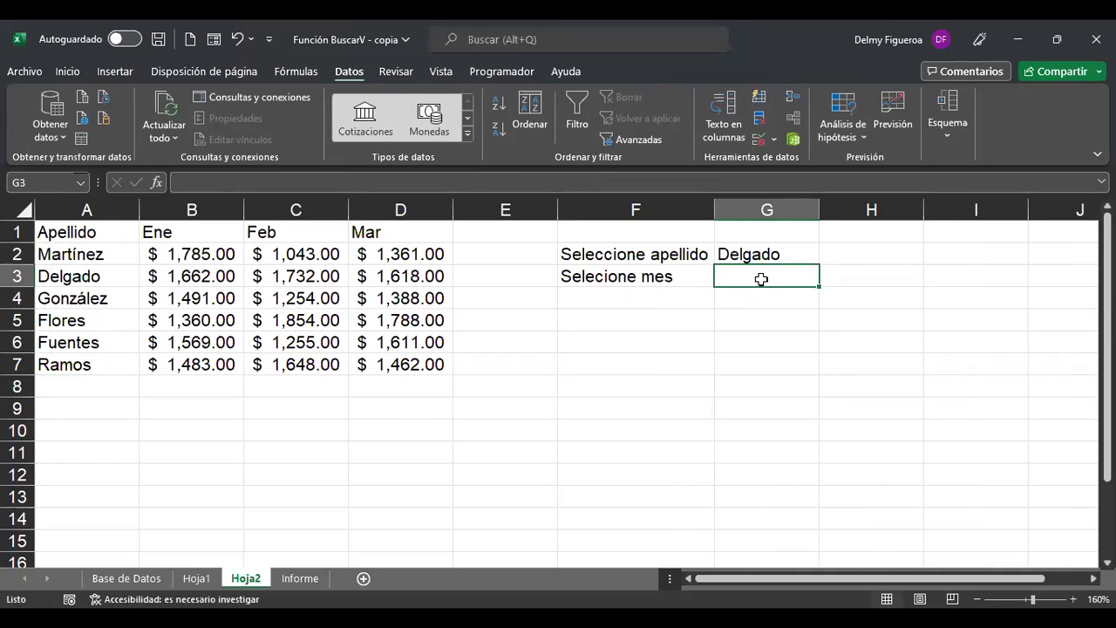
left_click(758, 139)
left_click(662, 277)
left_click(652, 326)
left_click(653, 343)
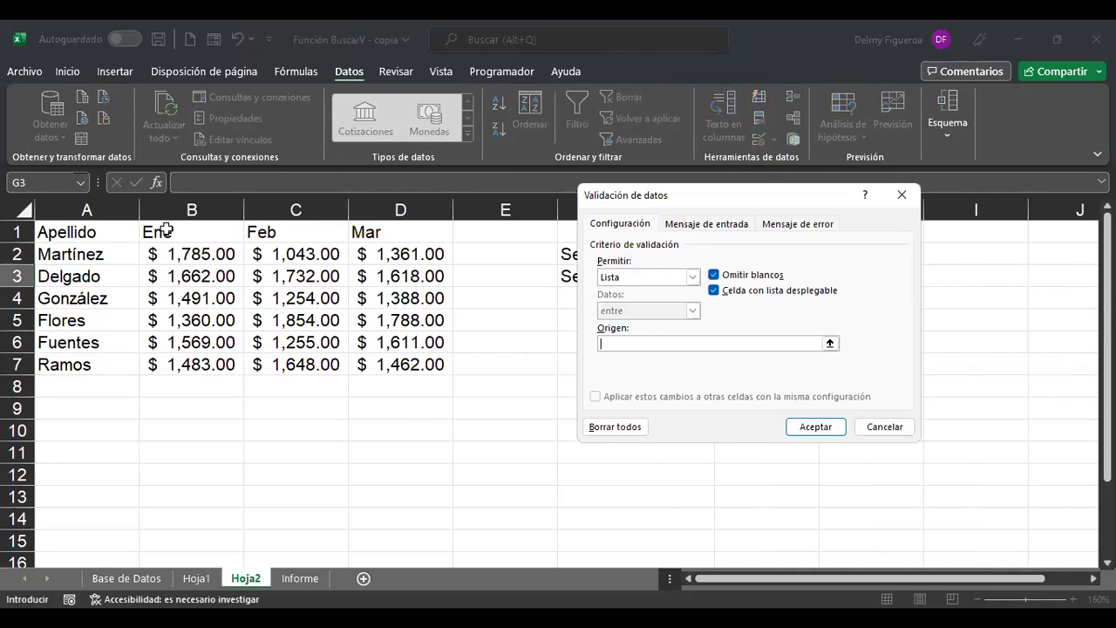
left_click(802, 425)
left_click(826, 278)
left_click(767, 314)
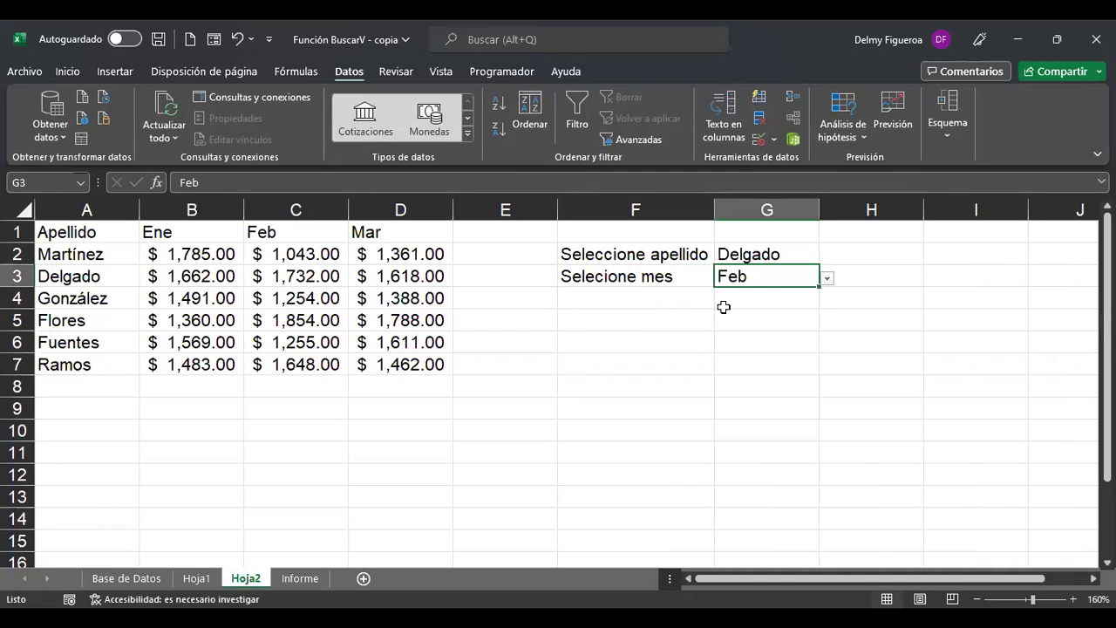
Type the label Venta in F4 and move to G4.
left_click(662, 300)
type("Venta")
key("Return")
key("Up")
key("Right")
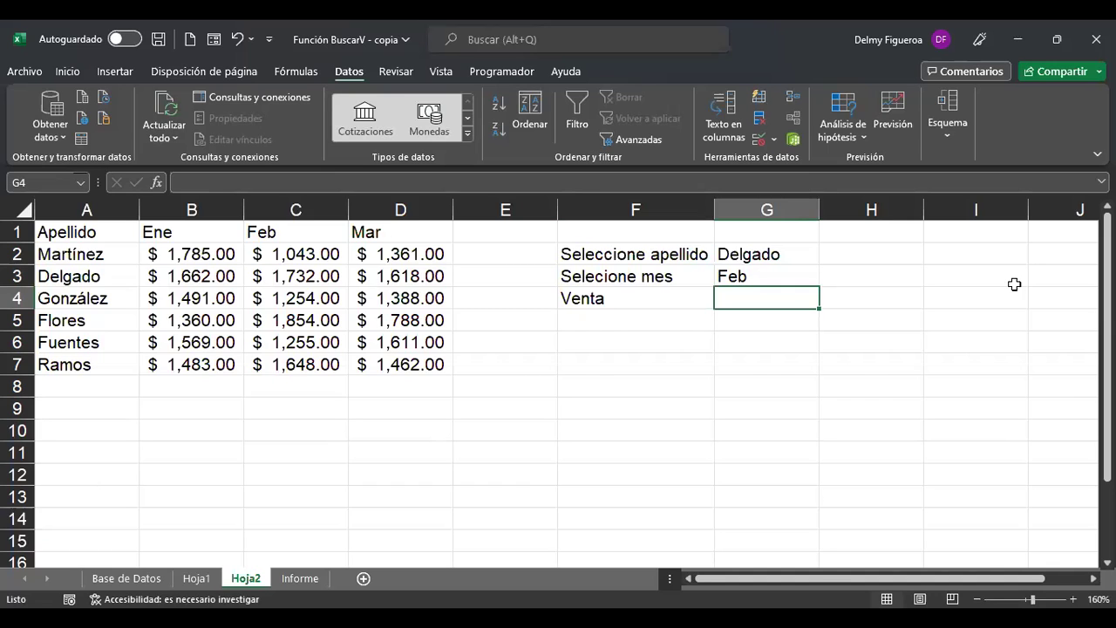
Start =+BUSCARV in G4 with G2 as lookup value and A2:D7 as table.
type("+")
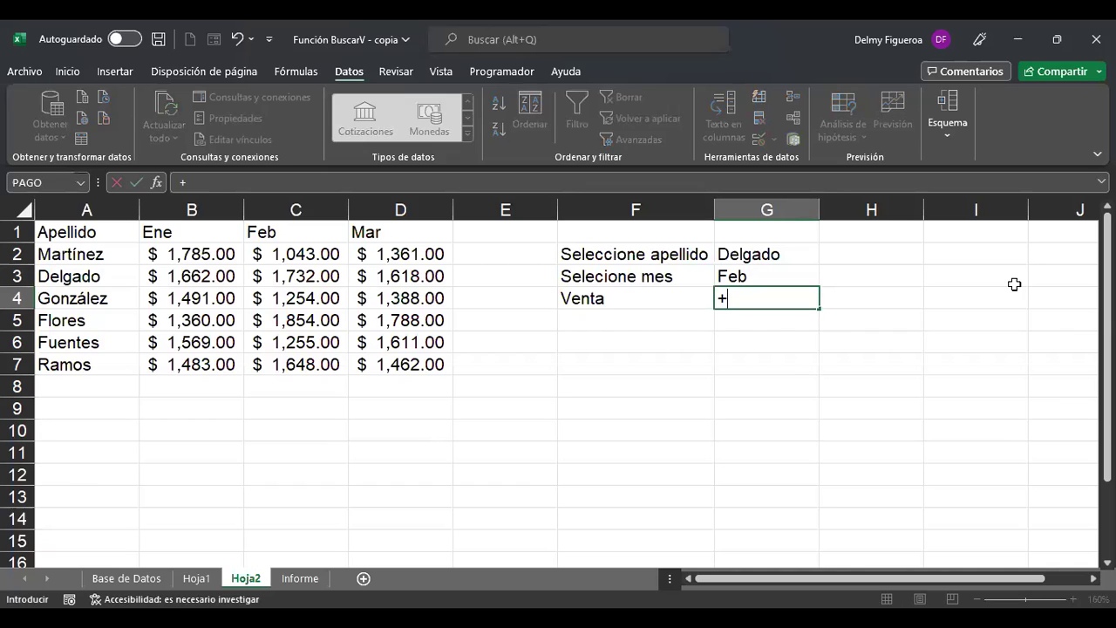
type("bus")
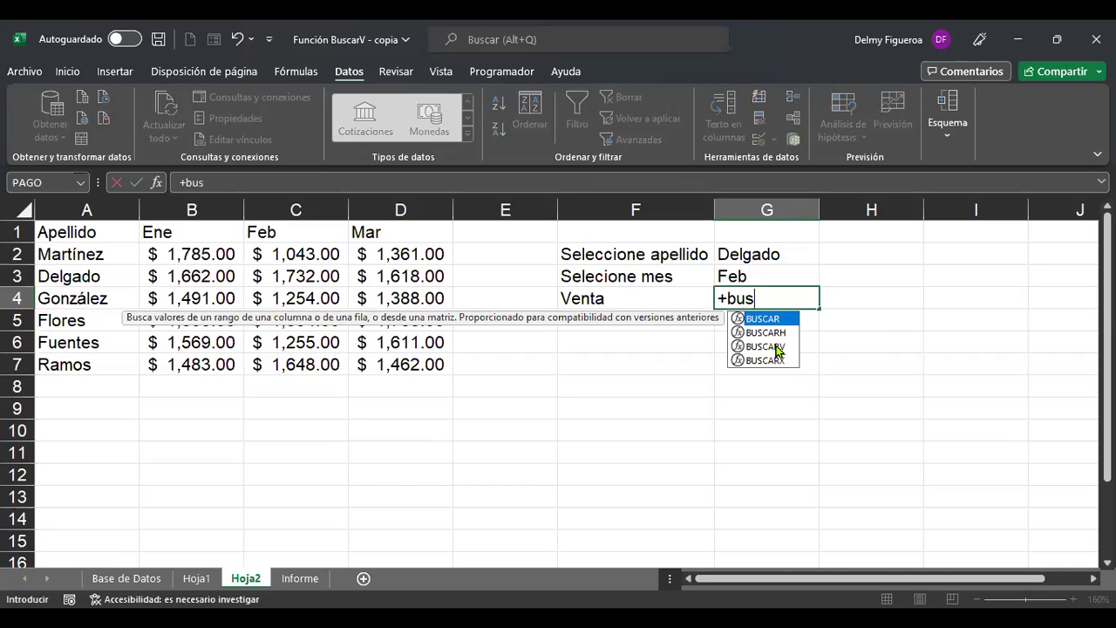
key("Down")
key("Down")
key("Tab")
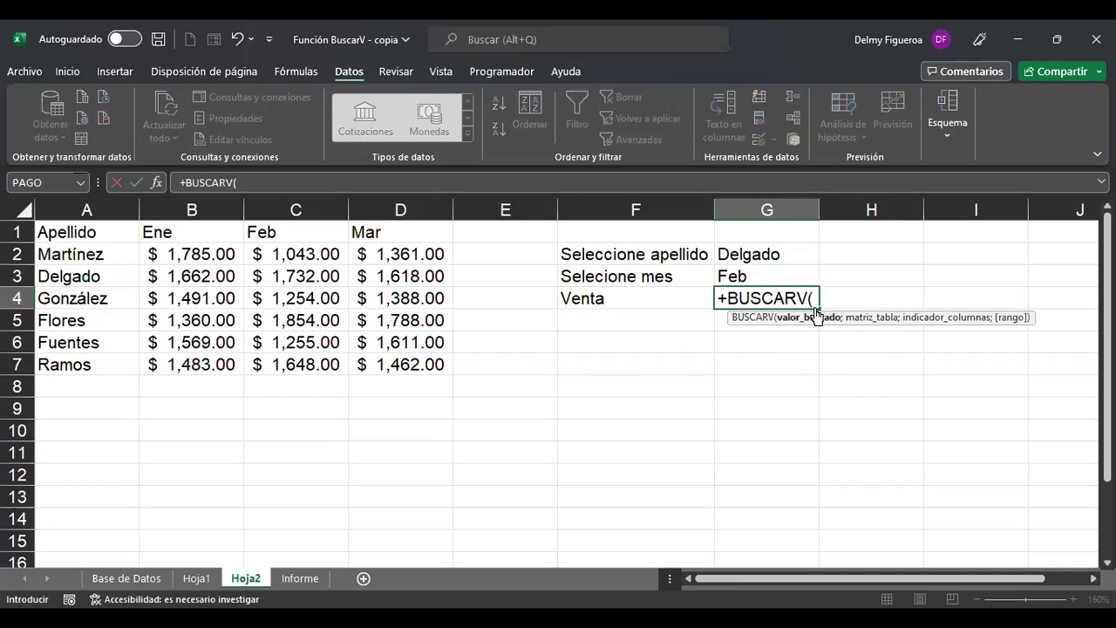
left_click(786, 252)
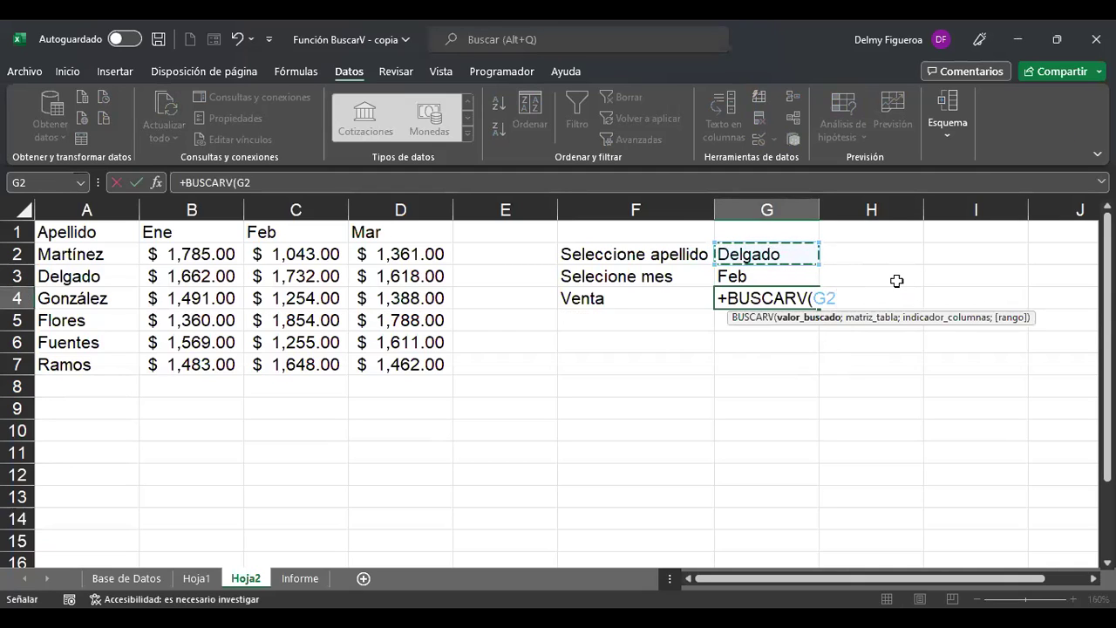
type(";")
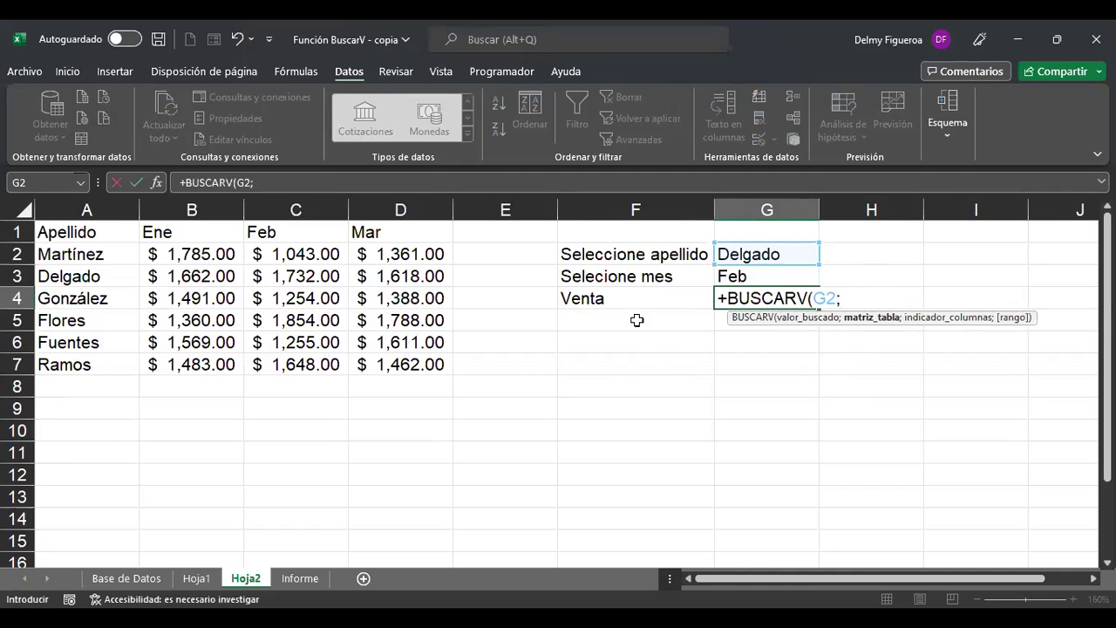
left_click(85, 253)
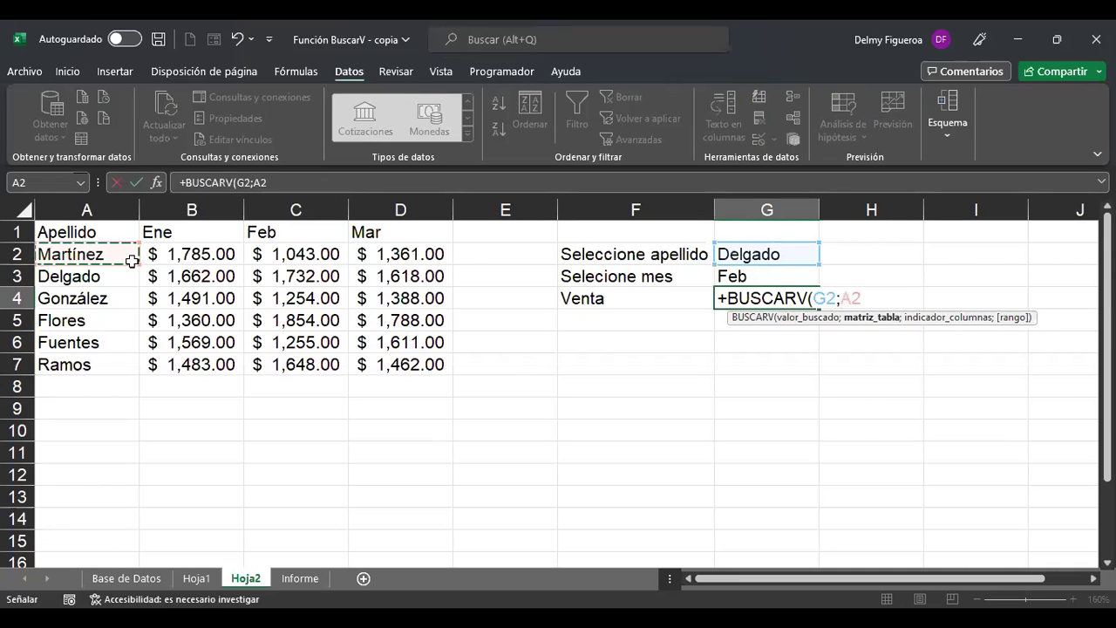
left_click(377, 353, "shift")
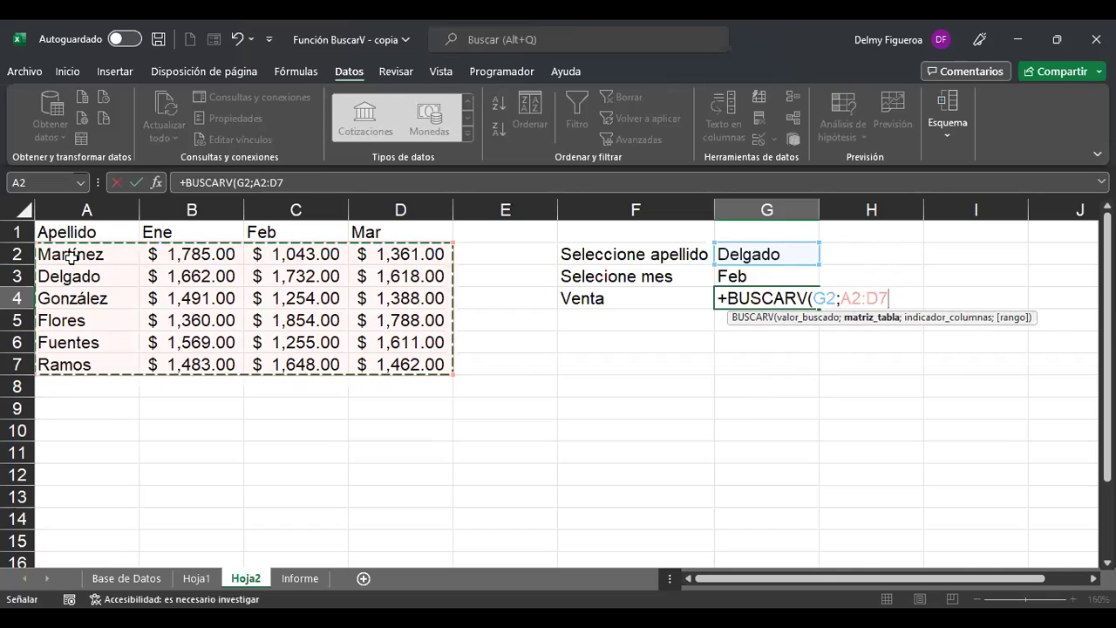
type(";")
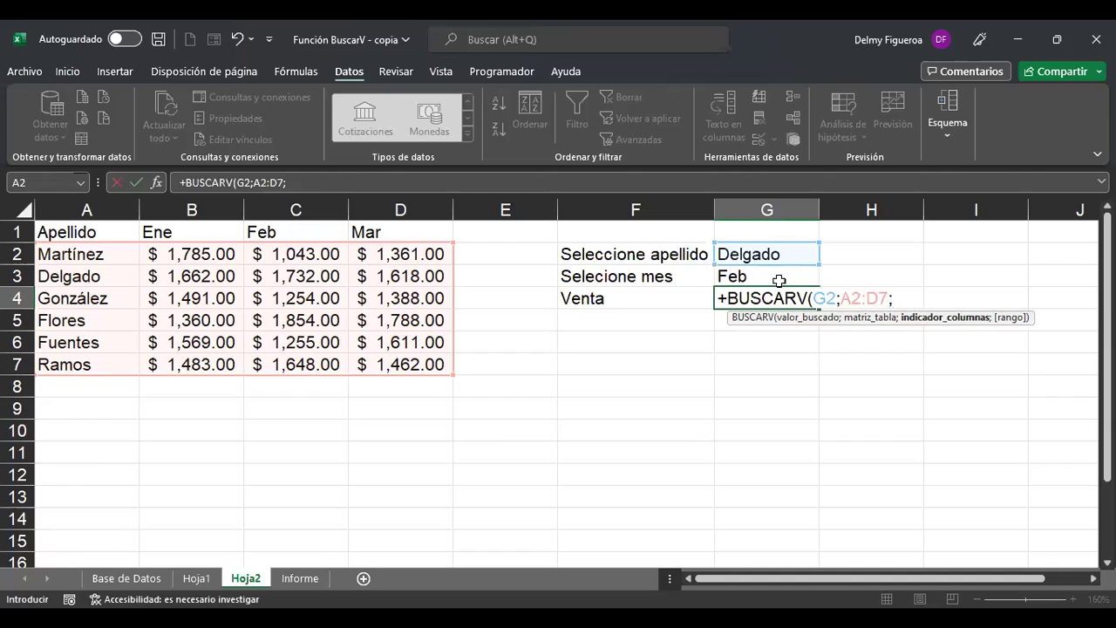
Add COINCIDIR(G3;B1:D1; as the column index argument.
type("coin")
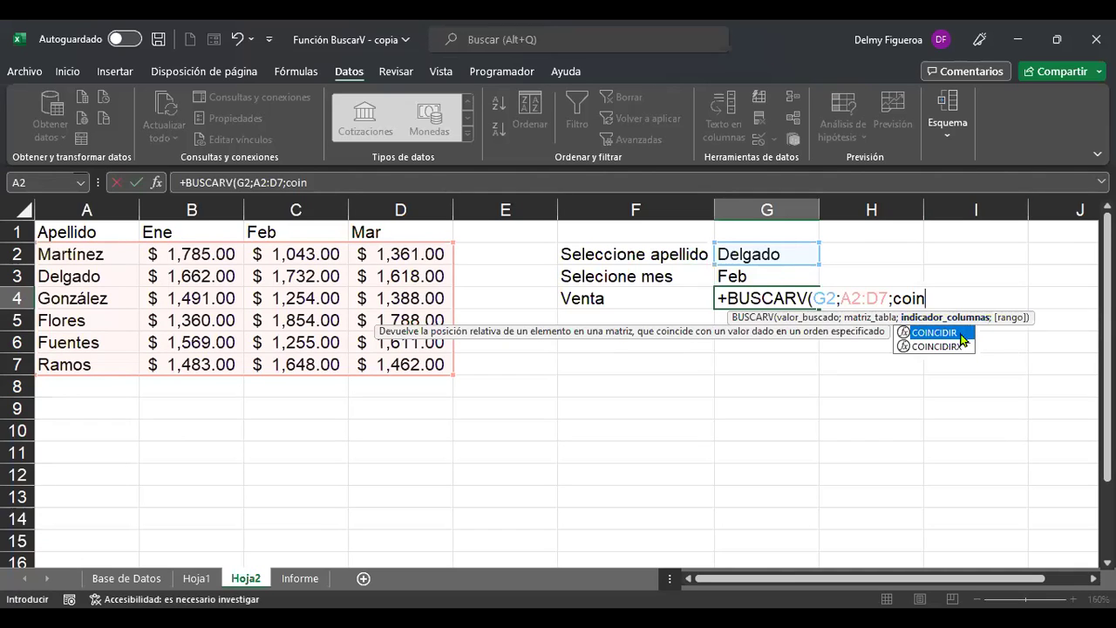
key("Tab")
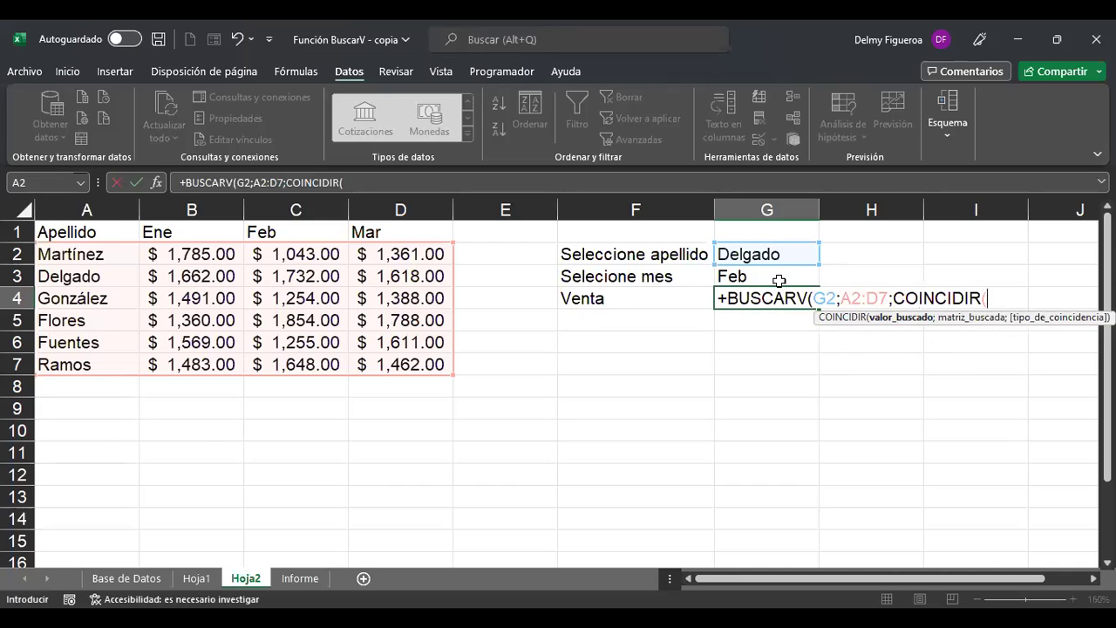
left_click(771, 276)
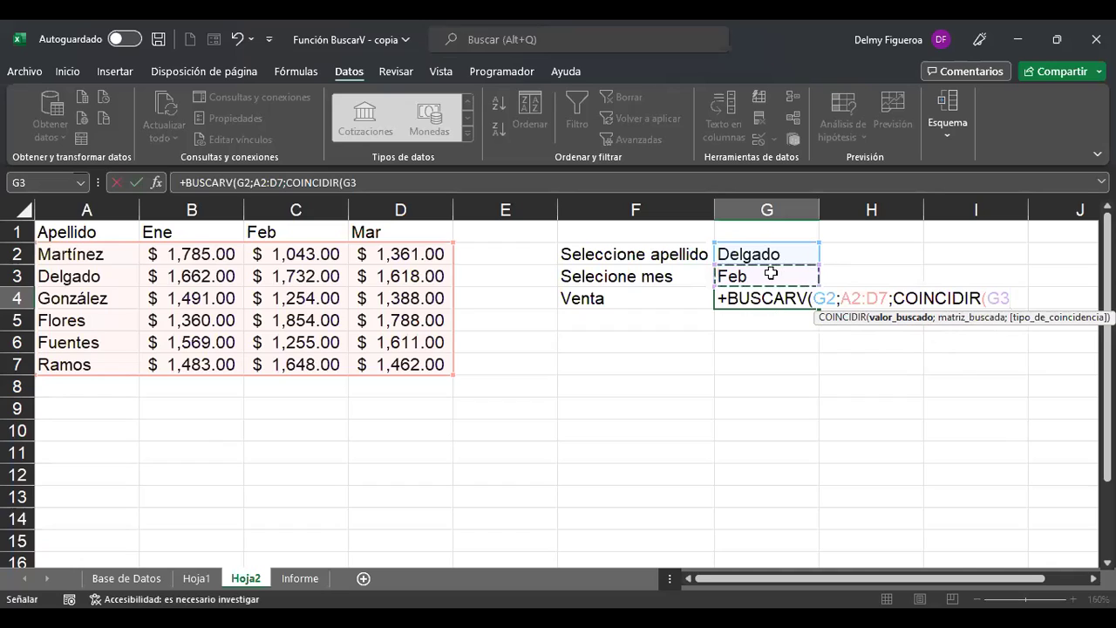
type(";")
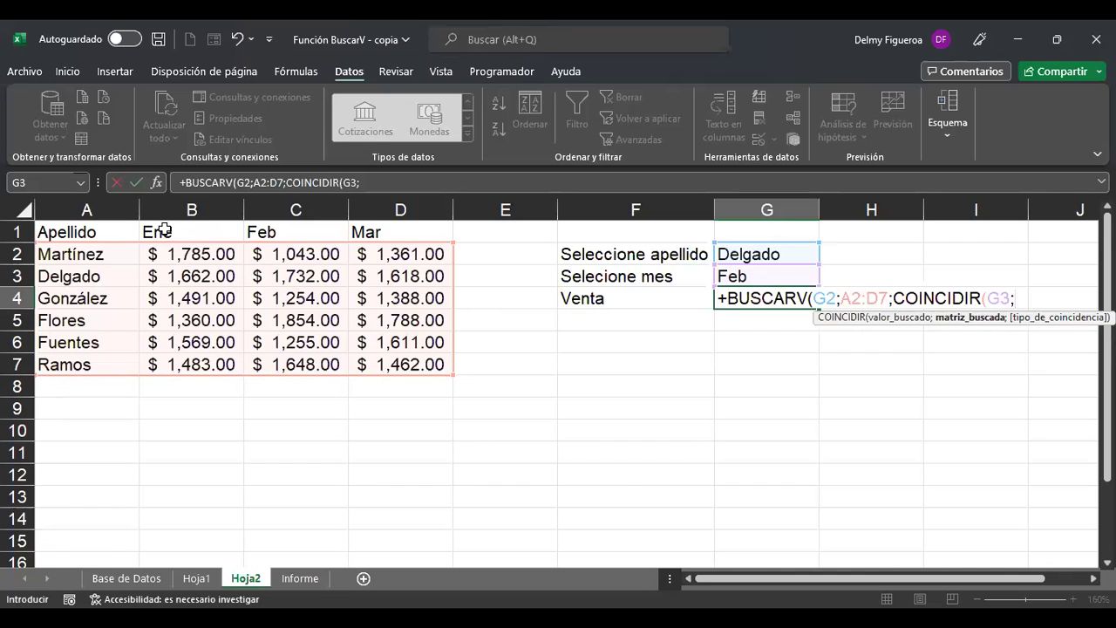
left_click(163, 228)
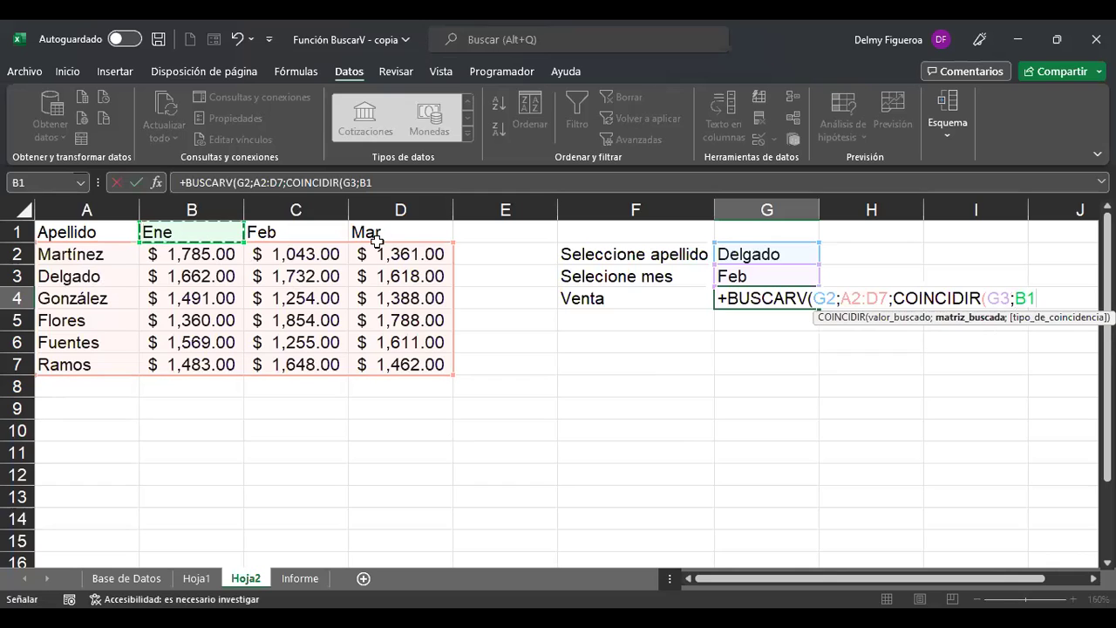
left_click_drag(377, 239, 219, 225)
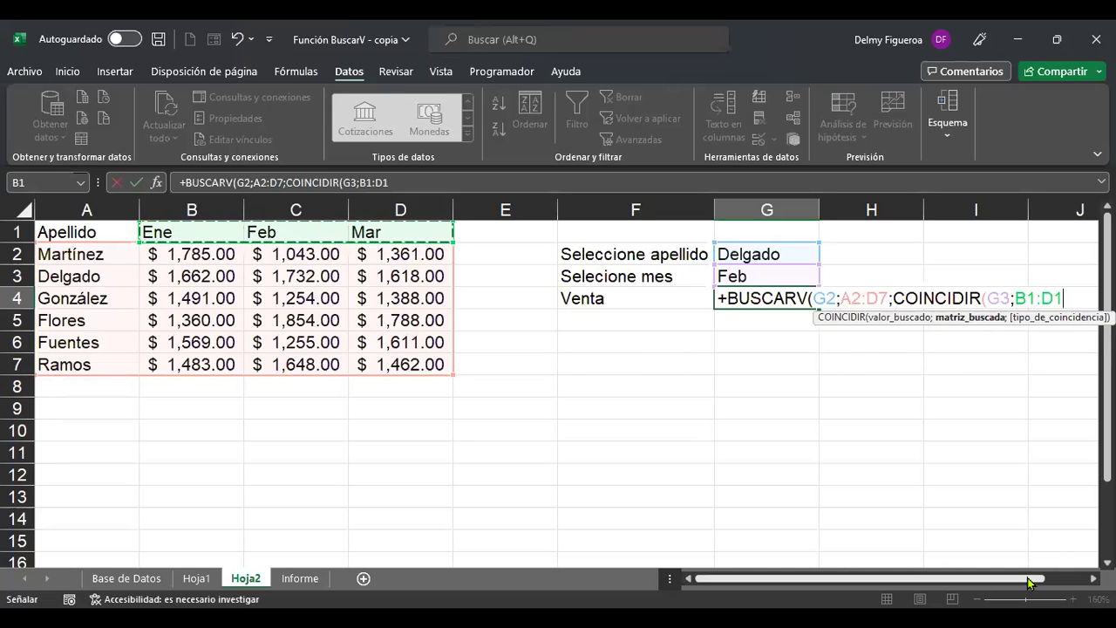
left_click_drag(1029, 583, 1061, 582)
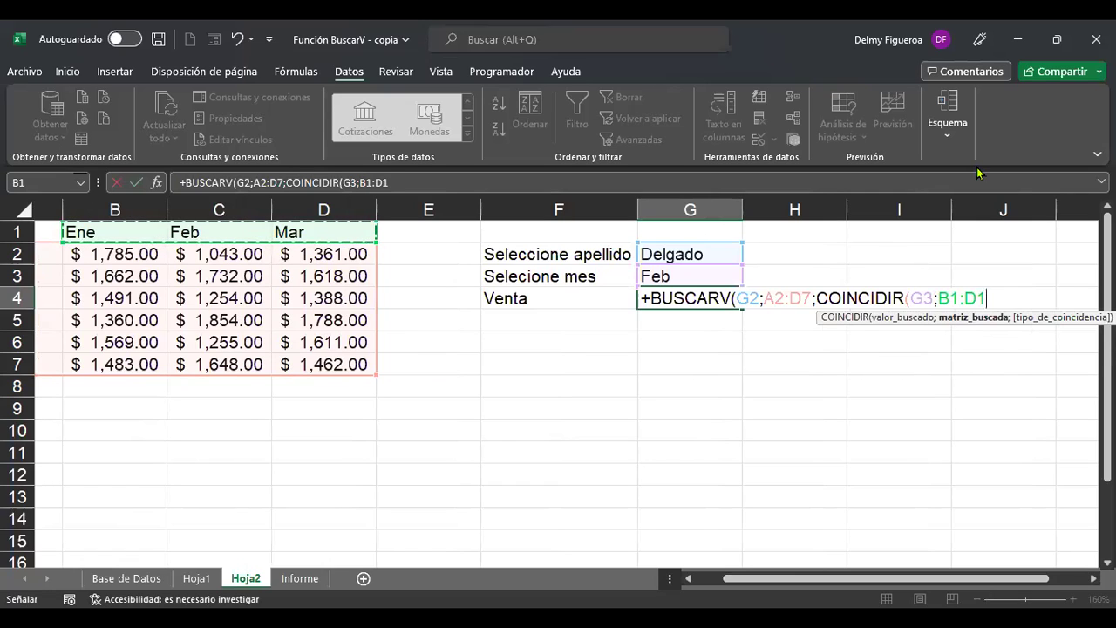
type(";")
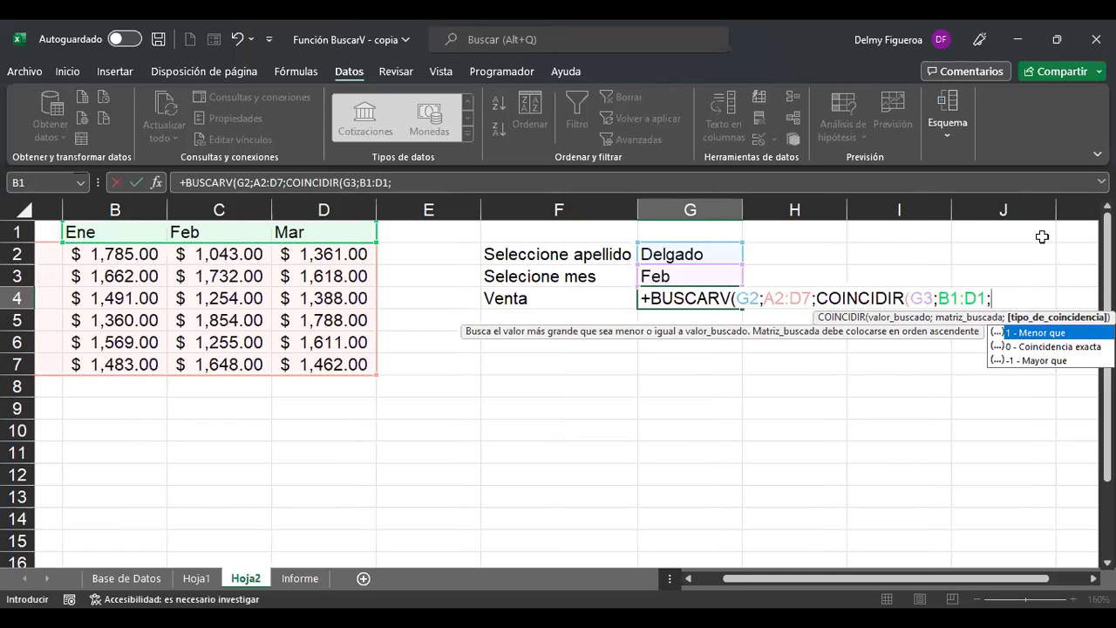
Finish with exact match 0 and FALSO, closing the formula so G4 returns 1662.
double_click(1065, 347)
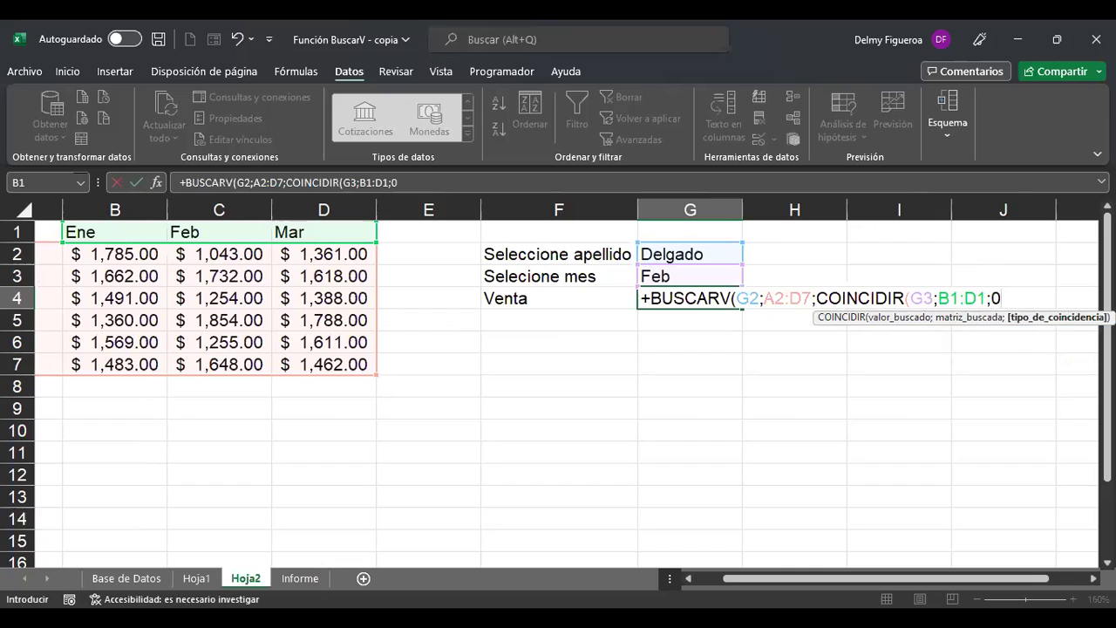
type(")")
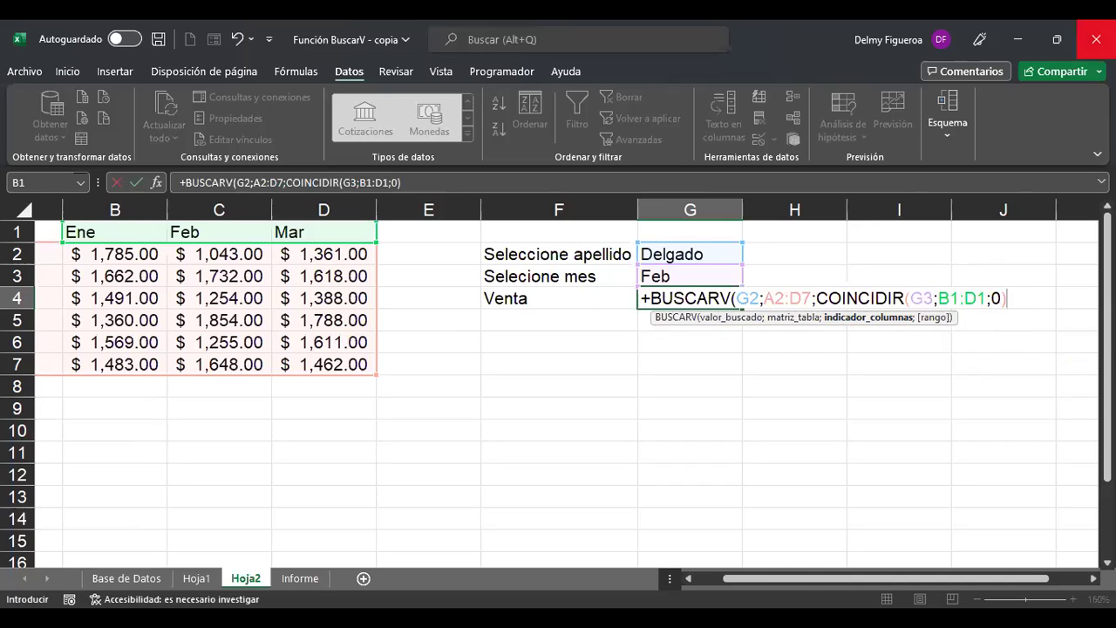
type(";")
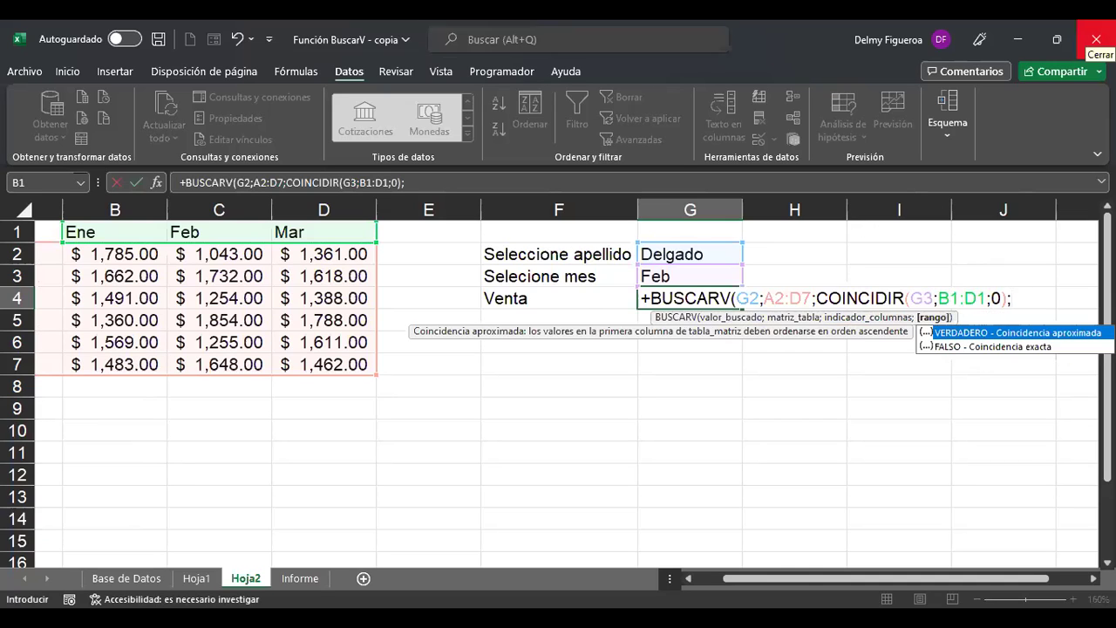
double_click(1019, 347)
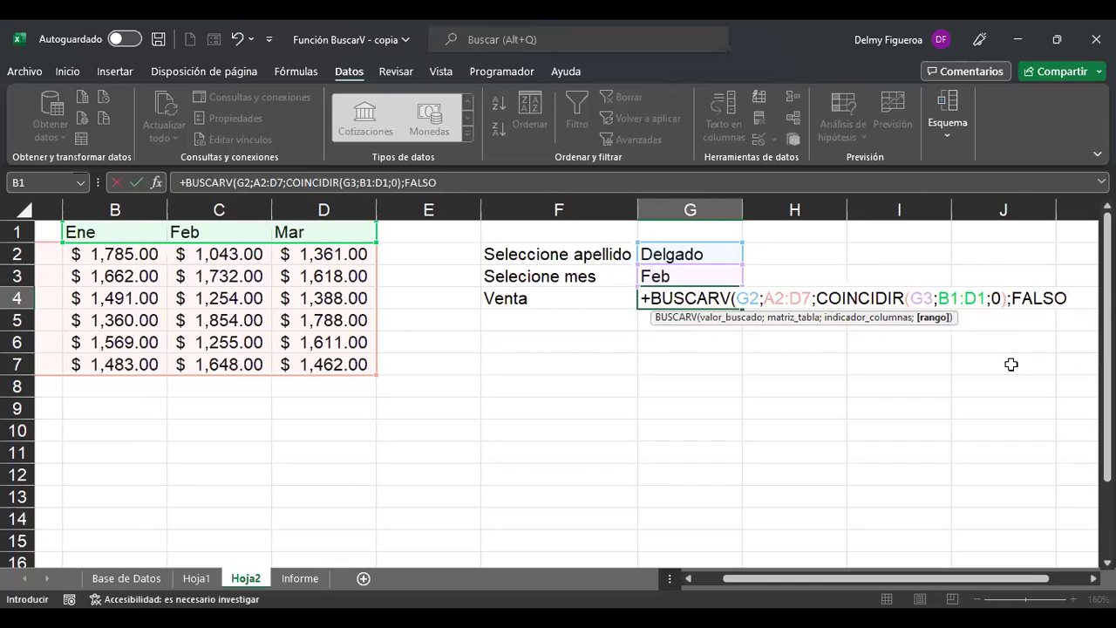
type(")")
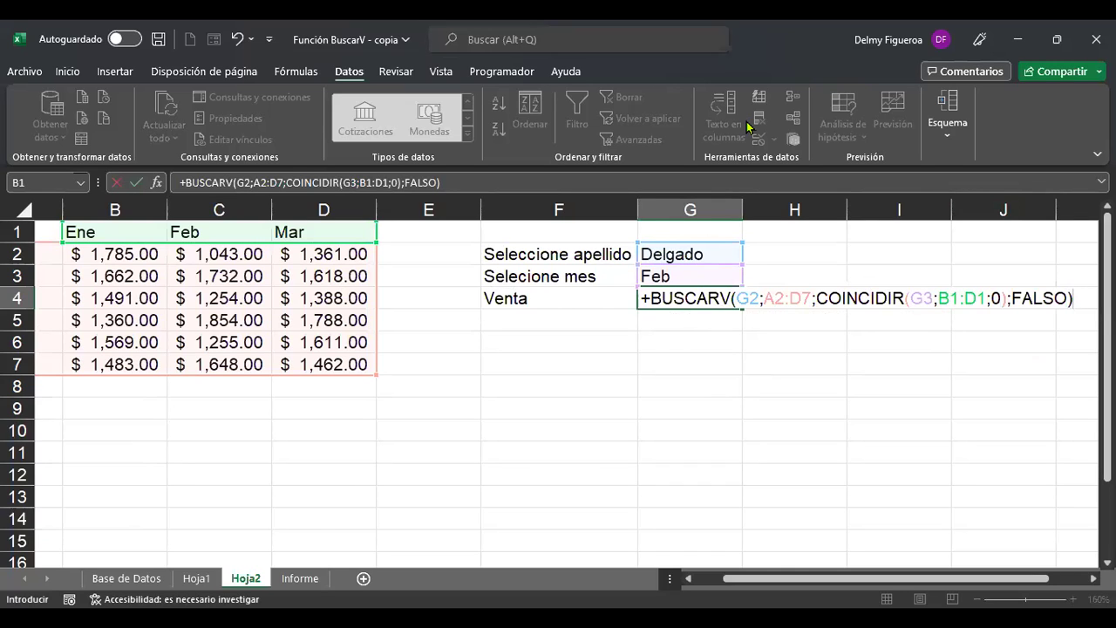
key("Return")
key("Up")
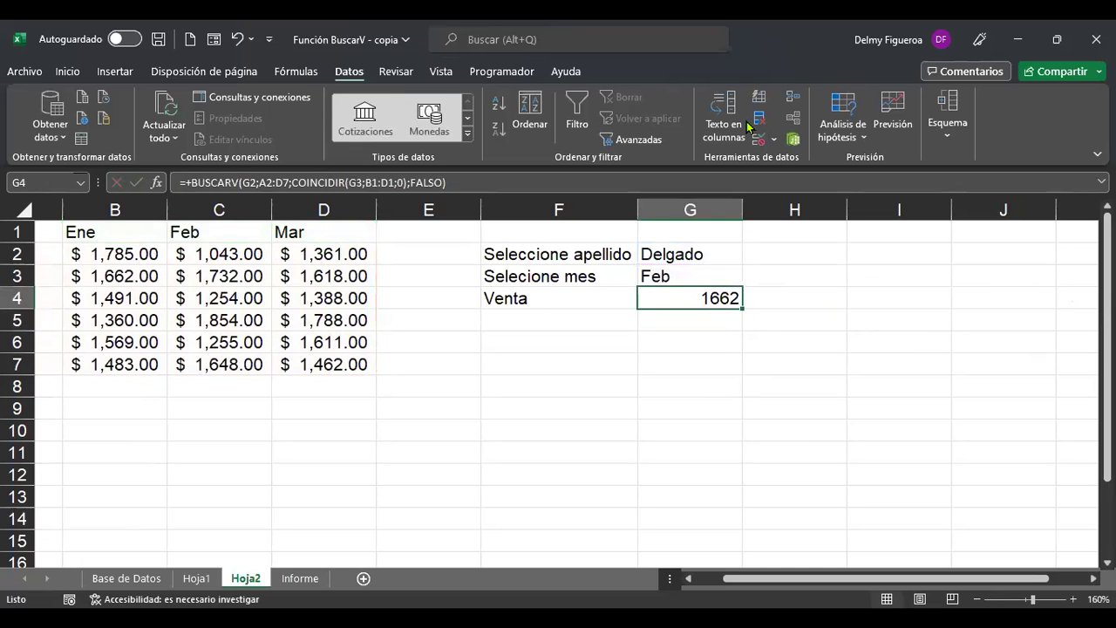
Edit G4 so the COINCIDIR range reads A1:D1, returning 1732.
key("Left")
key("Home")
key("Right")
key("Right")
key("Right")
key("Right")
key("Right")
key("Right")
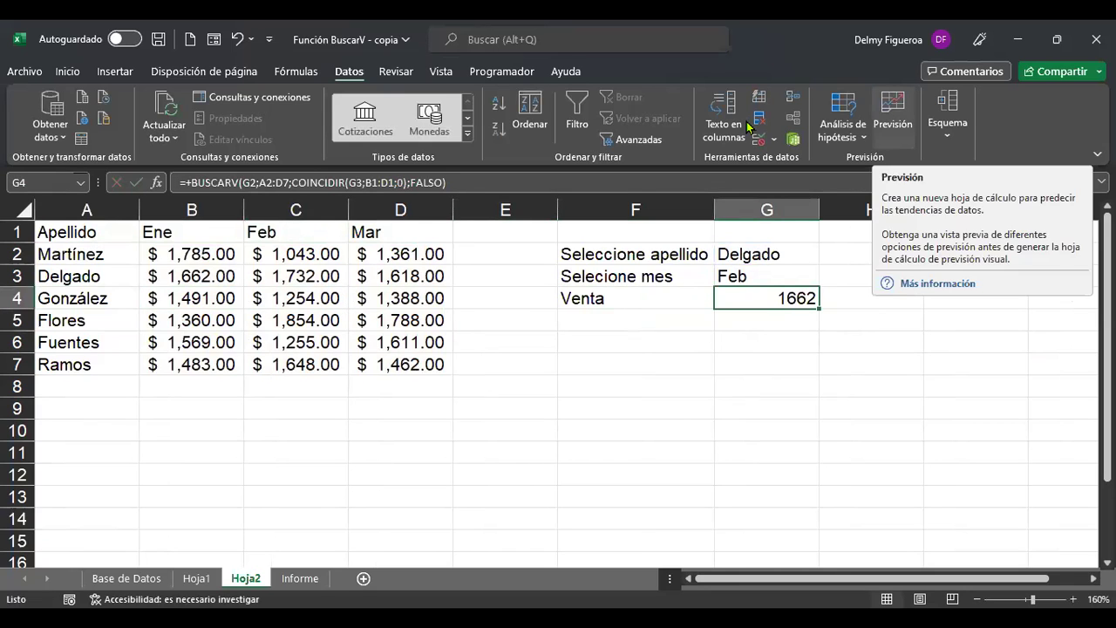
key("F2")
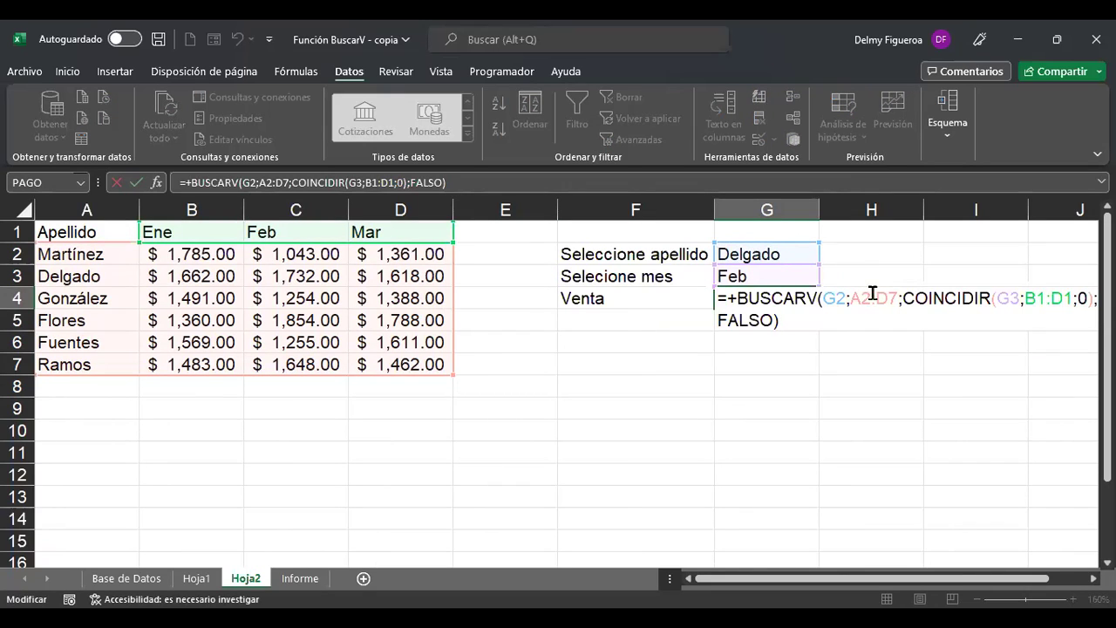
left_click(1035, 298)
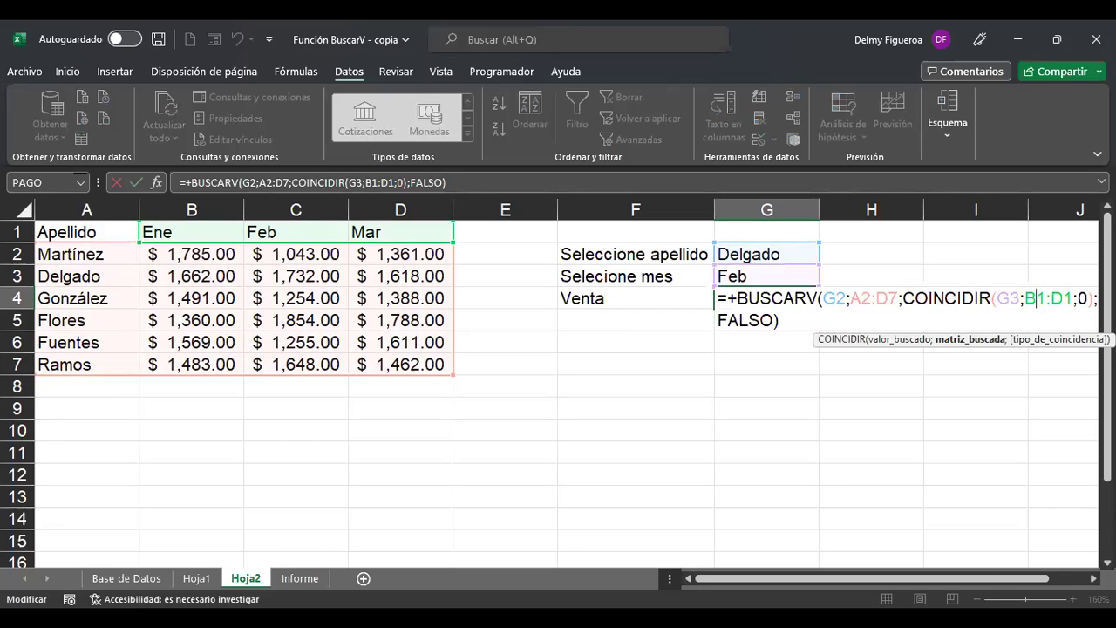
key("BackSpace")
type("a")
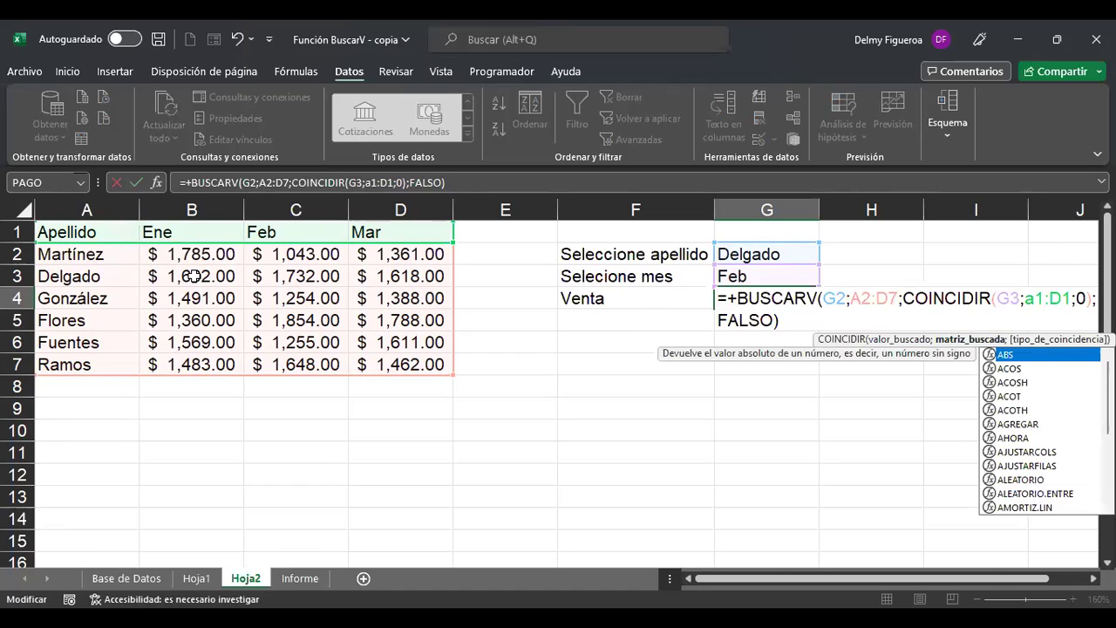
key("ctrl+Return")
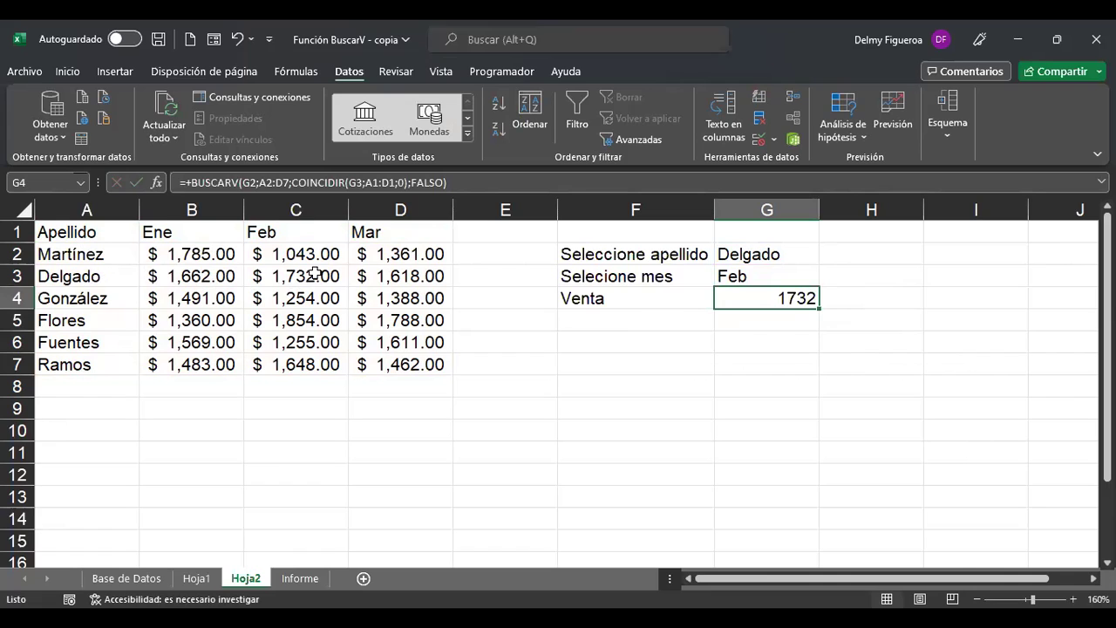
Choose Fuentes in G2 and check the result against the Feb column and Fuentes row.
left_click(783, 251)
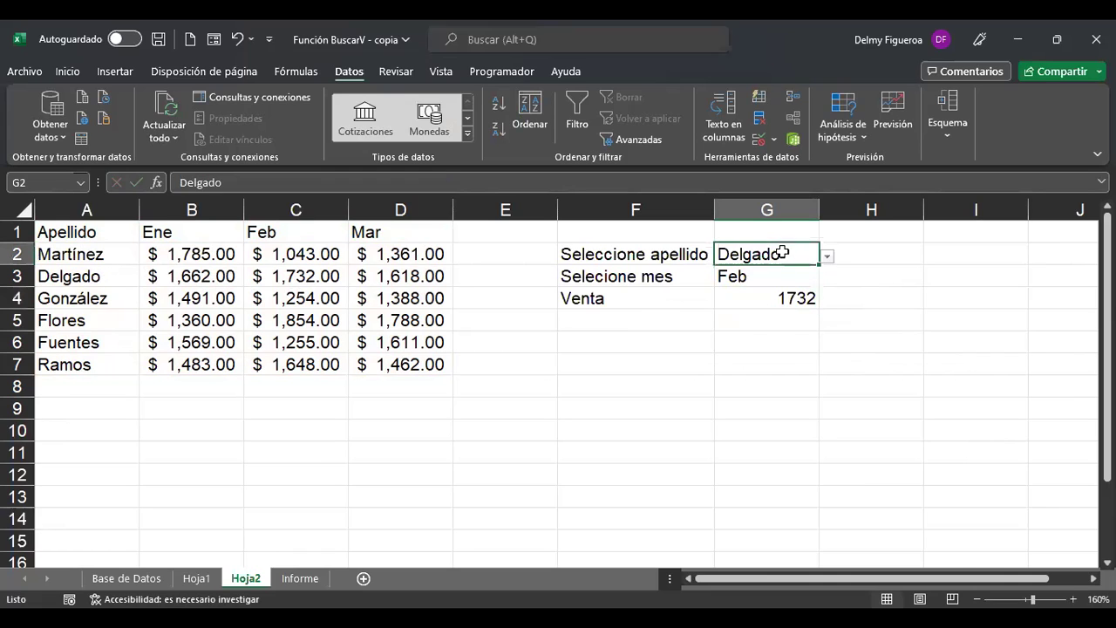
left_click(827, 258)
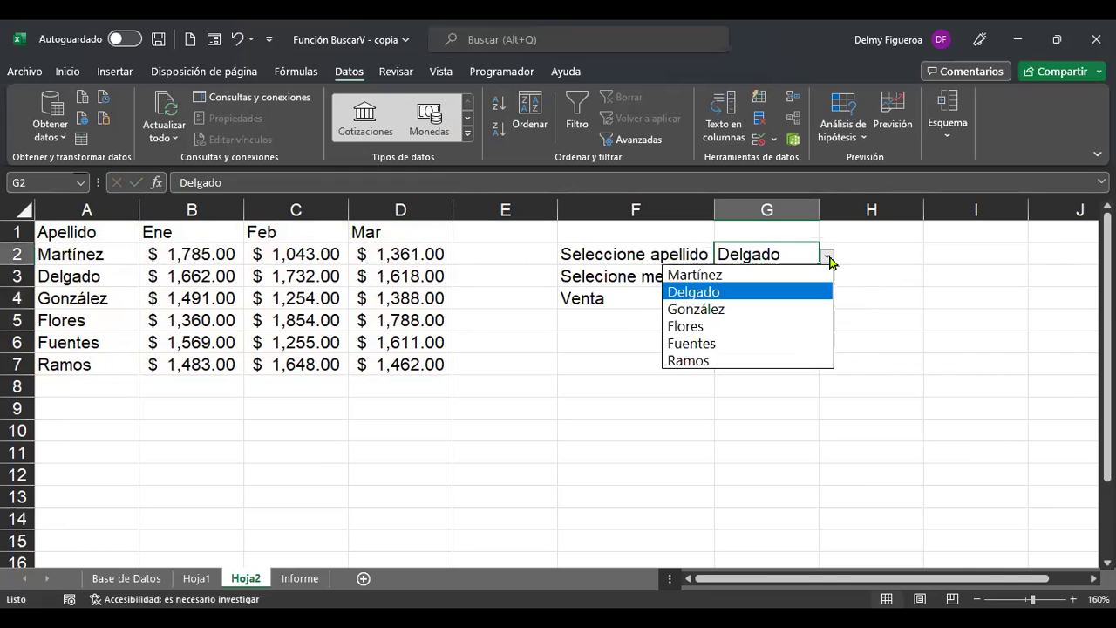
left_click(736, 345)
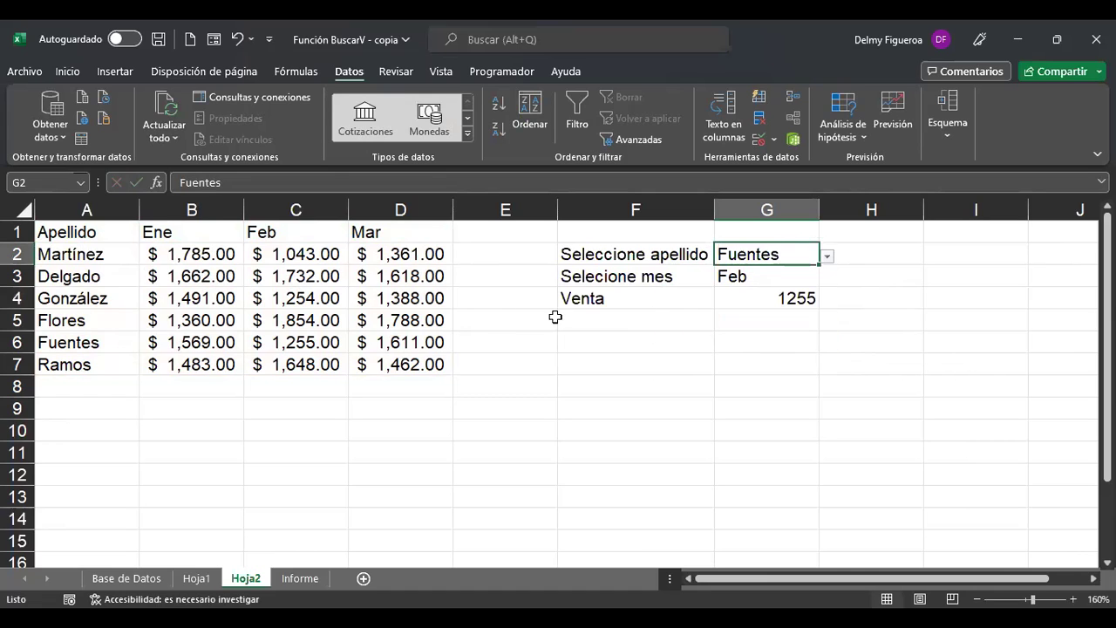
left_click(297, 210)
left_click(18, 340, "ctrl")
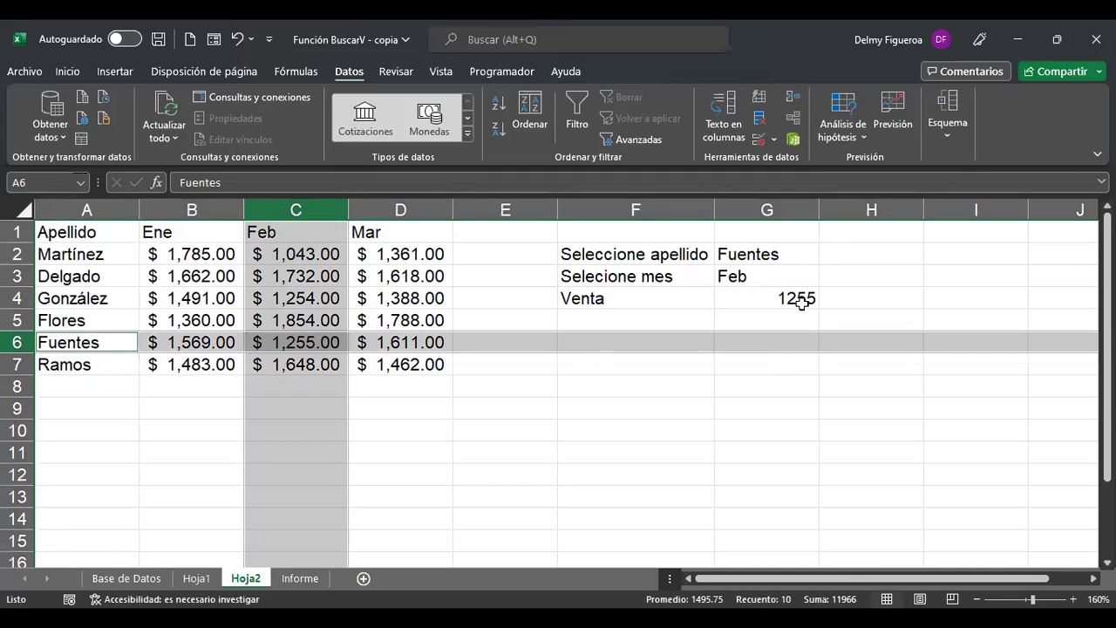
Choose González and Mar, verifying Venta's 1388 against the table.
left_click(794, 252)
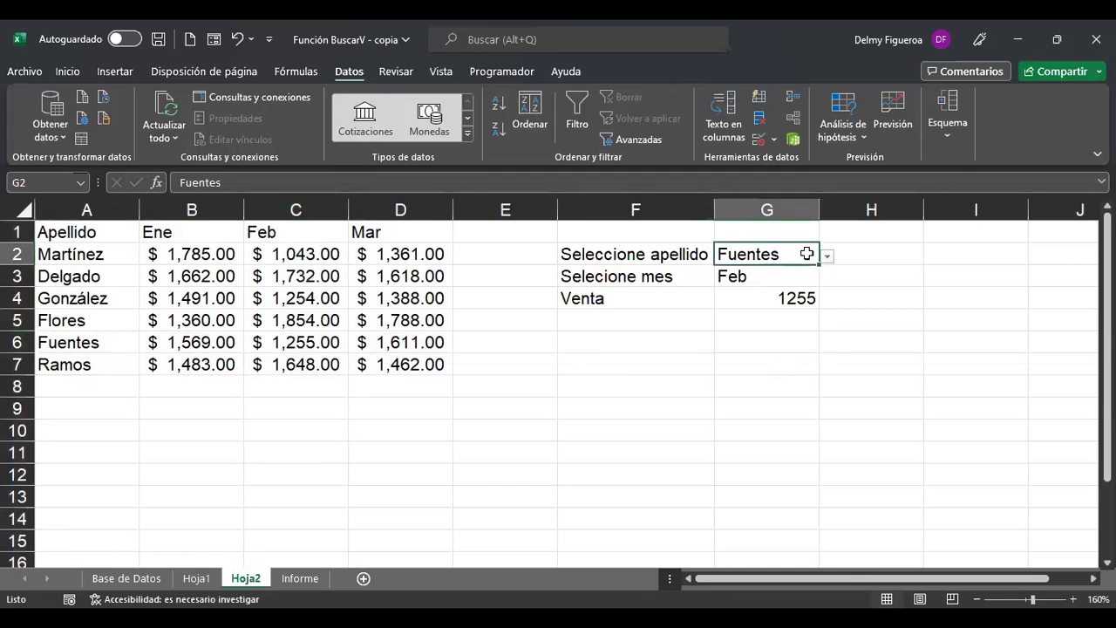
left_click(827, 257)
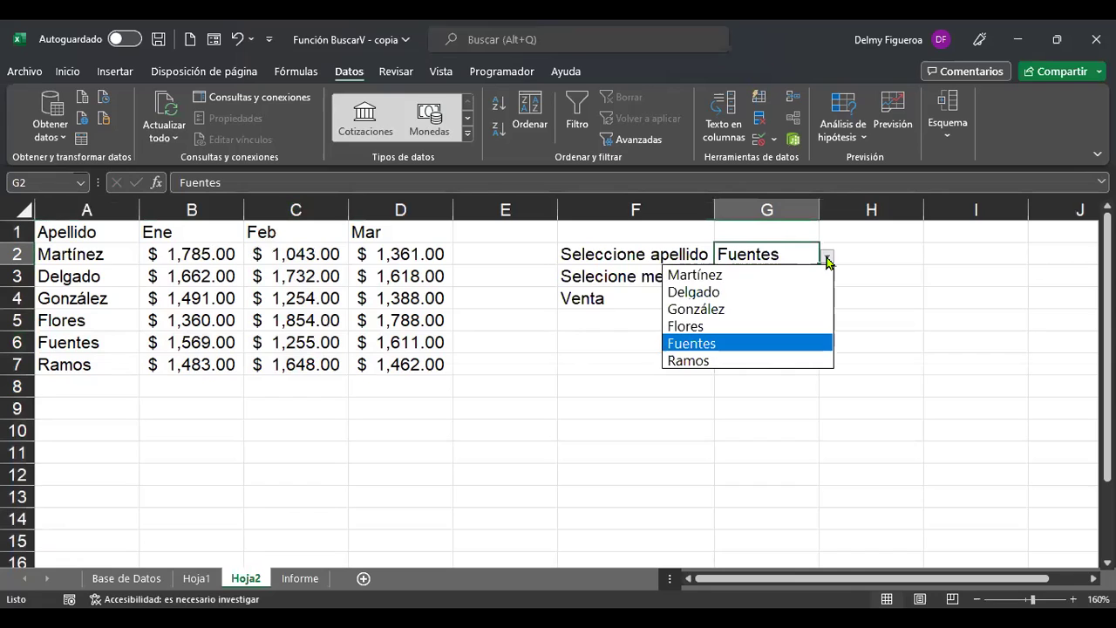
left_click(738, 309)
left_click(740, 277)
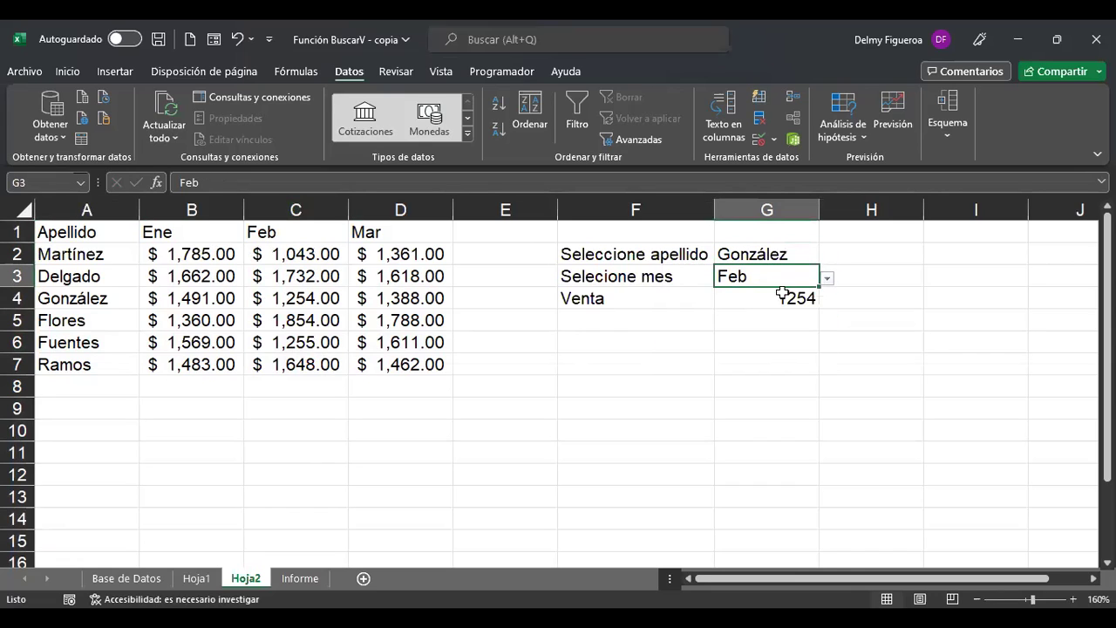
left_click(827, 278)
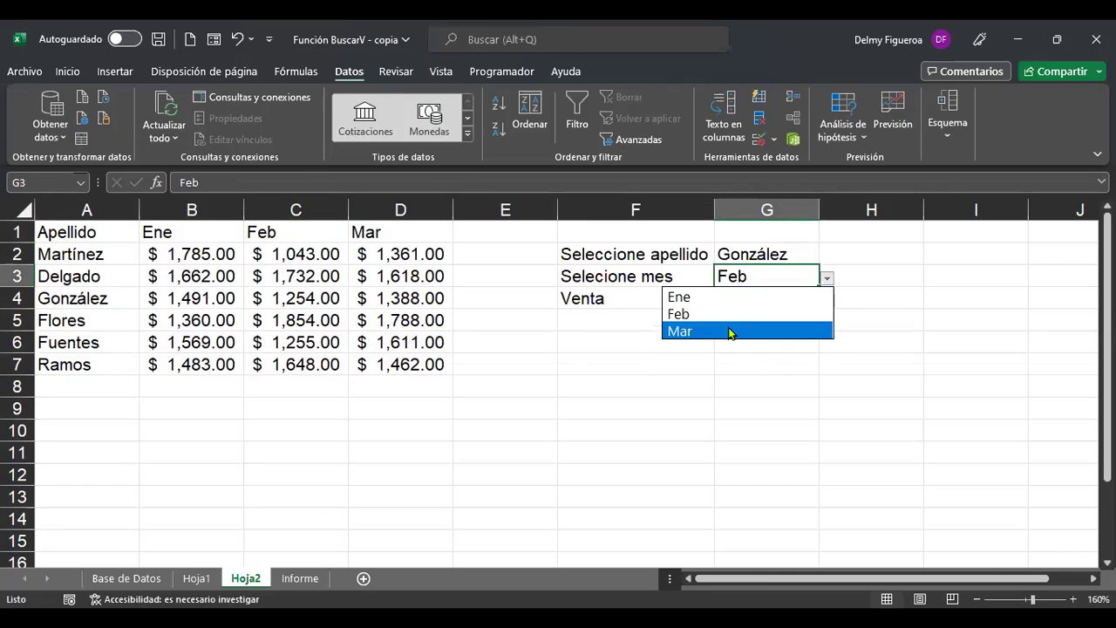
left_click(730, 332)
left_click(19, 298)
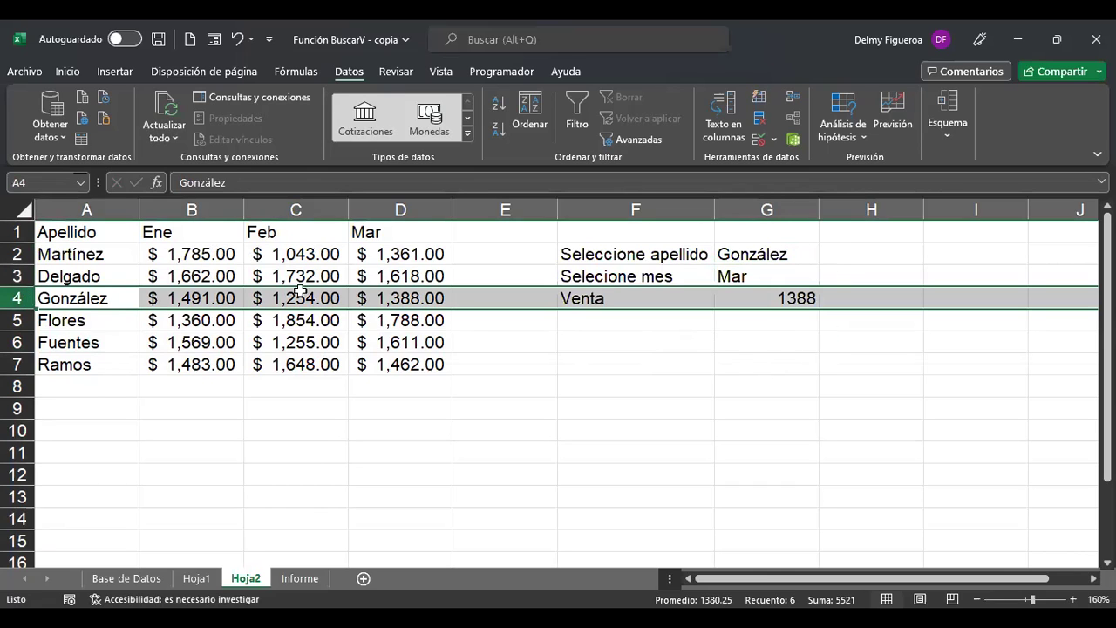
left_click(398, 209, "ctrl")
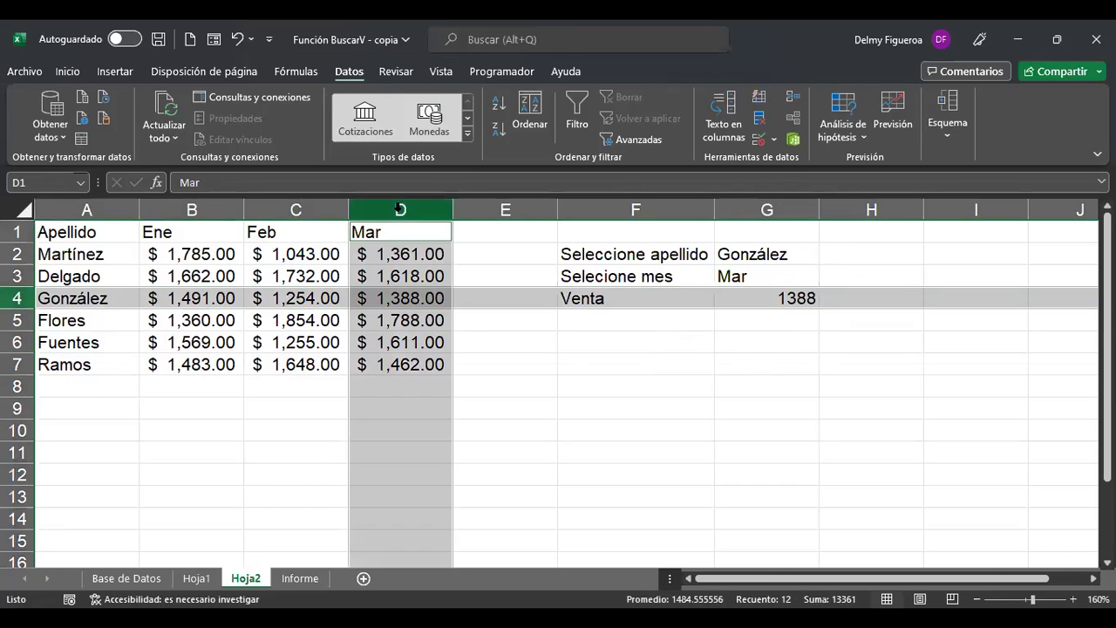
left_click(791, 298)
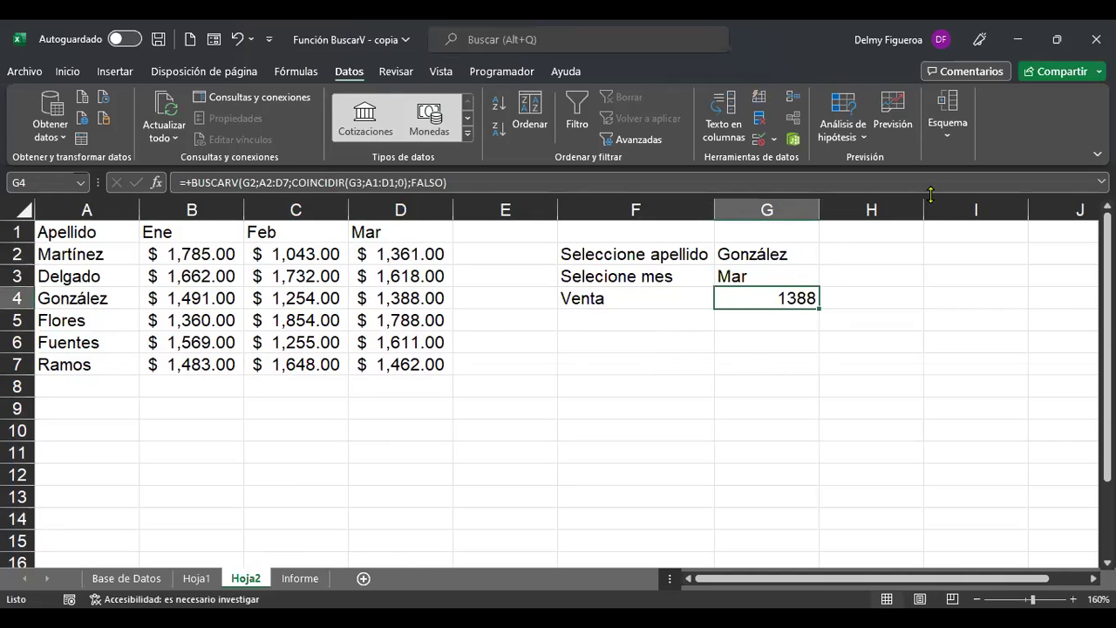
key("F2")
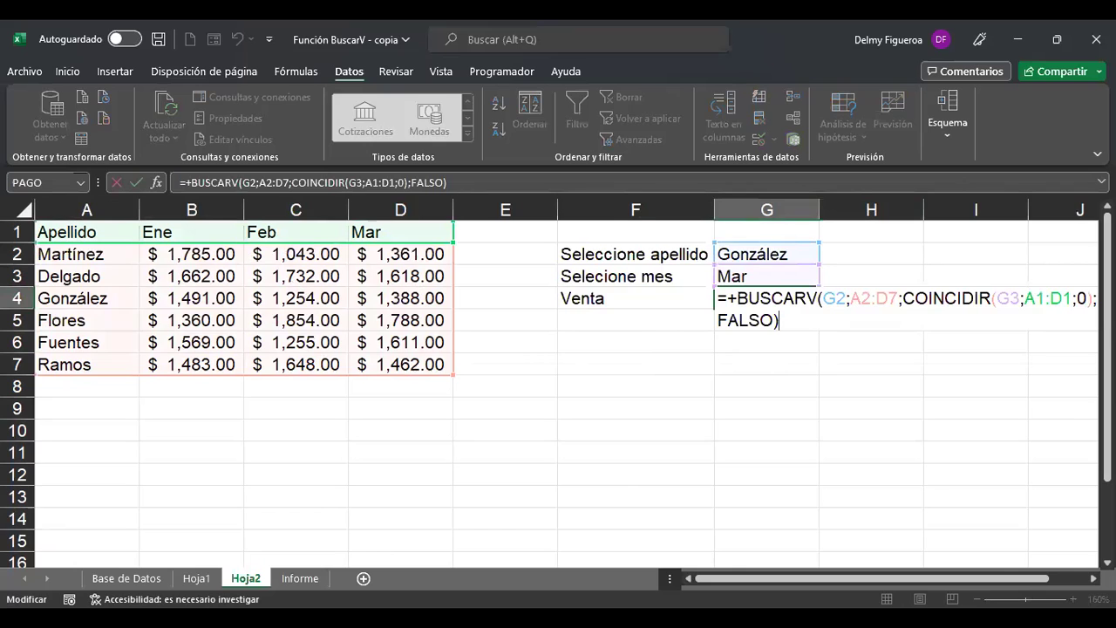
scroll(558, 383, "right", 1)
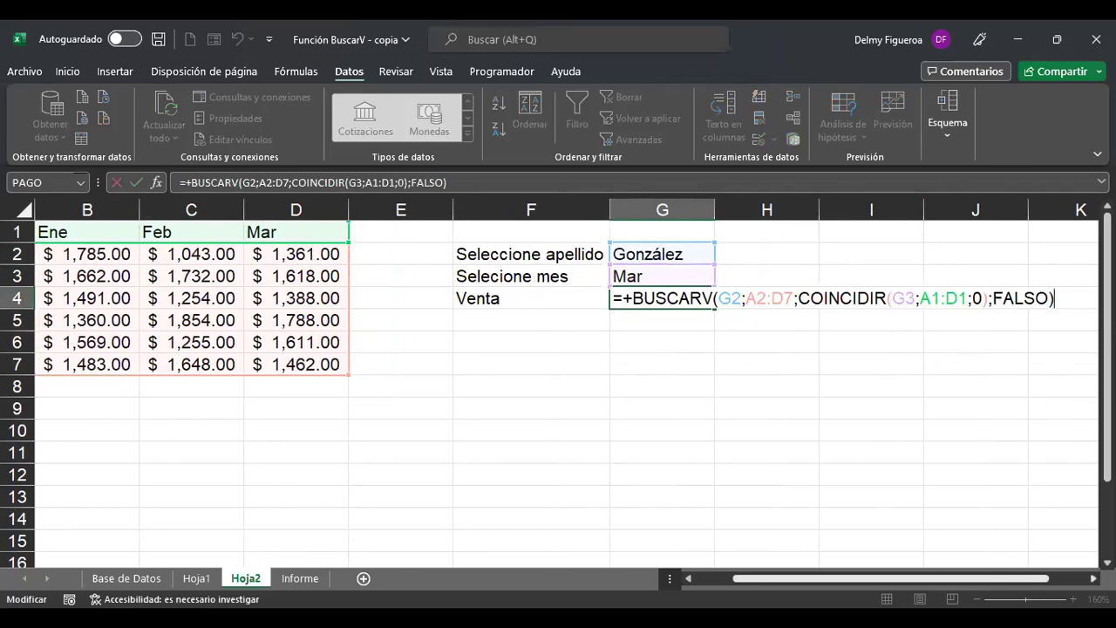
scroll(558, 383, "right", 1)
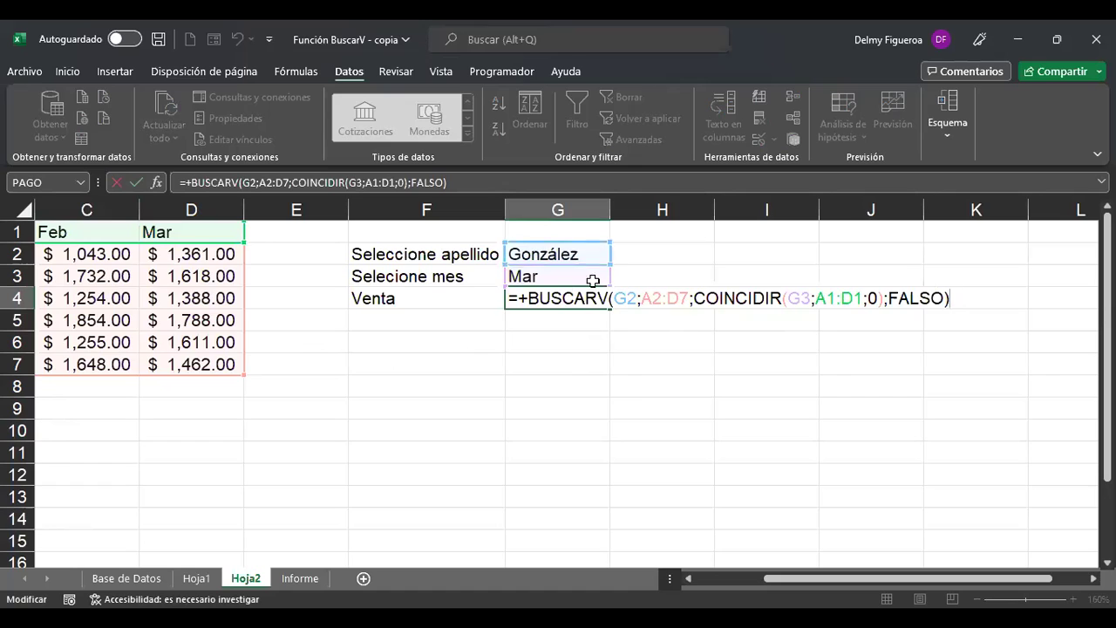
left_click(763, 299)
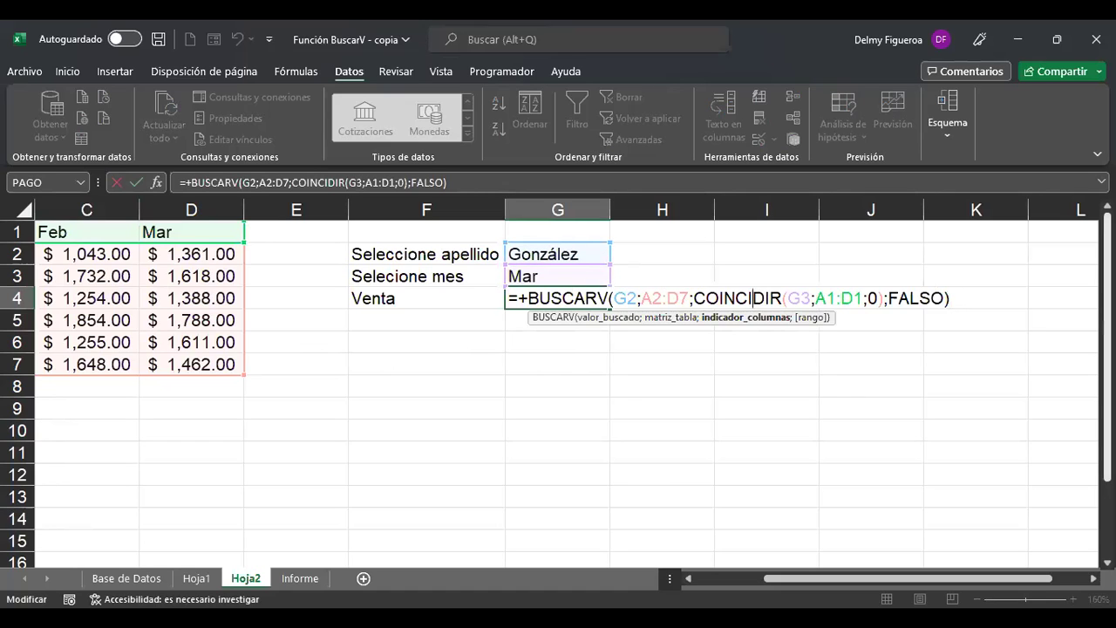
key("Return")
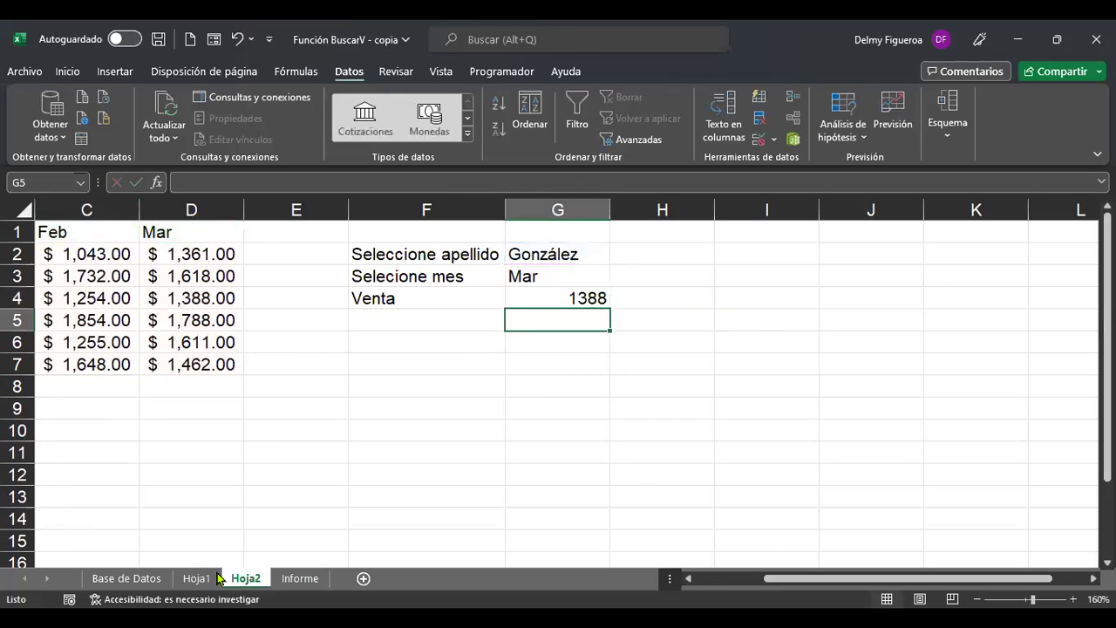
Return to Hoja1 and review the existing lookup formulas in H2:H5 without changing them.
left_click(208, 578)
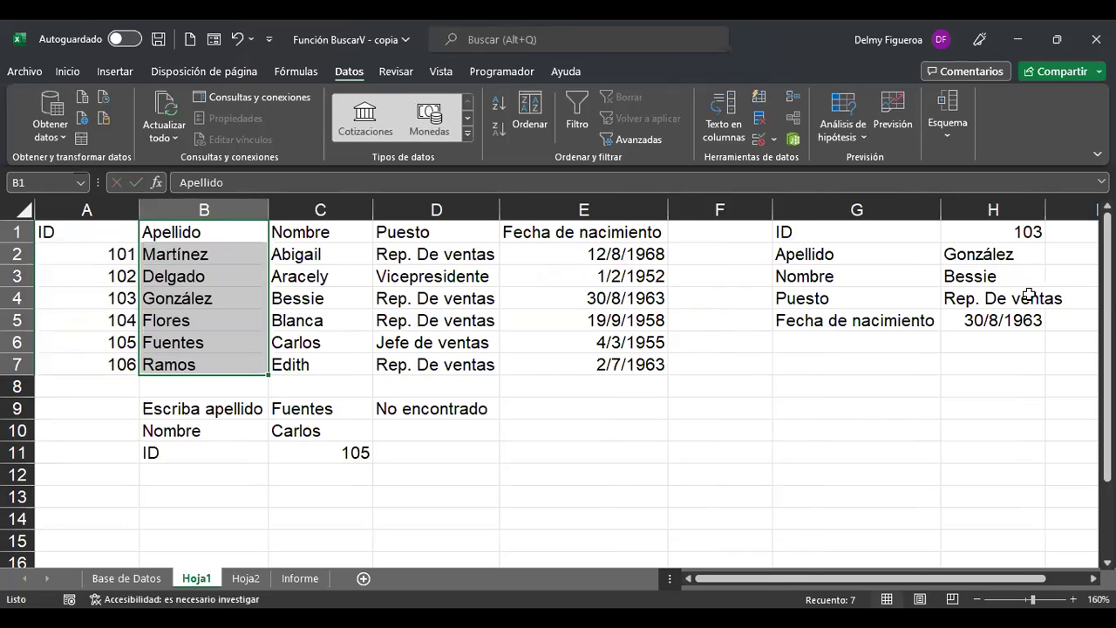
left_click(994, 260)
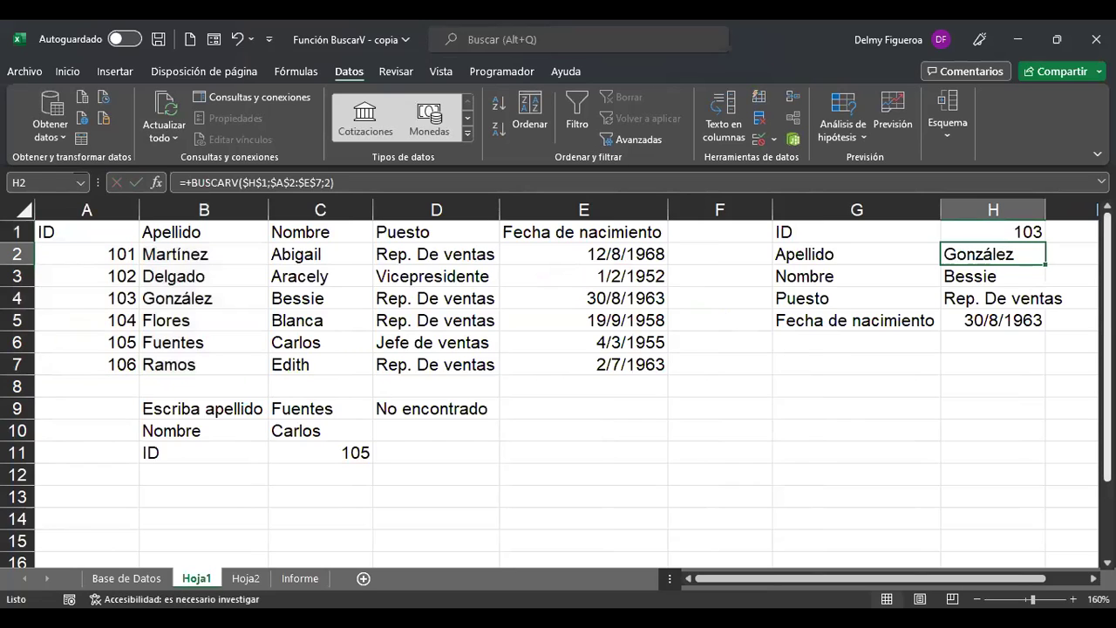
key("F2")
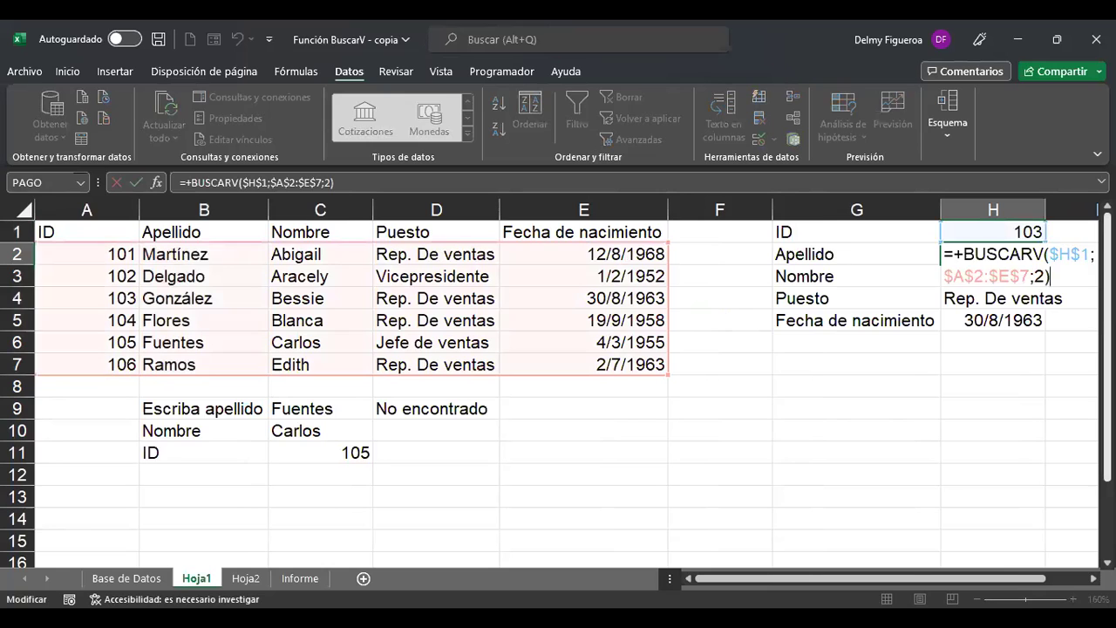
key("Return")
key("F2")
key("Return")
key("F2")
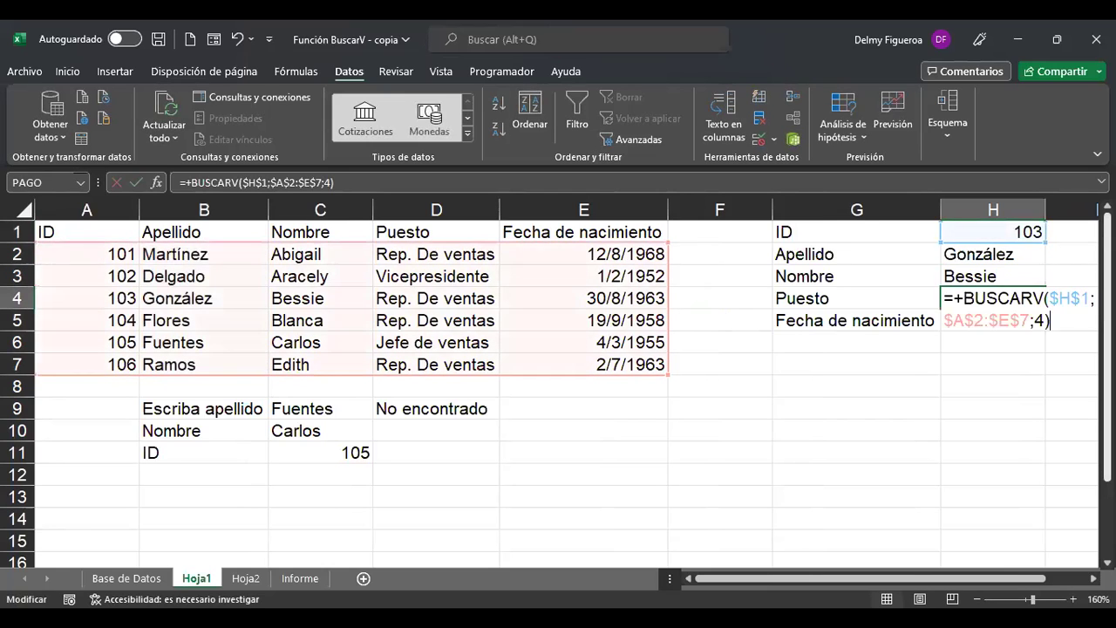
key("Return")
key("F2")
key("Return")
Autofit column H so 'Rep. De ventas' fits, then return to empty cell J2.
key("Up")
key("Up")
key("Up")
key("Up")
key("Right")
key("Right")
key("Right")
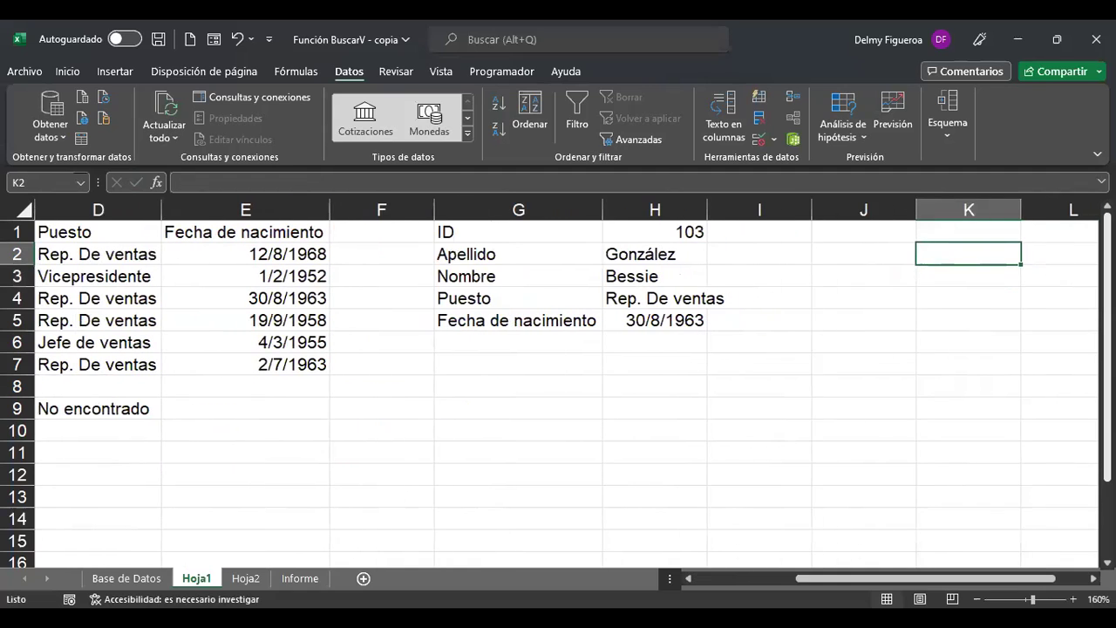
key("Left")
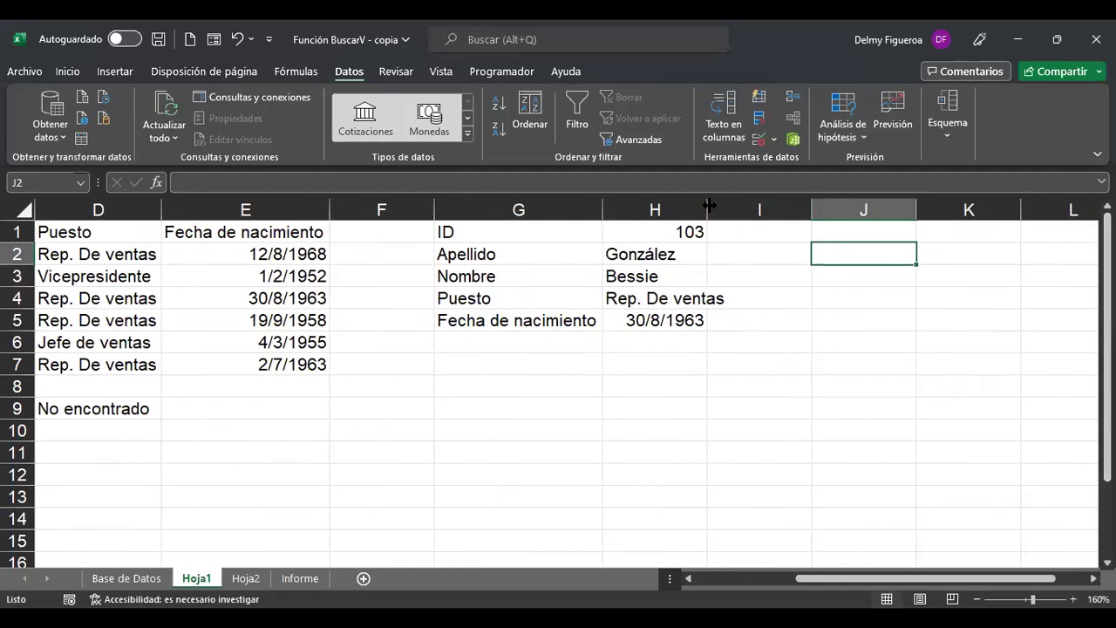
double_click(708, 205)
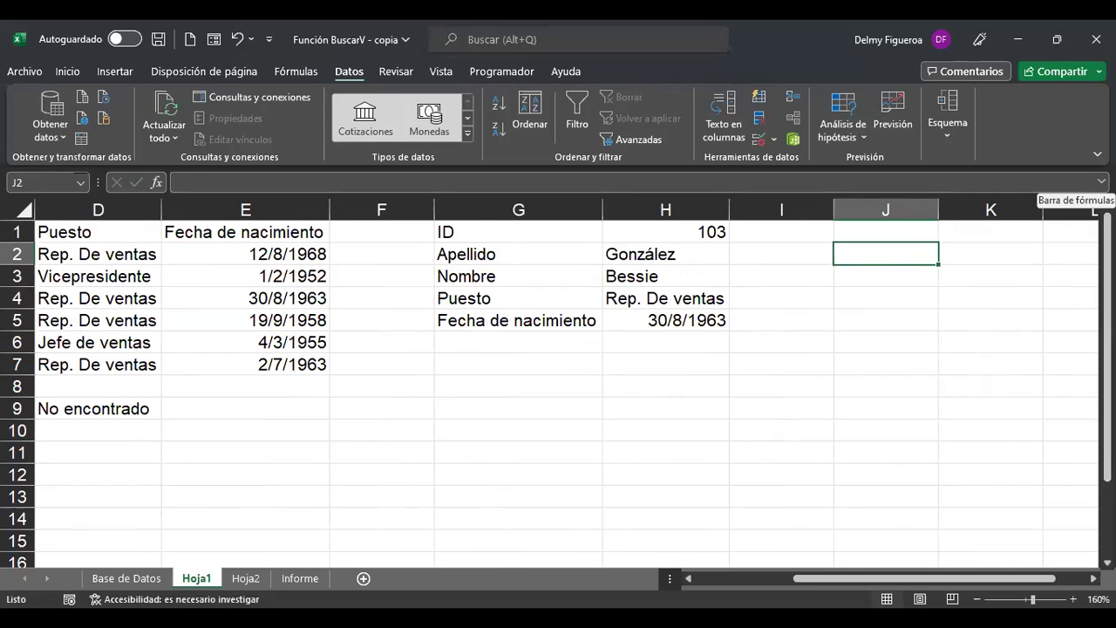
left_click(666, 232)
left_click(665, 254)
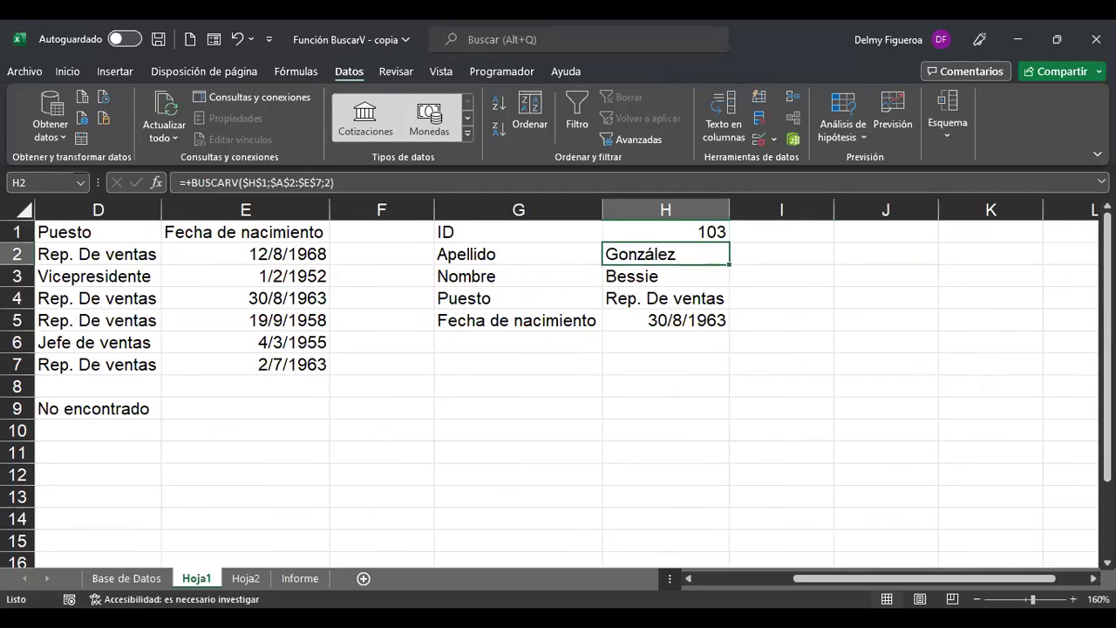
left_click(886, 254)
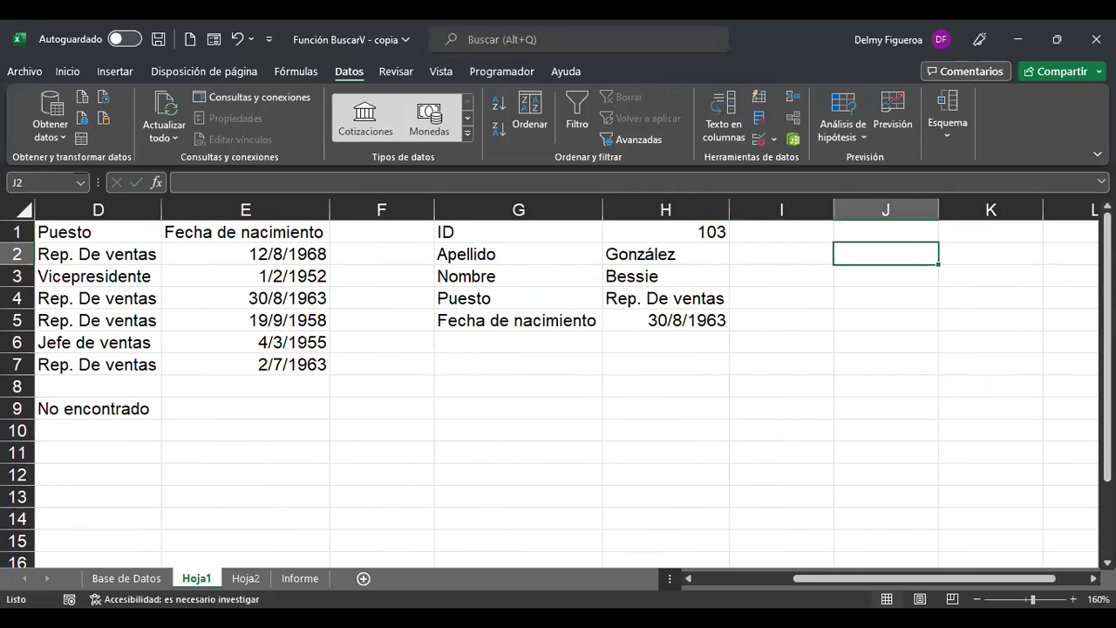
Start a BUSCARV formula in J2 that uses the ID in H1 as the lookup value.
type("+")
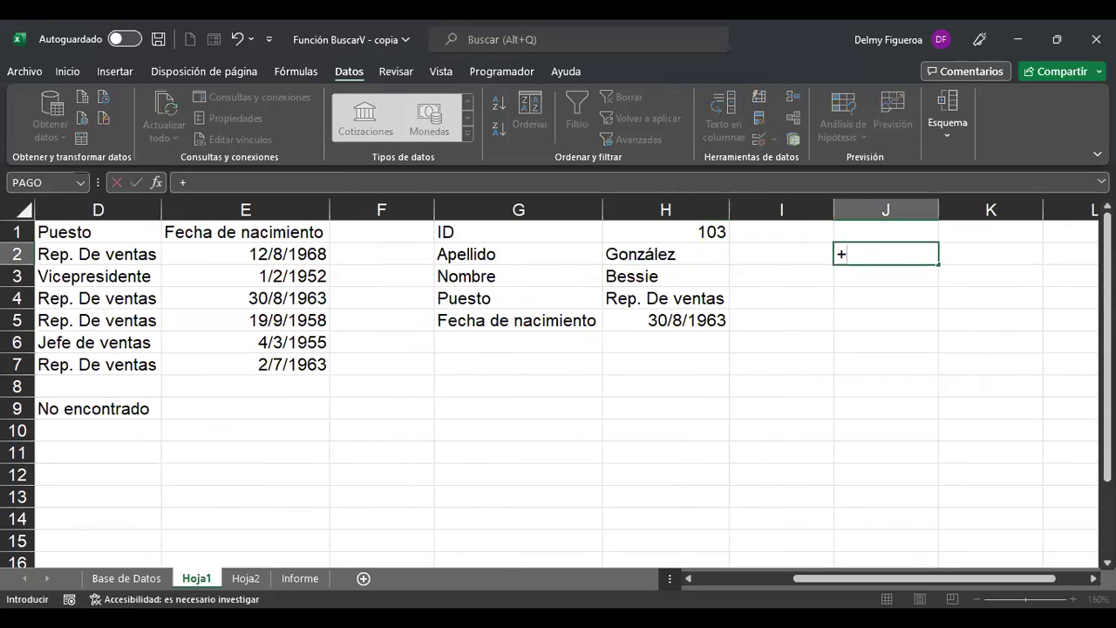
type("buscar")
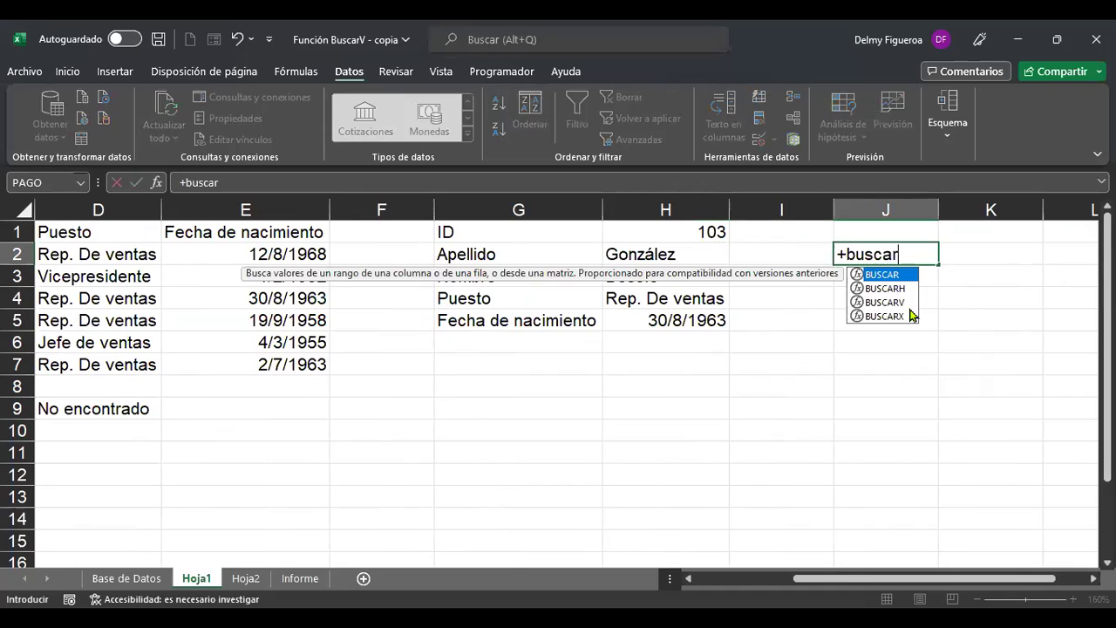
double_click(903, 303)
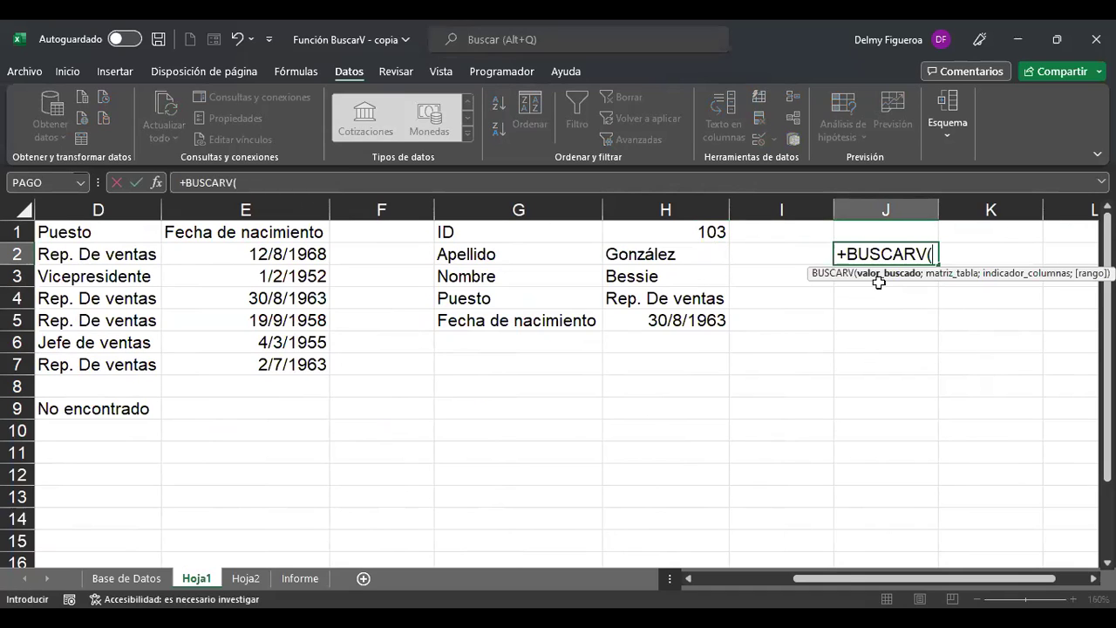
left_click(691, 230)
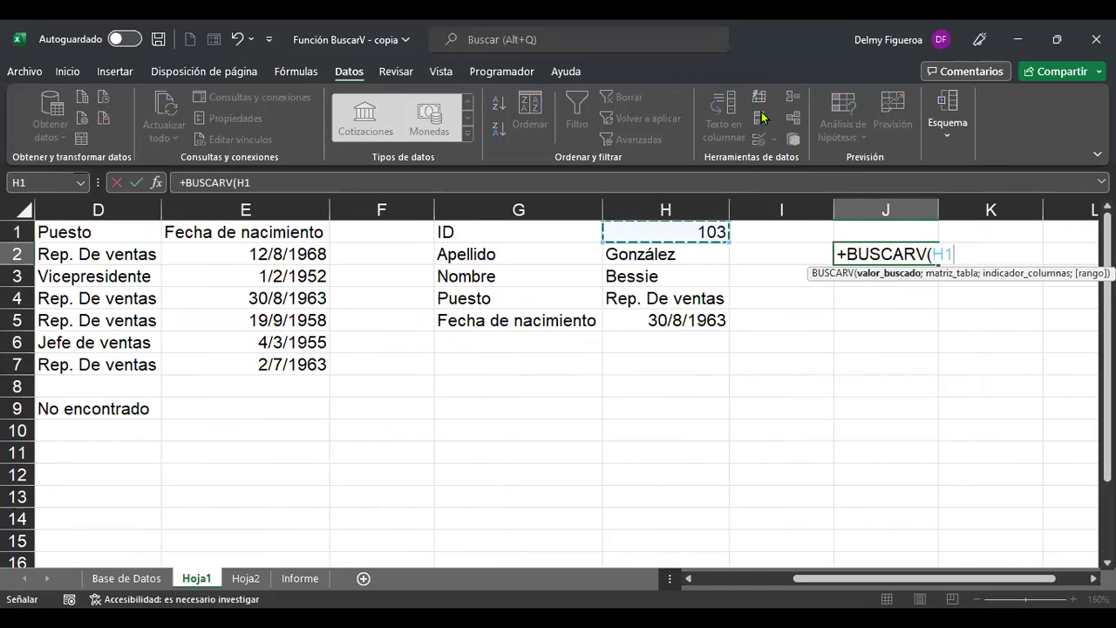
type(";")
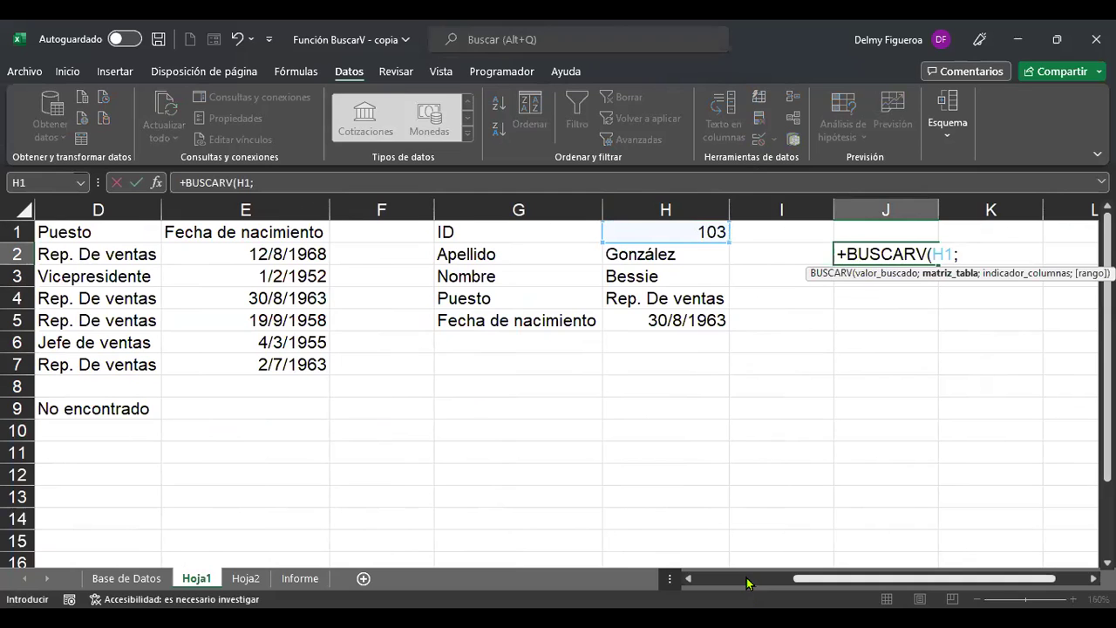
Add the employee table A2:E7 as the formula's lookup range.
left_click(746, 583)
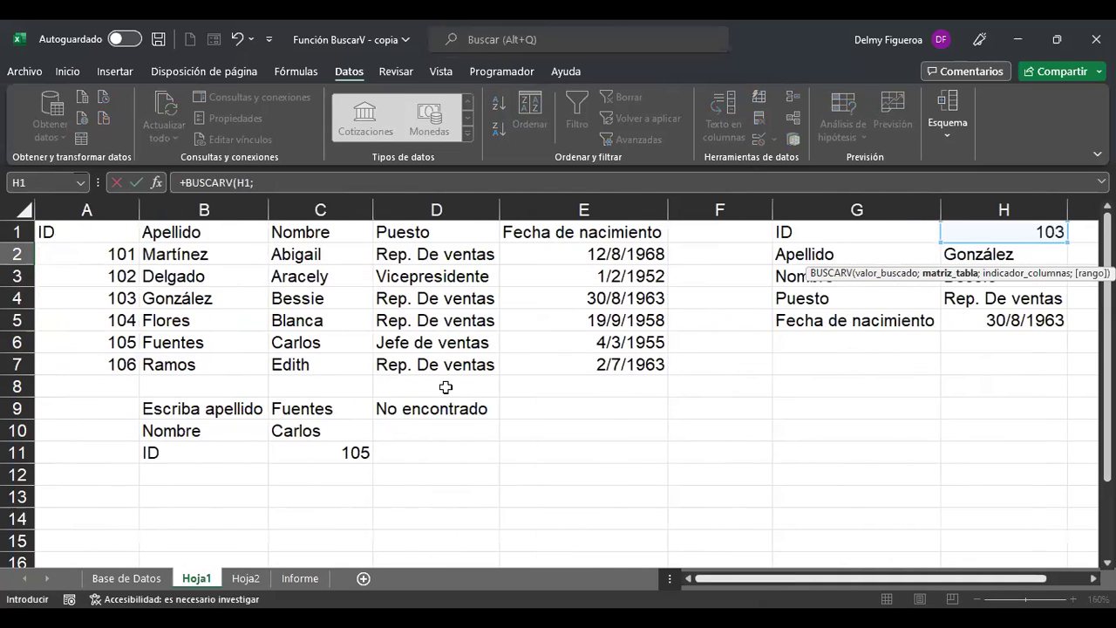
left_click(111, 253)
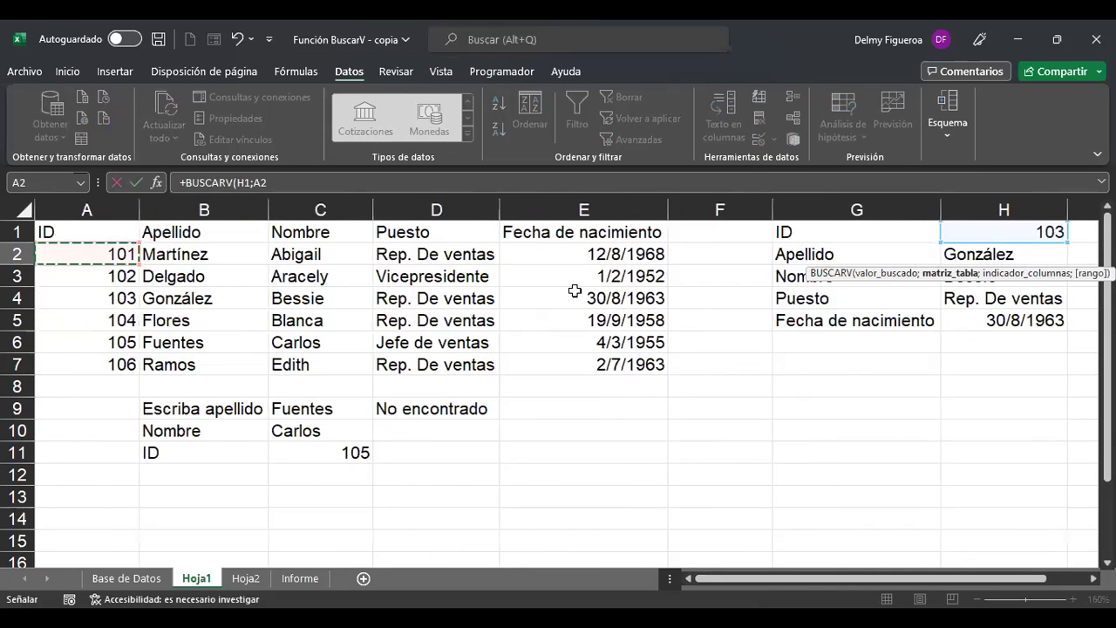
key("ctrl+shift+Right")
key("ctrl+shift+Down")
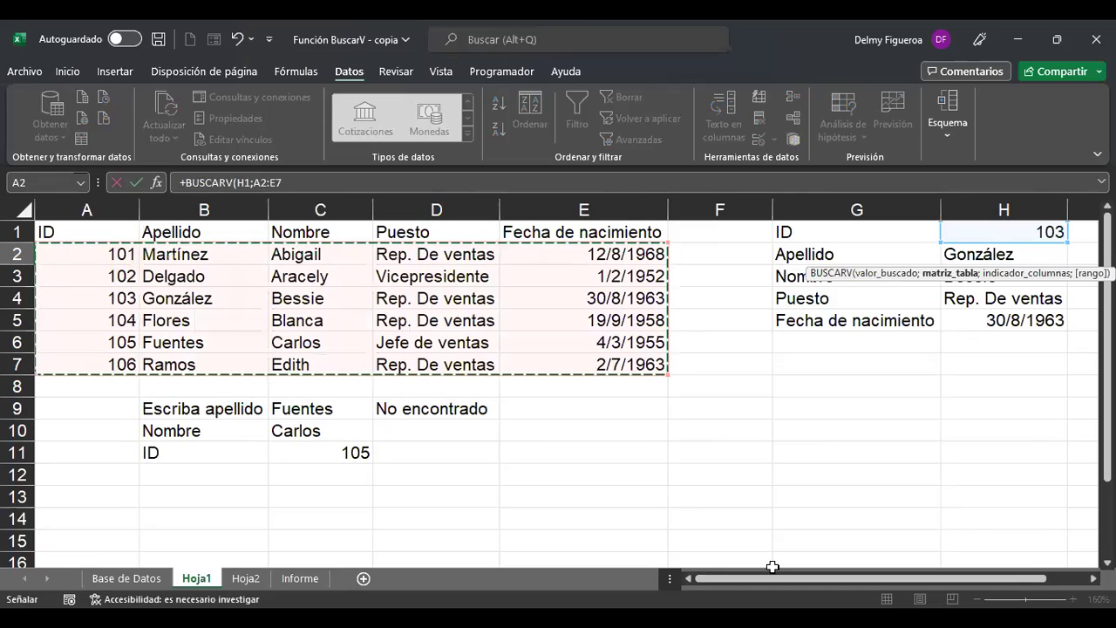
left_click_drag(946, 572, 977, 576)
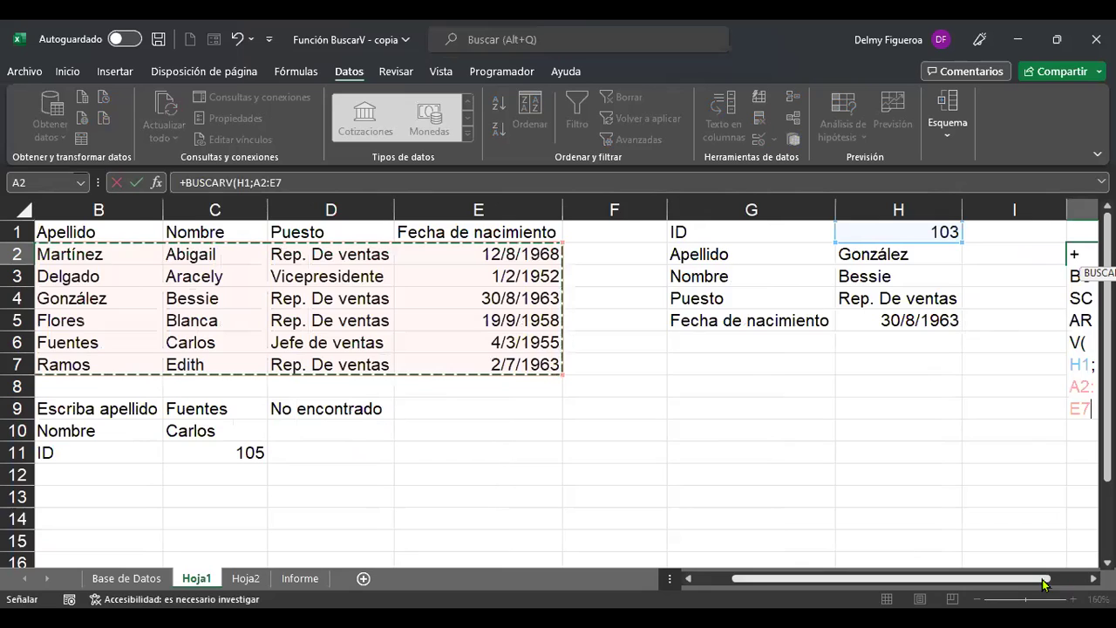
scroll(567, 393, "right", 3)
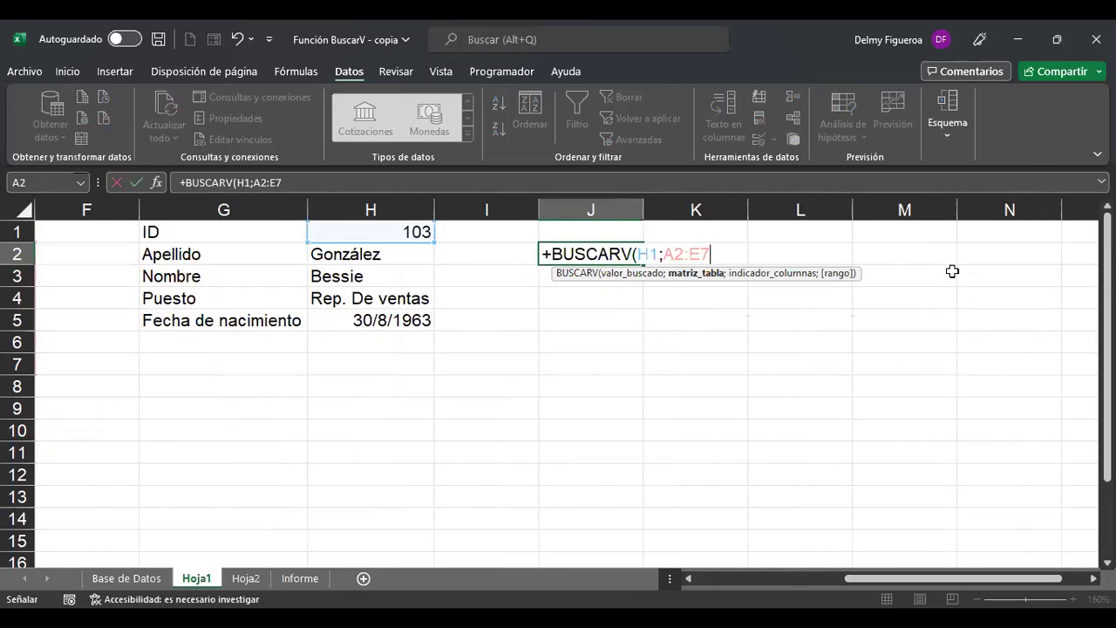
type(";")
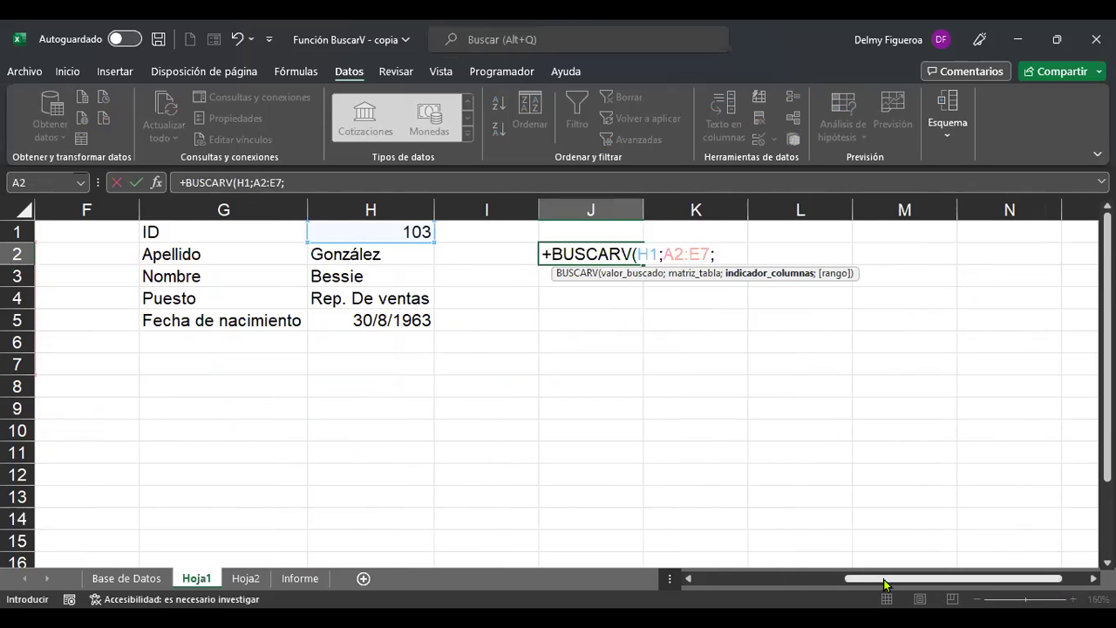
left_click(704, 580)
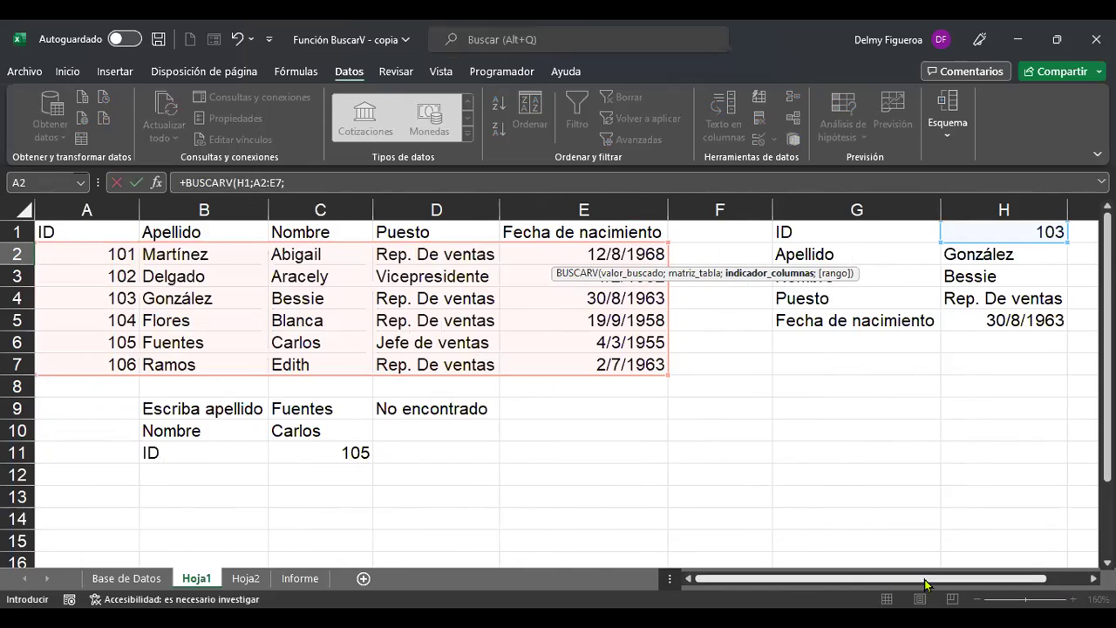
left_click_drag(926, 584, 846, 577)
Finish the J2 formula as +BUSCARV(H1;A2:E7;{2;3;4;5}) to request columns 2 through 5.
type("{")
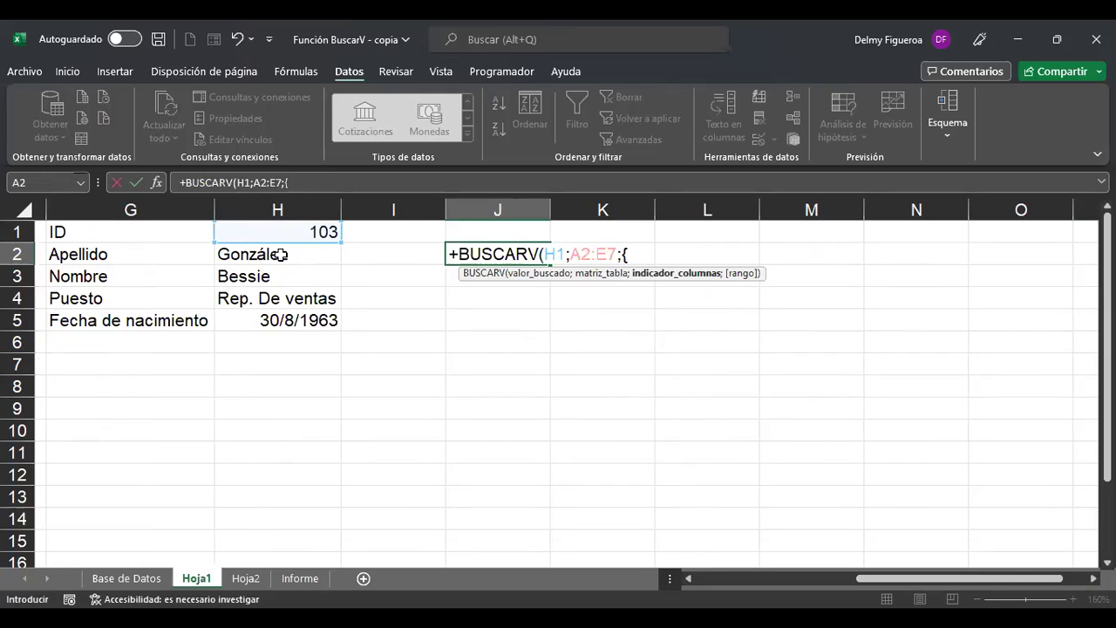
type("2;3;4;5")
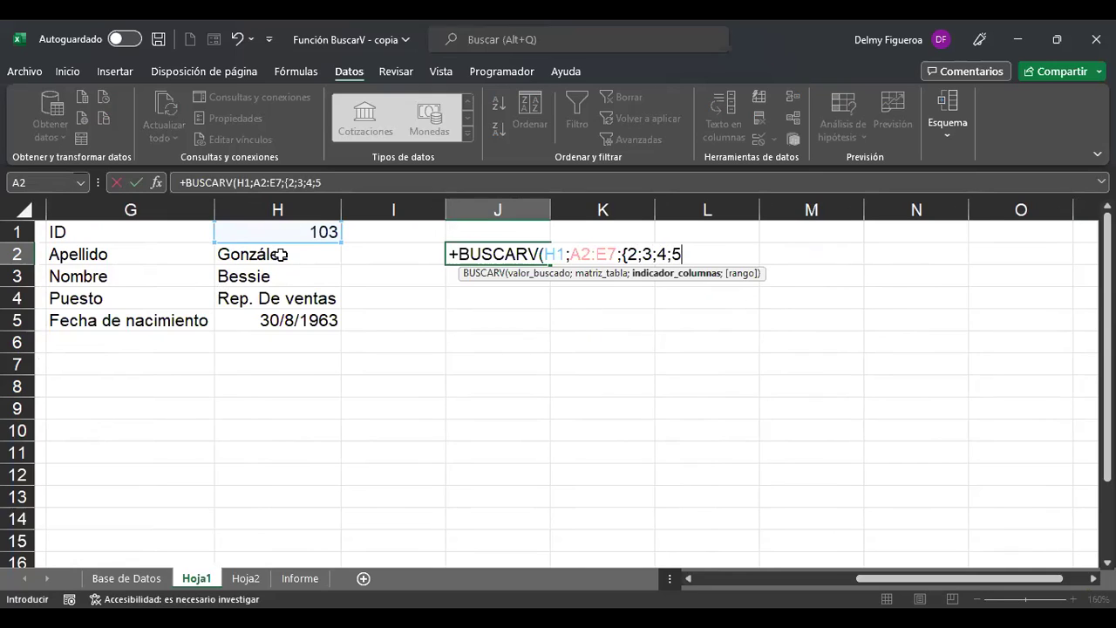
type("}")
type(")")
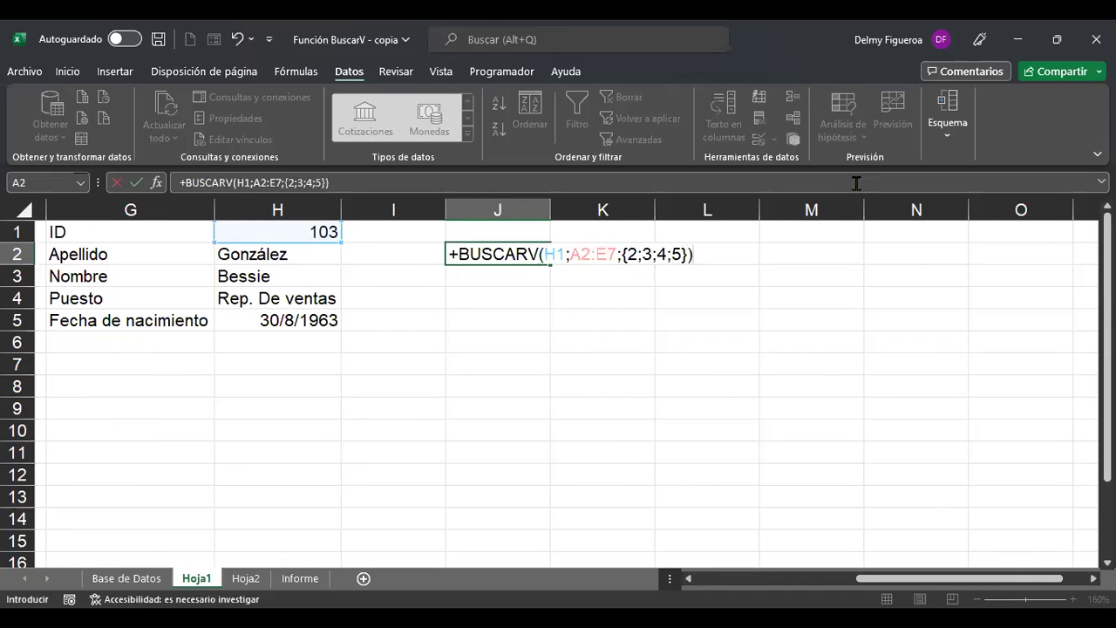
left_click(650, 253)
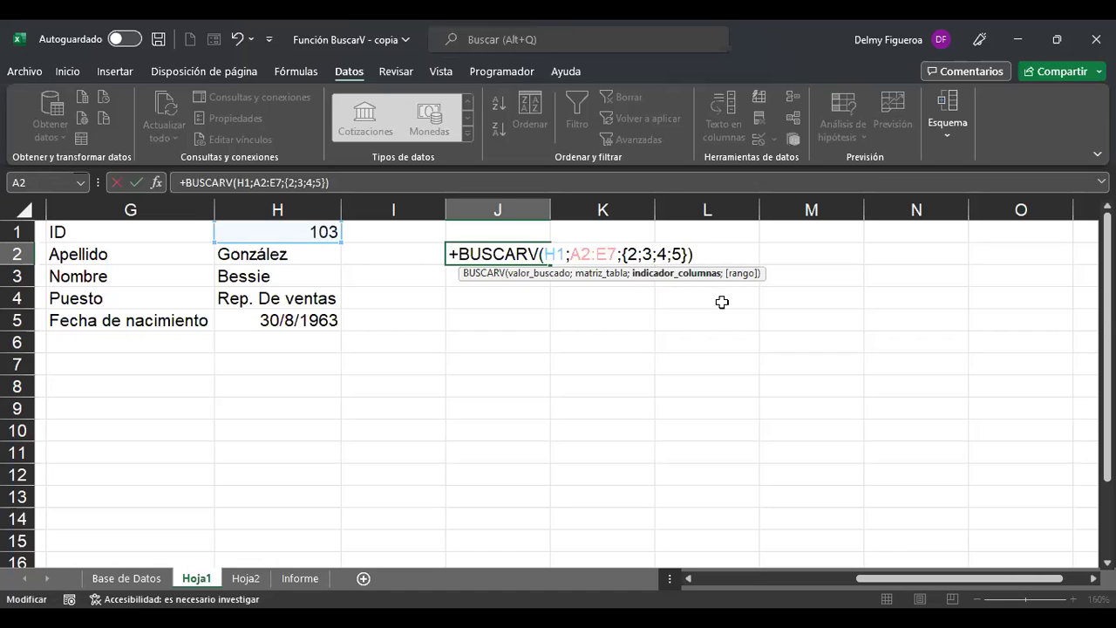
left_click(716, 251)
Commit the J2 formula so it spills into J2:J5, then pick ID 102 in H1.
key("Return")
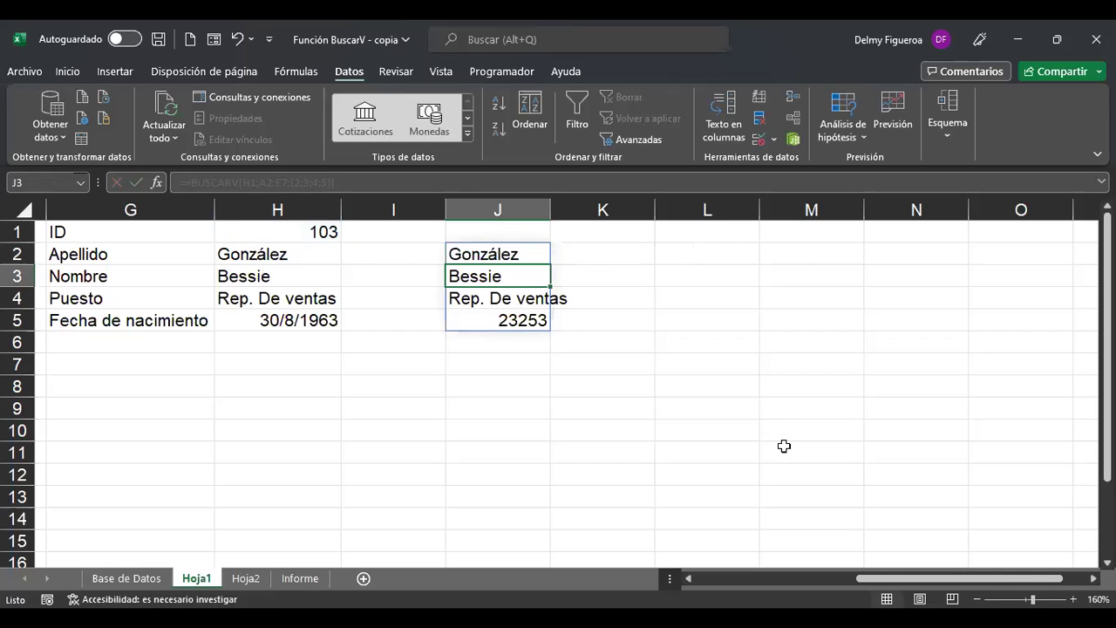
left_click_drag(886, 580, 811, 577)
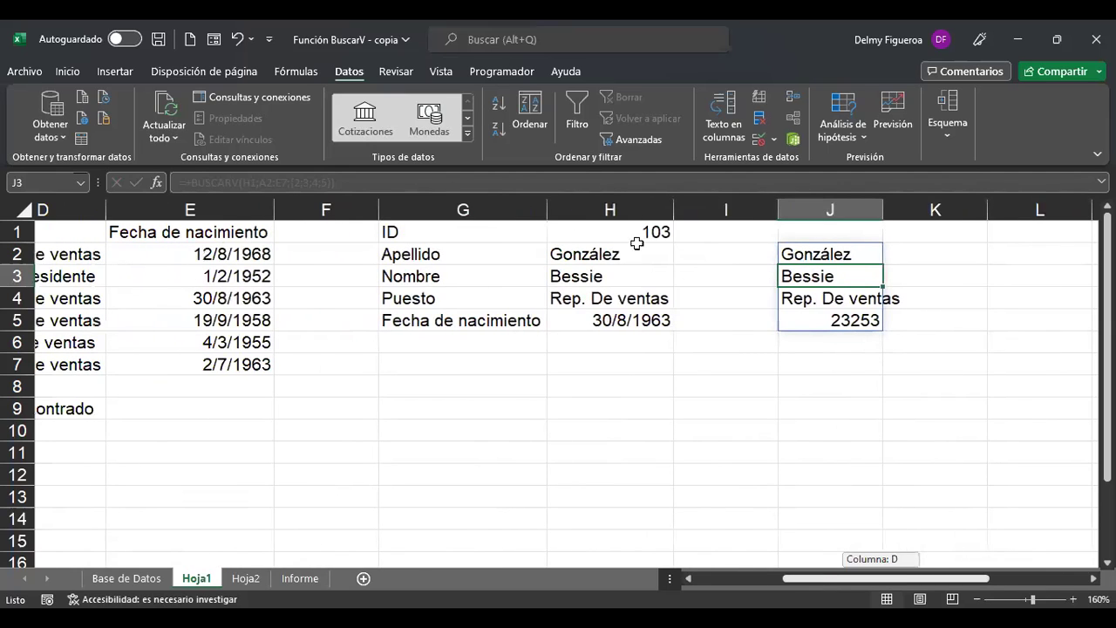
left_click(634, 238)
left_click(683, 237)
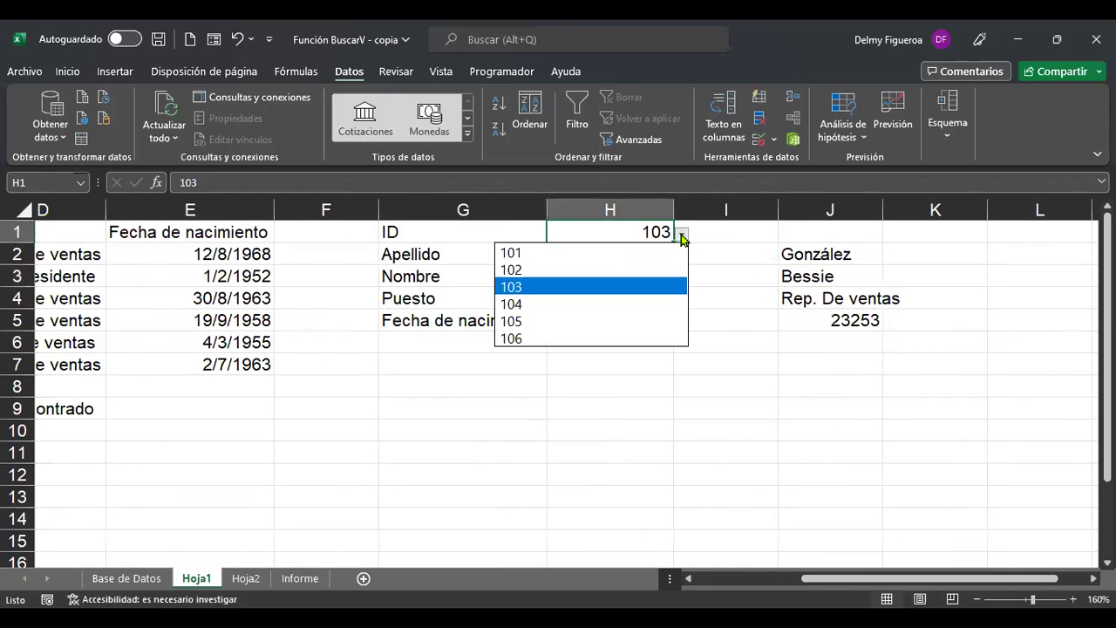
left_click(600, 270)
Compare the H4 and J2 lookup formulas, then switch the H1 ID to 106.
left_click_drag(906, 581, 877, 583)
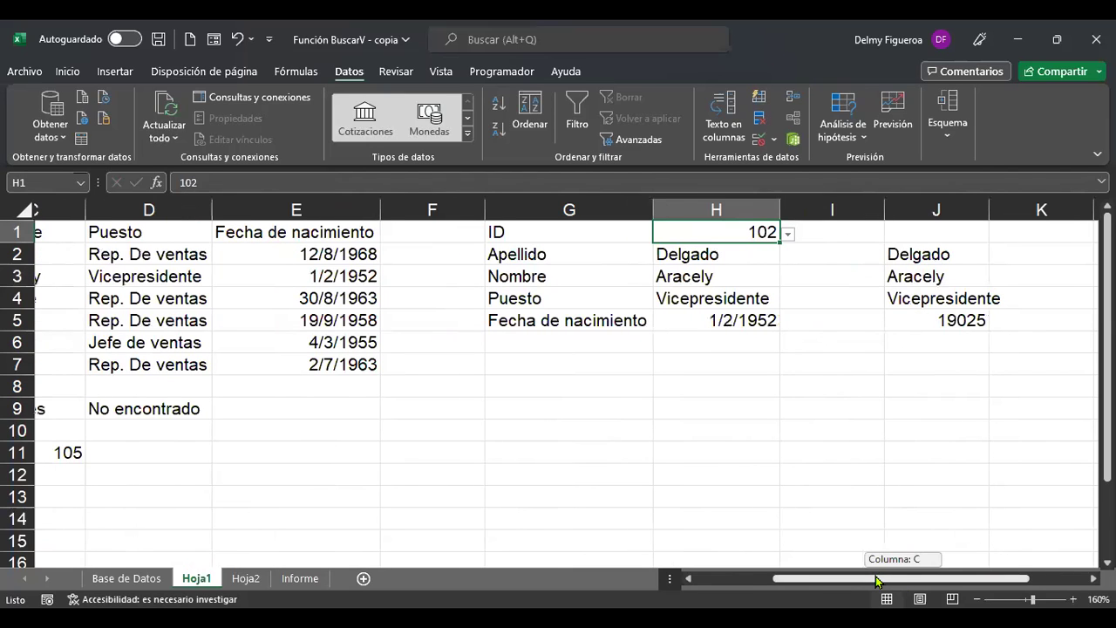
left_click(739, 298)
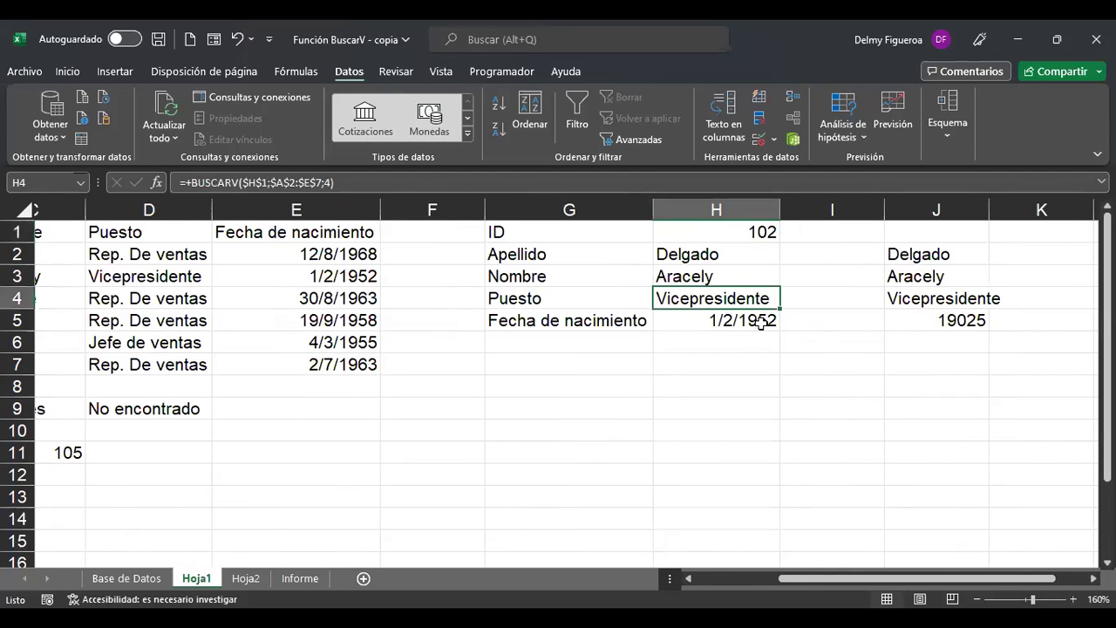
left_click(955, 258)
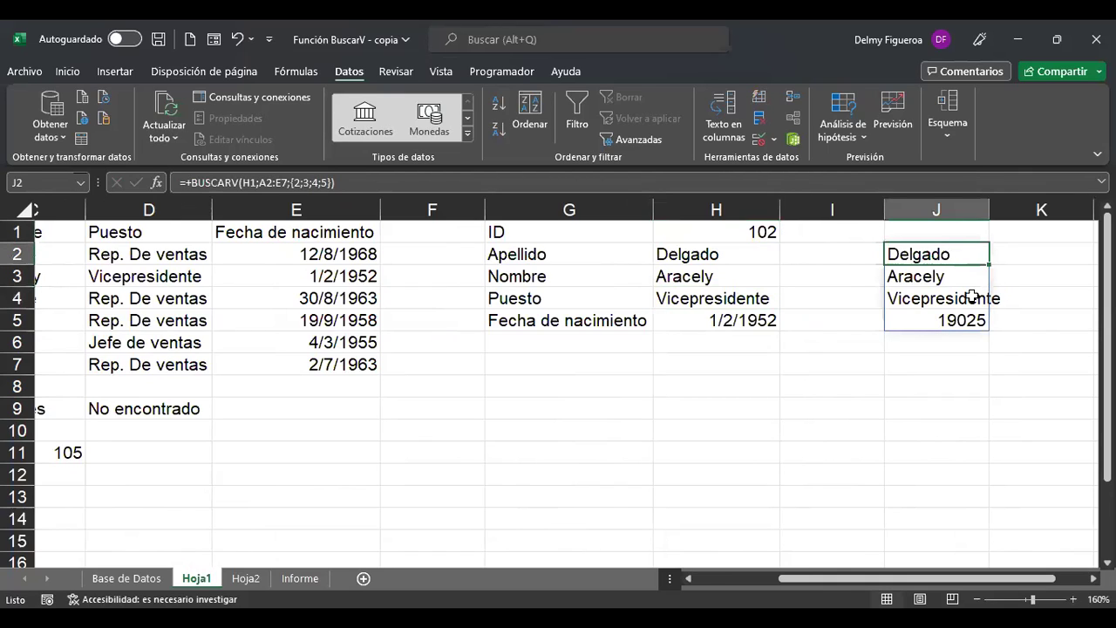
left_click(760, 232)
left_click(787, 234)
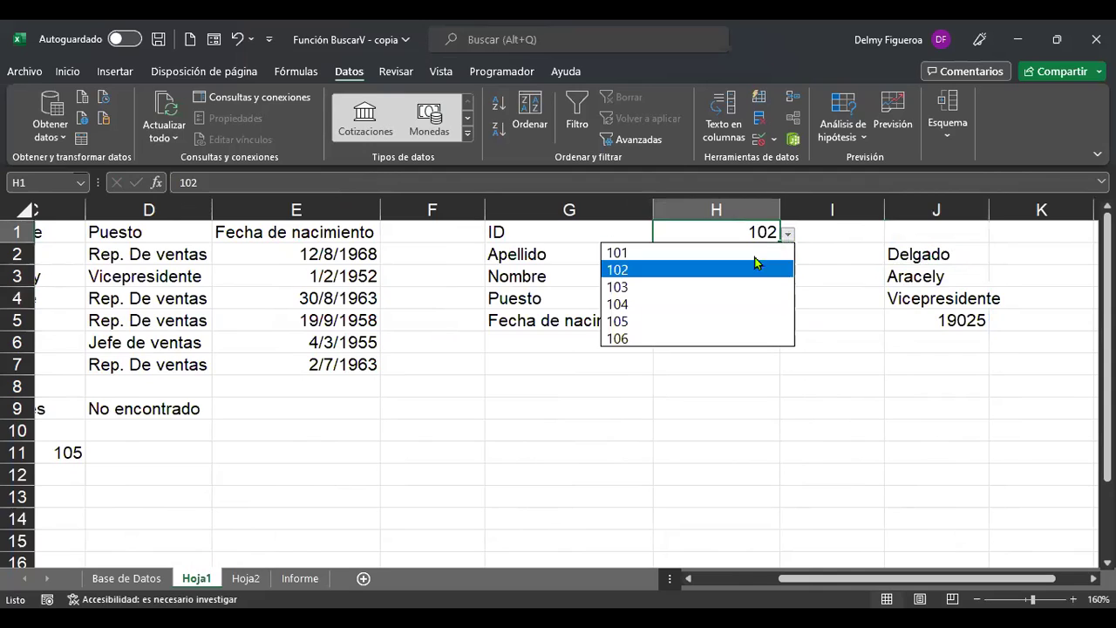
left_click(696, 339)
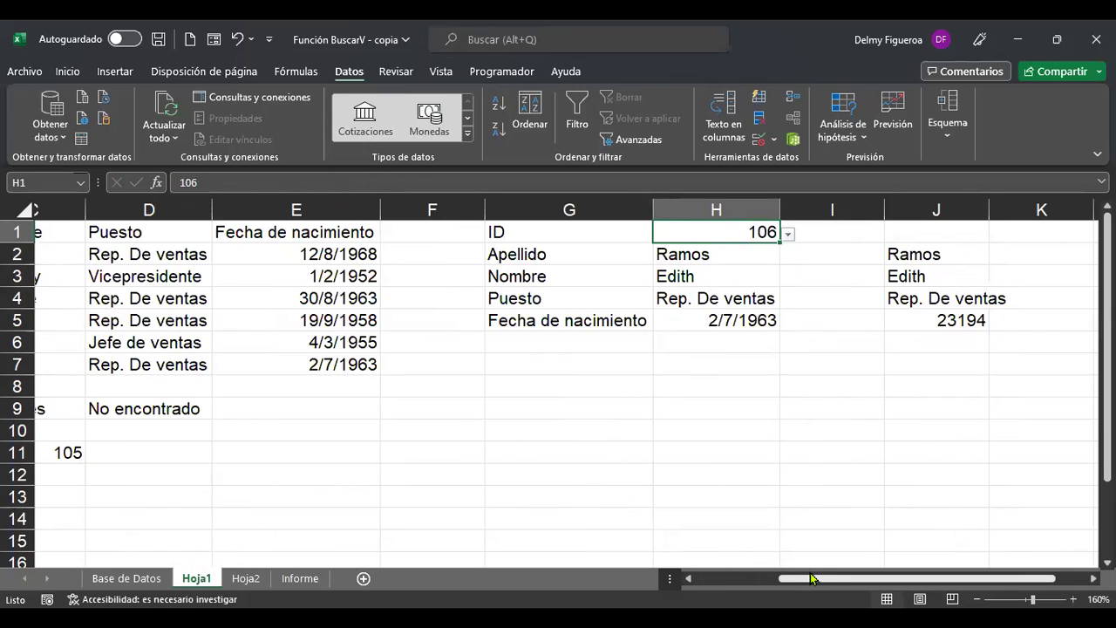
left_click_drag(800, 580, 706, 591)
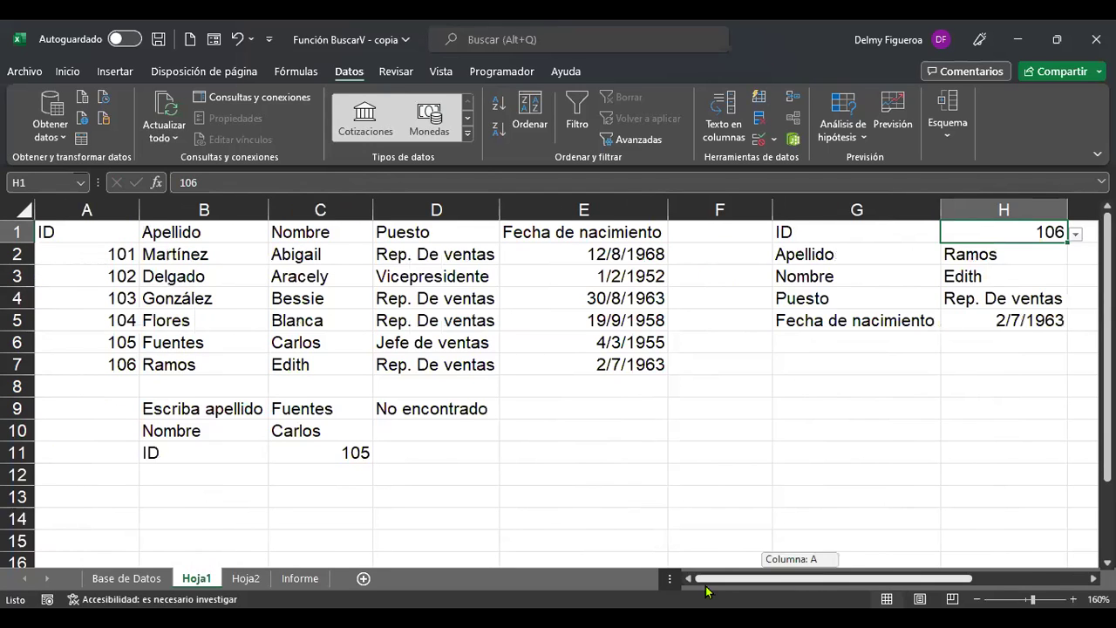
left_click(667, 474)
key("ctrl+Home")
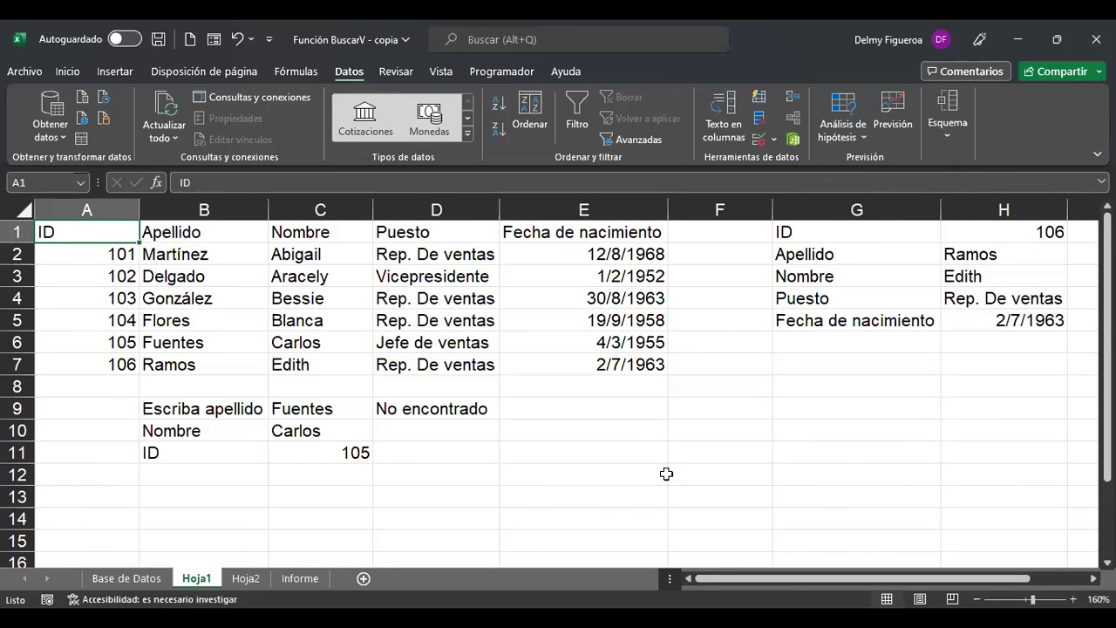
left_click_drag(336, 246, 337, 357)
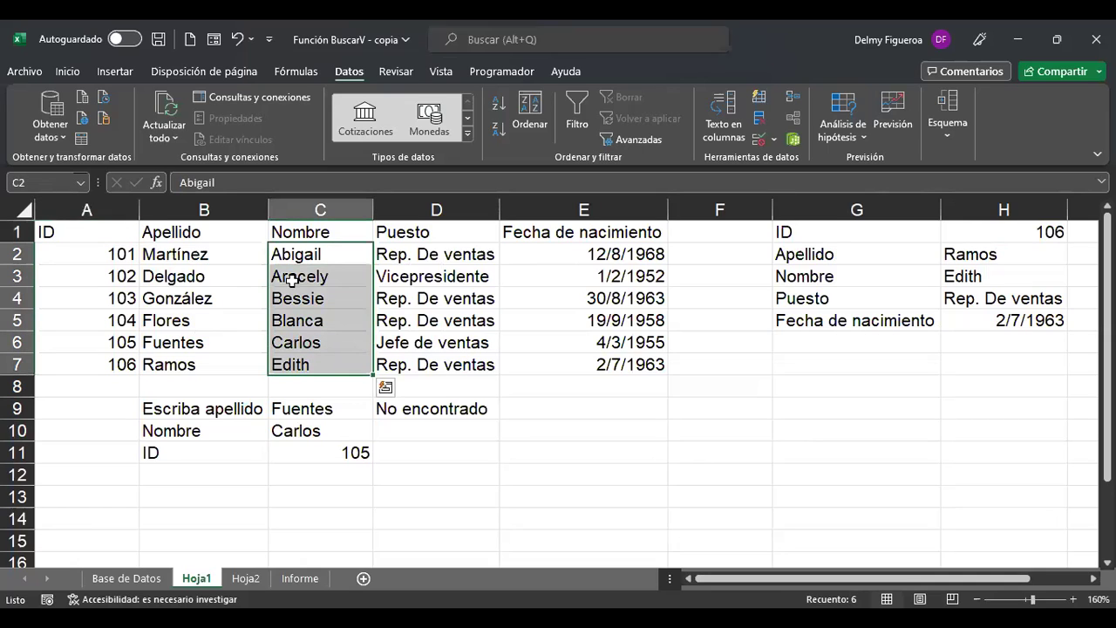
left_click(216, 254)
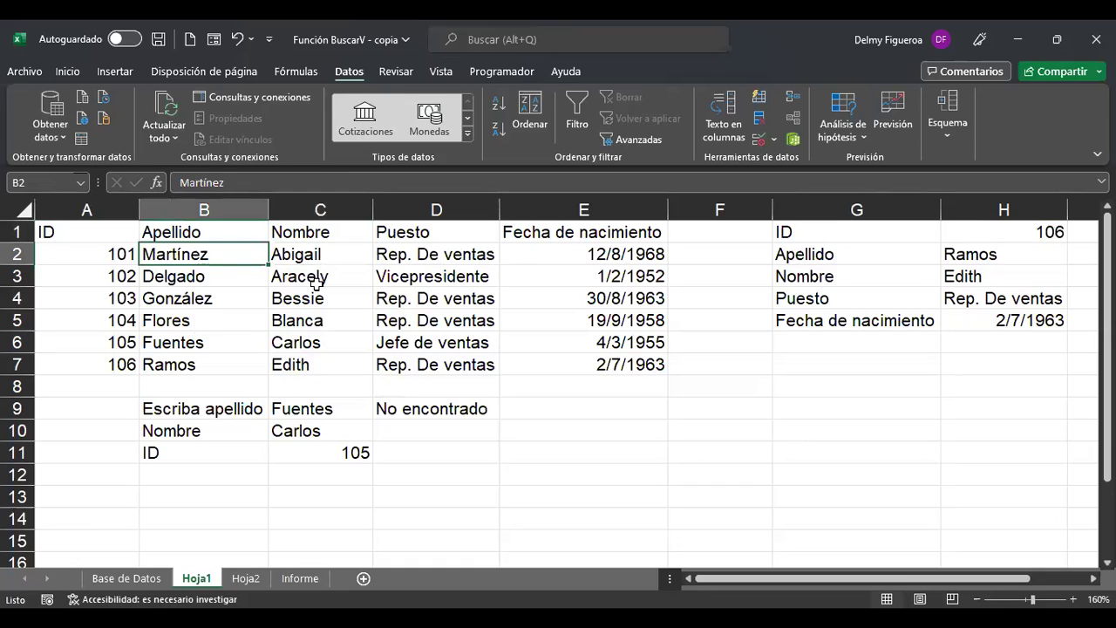
left_click_drag(324, 253, 328, 361)
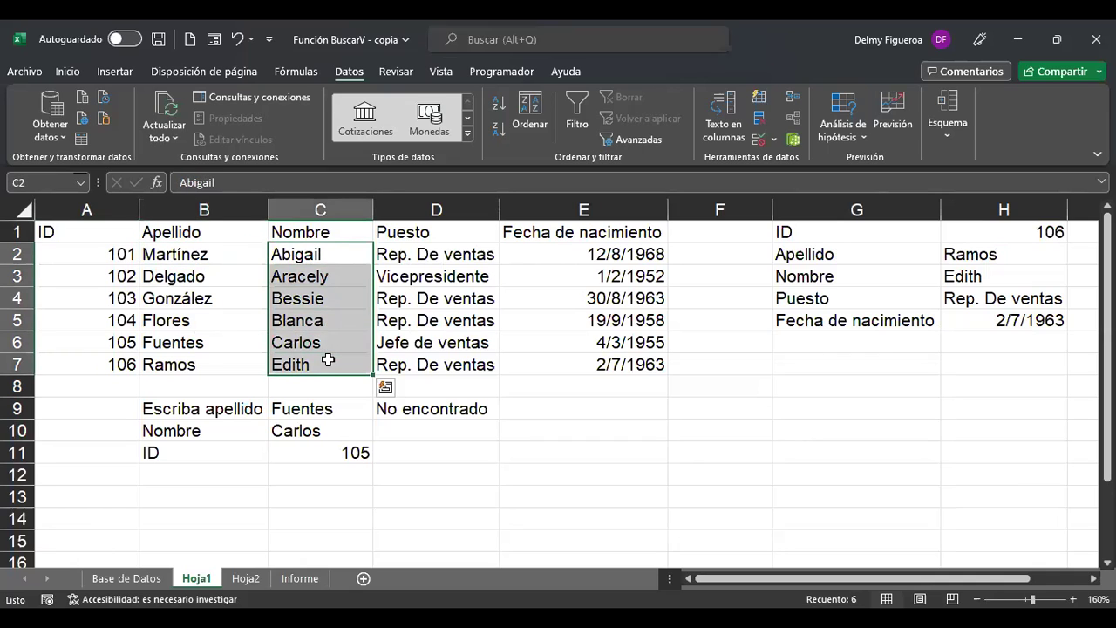